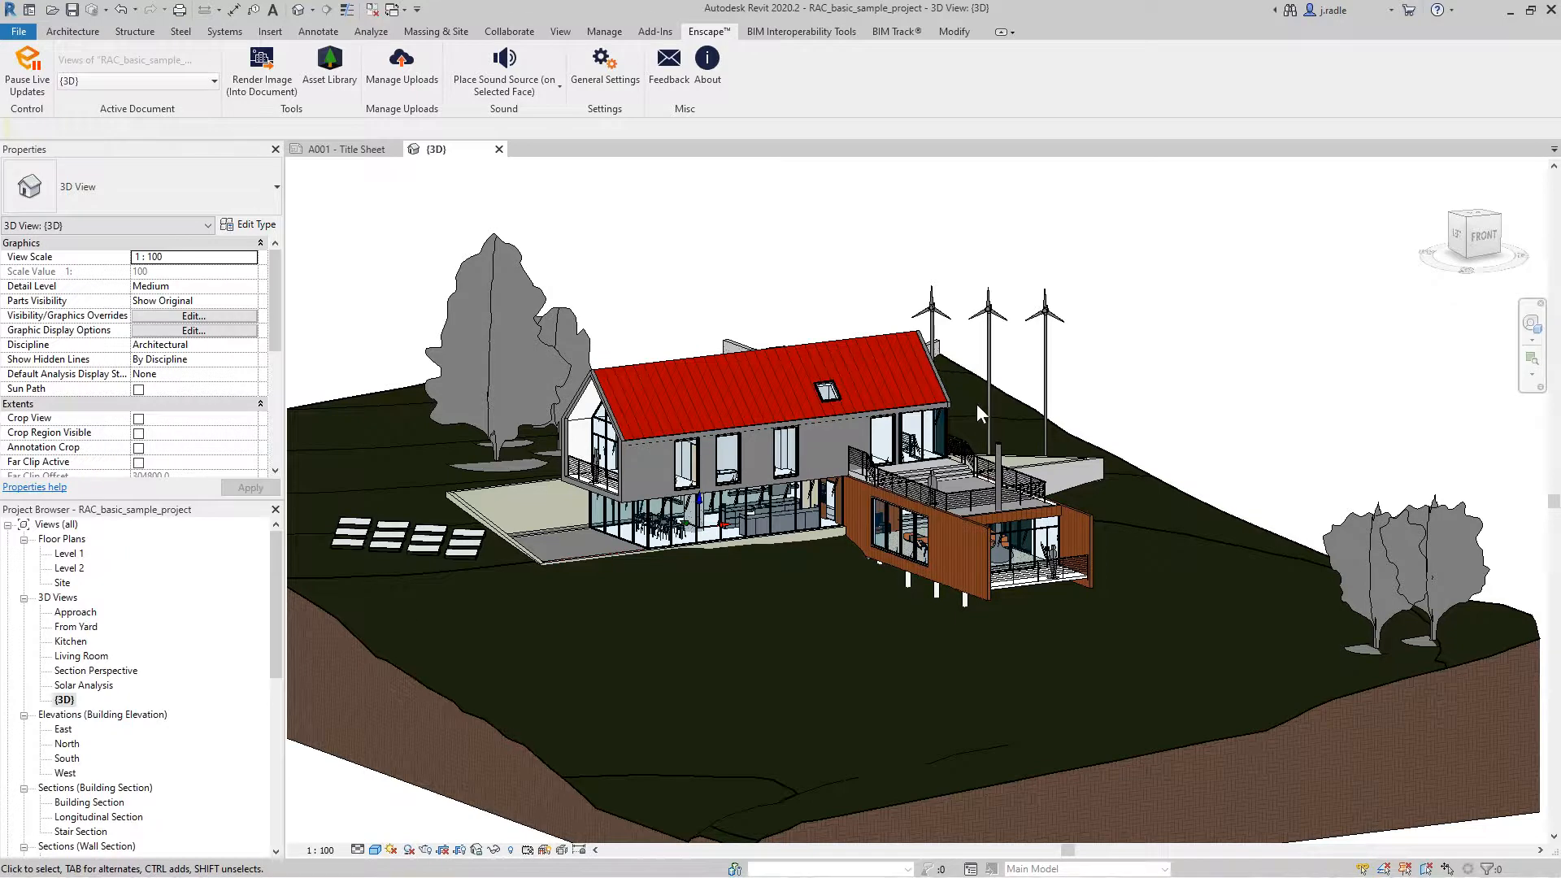
scroll(949, 408, down, 2)
scroll(948, 408, up, 1)
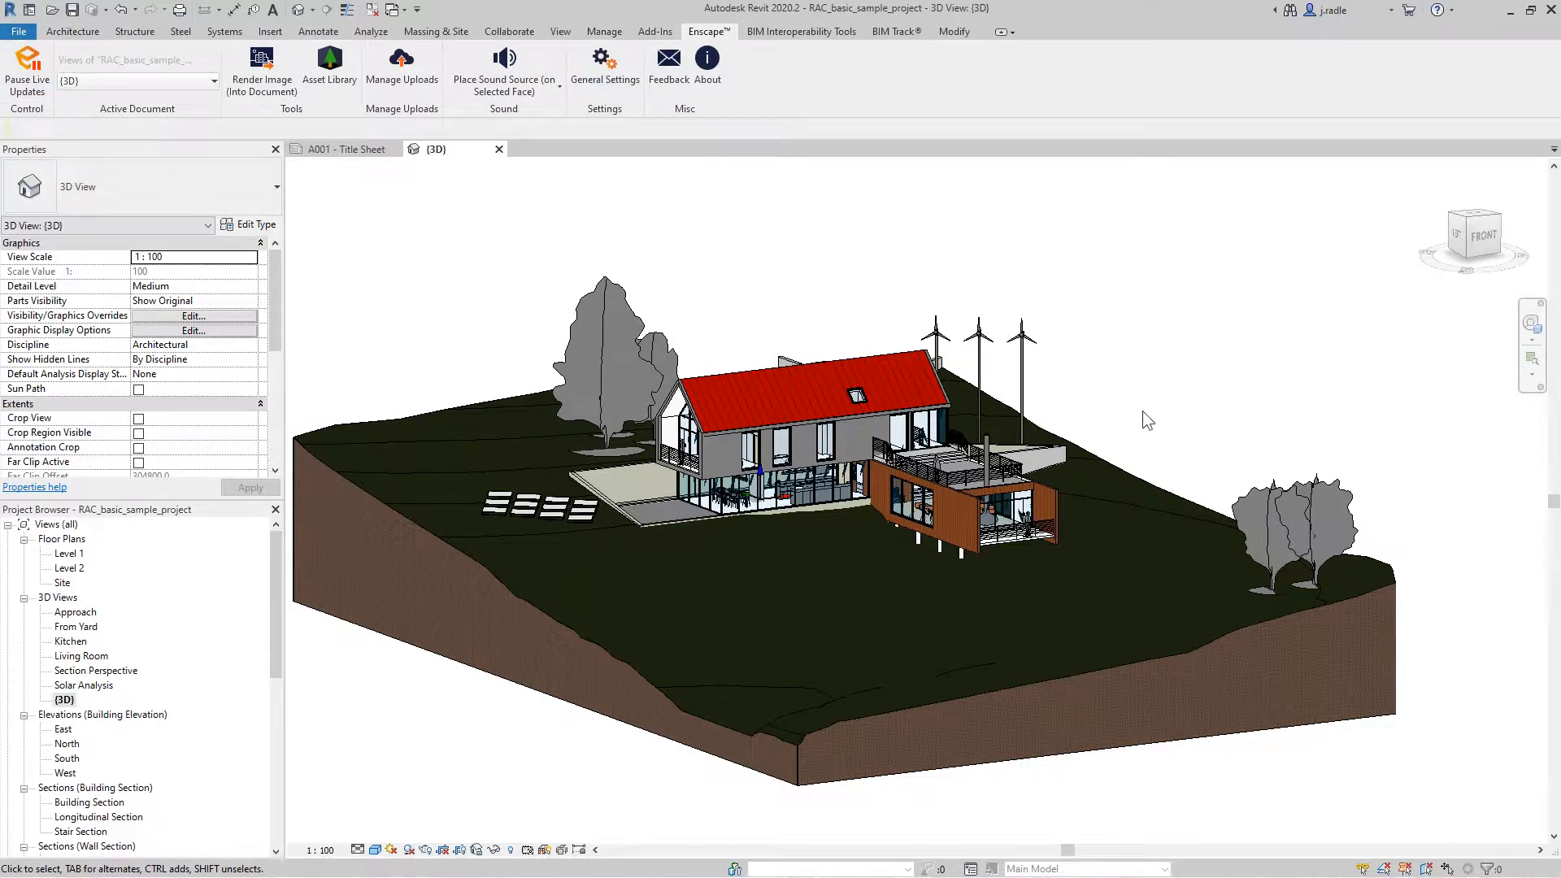
middle_drag(1143, 411, 1191, 421)
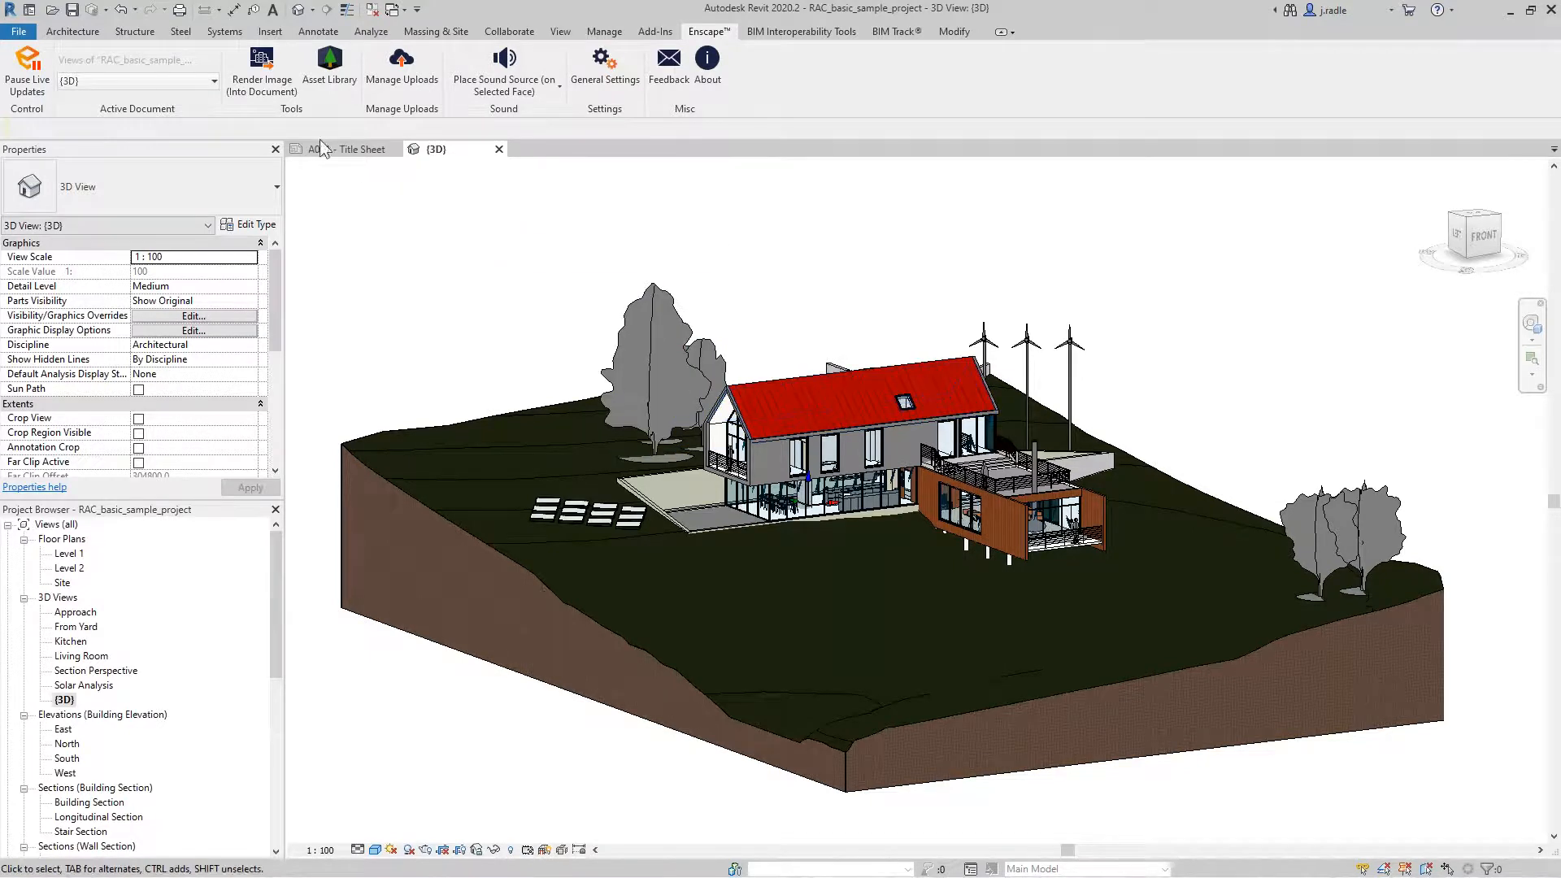
key(ctrl)
key(ctrl)
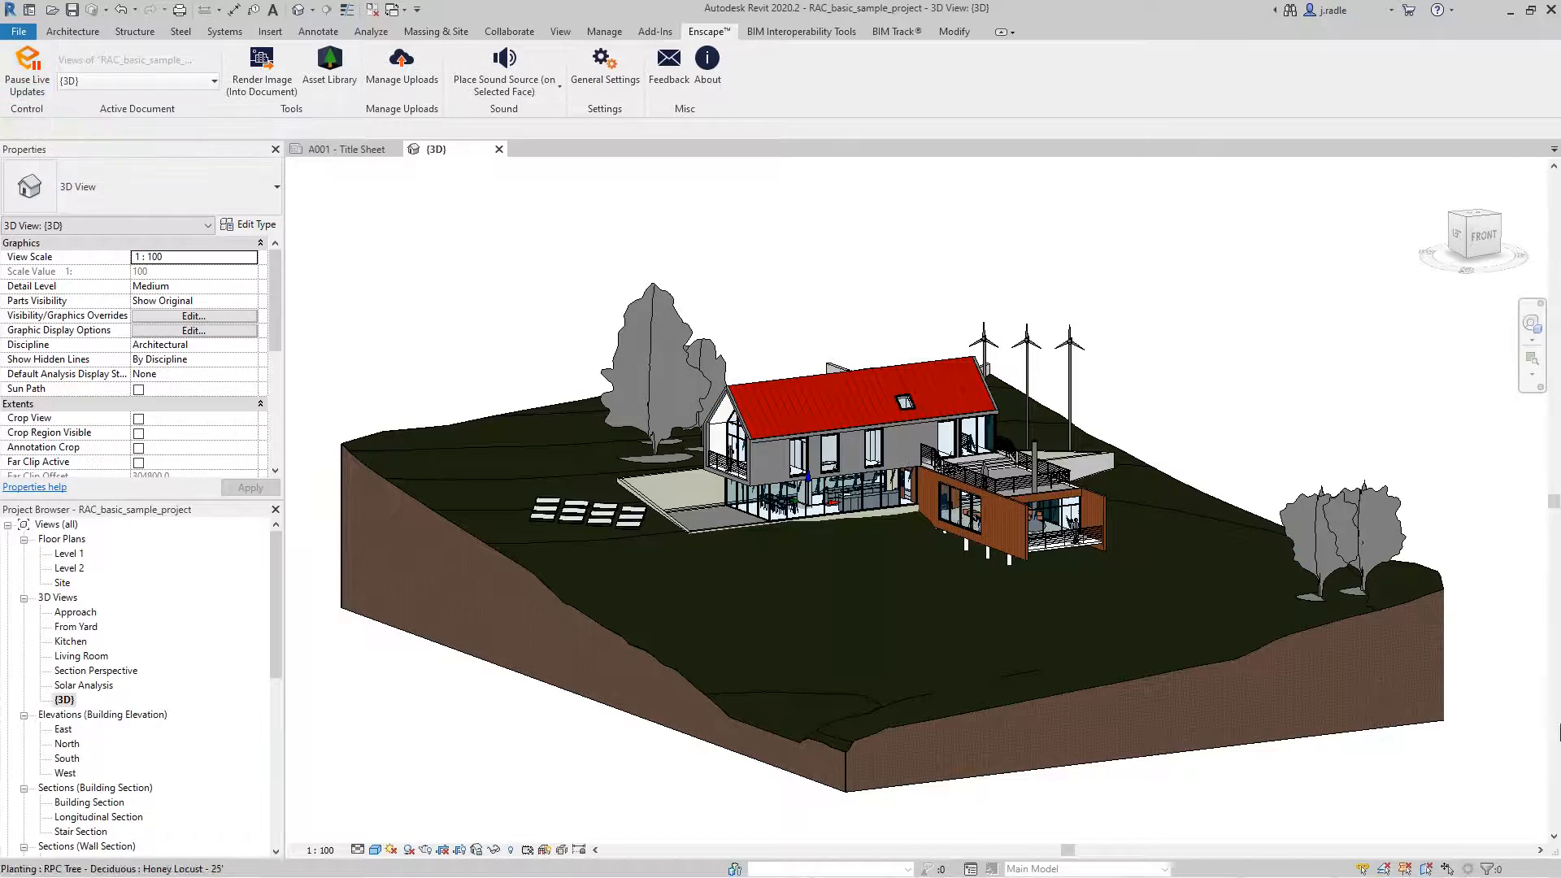
Step: View the house in the Enscape render window, return to Revit and find the Renderings views in the project browser
key(alt+Tab)
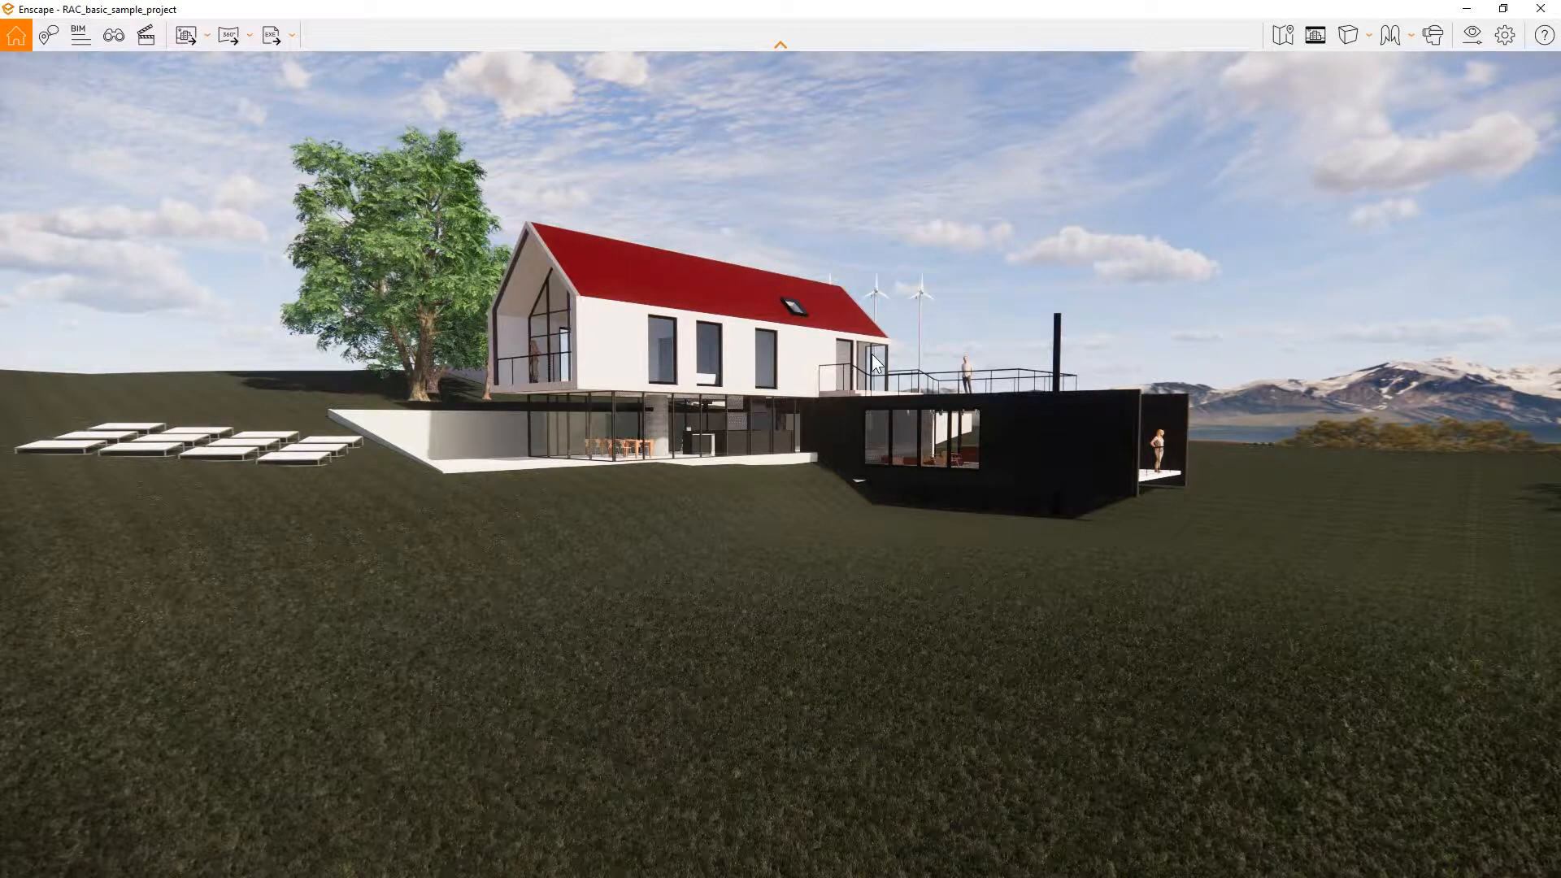
key(alt+Tab)
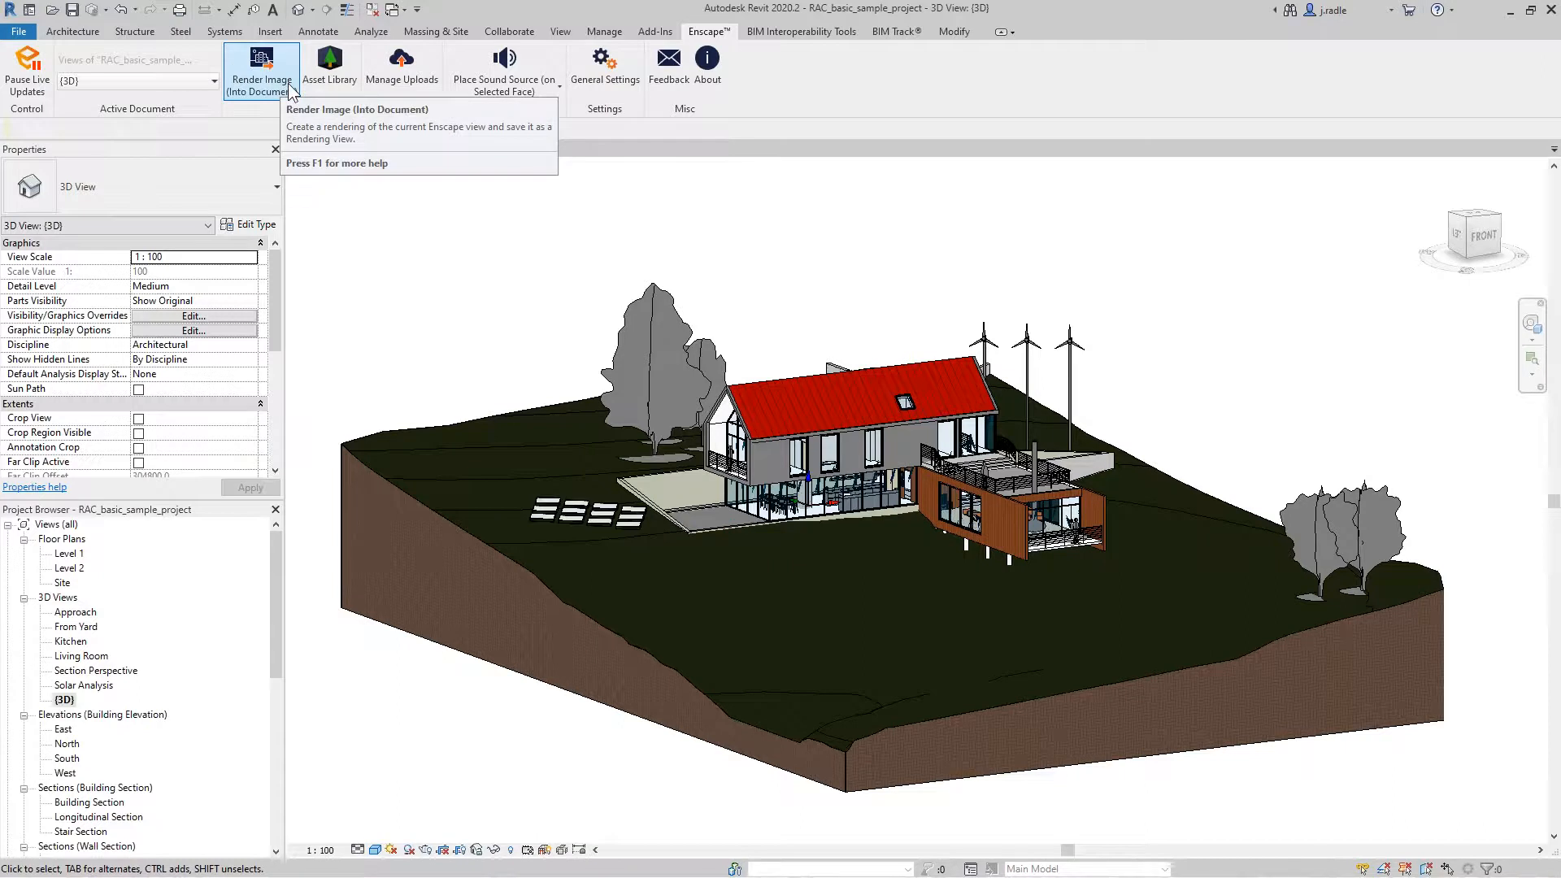
scroll(169, 651, down, 4)
scroll(139, 667, down, 3)
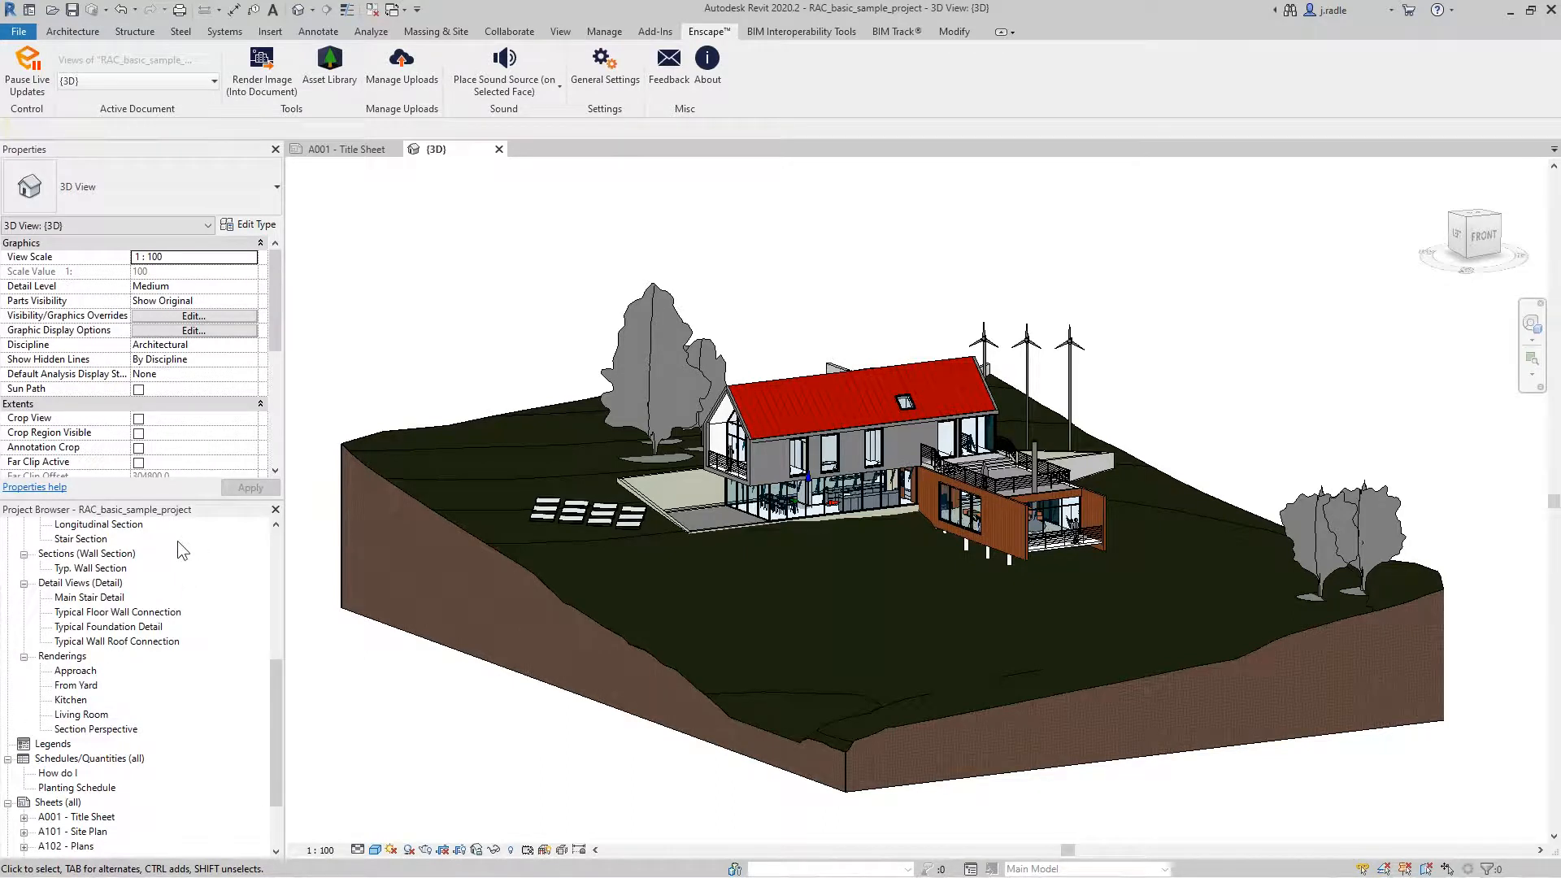
Step: Browse the categories and models of the Enscape Asset Library beside the Revit model, and close the library
click(339, 89)
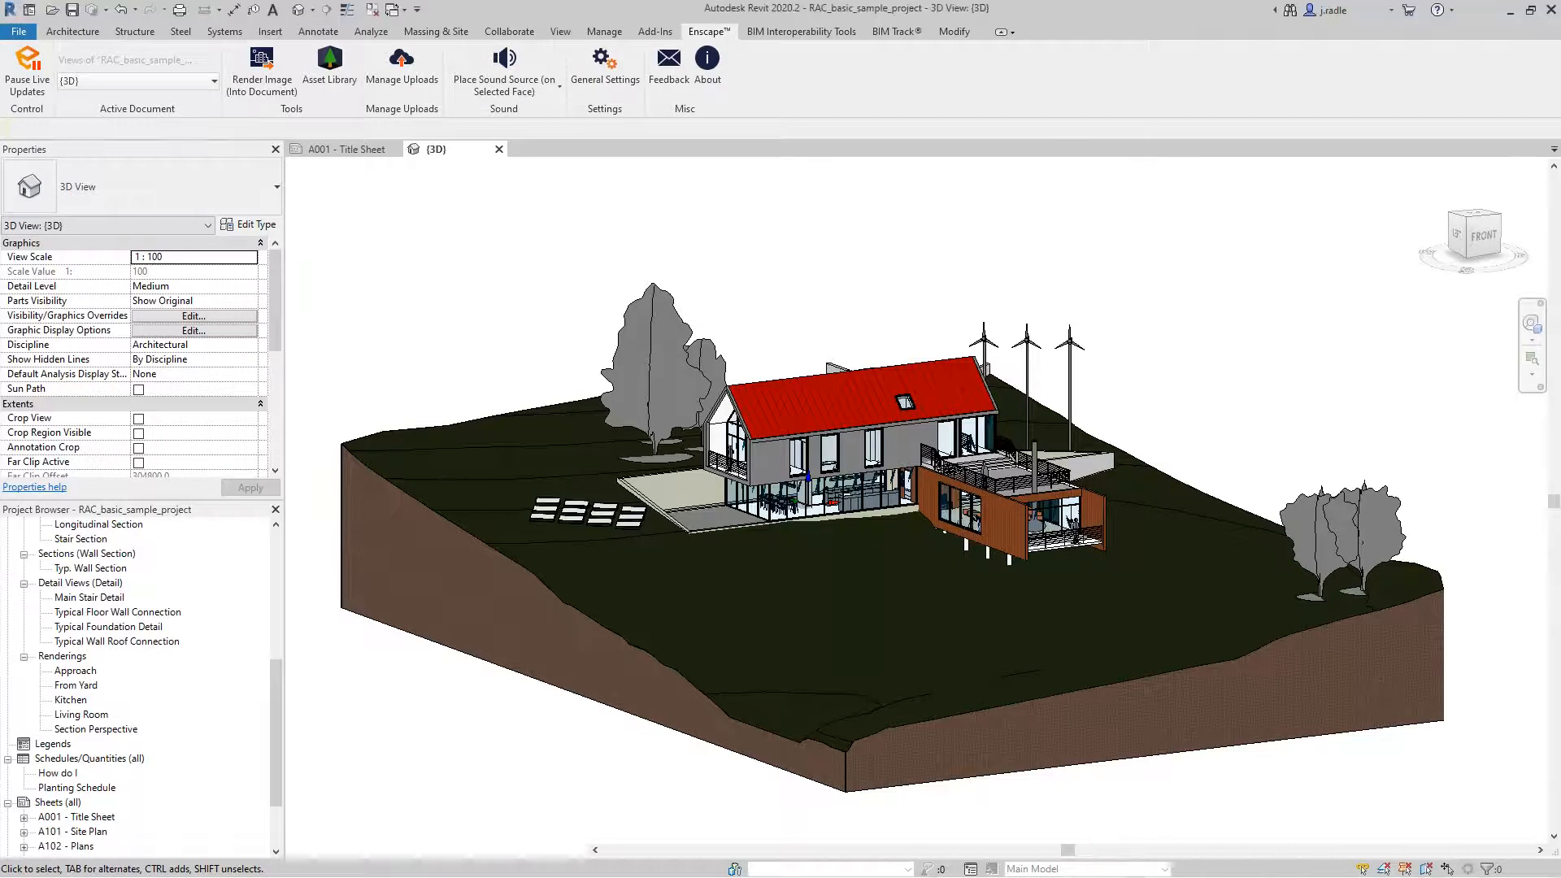
drag(1559, 479, 704, 246)
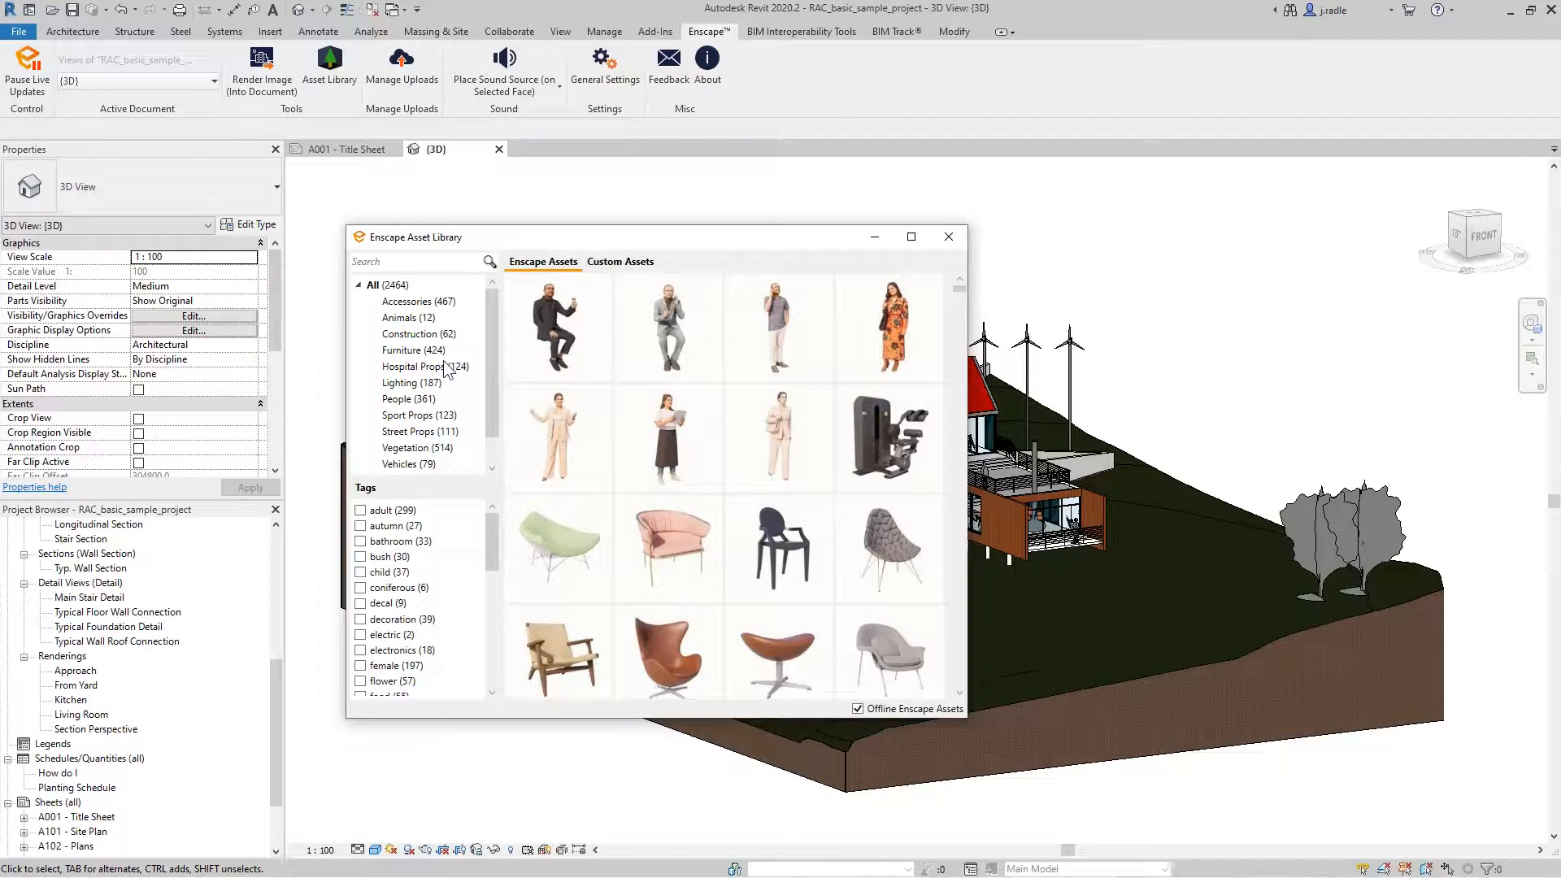
scroll(449, 370, down, 1)
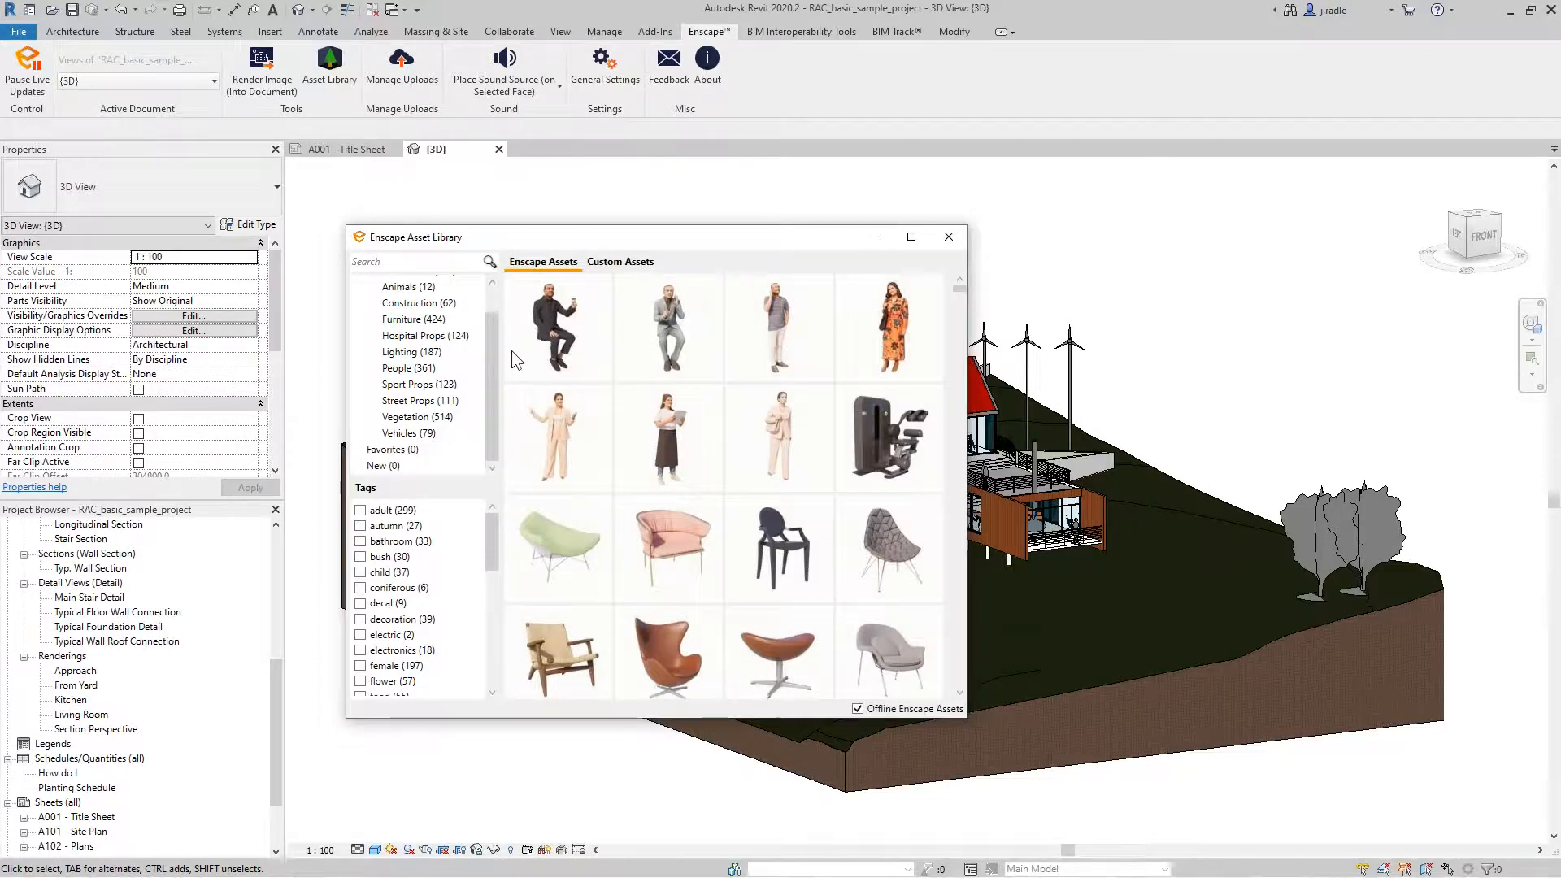
scroll(639, 431, down, 10)
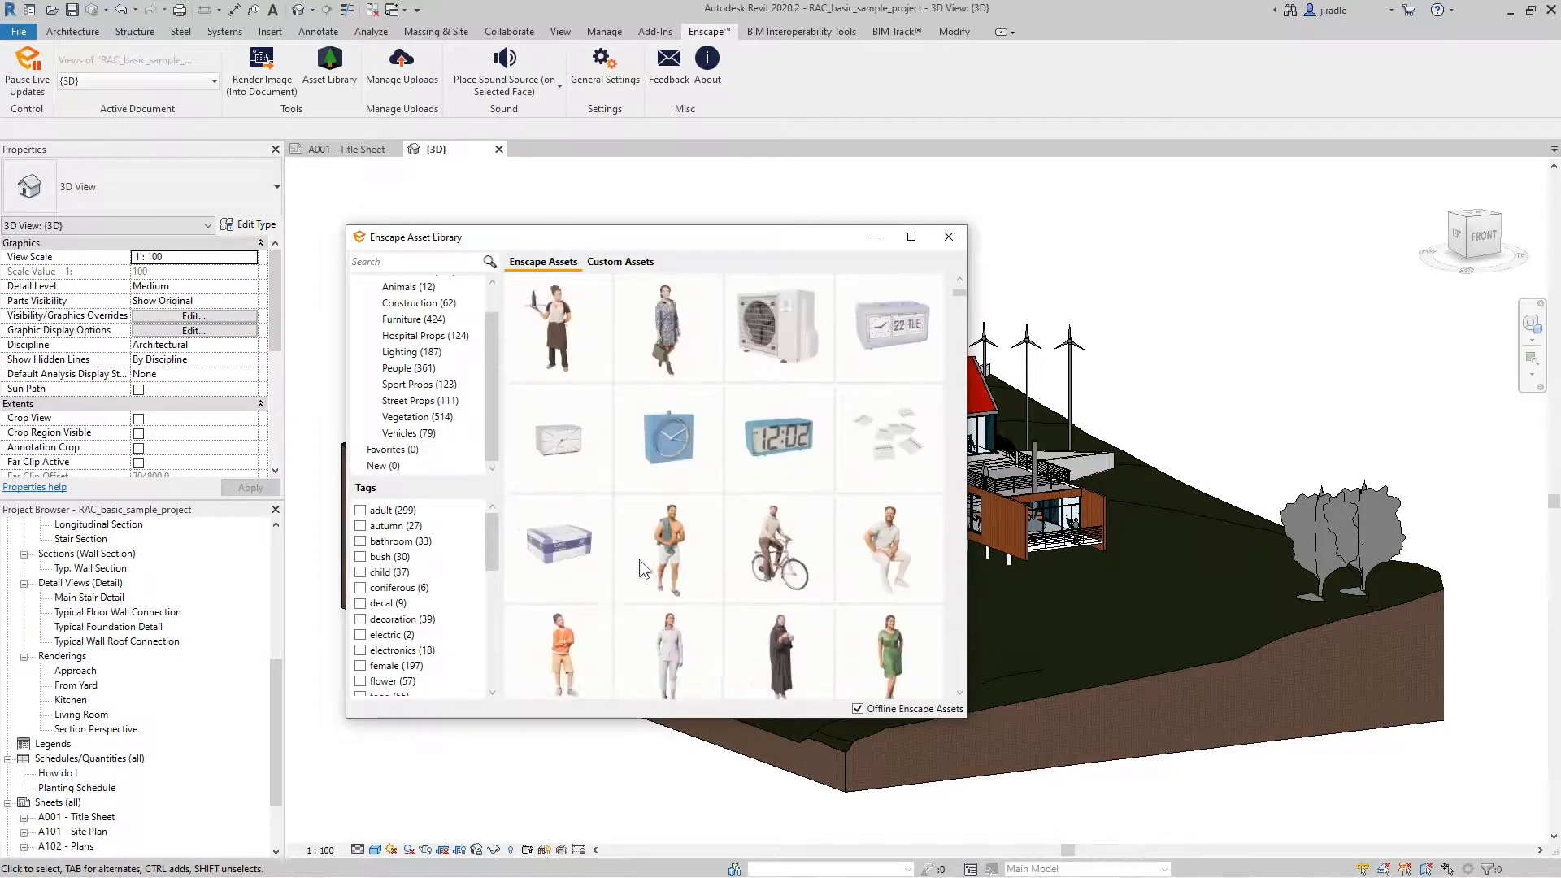
scroll(689, 476, down, 5)
drag(679, 237, 387, 324)
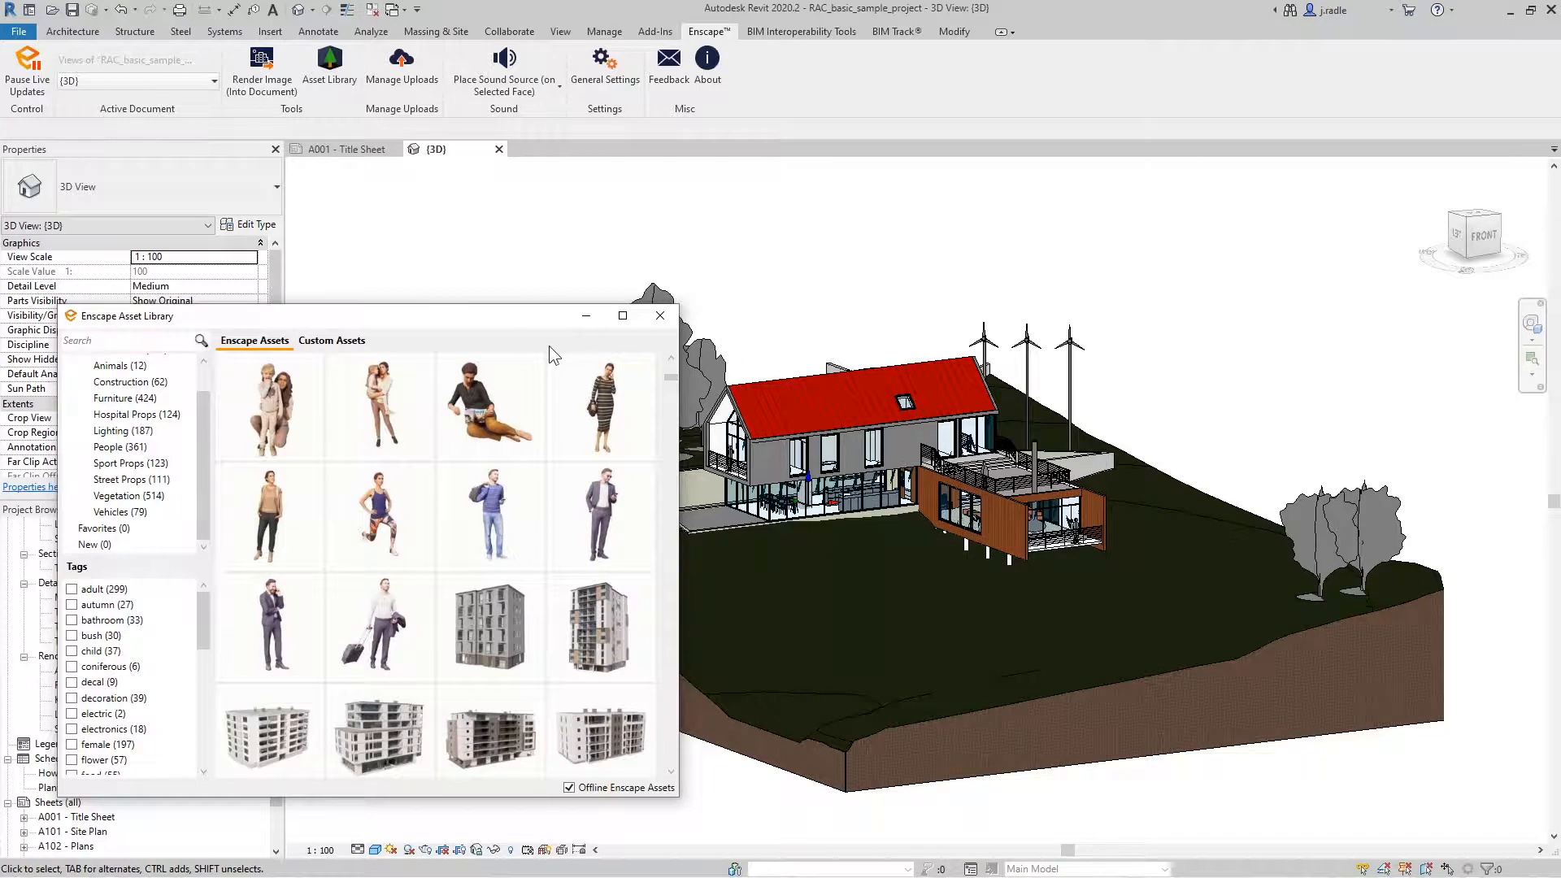
drag(497, 319, 549, 299)
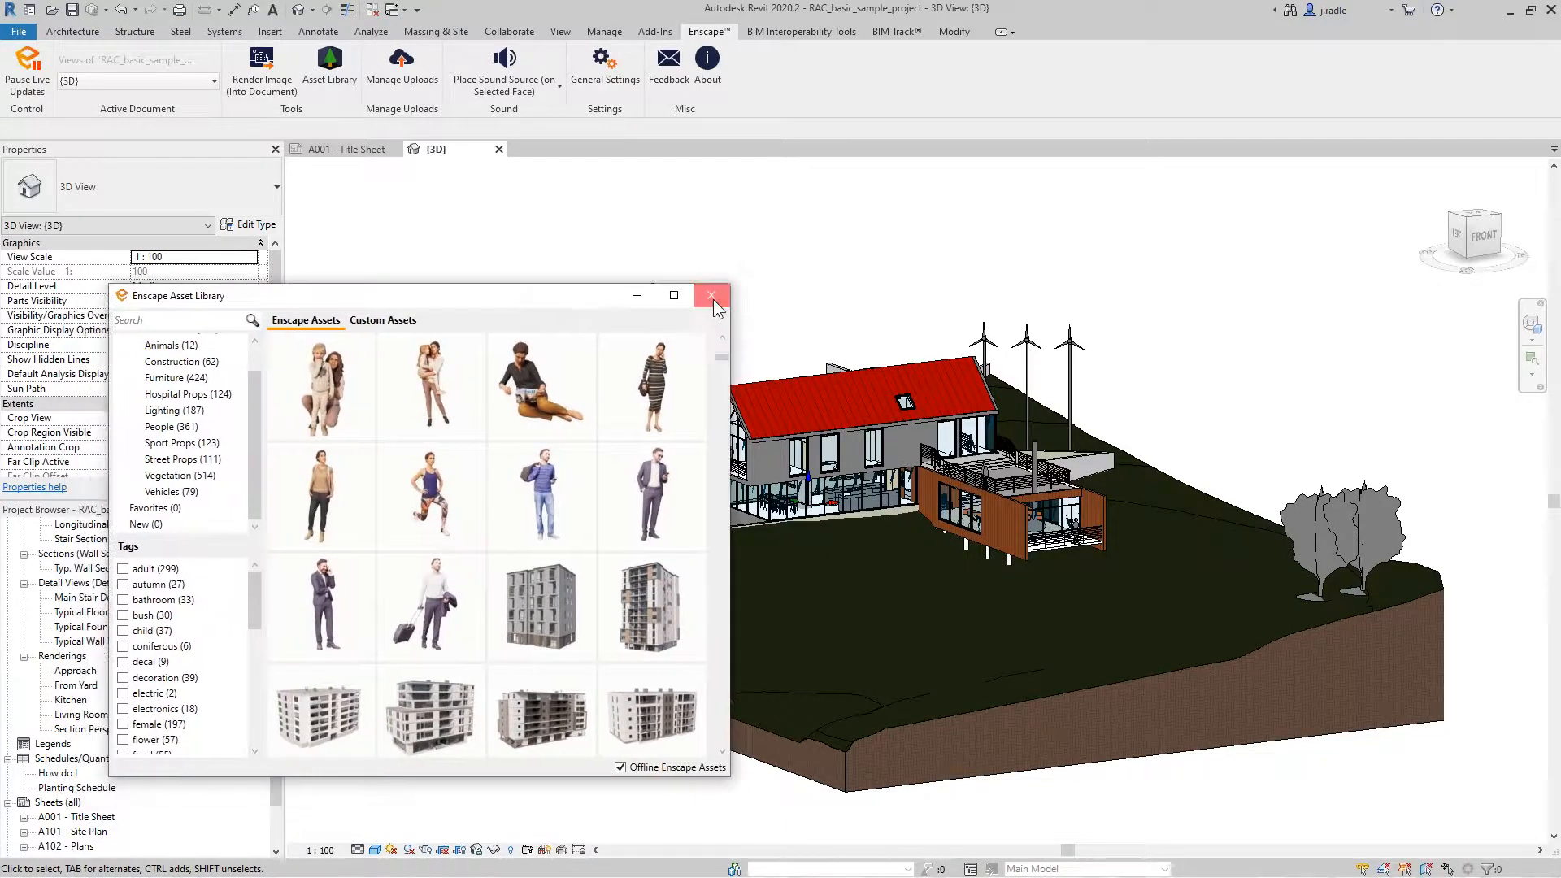
click(714, 299)
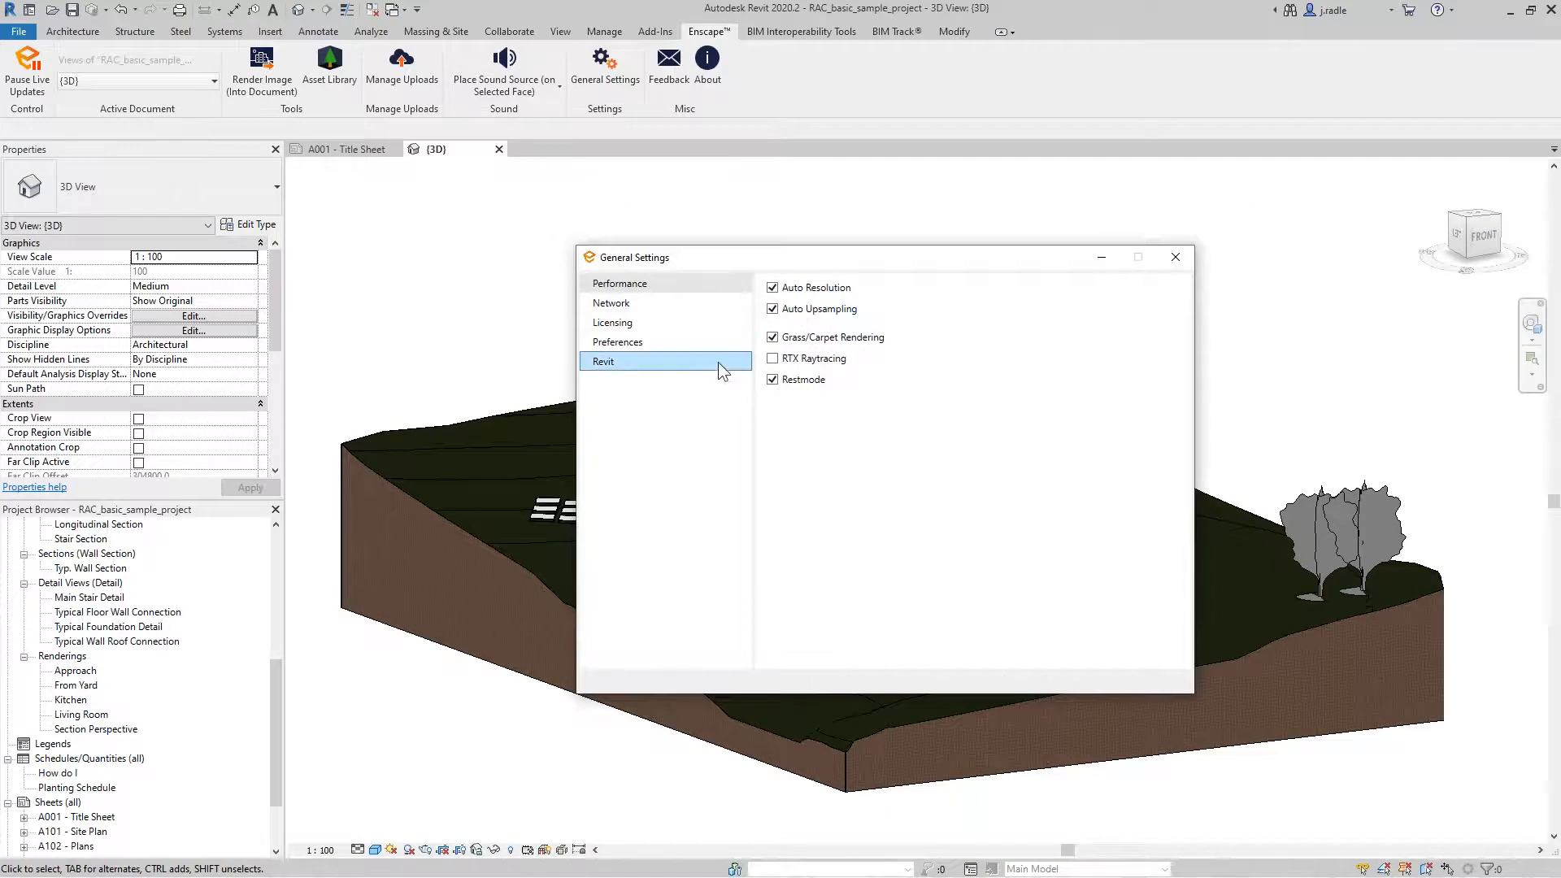
Step: Review the Network and Licensing pages of the Enscape General Settings and close the settings
click(677, 302)
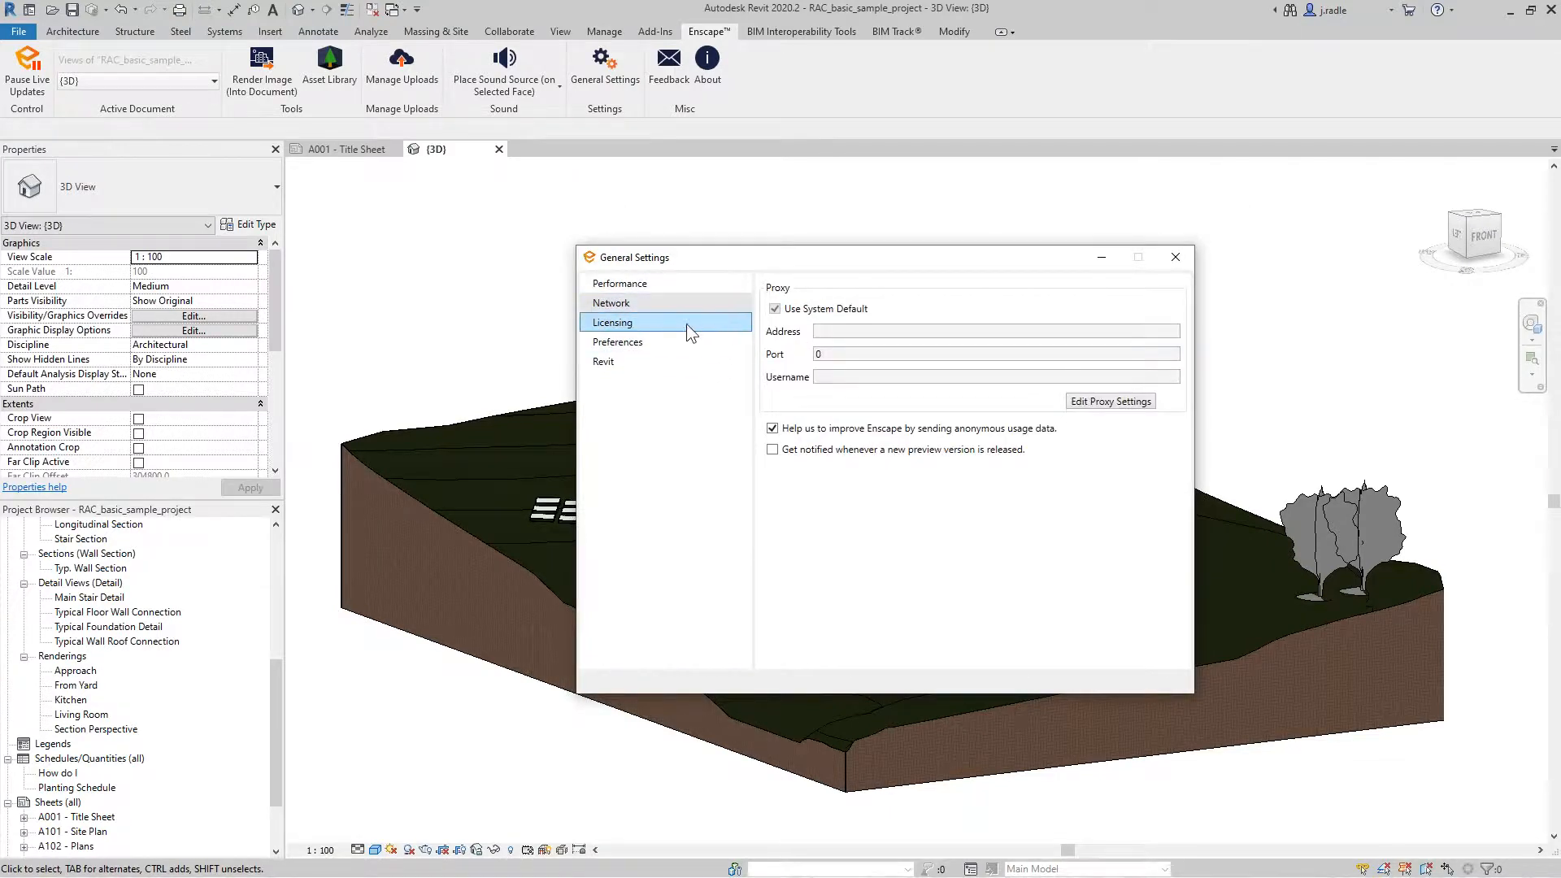
click(665, 323)
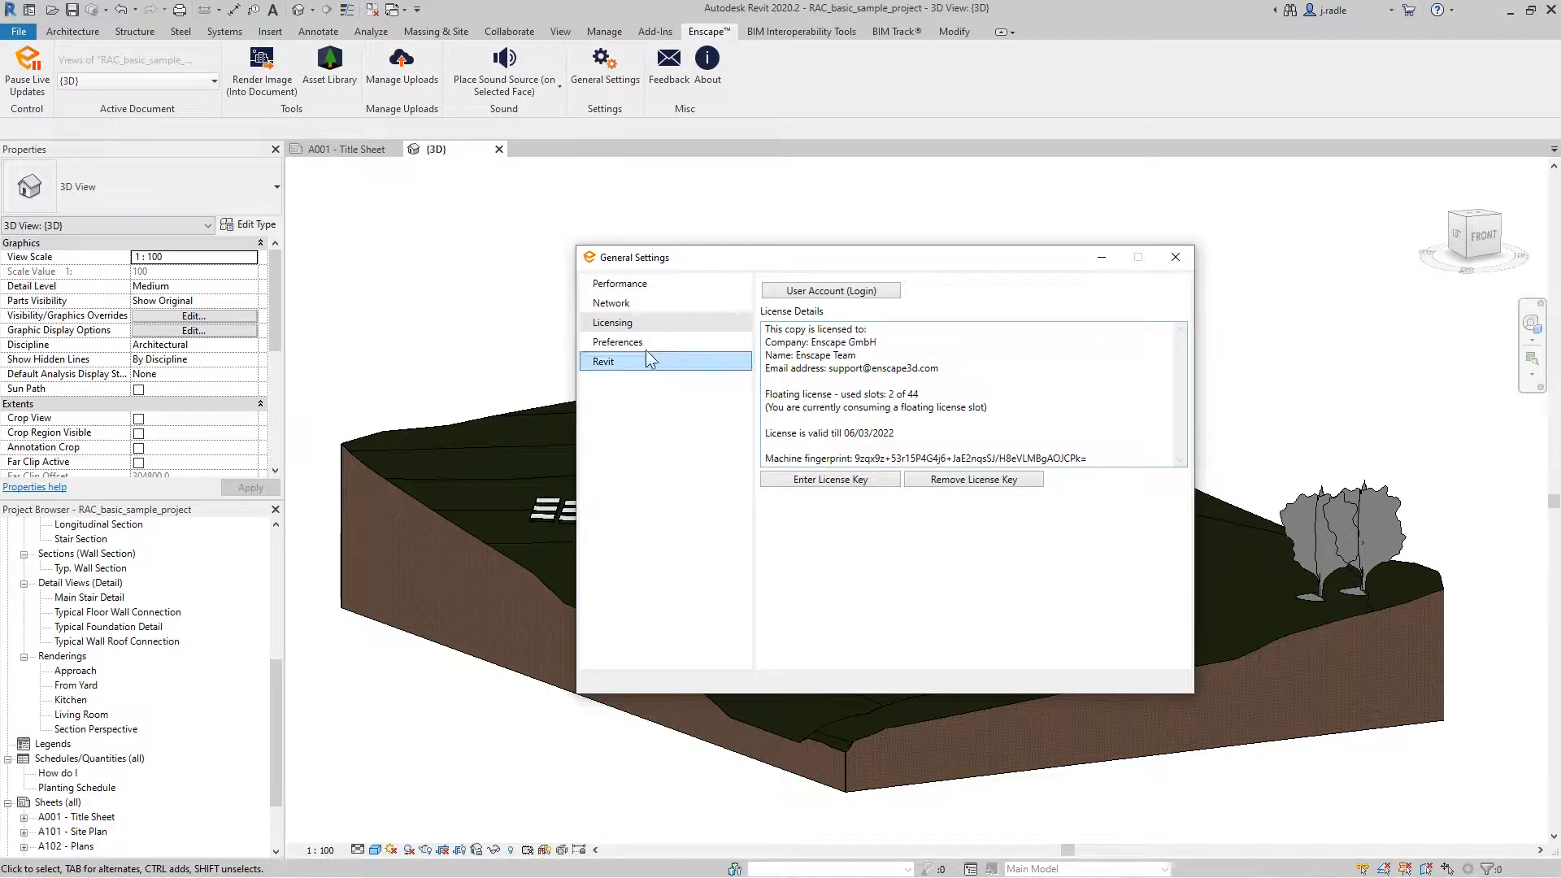
click(1176, 256)
Step: View the Enscape Feedback form without sending anything, and check the version information in the About window
click(674, 82)
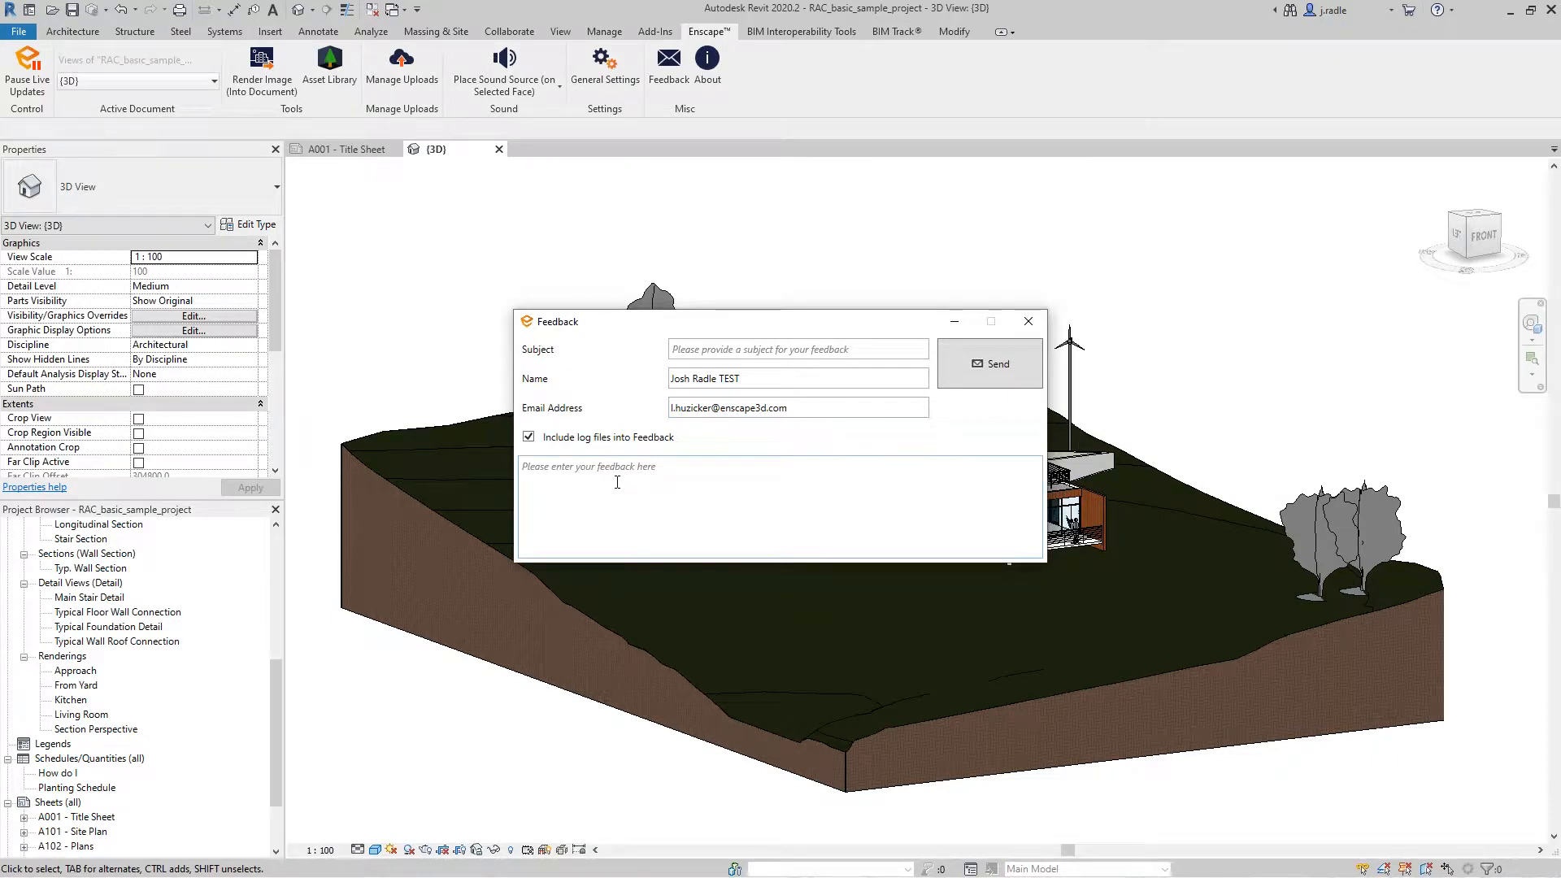
key(ctrl)
click(1030, 329)
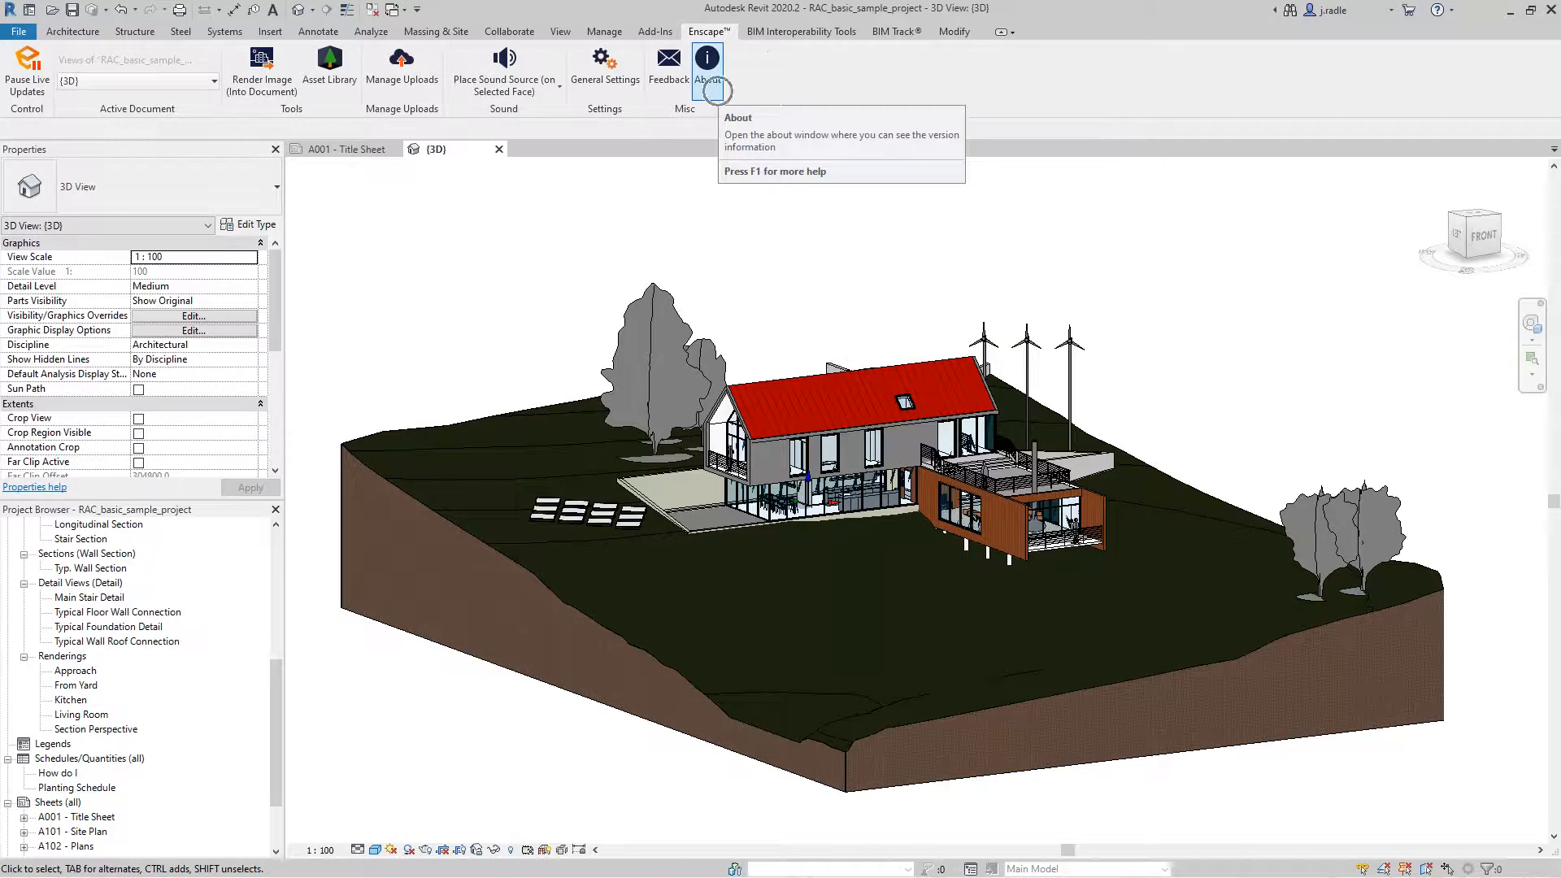
click(719, 93)
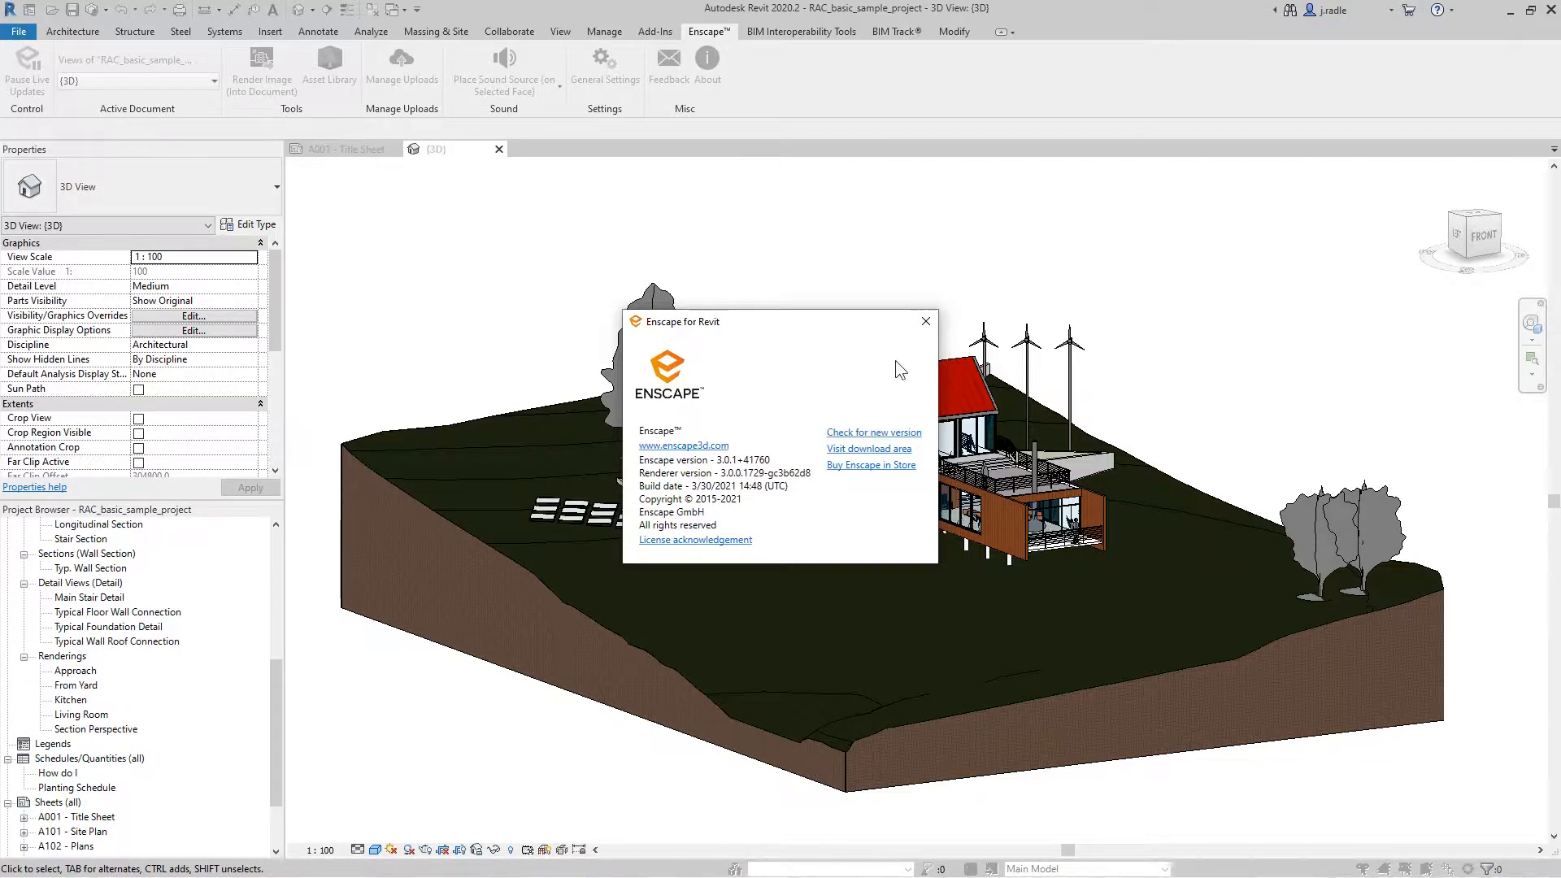
click(924, 322)
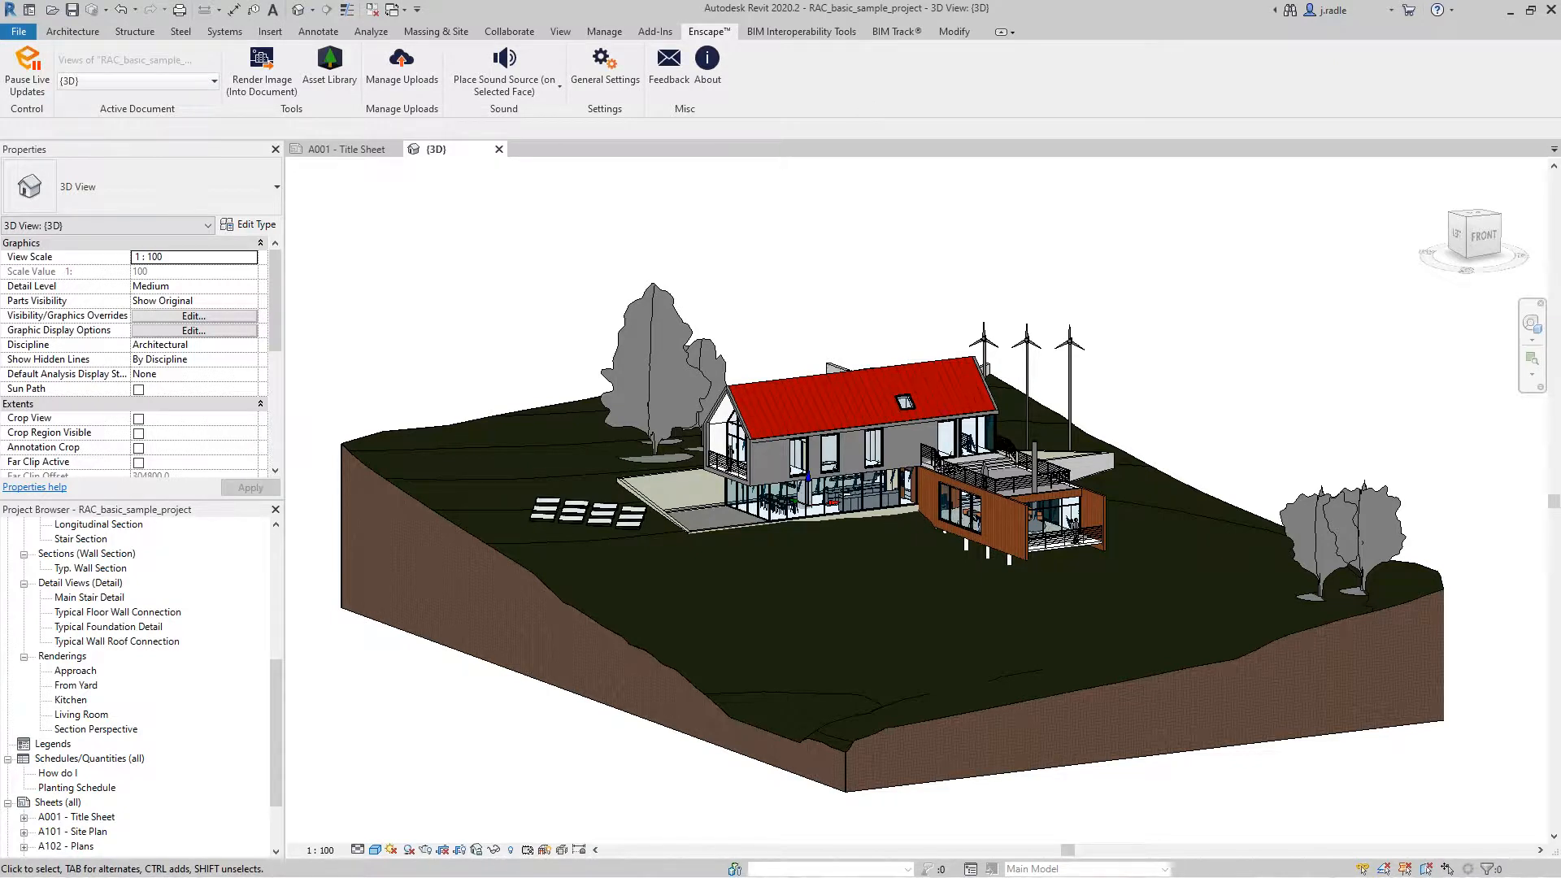
Step: Switch to the Enscape render window, show the help on navigation controls, and try rotating and moving the camera toward the house
key(alt+Tab)
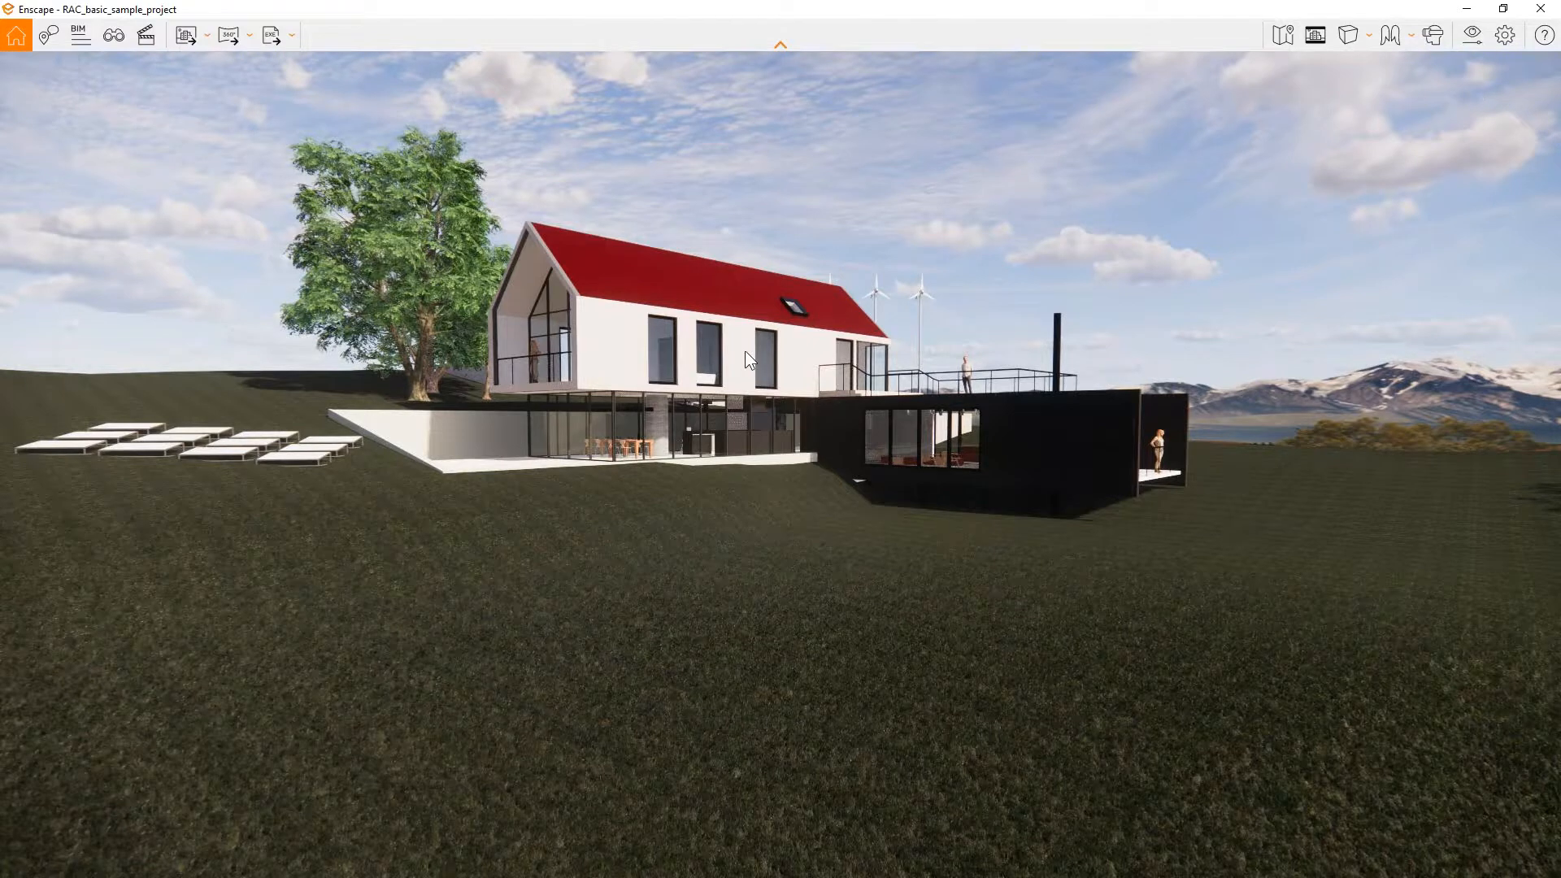
click(1542, 36)
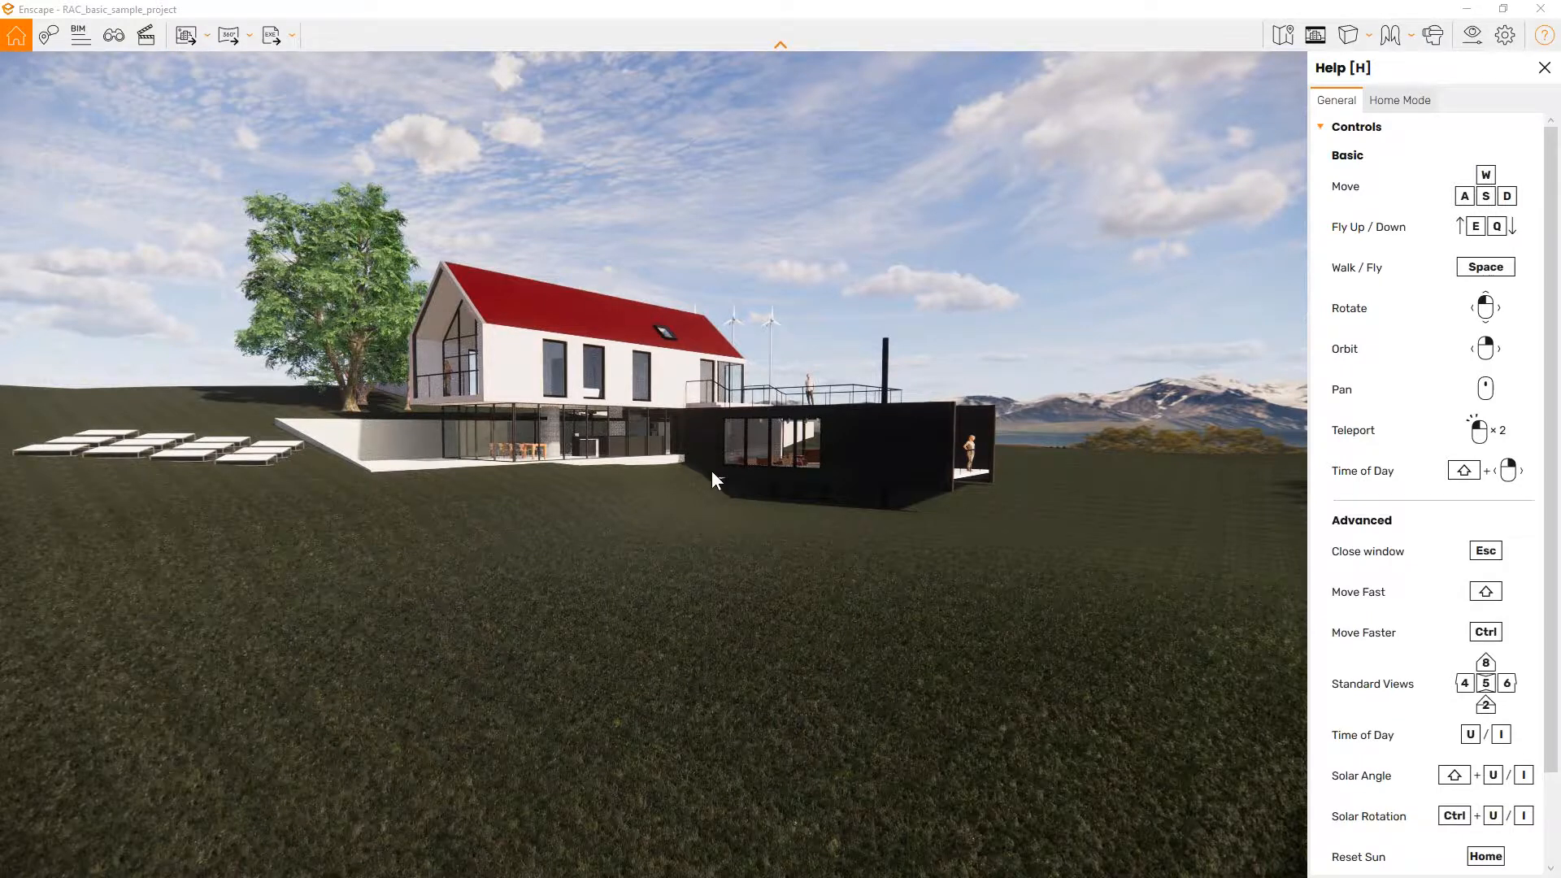
drag(802, 433, 691, 432)
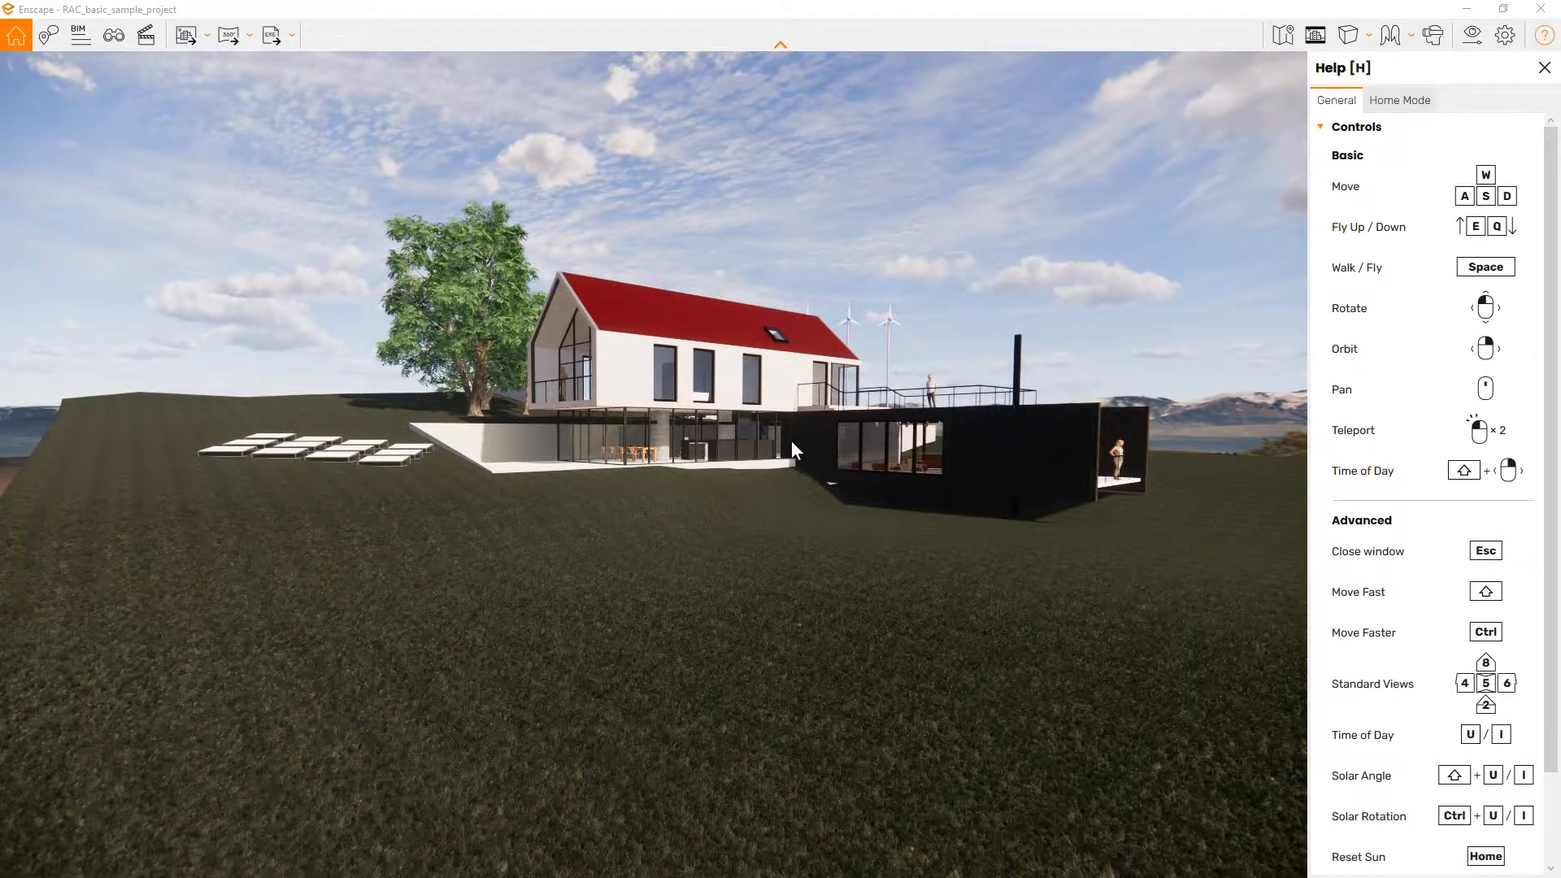
key(w)
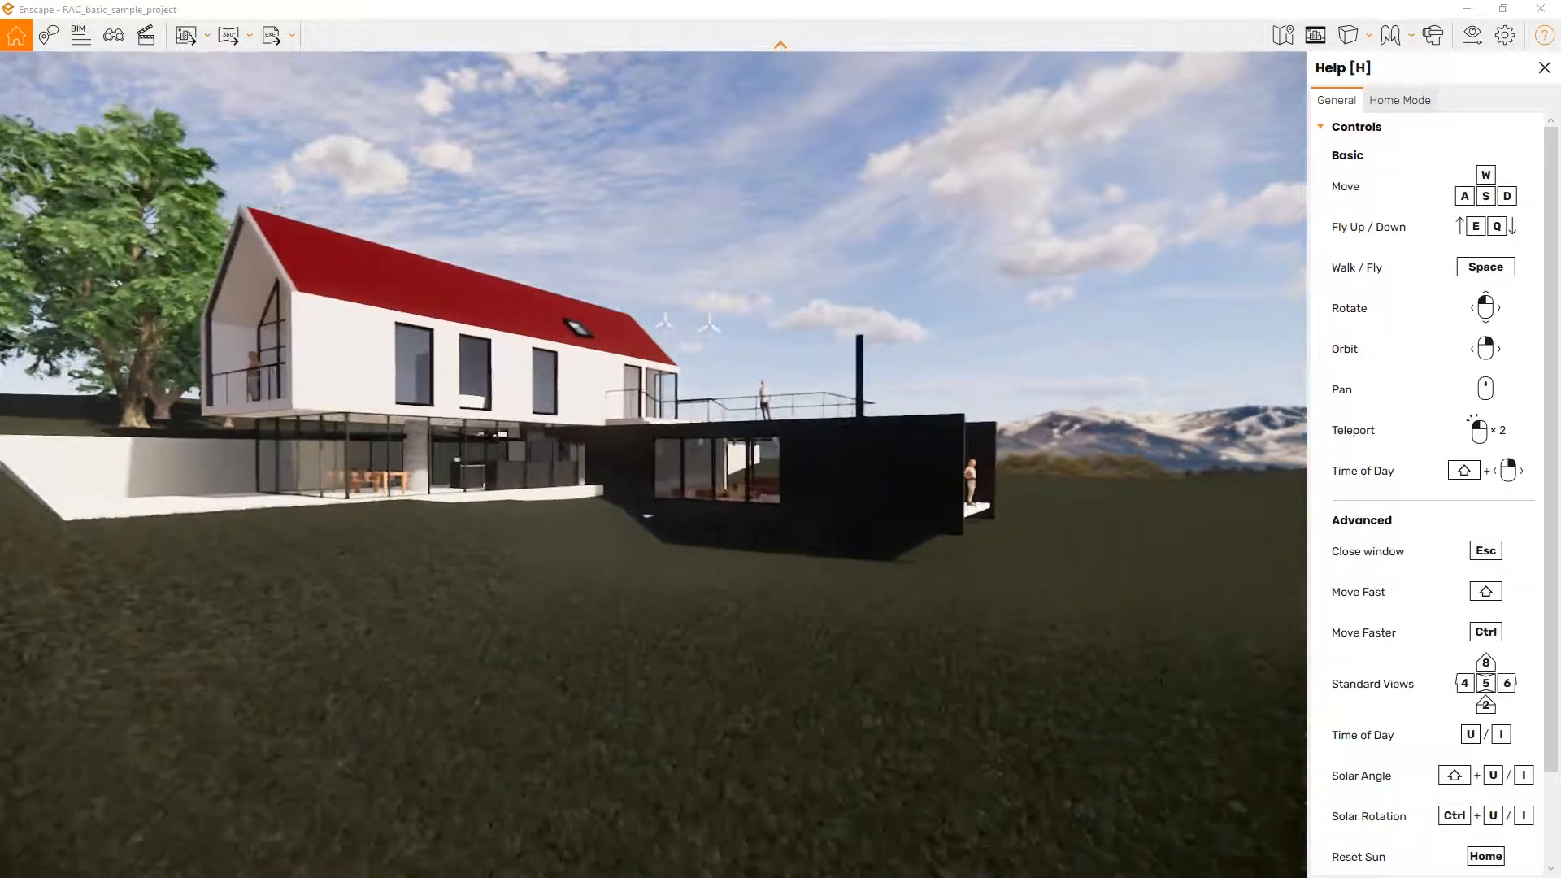
key(w)
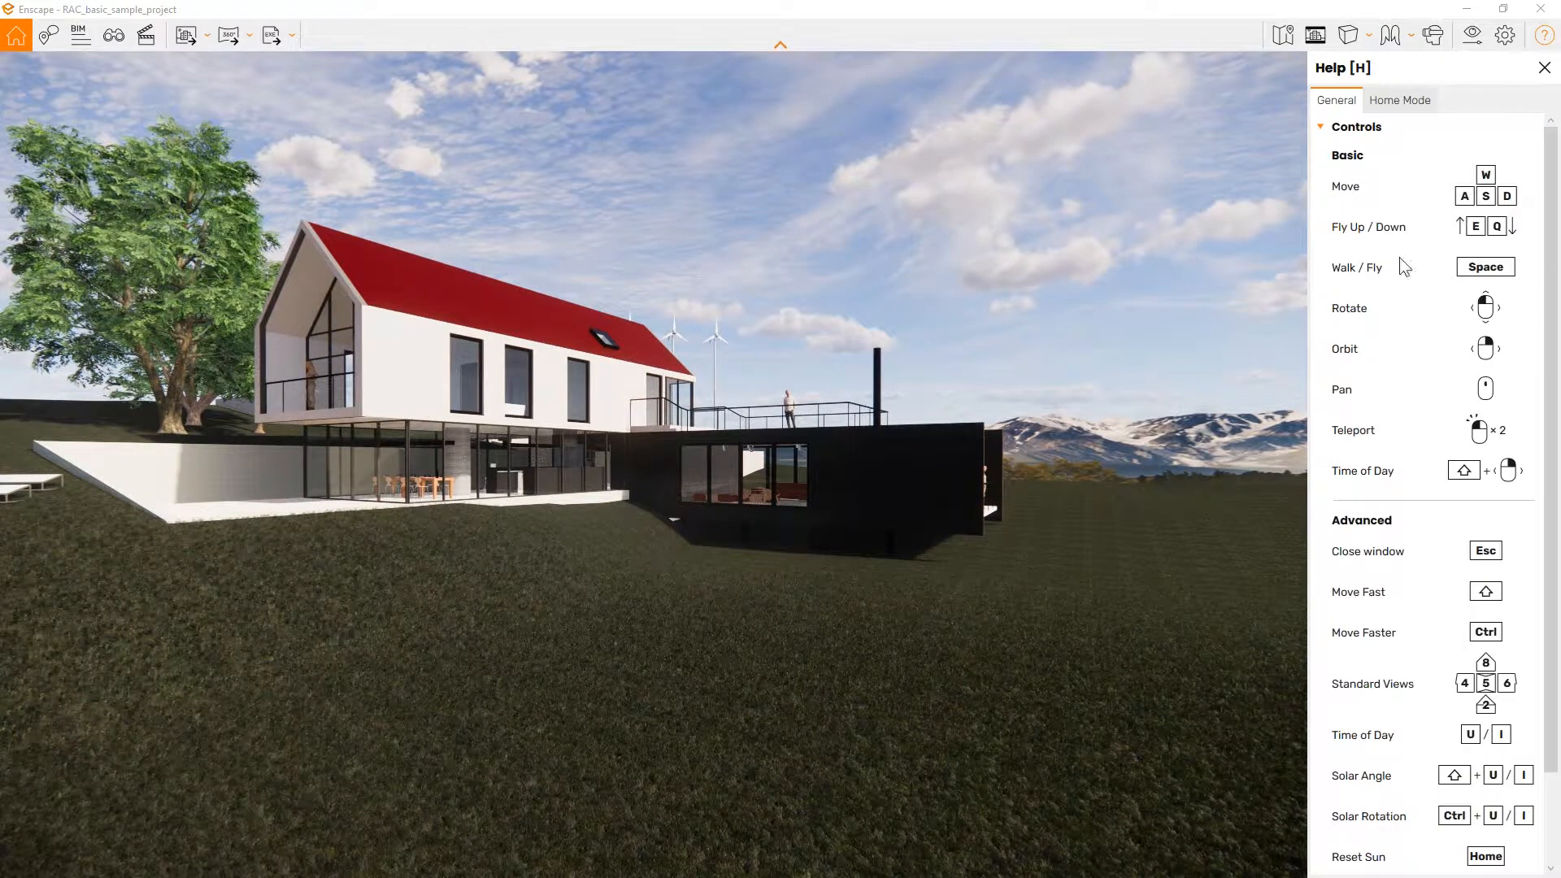
drag(734, 513, 646, 513)
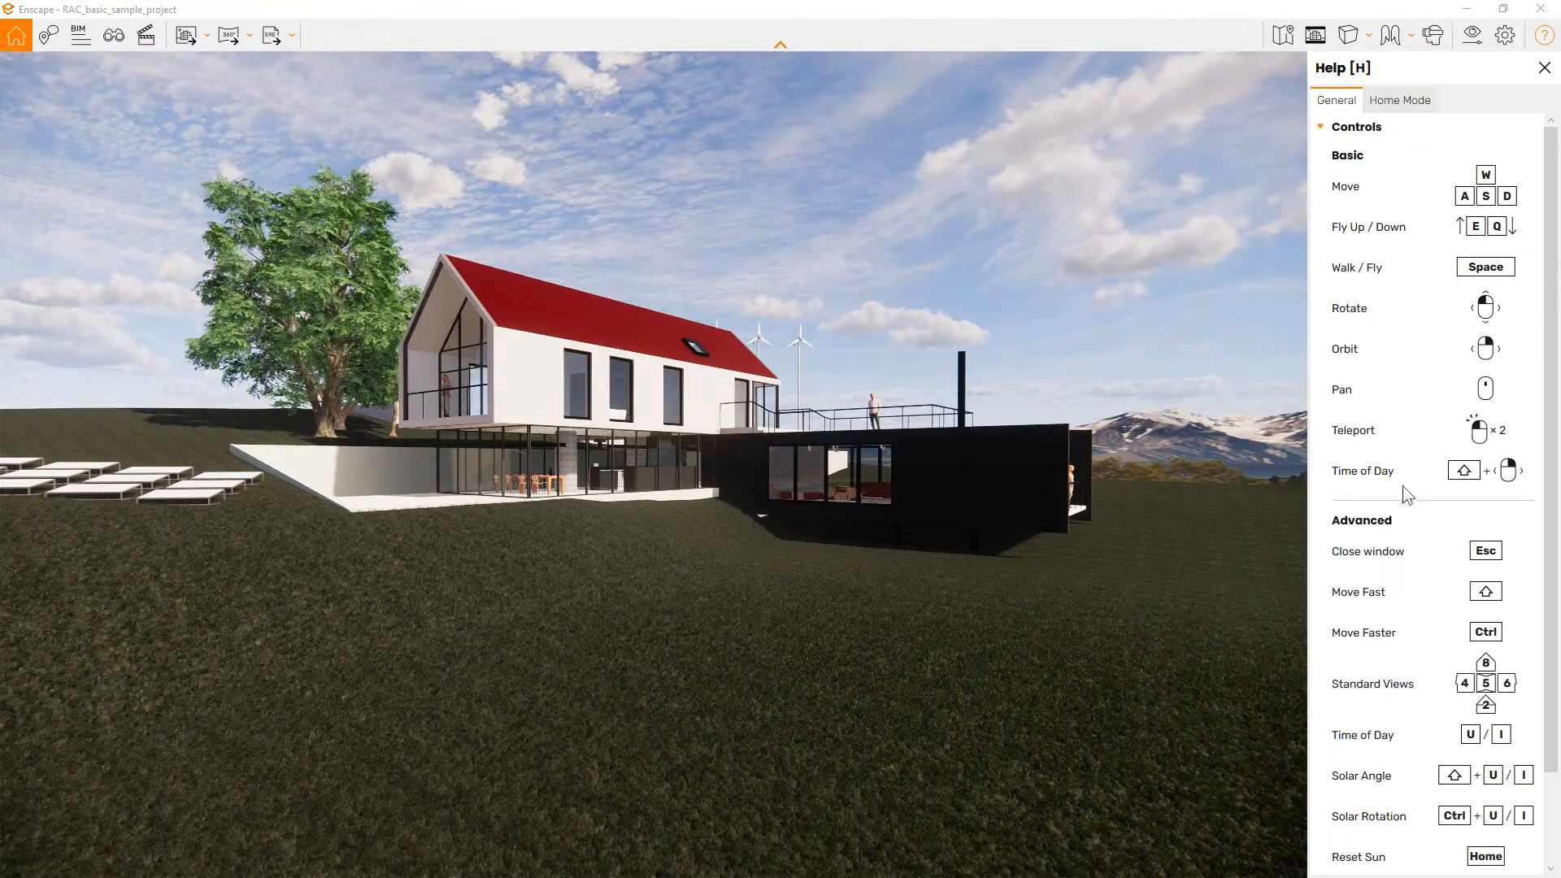
Step: Change the time of day in the rendered scene until the roof and front facade fall into shade
scroll(1407, 618, down, 3)
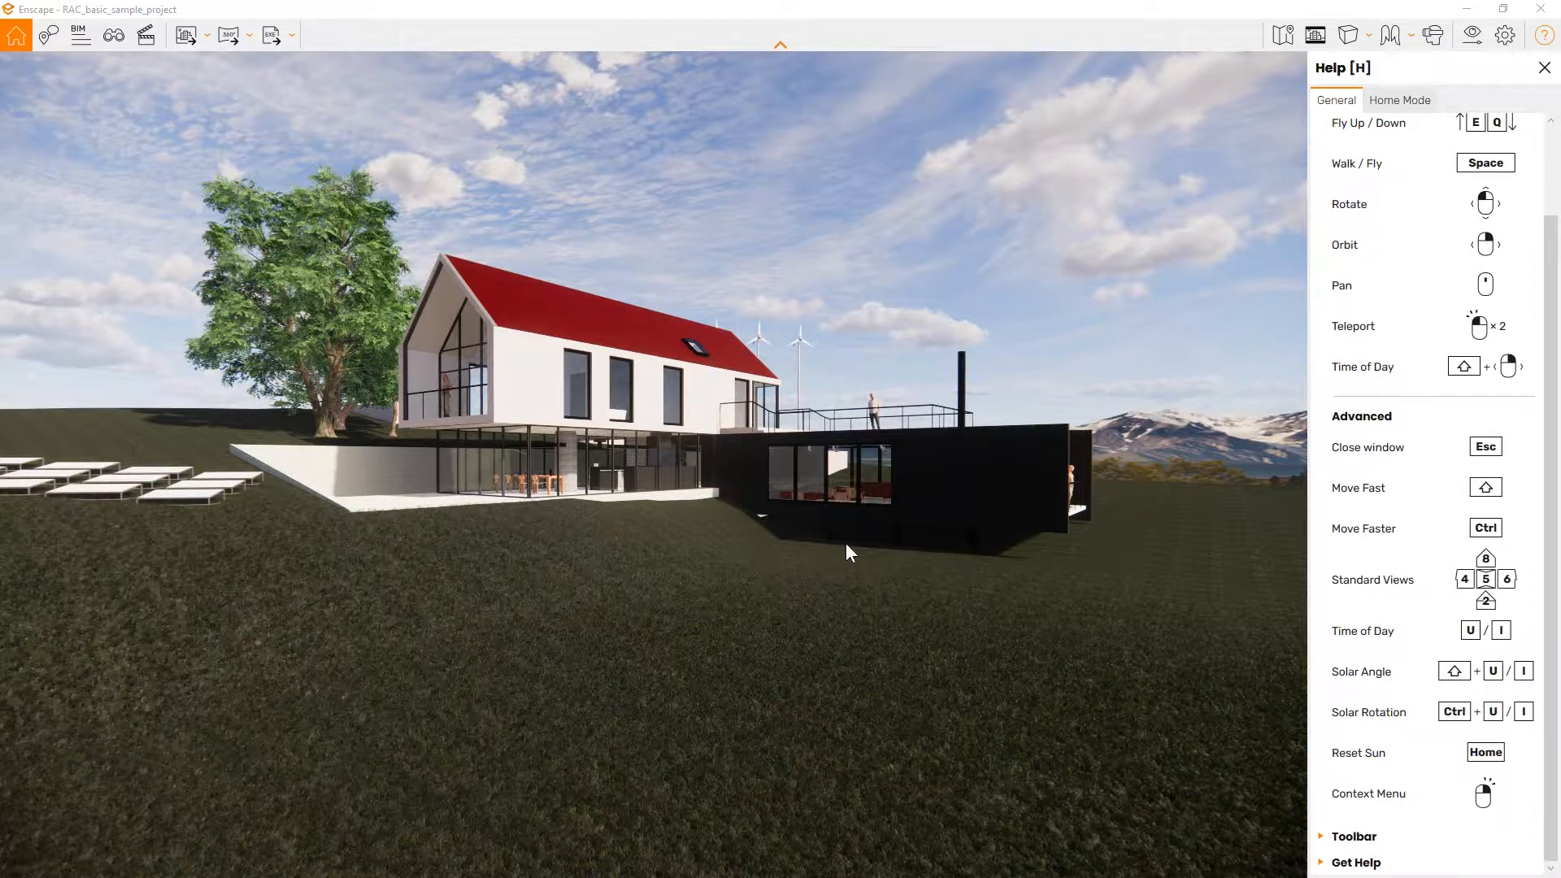
shift+right_drag(947, 455, 49, 456)
shift+right_drag(1092, 421, 1027, 421)
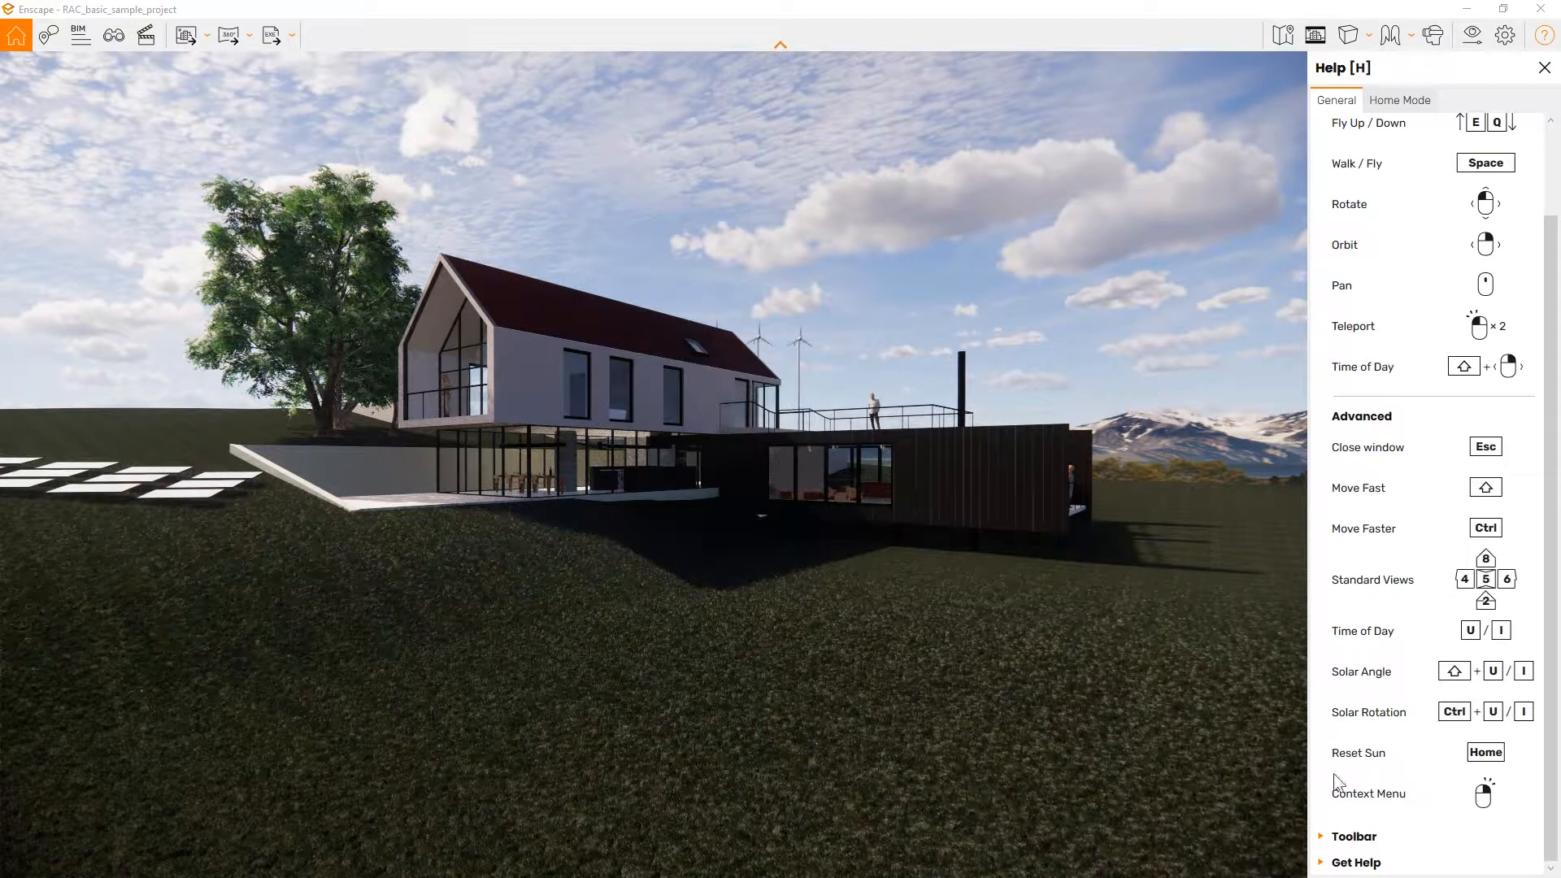
Step: Read the Toolbar section of the help and collapse it again
click(1325, 837)
scroll(1333, 732, down, 3)
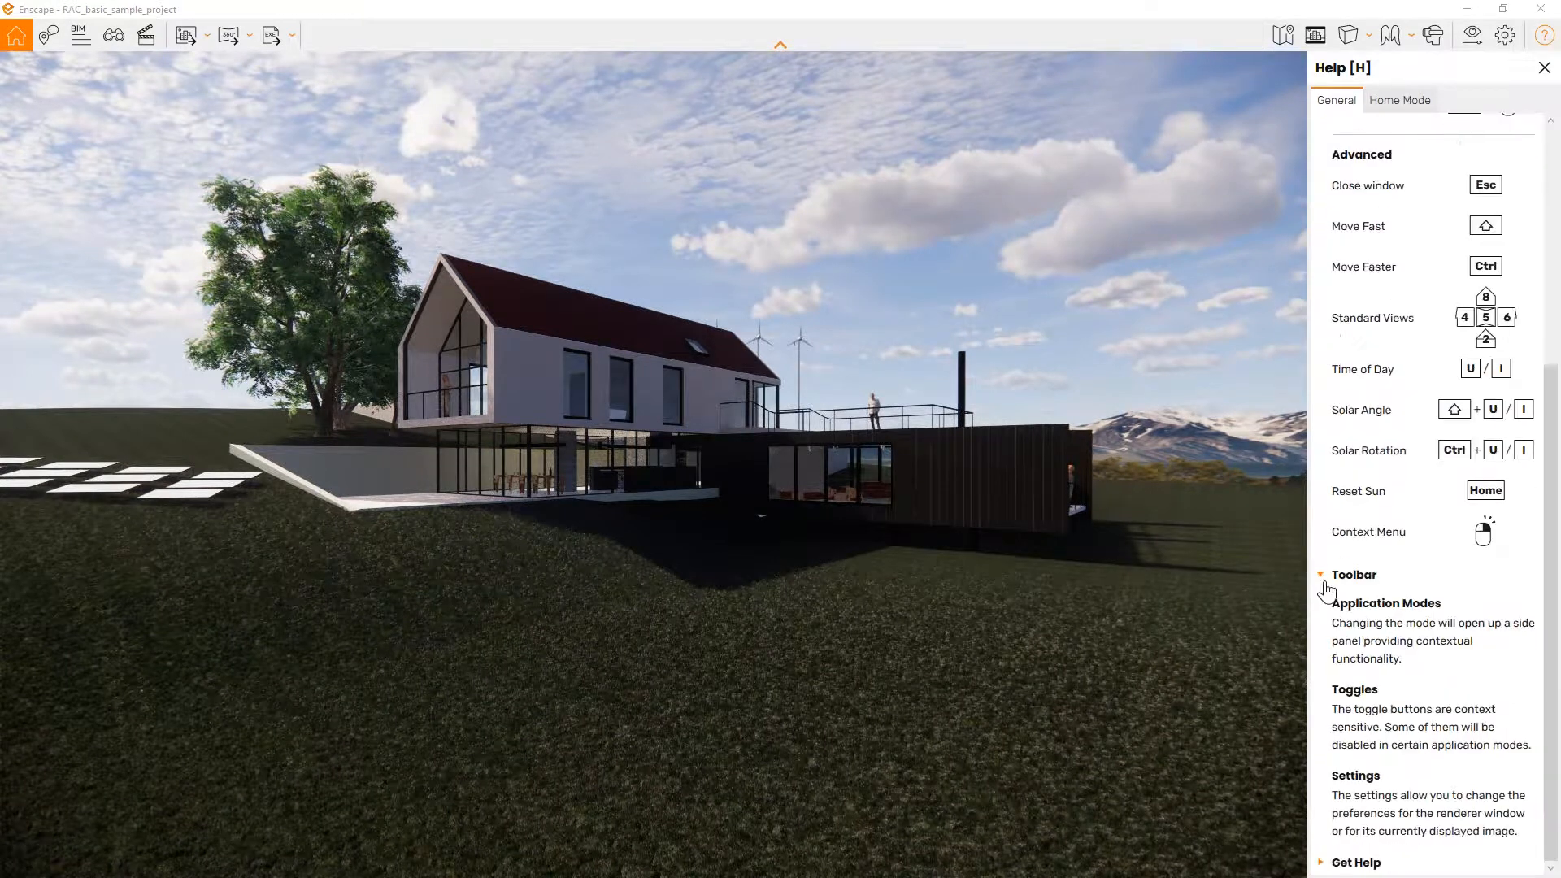
click(1325, 574)
Step: Expand Get Help, view the Materials and Lighting articles in the online Enscape knowledge base, and return to the Enscape window
click(1324, 862)
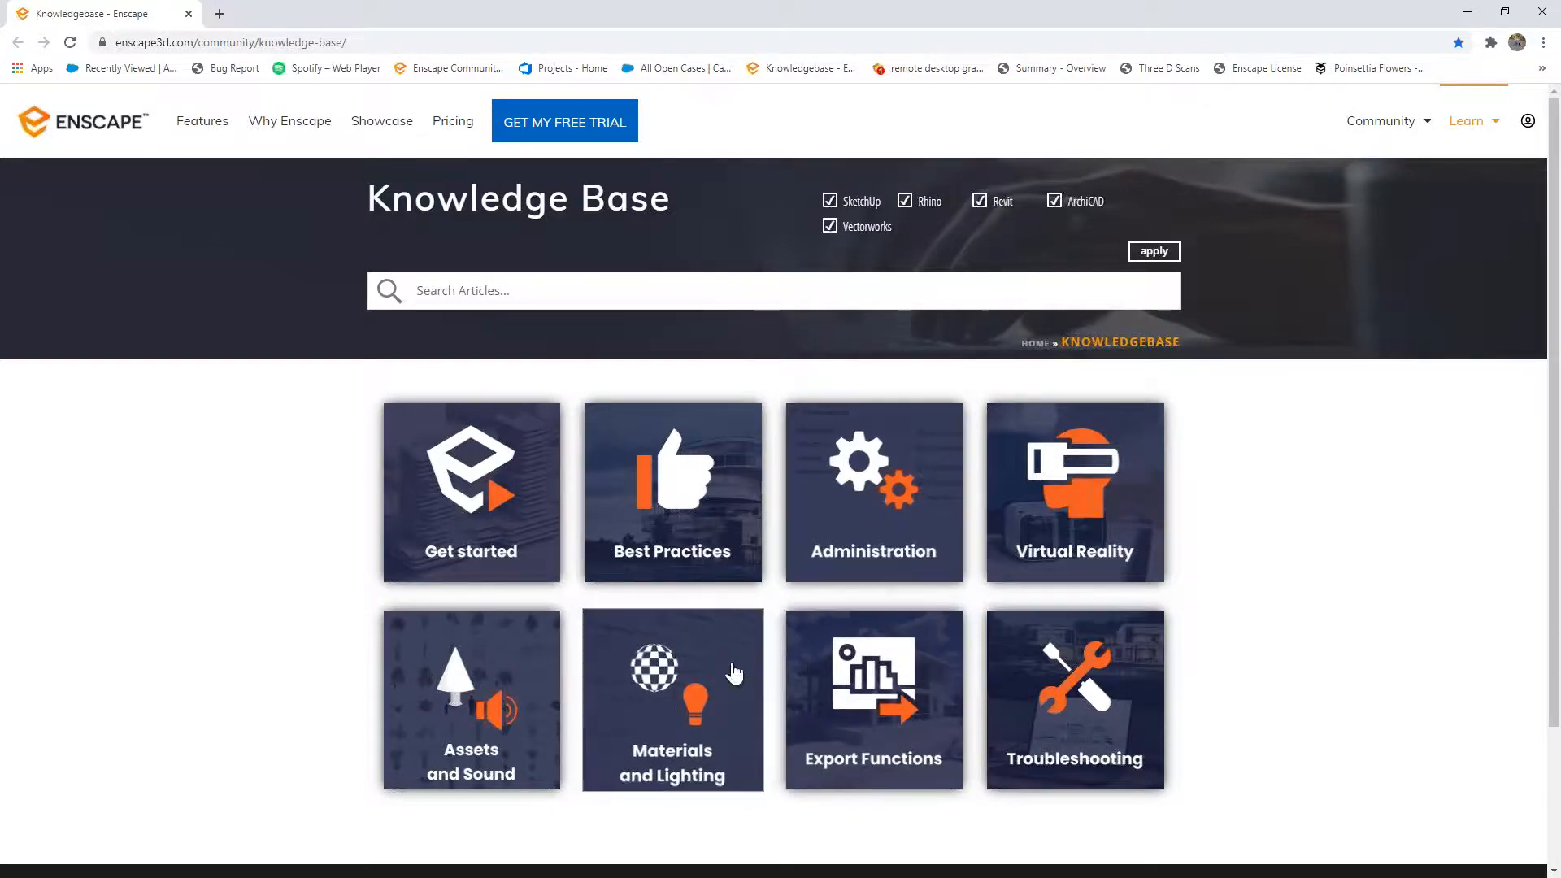
click(690, 700)
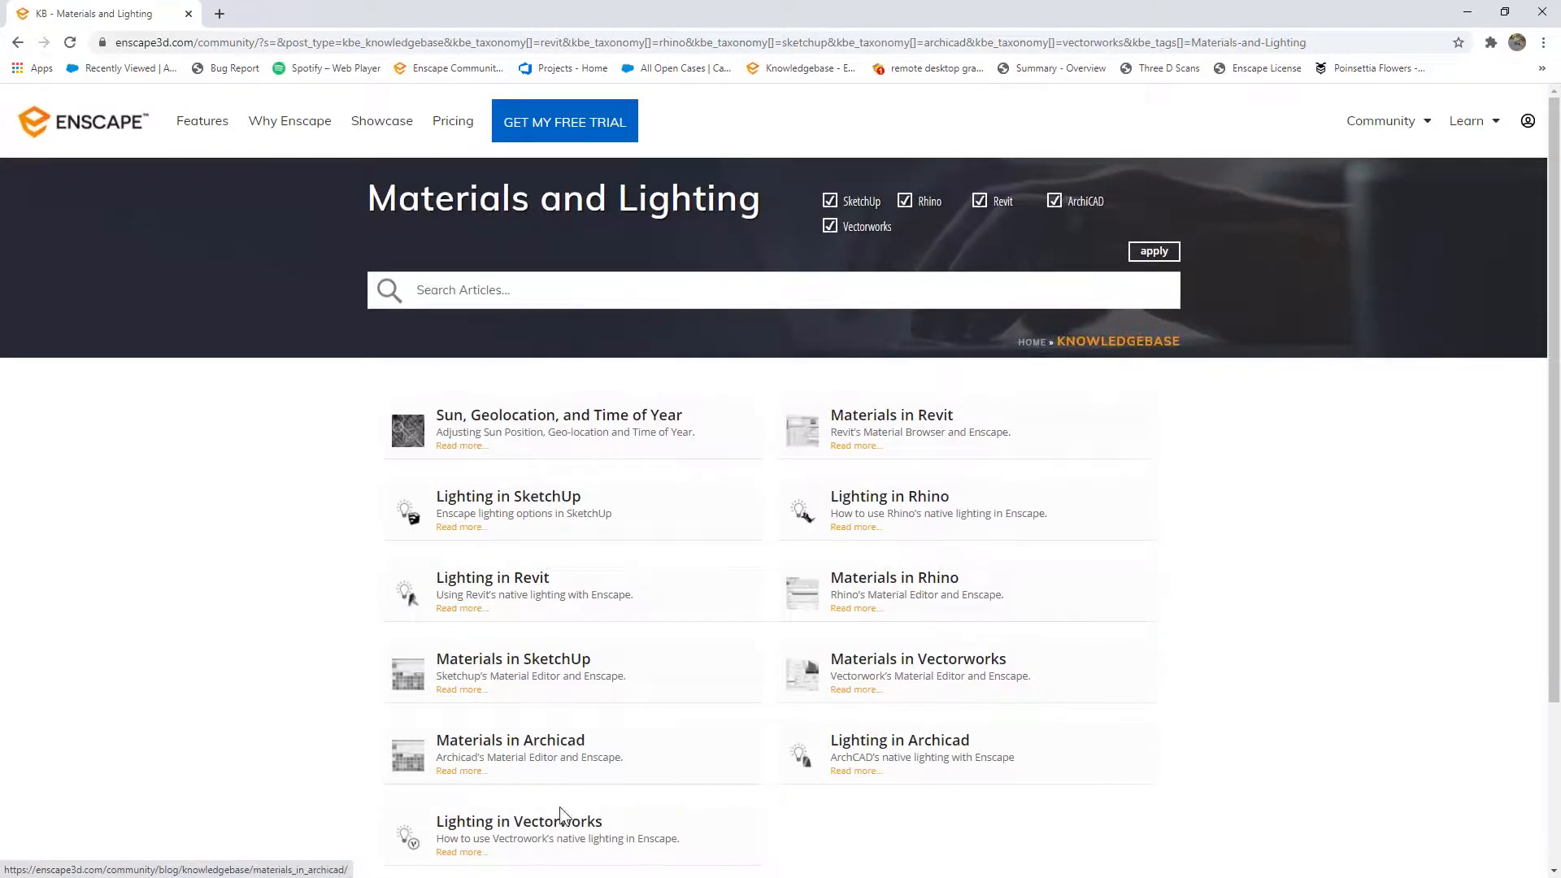
click(1468, 13)
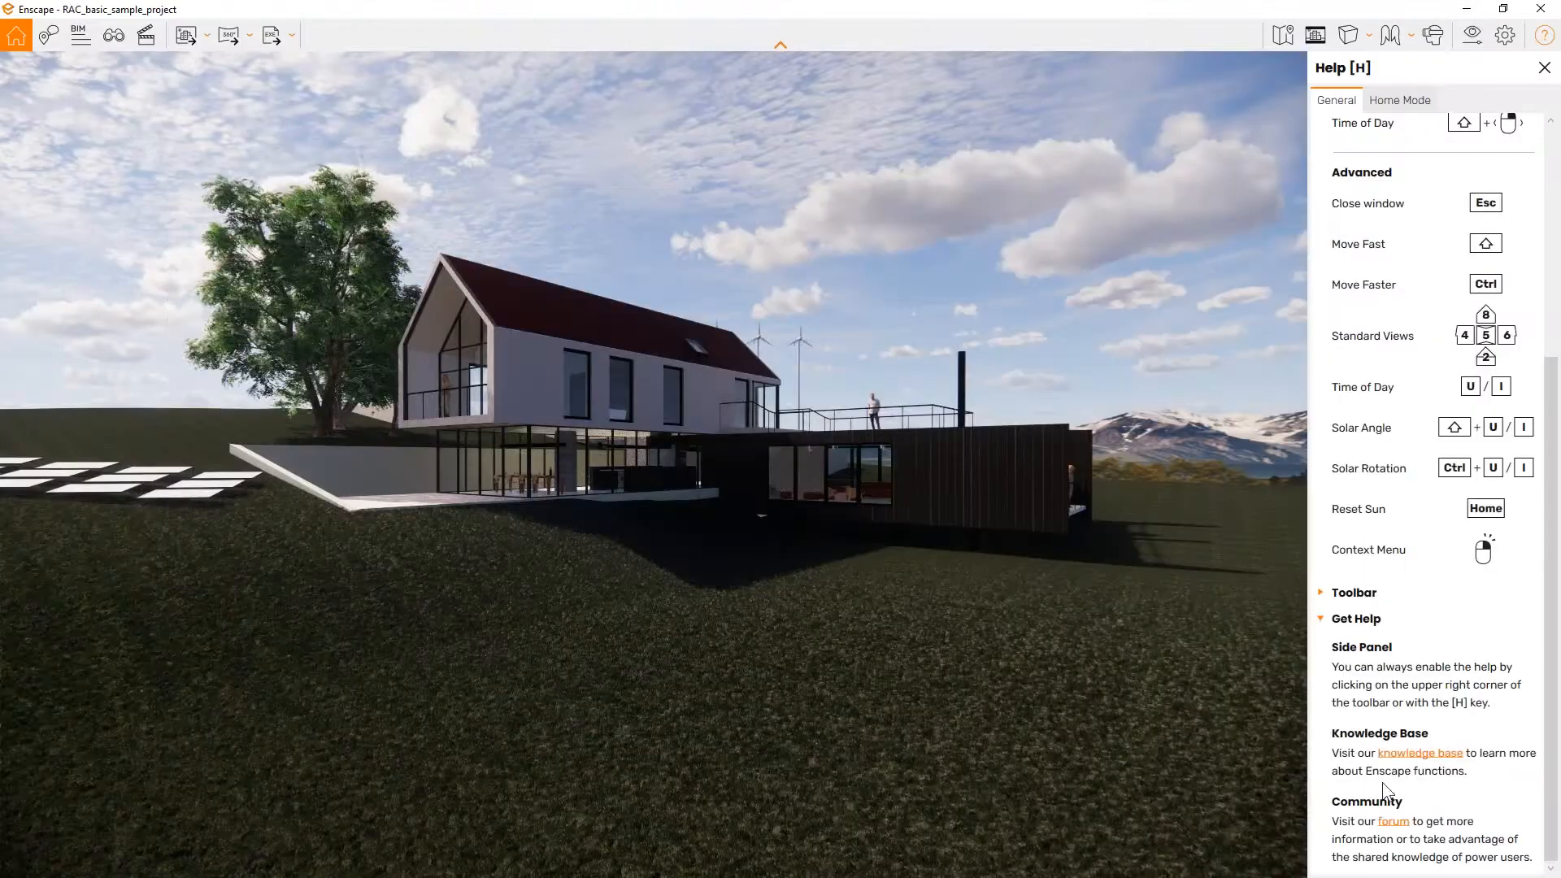
Step: Open the Enscape community forum from the help and look through its General, Applications and Feedback boards
click(1395, 822)
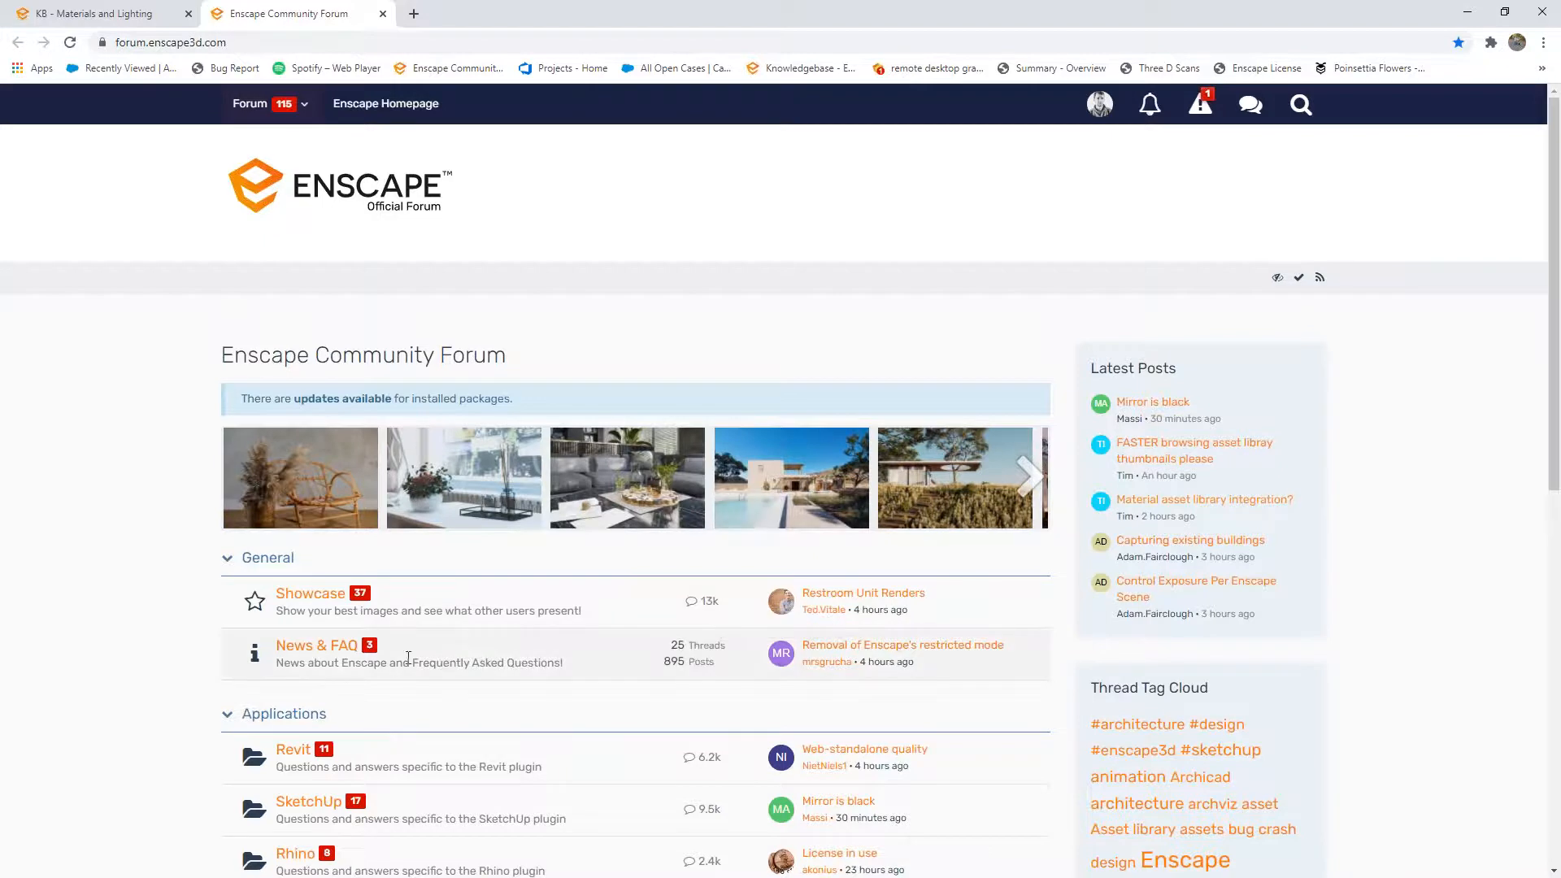
scroll(408, 657, down, 3)
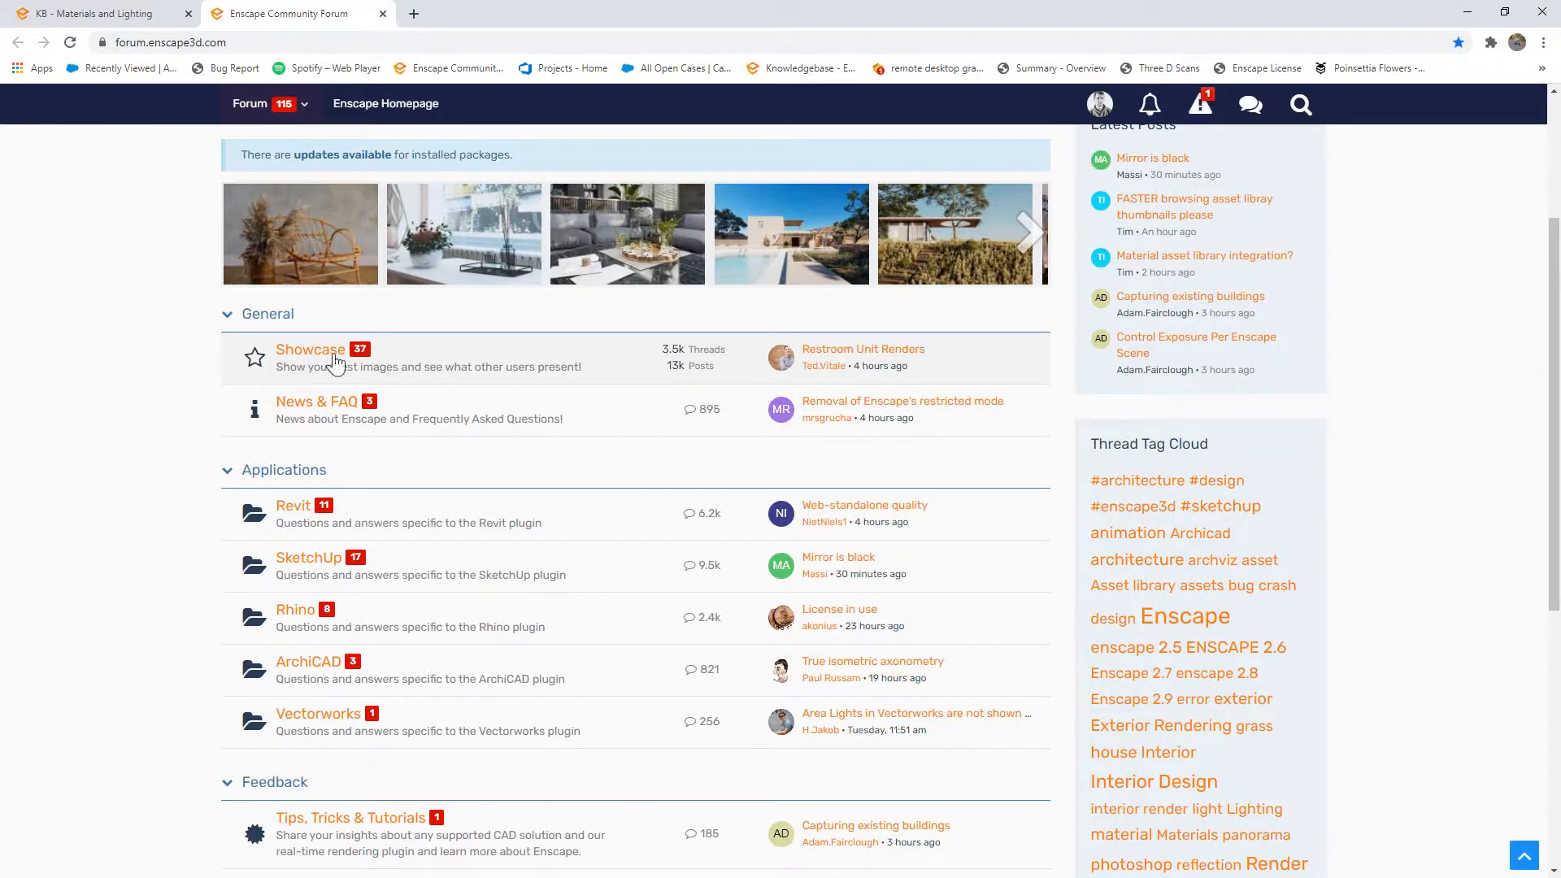
scroll(289, 382, up, 1)
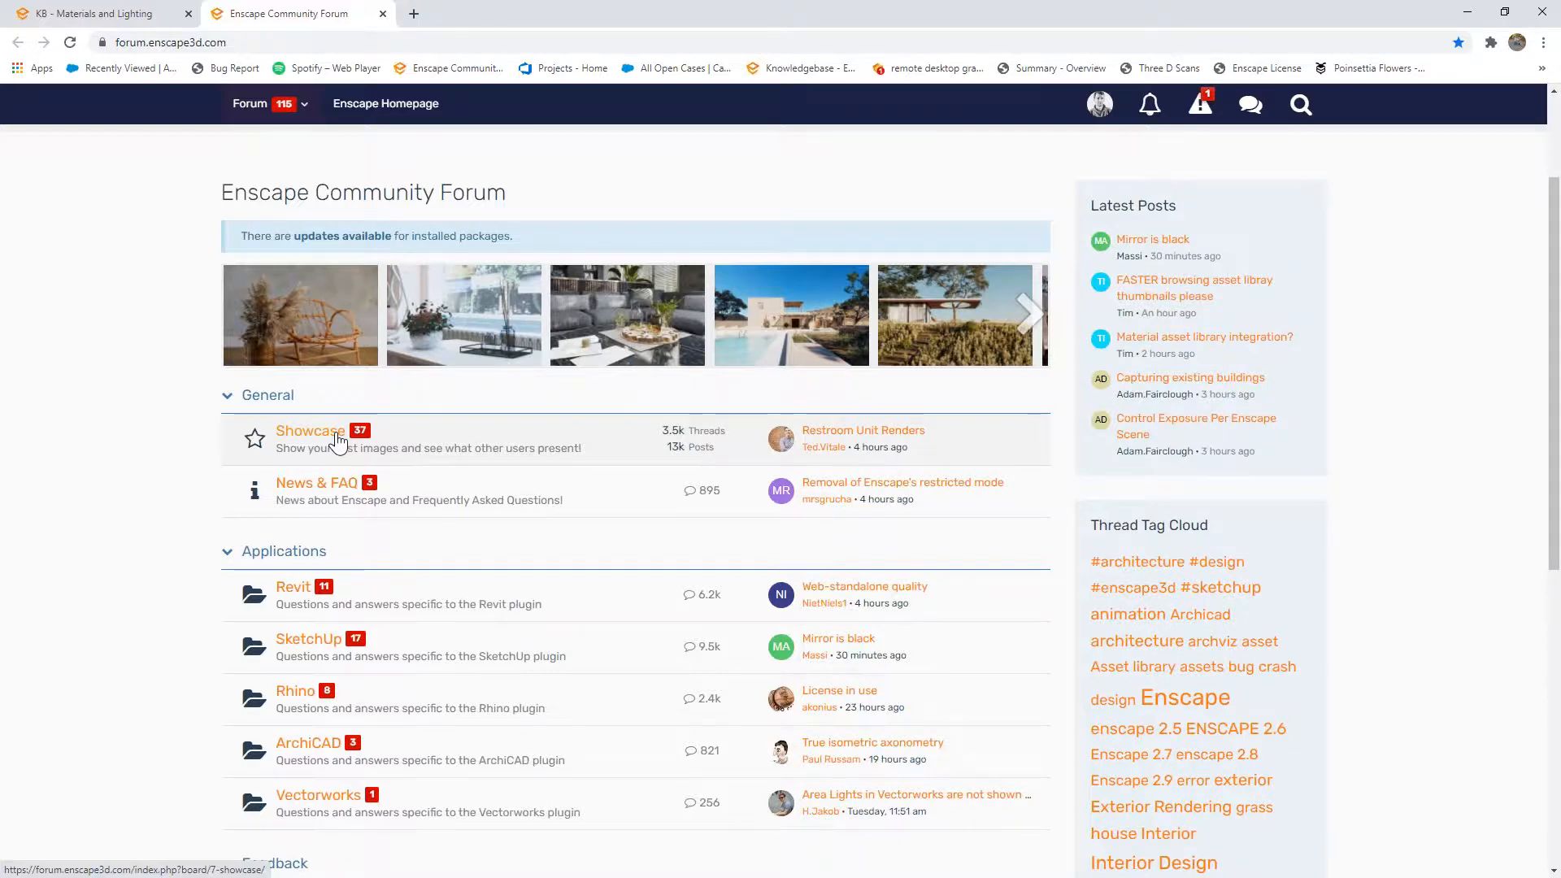
scroll(294, 605, down, 1)
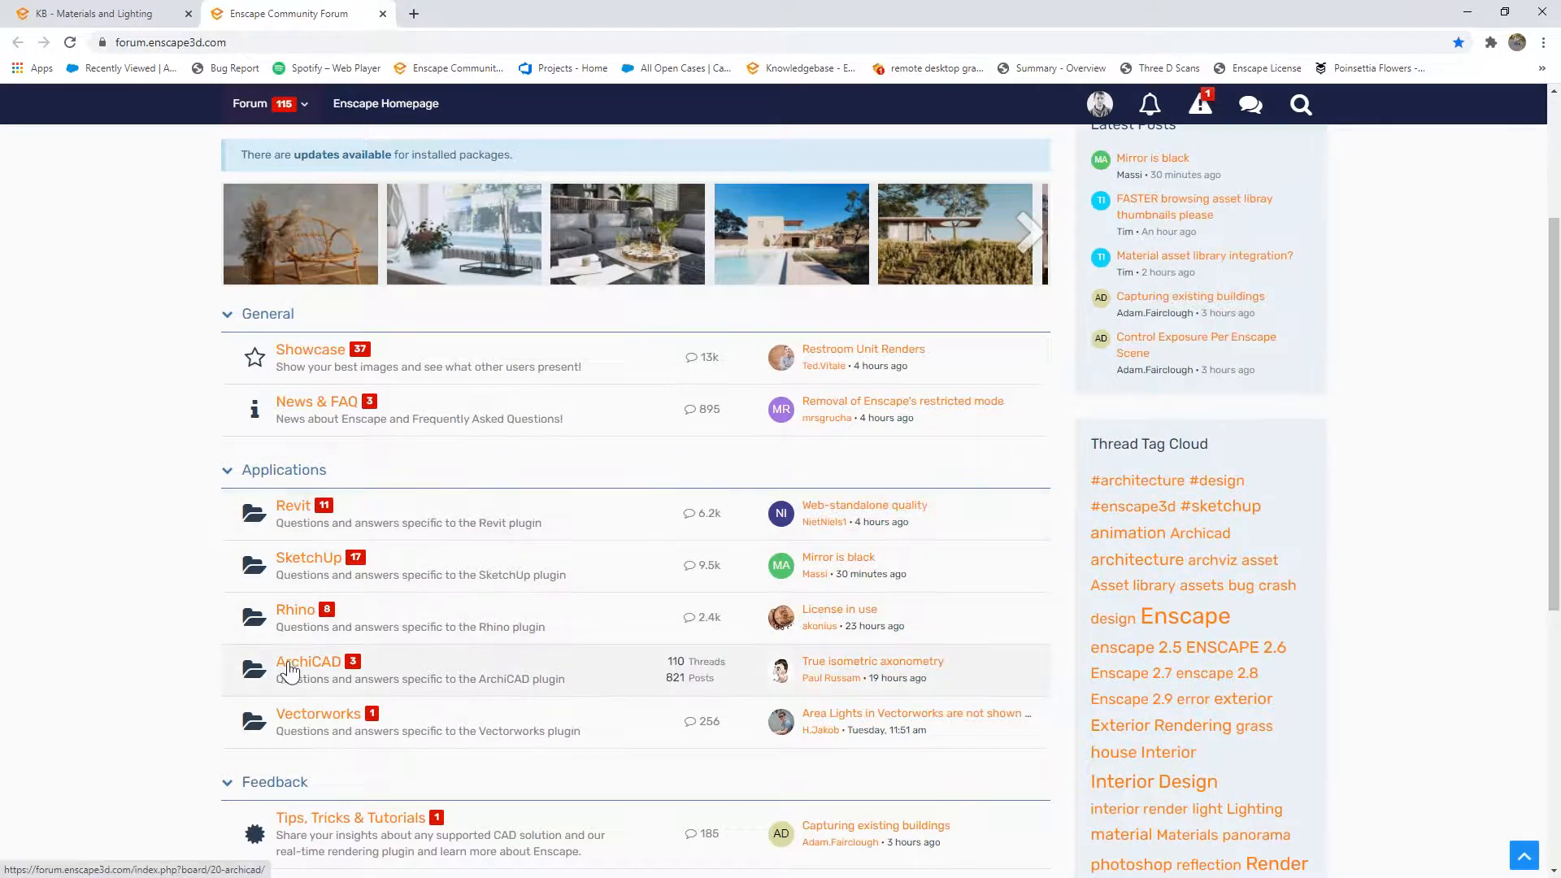
Step: Look through the remaining Feedback boards of the forum and return to the Enscape window
scroll(291, 669, down, 2)
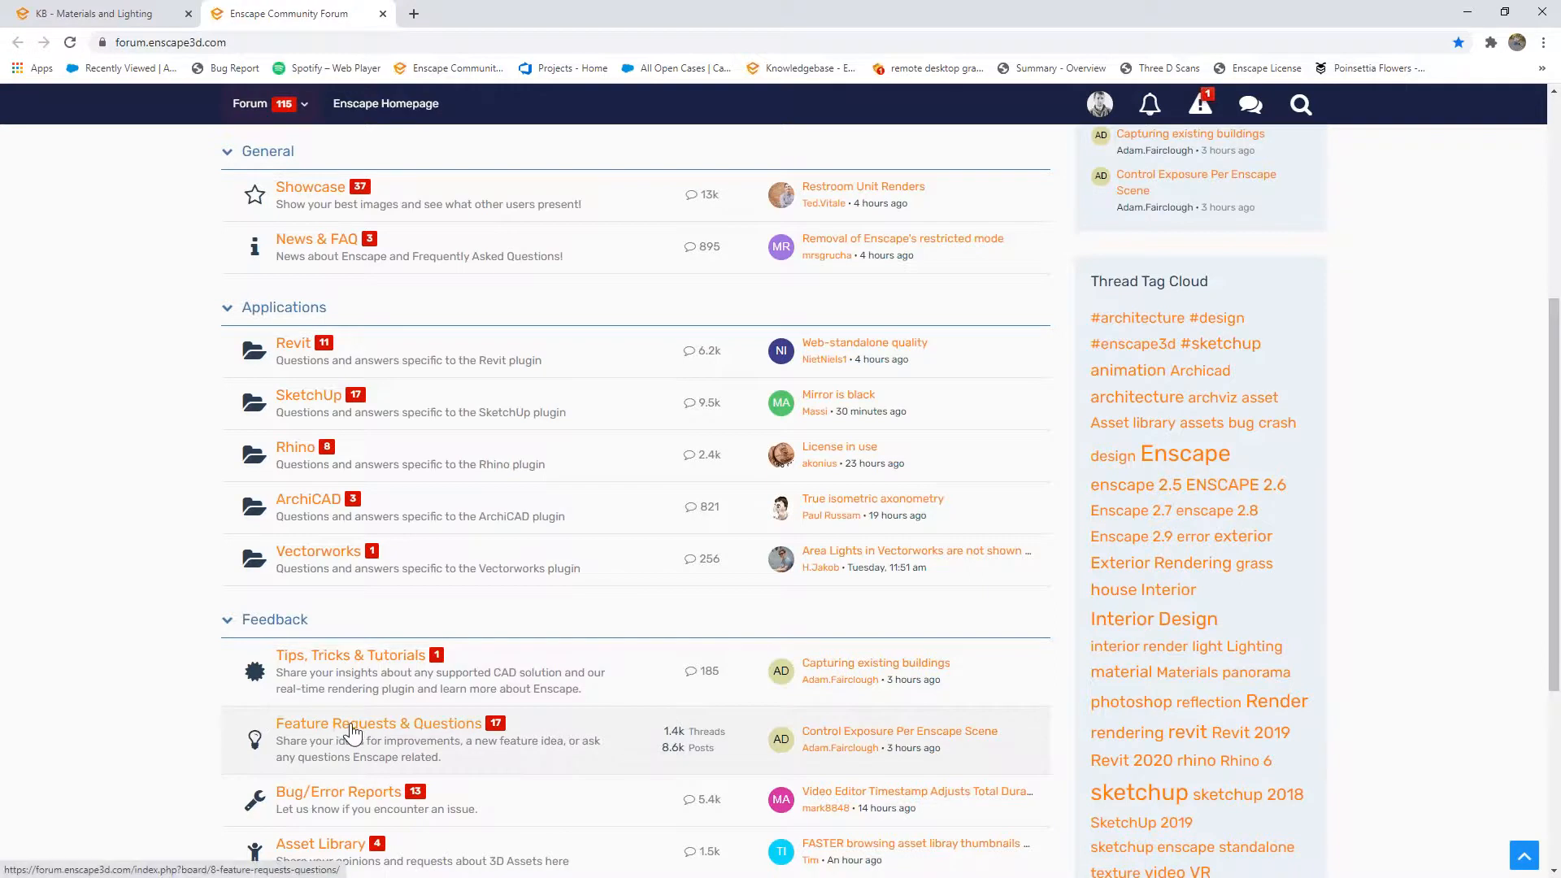
scroll(344, 731, down, 1)
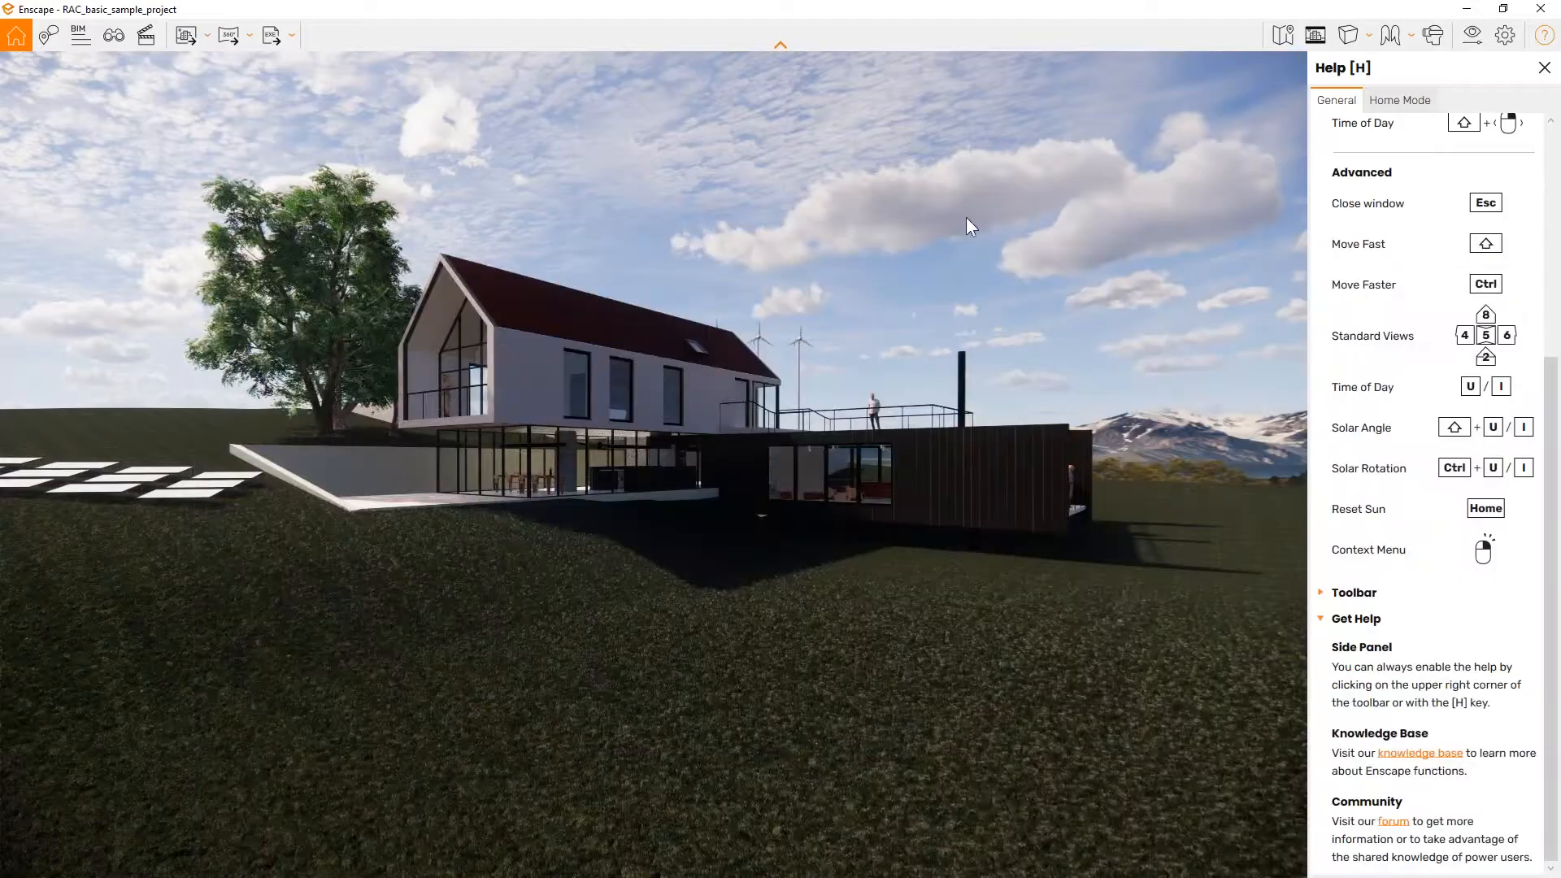
Step: Read the help pages for Home Mode, BIM Mode and View Management, and close the help
click(1405, 102)
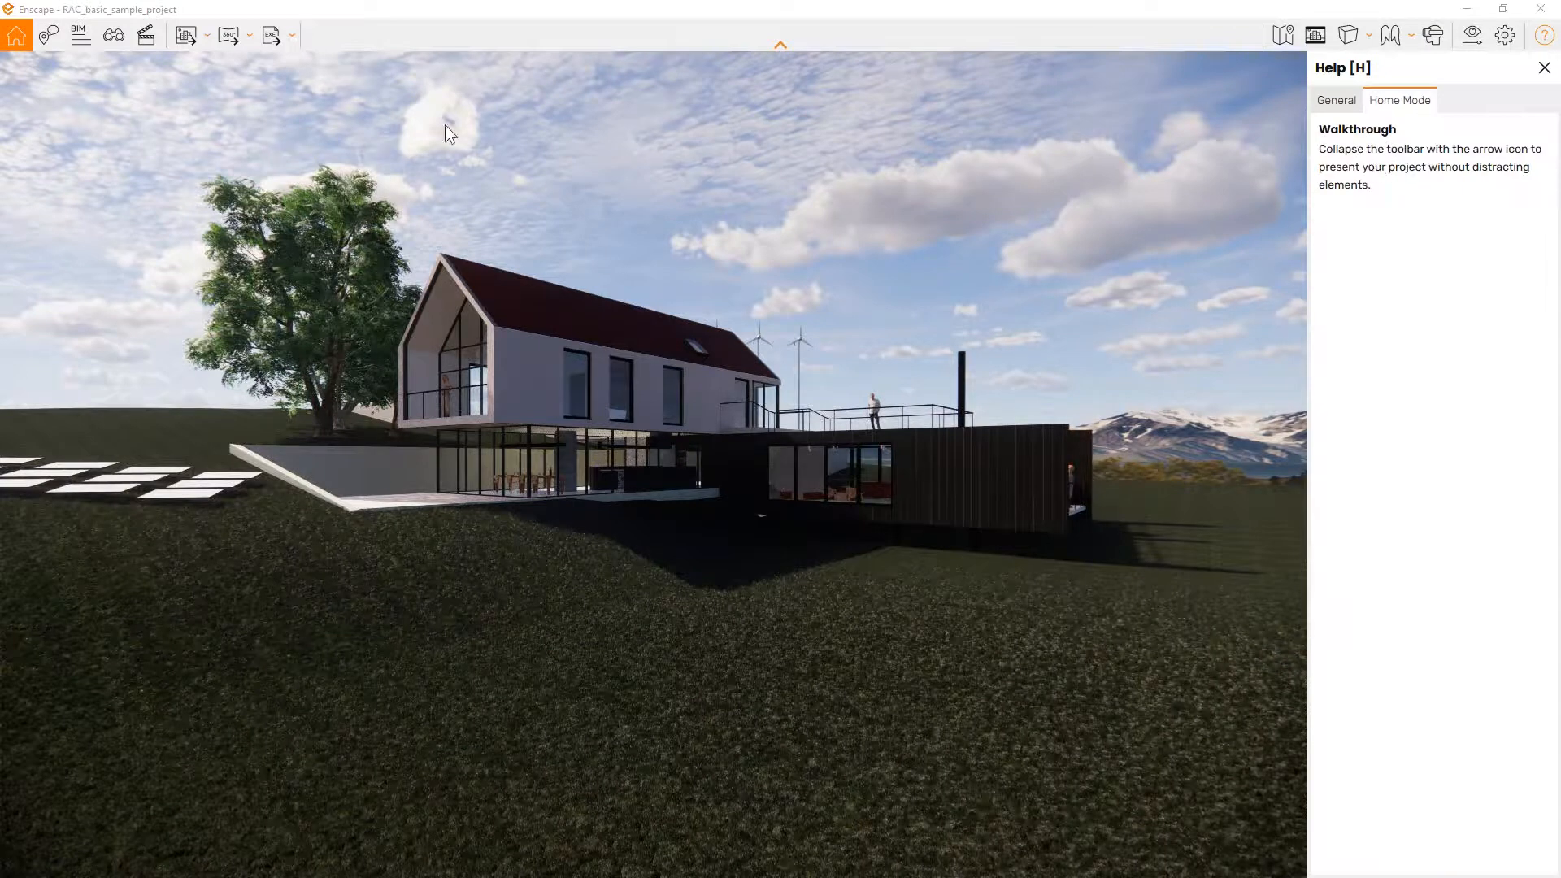
click(78, 38)
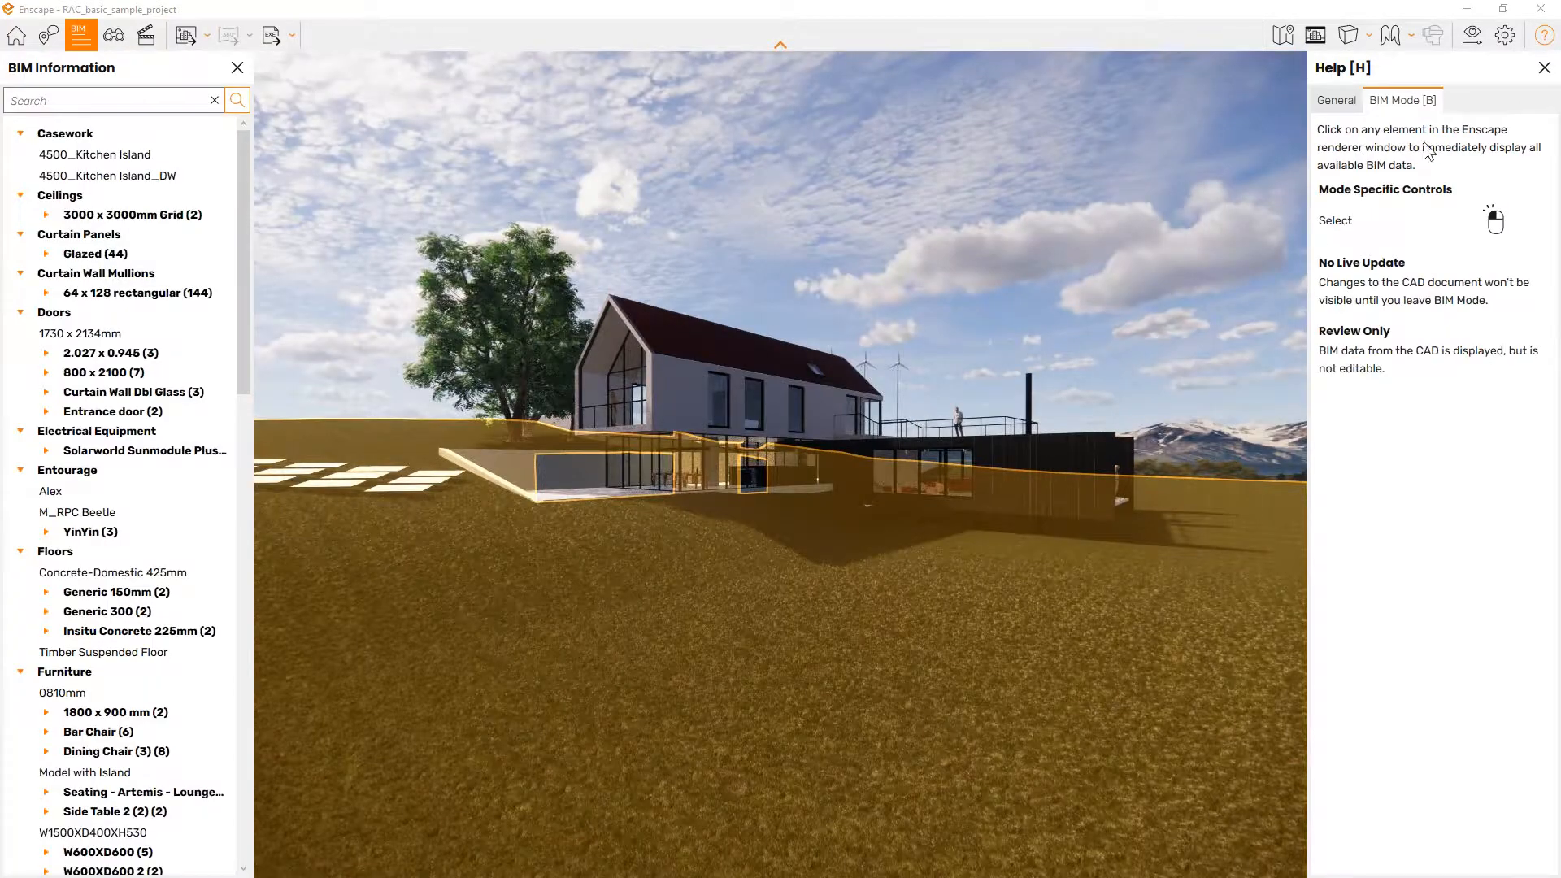
click(112, 36)
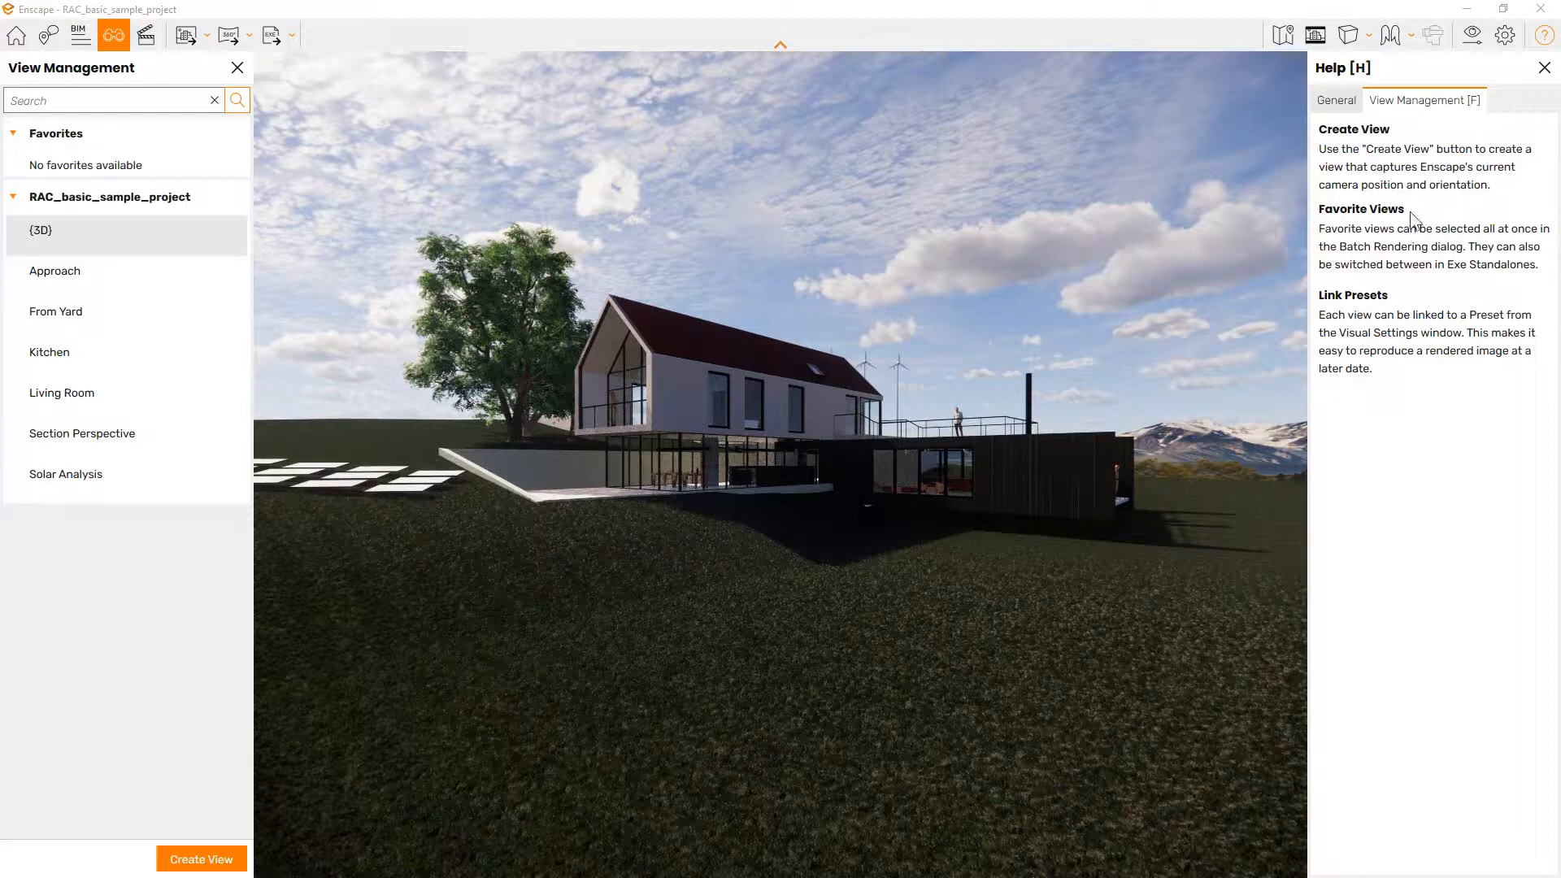
click(1544, 70)
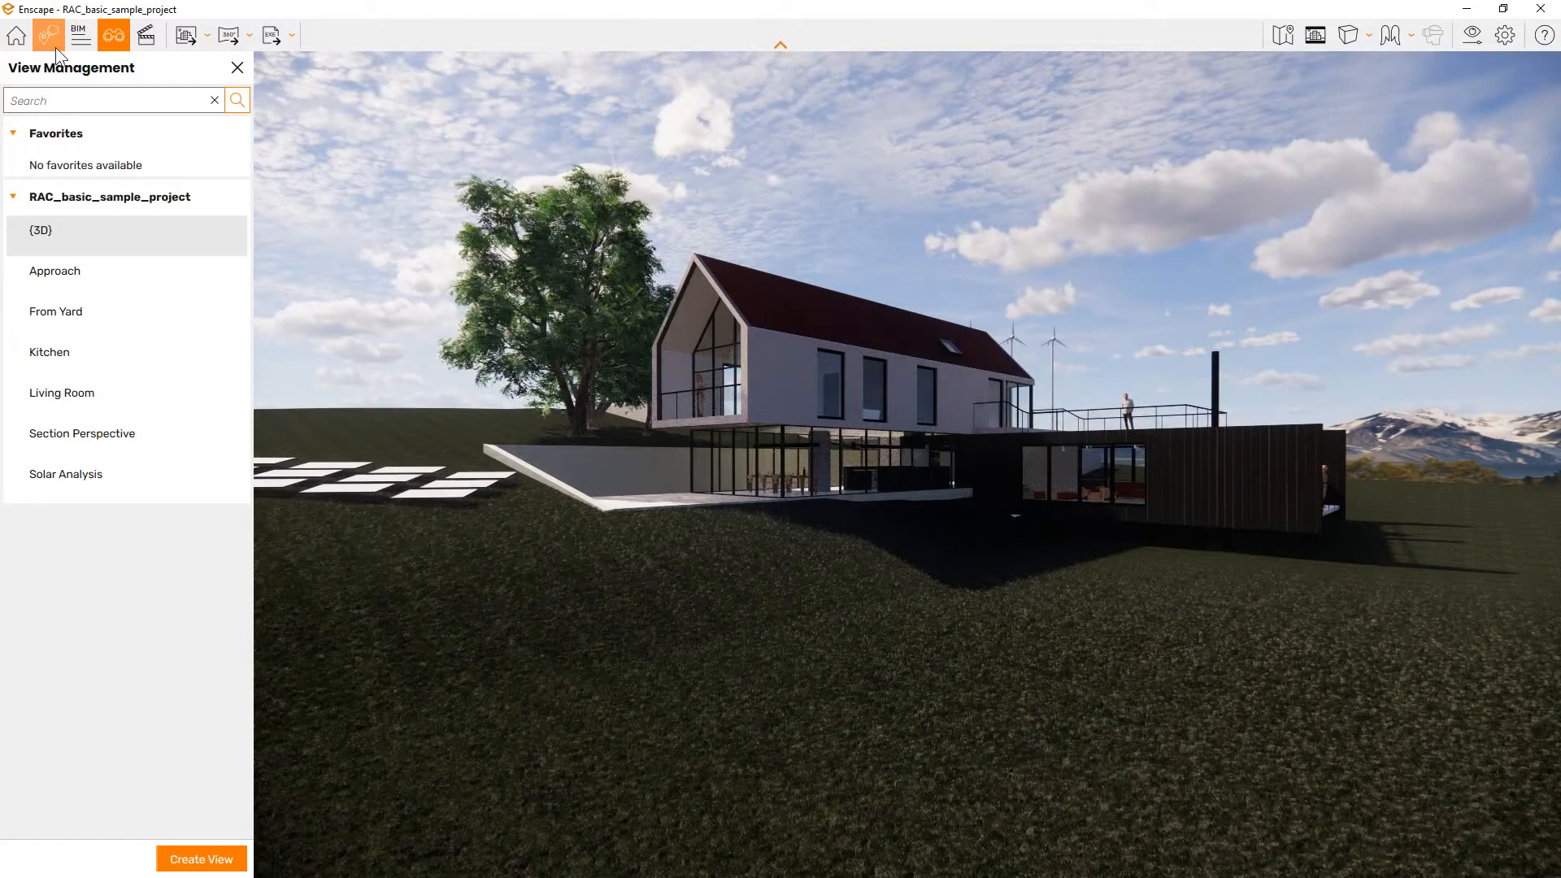
Step: Return to Home Mode and view the context options available on the house, without choosing one
click(18, 38)
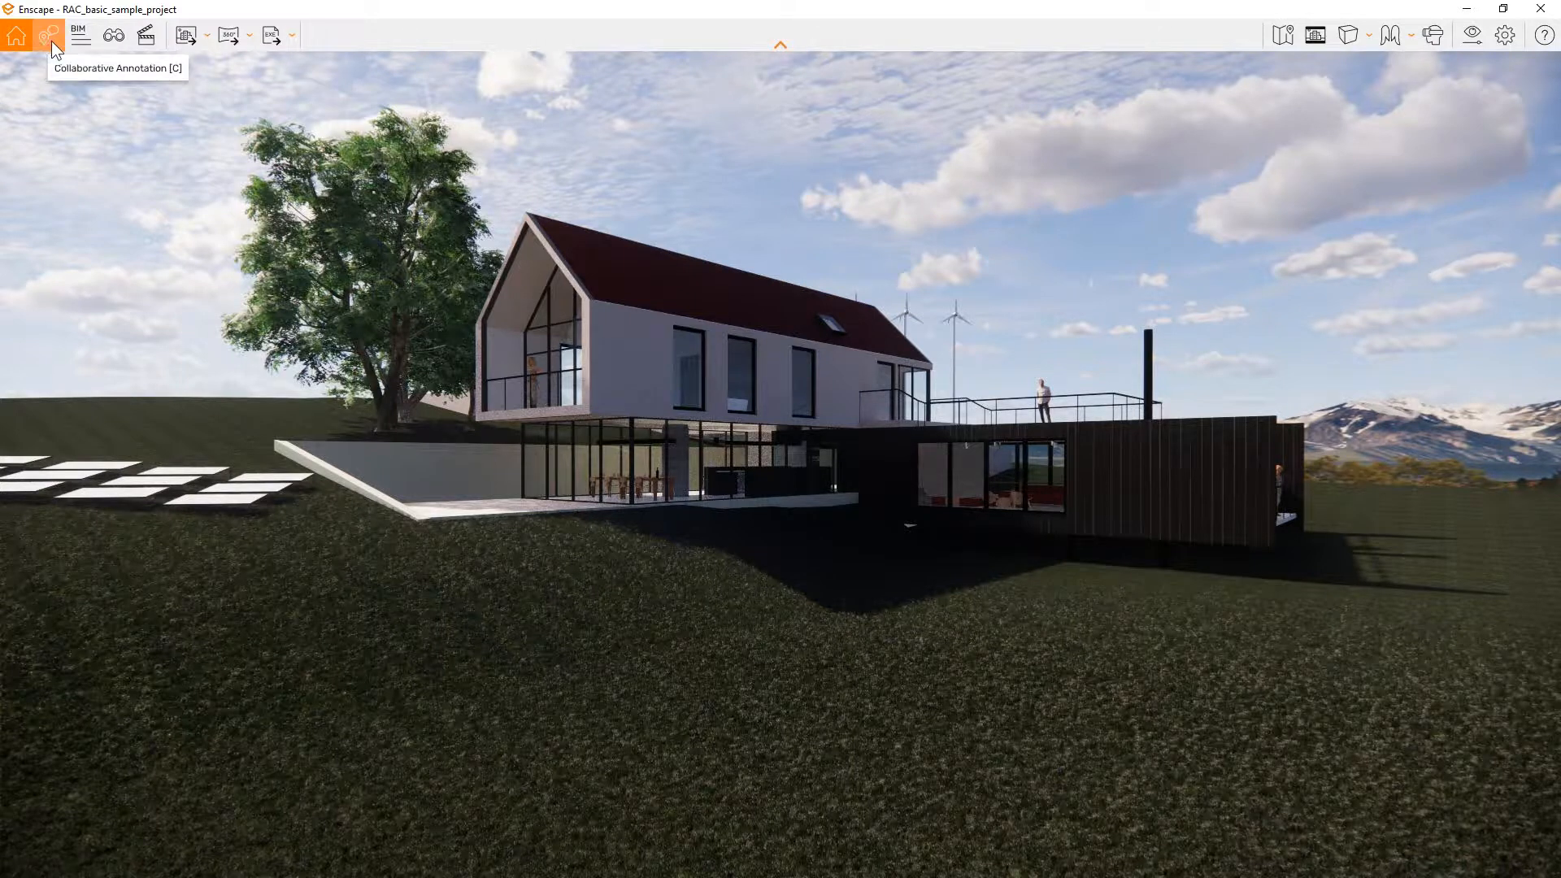
right_click(628, 389)
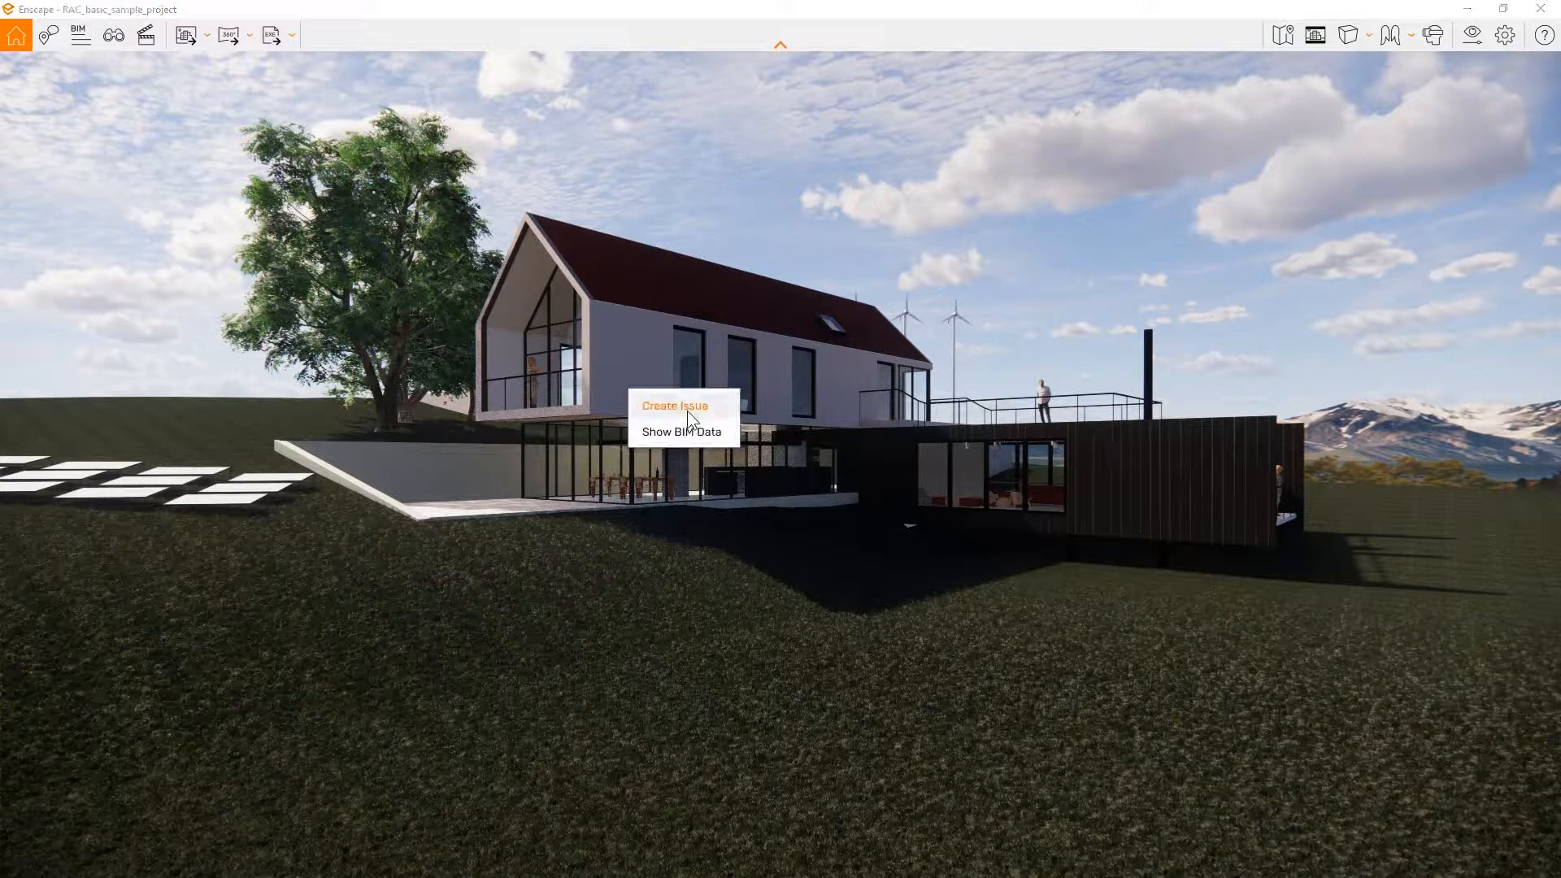
click(643, 8)
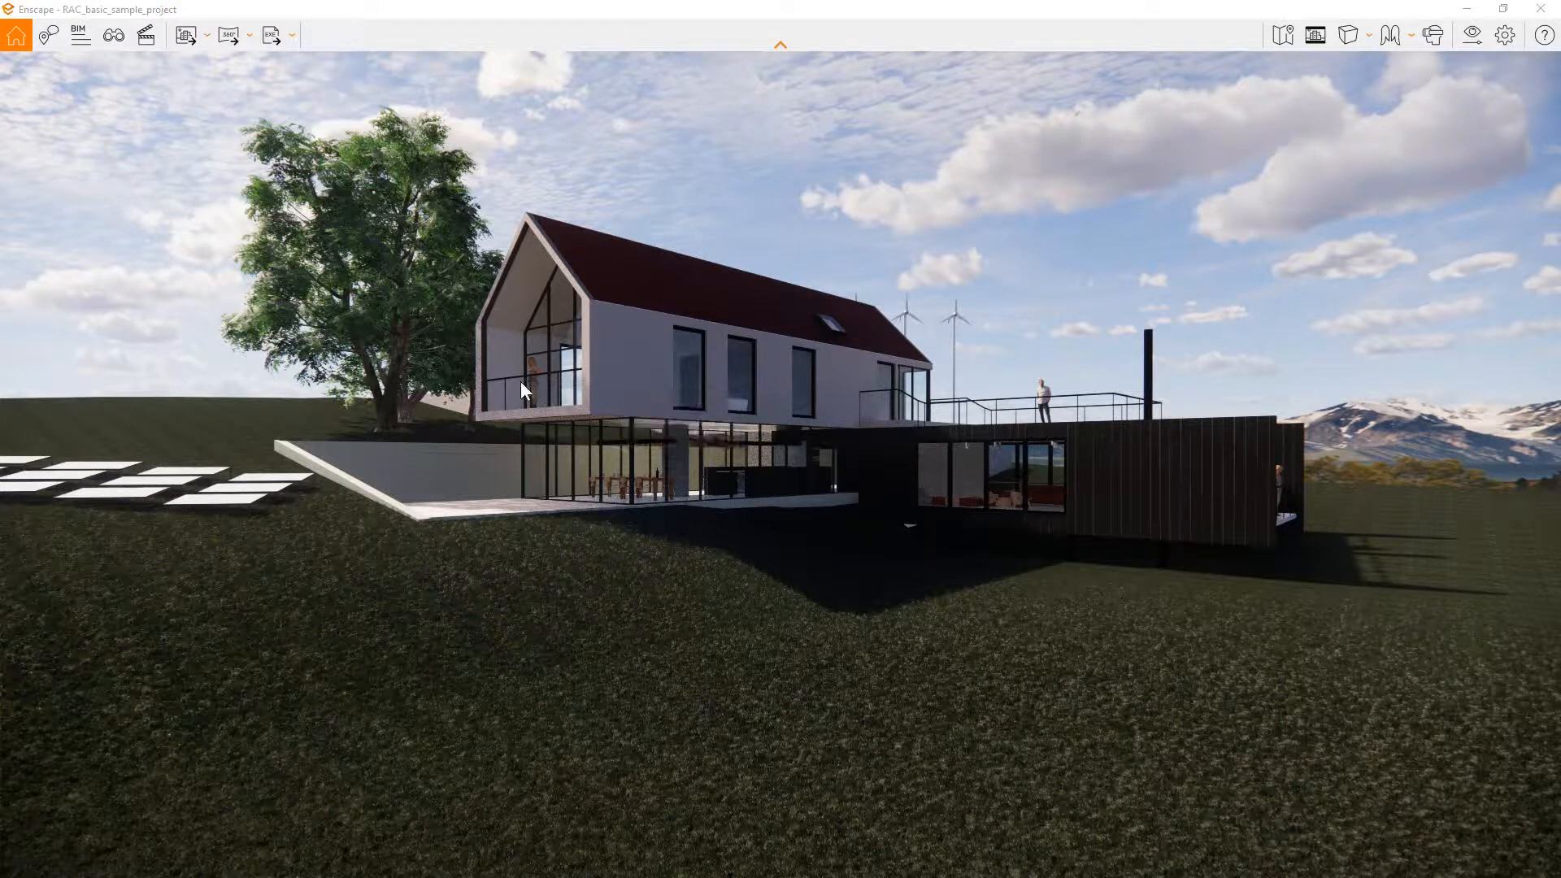
Step: Start Collaborative Annotation, fly into the living room and create an issue titled "Add different charis"
click(51, 36)
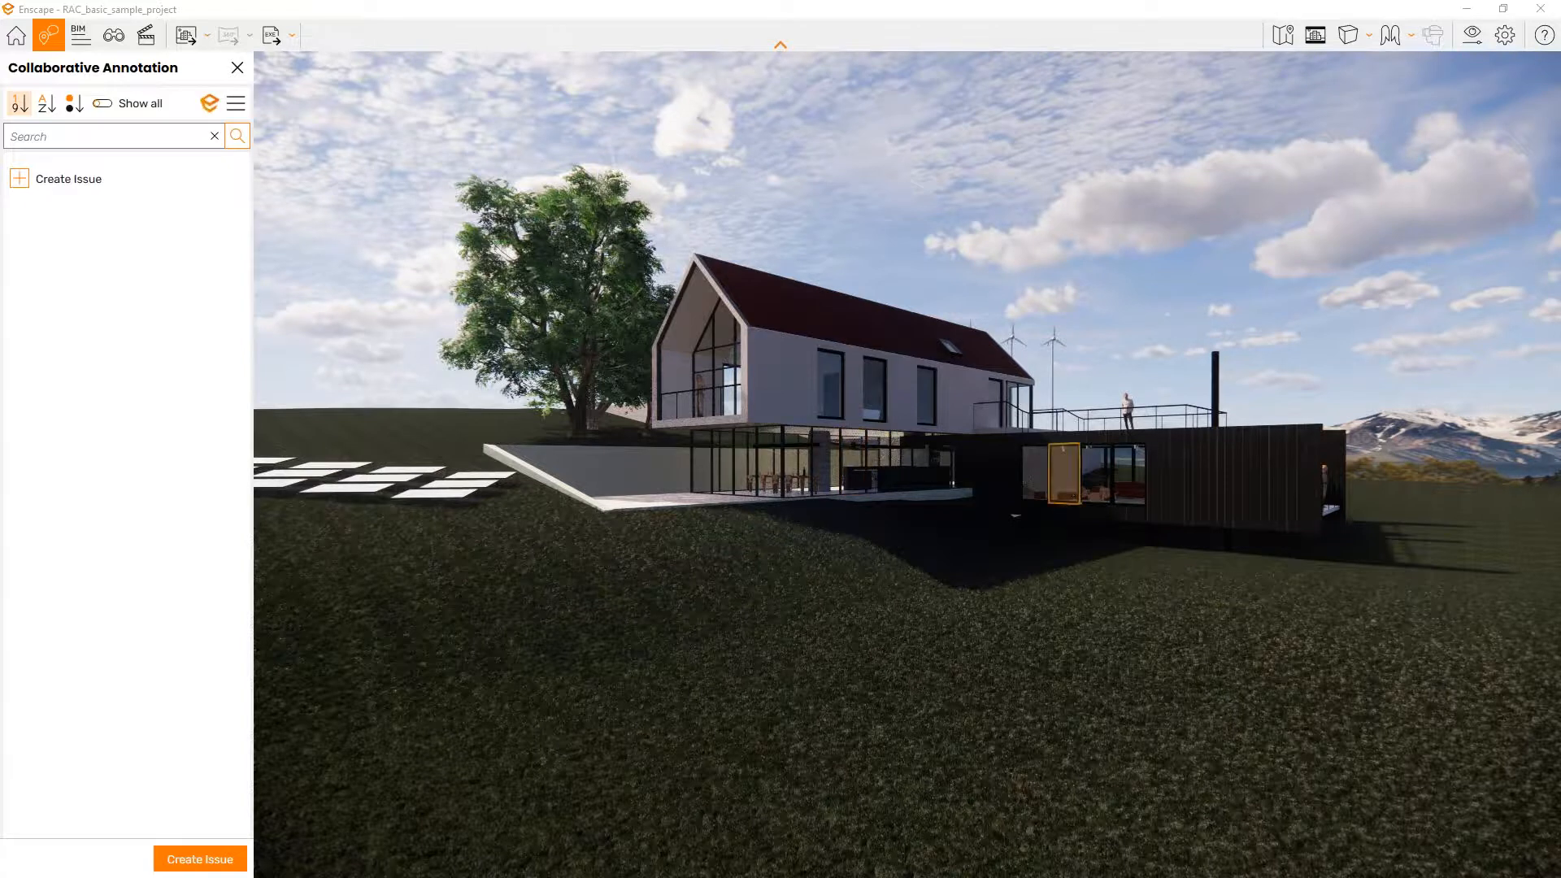
key(w)
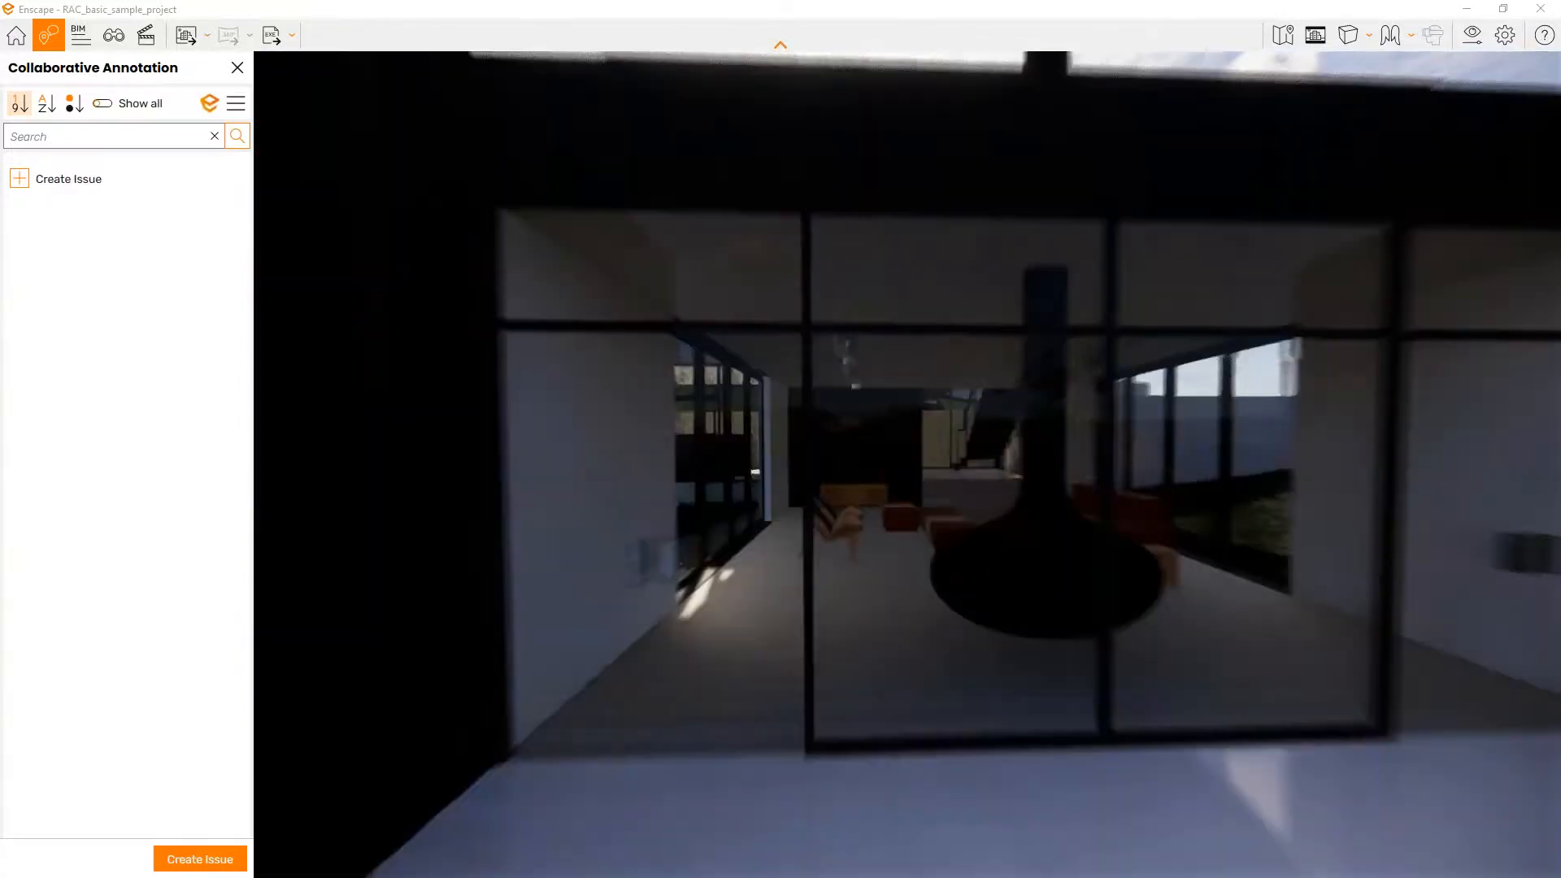
key(w)
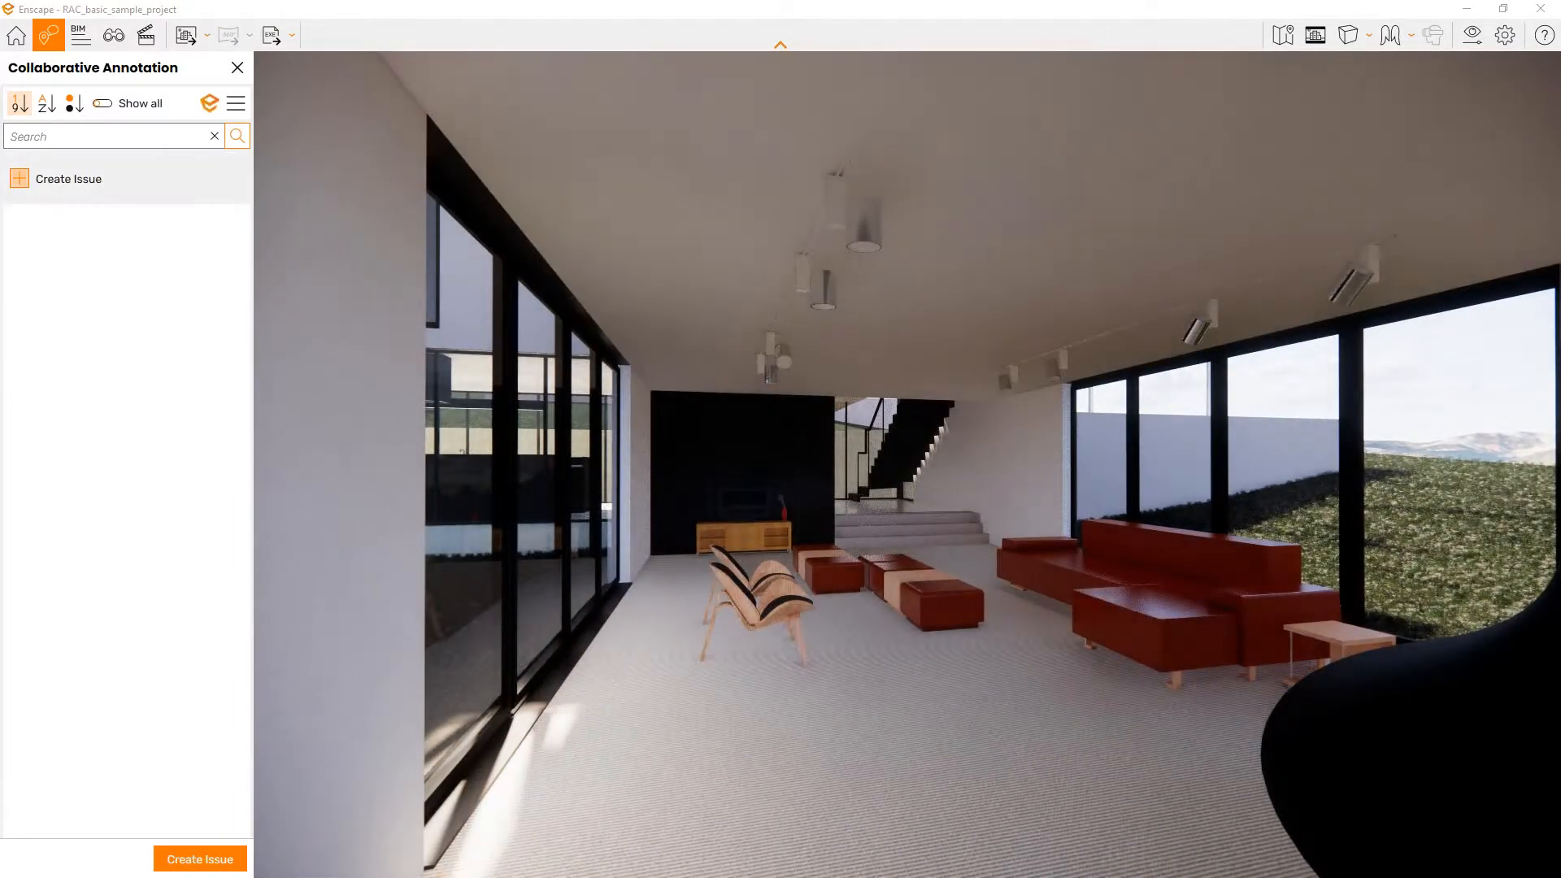
click(68, 179)
text(Add different charis)
key(Return)
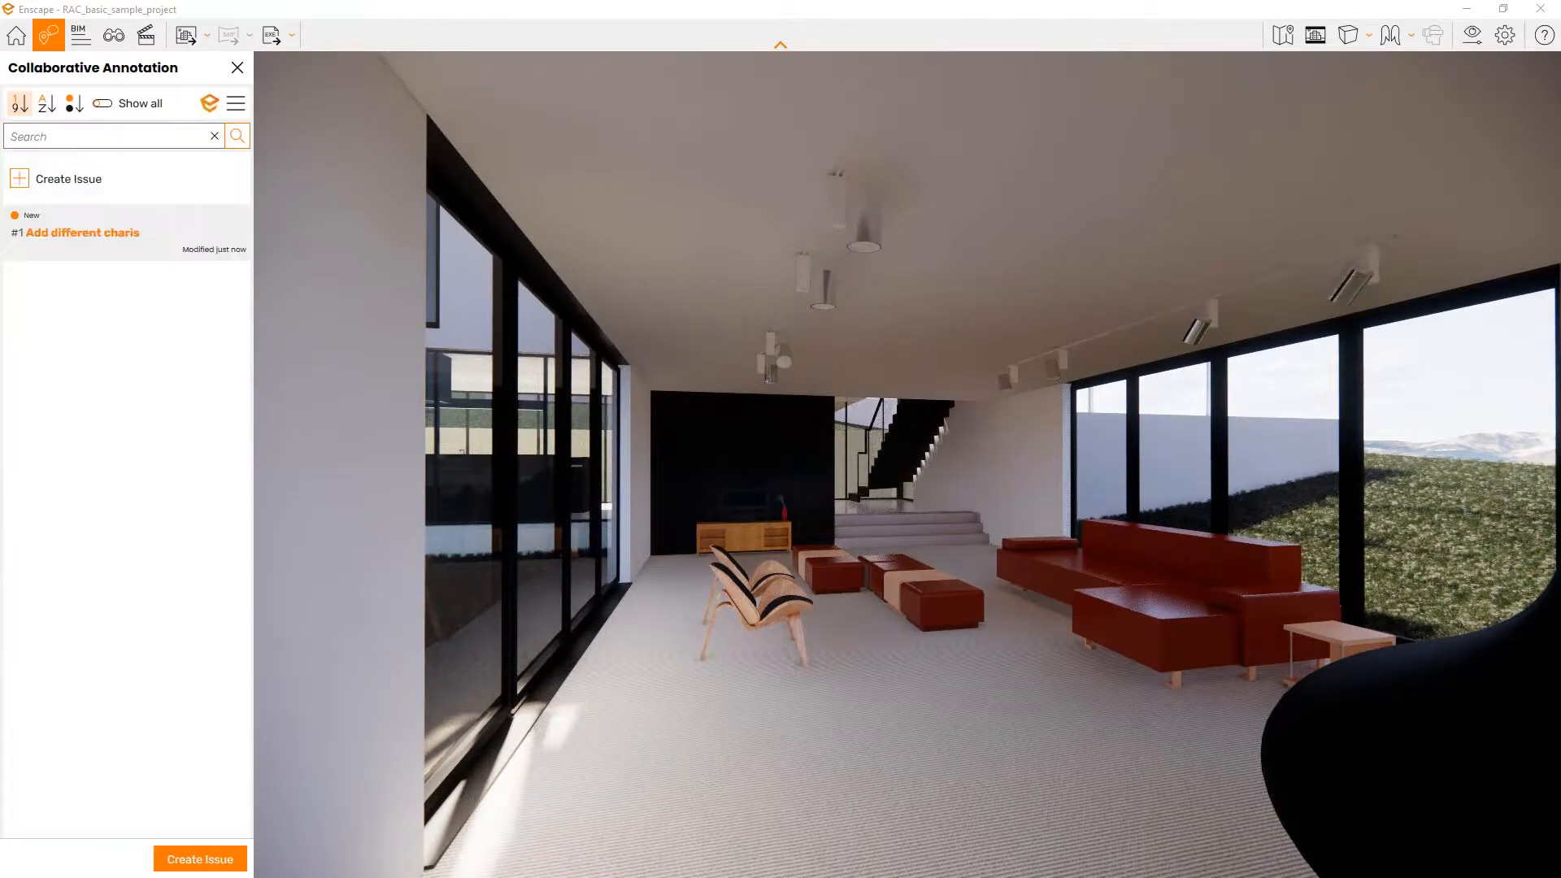
Step: View the new issue's details and state options, return to the issue list, and look around the room at its marker
click(126, 242)
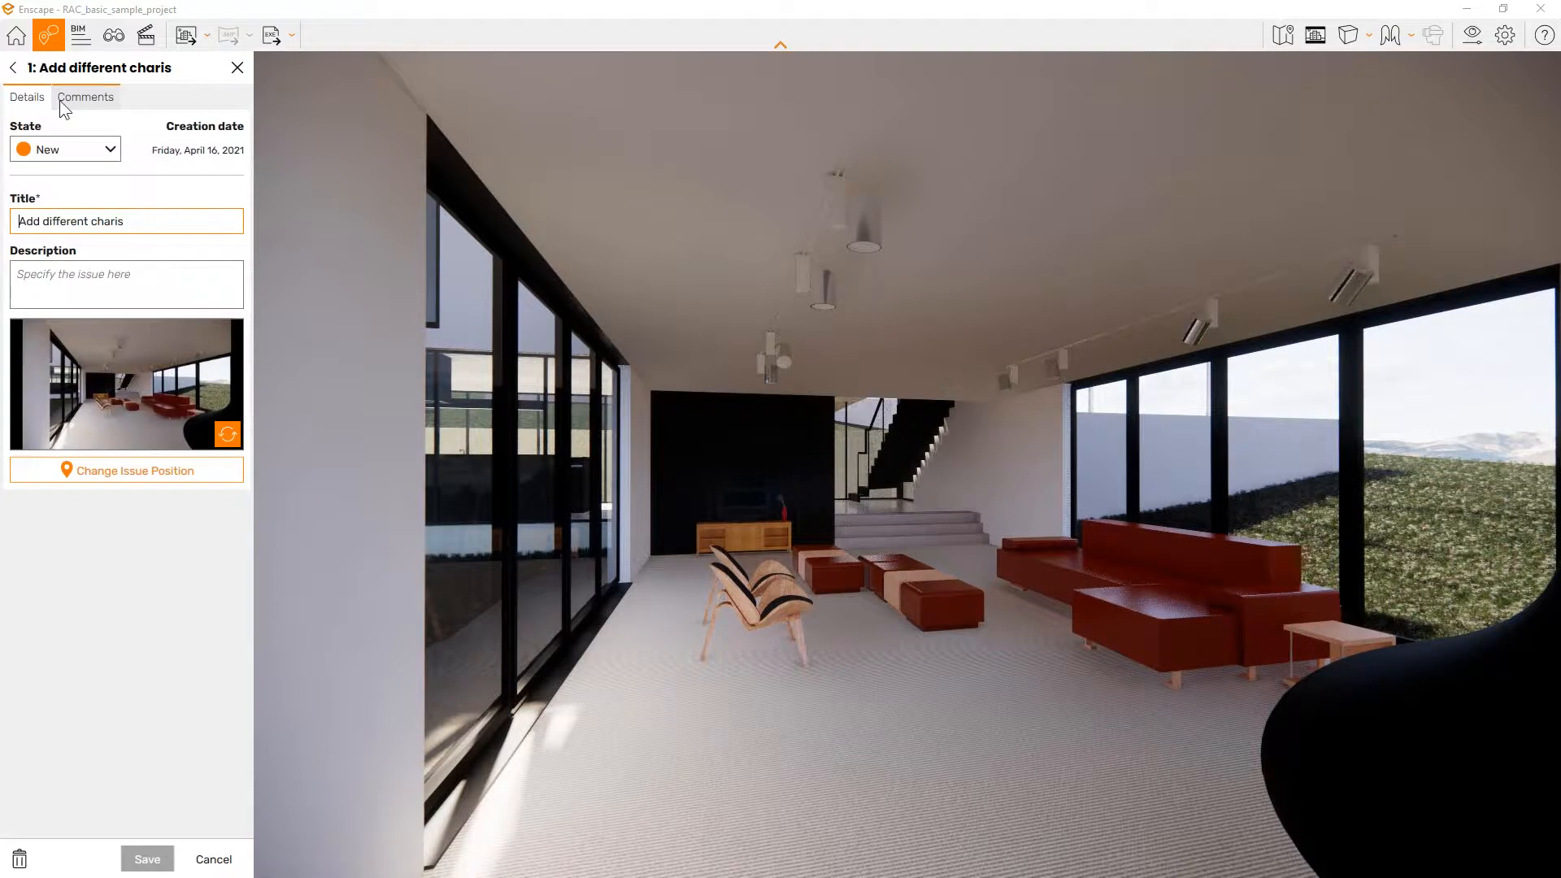
click(49, 146)
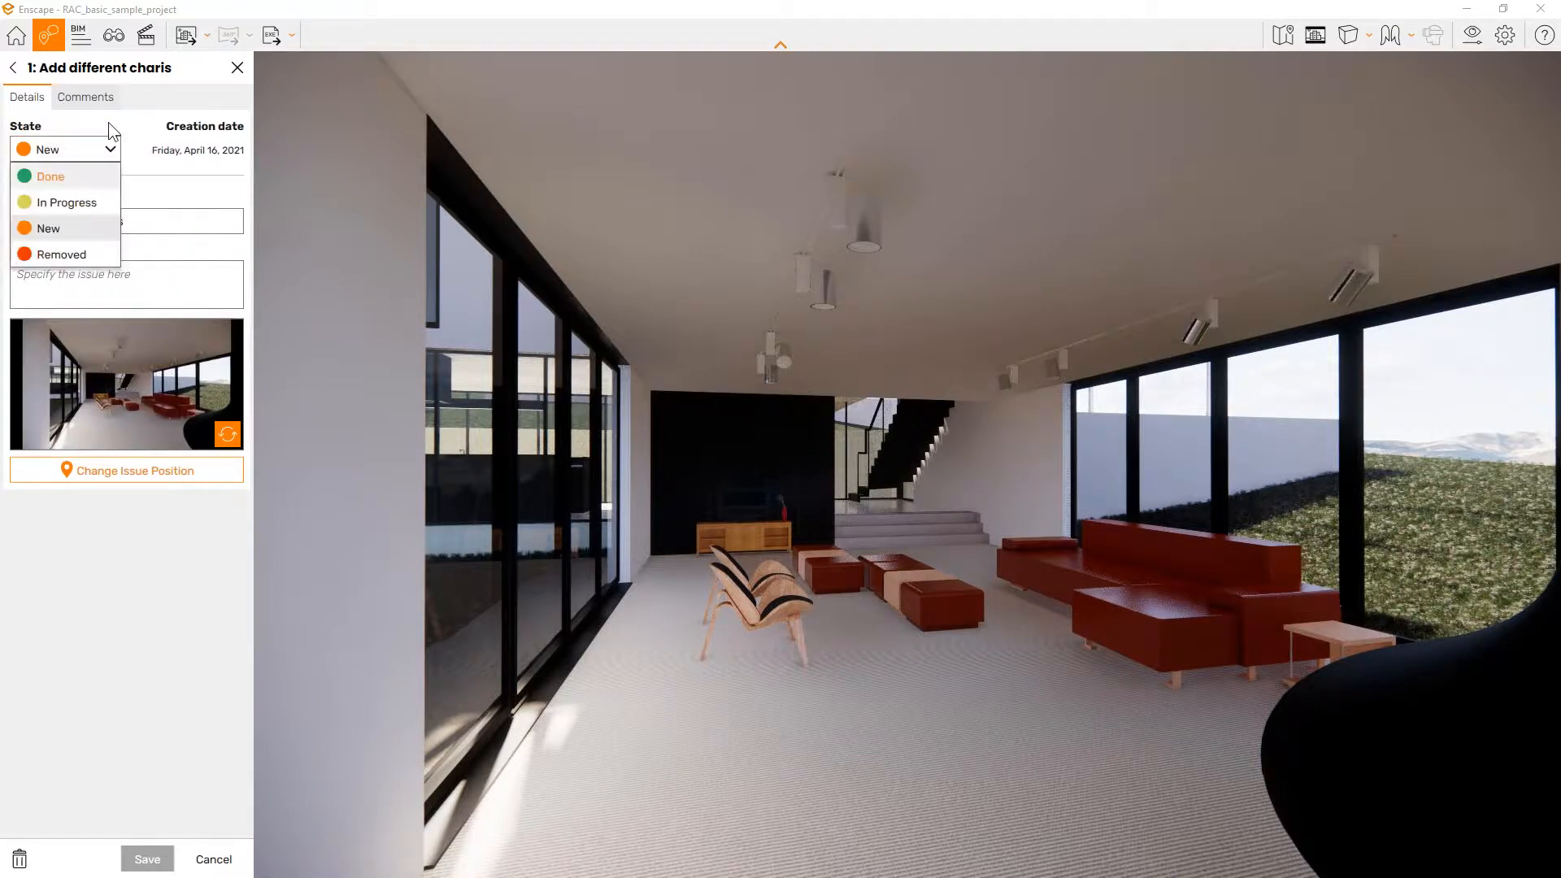
click(109, 122)
click(13, 68)
drag(1008, 481, 869, 477)
mouse_move(865, 410)
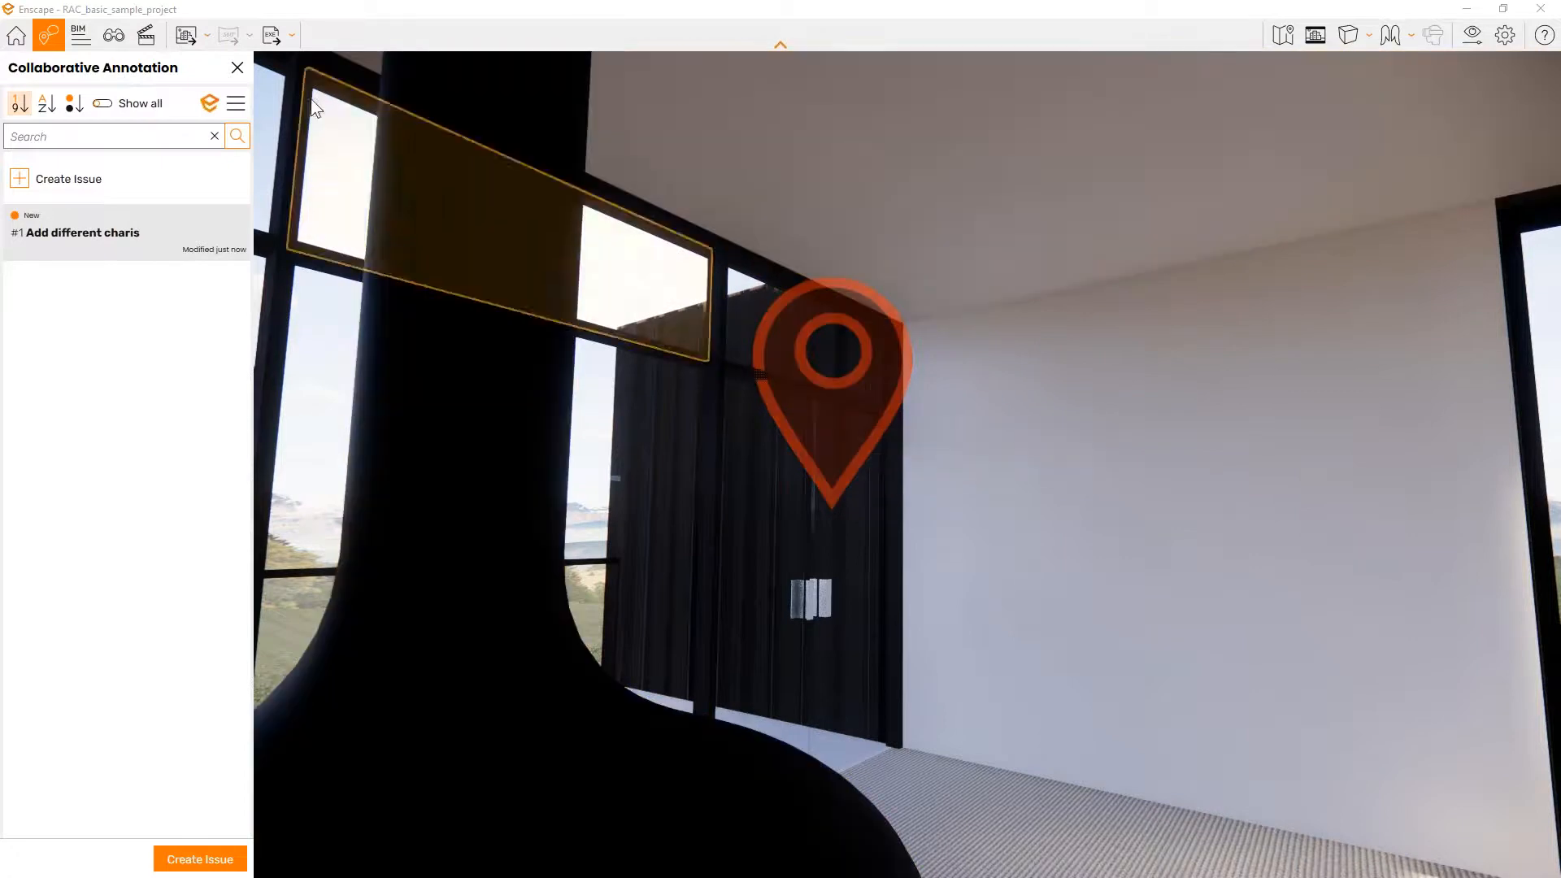
Step: View the BCF import and export options and the annotation source choices, and cancel the annotation settings
click(236, 103)
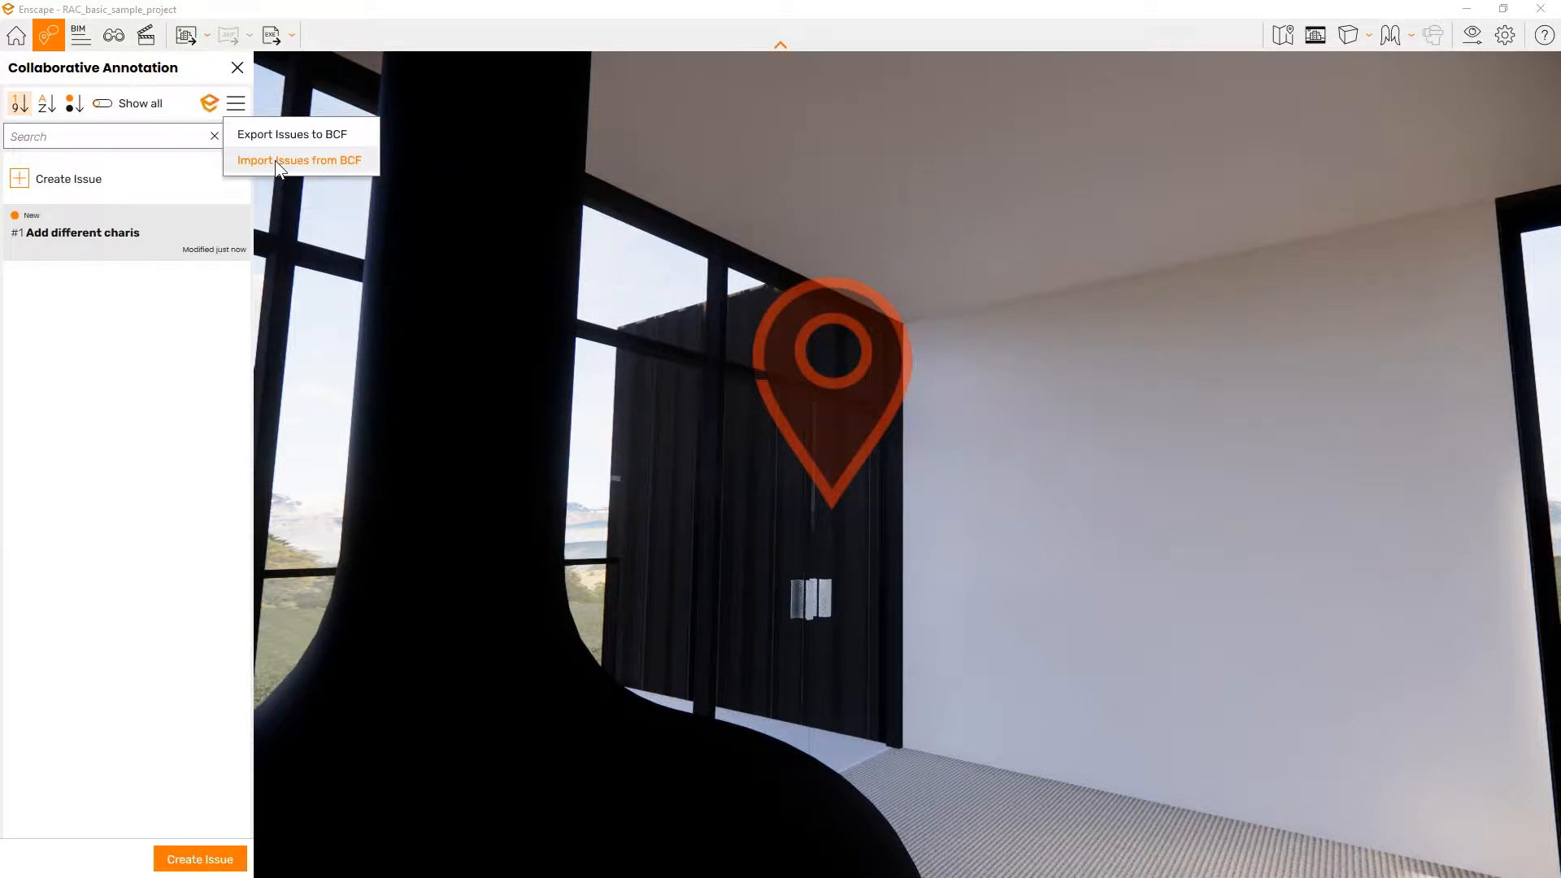
click(209, 103)
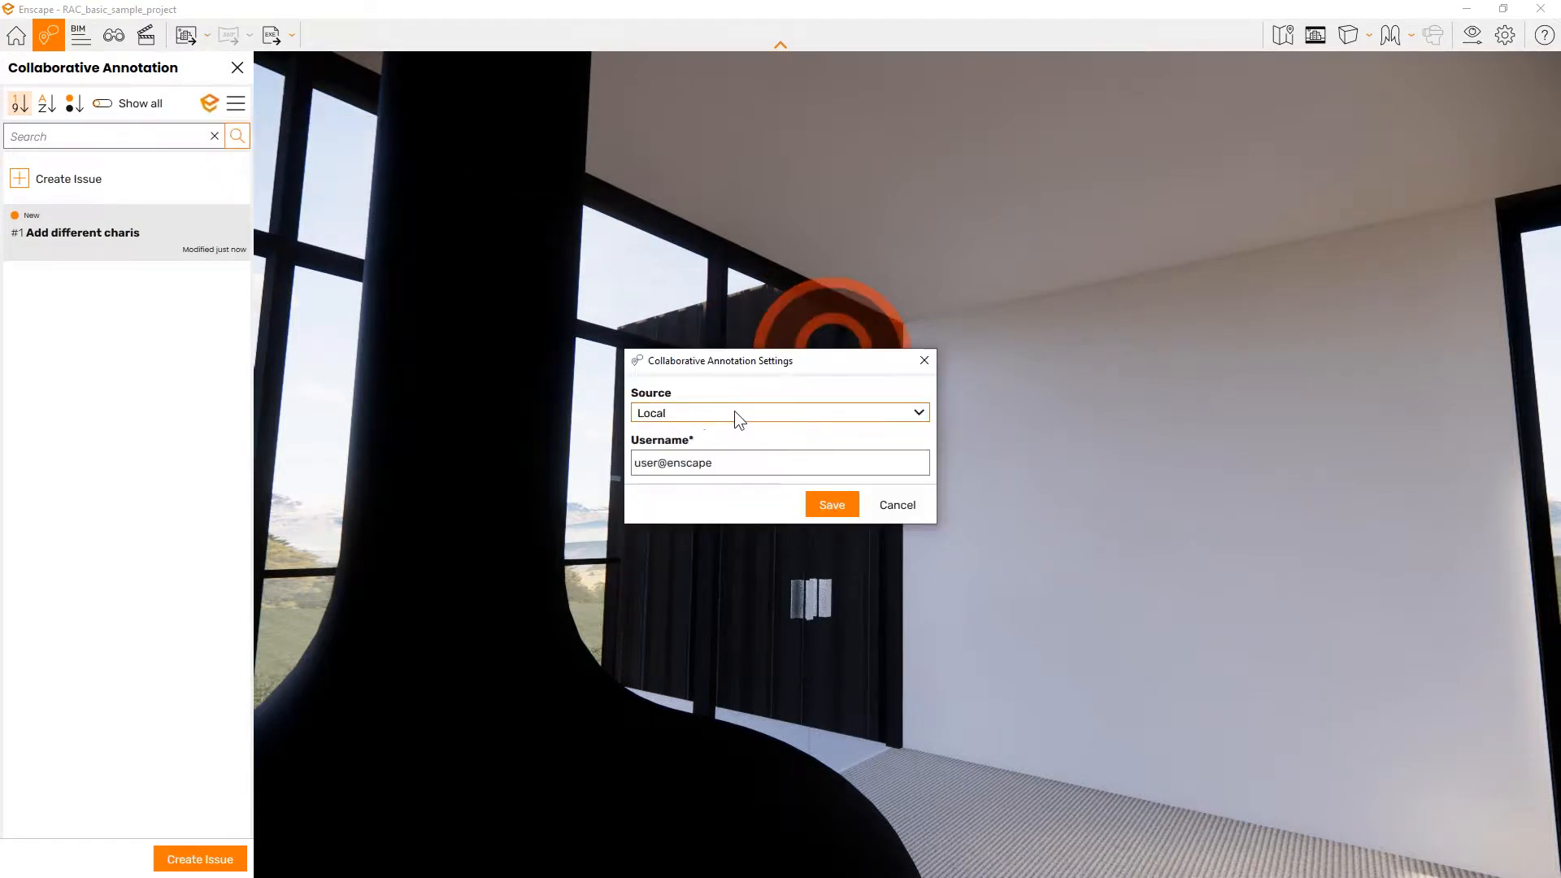
click(734, 411)
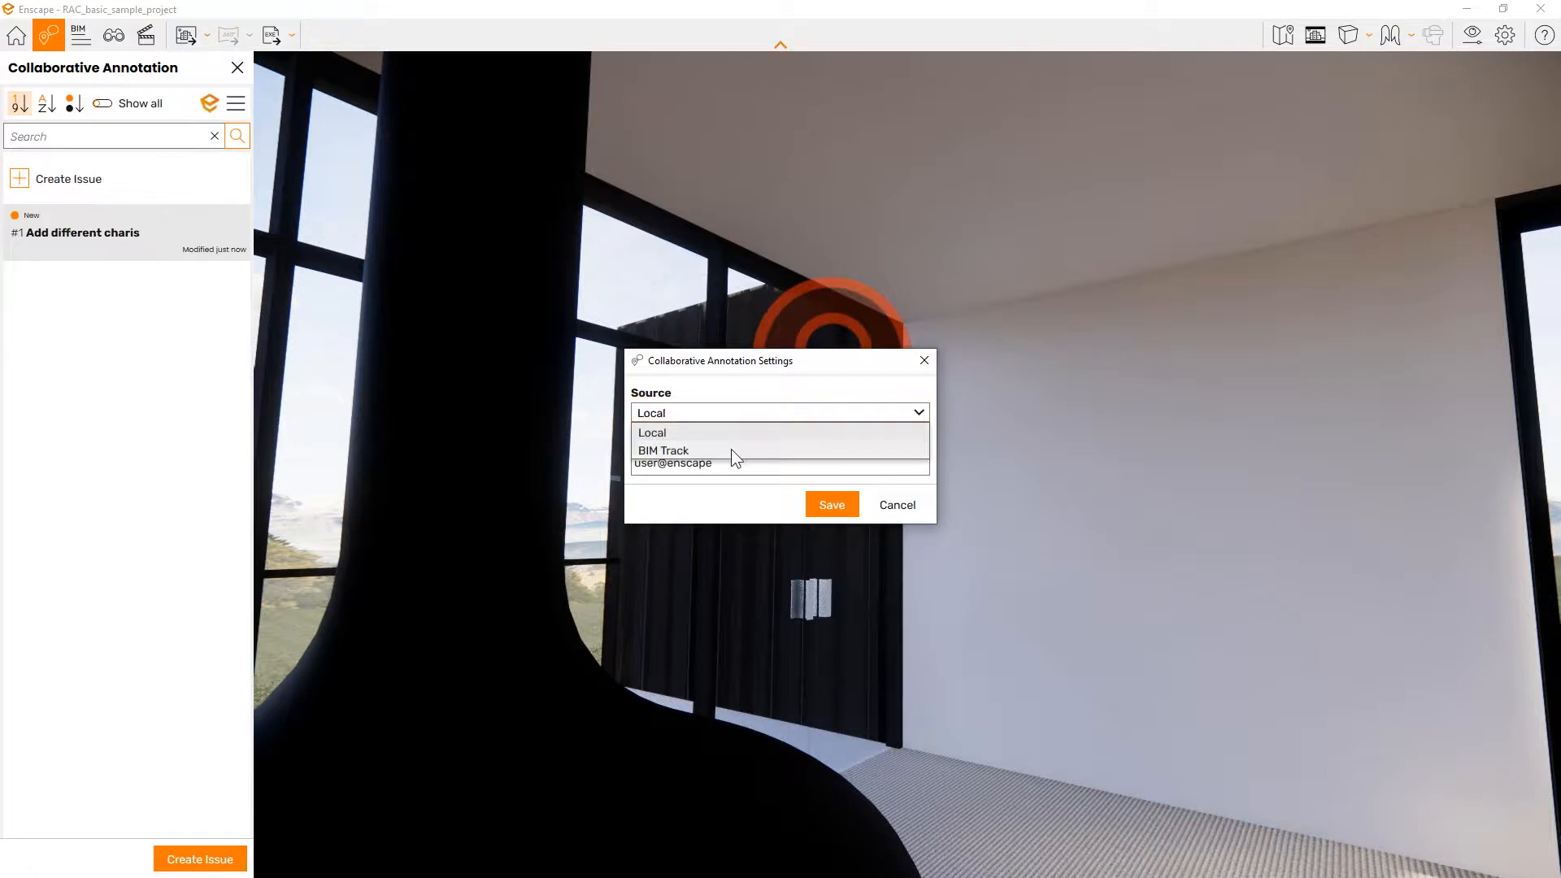
click(751, 361)
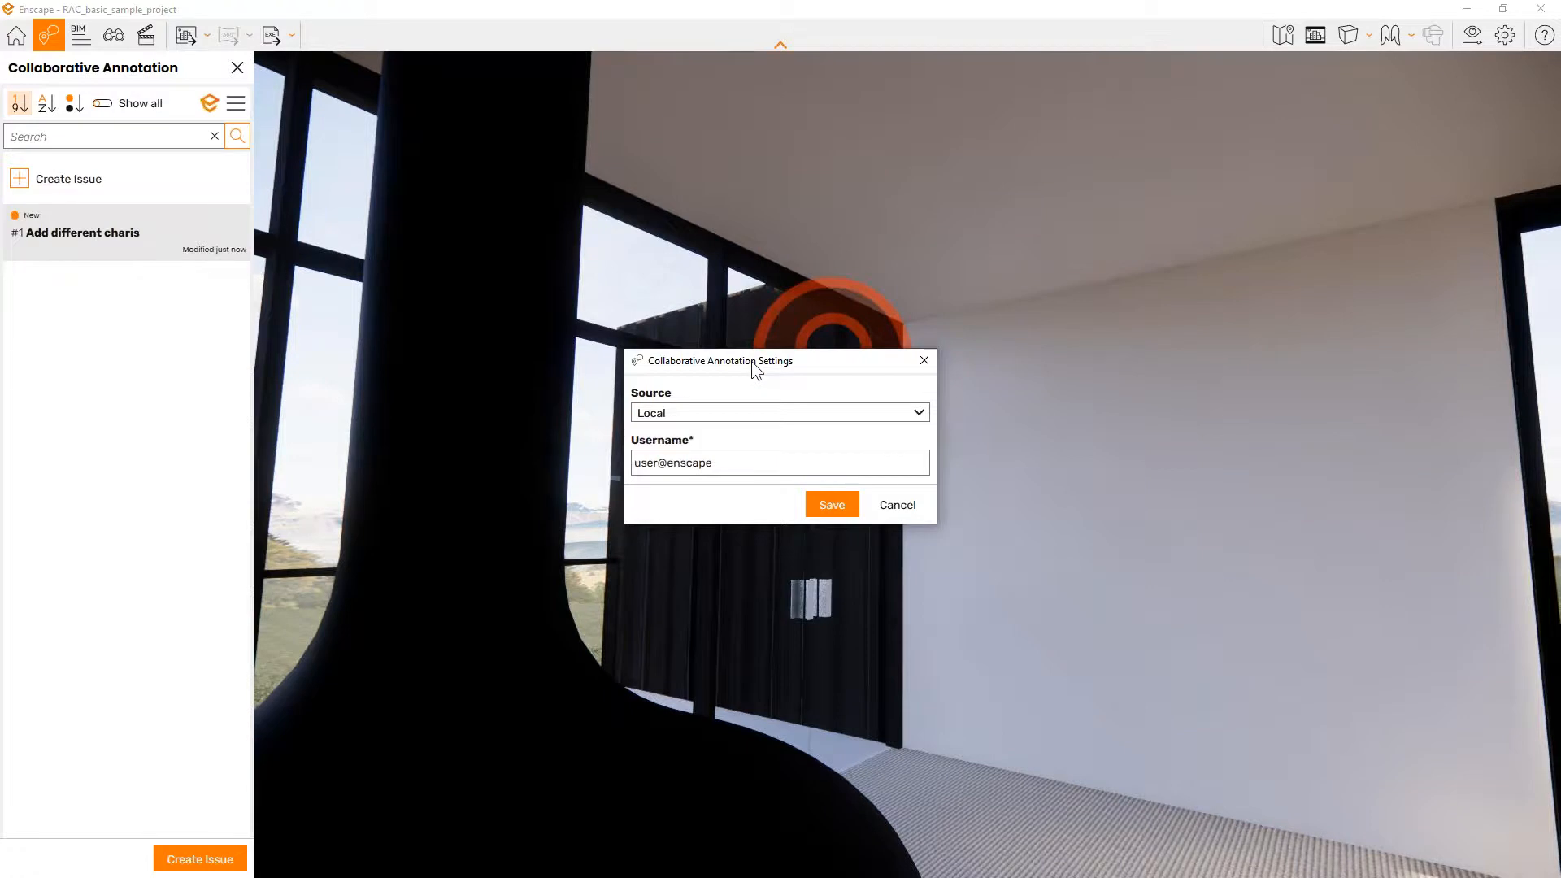
click(901, 506)
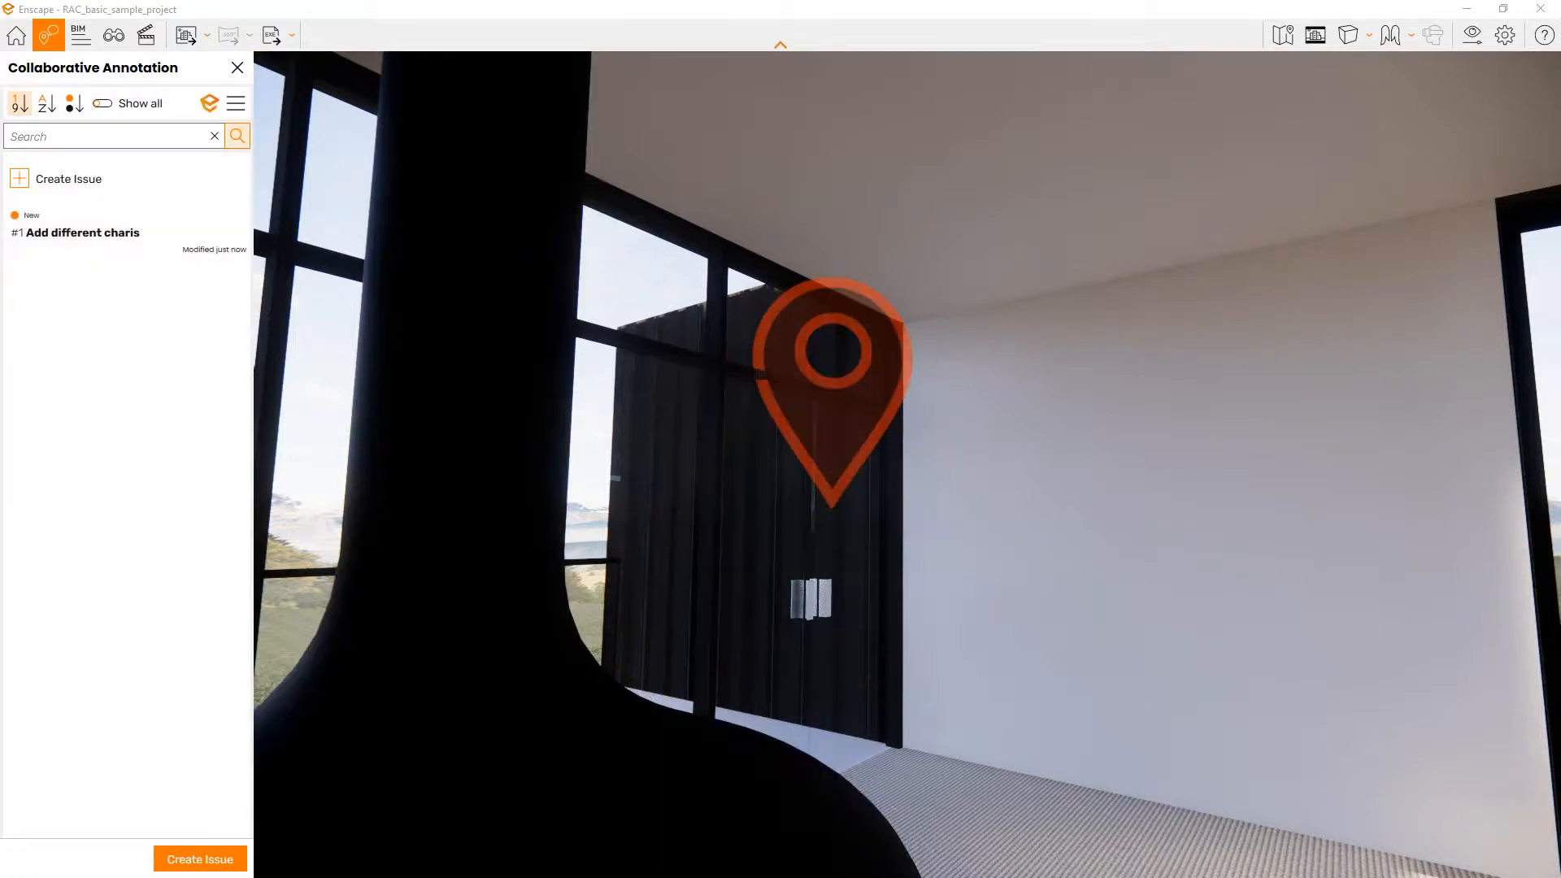
Step: Inspect the BIM information of the upper wall, a glazed panel and the timber-clad wall from outside the house, and close it
click(79, 37)
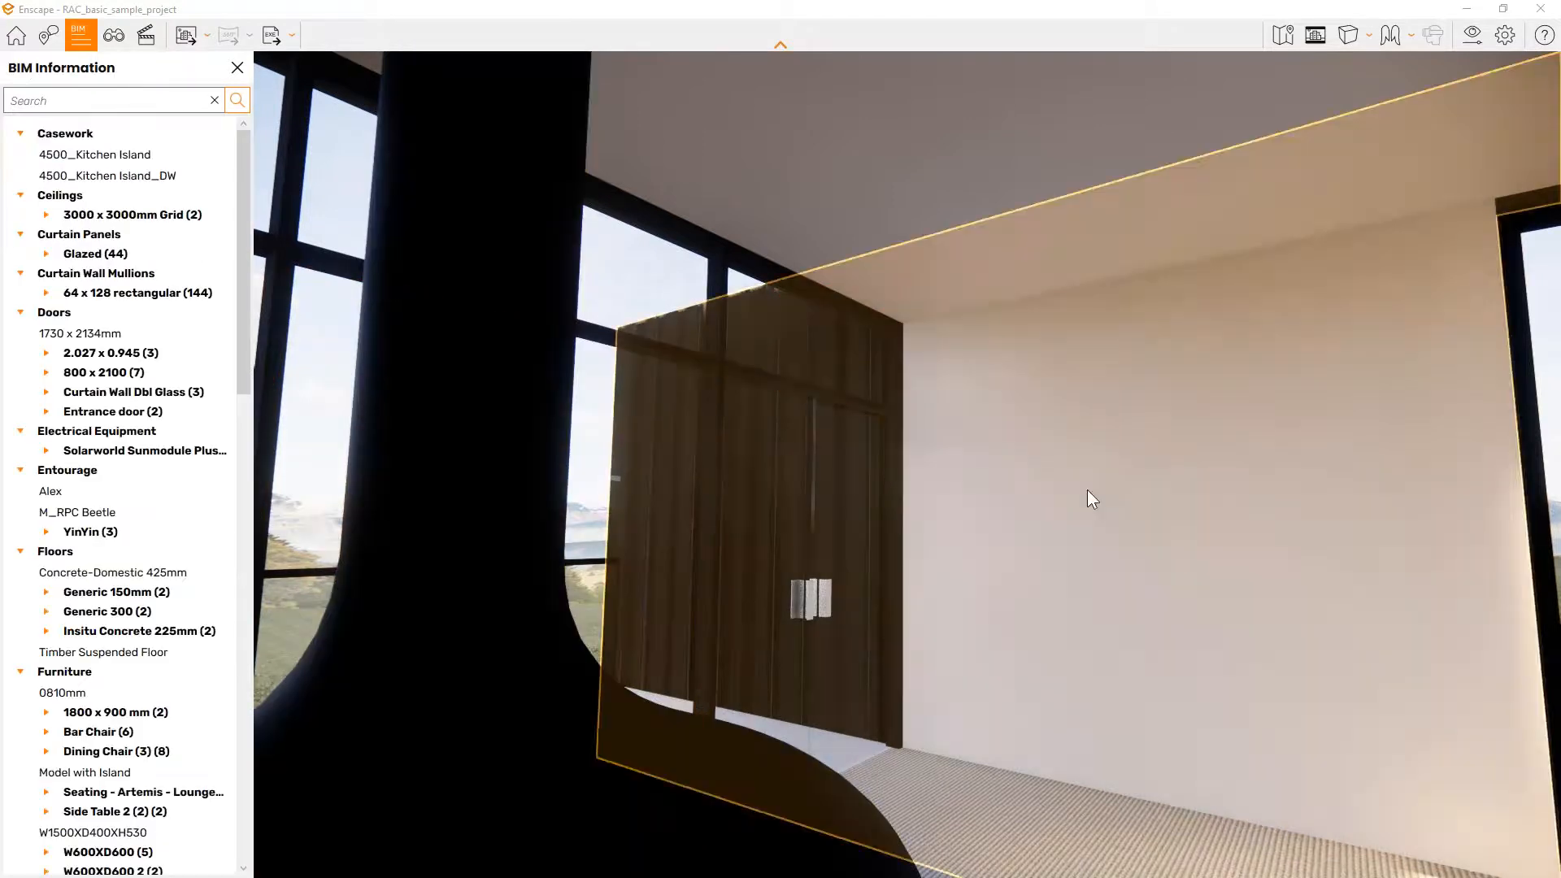
right_drag(1085, 490, 959, 553)
key(s)
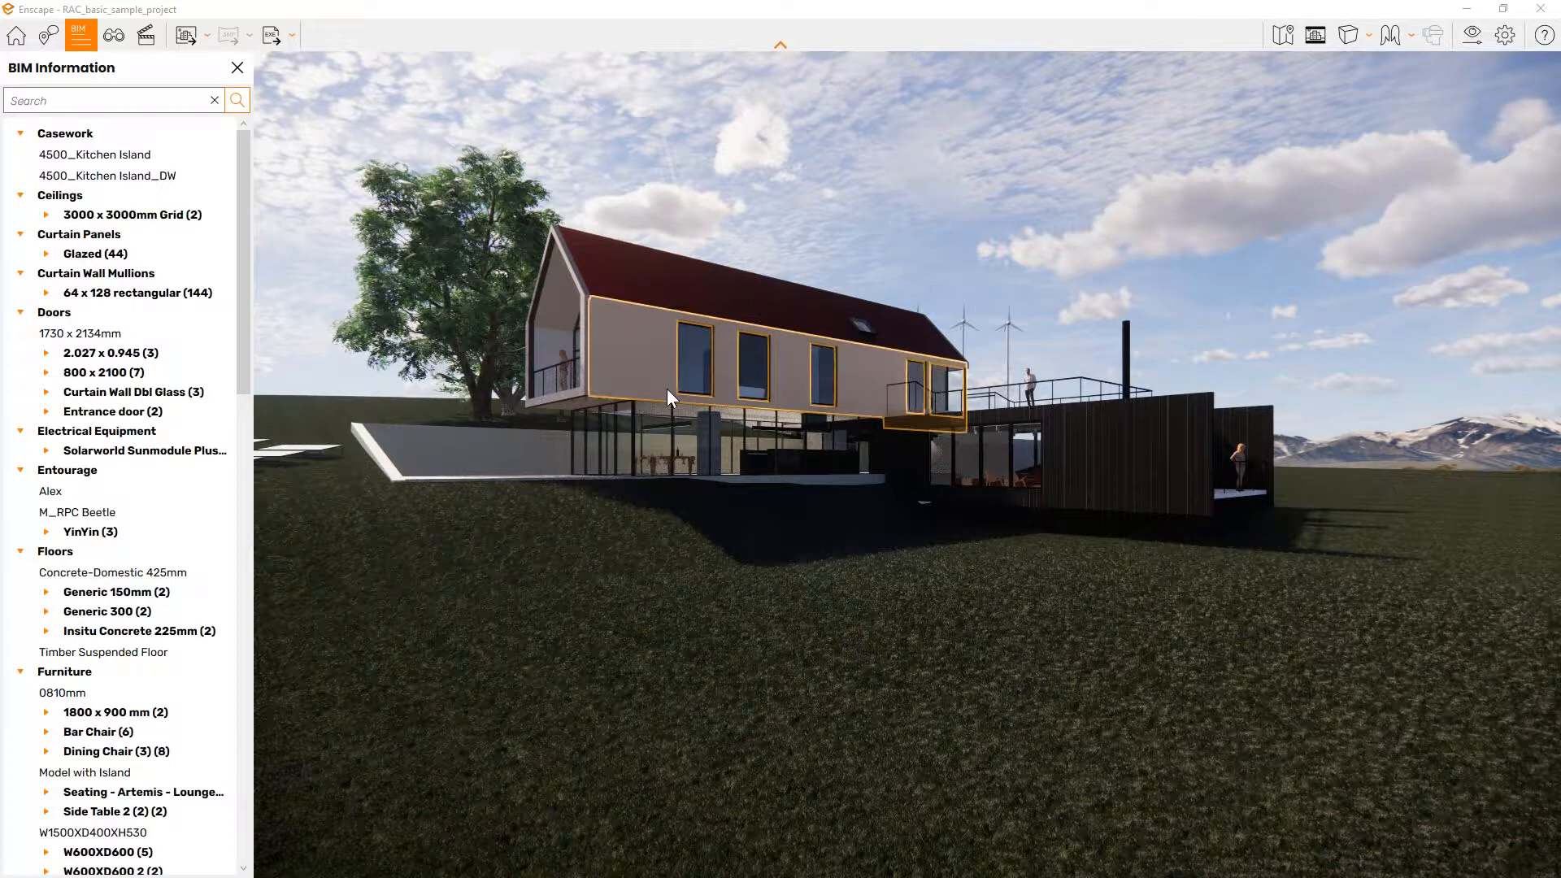
click(644, 379)
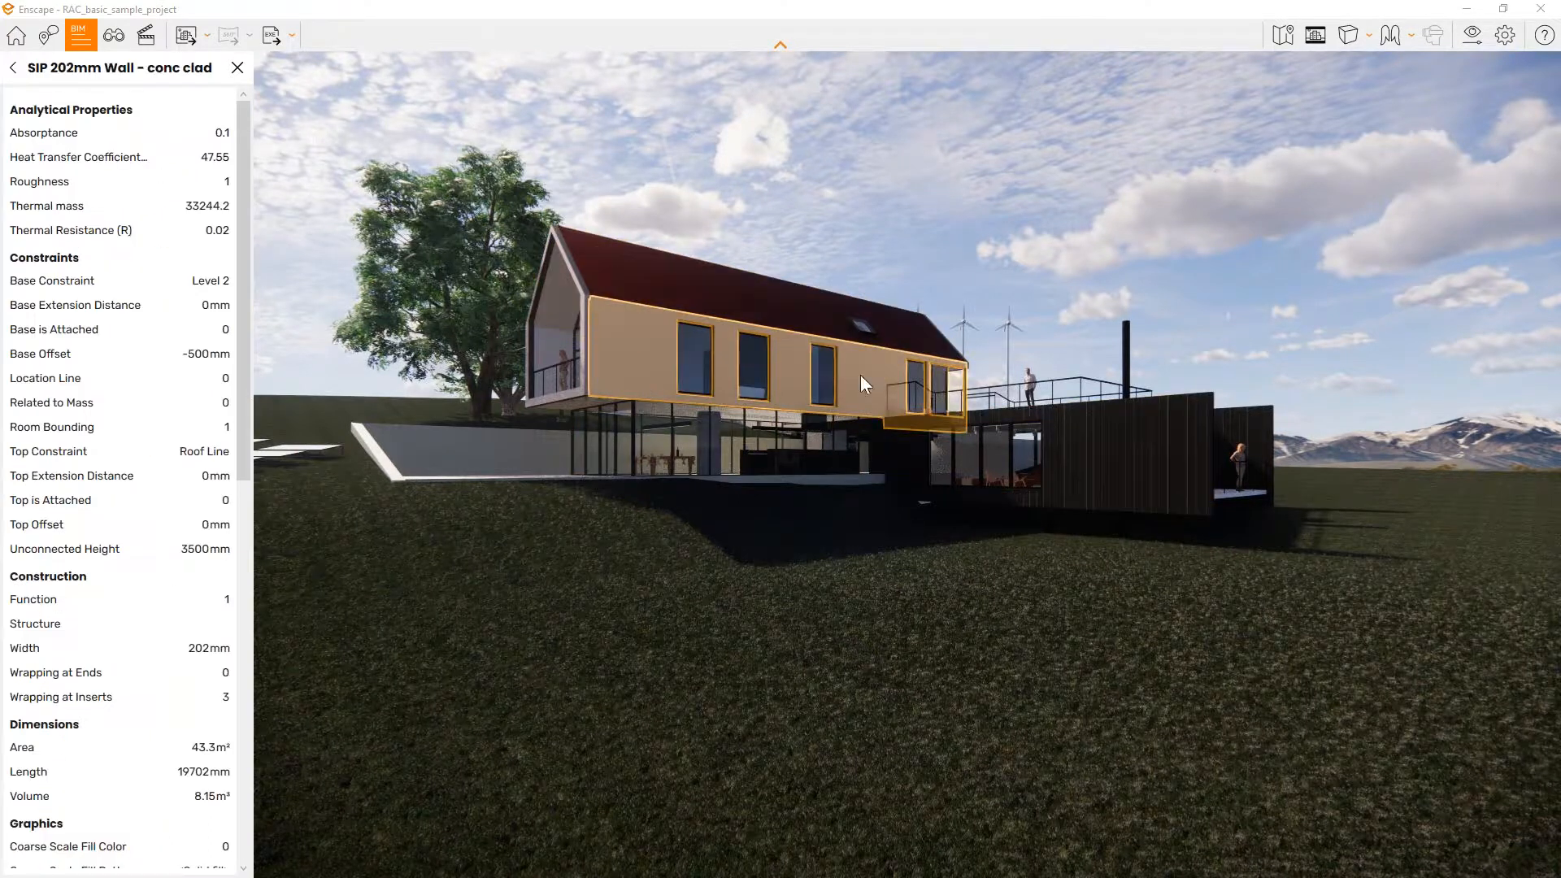
click(641, 446)
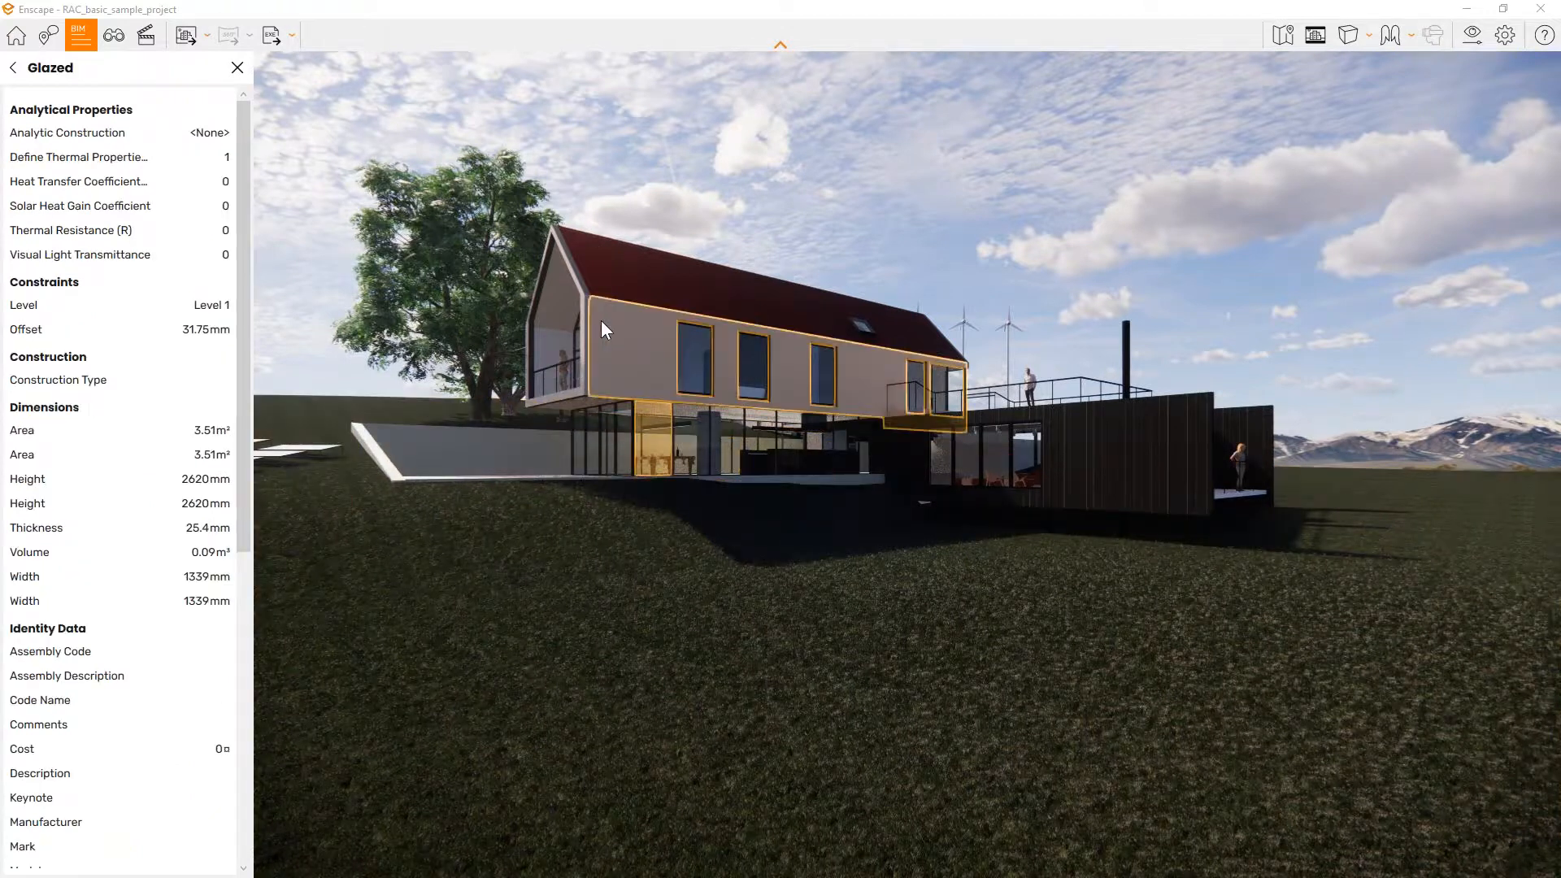
click(655, 343)
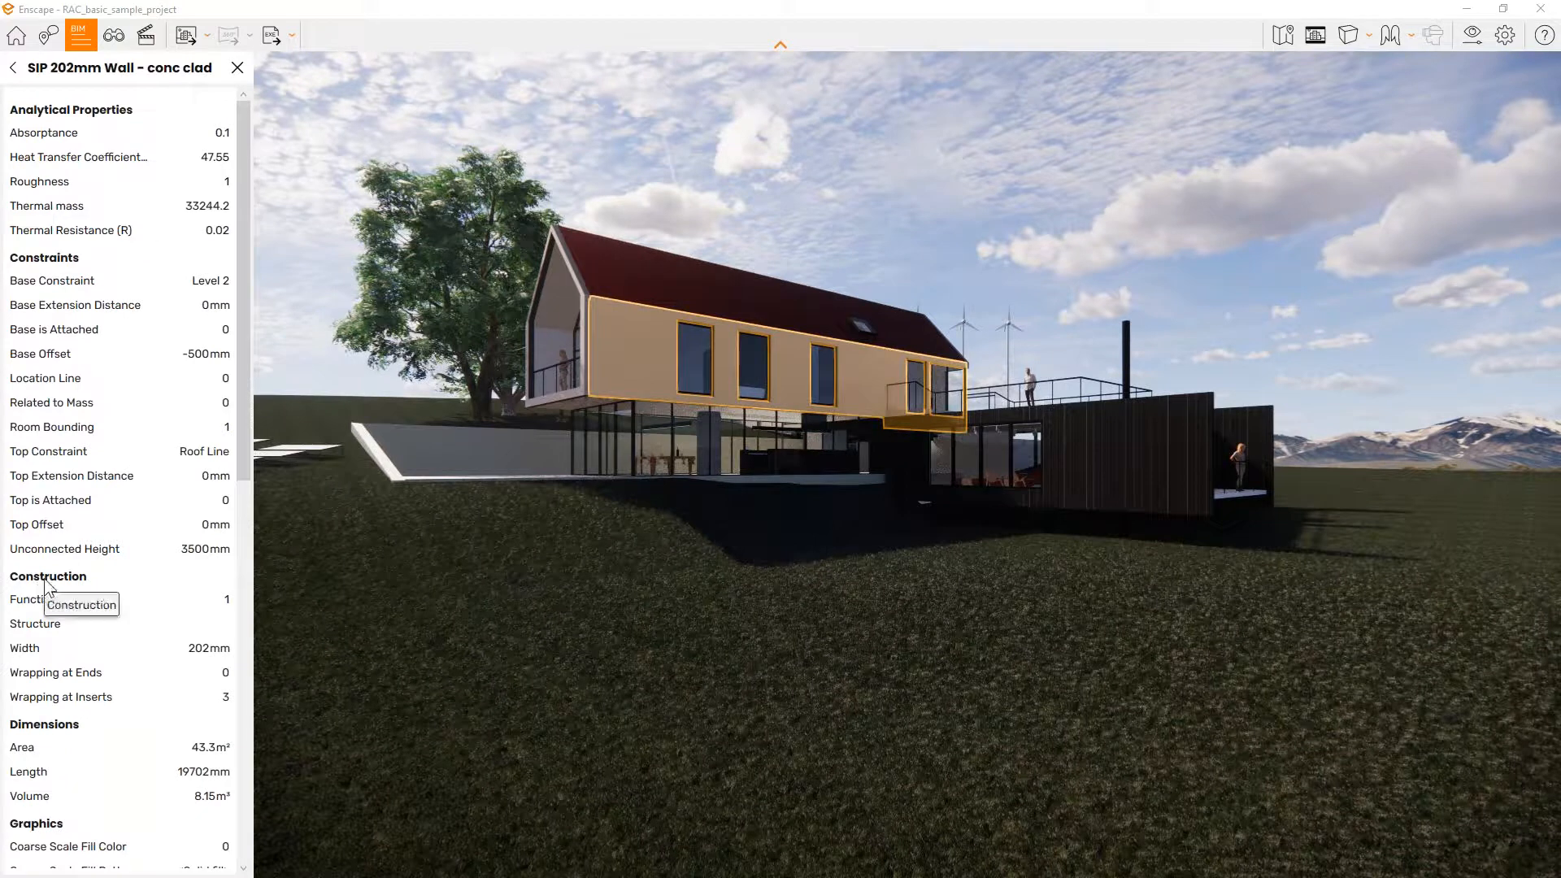
click(910, 455)
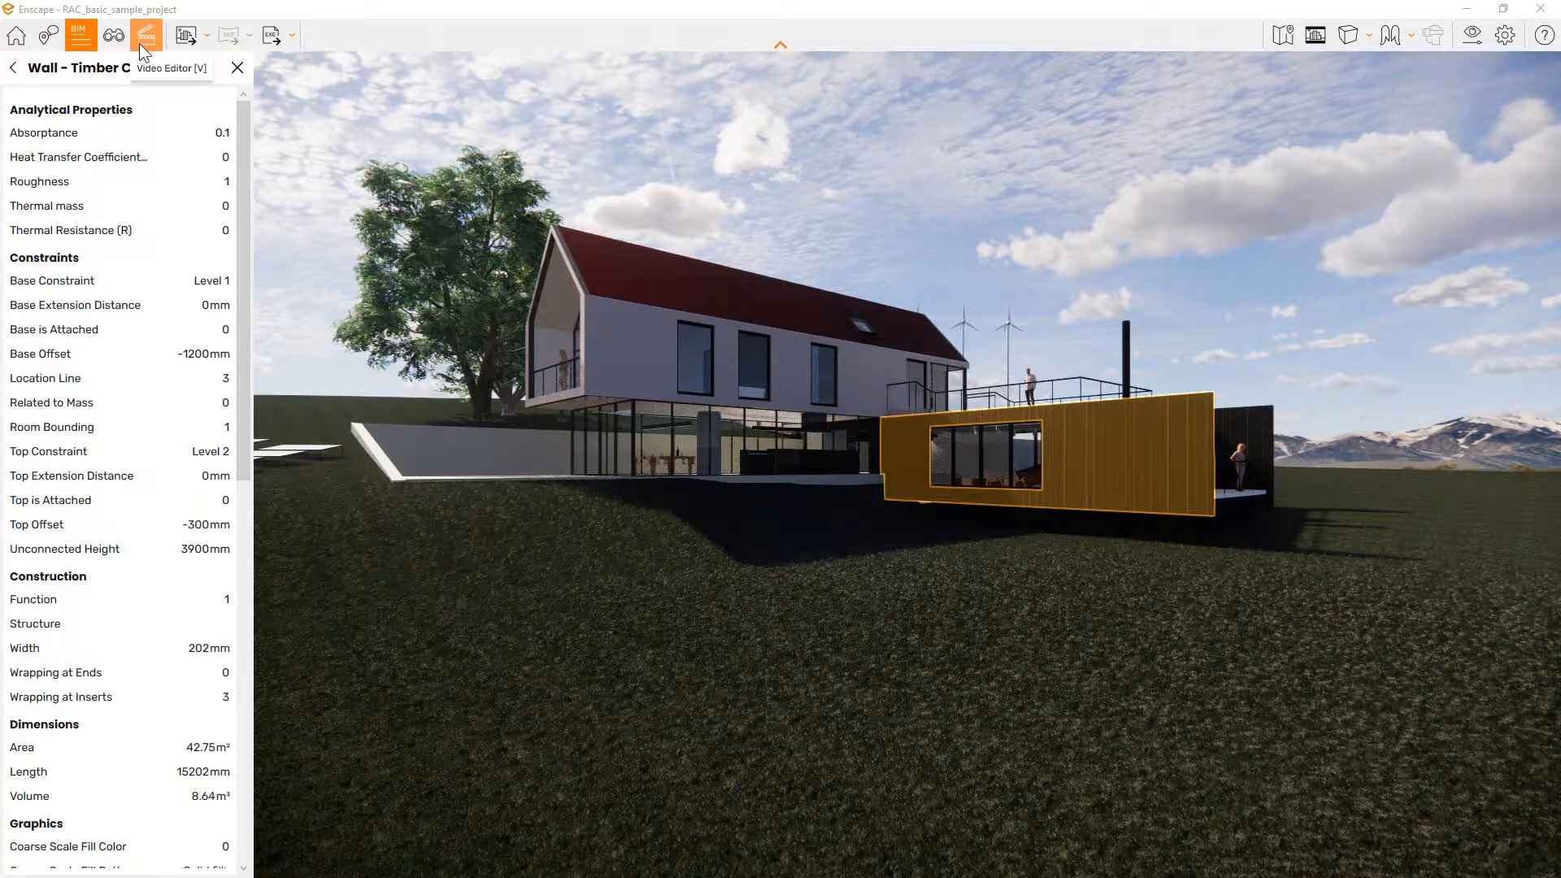
click(237, 67)
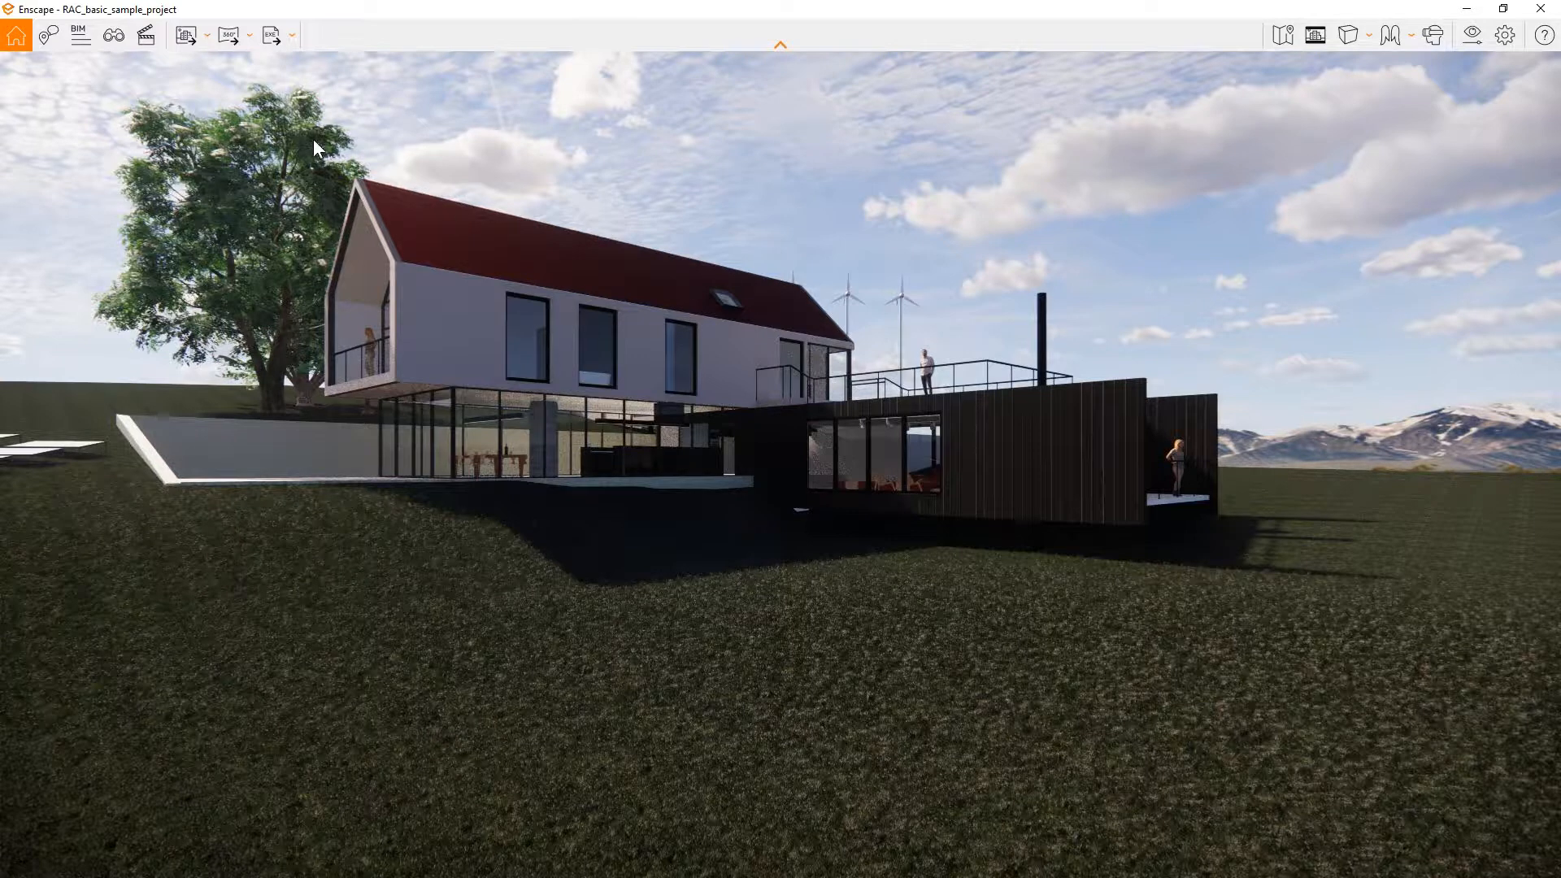
Step: View the screenshot and batch rendering options and the mono and stereo panorama options, without starting a render
click(208, 37)
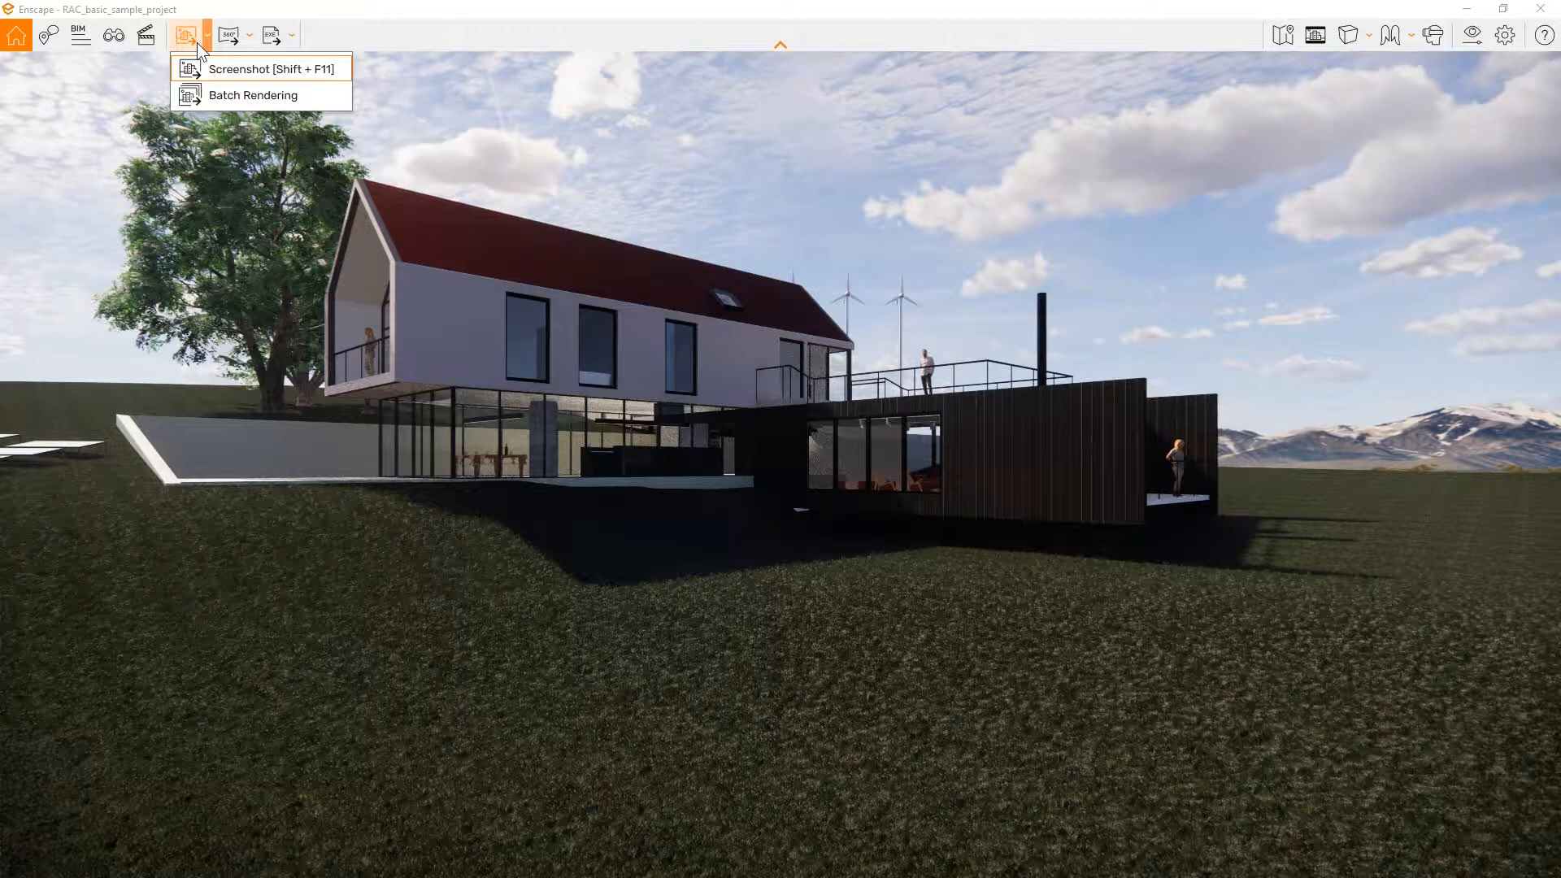
click(242, 6)
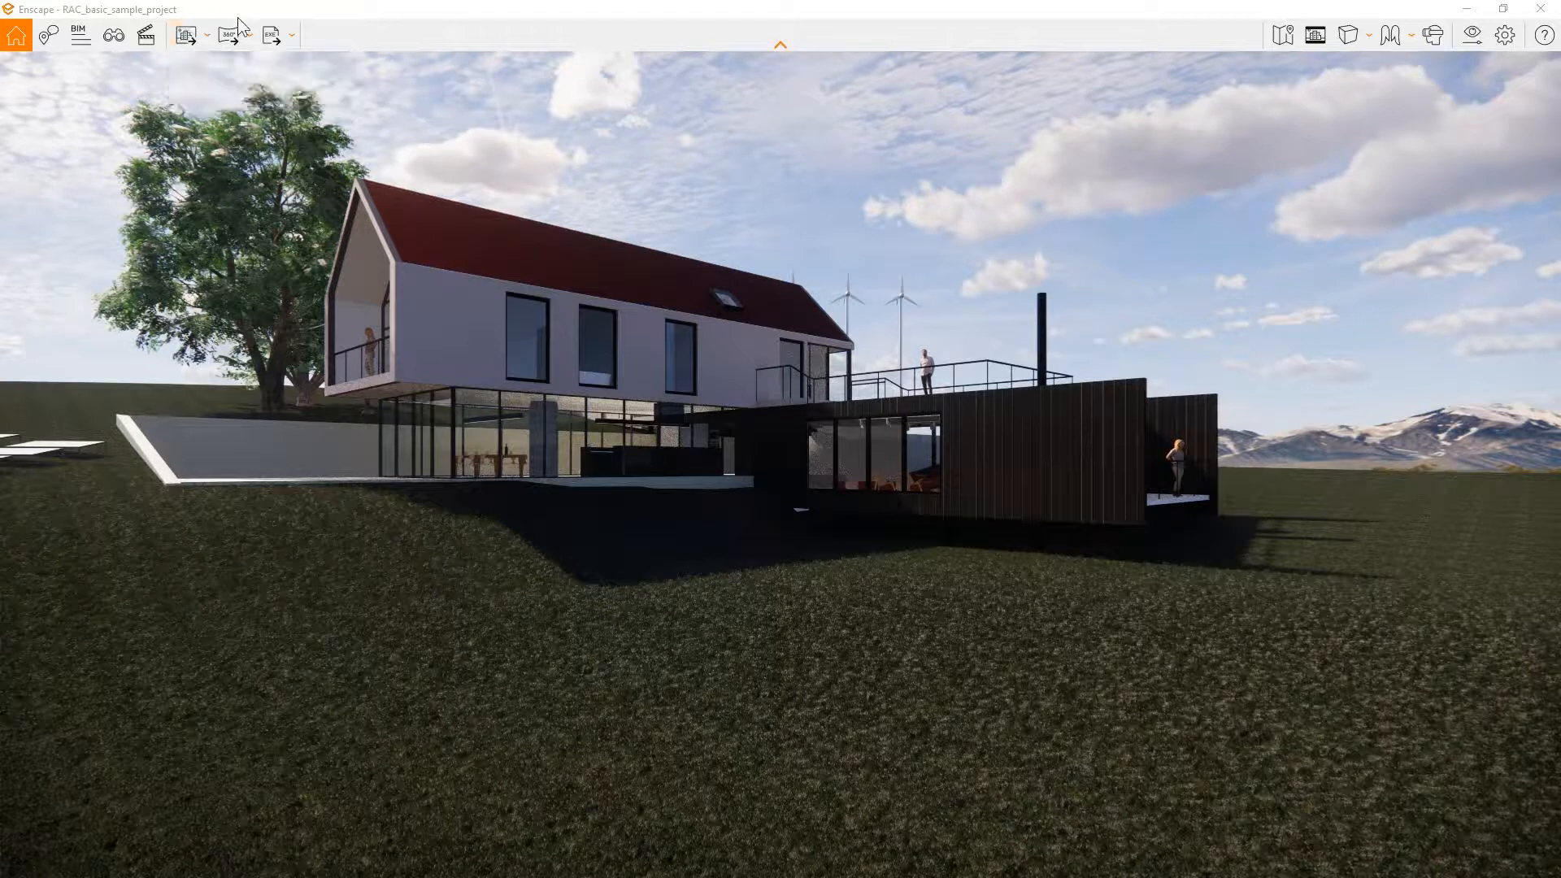
click(251, 36)
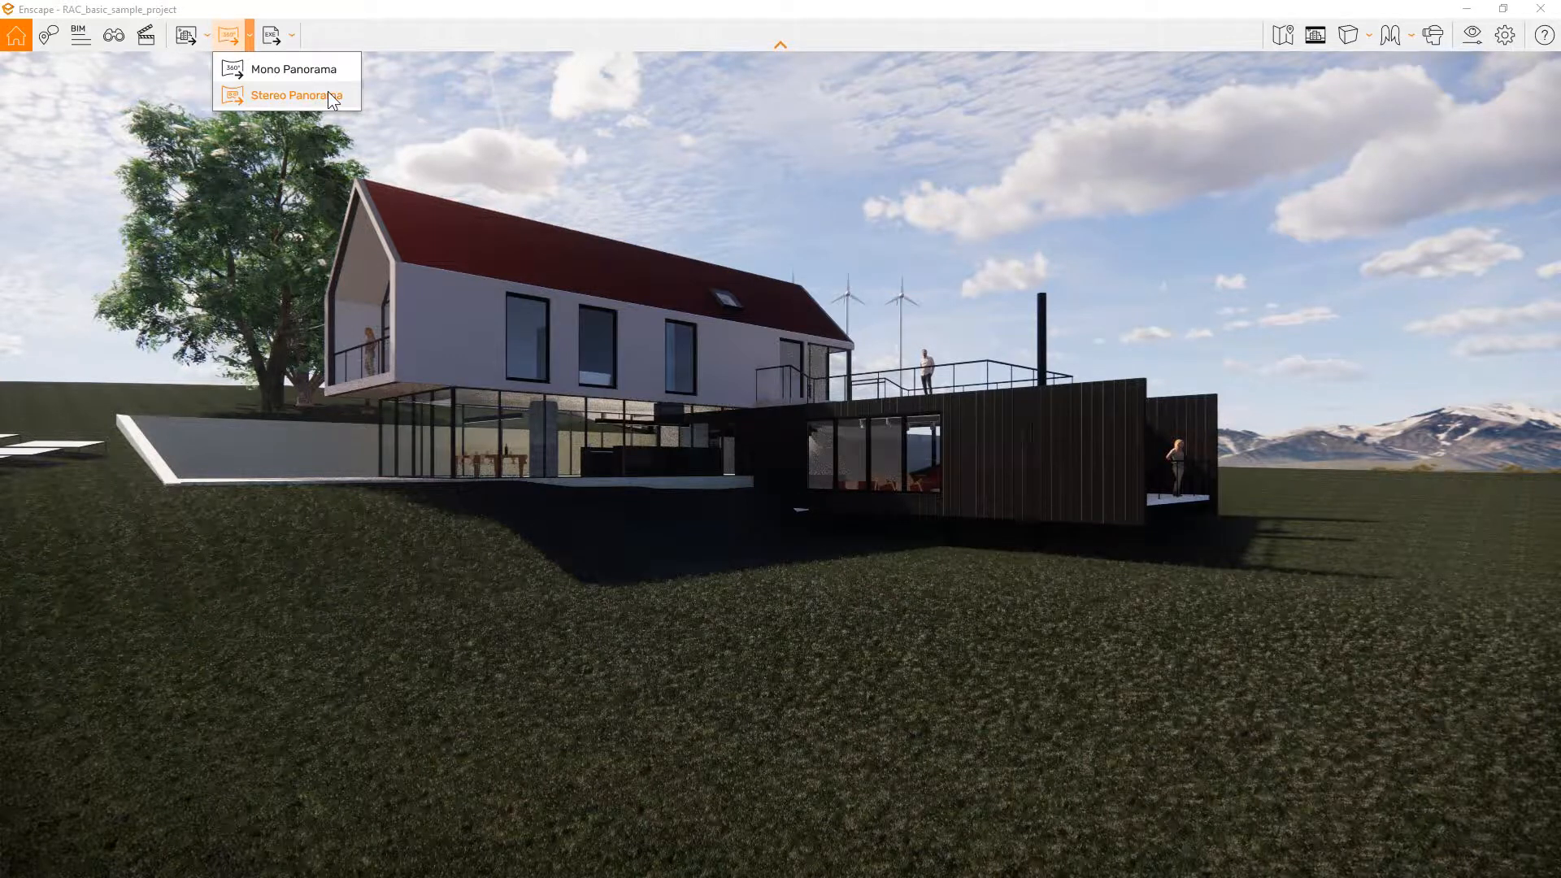
click(333, 28)
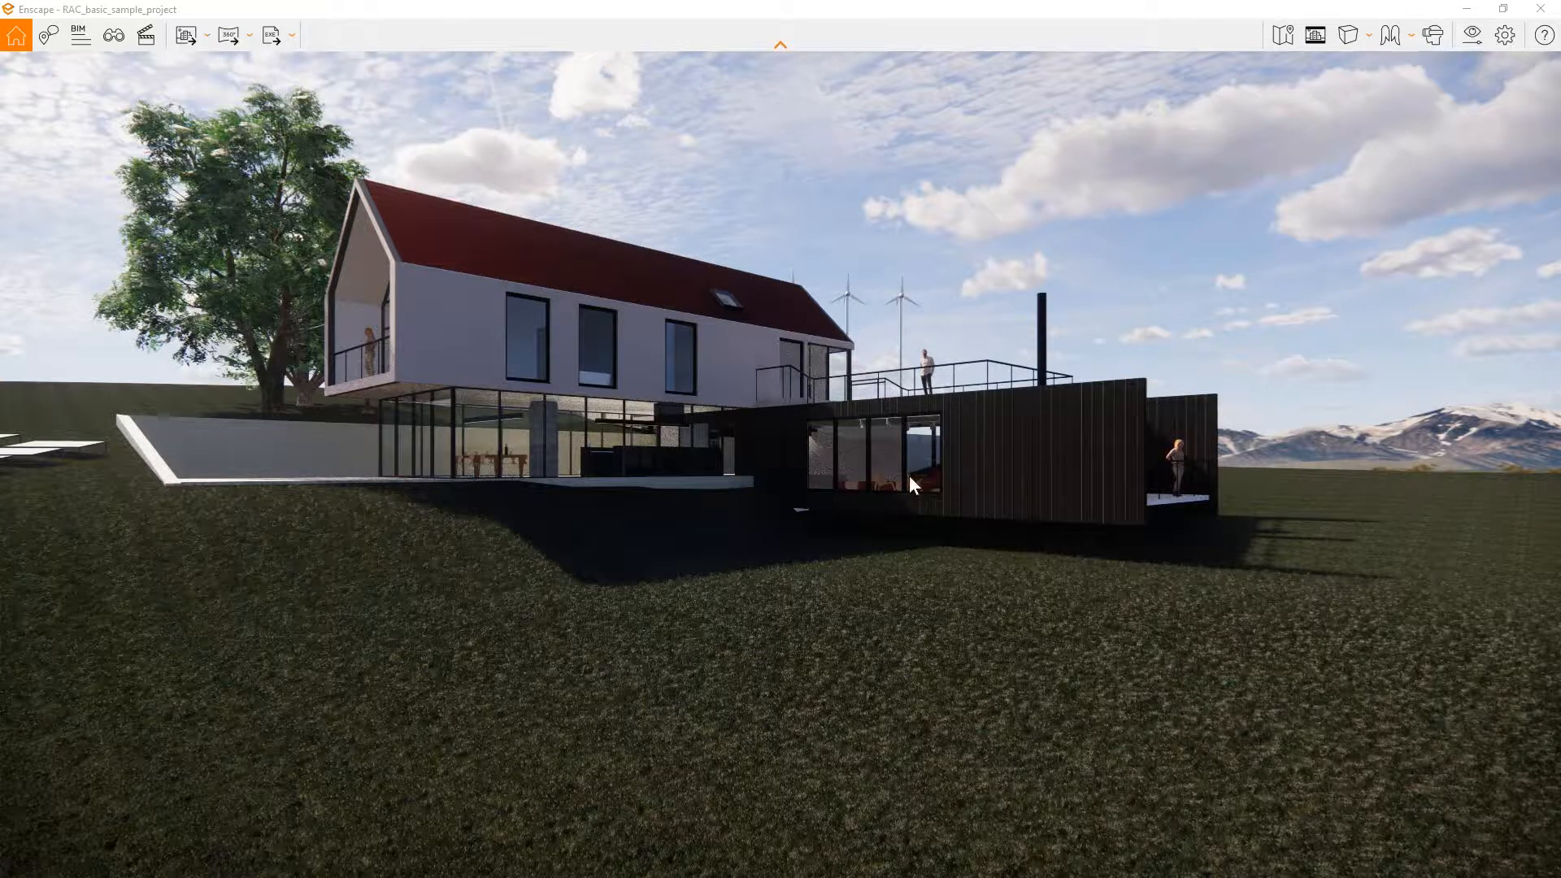
Step: Turn the view around the house and show the Exe and Web Standalone export options
mouse_move(908, 474)
right_down()
mouse_move(626, 508)
mouse_move(894, 474)
right_up()
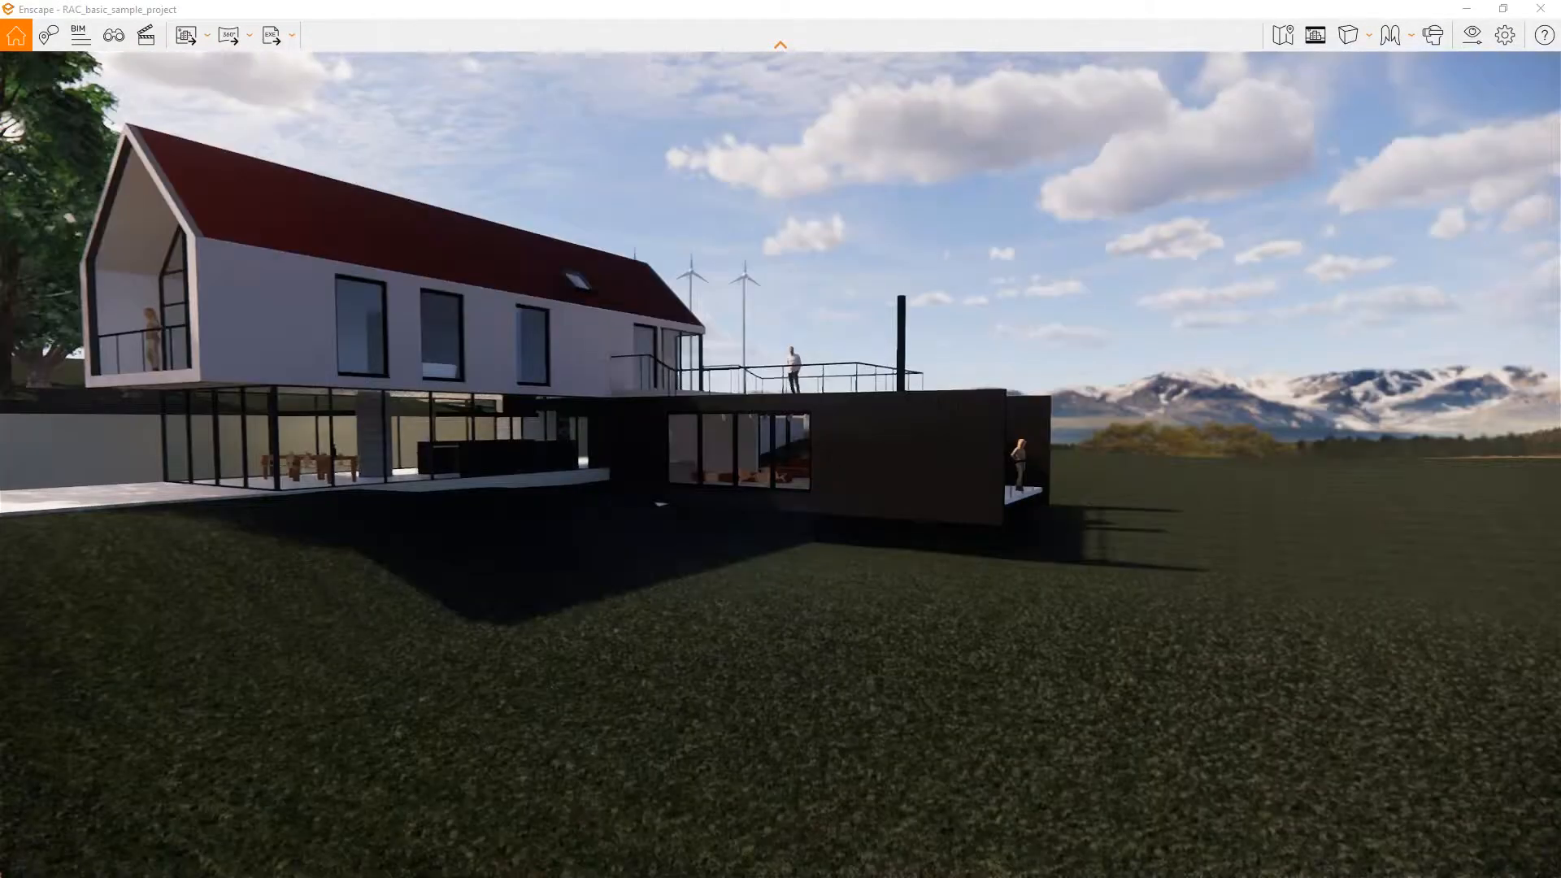
drag(536, 107, 457, 91)
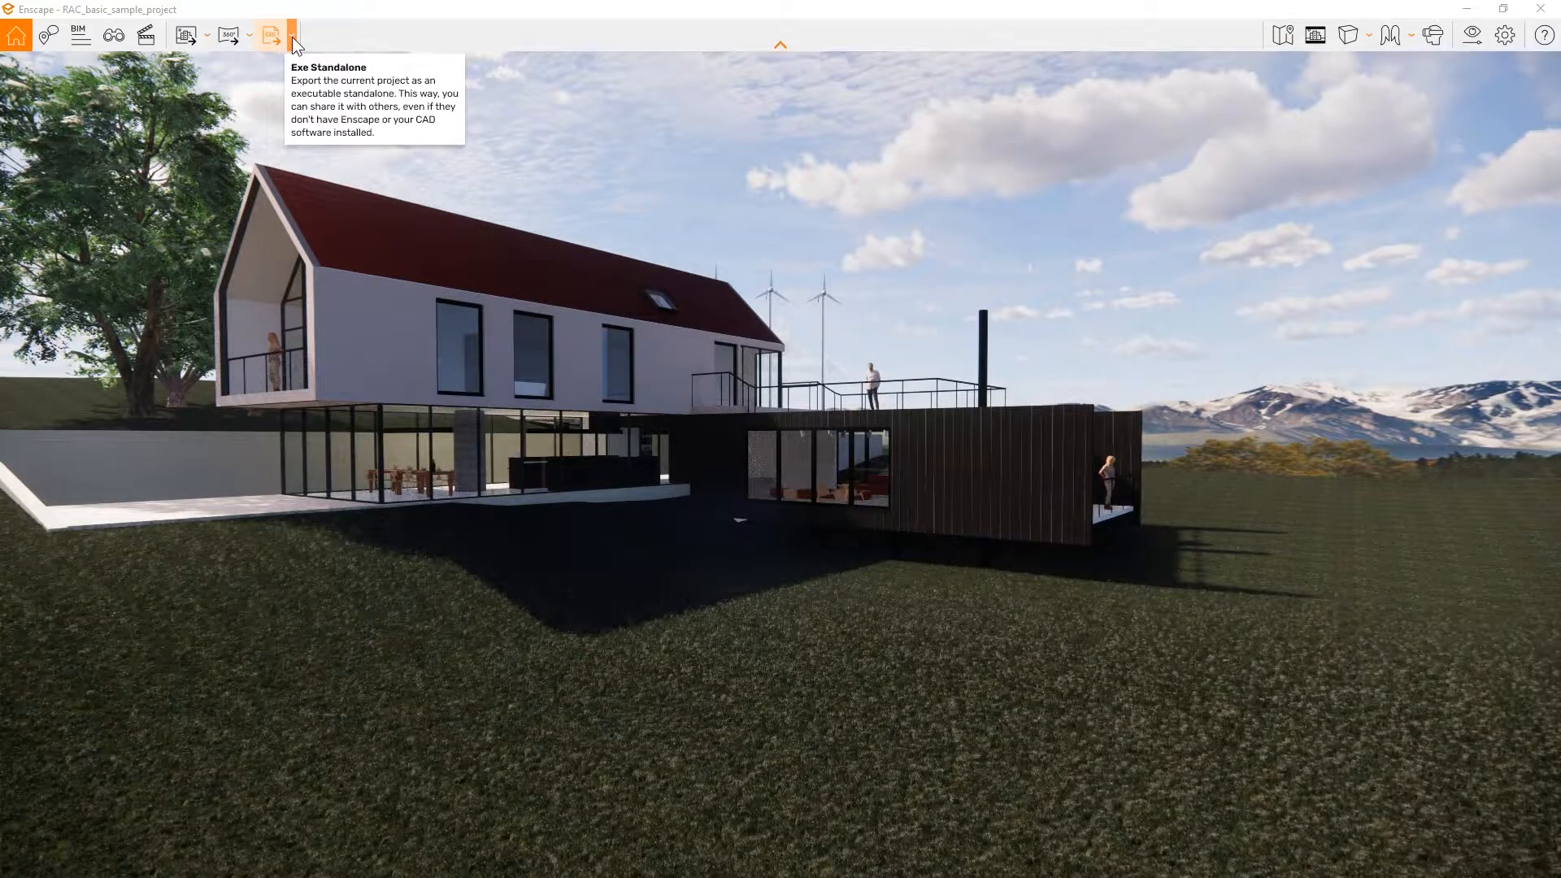
click(292, 36)
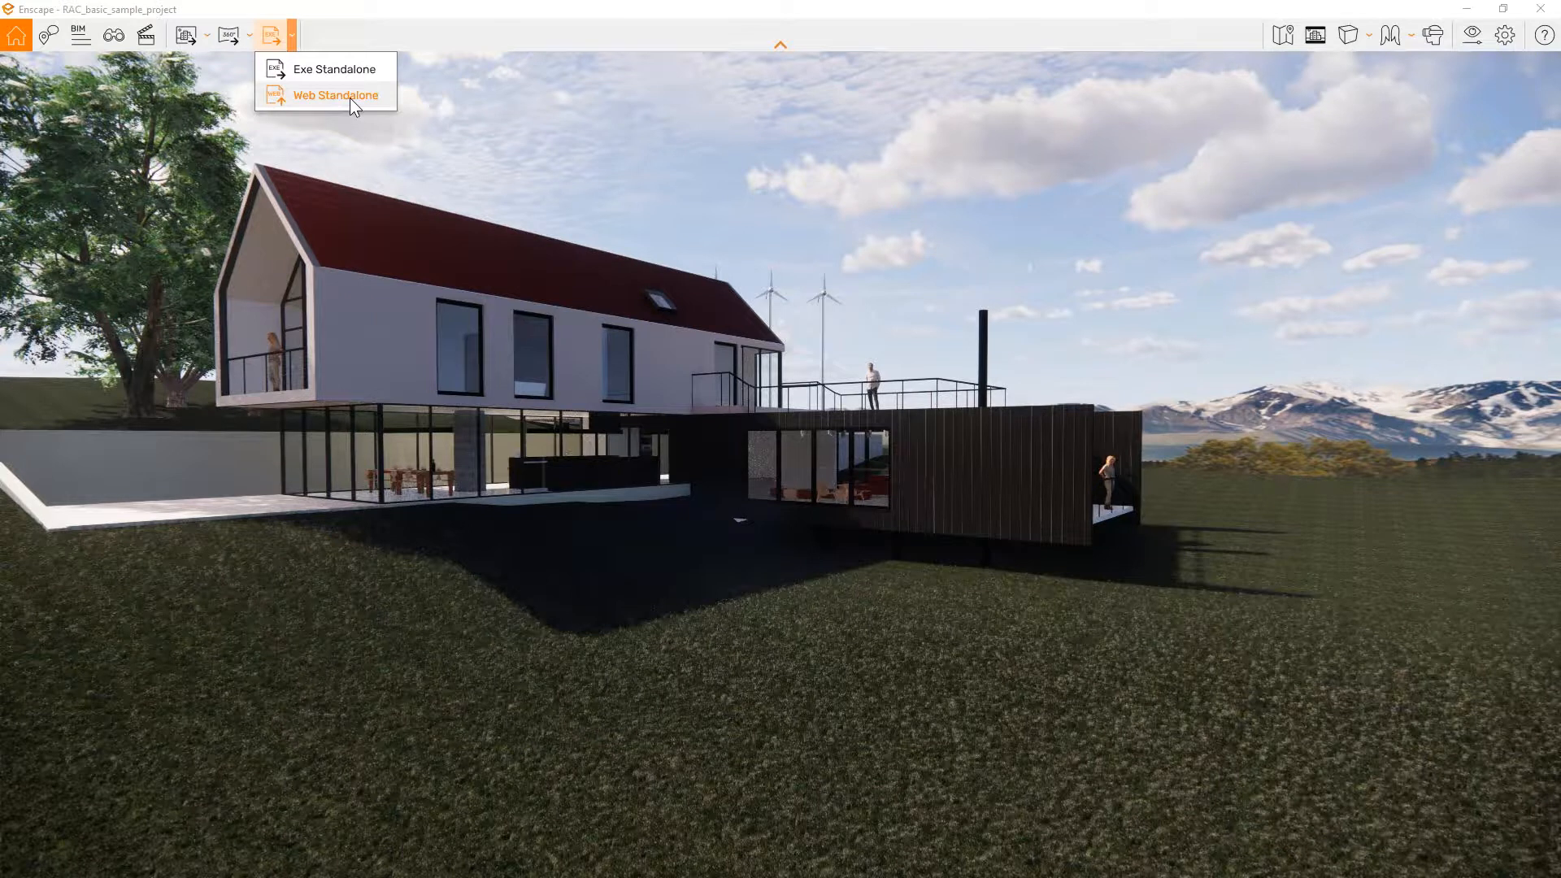
Step: Close the standalone export options, show the mini map over the exterior view and enlarge it
click(877, 11)
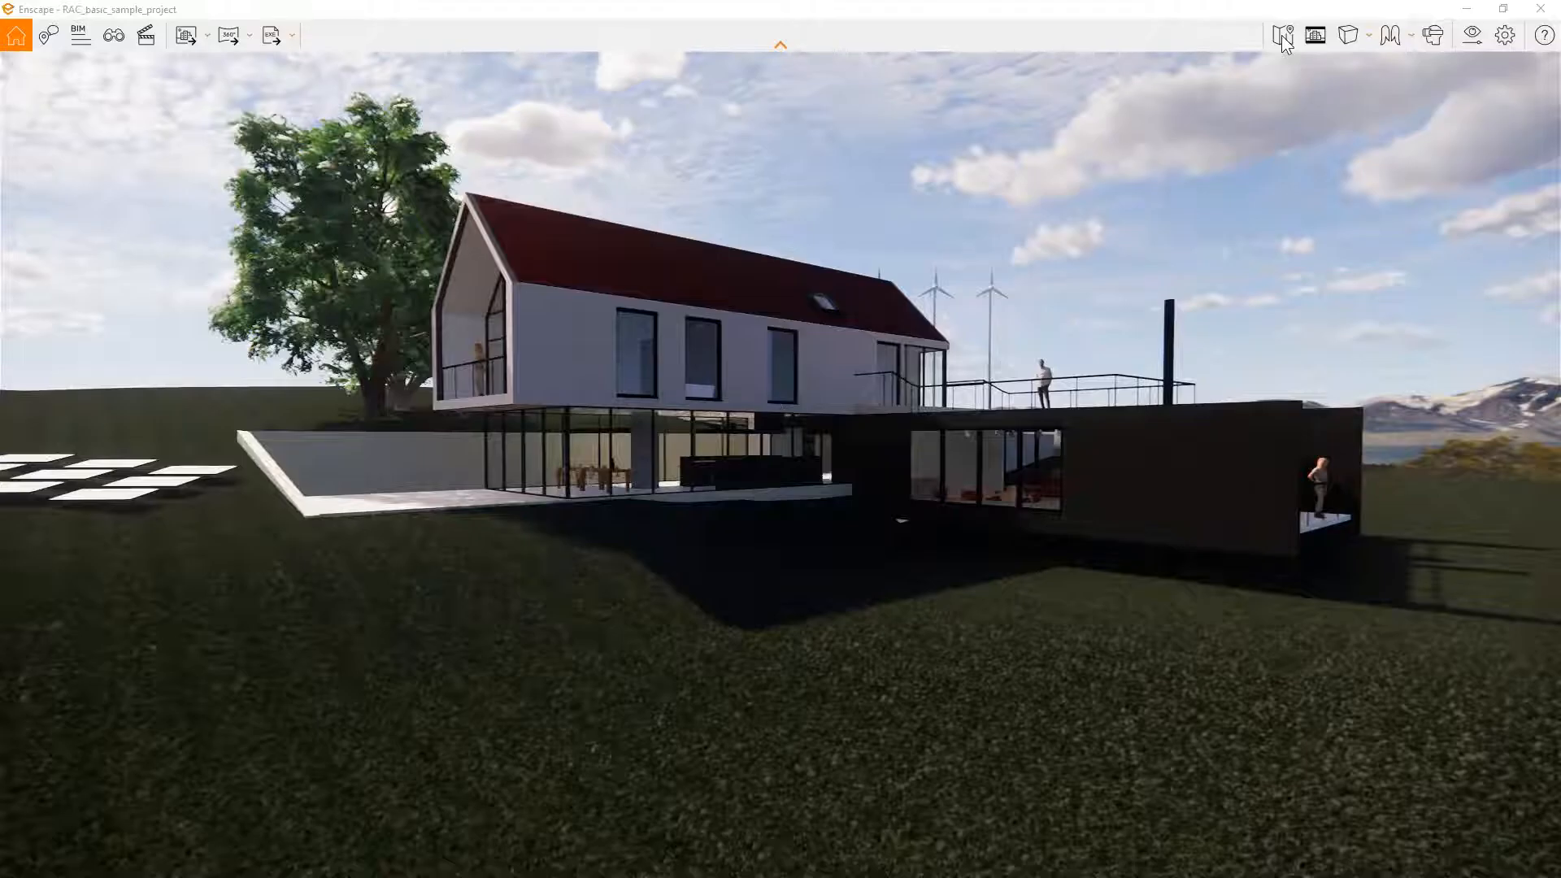
click(1281, 36)
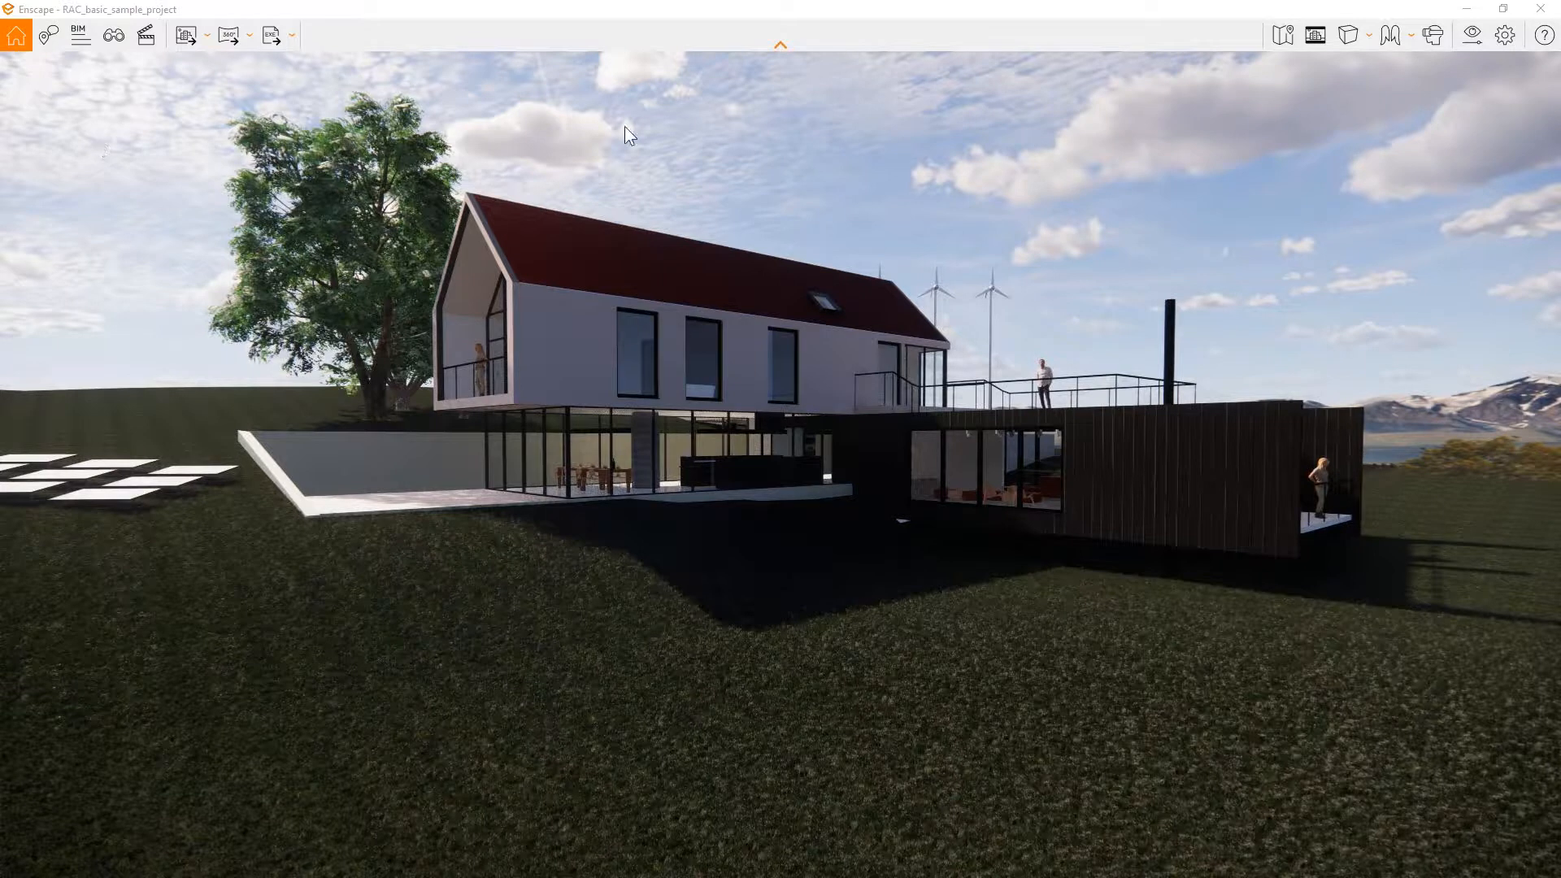
click(1292, 45)
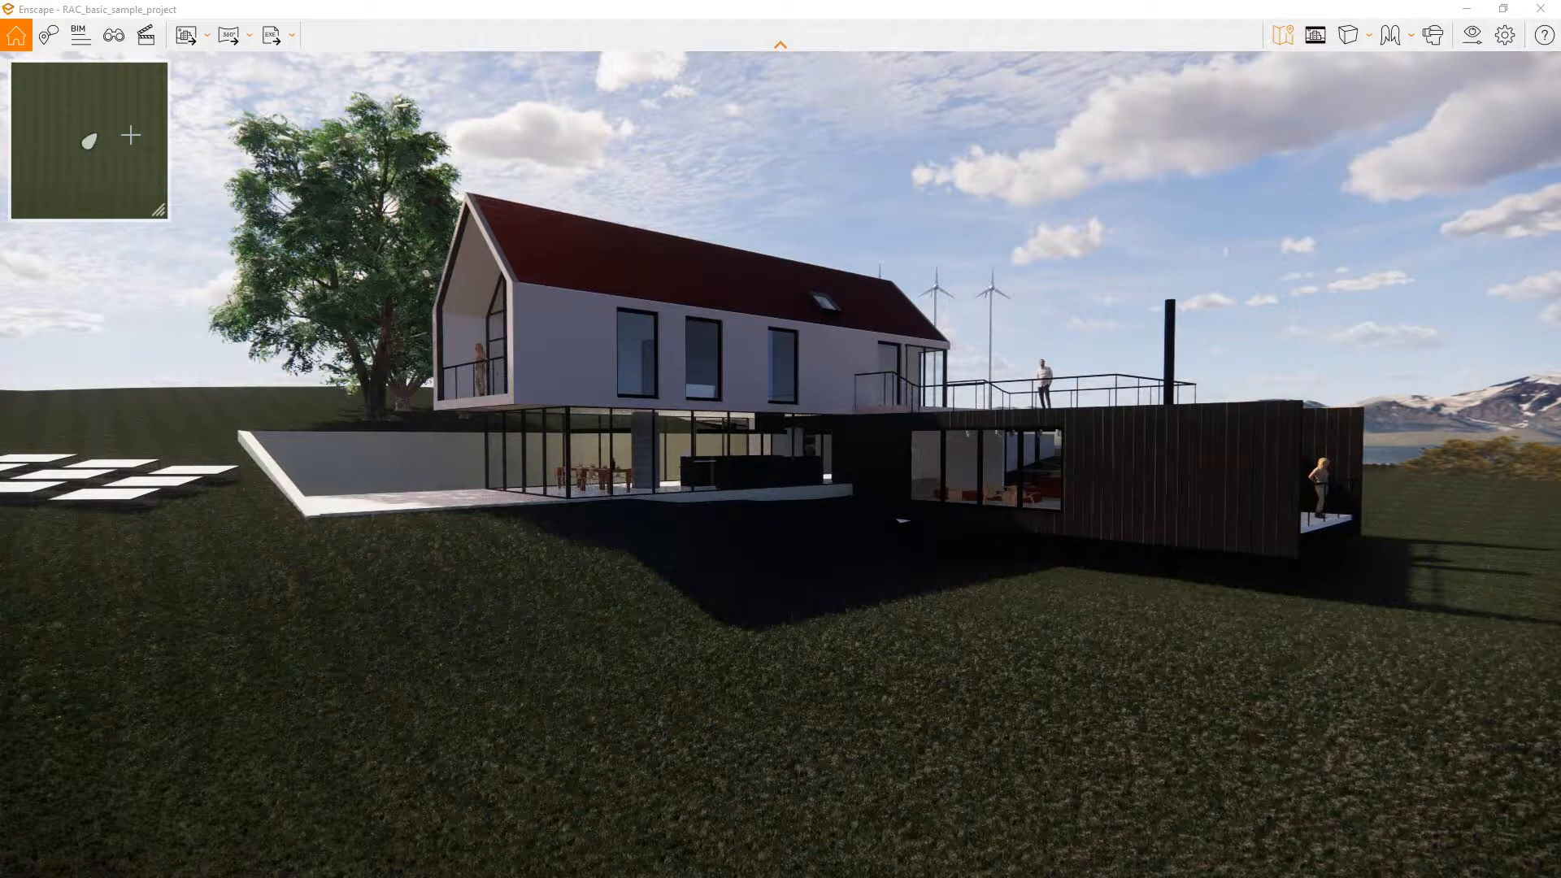
drag(159, 211, 315, 354)
Step: Fly into the living room while following the camera's position on the mini map, and hide the map
key(w)
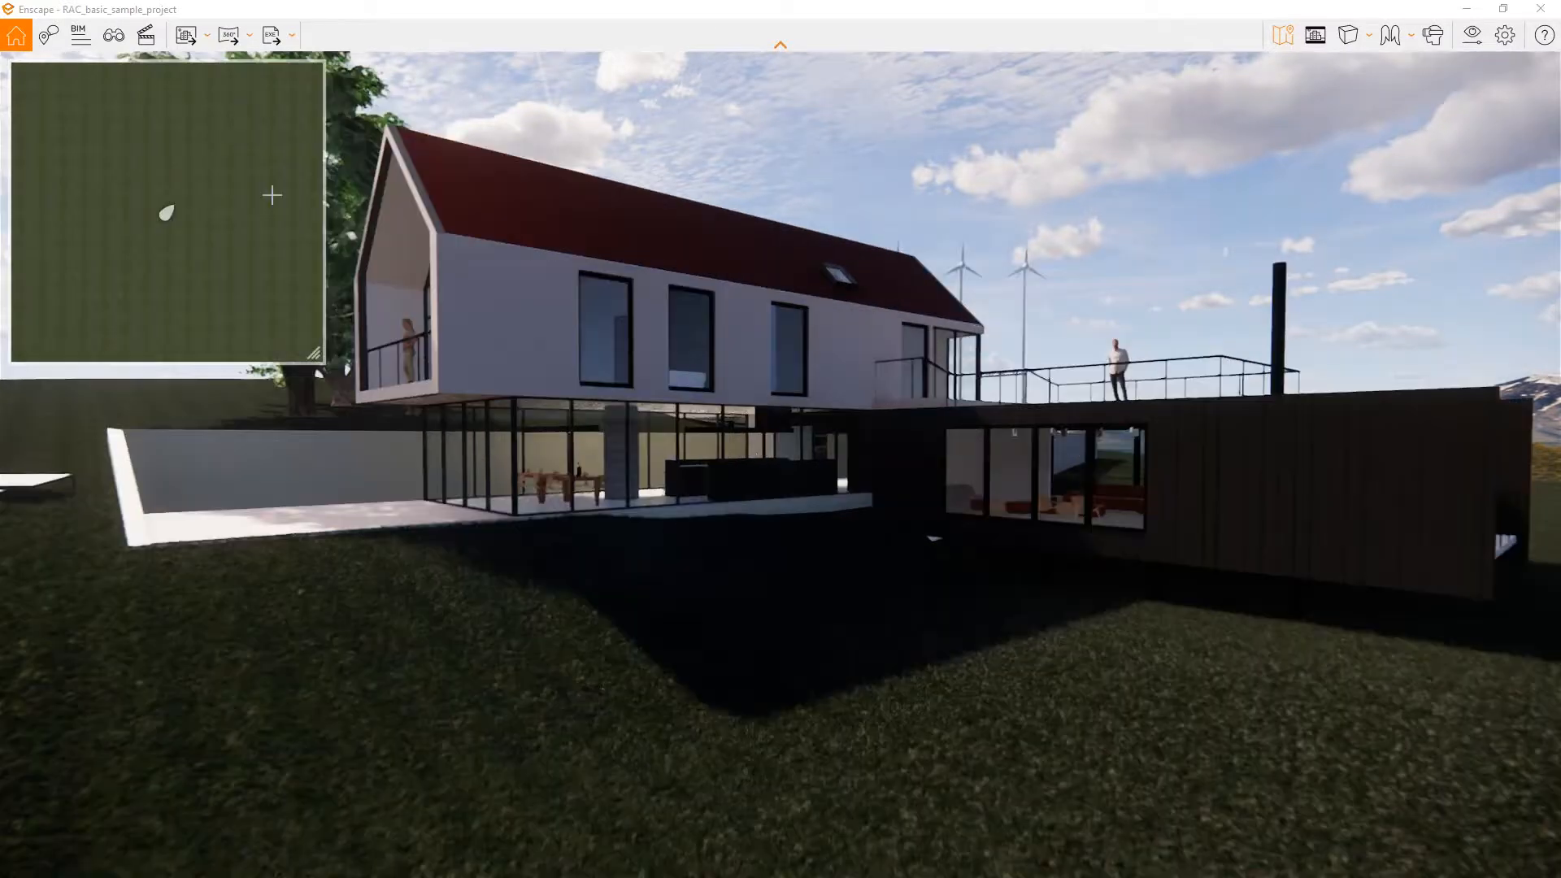
click(275, 208)
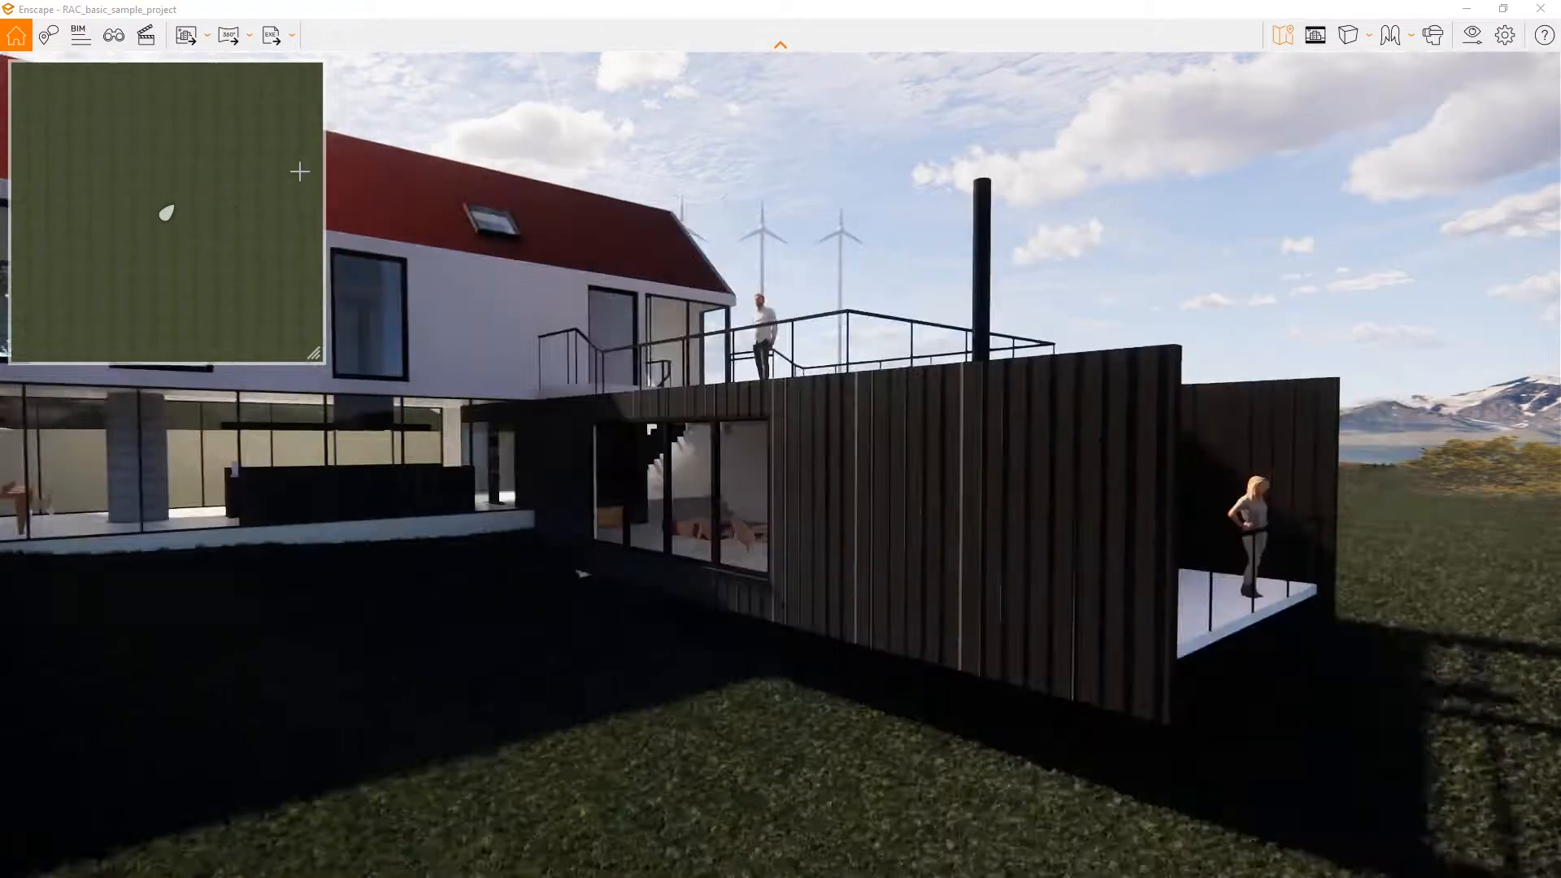
click(300, 170)
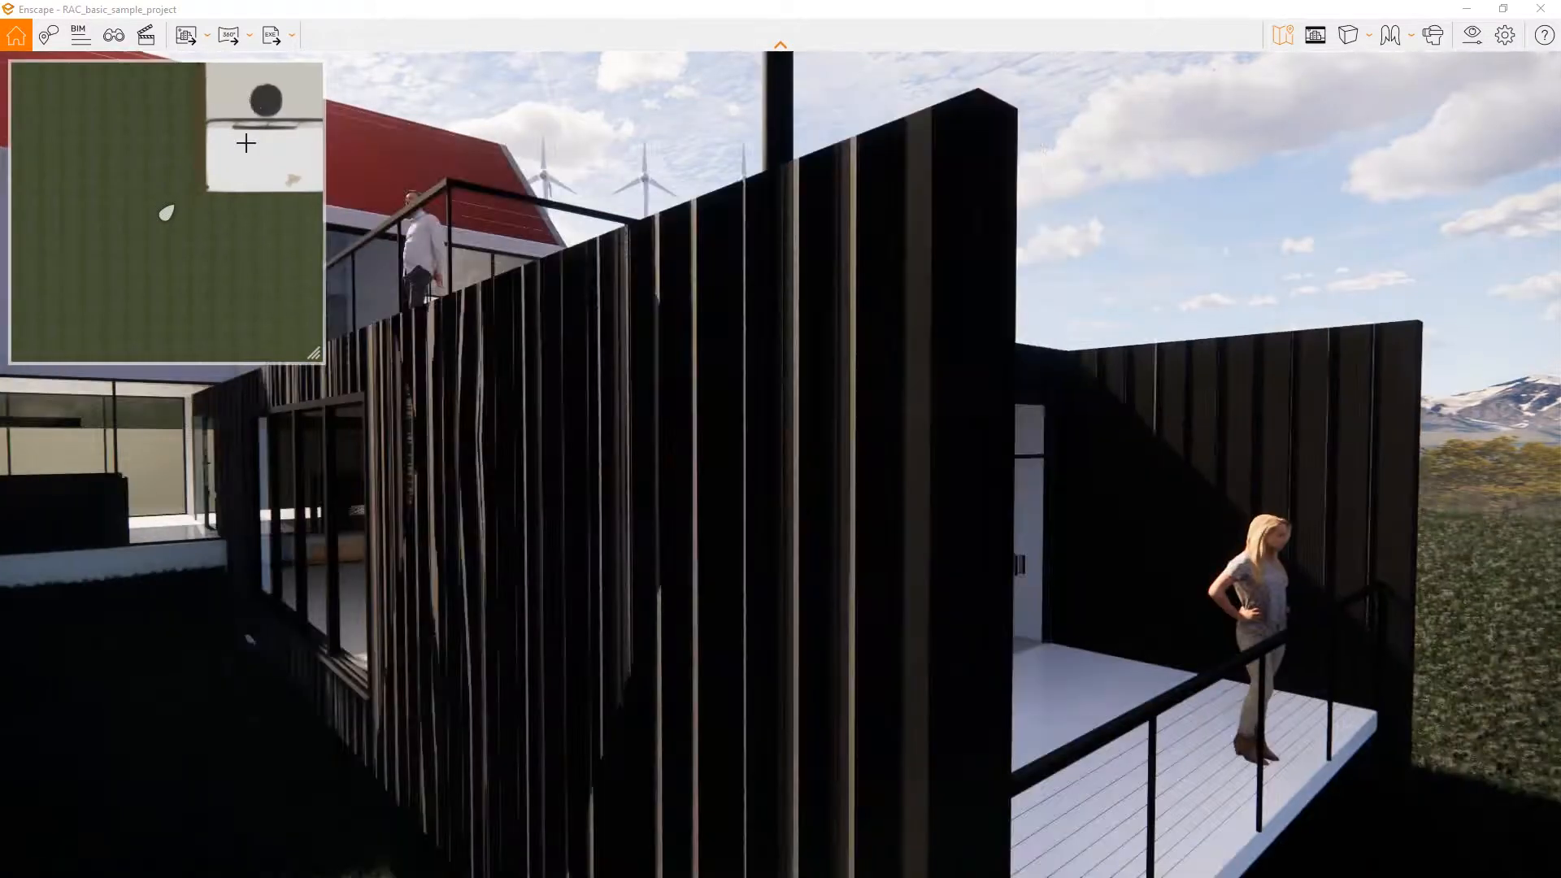
click(244, 141)
click(165, 149)
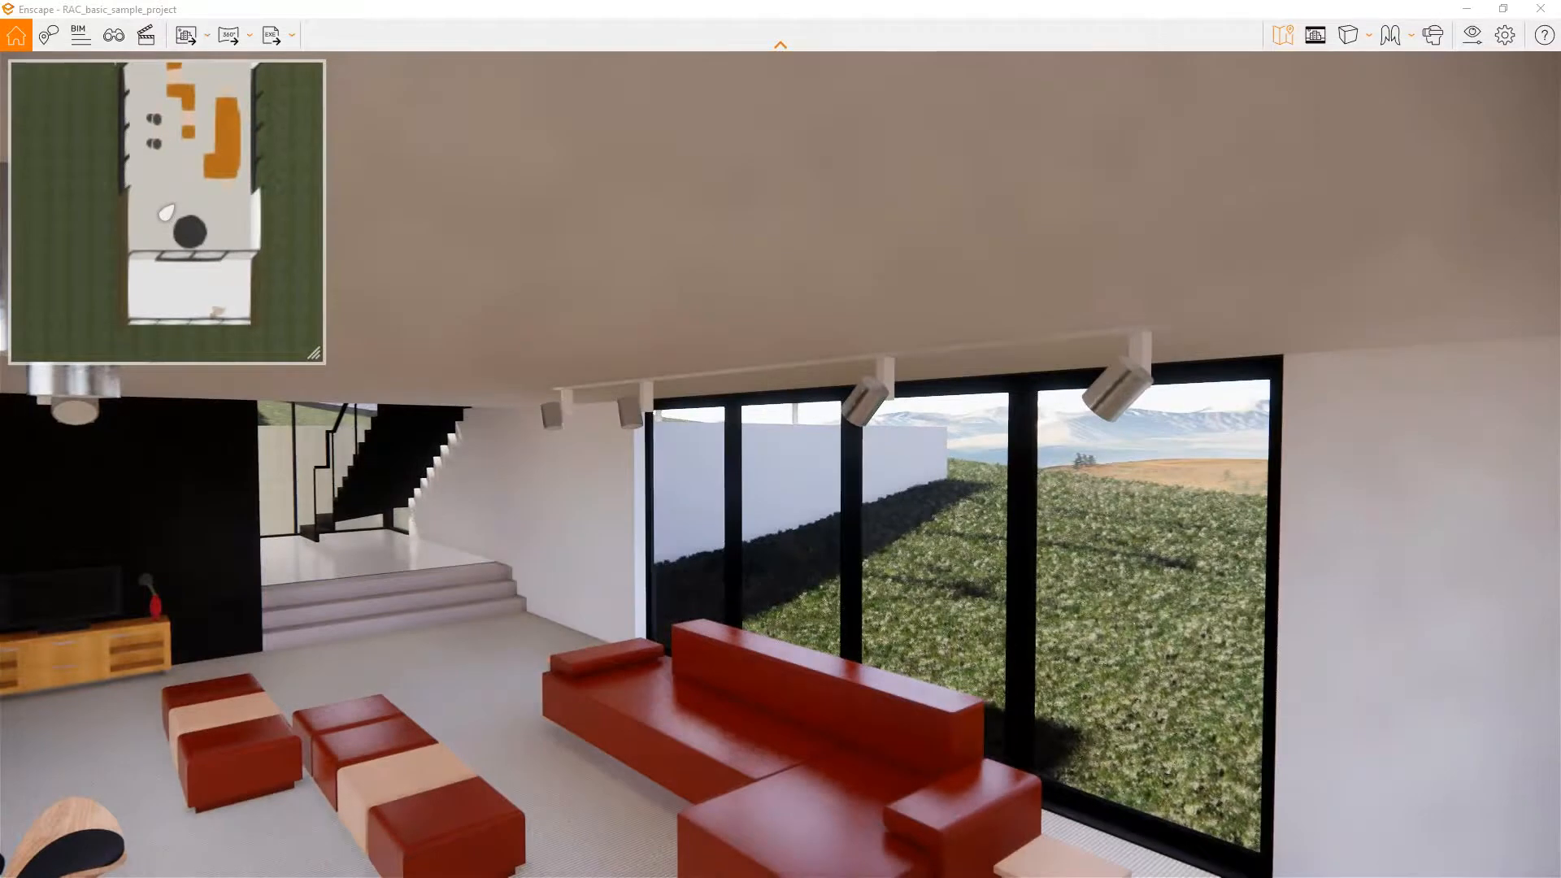
click(1281, 34)
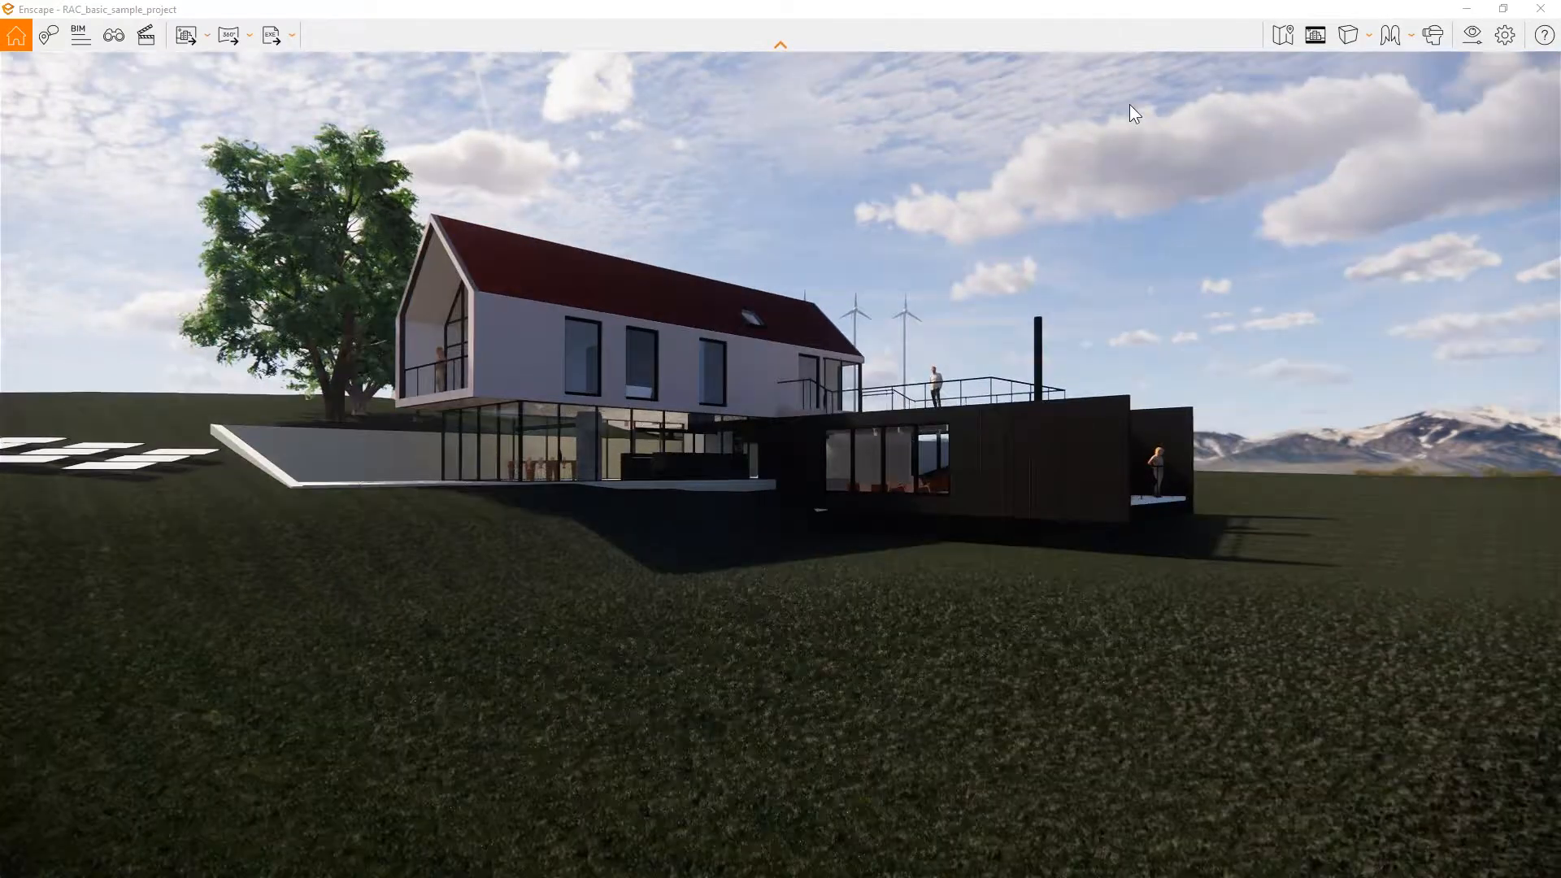
Step: Turn on the safe frame around the exterior view and show the output options in Visual Settings
click(1319, 32)
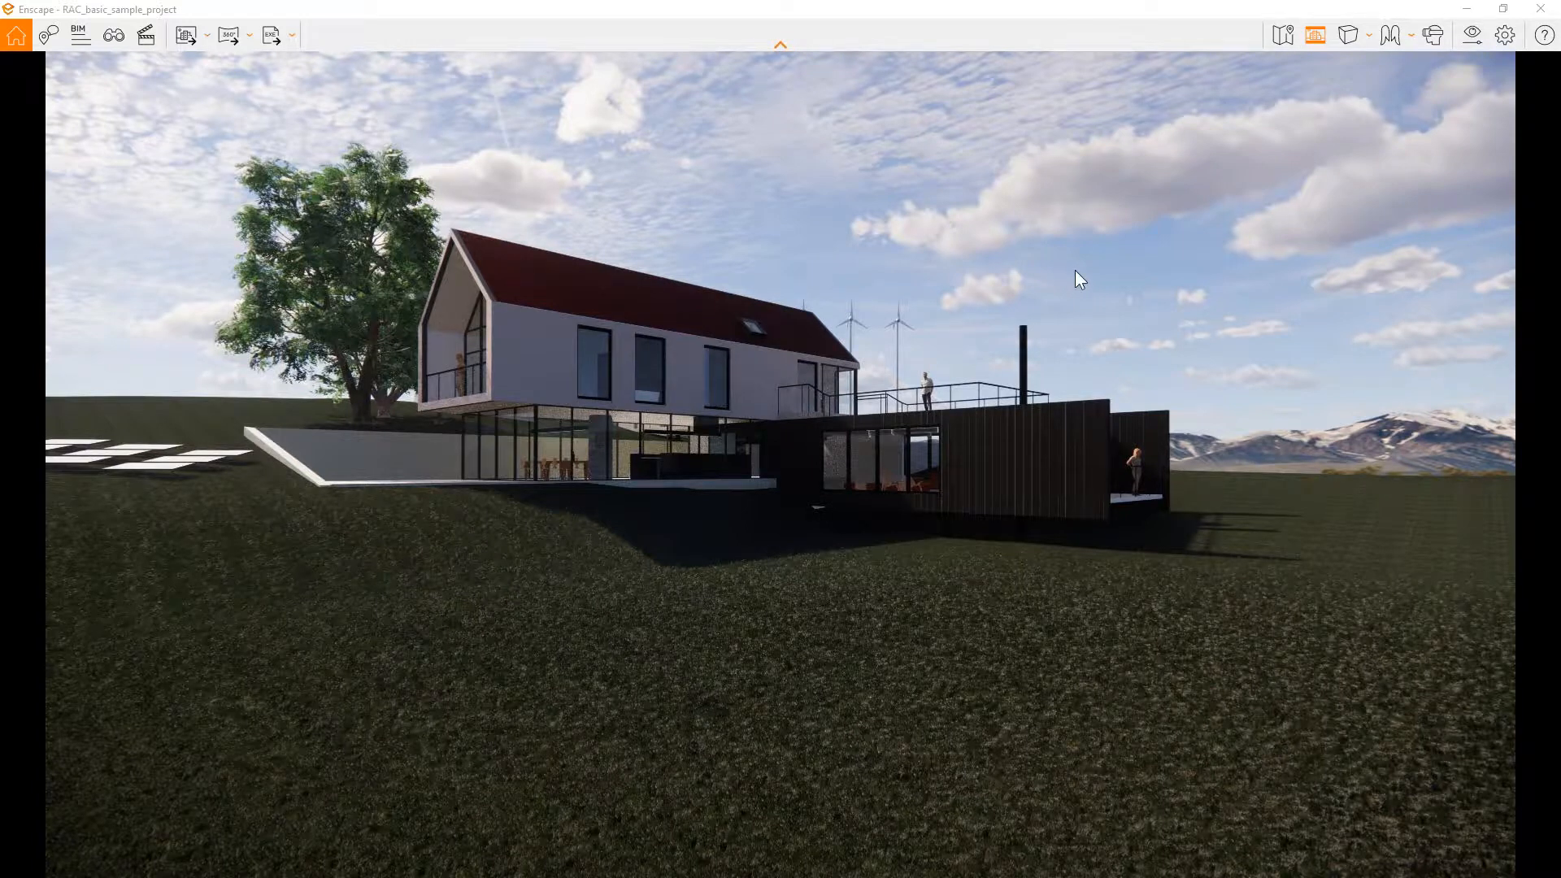
click(1470, 40)
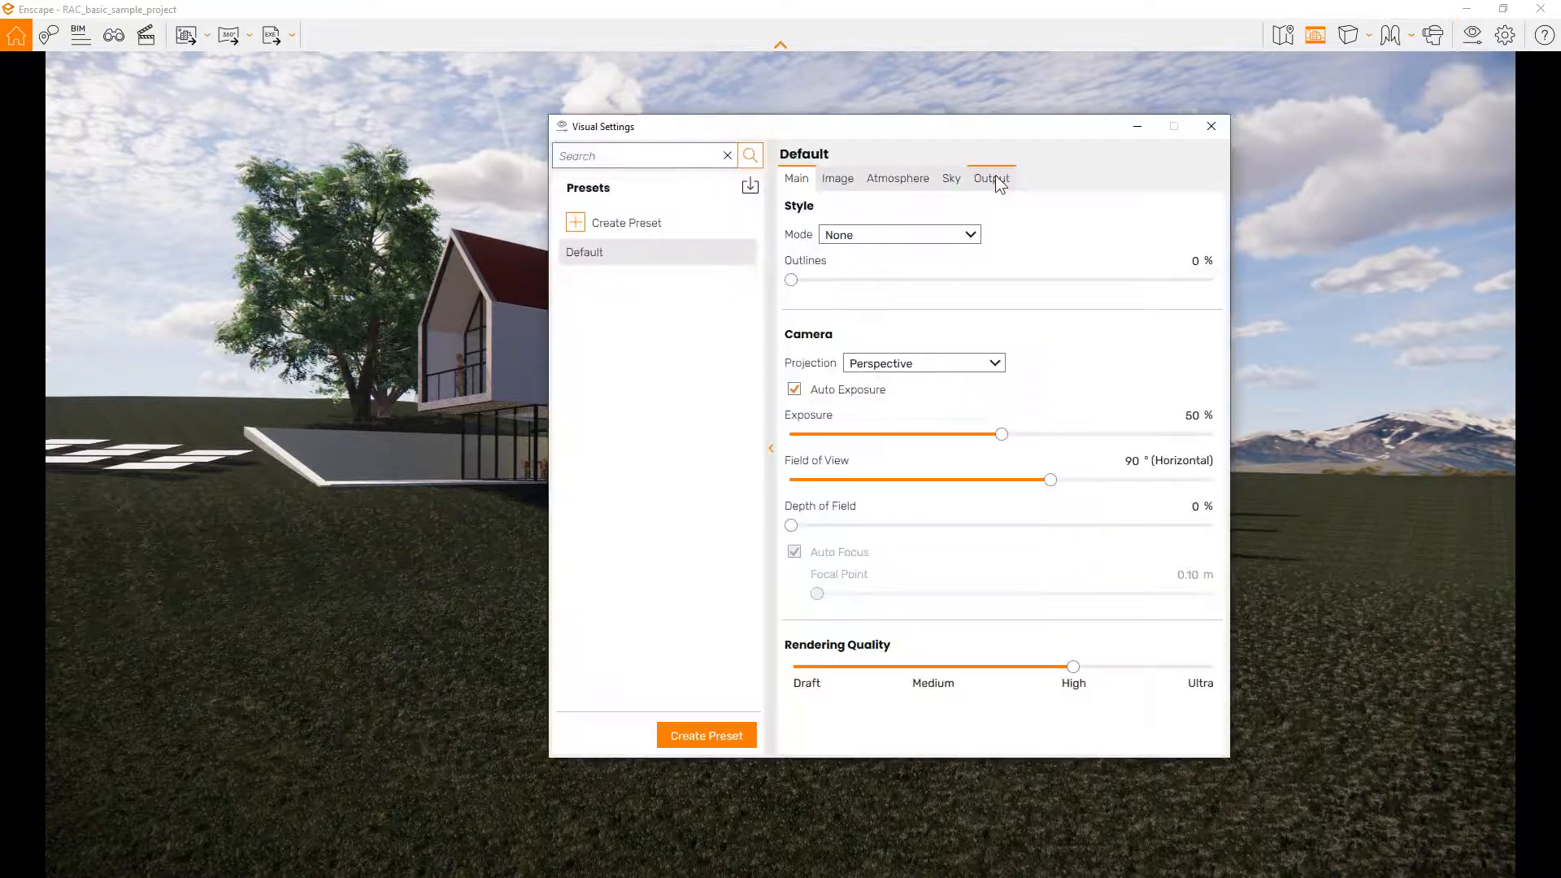
click(995, 175)
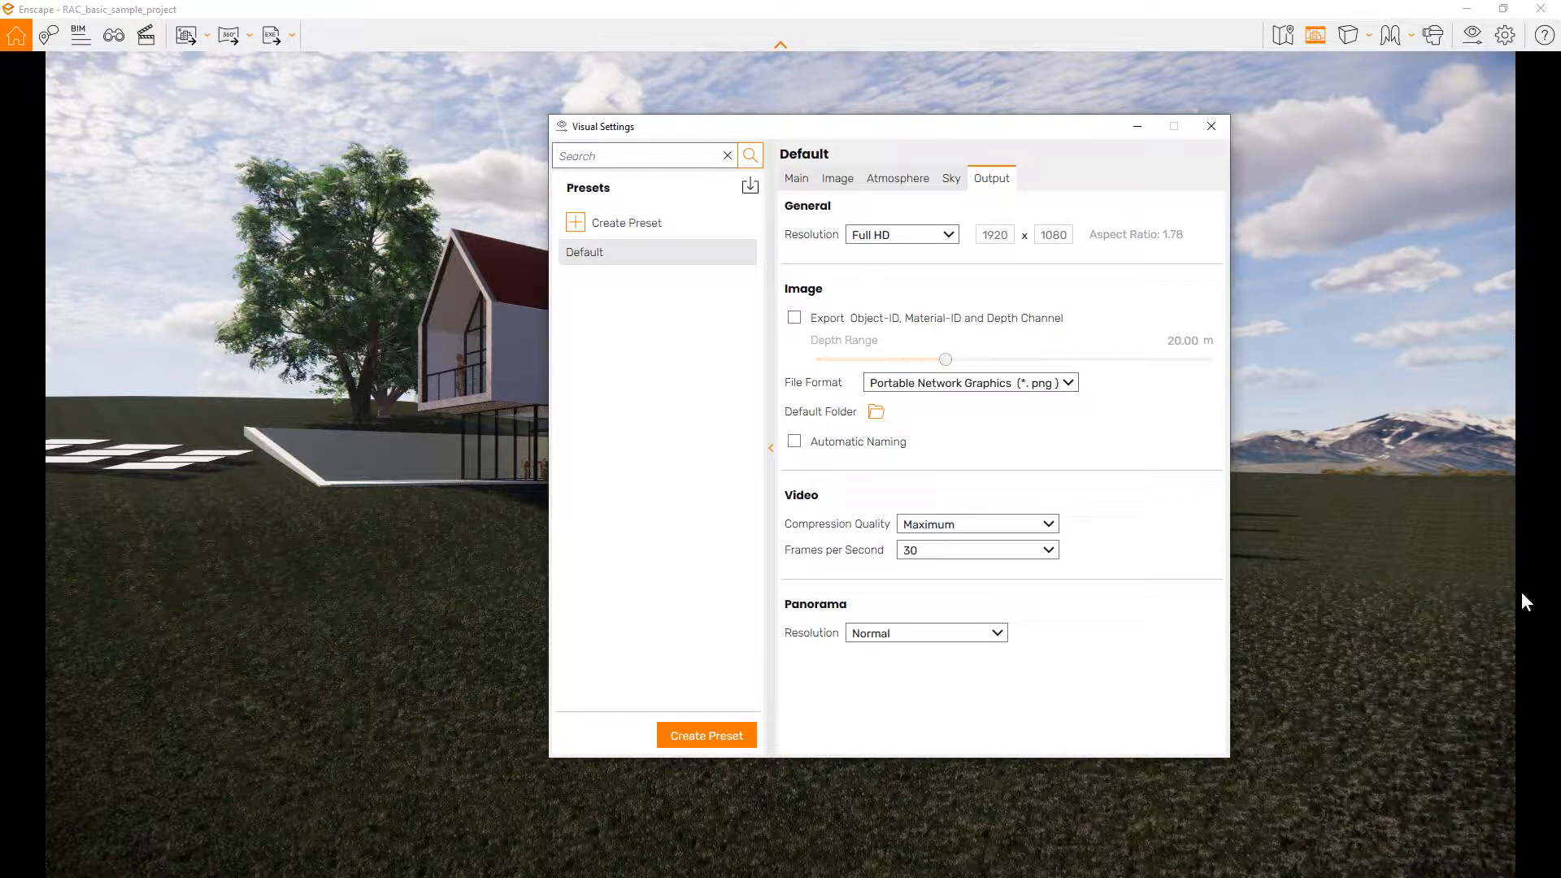
Step: Set a custom output resolution of 1080 x 1080 and view the square safe frame around the house
click(951, 235)
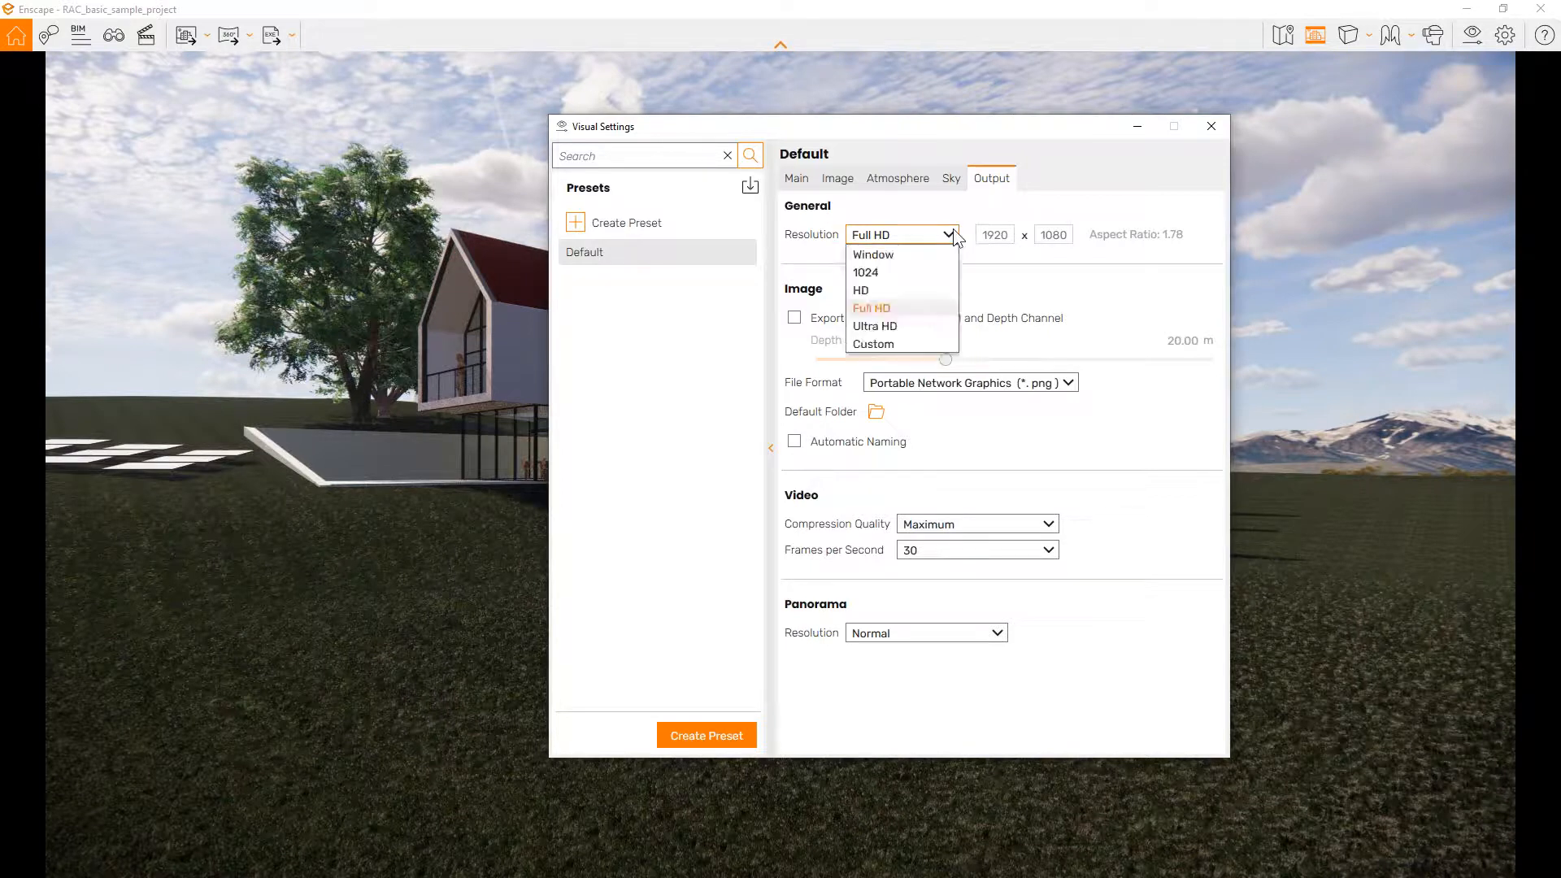
click(911, 343)
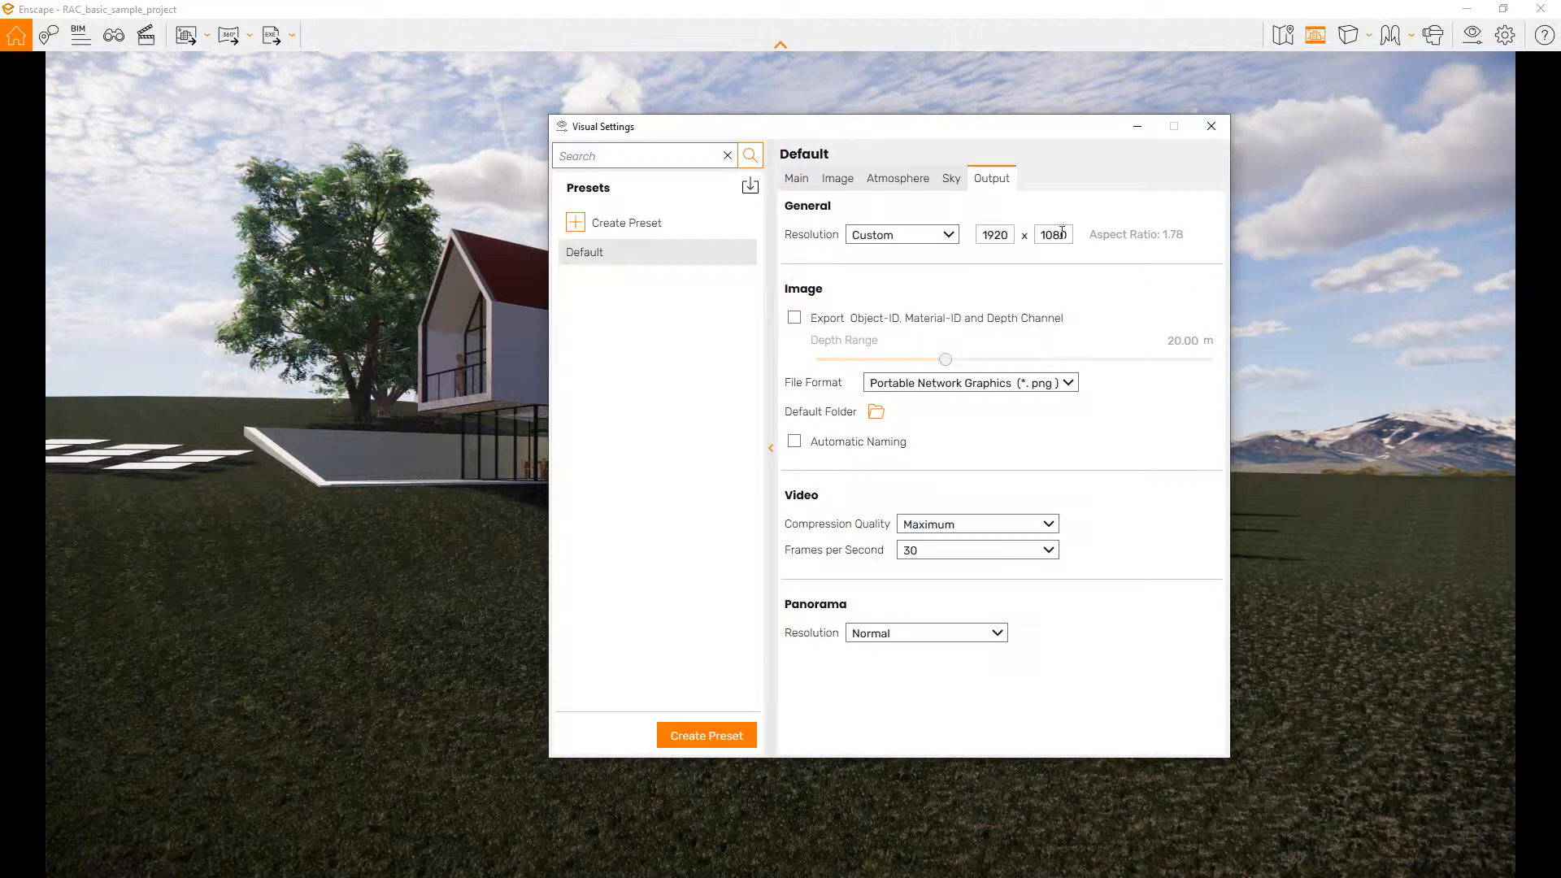
double_click(995, 235)
text(1080)
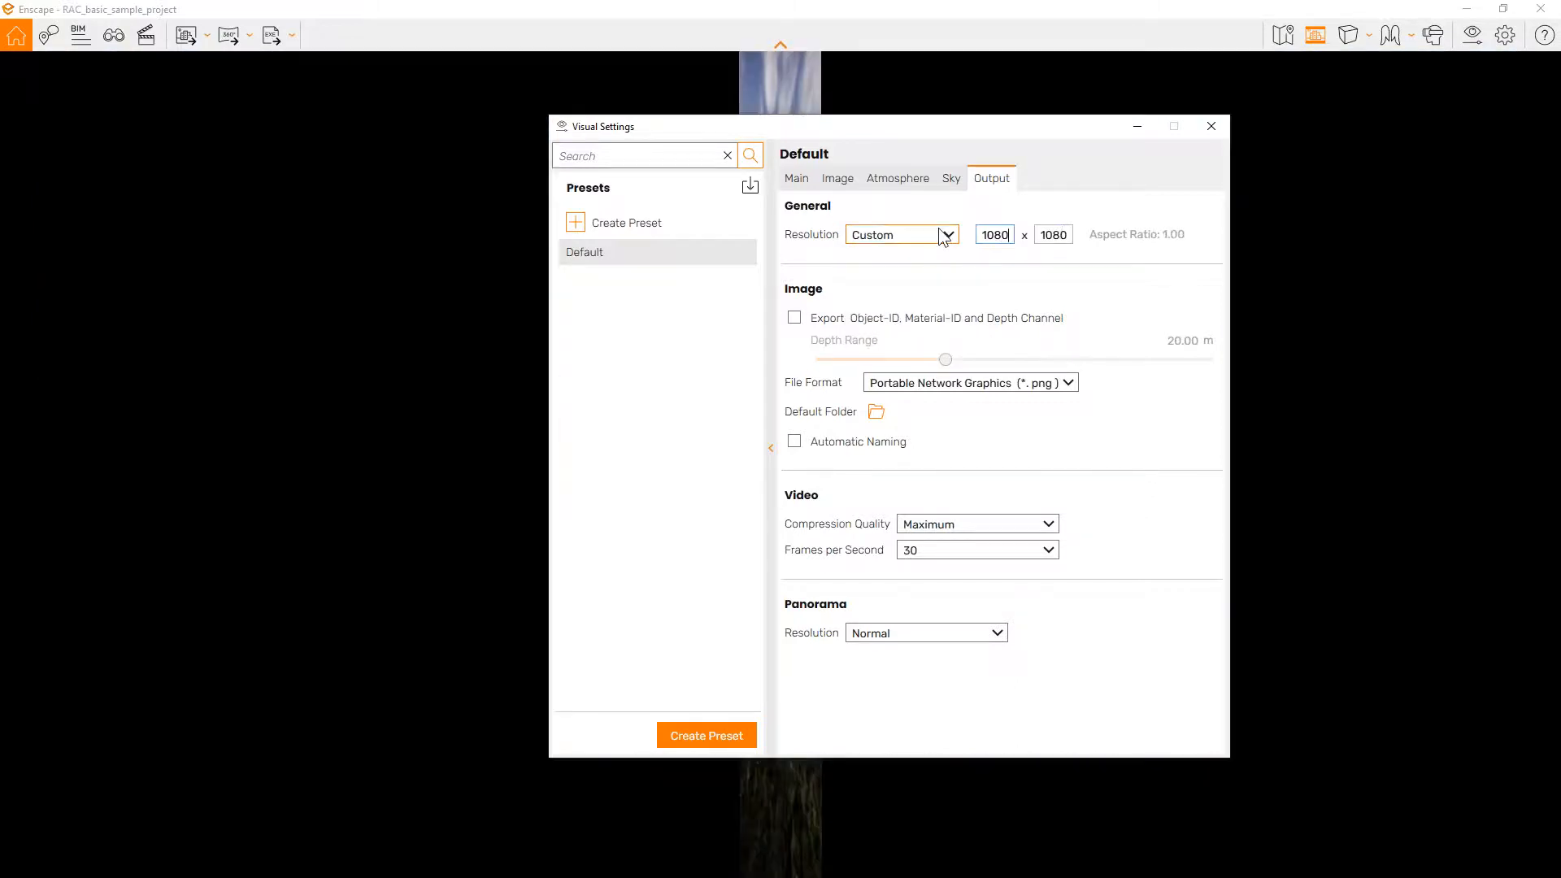
drag(1016, 126, 1354, 400)
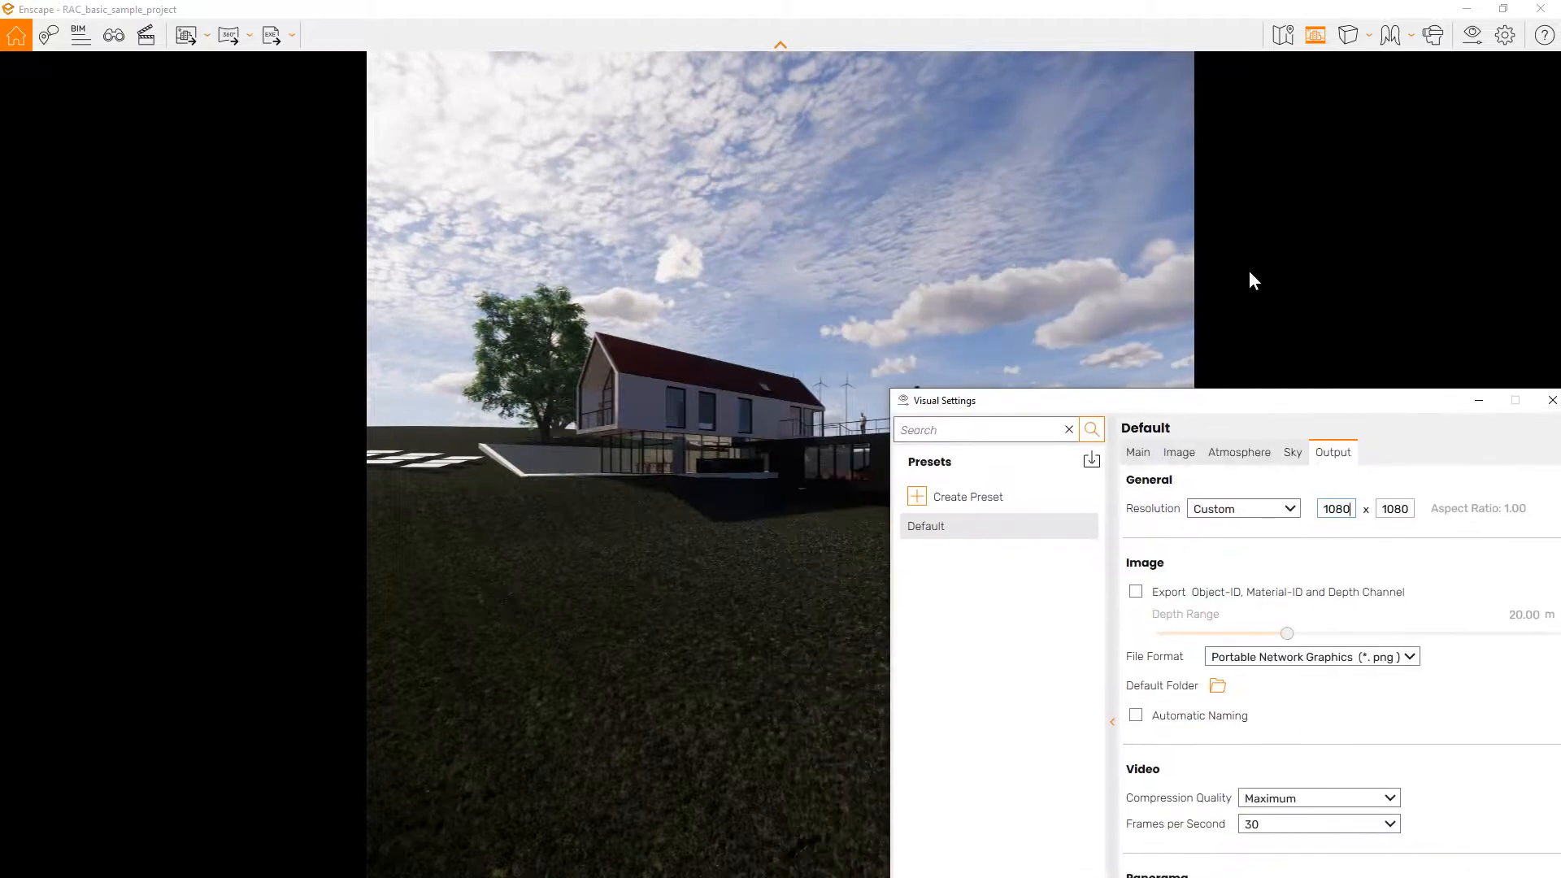
right_drag(711, 370, 637, 449)
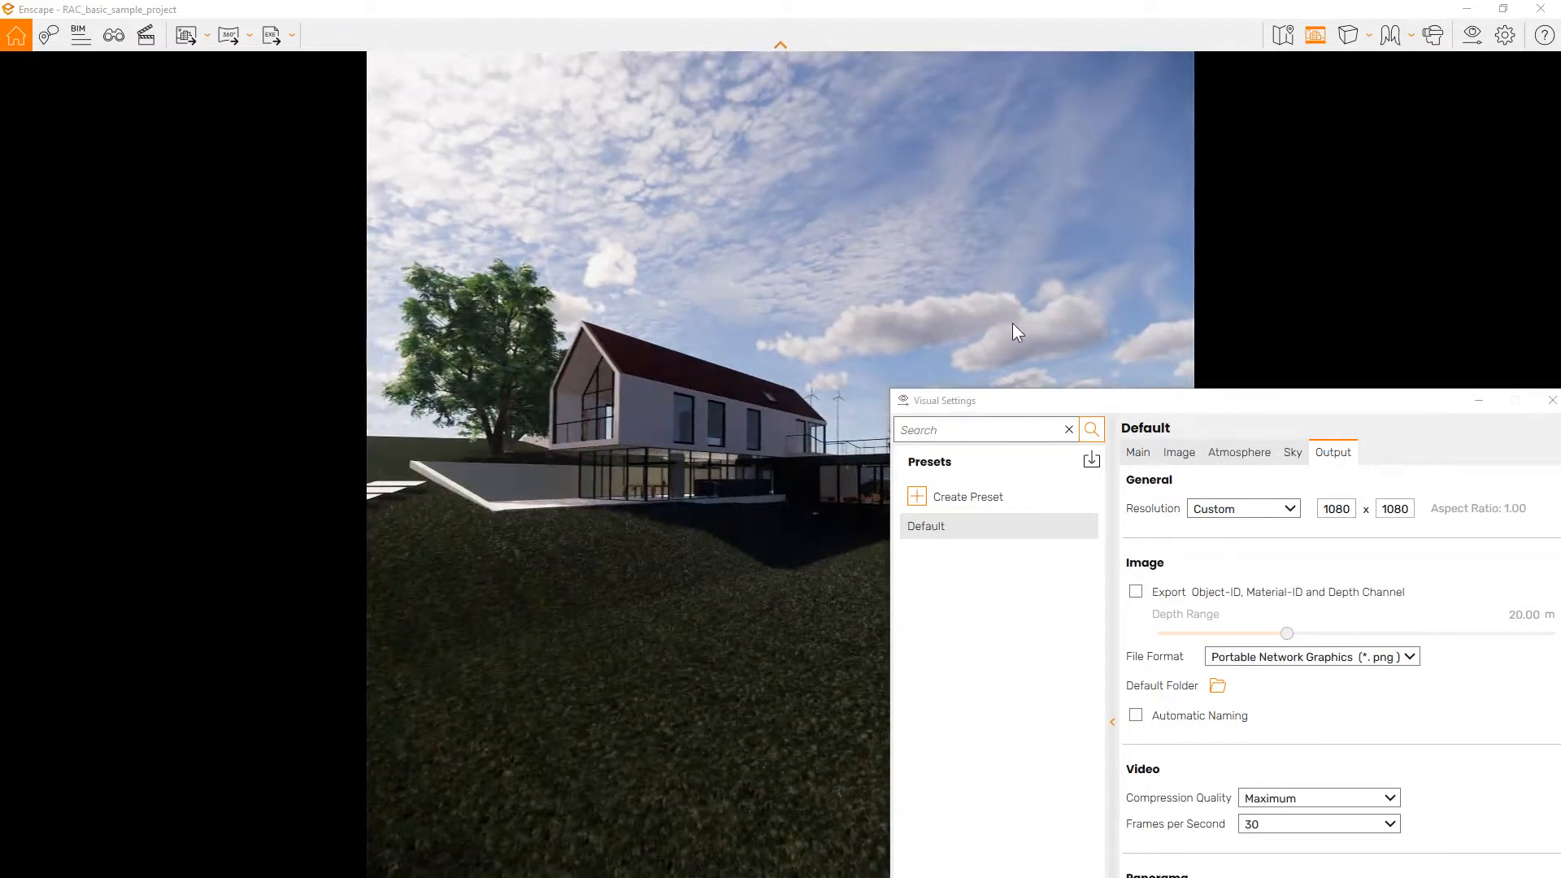
Step: Collapse the preset list, set the output resolution to Full HD, close Visual Settings and turn off the safe frame
drag(1072, 396, 669, 171)
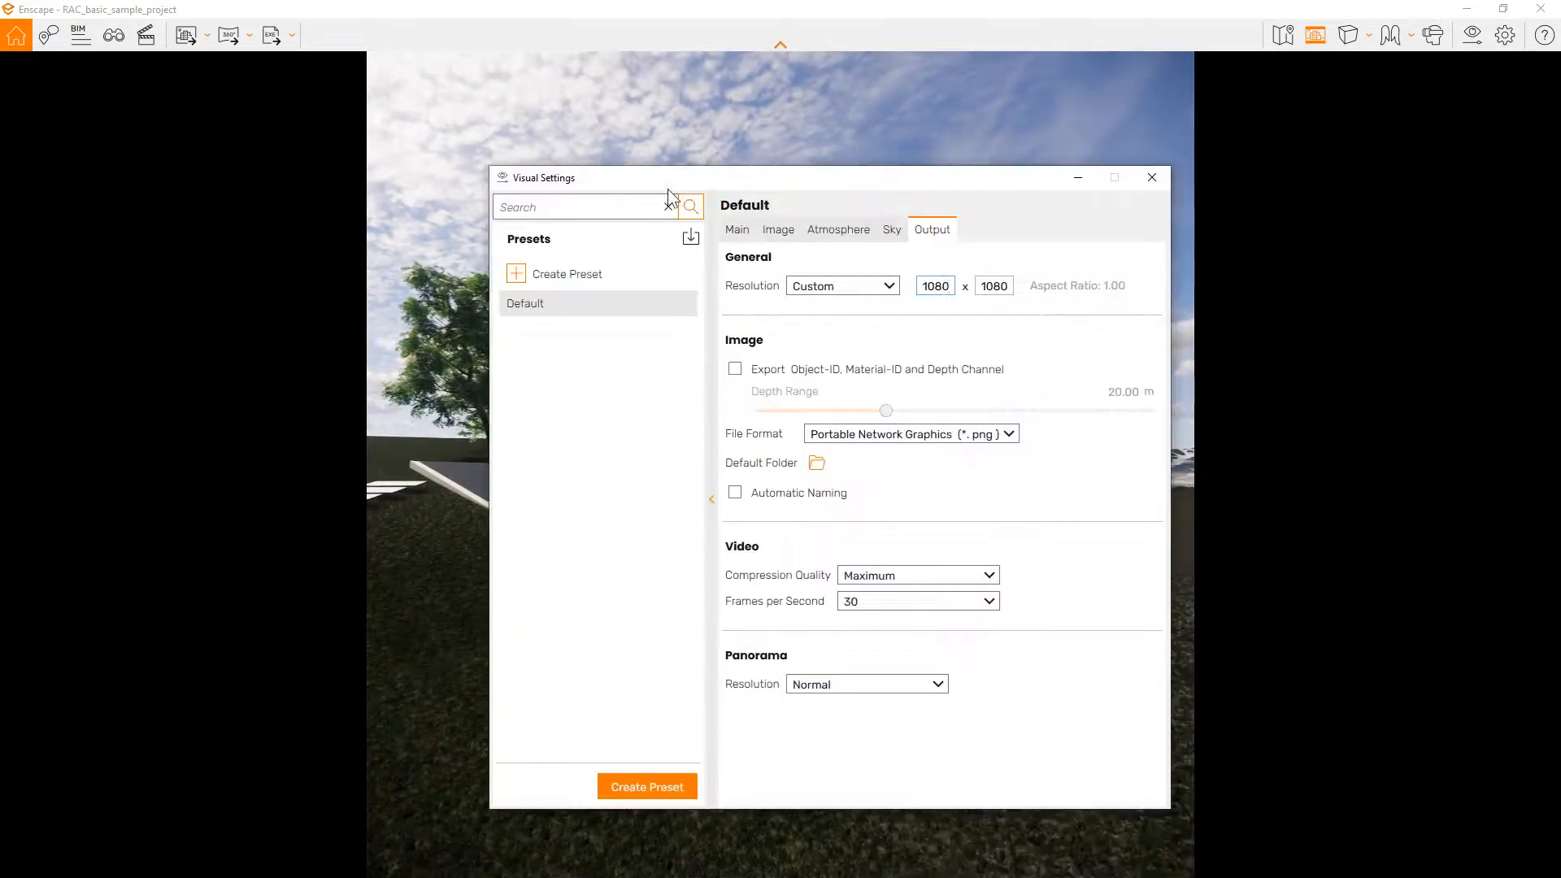
click(711, 499)
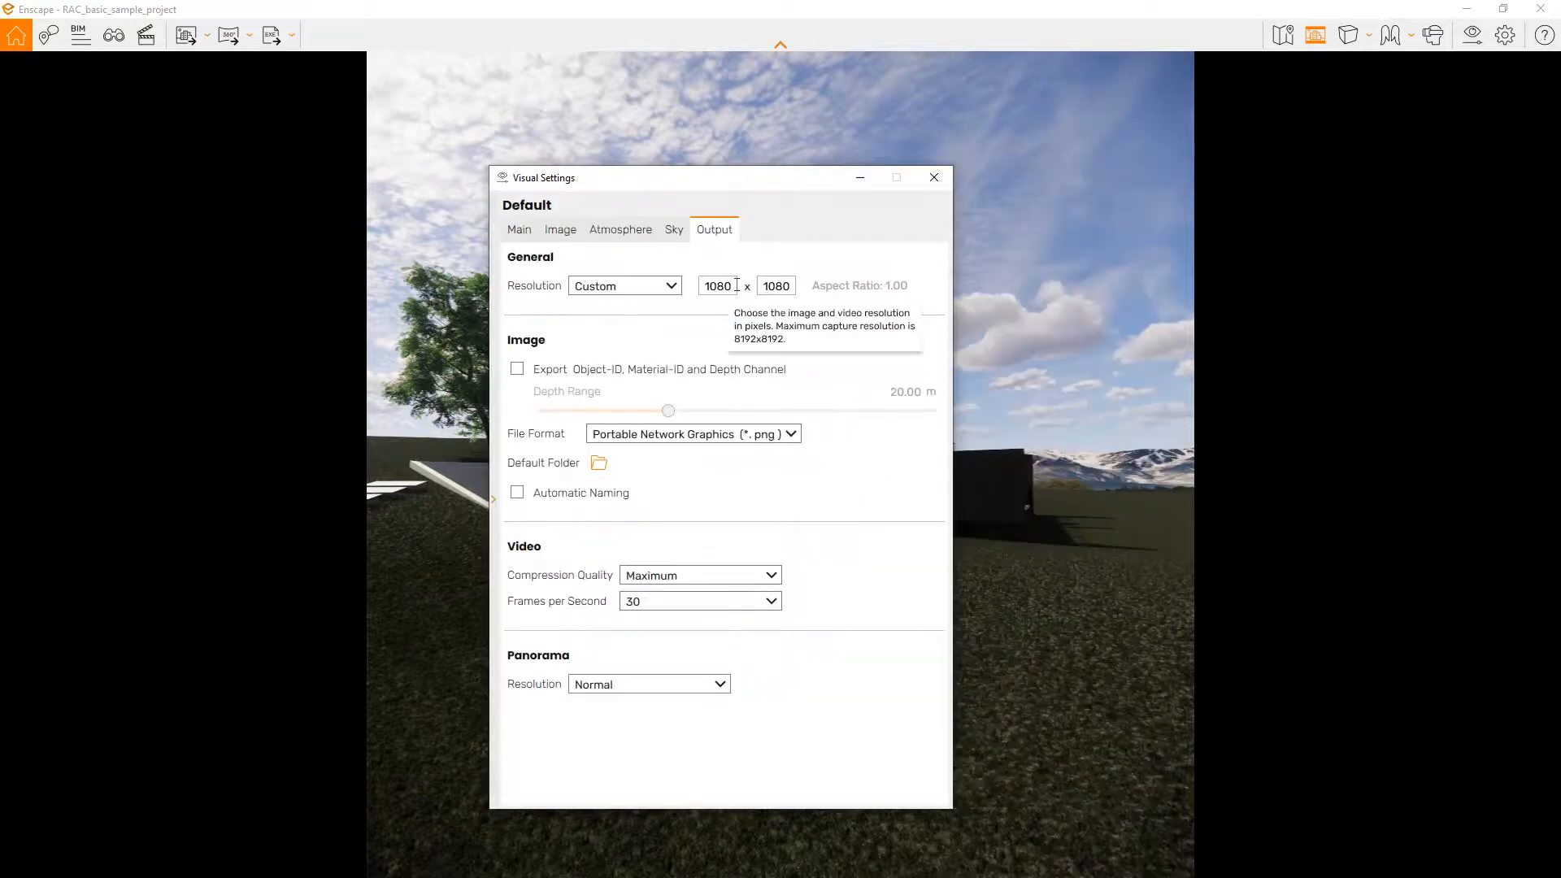
click(671, 285)
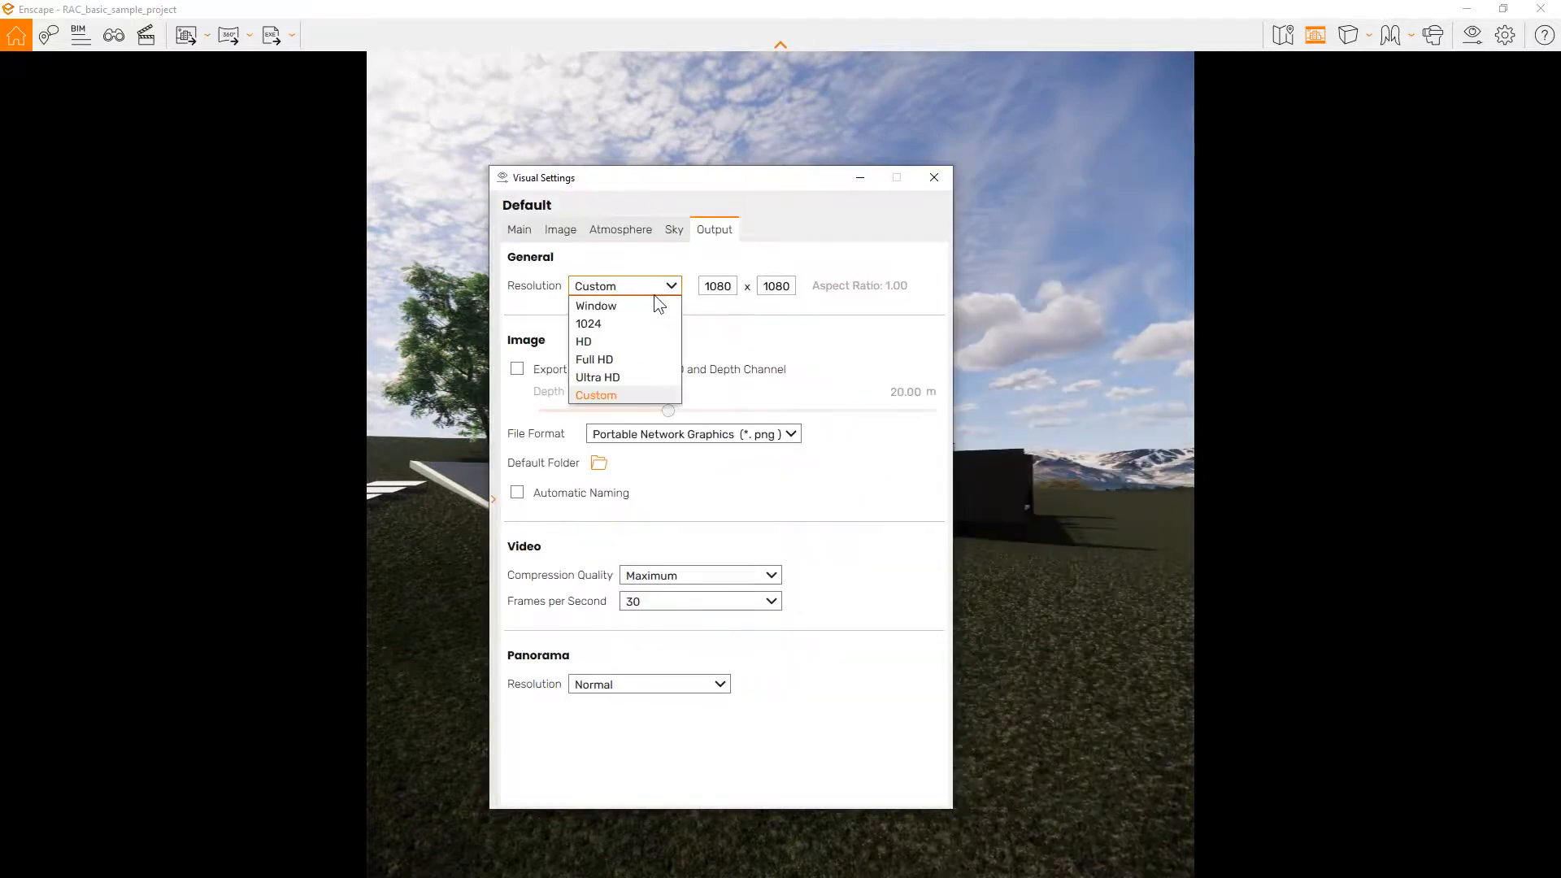
click(634, 361)
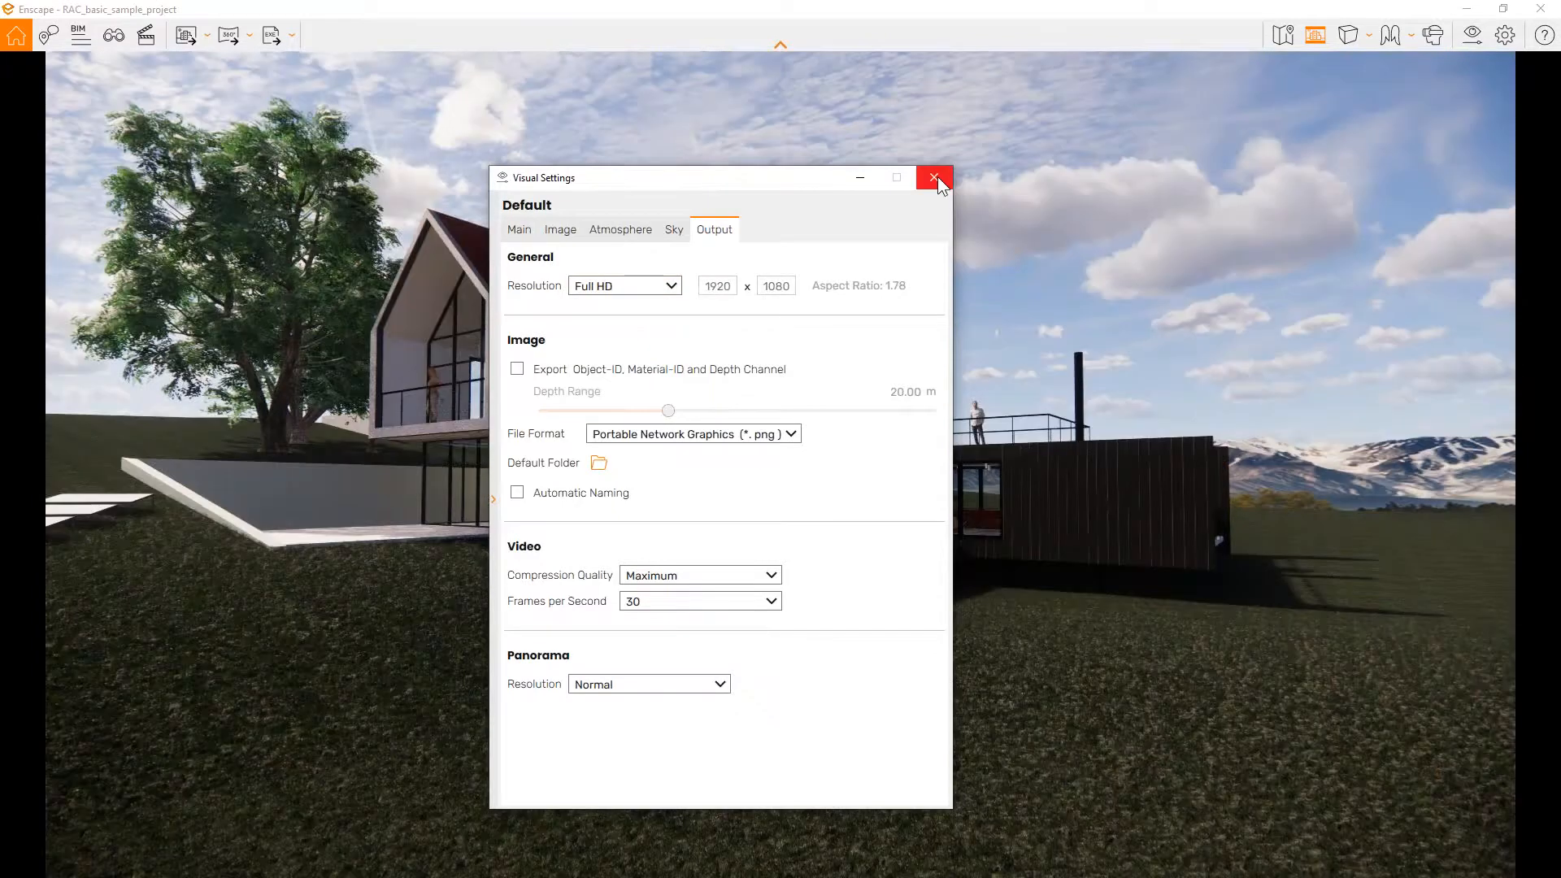
click(934, 177)
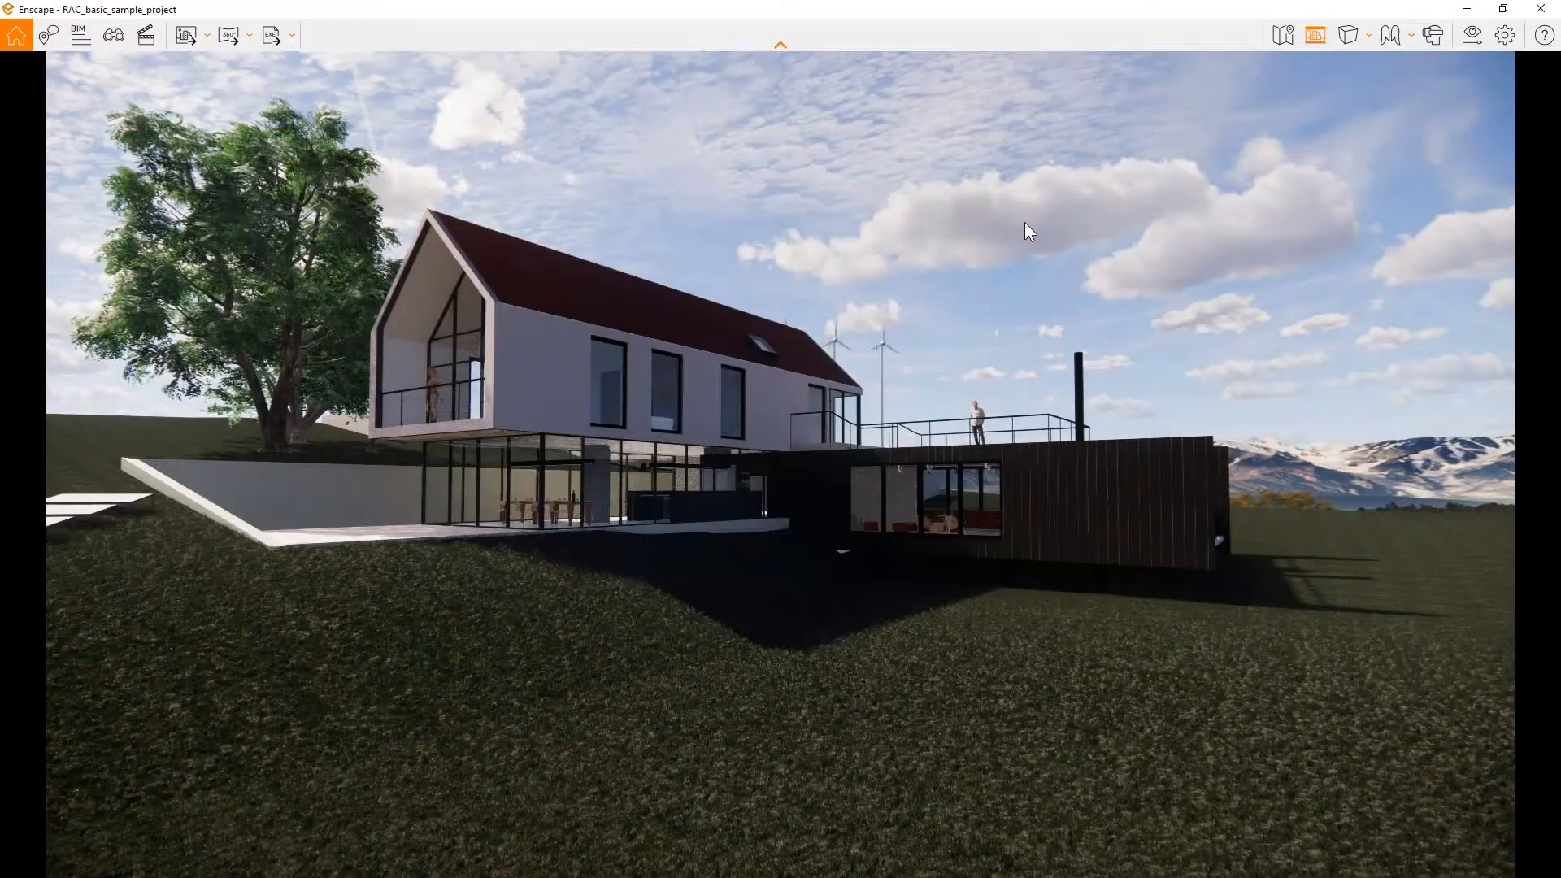
click(1315, 38)
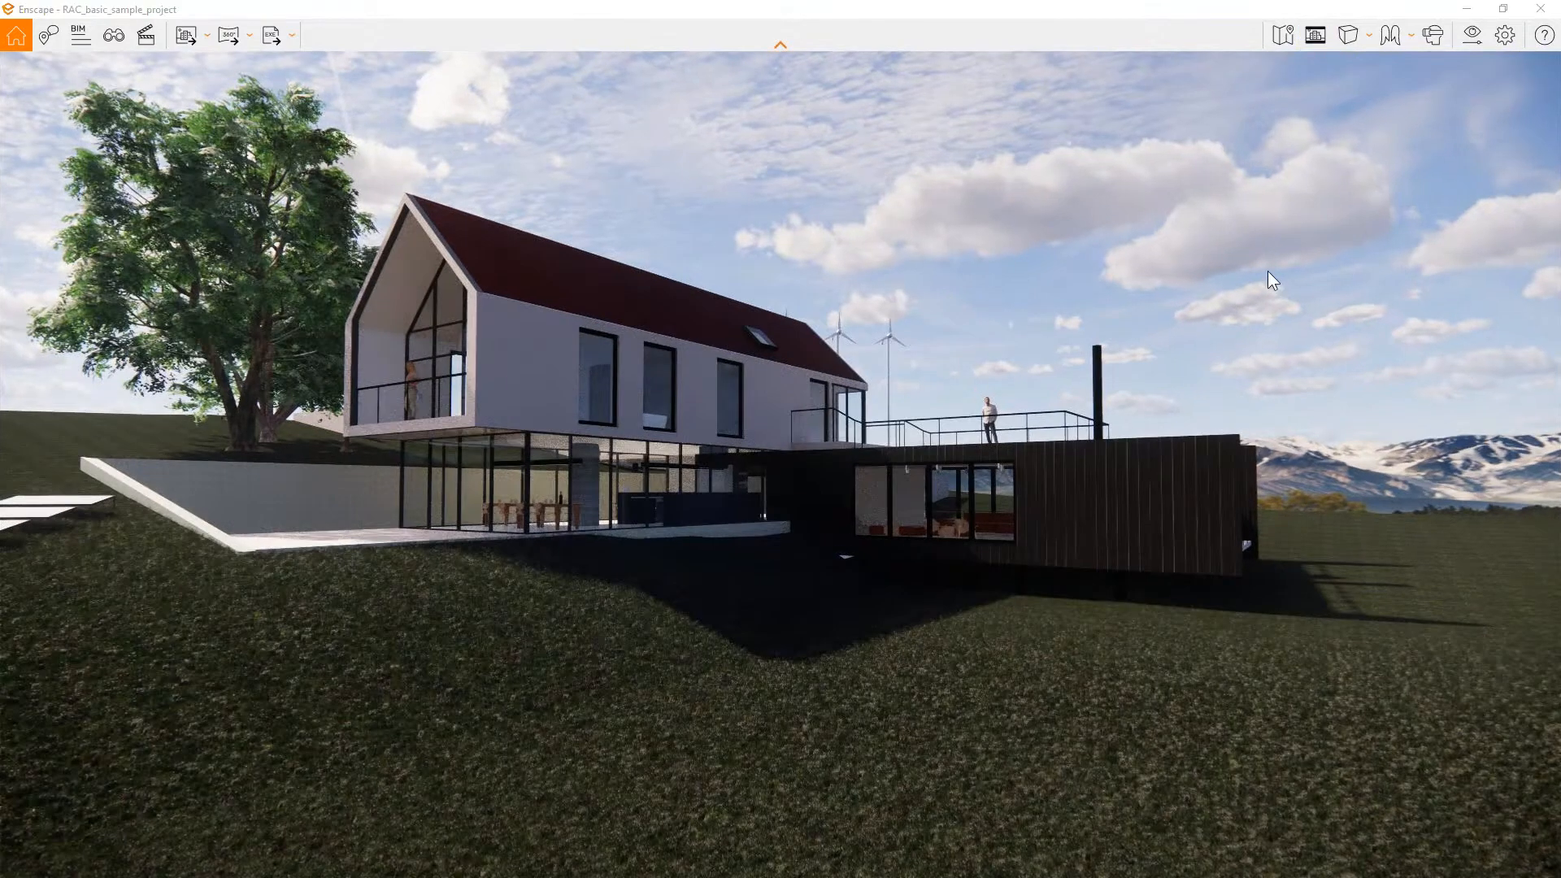
Step: Switch to orthographic projection and view the house in the preset top, back, front, left and right views
click(1369, 42)
click(1364, 41)
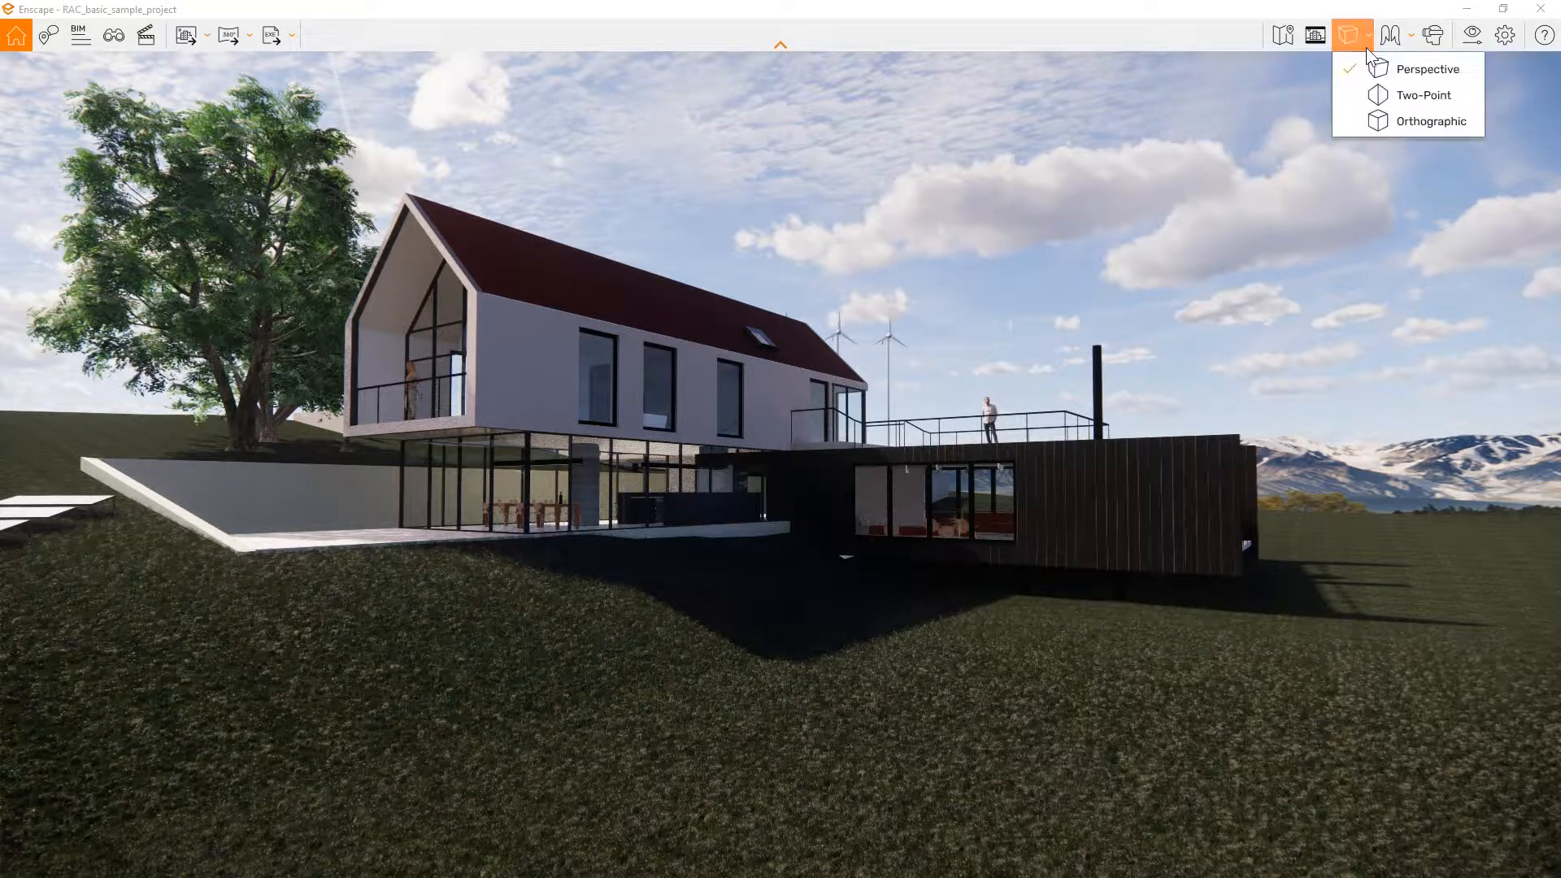
click(1392, 120)
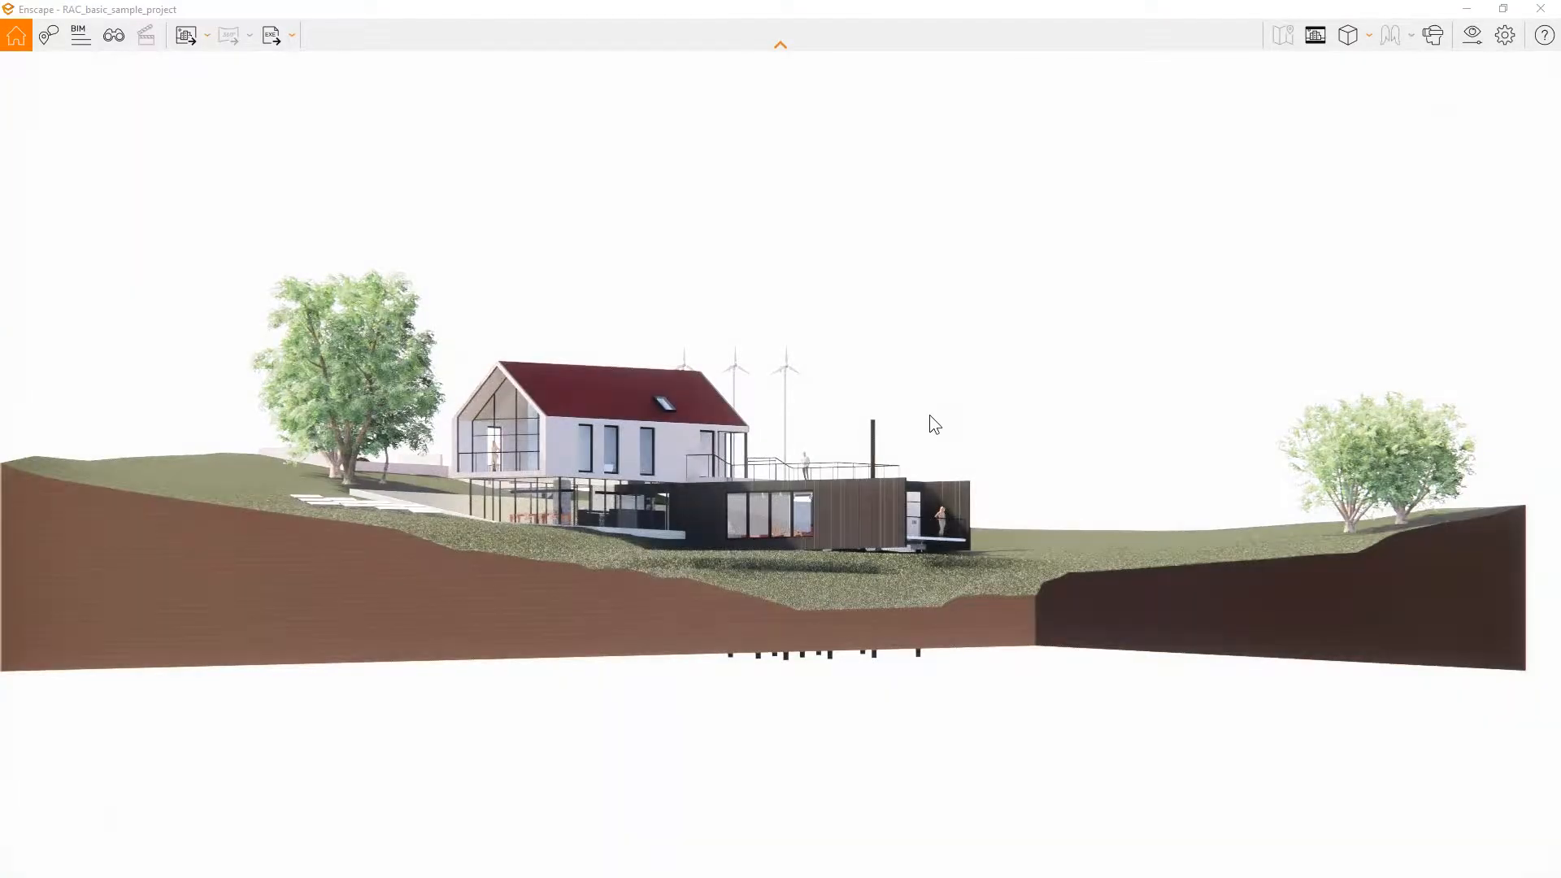
key(KP_5)
key(KP_8)
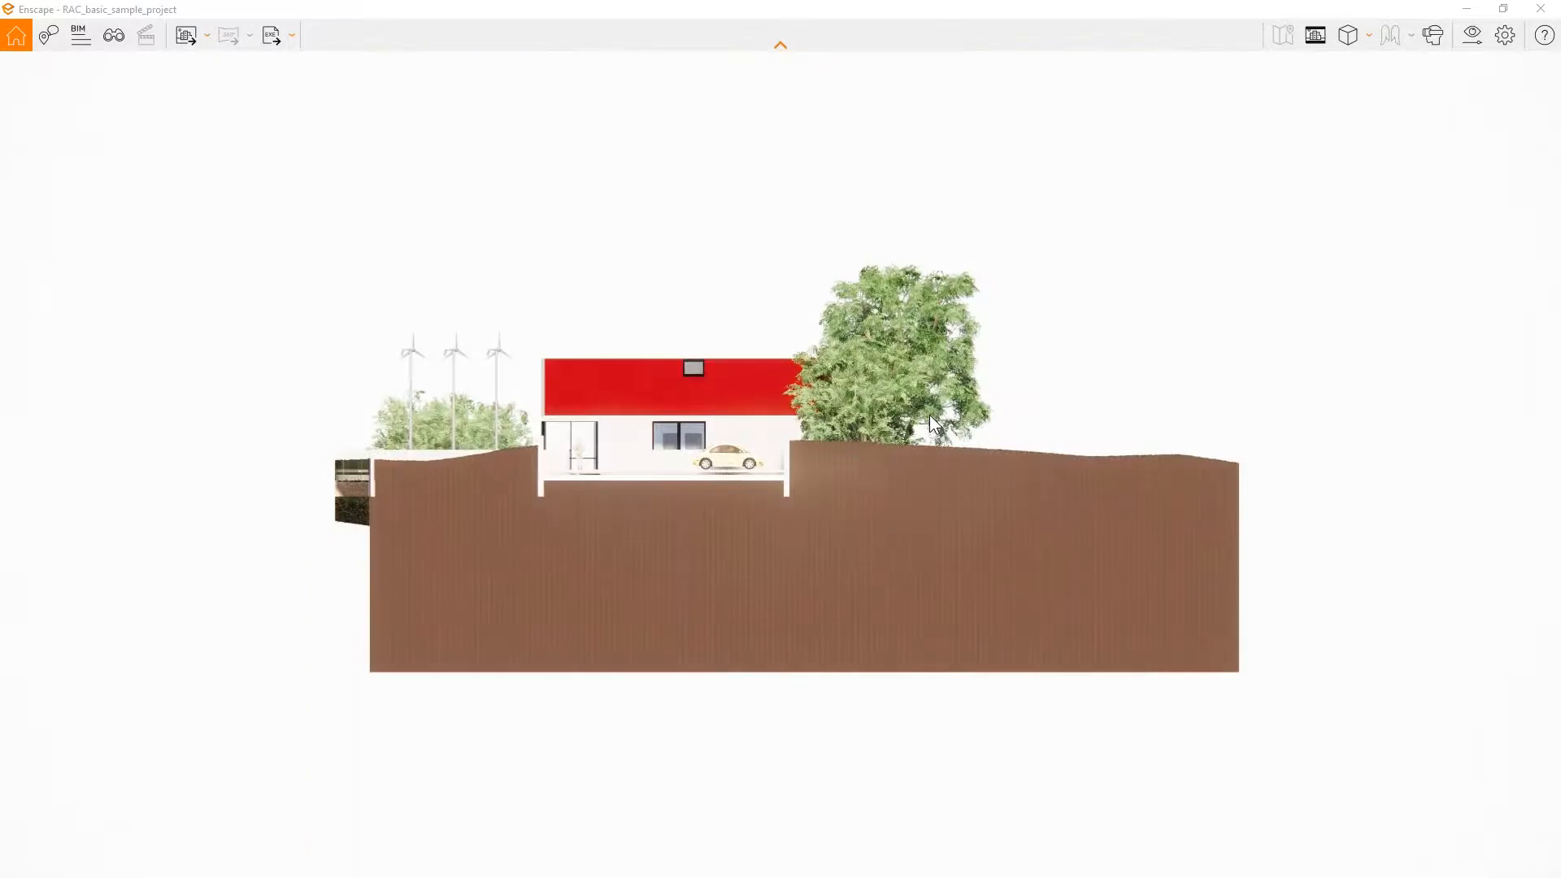
key(KP_2)
key(KP_4)
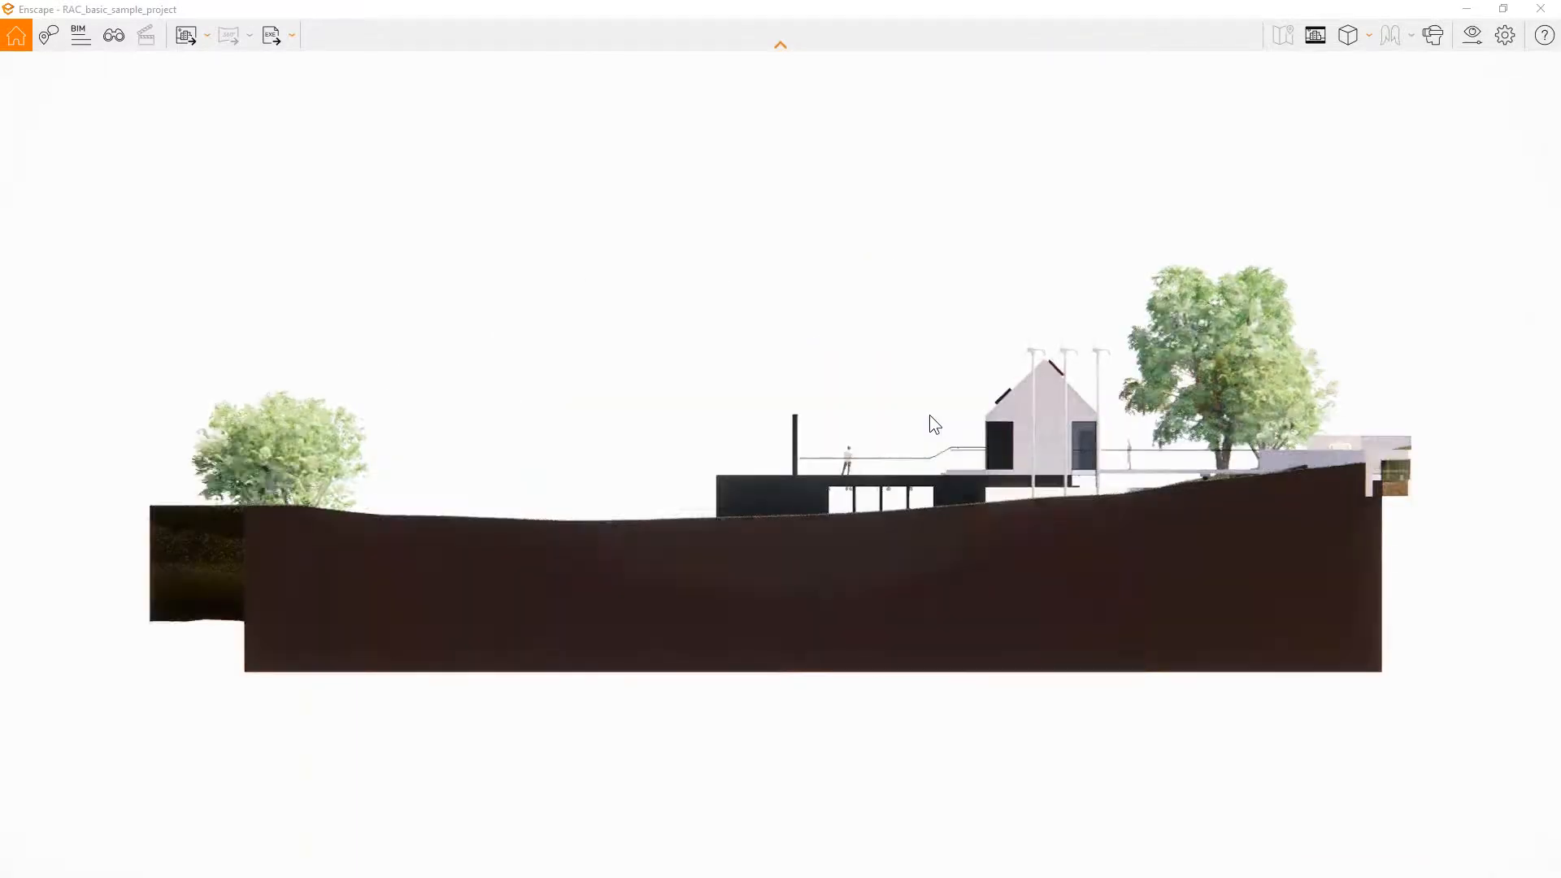
key(KP_6)
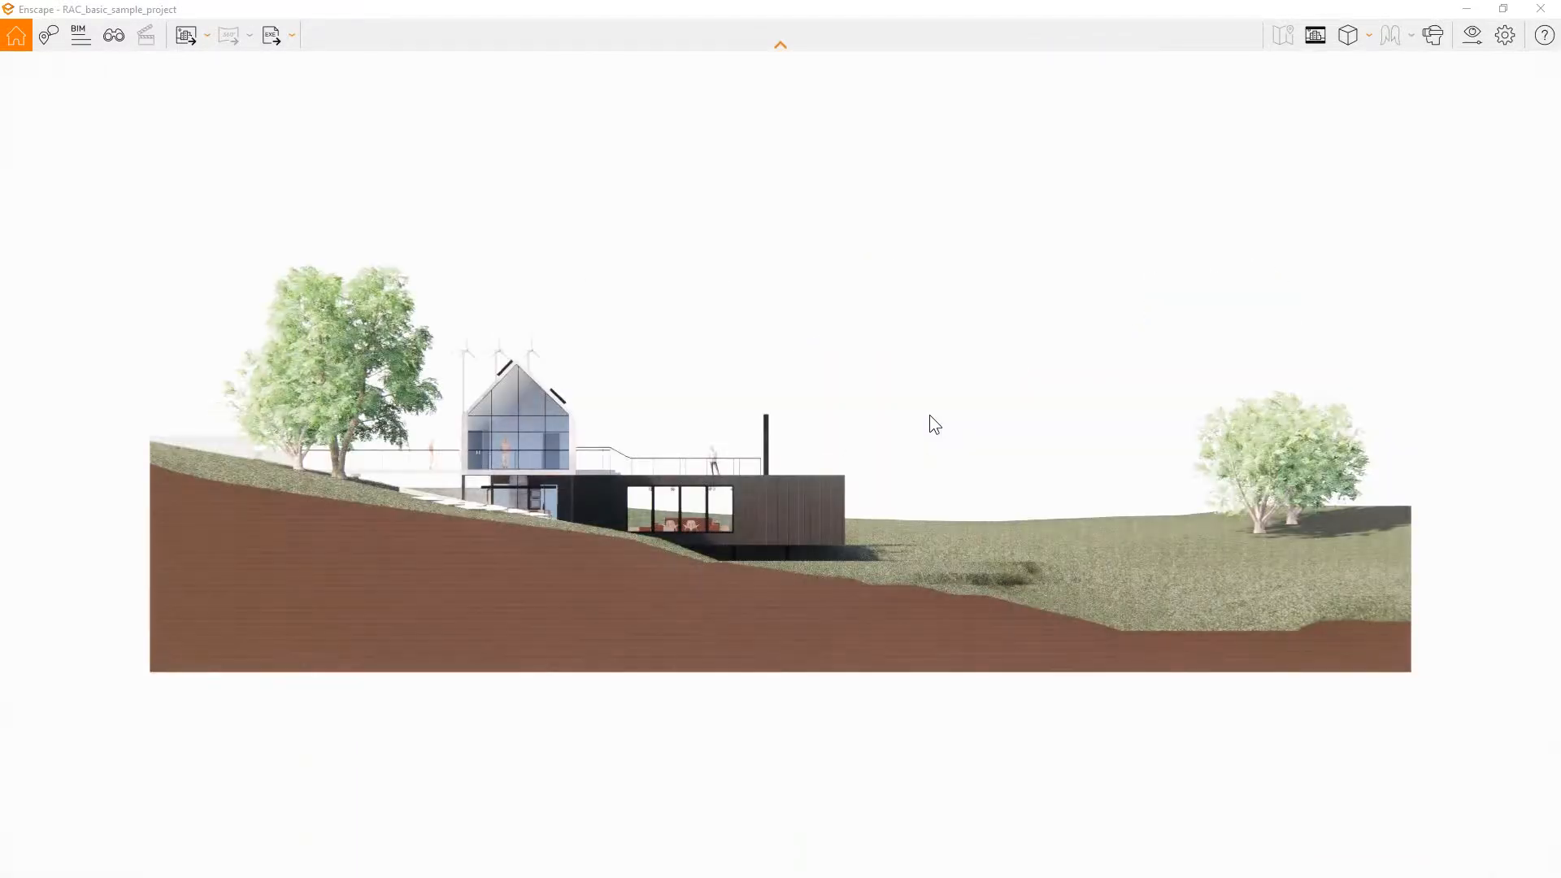
Step: Switch the projection to Perspective and turn the view to the glazed gable end of the house
click(1367, 39)
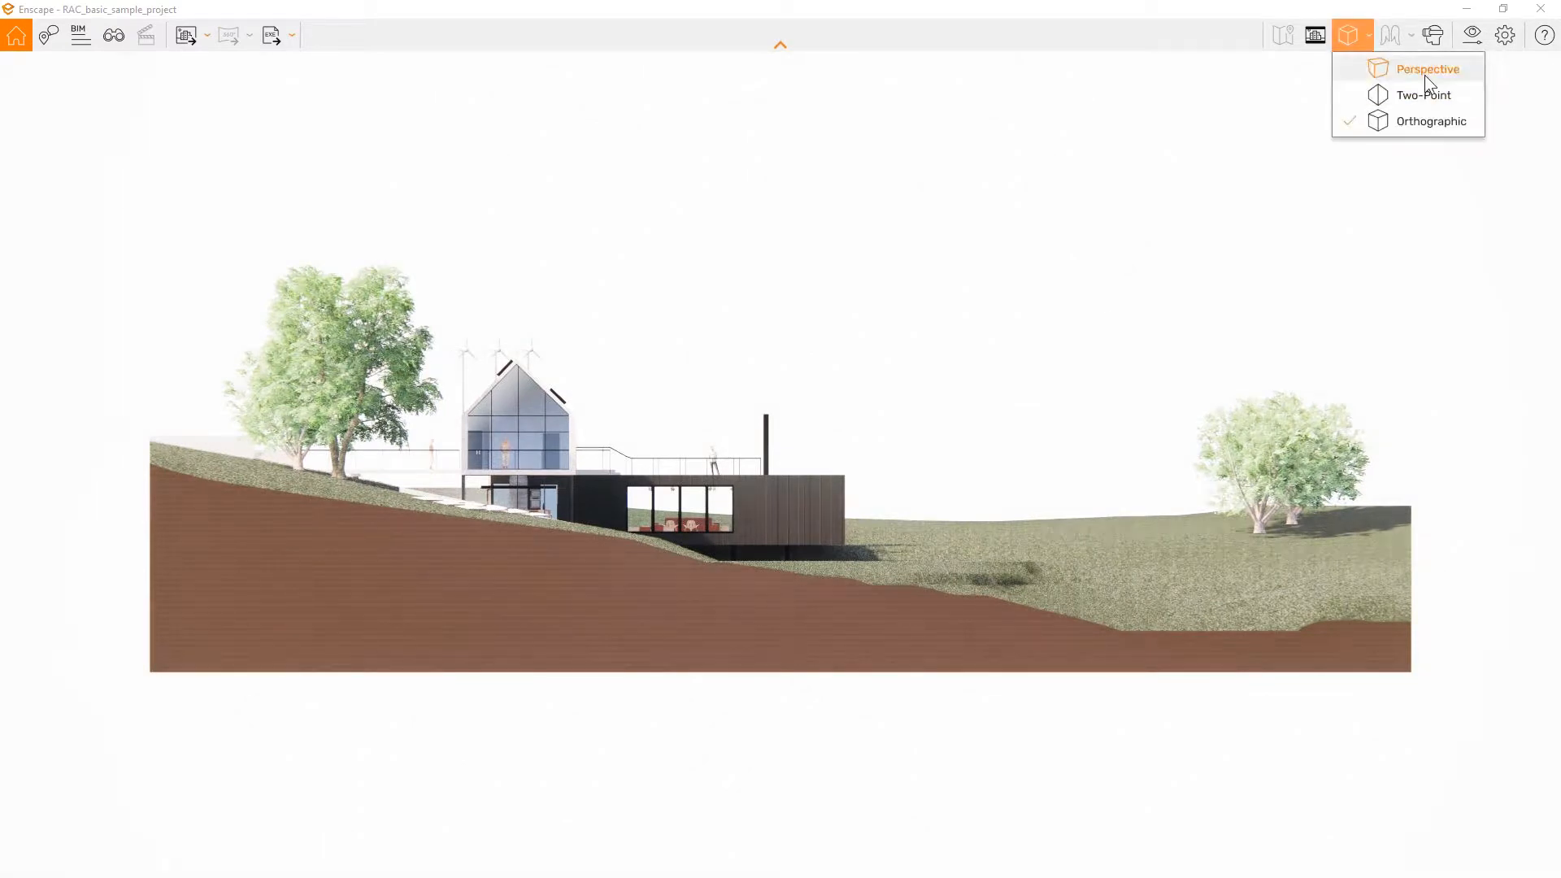
click(1424, 73)
drag(762, 476, 569, 492)
drag(865, 365, 923, 358)
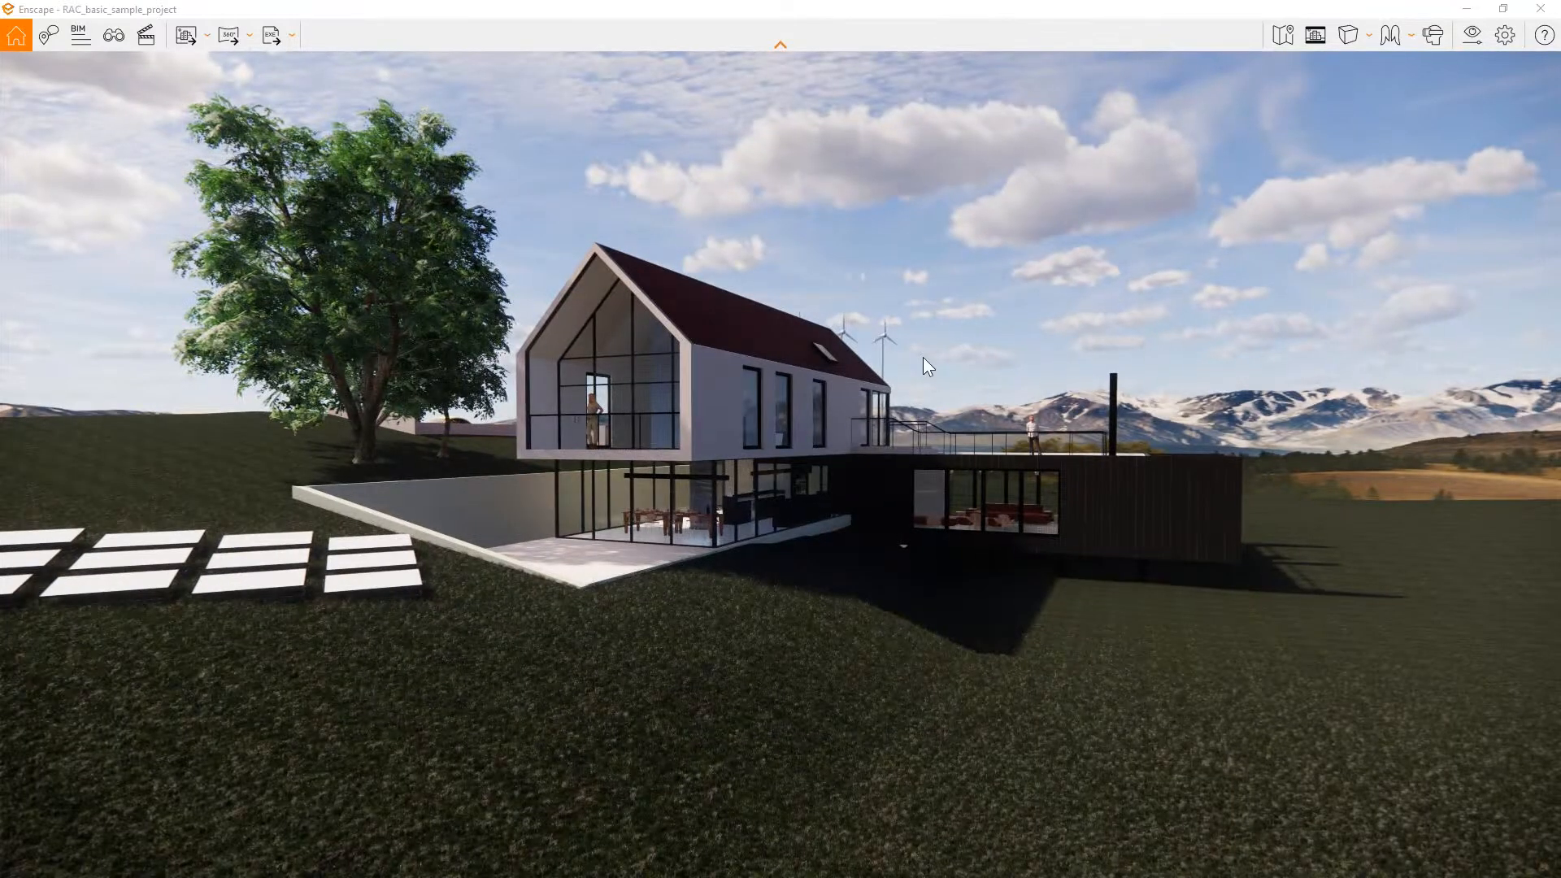
Step: Check the Fly and Walk navigation modes, and fly beneath the terrain and through the house into the living room
click(1410, 33)
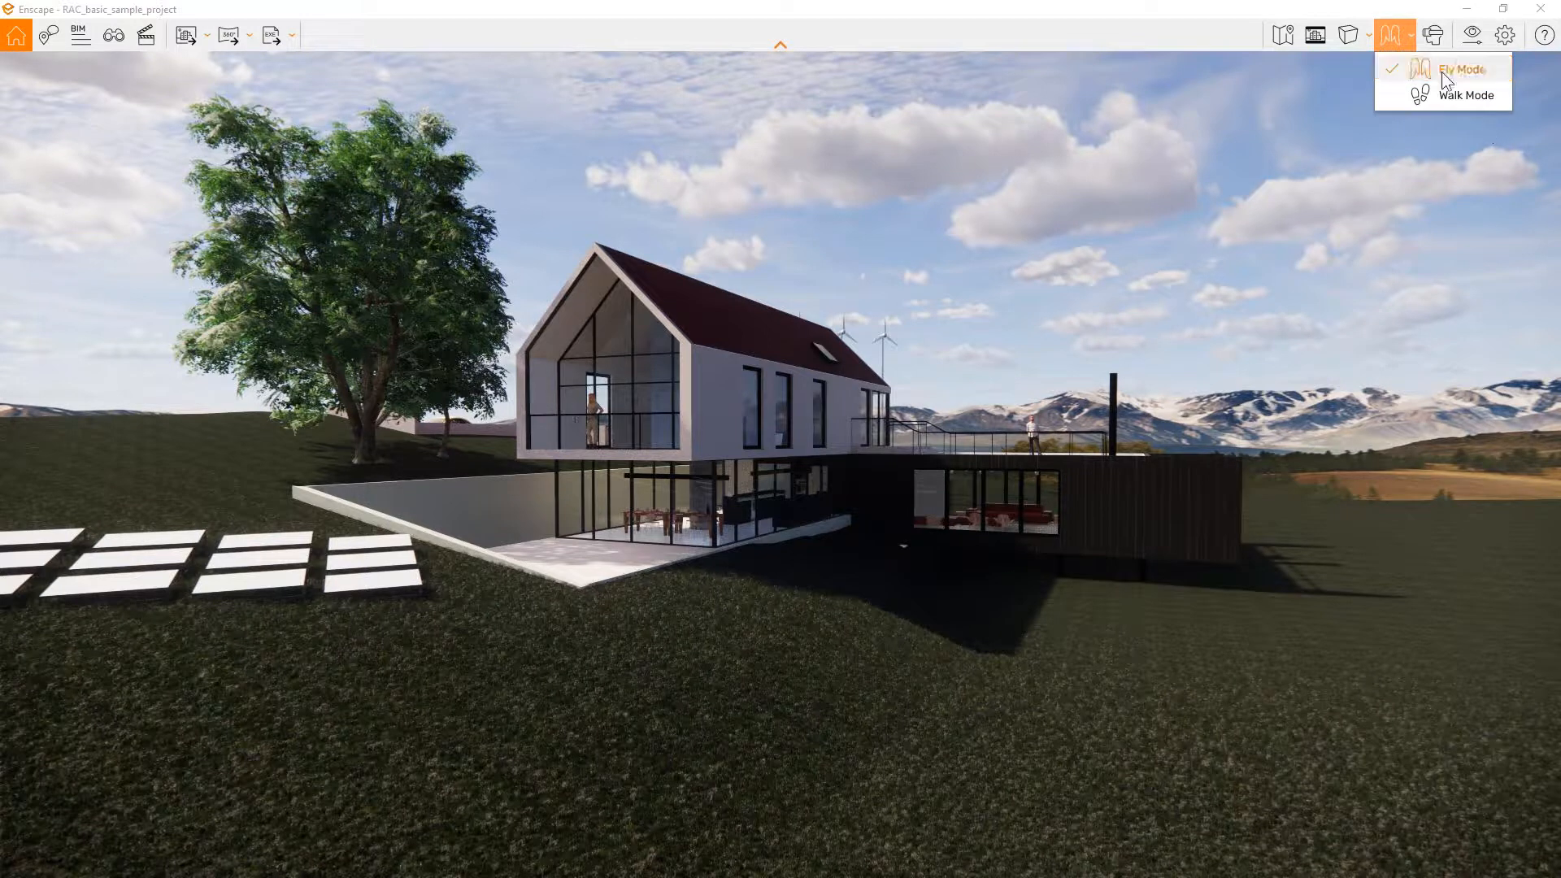
click(1154, 400)
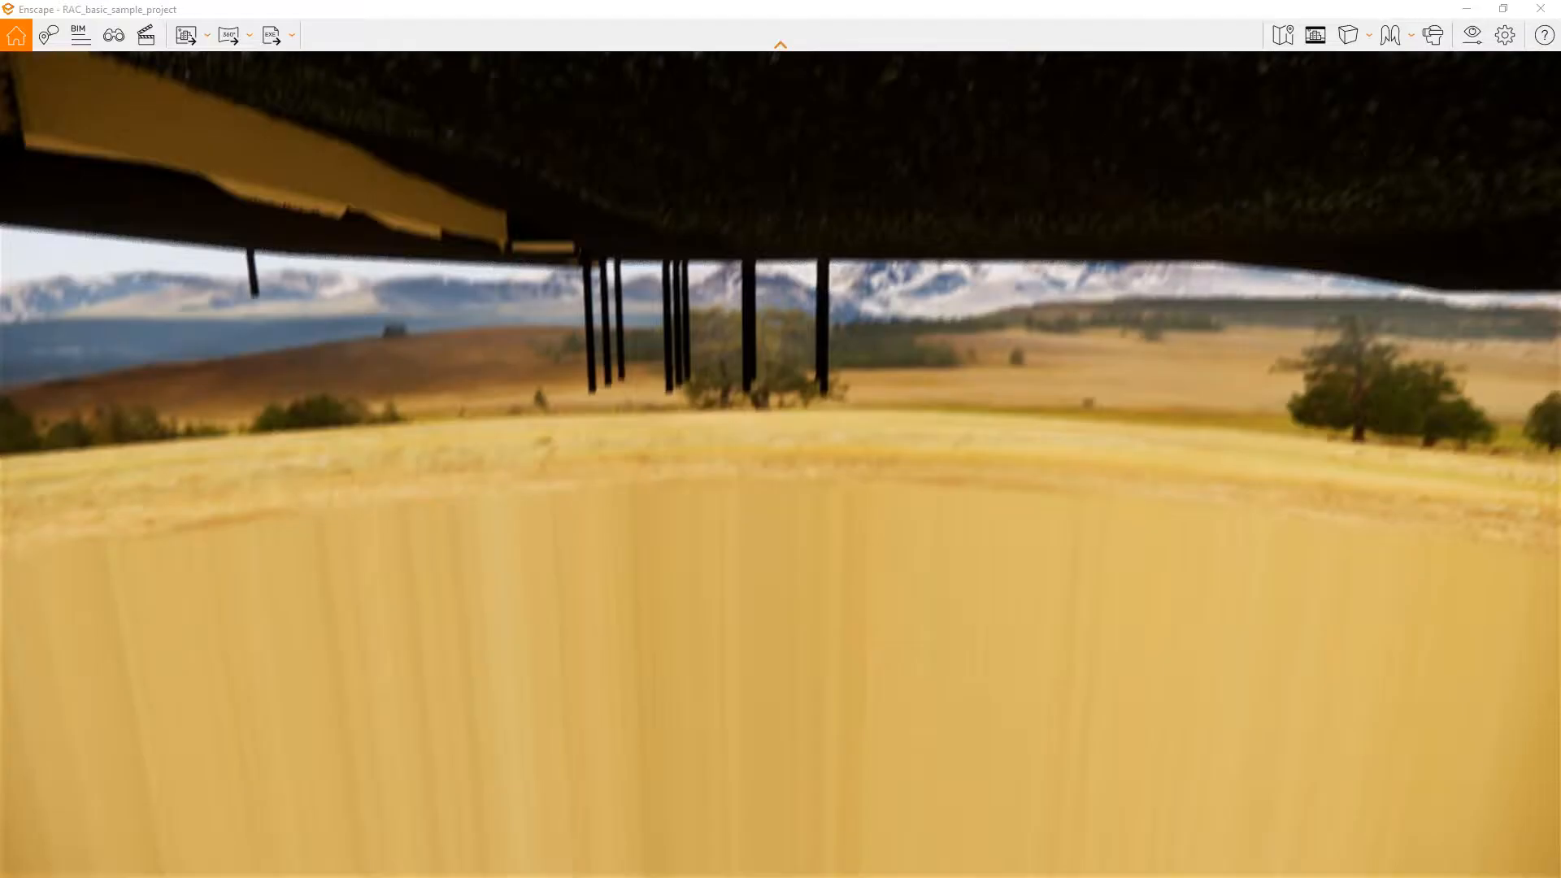
key(e)
key(w)
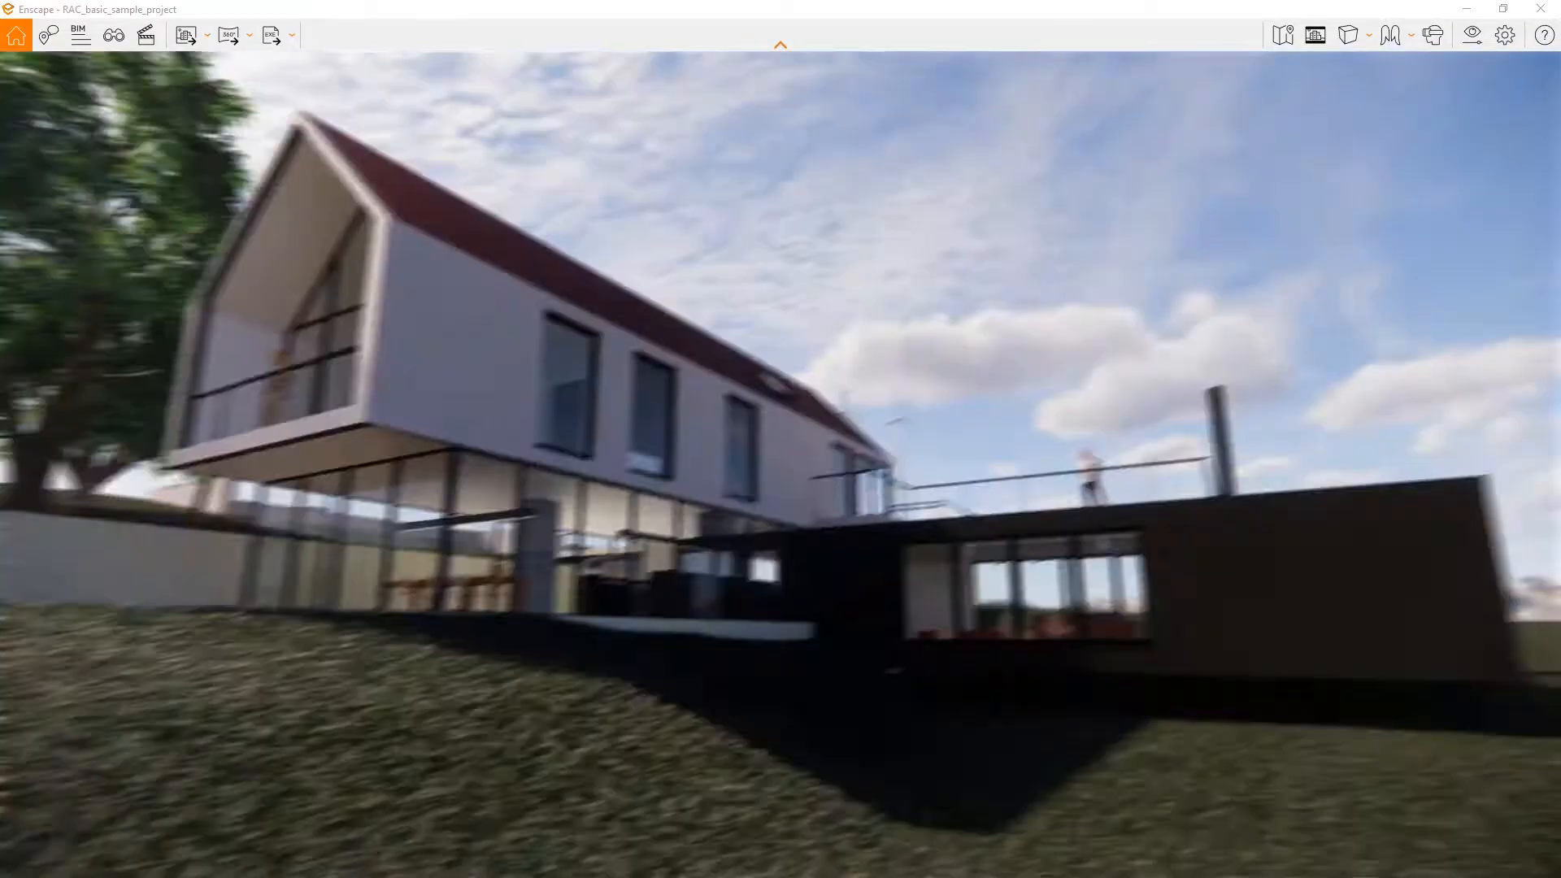
key(w)
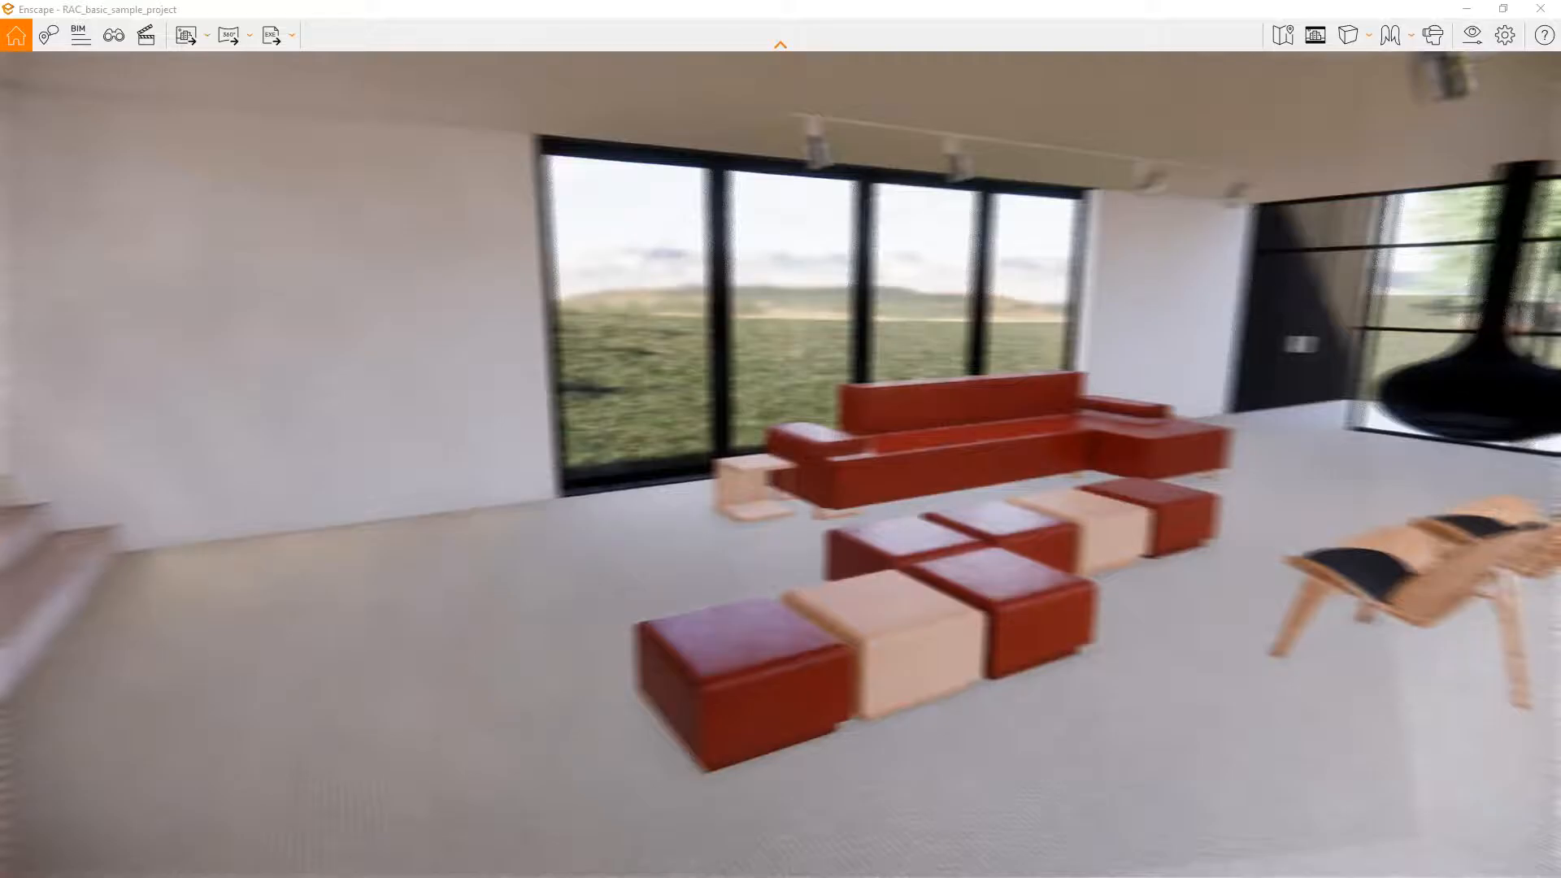
key(a)
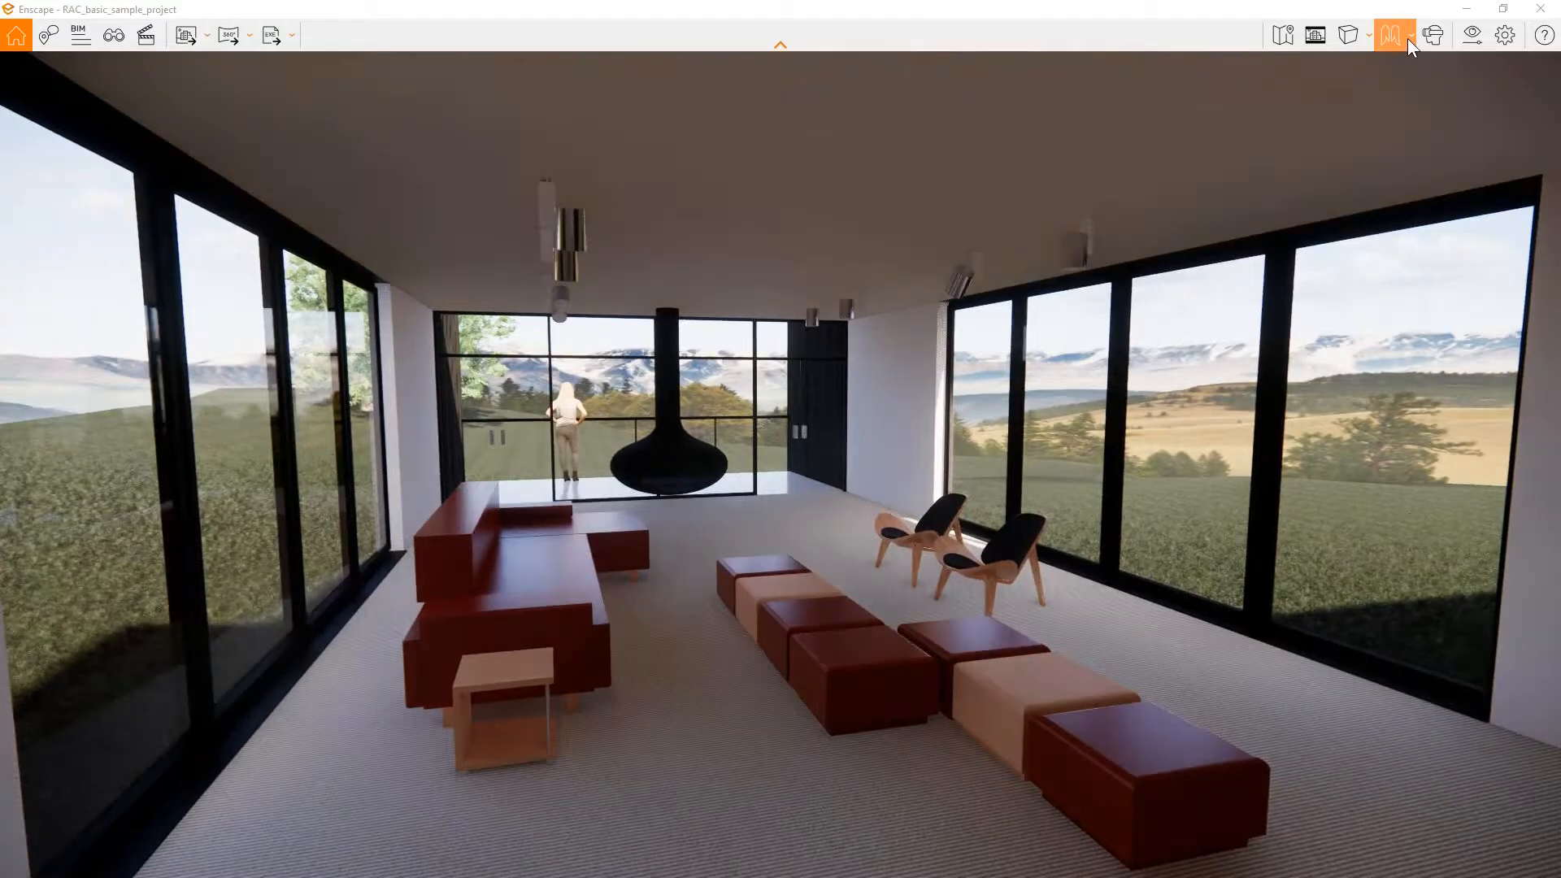
Step: Check the available navigation modes, fly forward through the living room and switch to Walk Mode
click(1408, 36)
click(1459, 95)
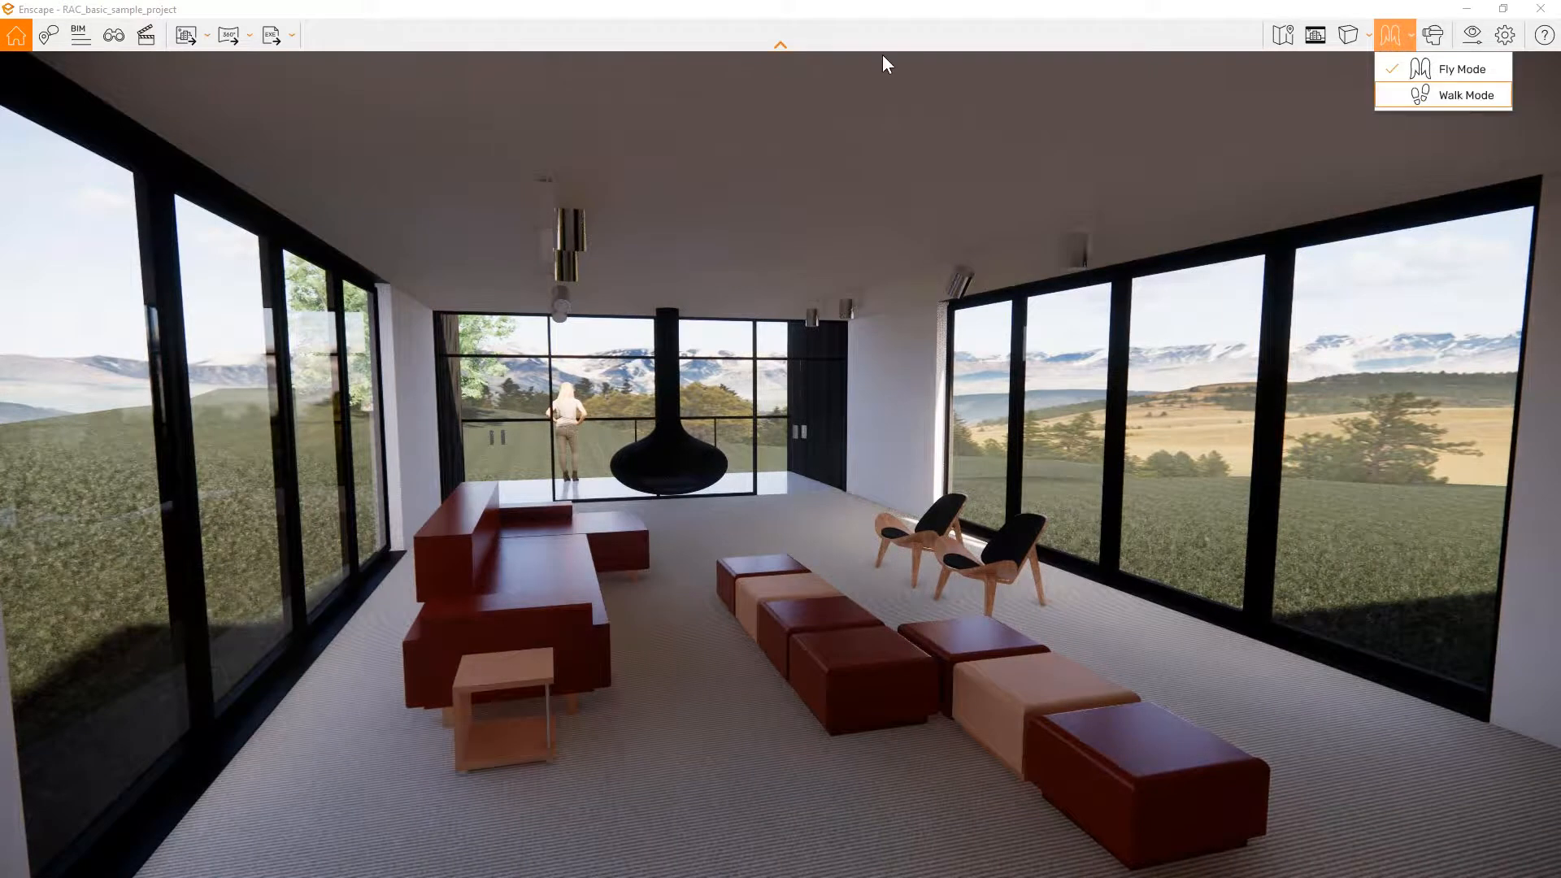
click(640, 556)
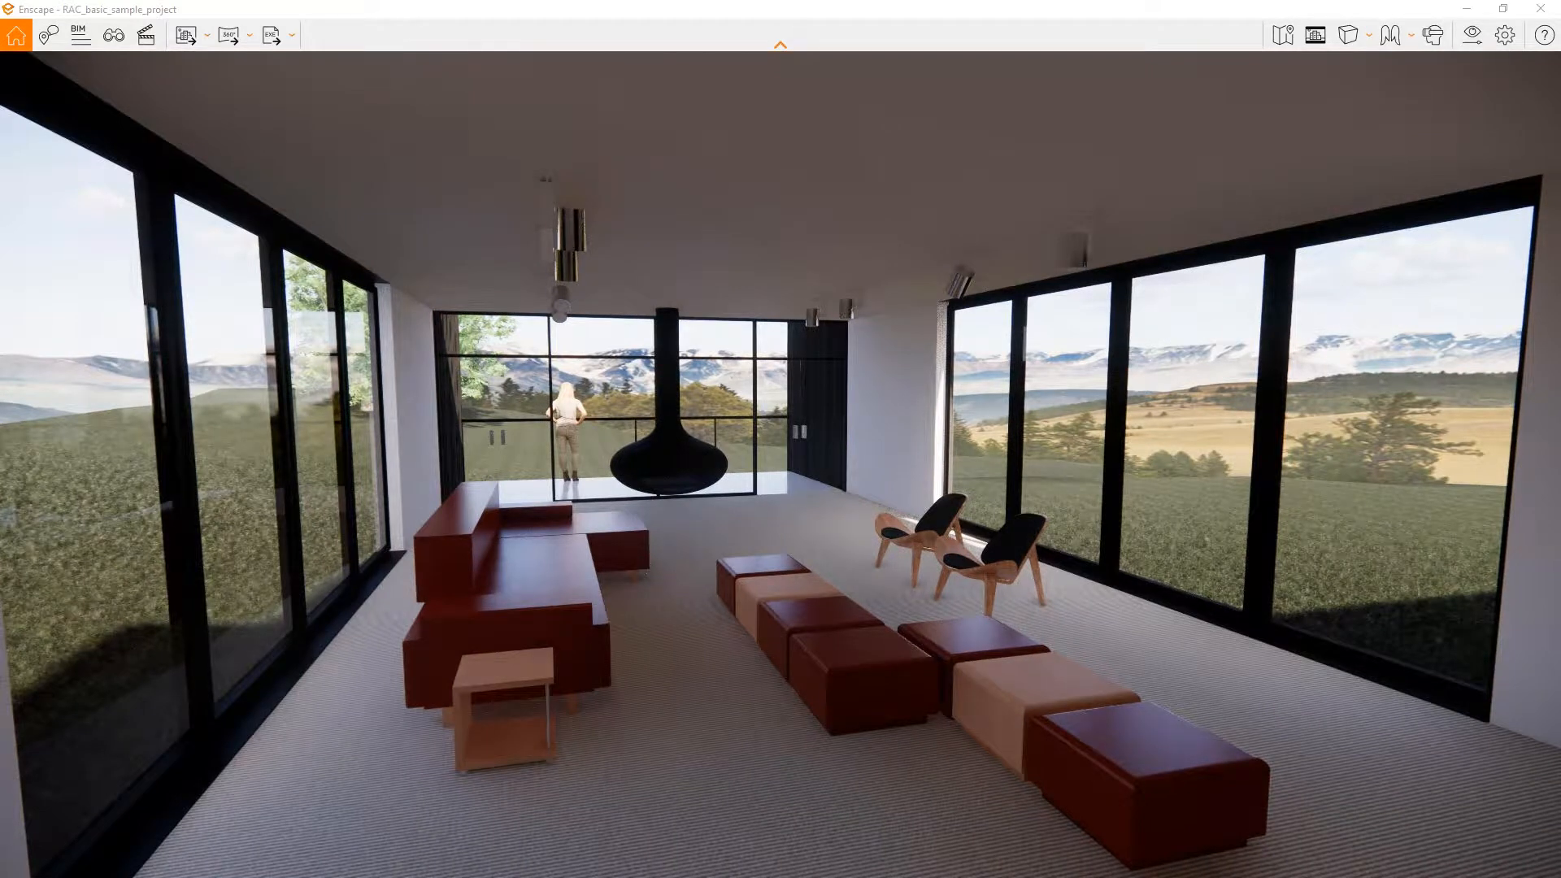
key(w)
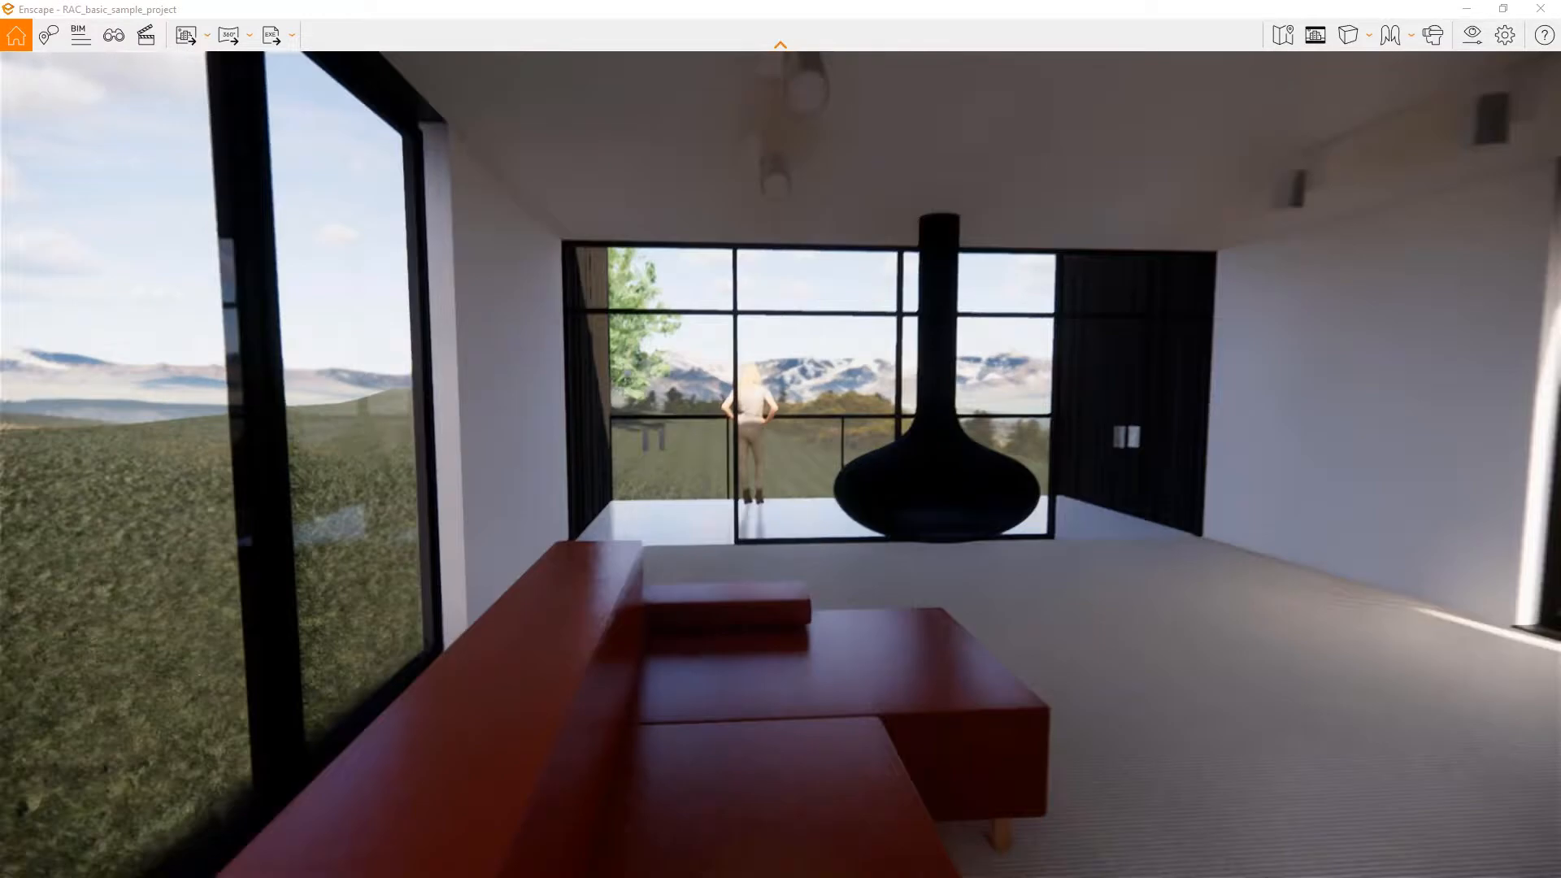
key(space)
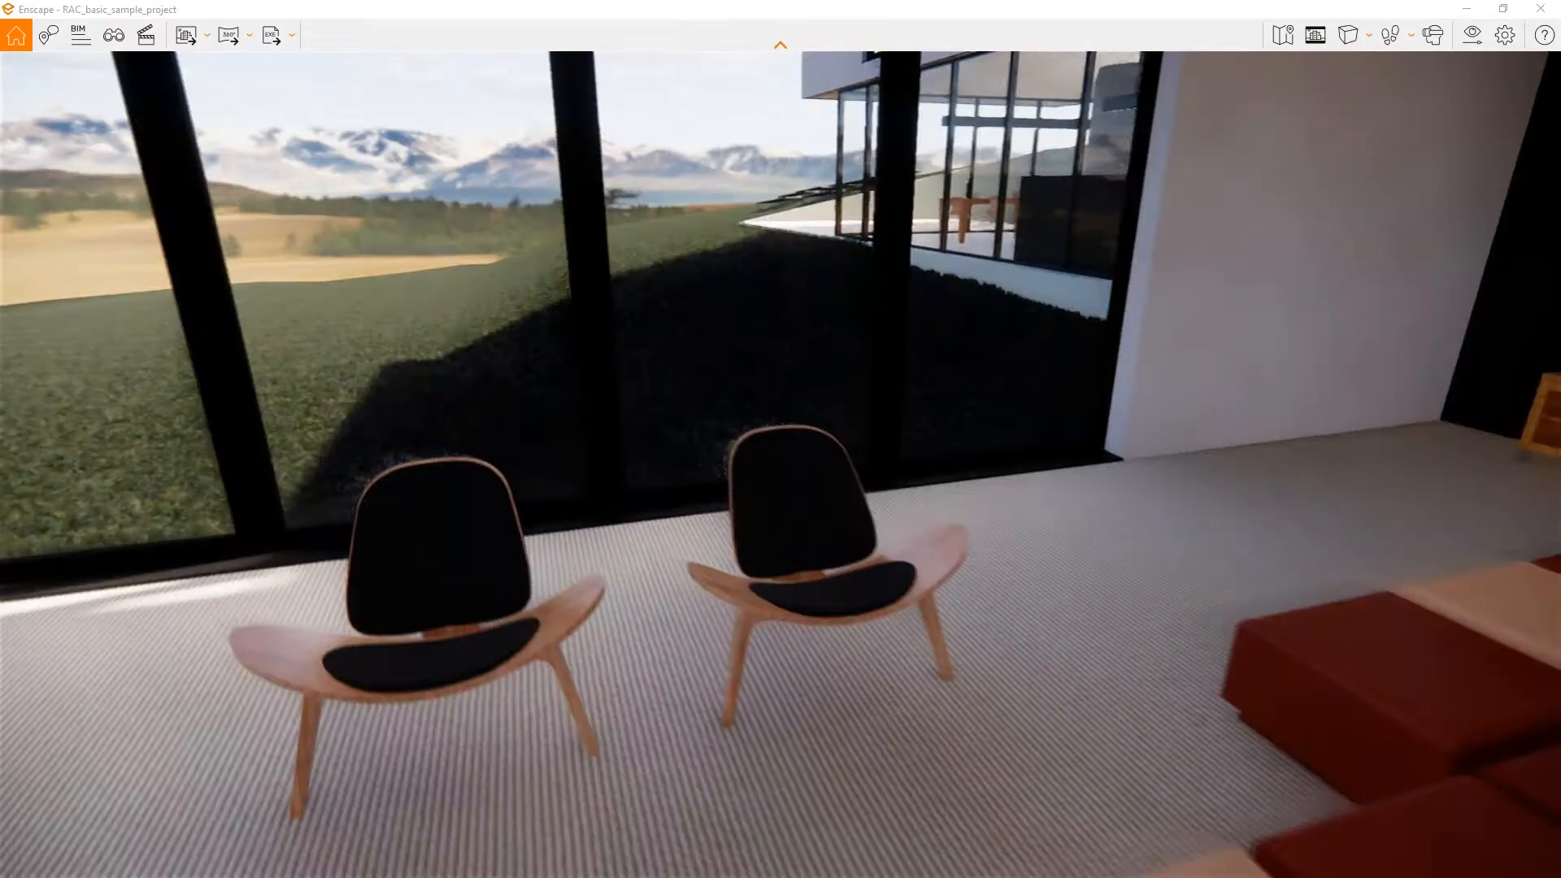
Step: Walk through the living room to the television wall and back to the seating, and return the navigation to Fly Mode
key(w)
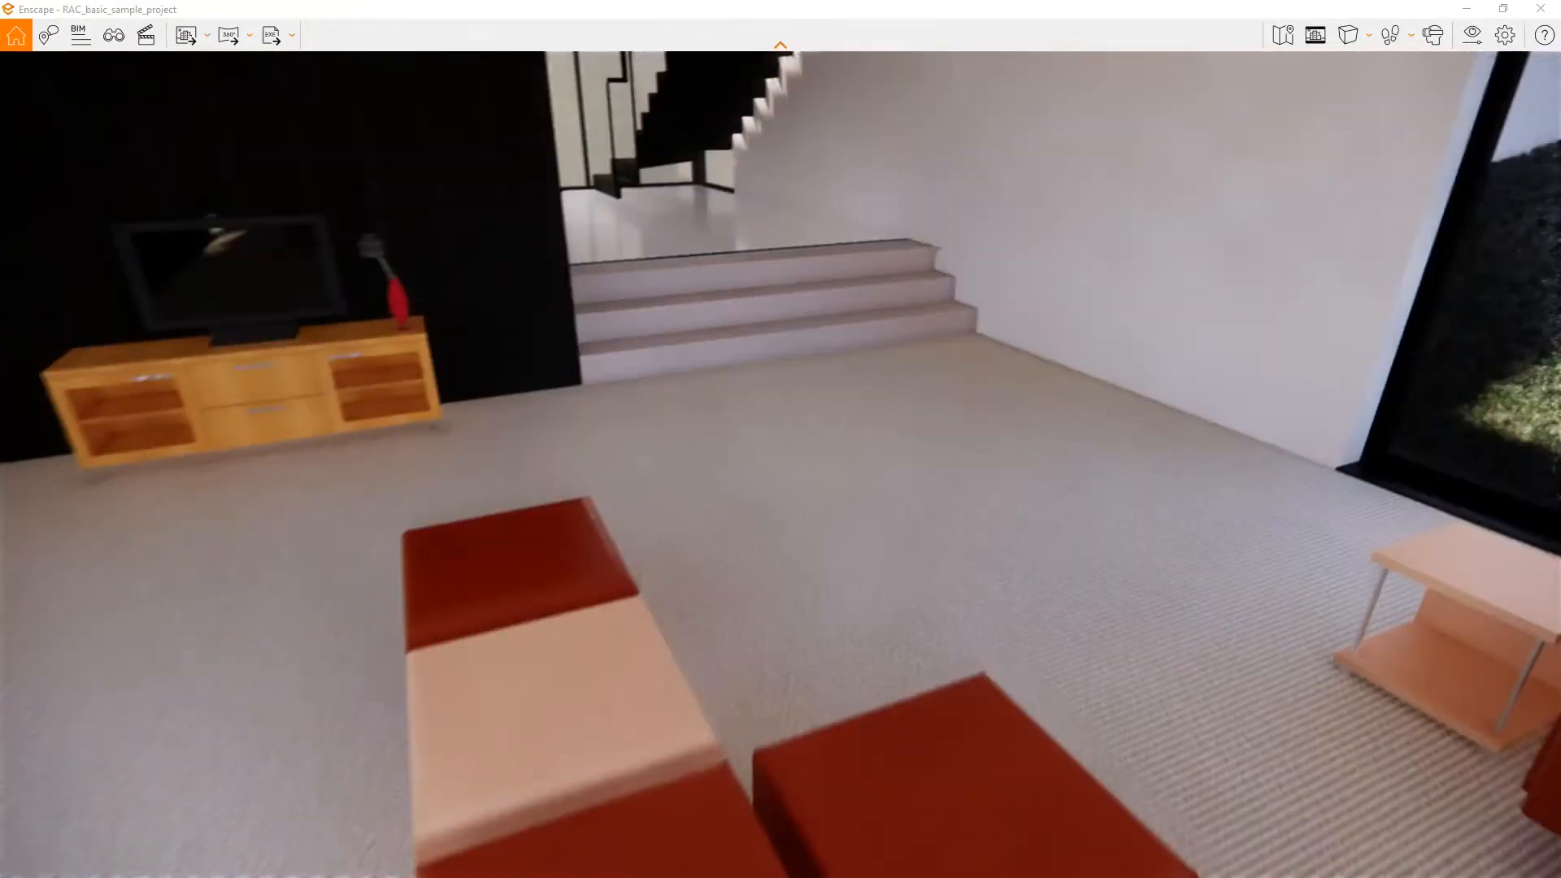
key(w)
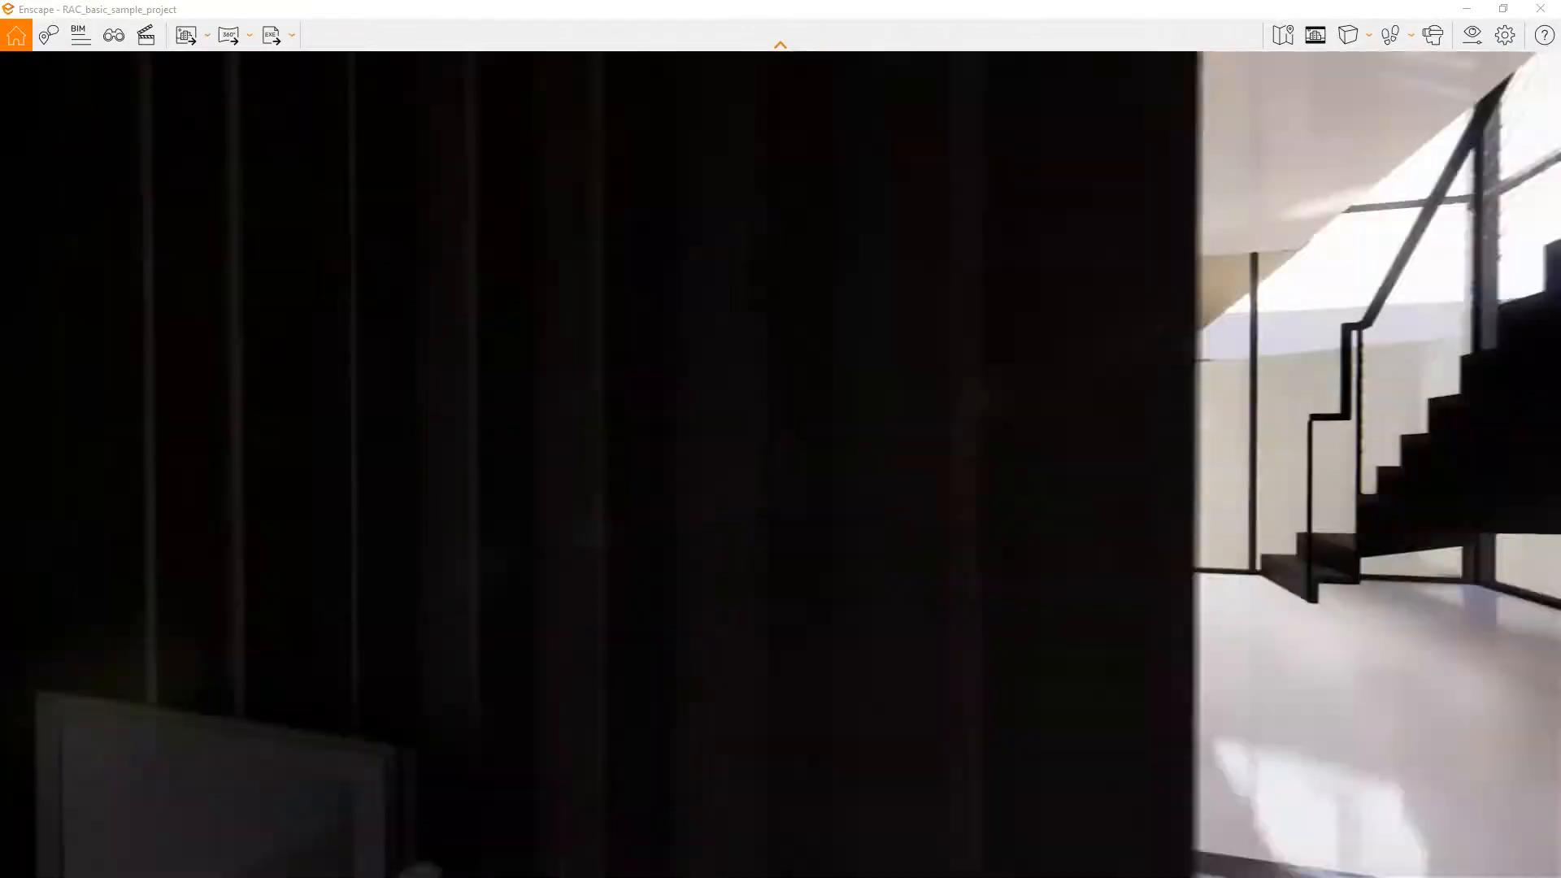
key(s)
key(w)
key(w)
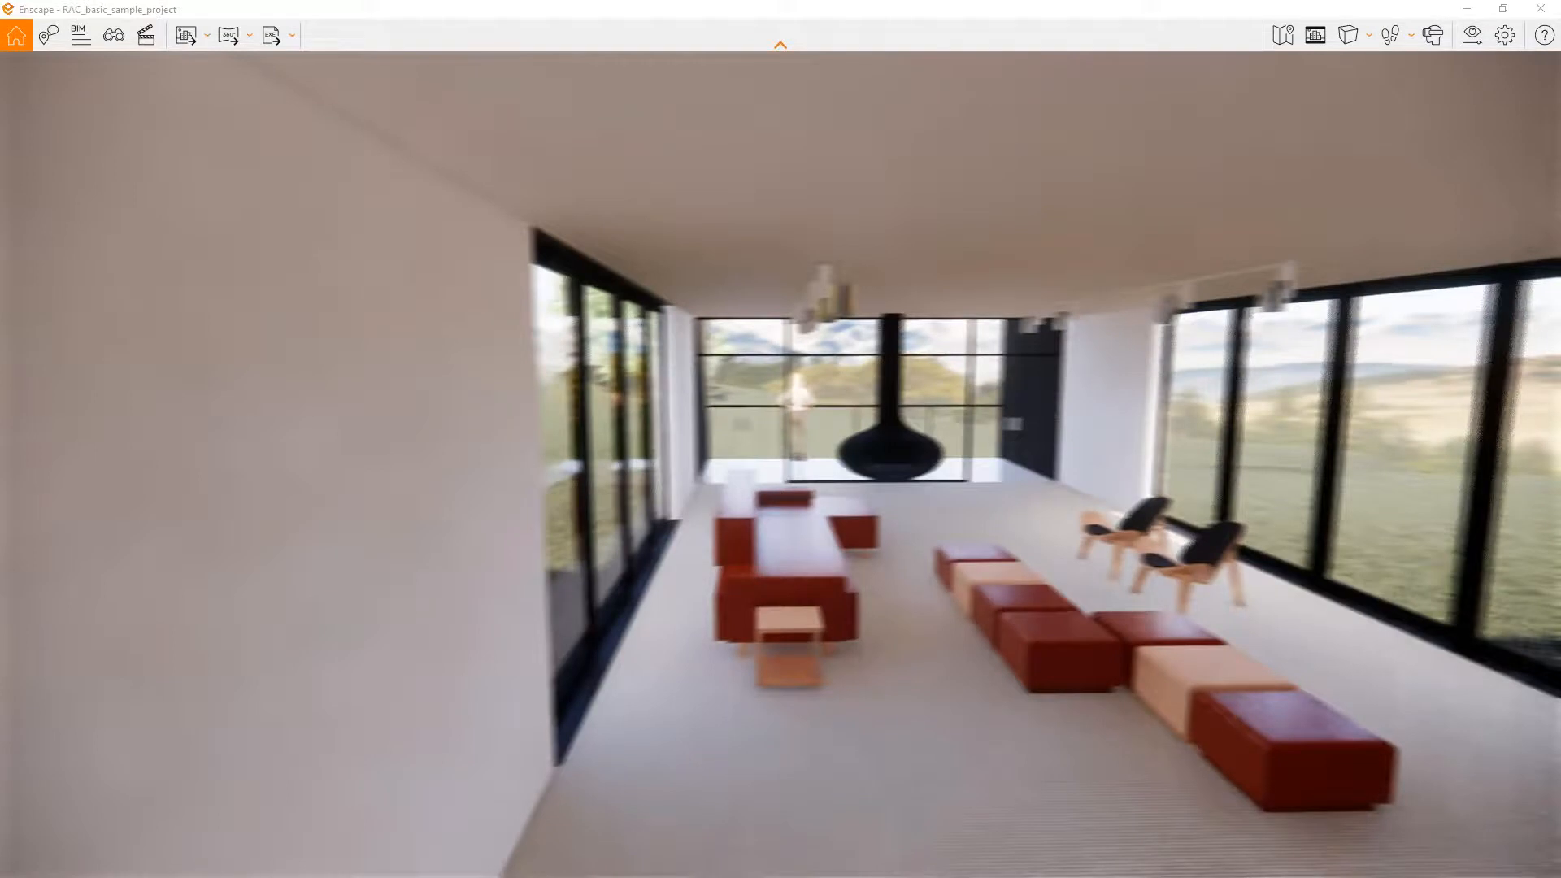
key(w)
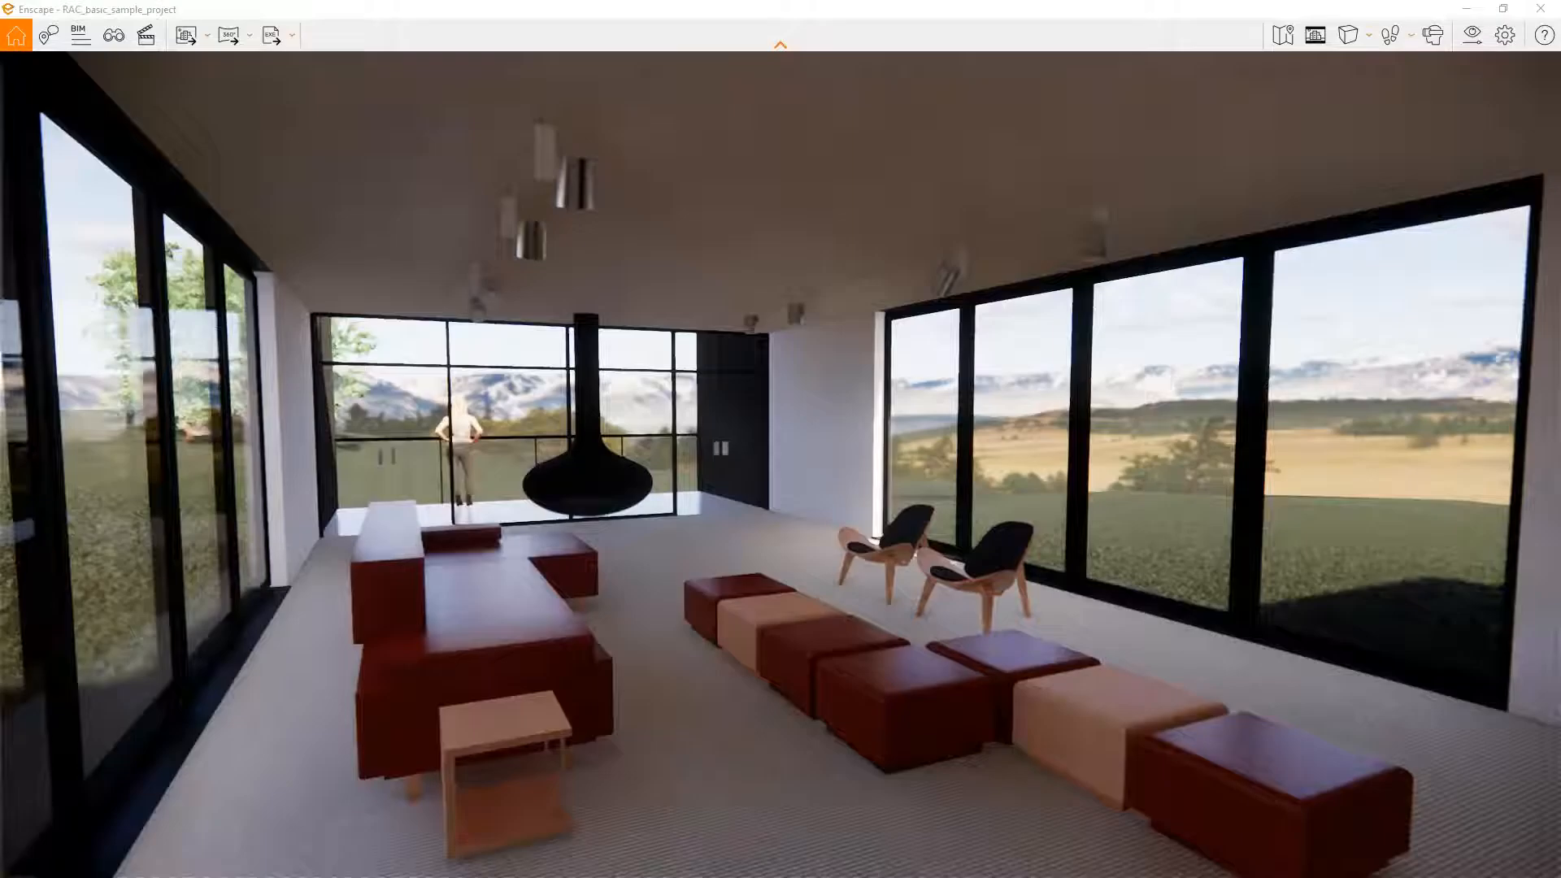
key(s)
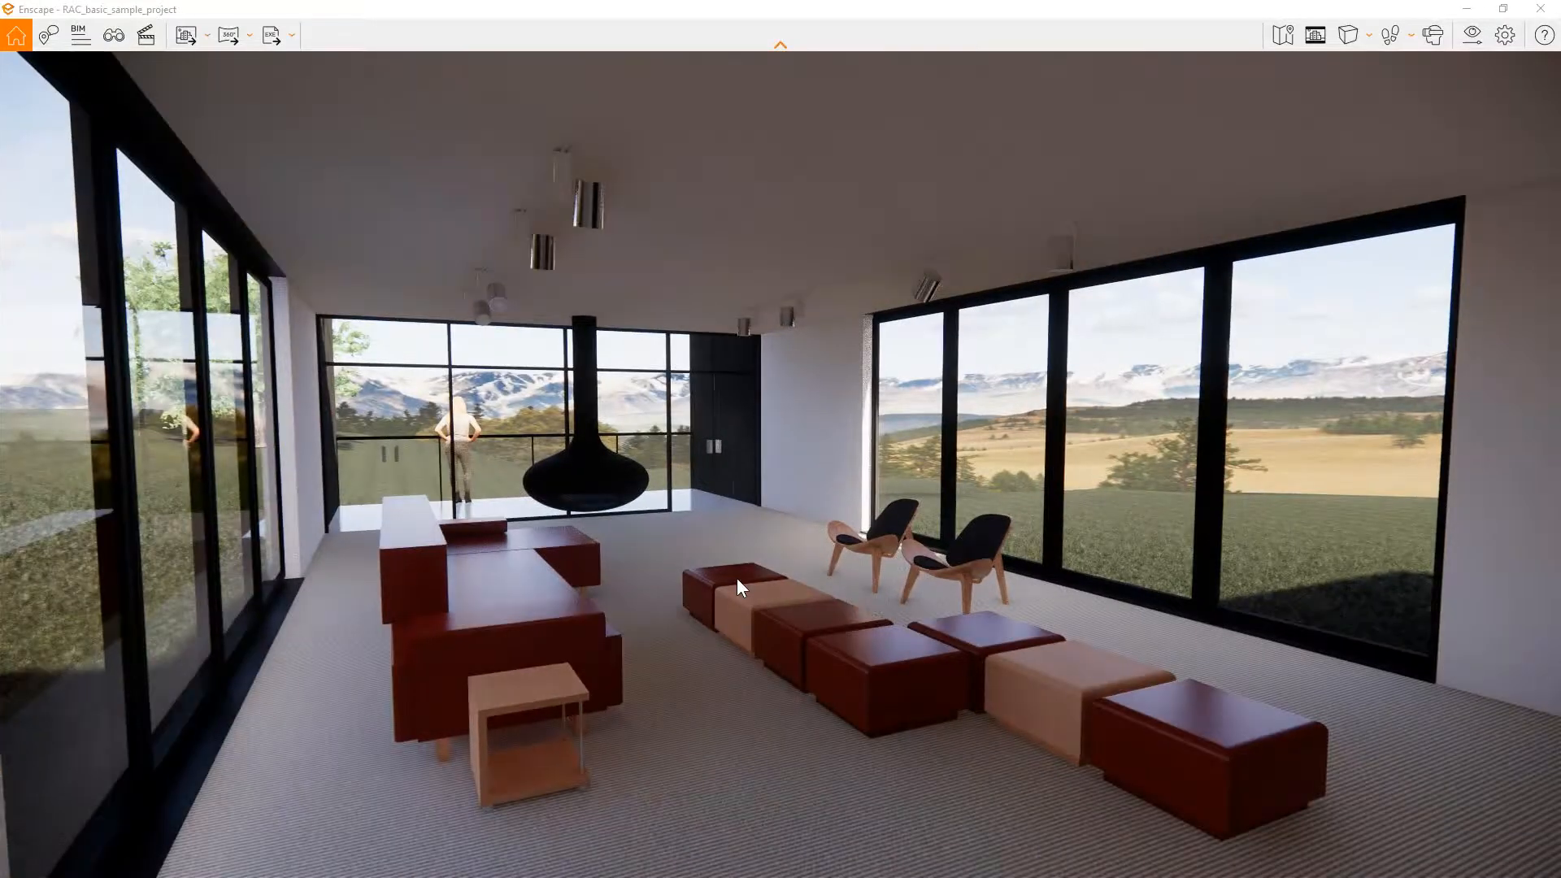
click(1411, 39)
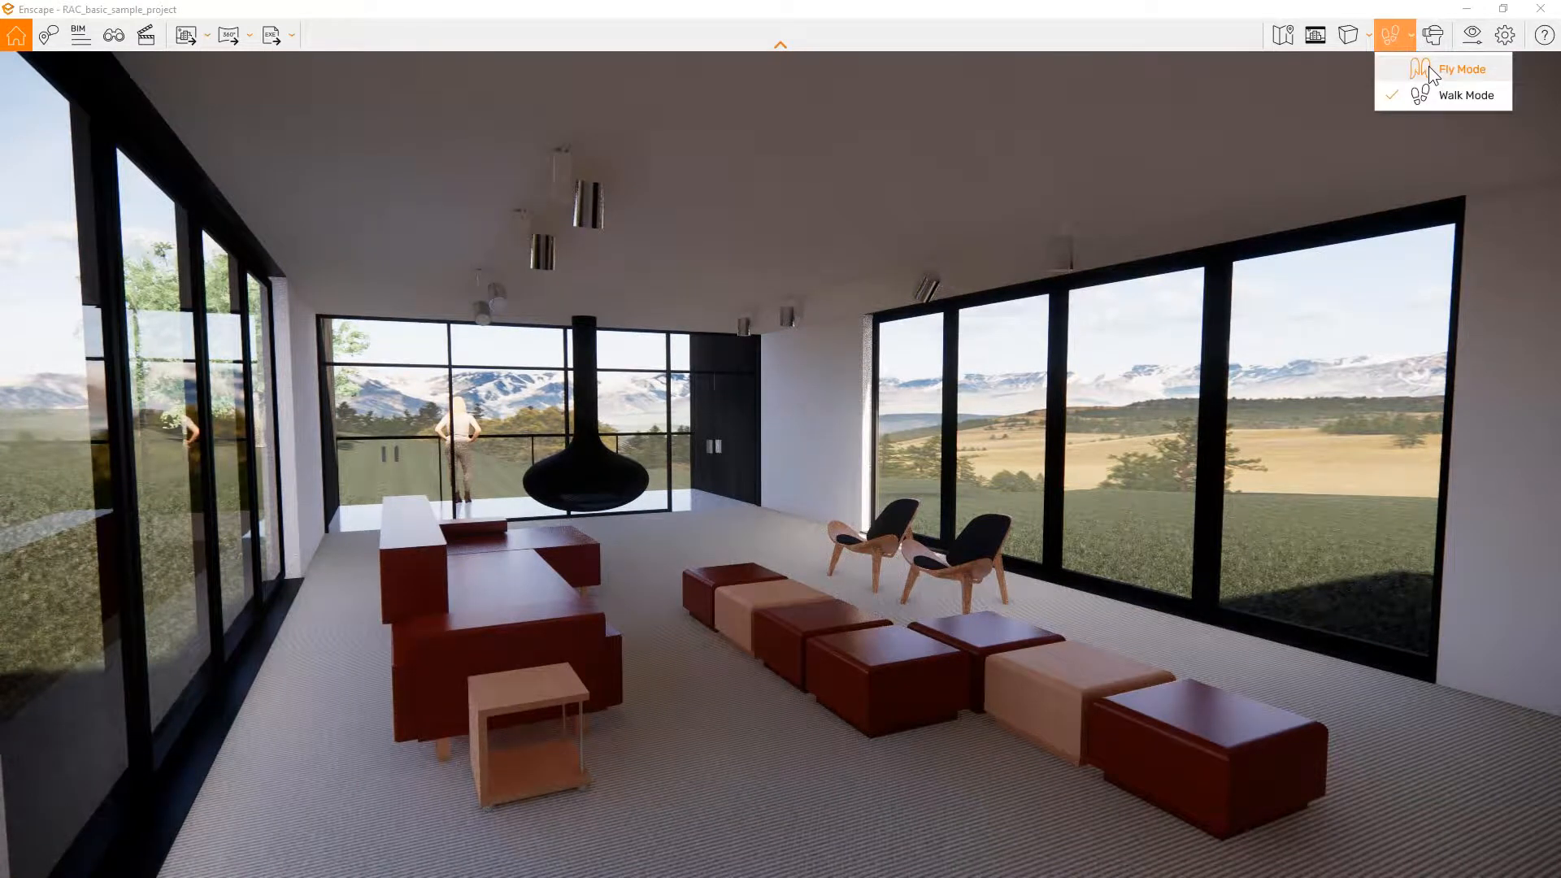
click(1427, 65)
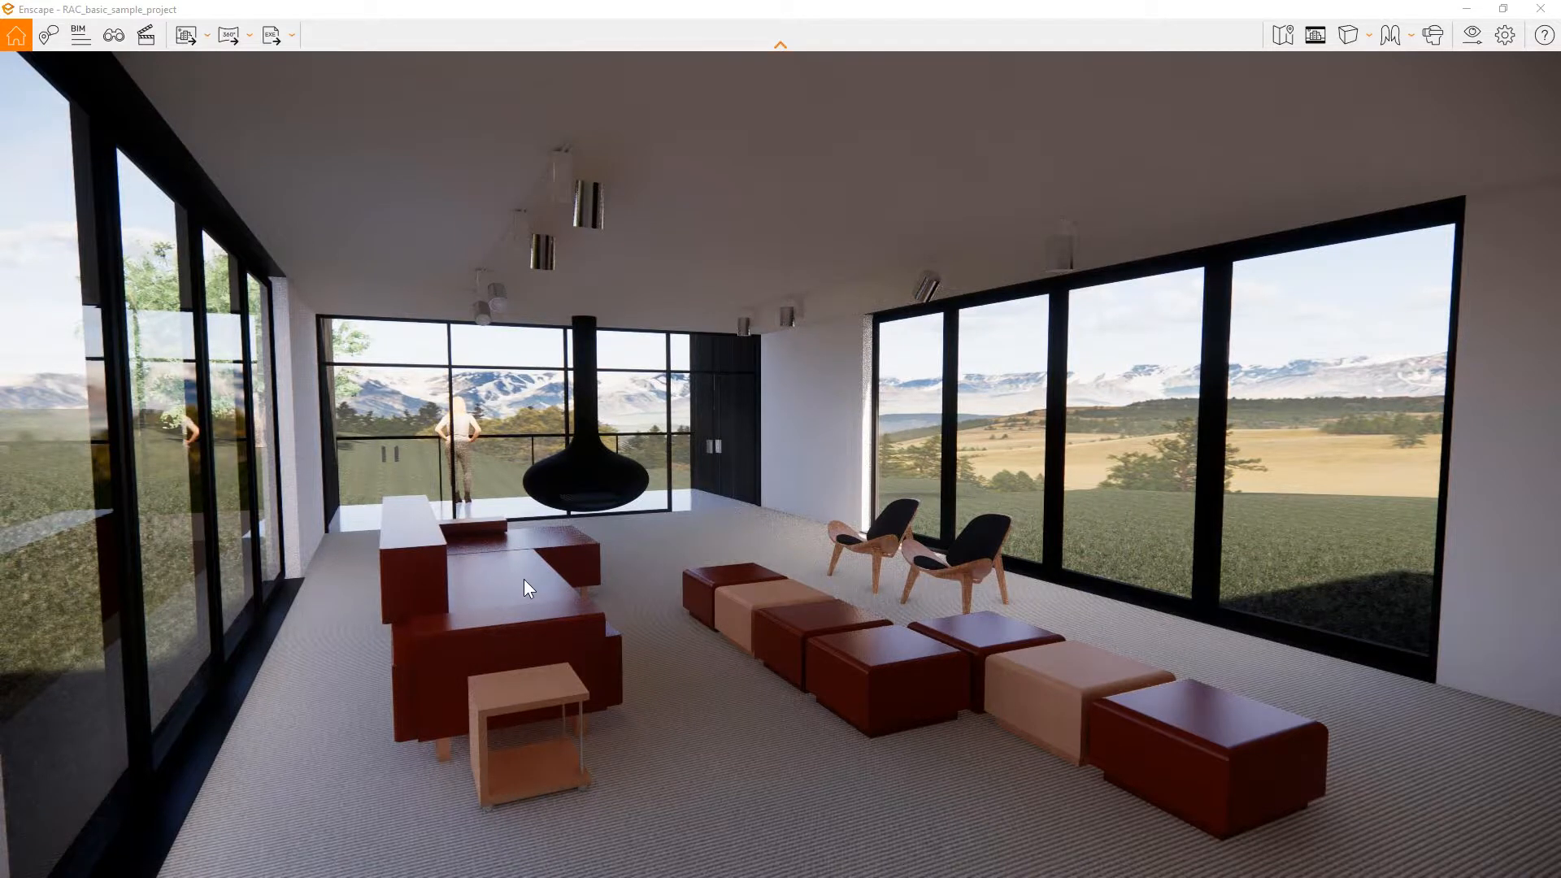
Step: Place the Enscape and Revit windows side by side and open the Level 1 floor plan in Revit
drag(935, 25, 1553, 170)
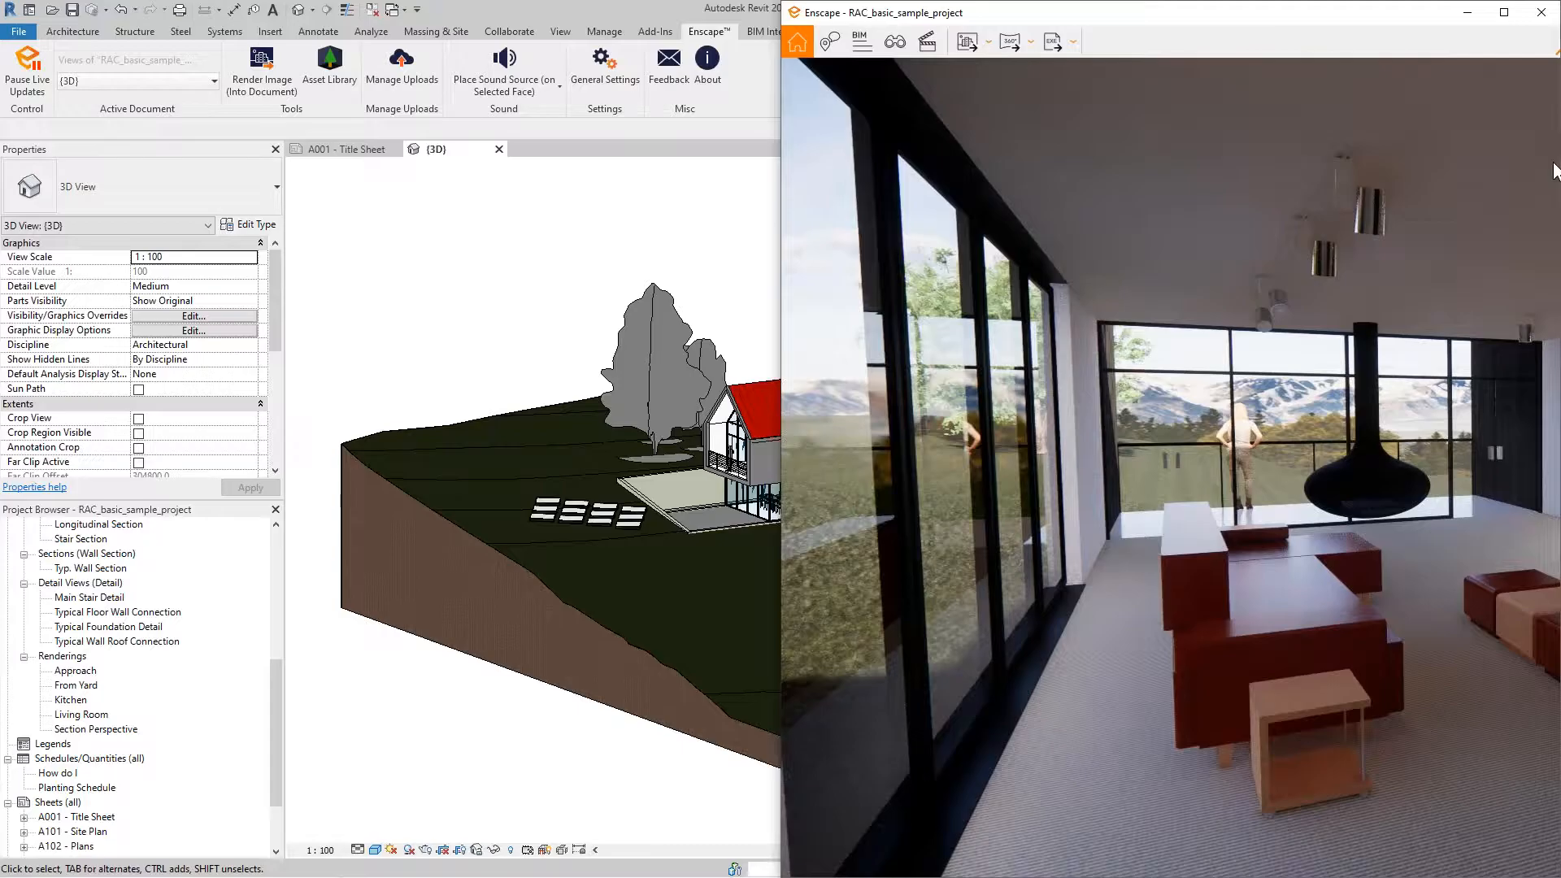
click(558, 356)
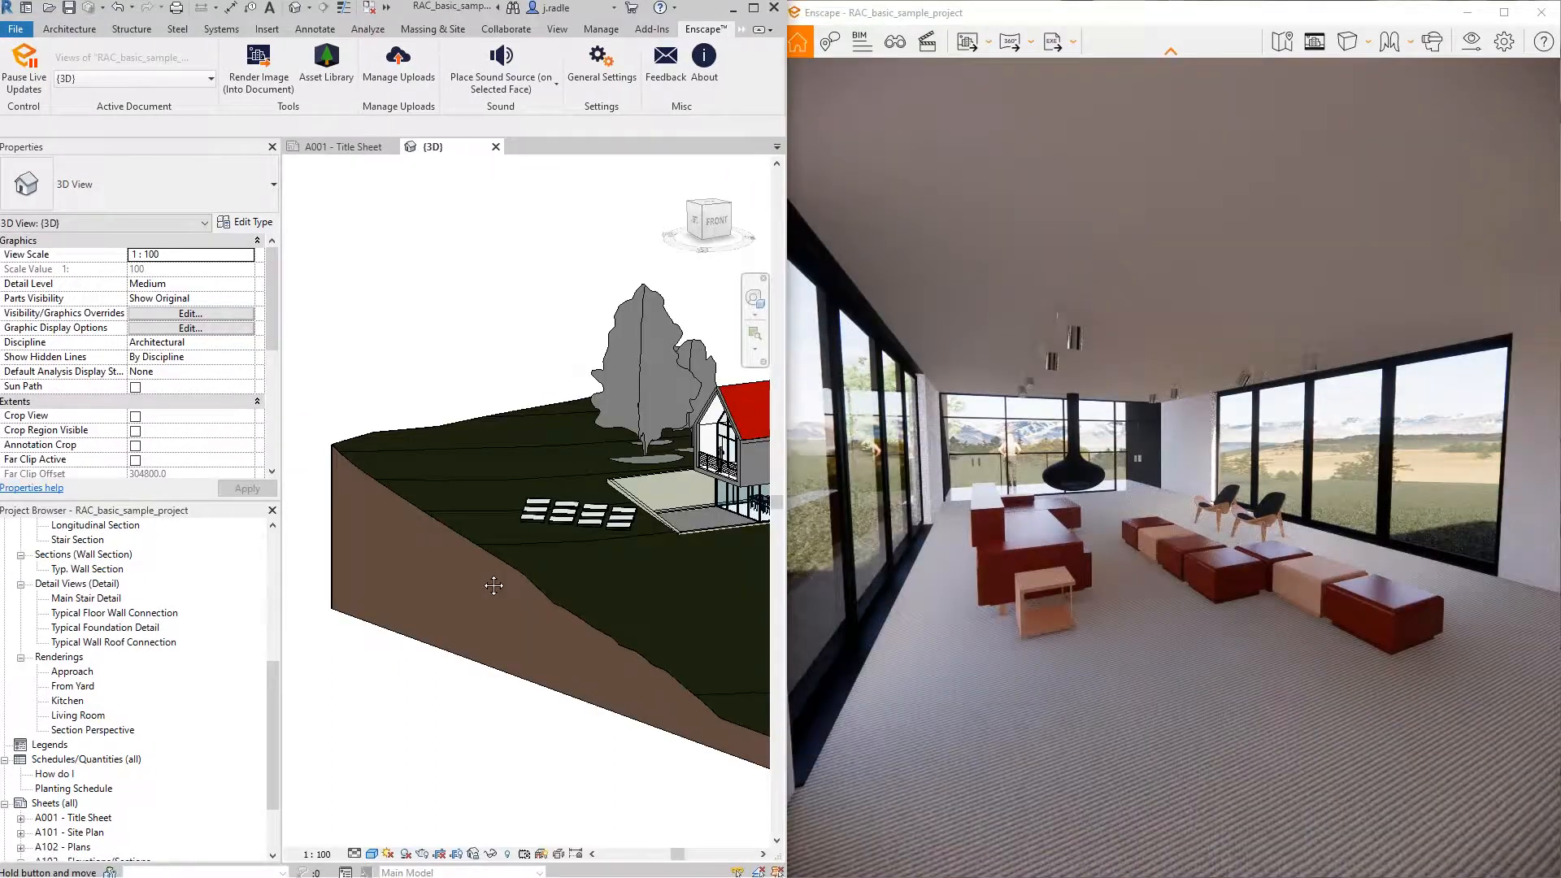
middle_drag(493, 585, 358, 617)
scroll(124, 586, up, 3)
scroll(123, 587, up, 3)
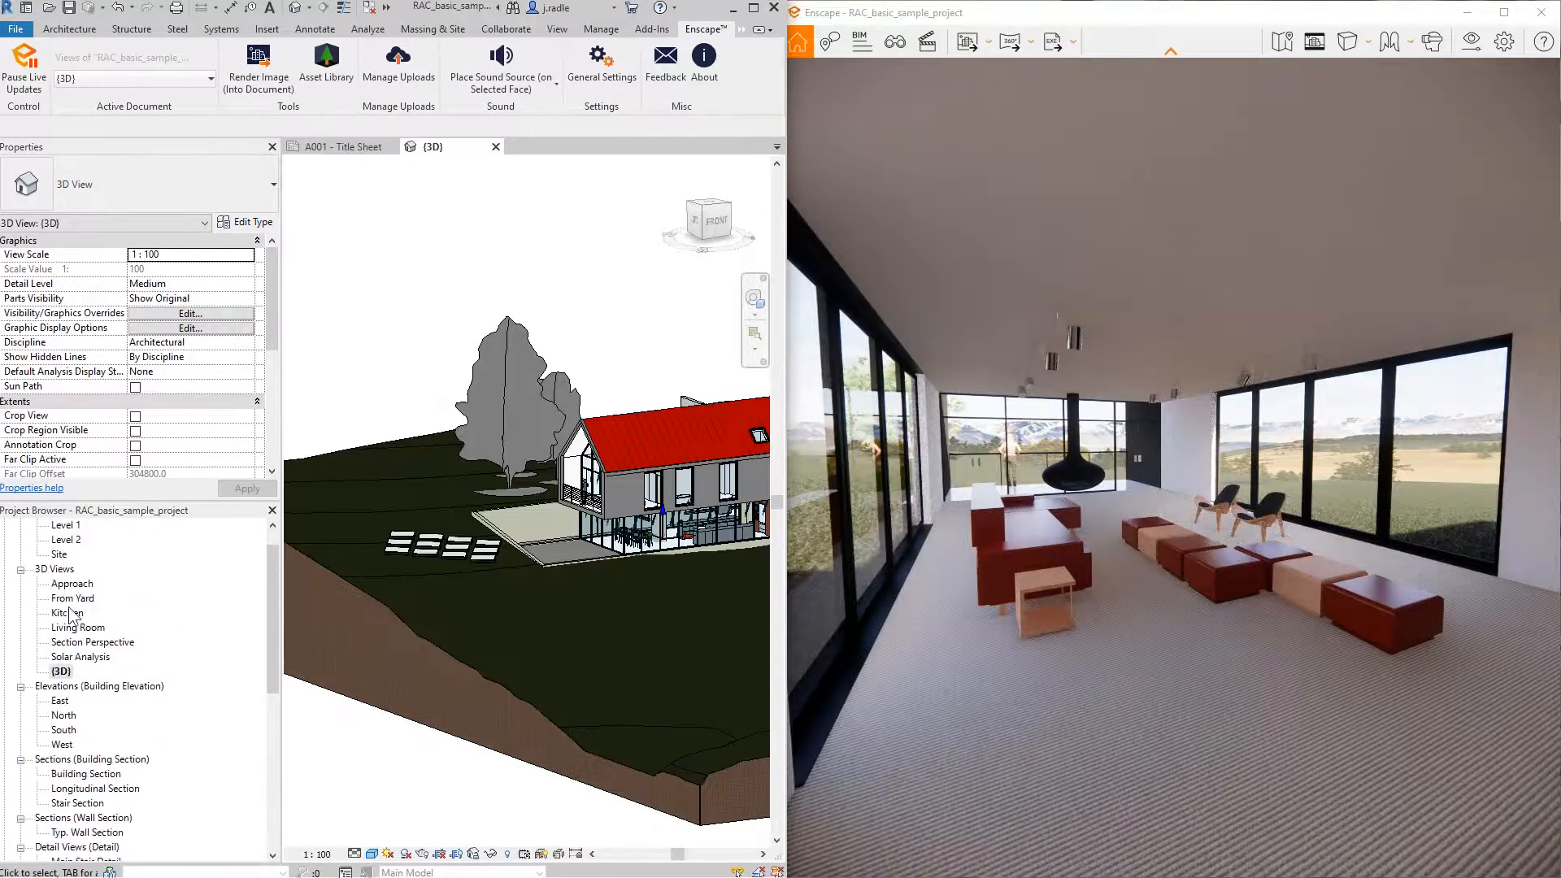
click(72, 556)
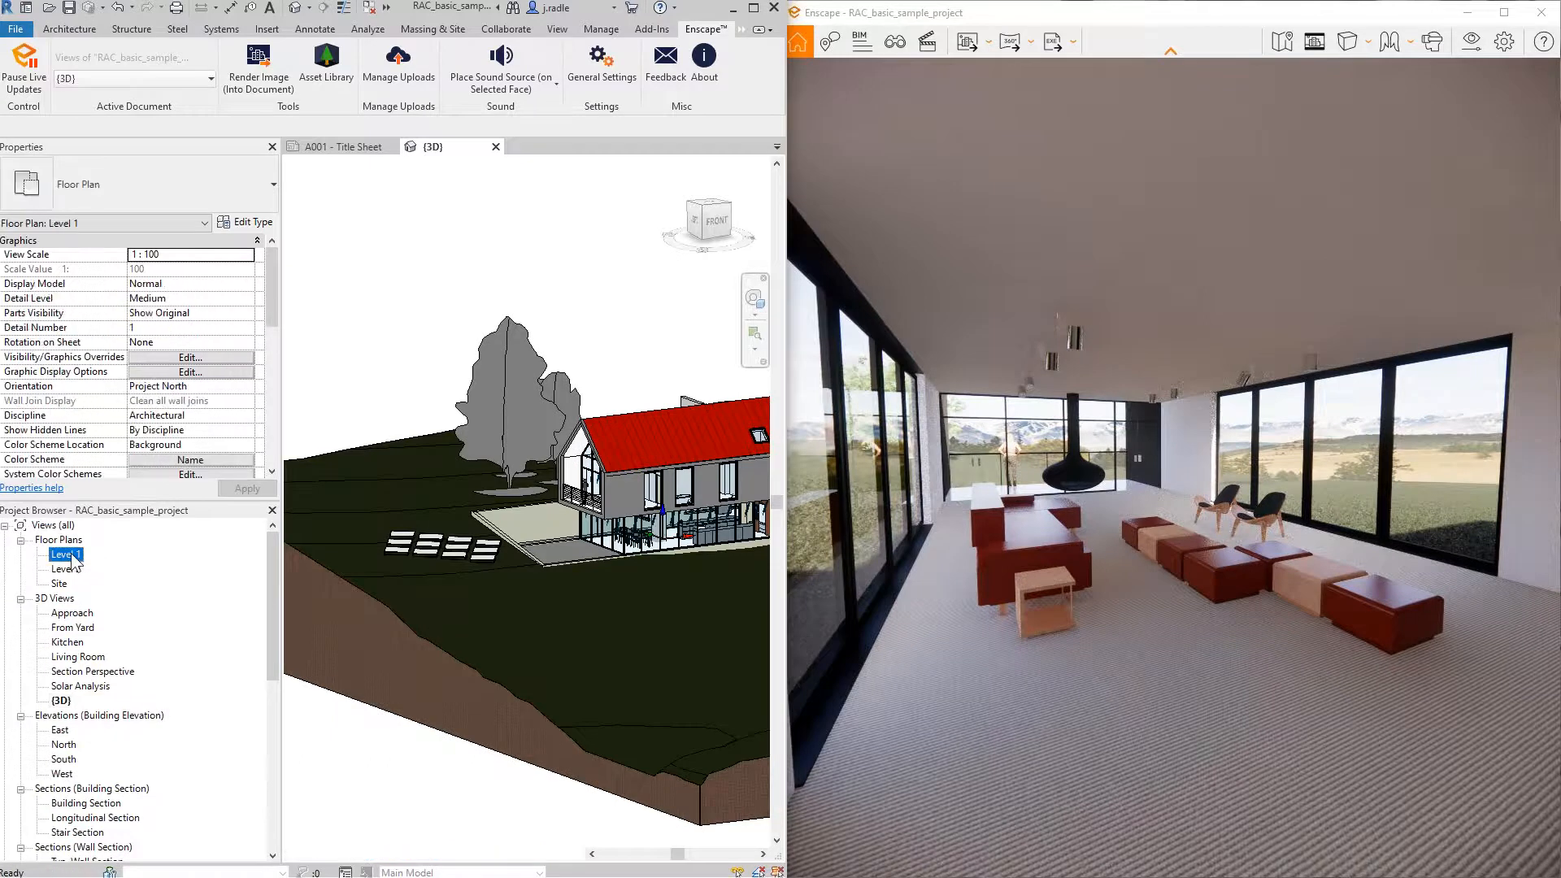
double_click(72, 559)
Step: Delete the single seat with island and the two side tables beside it from the Level 1 living room
scroll(587, 559, up, 5)
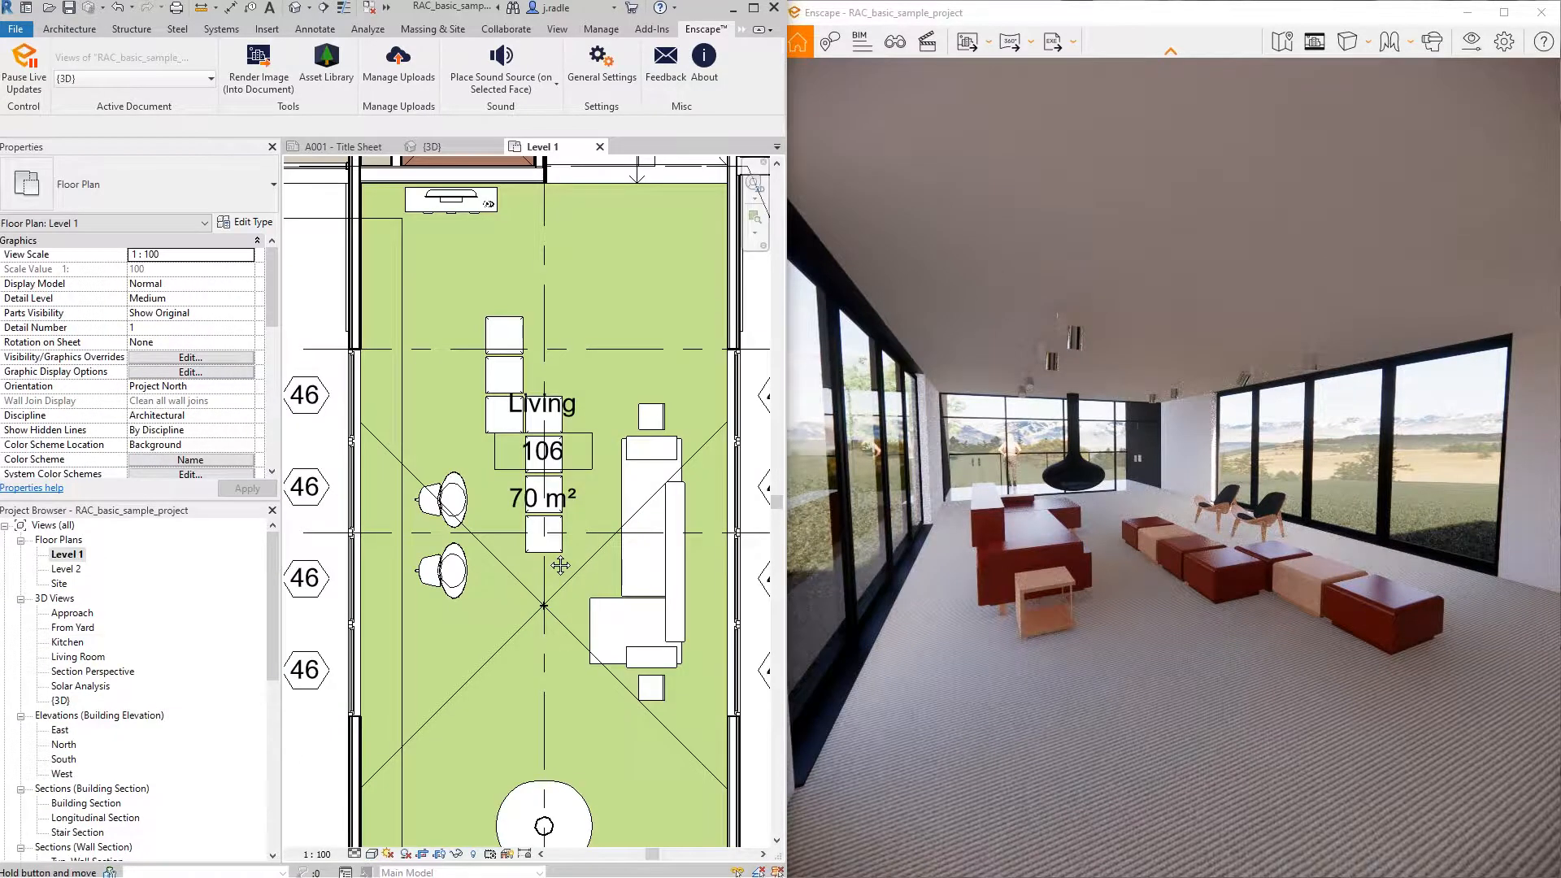
middle_drag(560, 565, 469, 538)
click(537, 573)
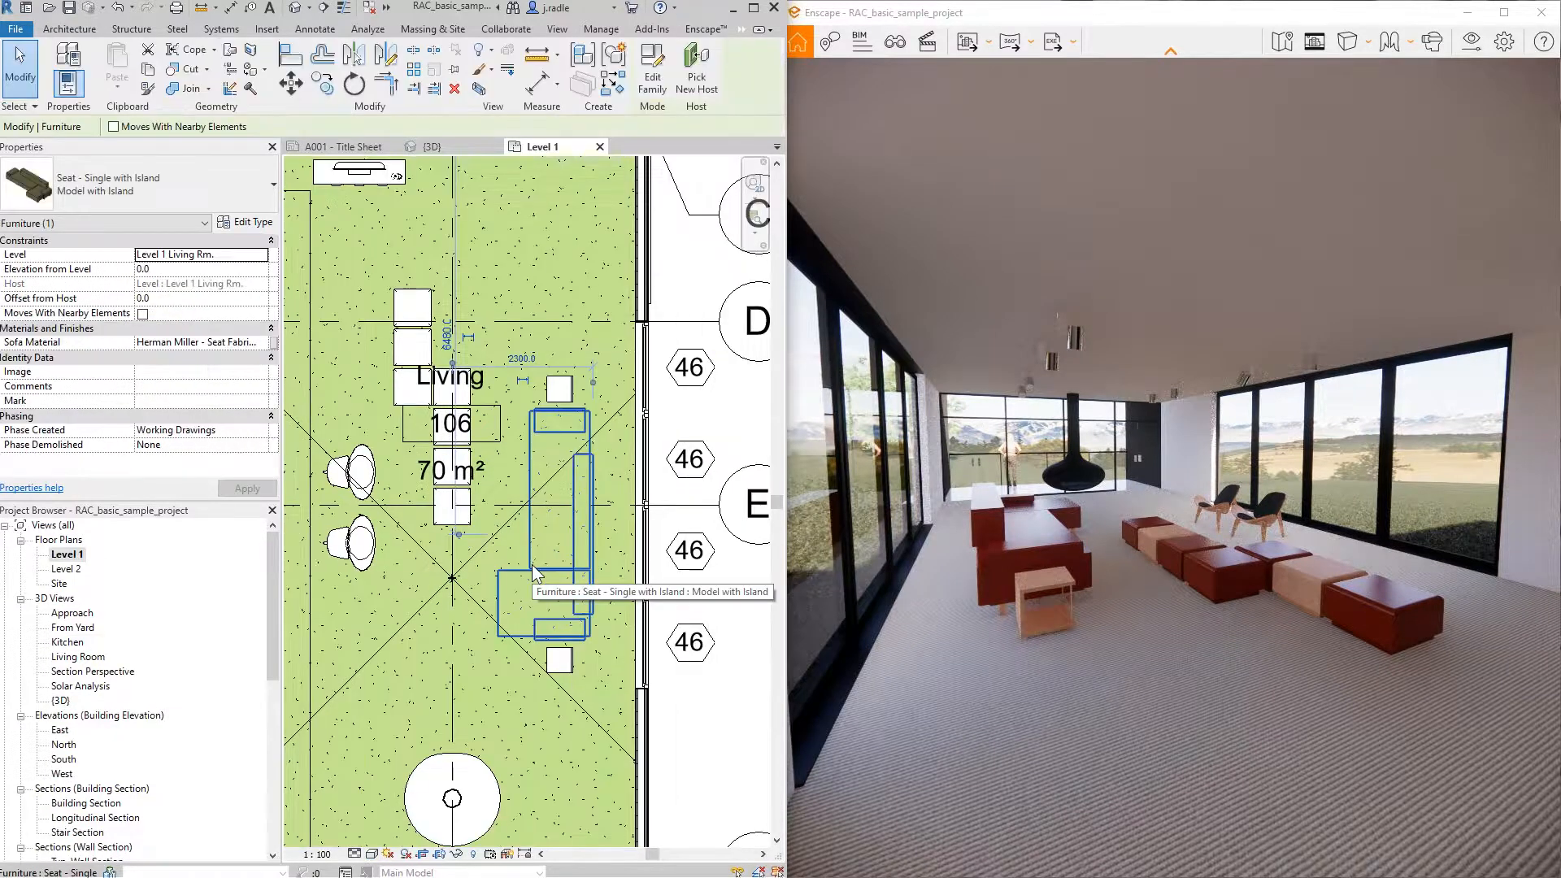
key(Delete)
click(561, 659)
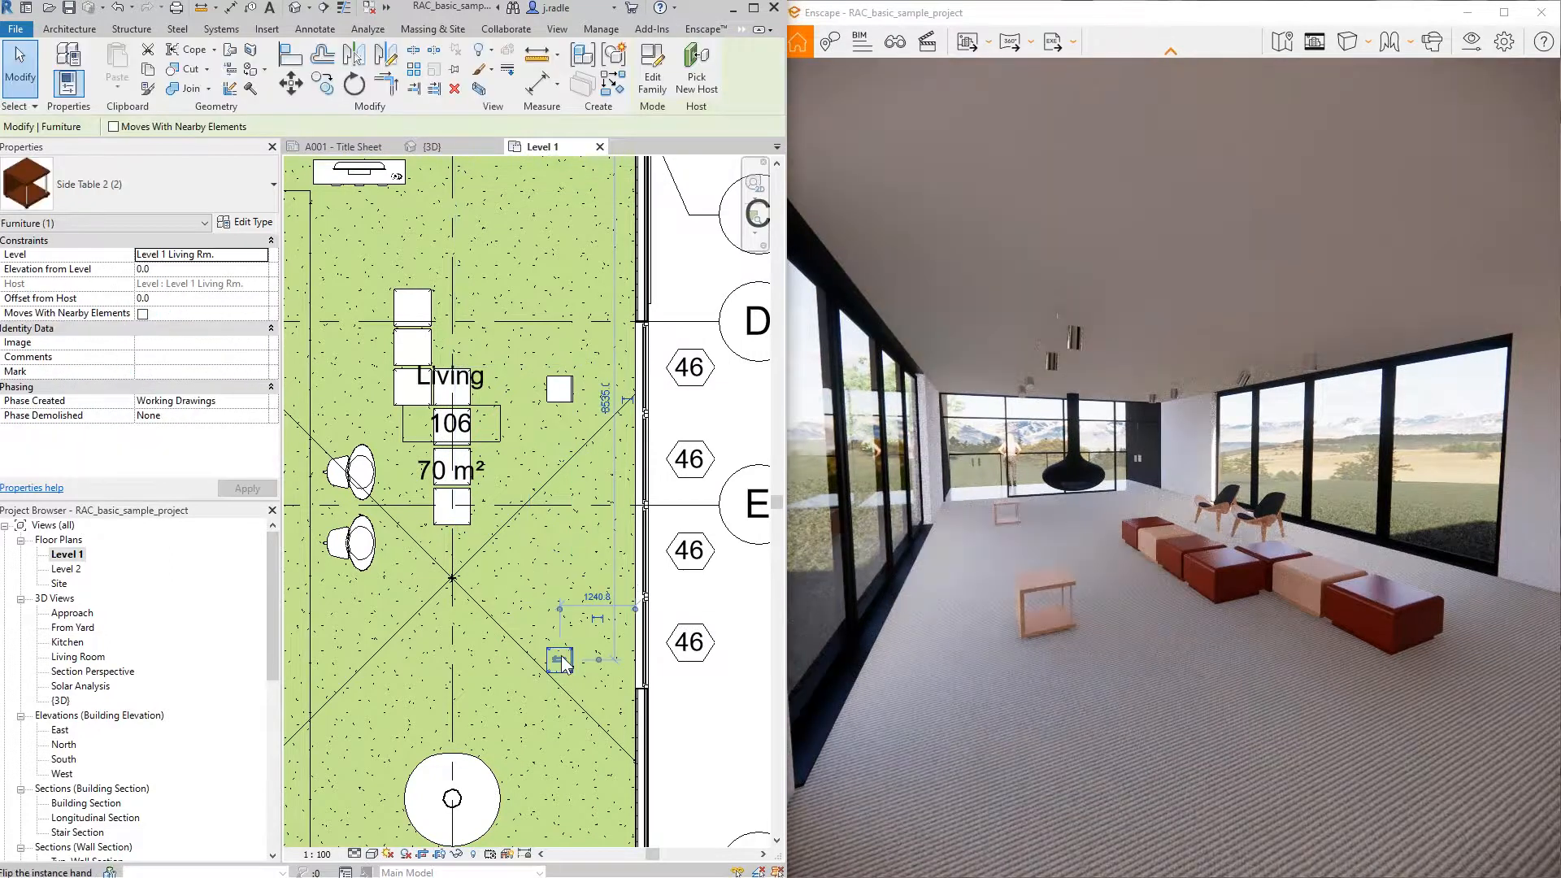
key(Delete)
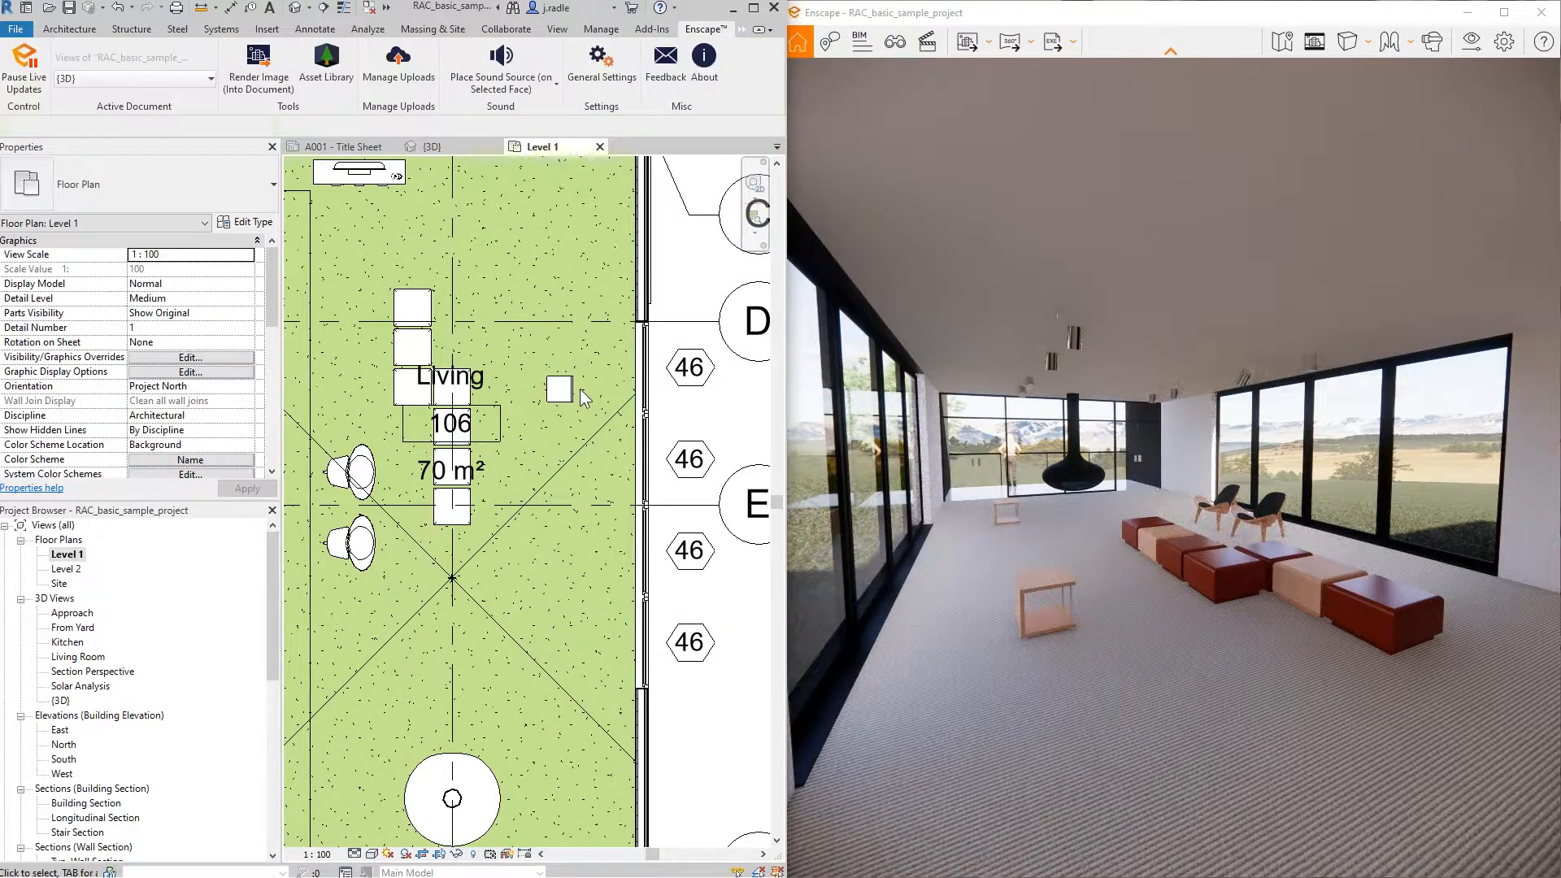
click(572, 391)
key(Delete)
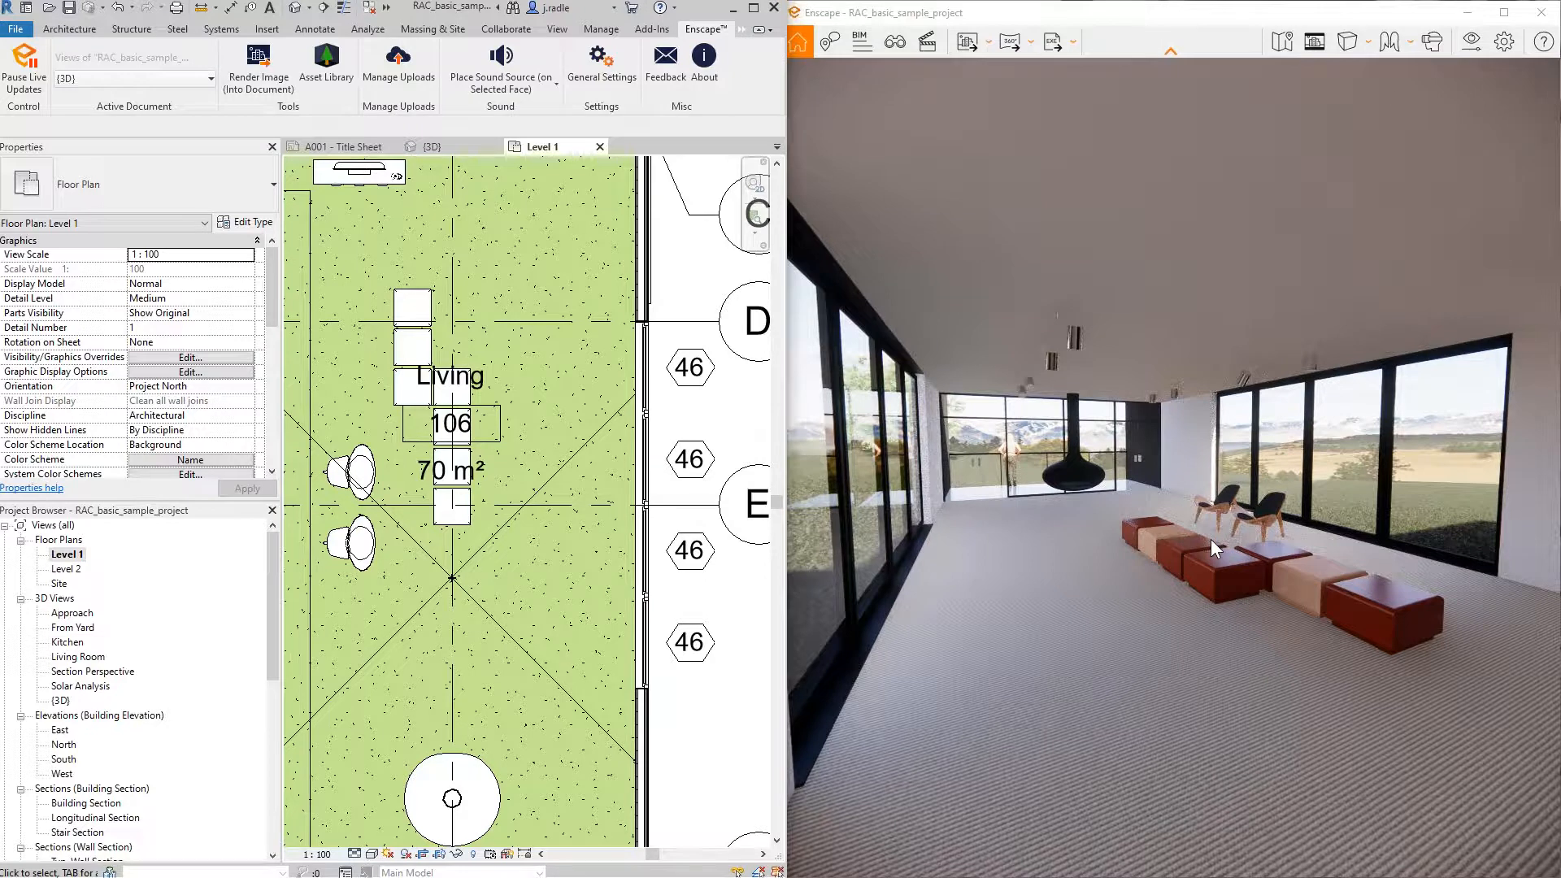
Step: Maximize the Enscape window, open Visual Settings and set the style mode to White
click(1504, 13)
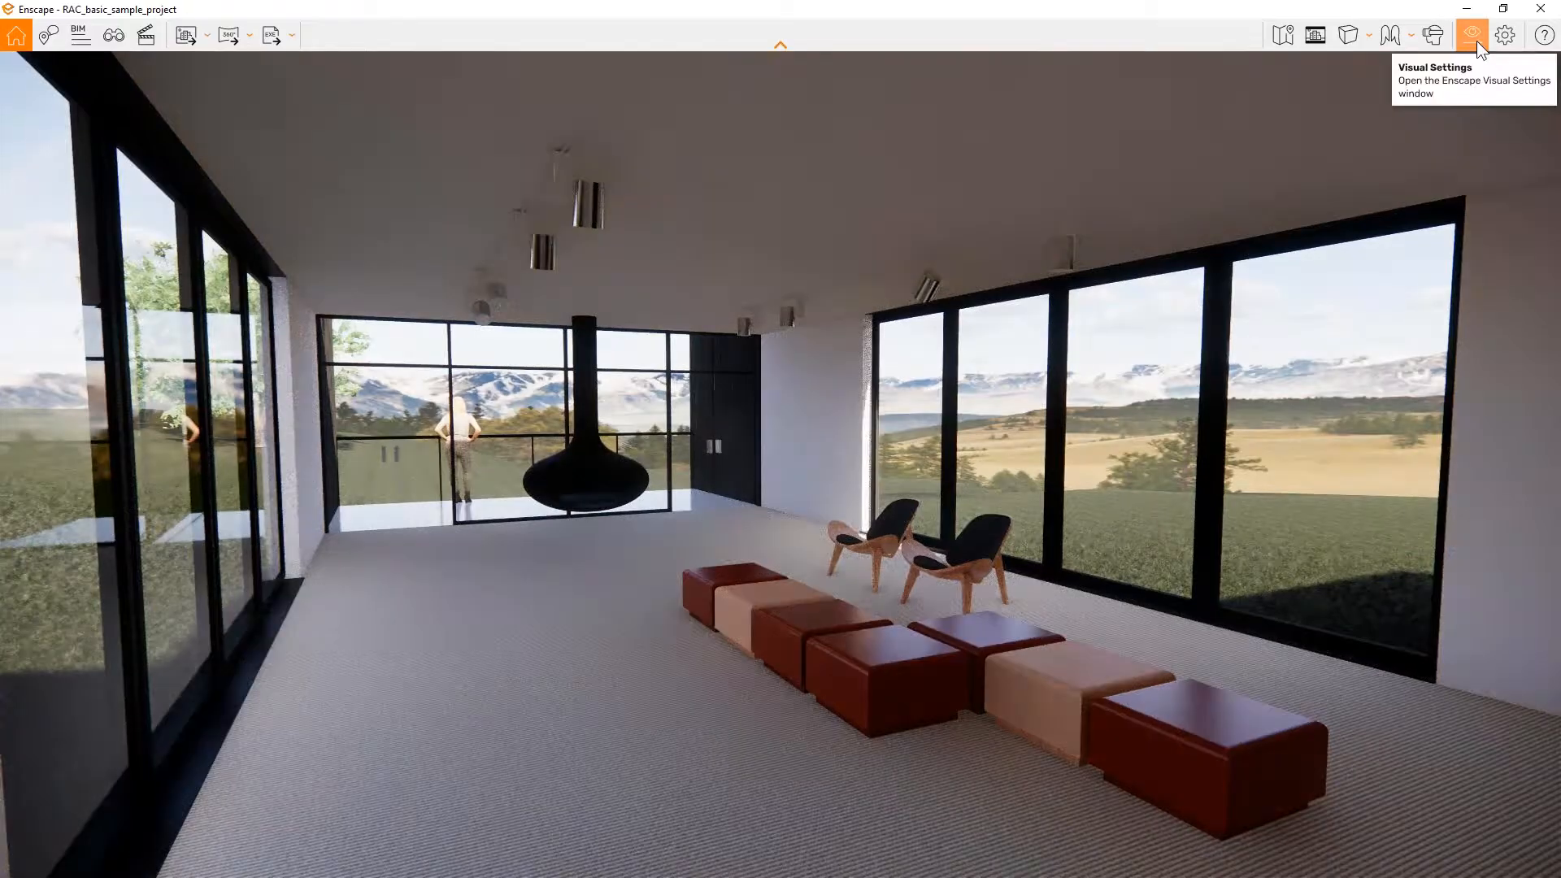
click(1473, 37)
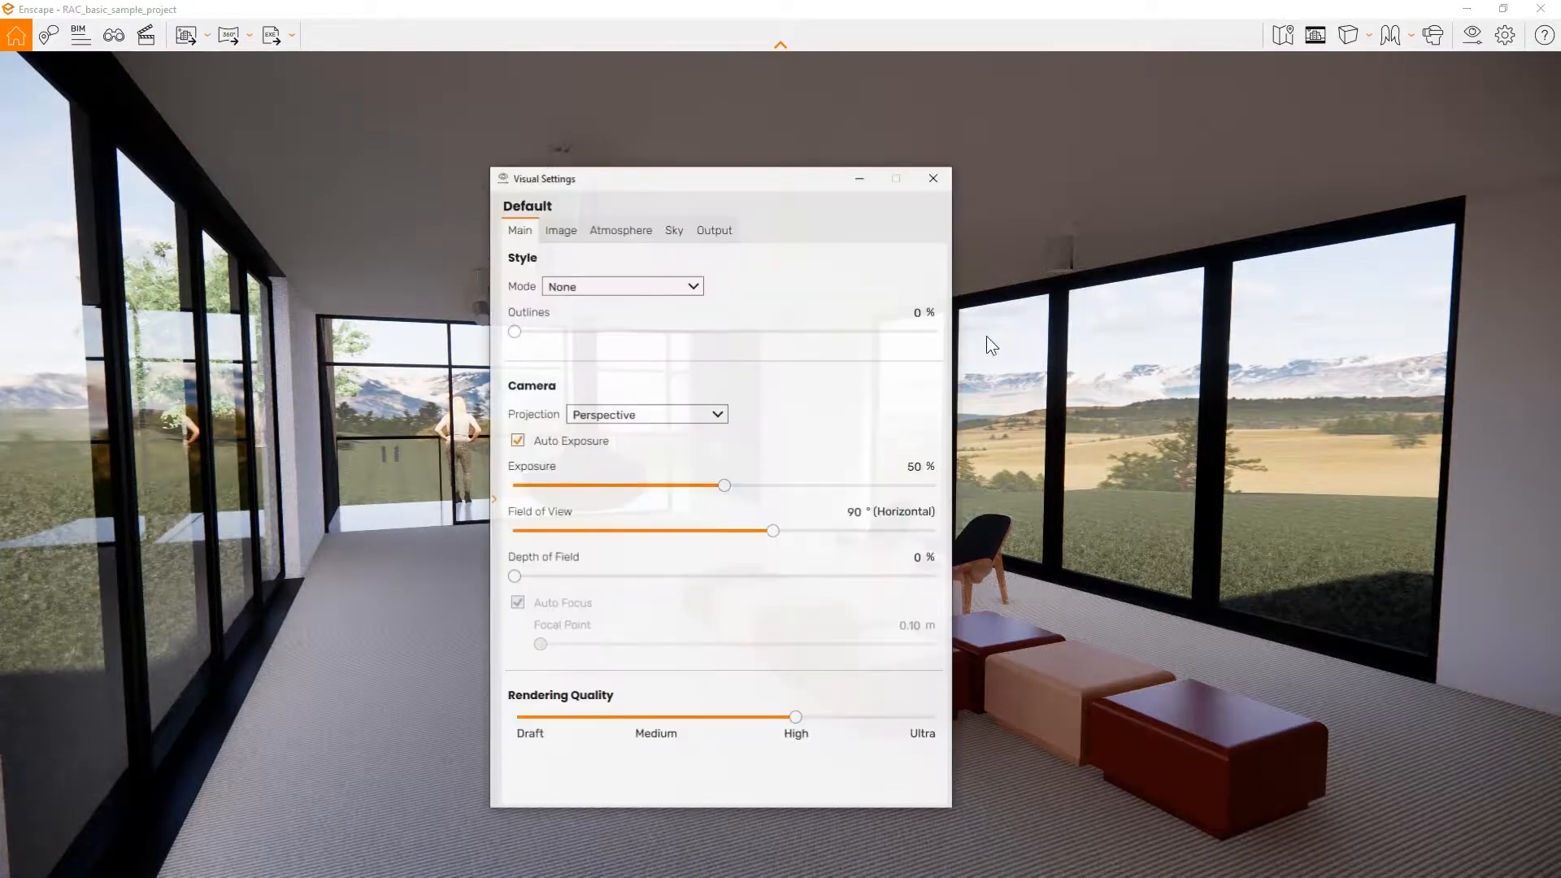
drag(755, 182, 1003, 177)
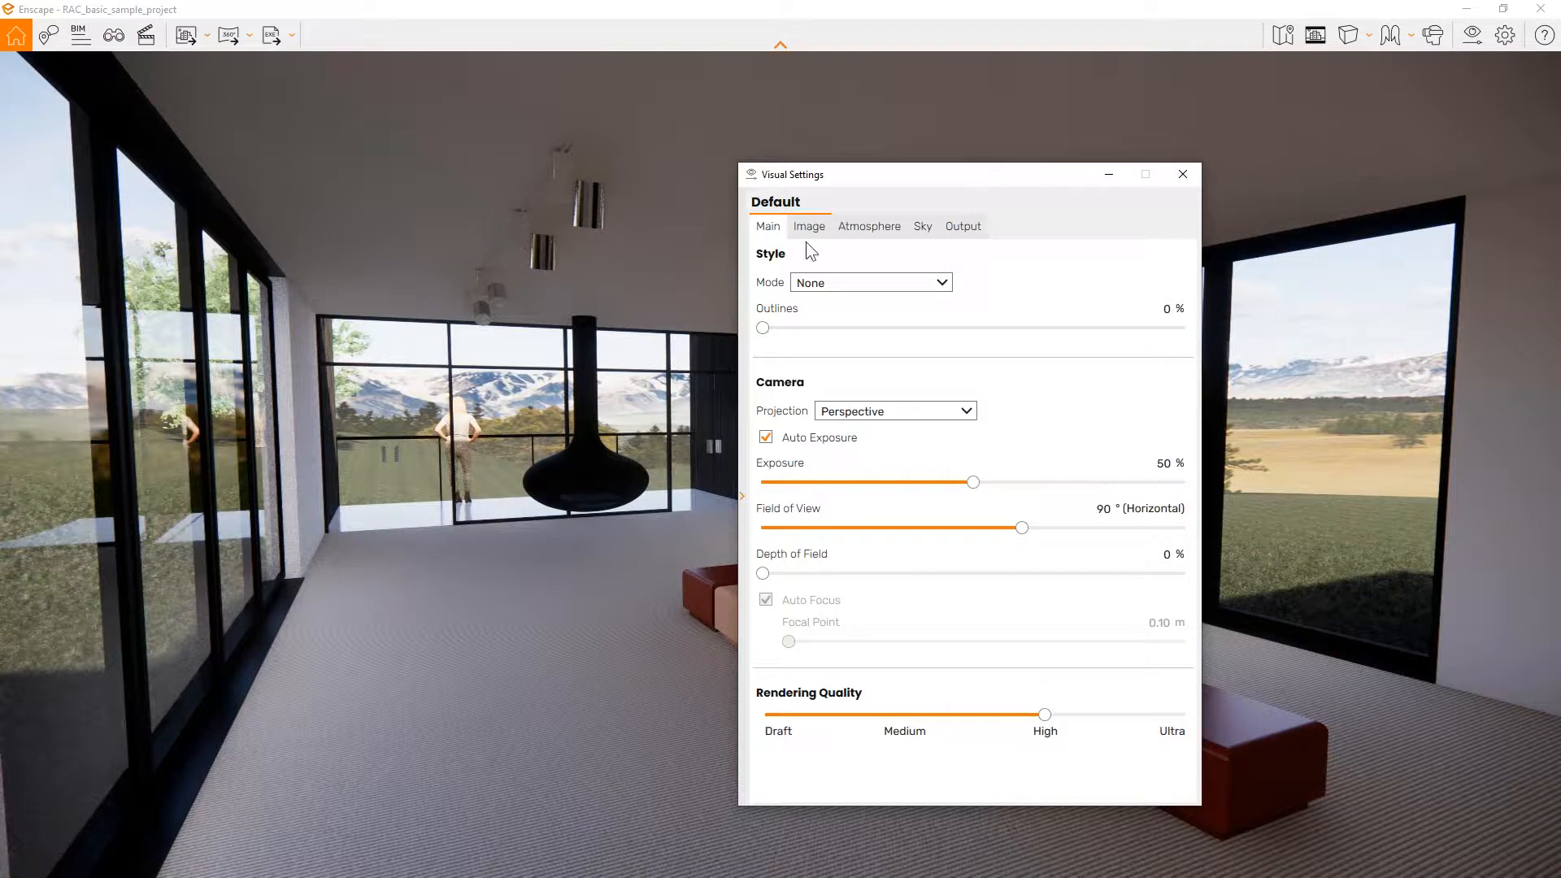
click(846, 281)
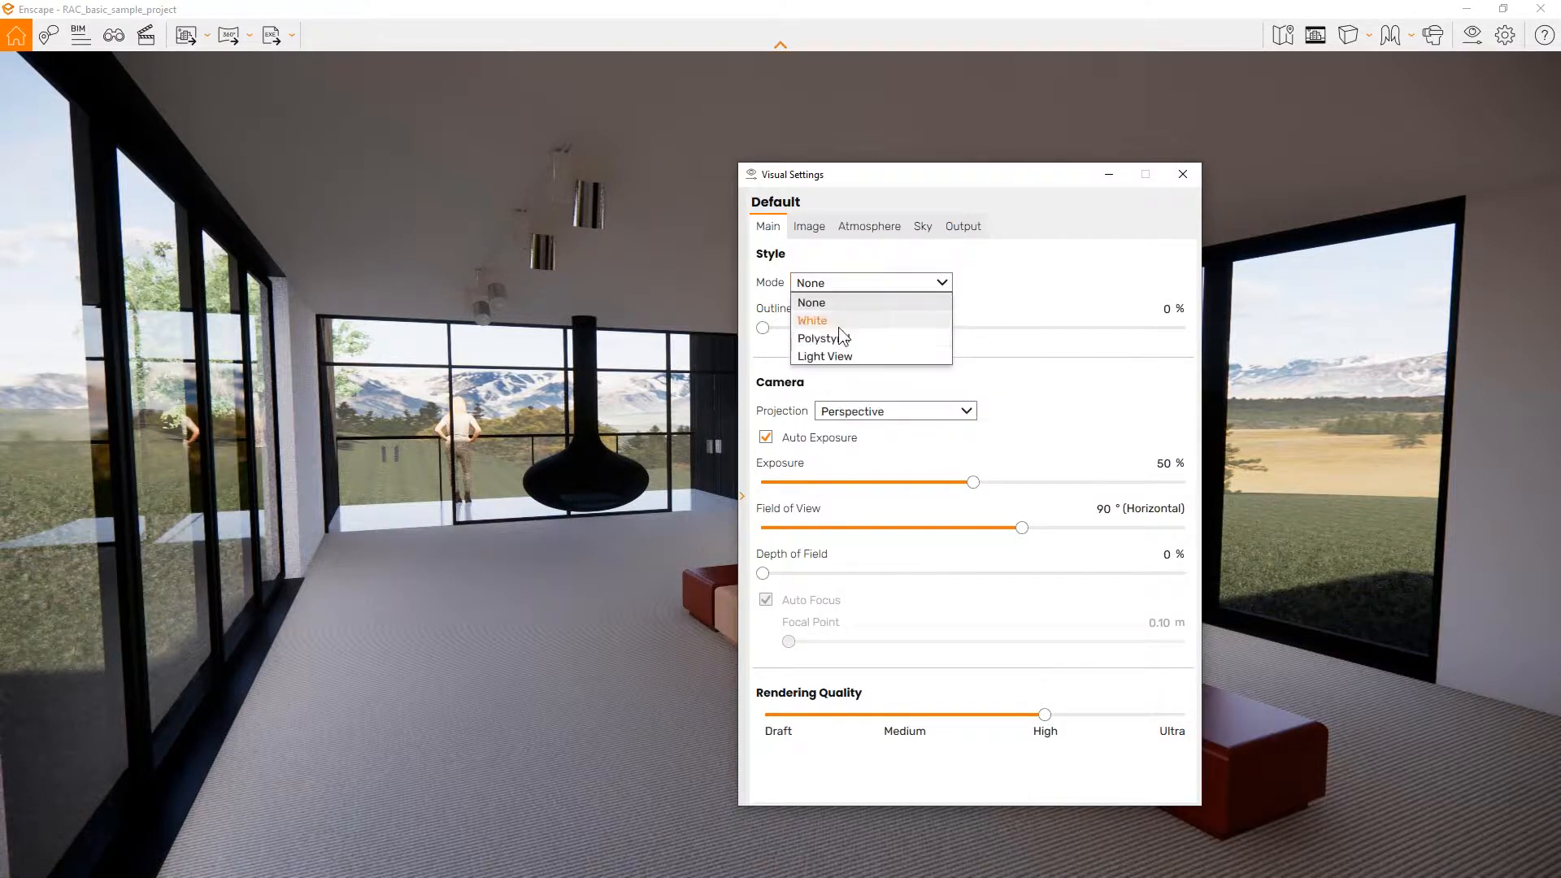
click(837, 324)
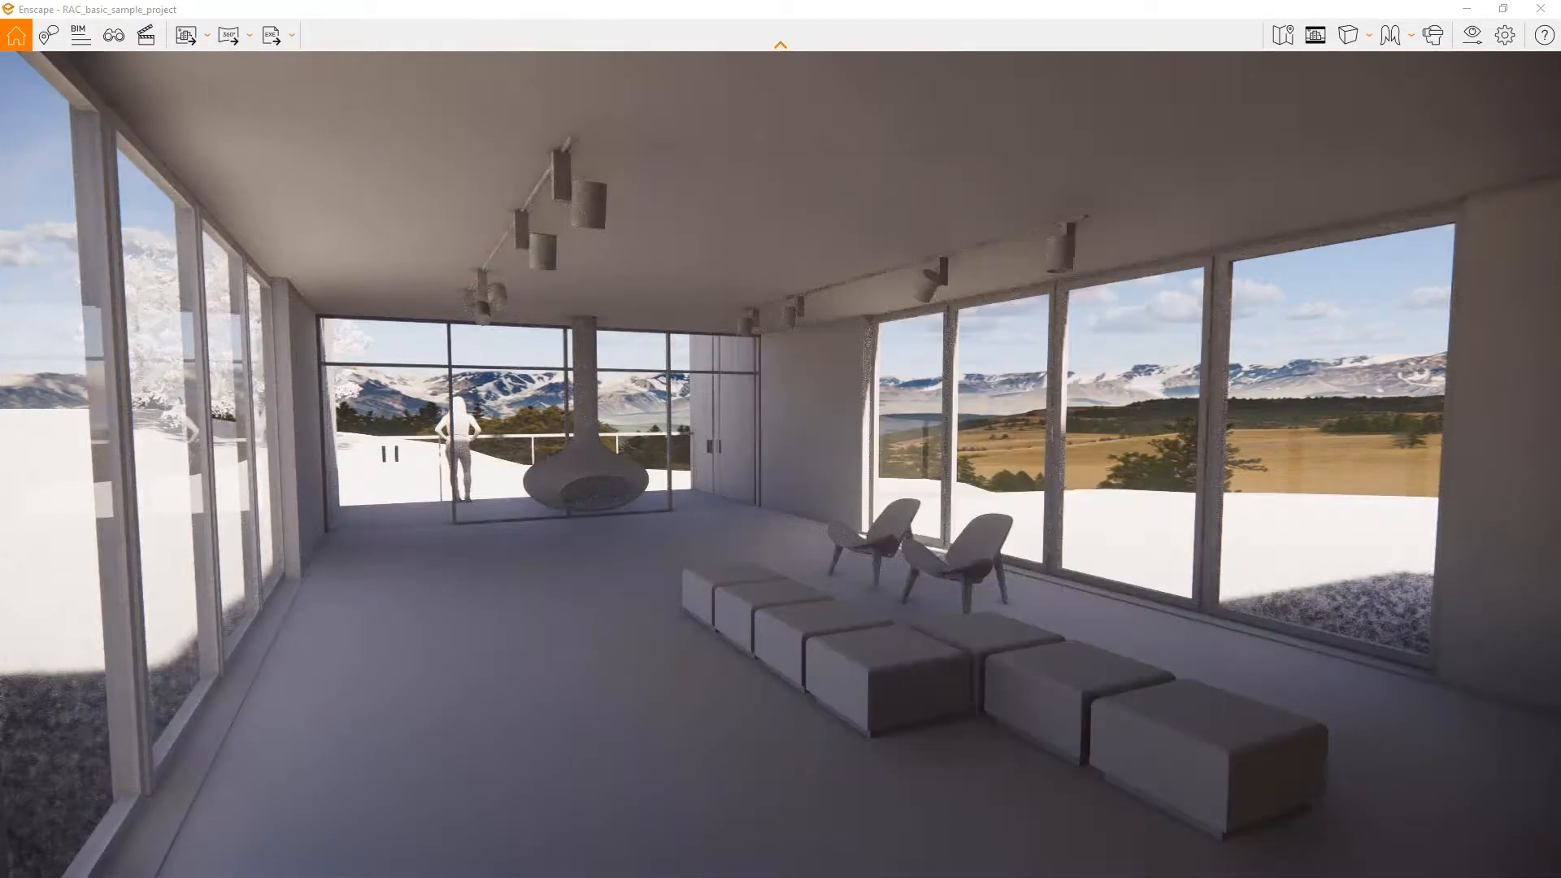
Step: Fly out of the living room and view the whole house from outside in the white style
key(w)
drag(1139, 637, 1544, 691)
key(s)
key(s)
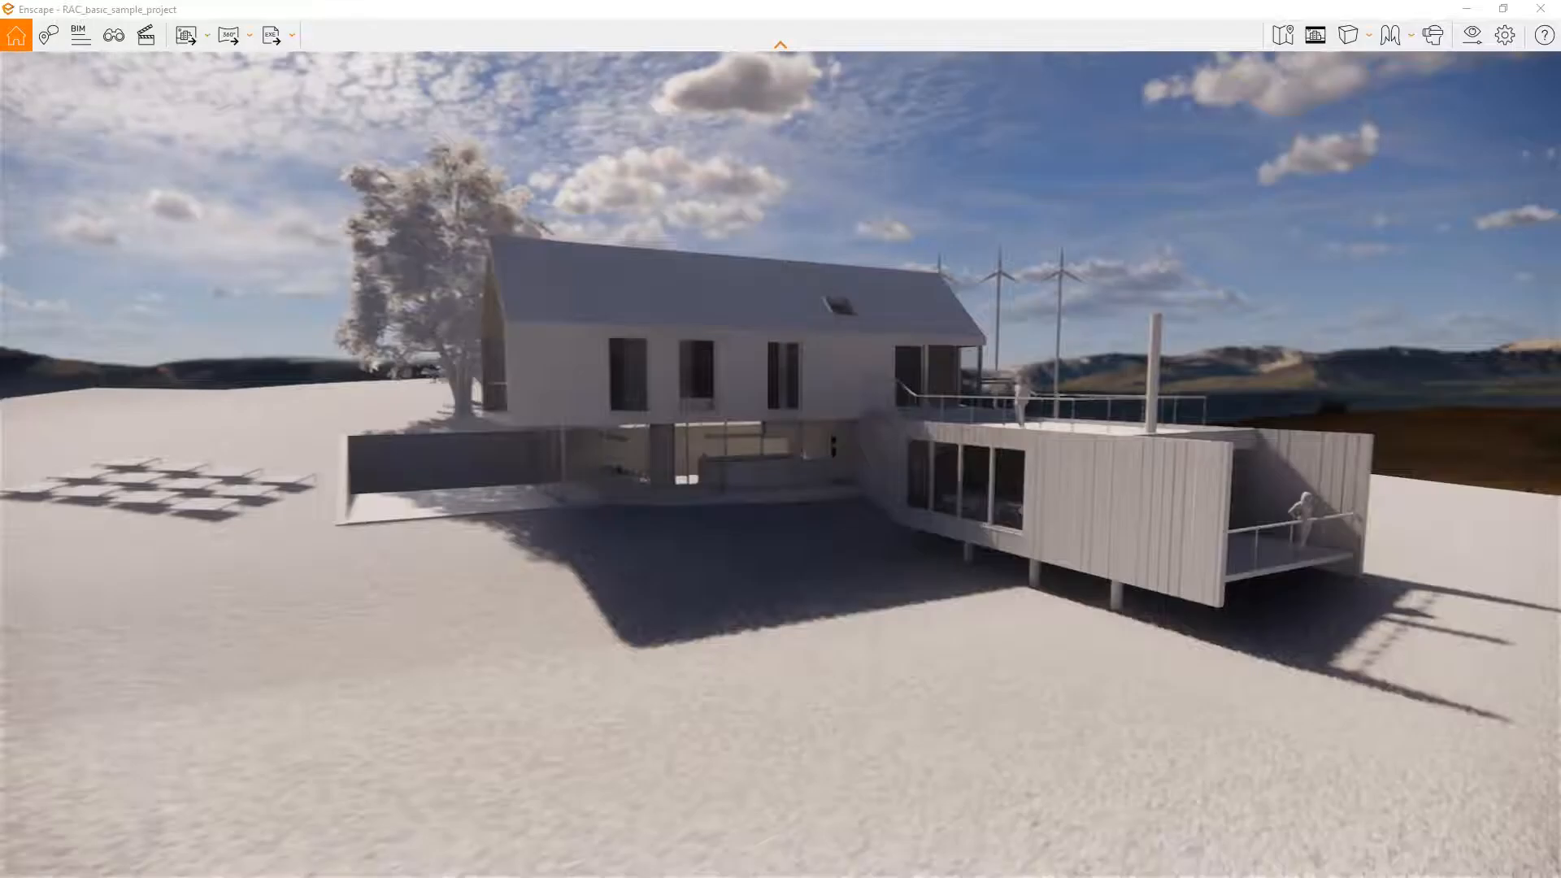
right_drag(821, 423, 861, 382)
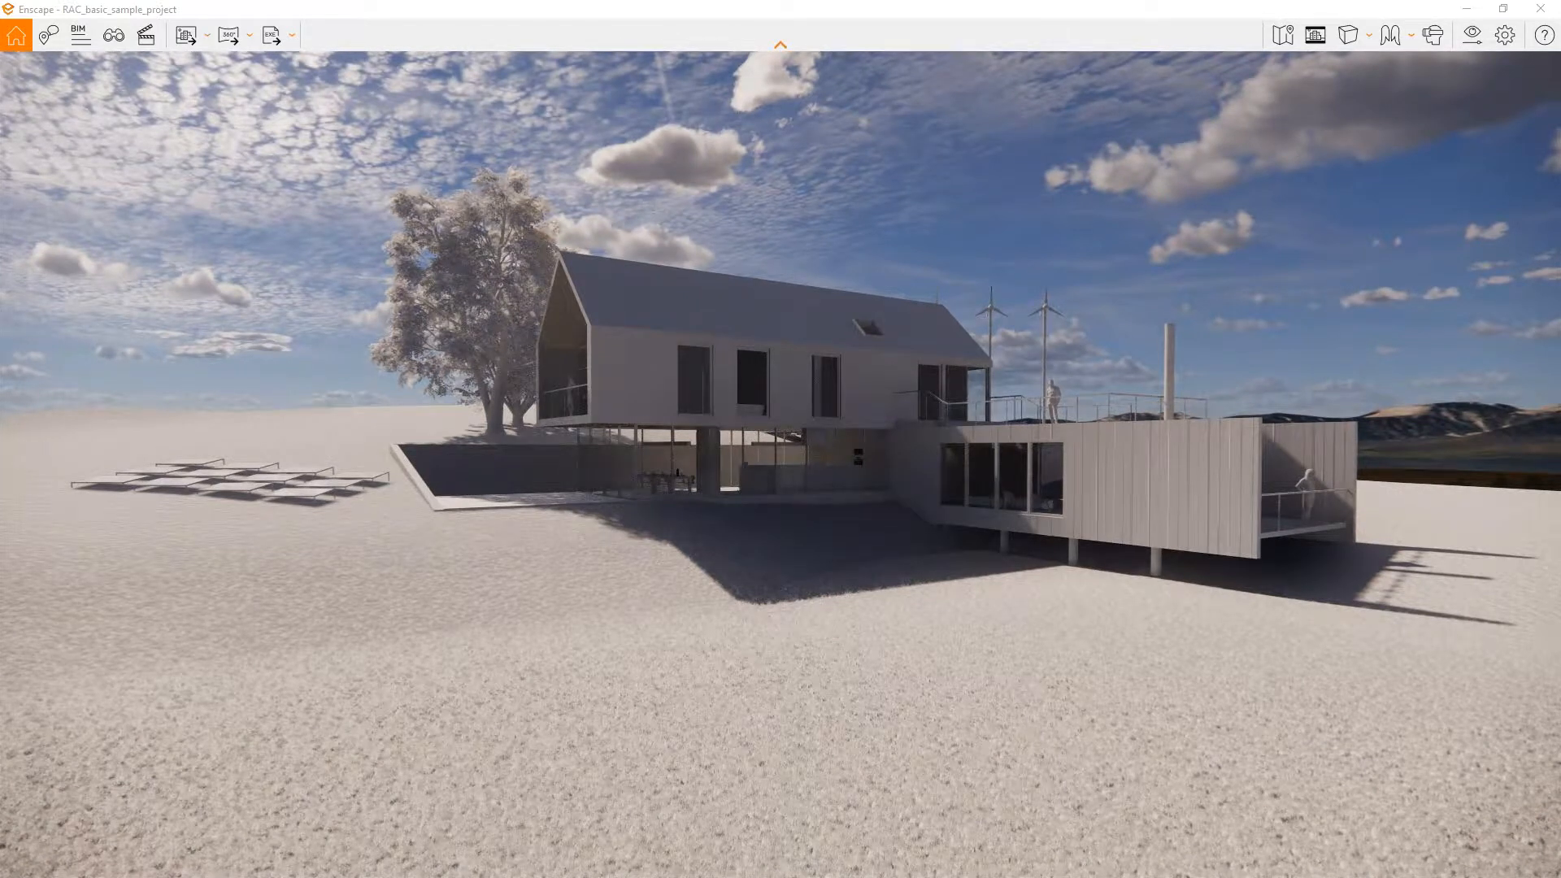
Step: Set the style mode to Light View and orbit around the house to examine its light distribution
drag(731, 208, 403, 177)
click(443, 285)
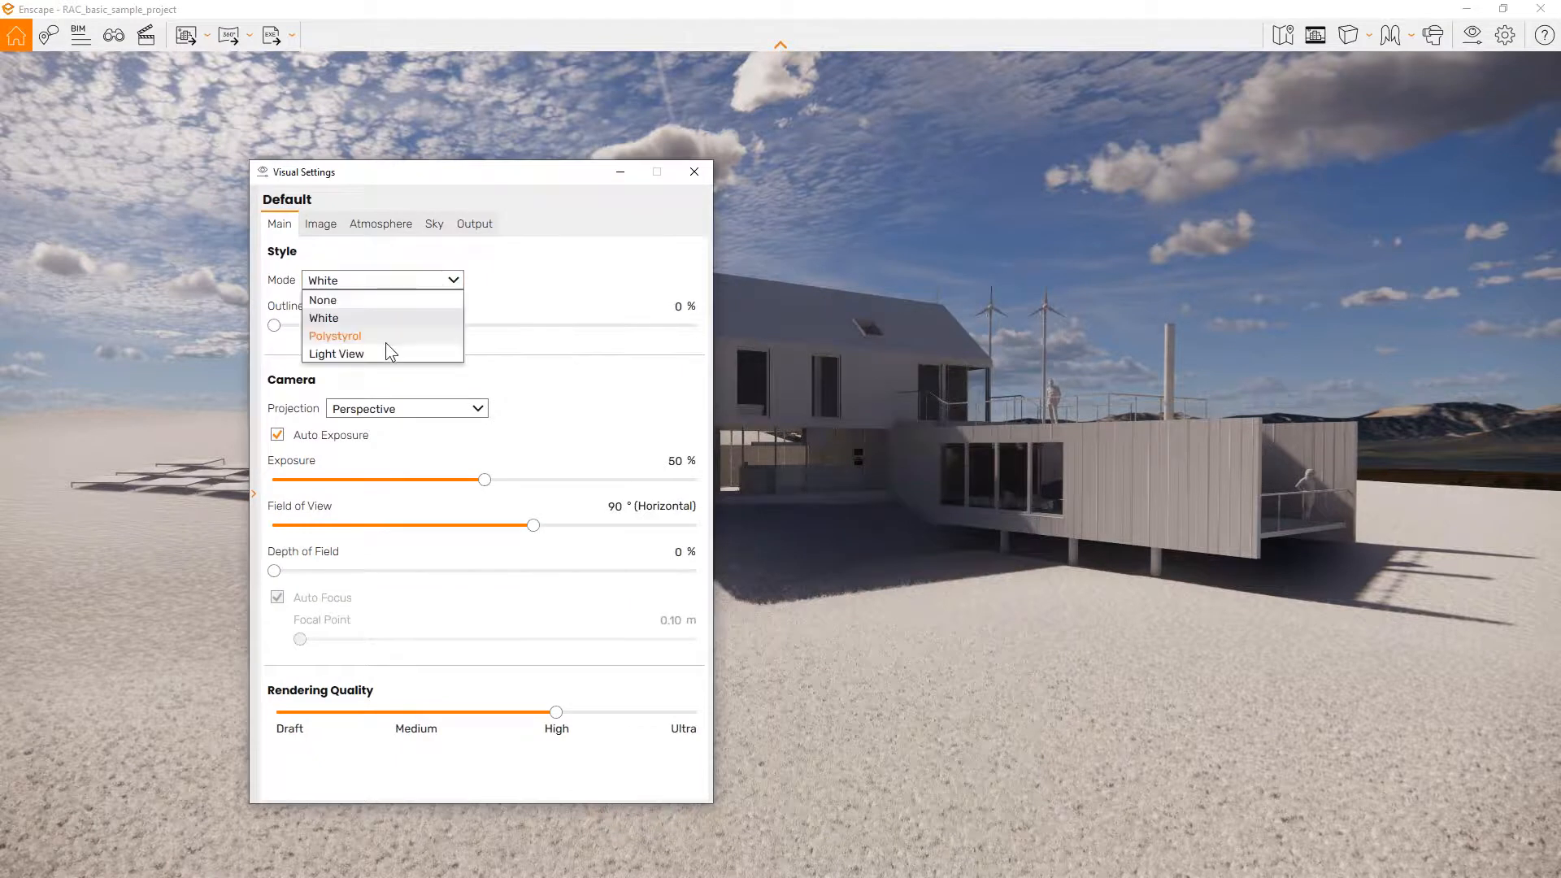
click(337, 354)
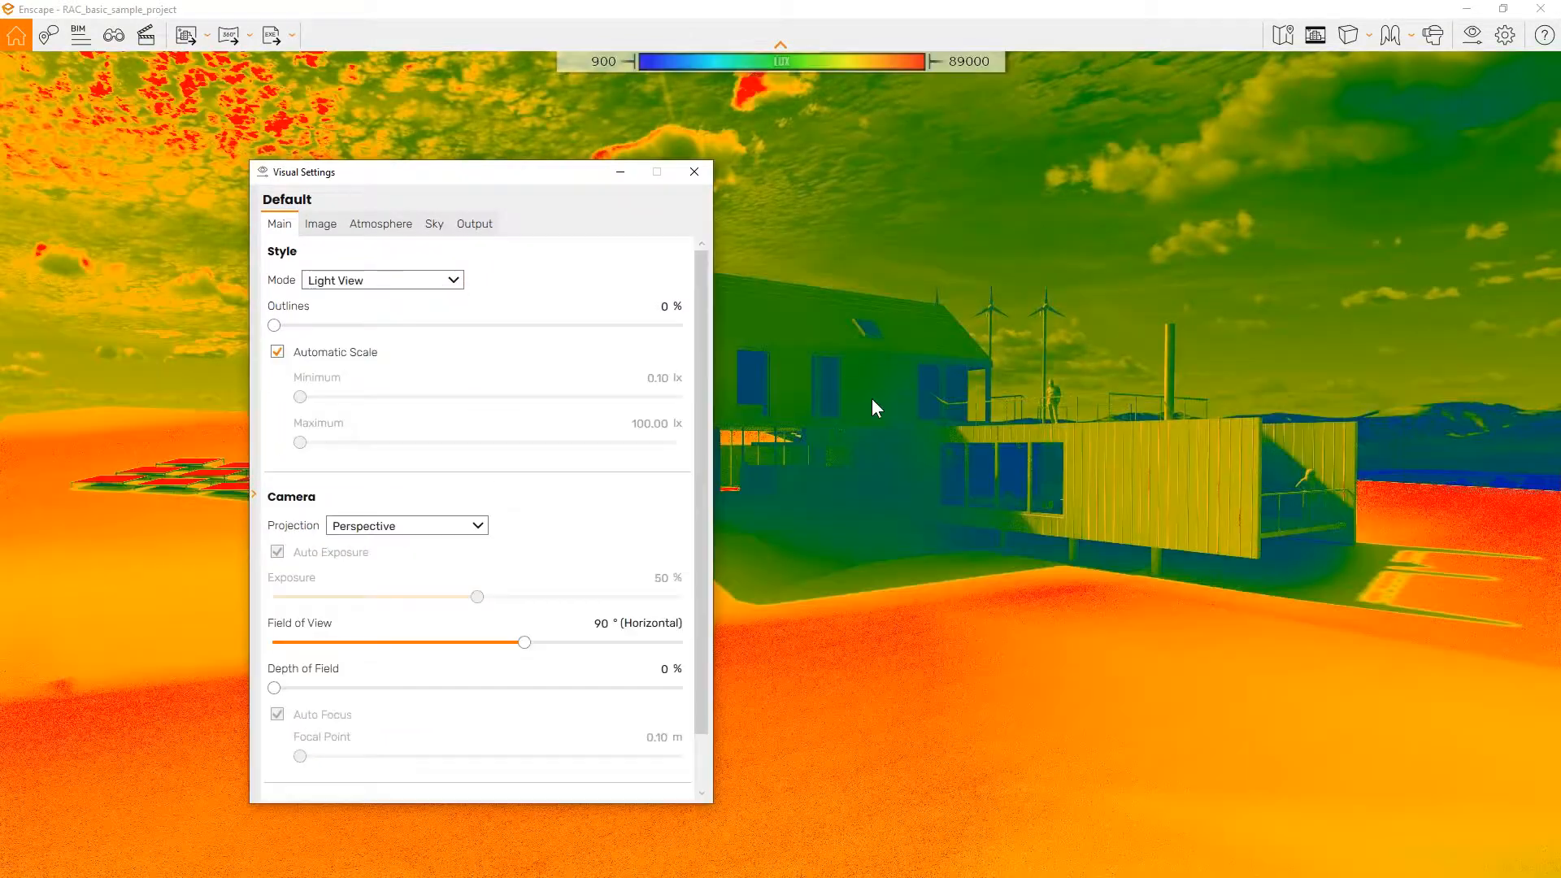
shift+right_drag(985, 445, 813, 445)
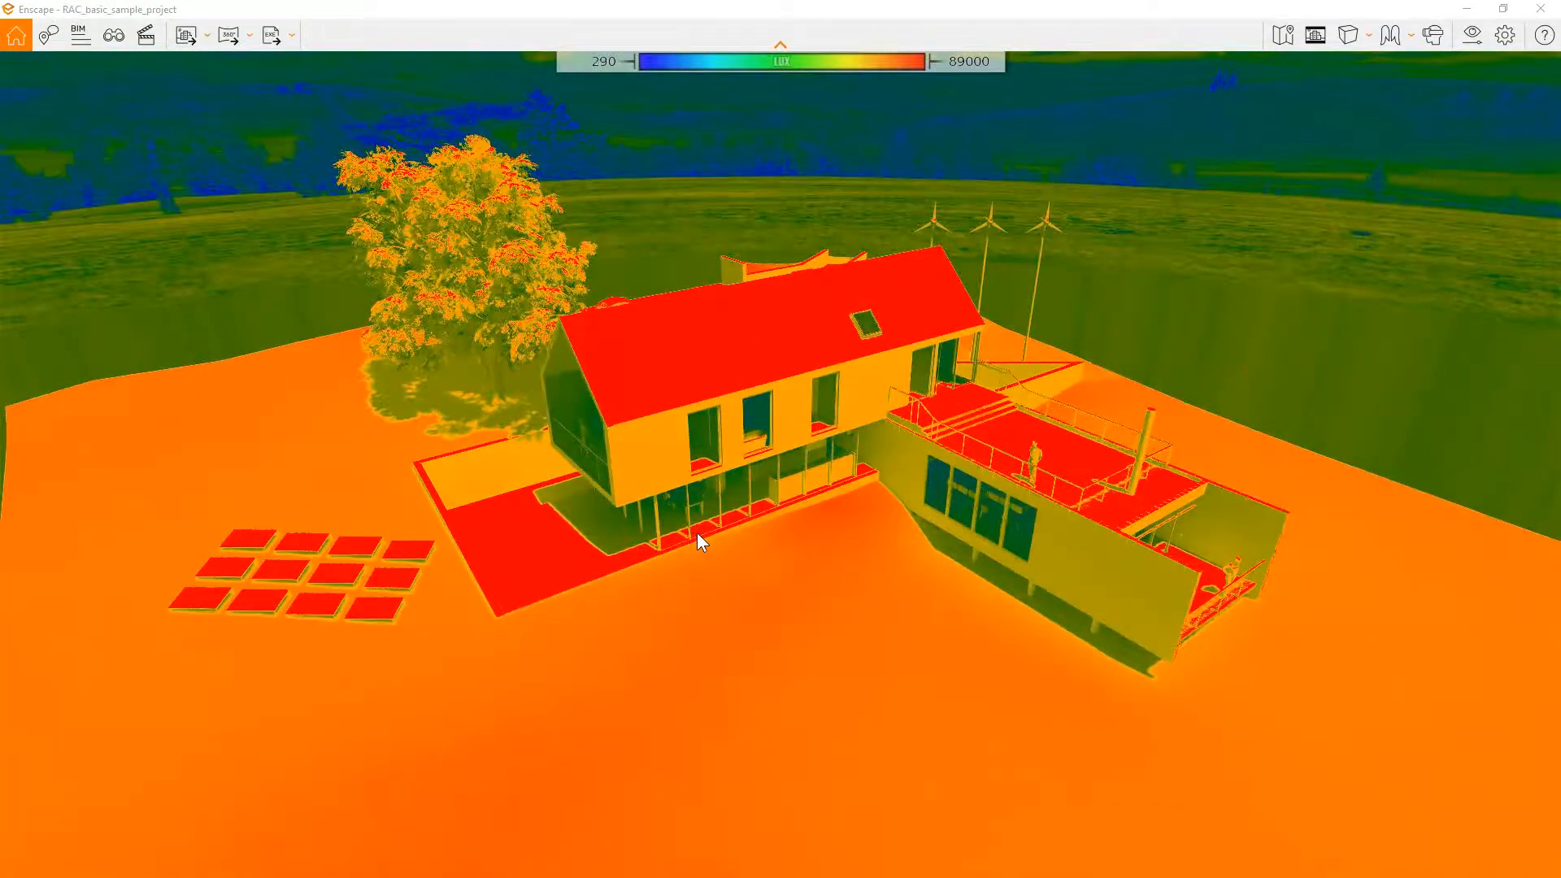
mouse_move(696, 534)
shift+right_down()
mouse_move(650, 533)
mouse_move(726, 529)
shift+right_up()
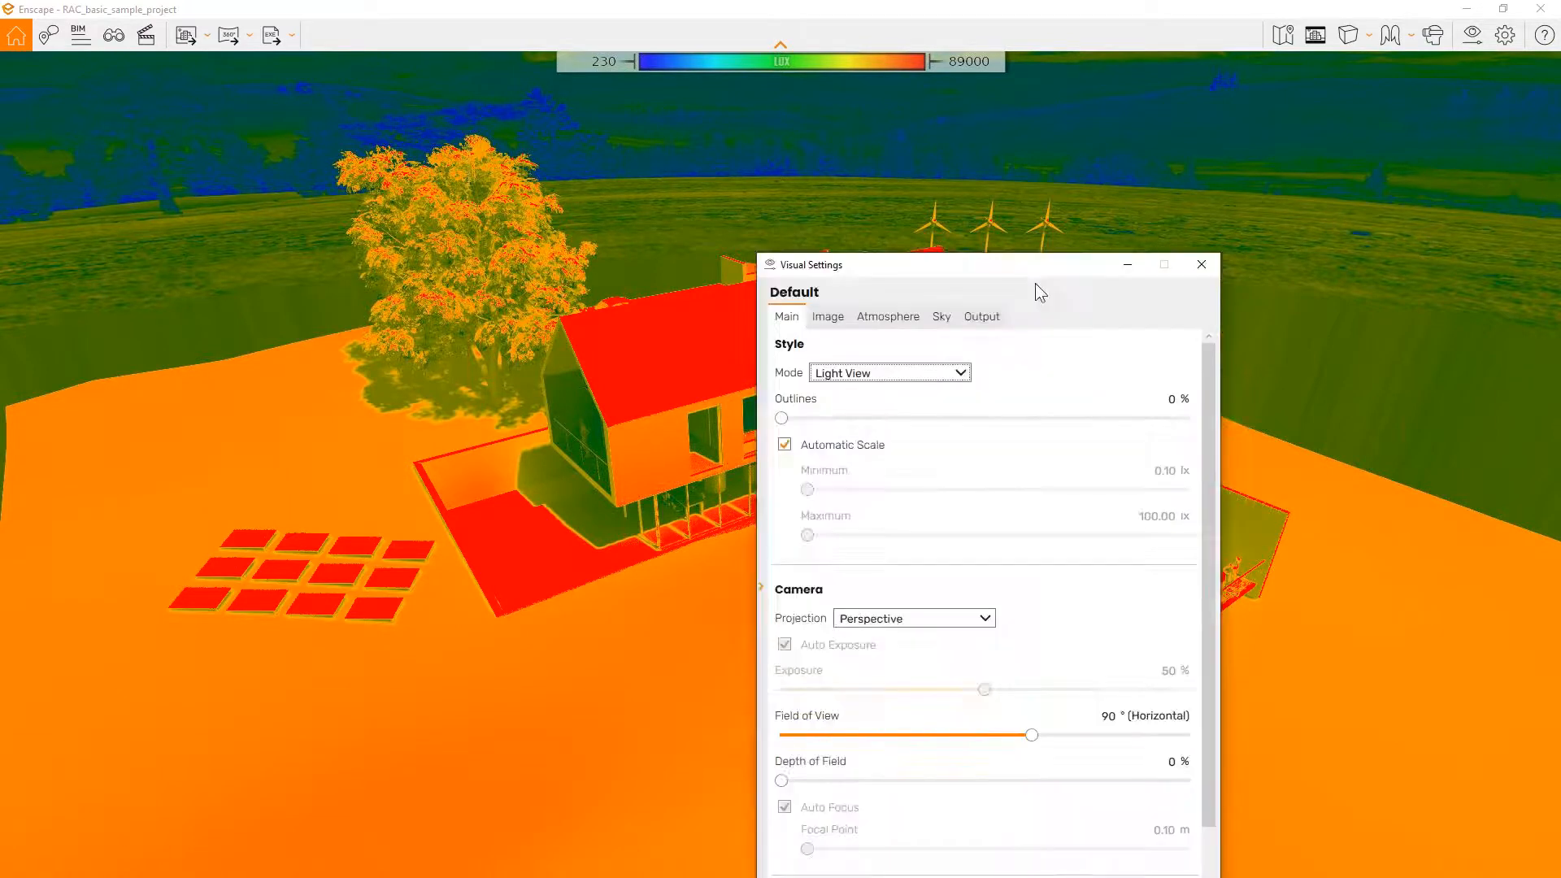
Step: Set the style mode to None, move Visual Settings clear of the house and open the Image settings
drag(1035, 282, 796, 159)
click(662, 262)
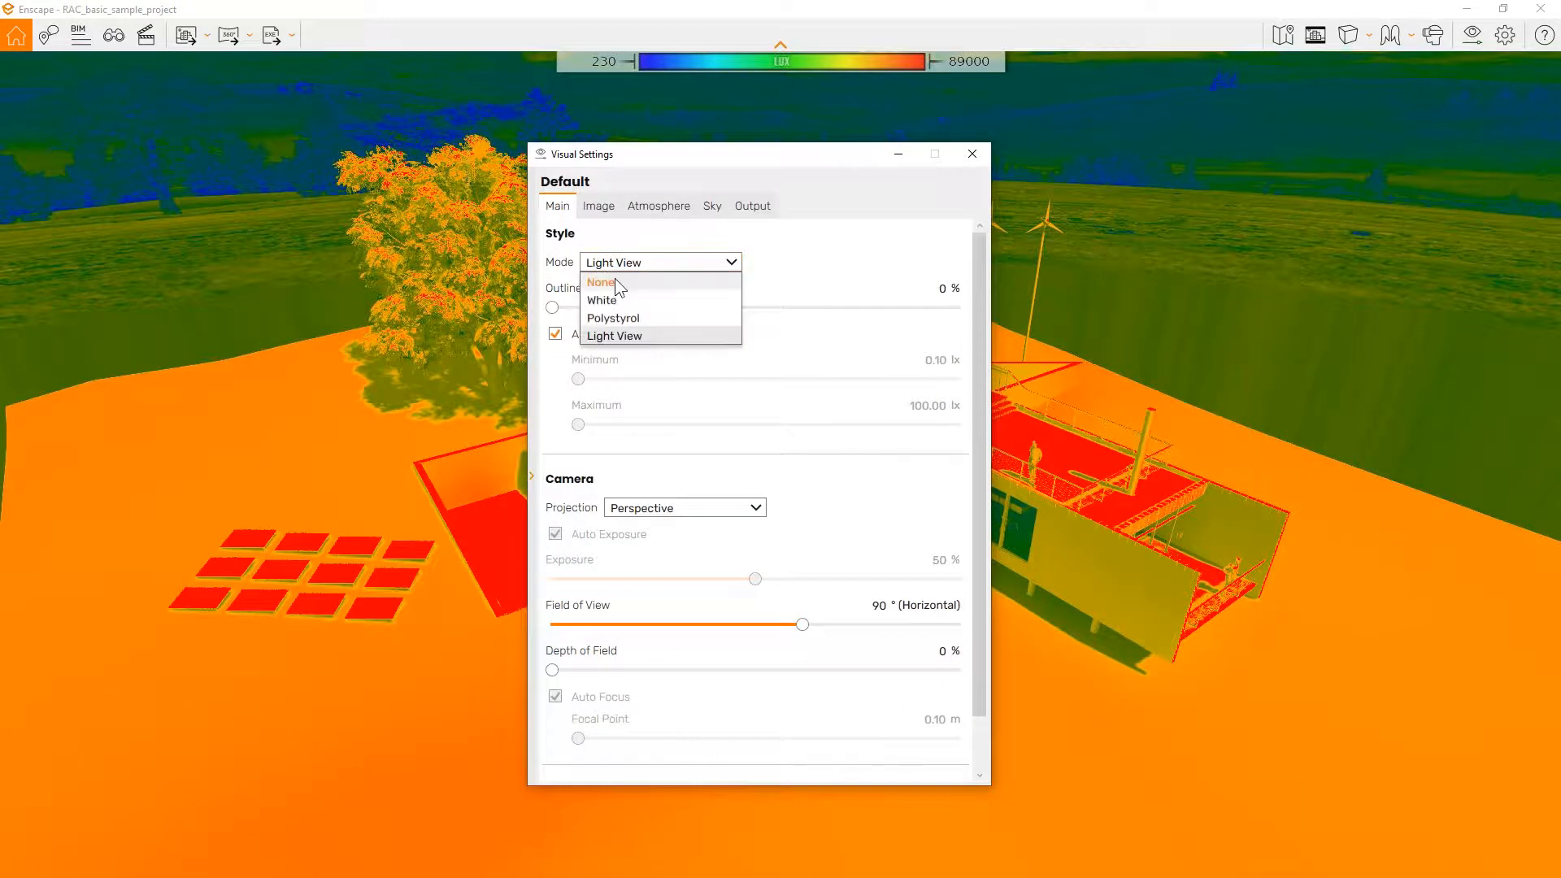
click(614, 278)
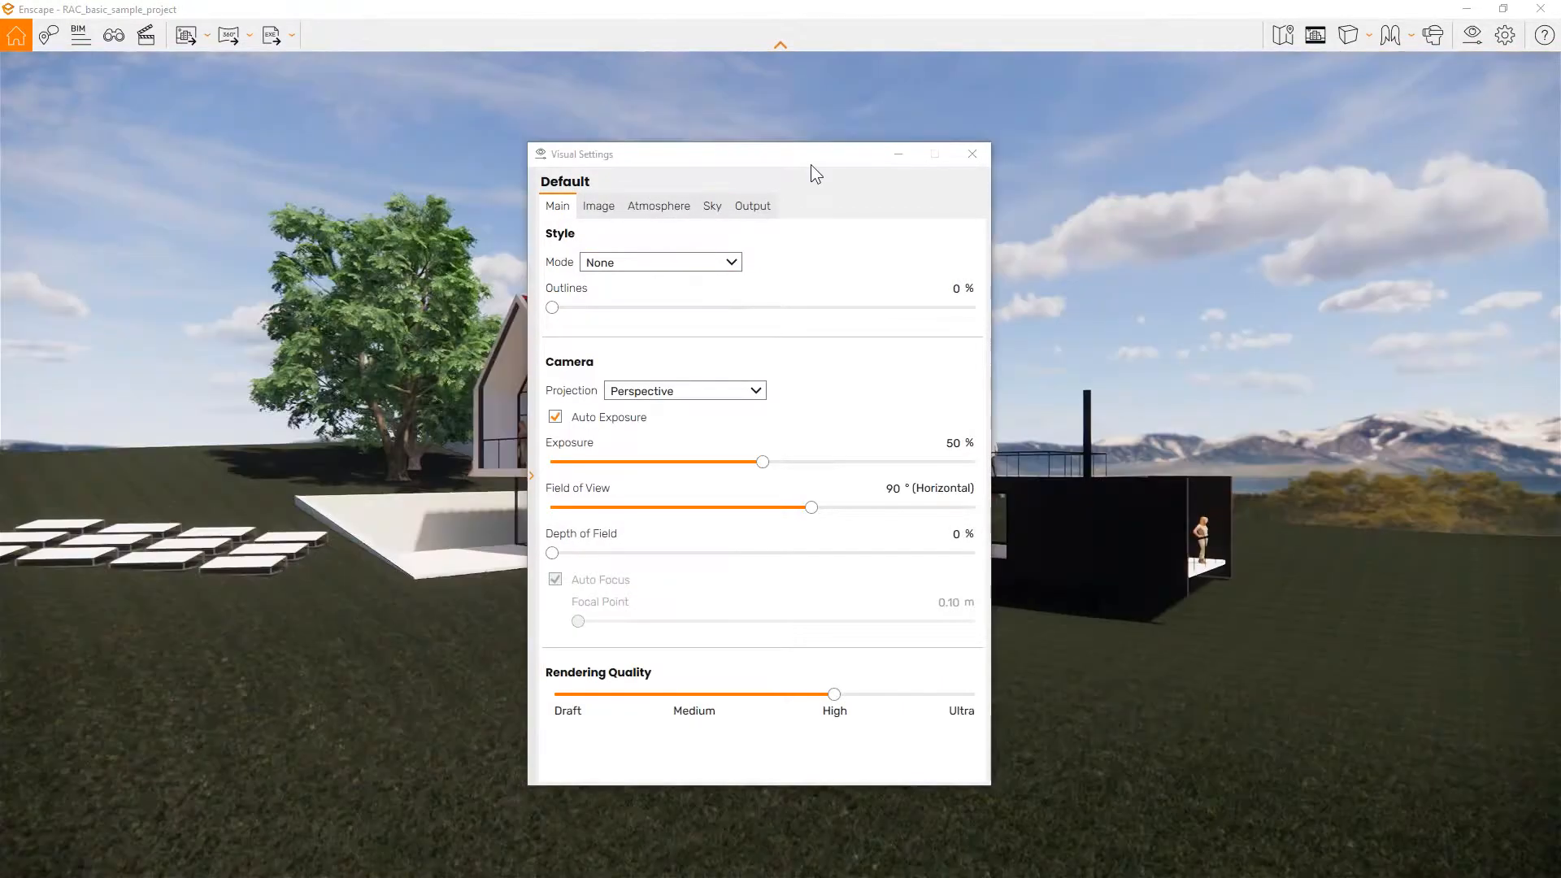
drag(811, 165, 458, 220)
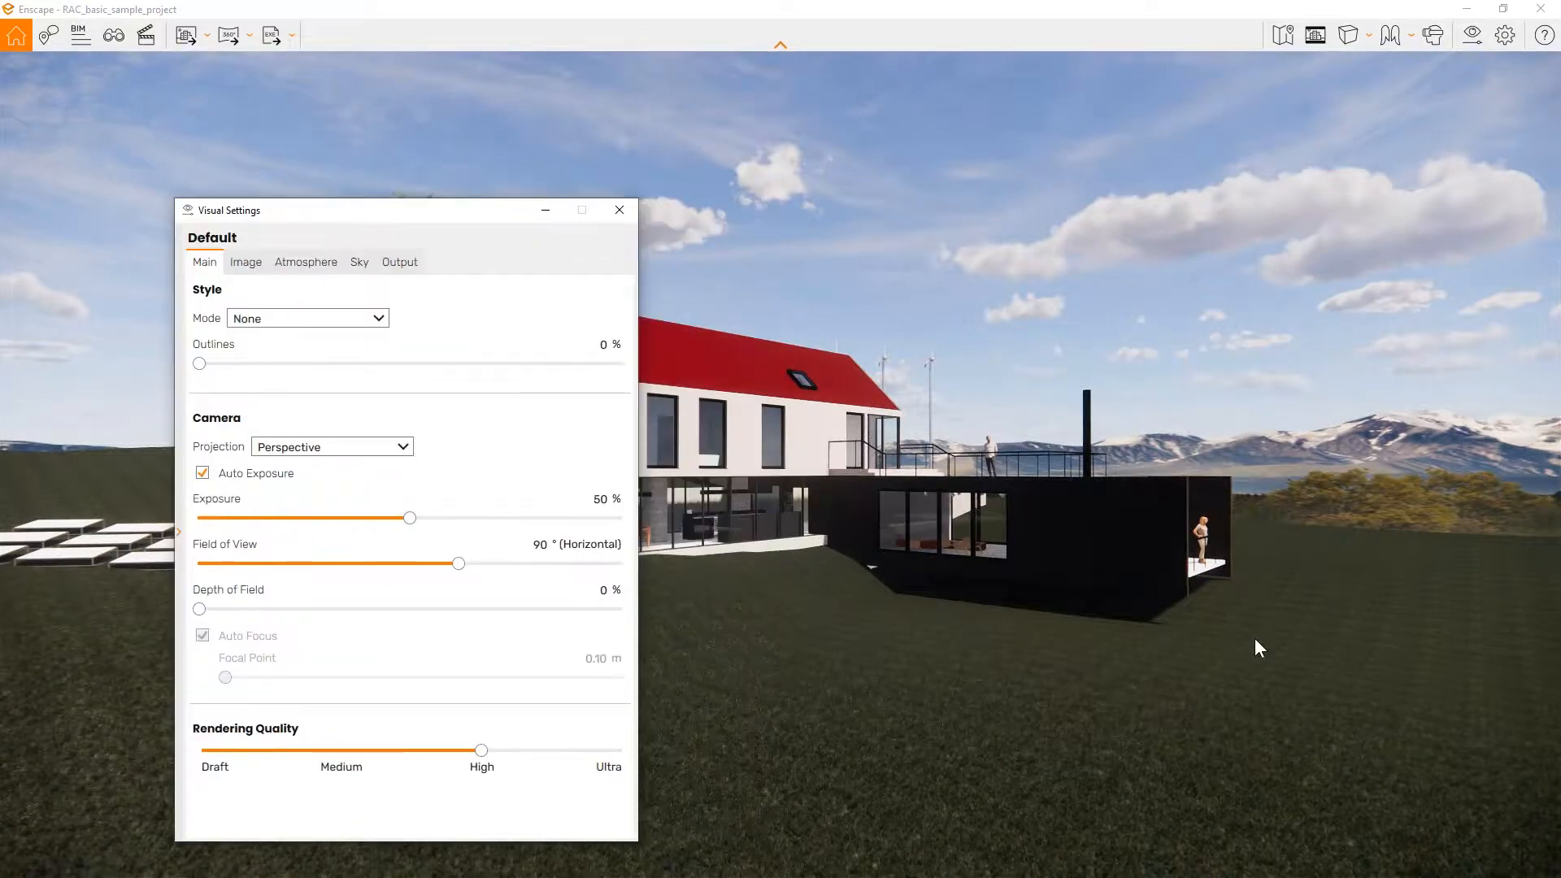
click(252, 269)
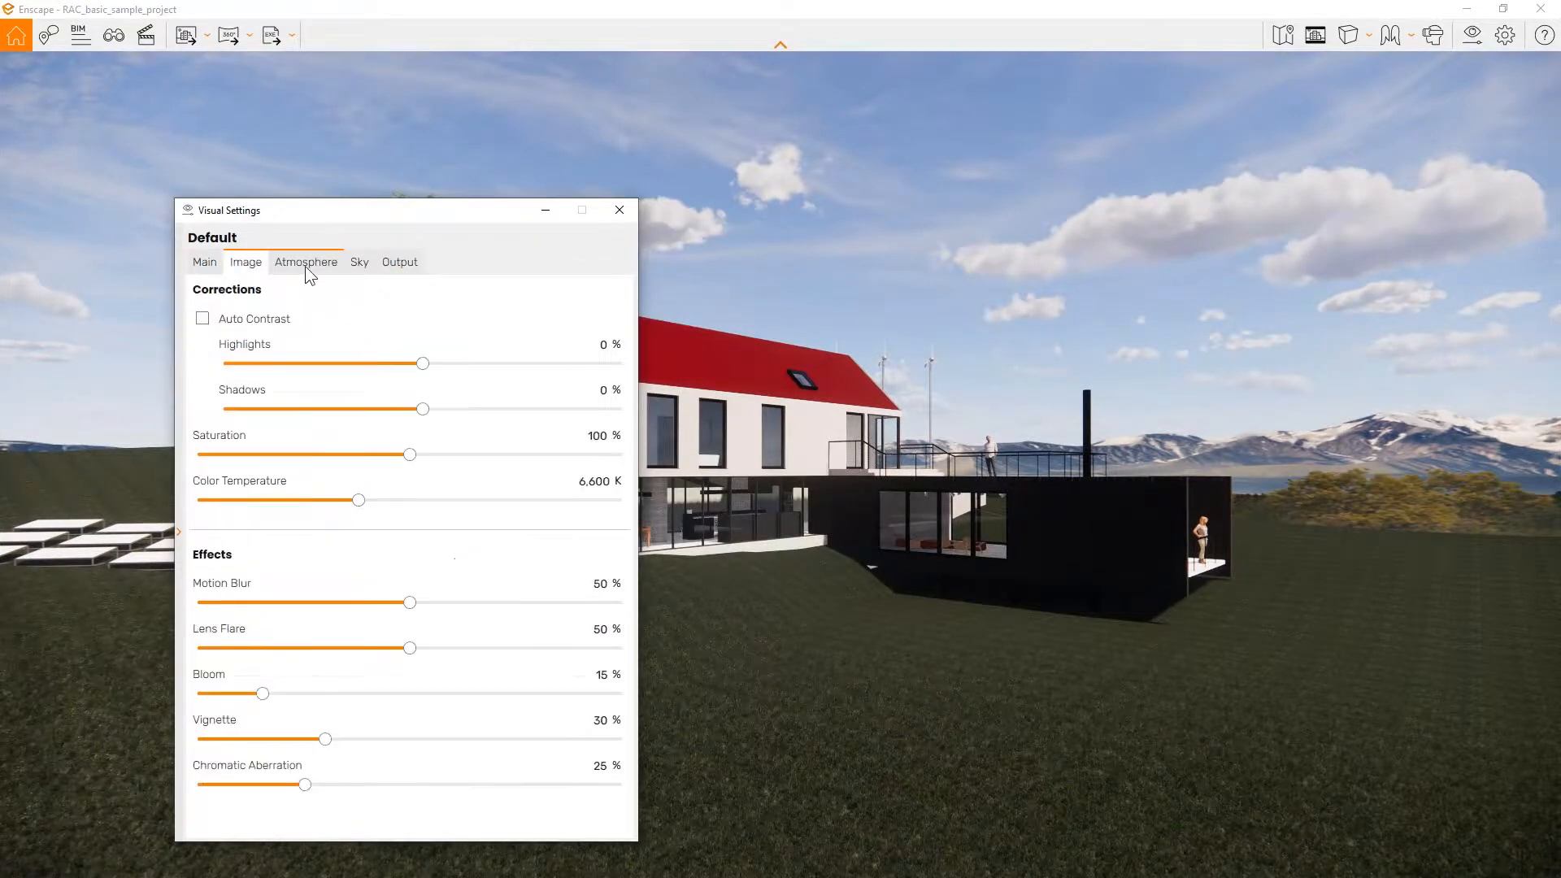
Step: Open the Sky settings, try the Forest horizon source and set the horizon to Desert
click(304, 266)
click(358, 265)
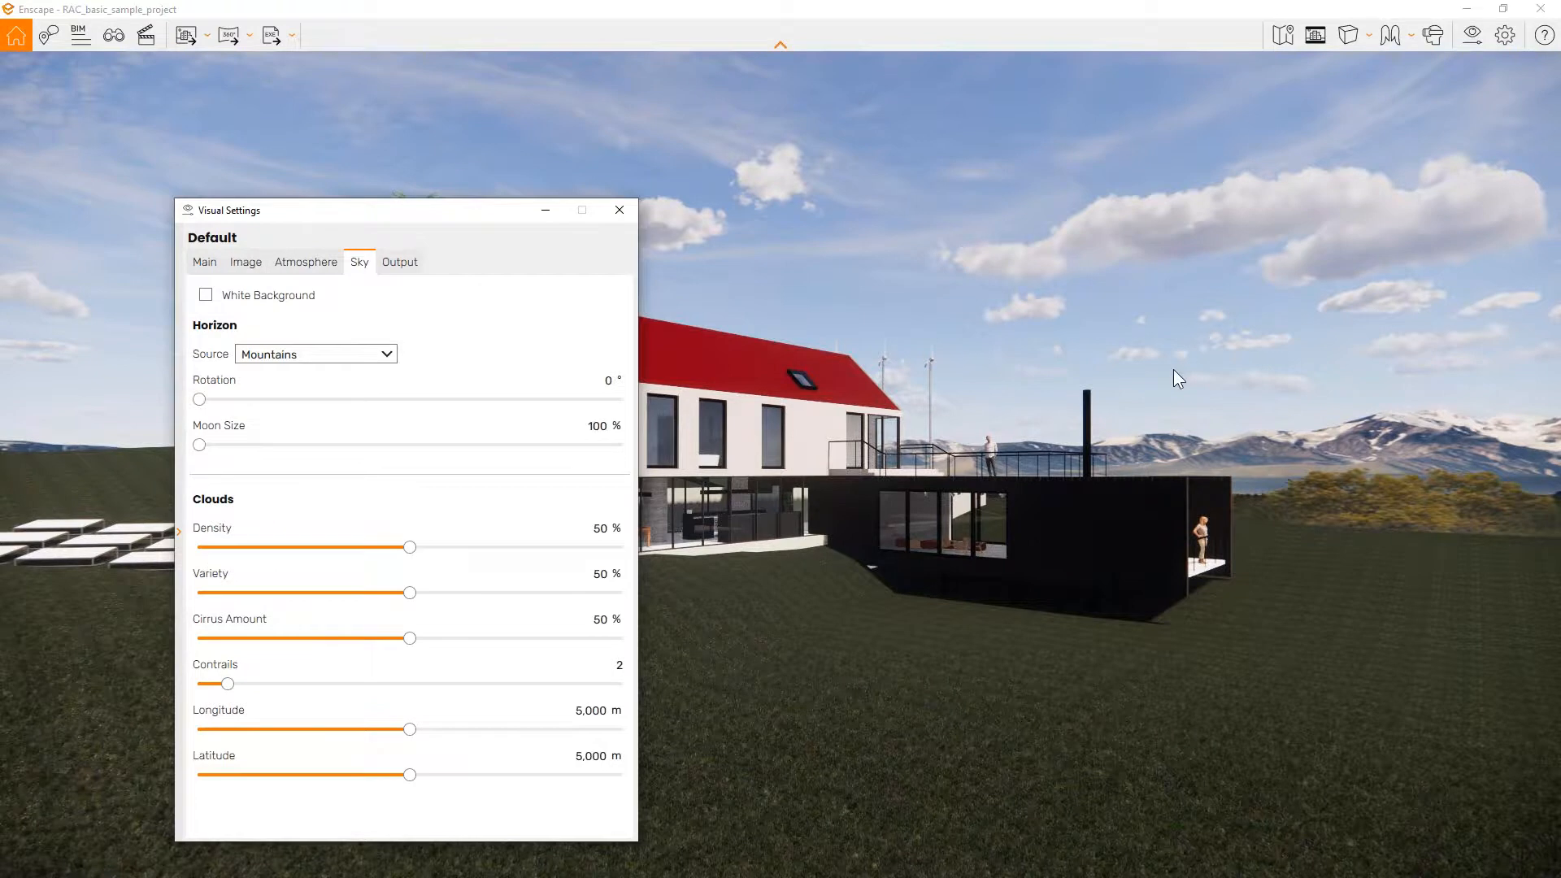
click(317, 360)
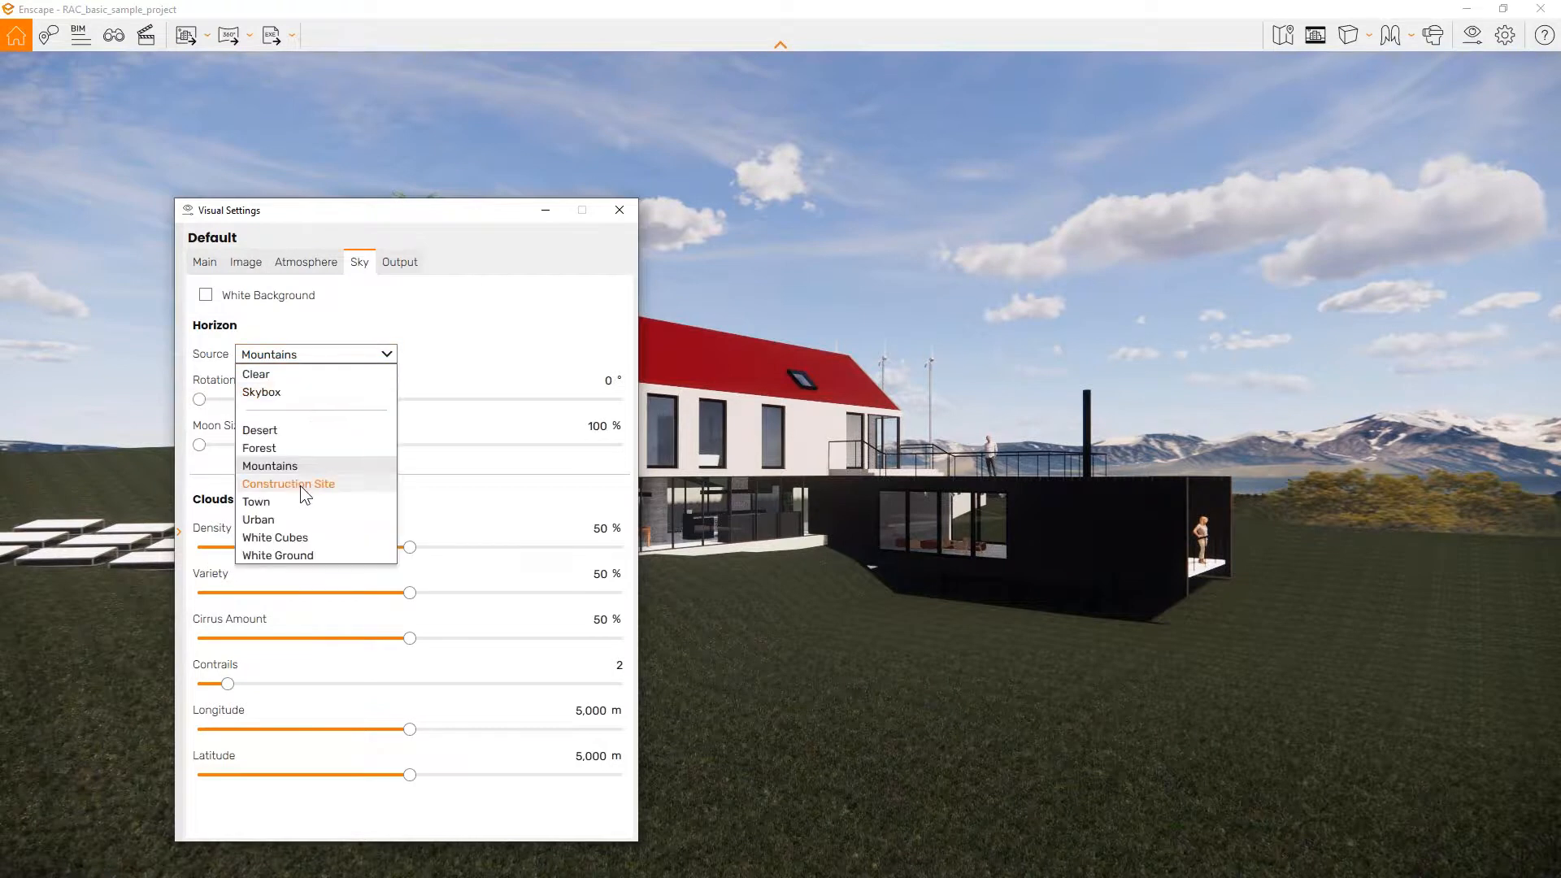
click(286, 449)
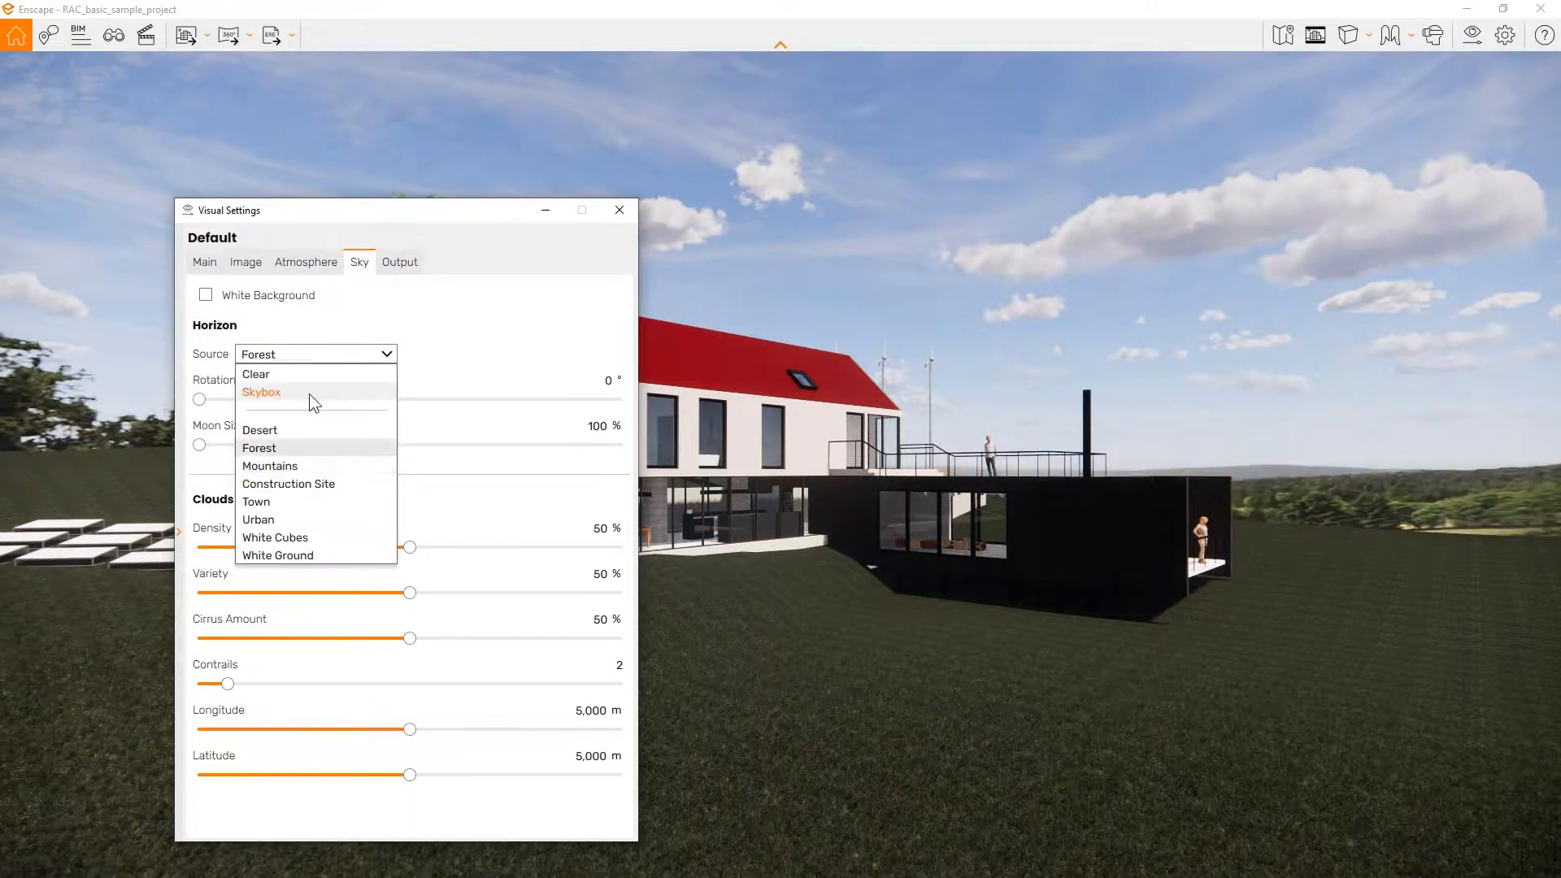
click(268, 430)
click(373, 354)
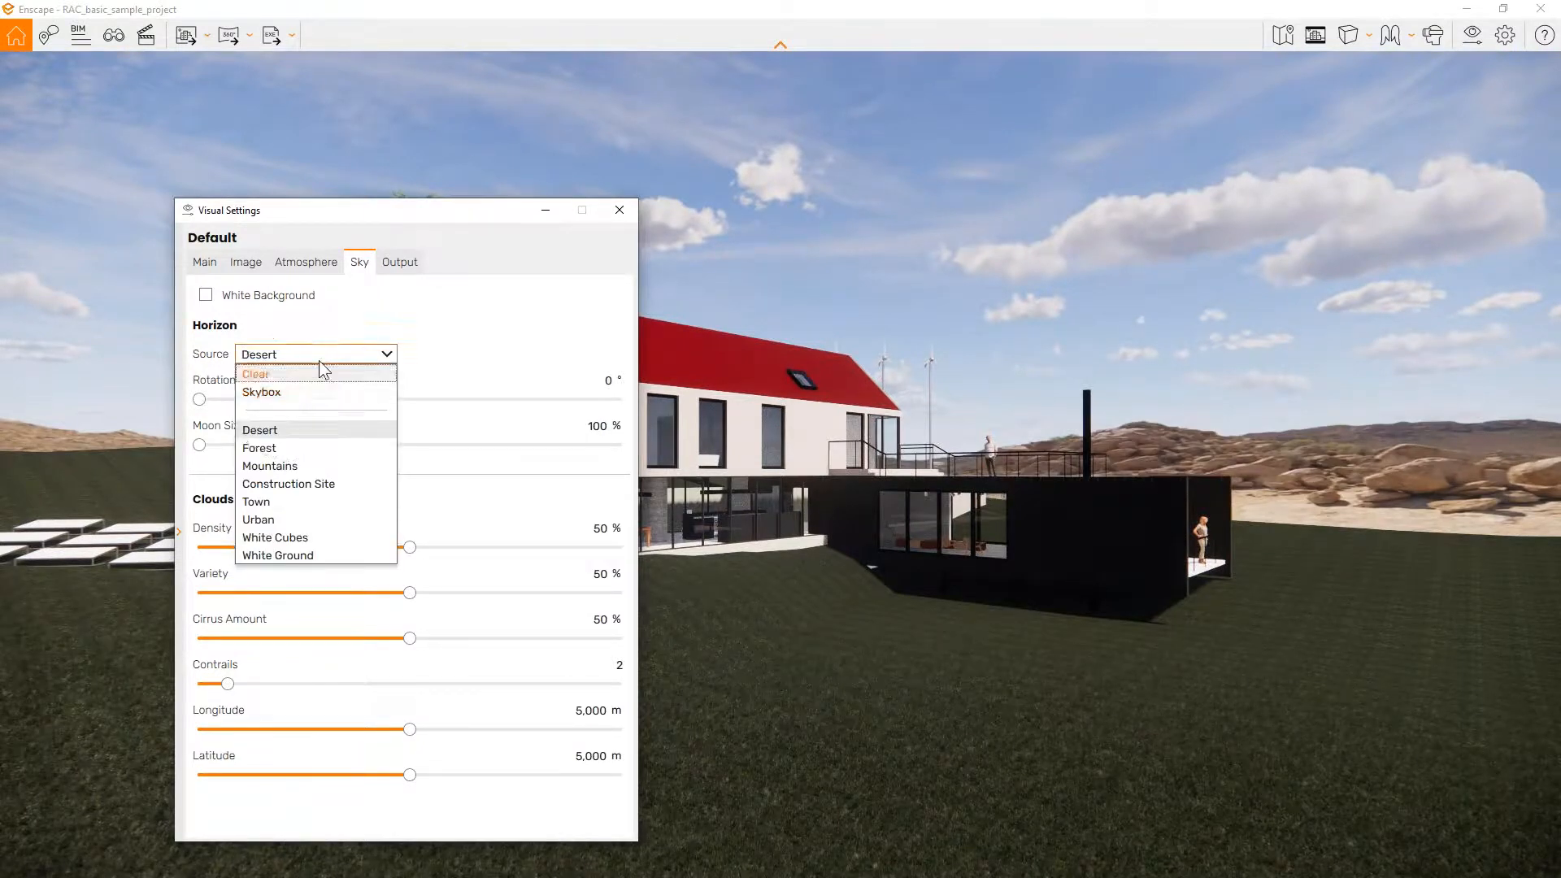
click(492, 297)
Step: Examine the Output settings with the available render resolutions, and close Visual Settings
click(405, 267)
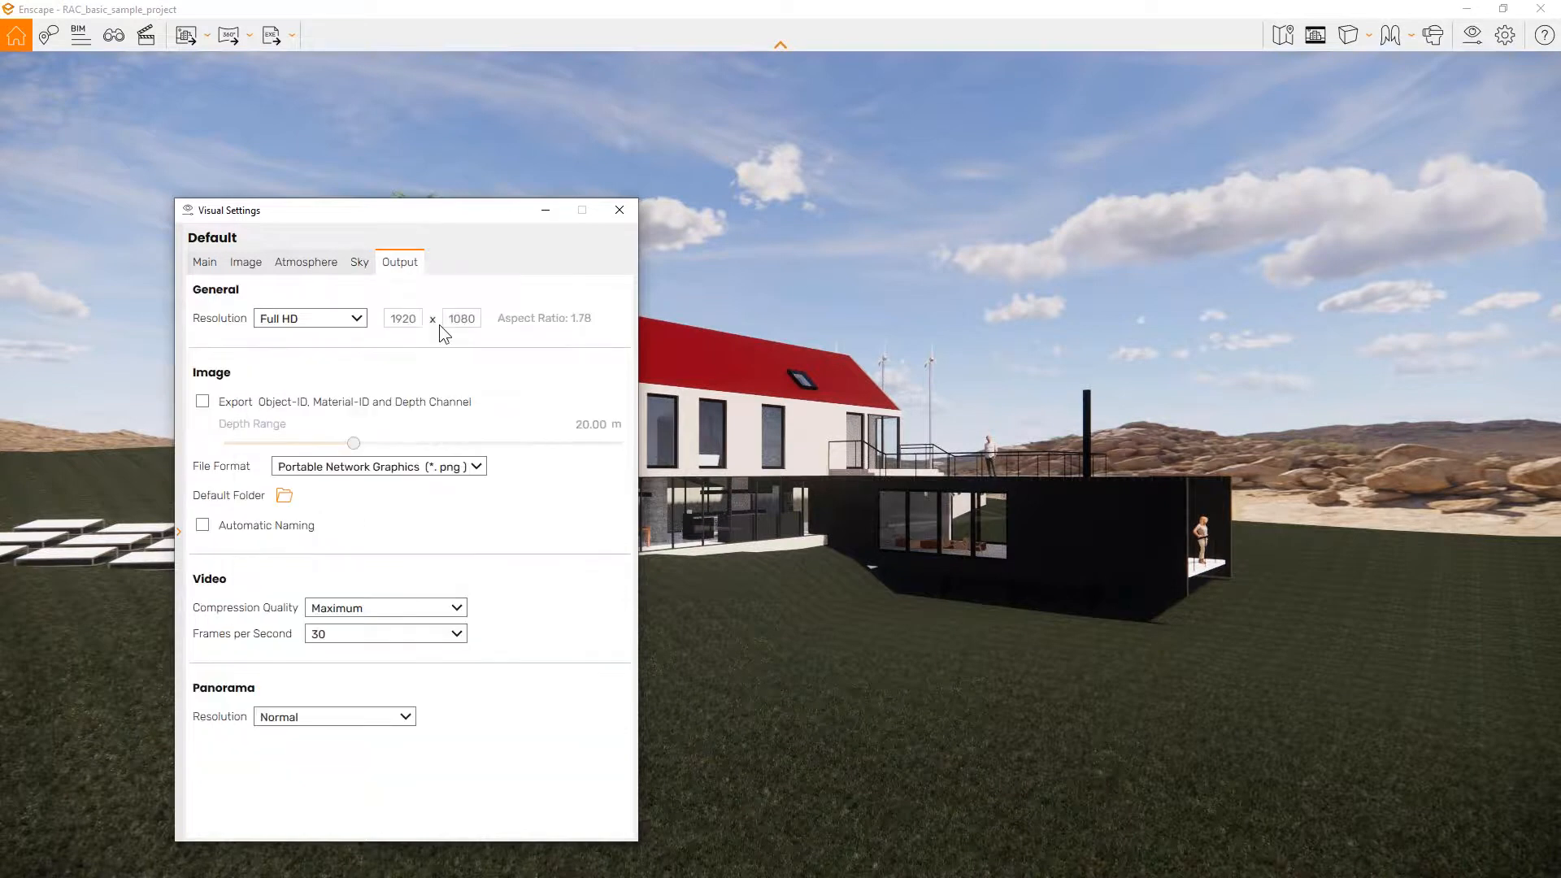
click(355, 319)
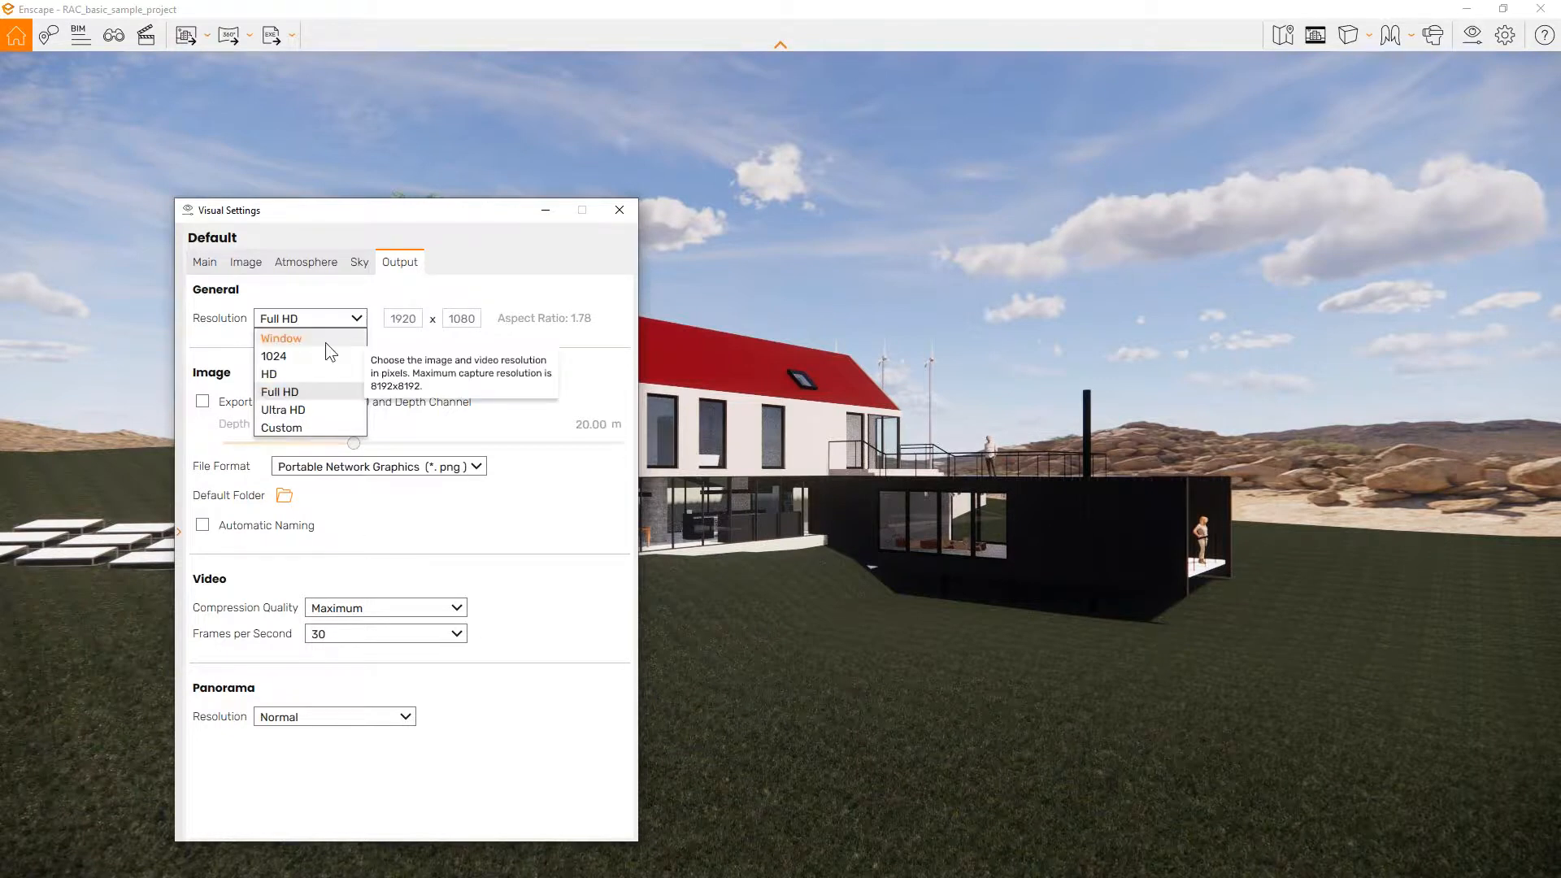
click(616, 213)
click(618, 213)
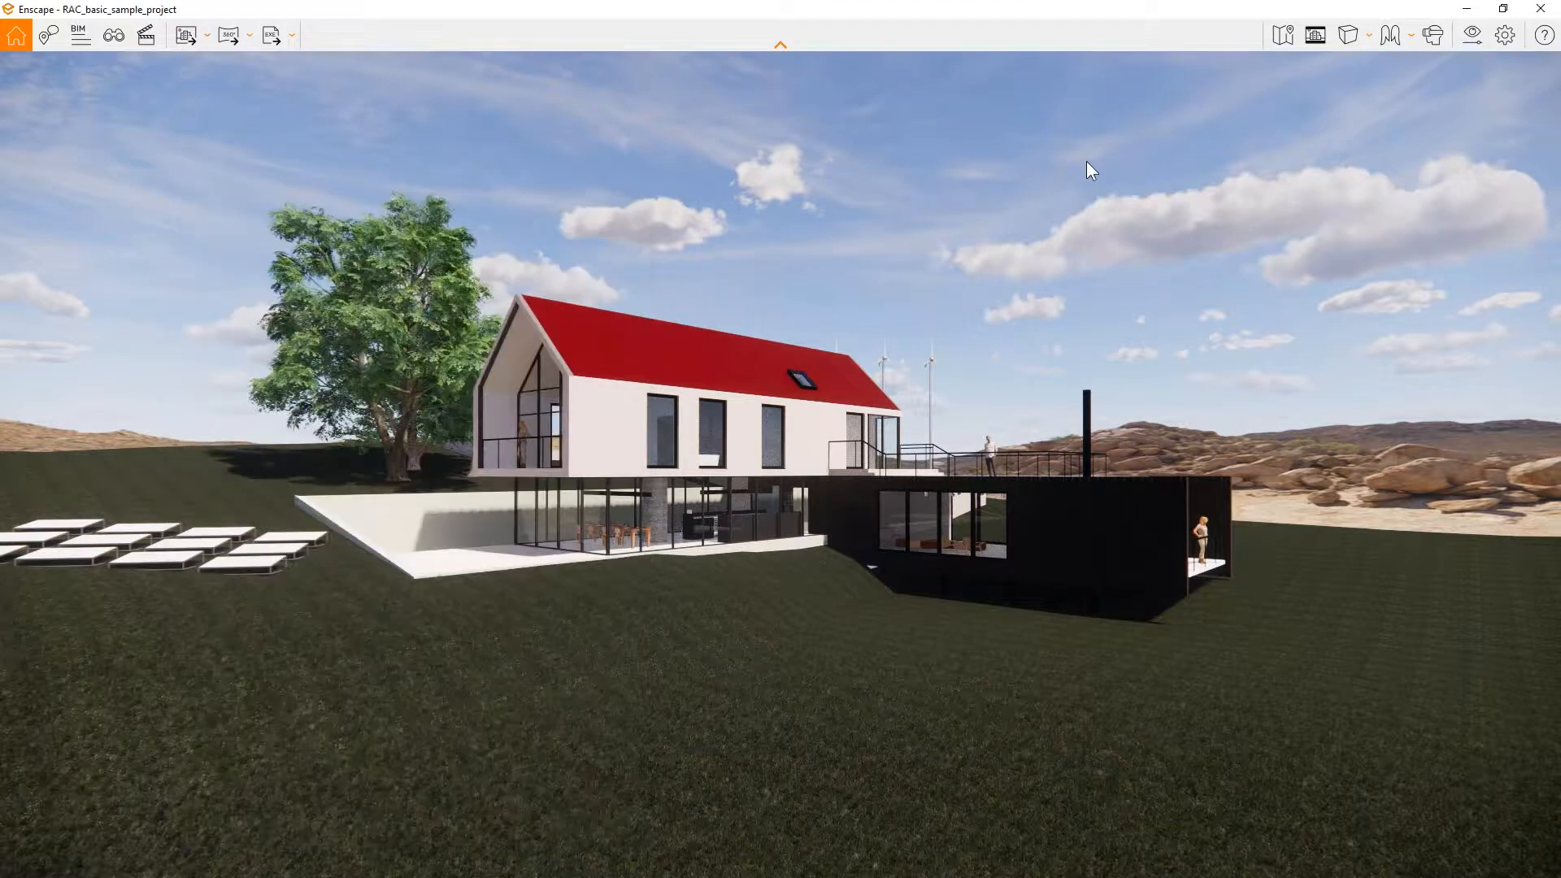
click(1505, 39)
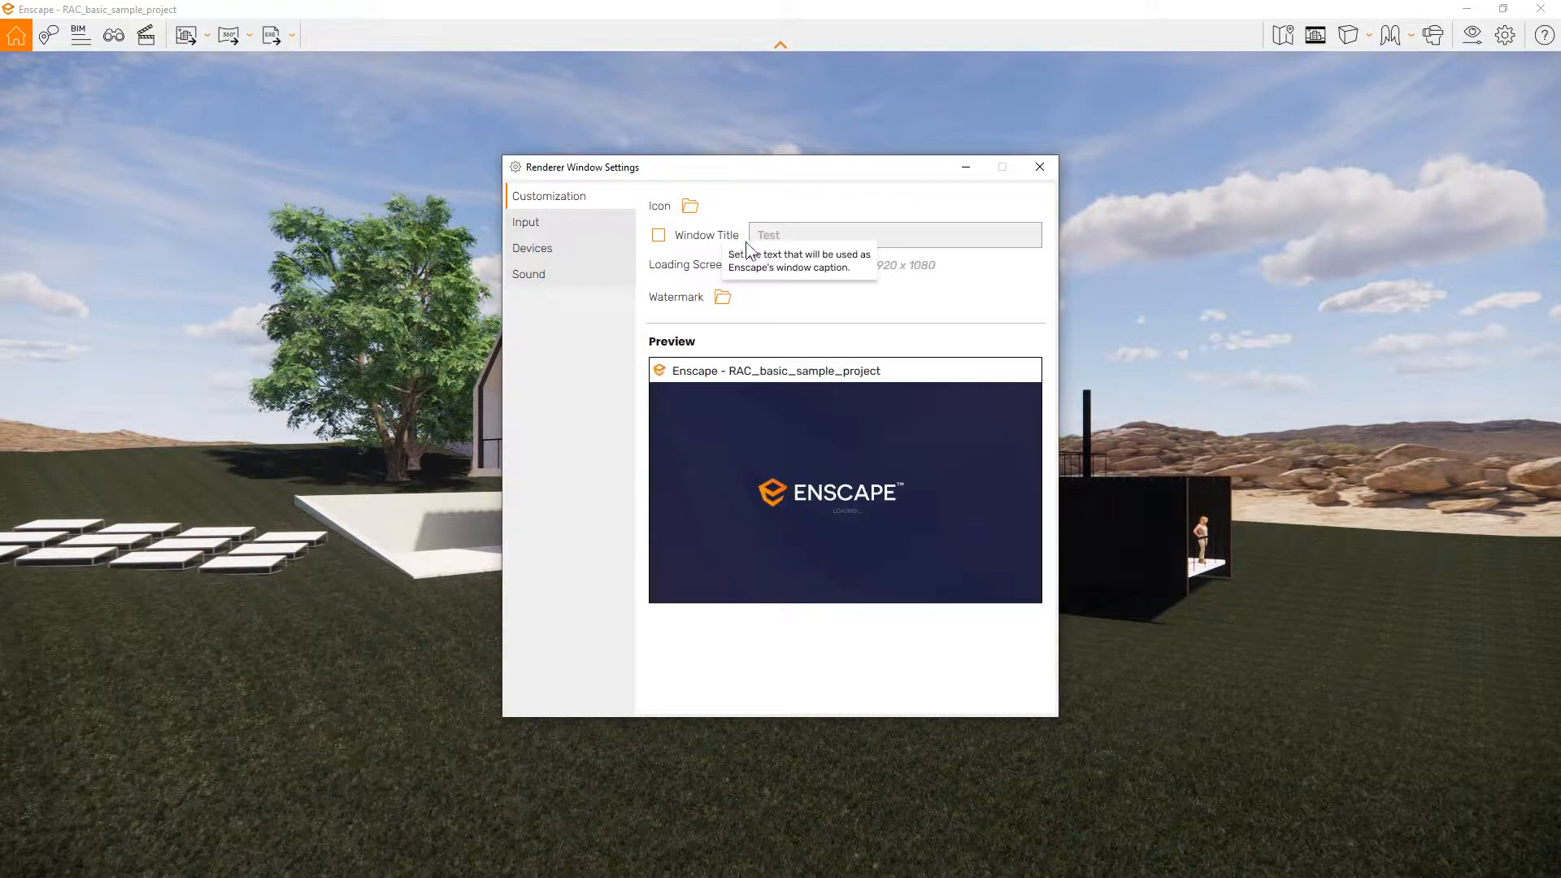
click(658, 235)
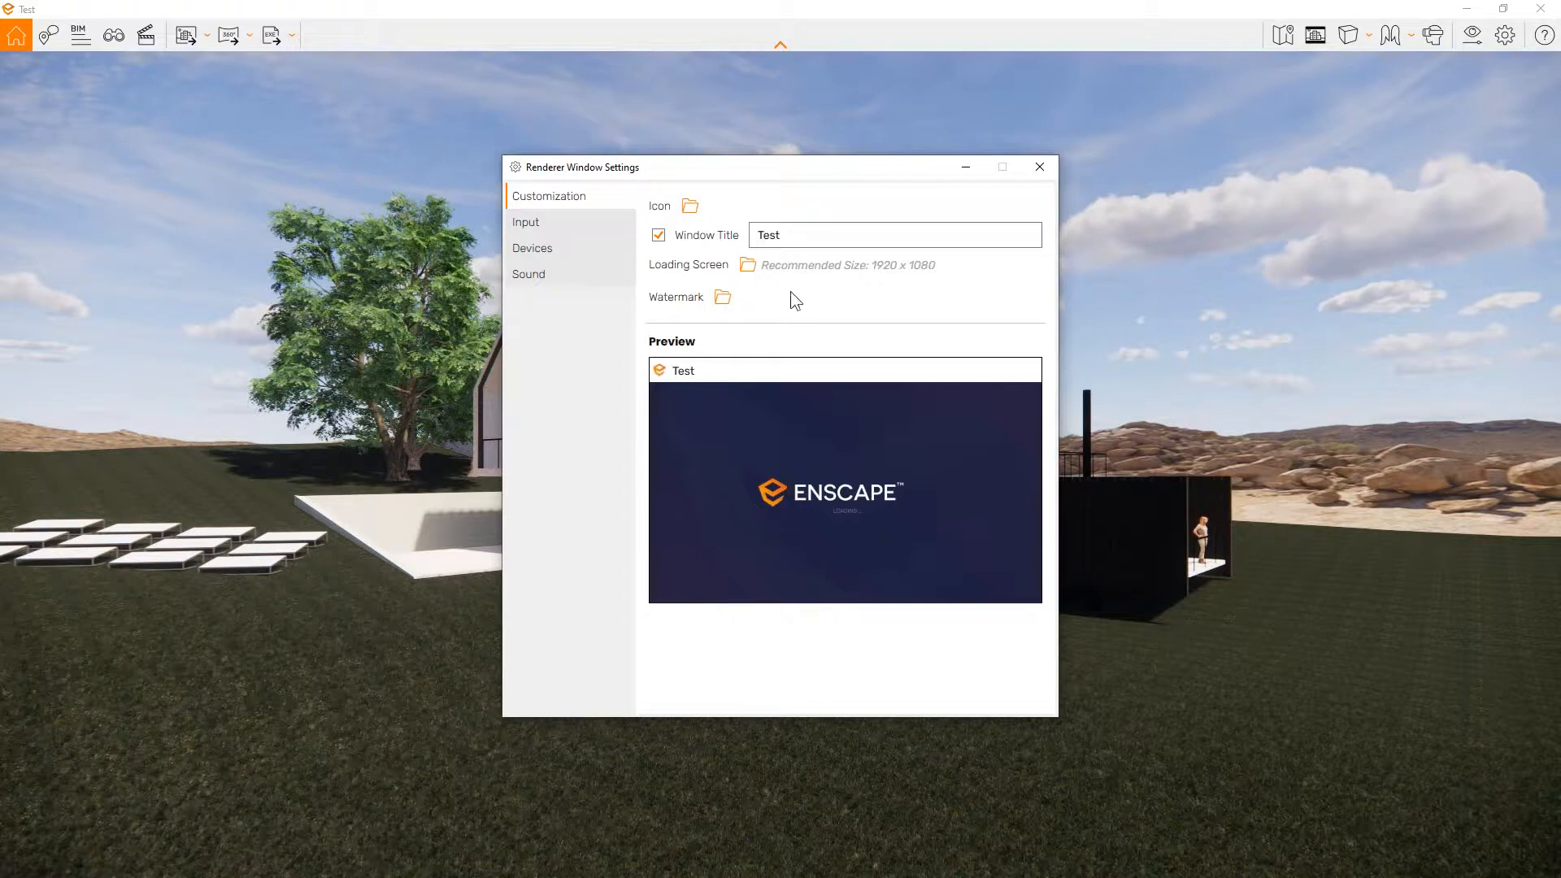
click(746, 266)
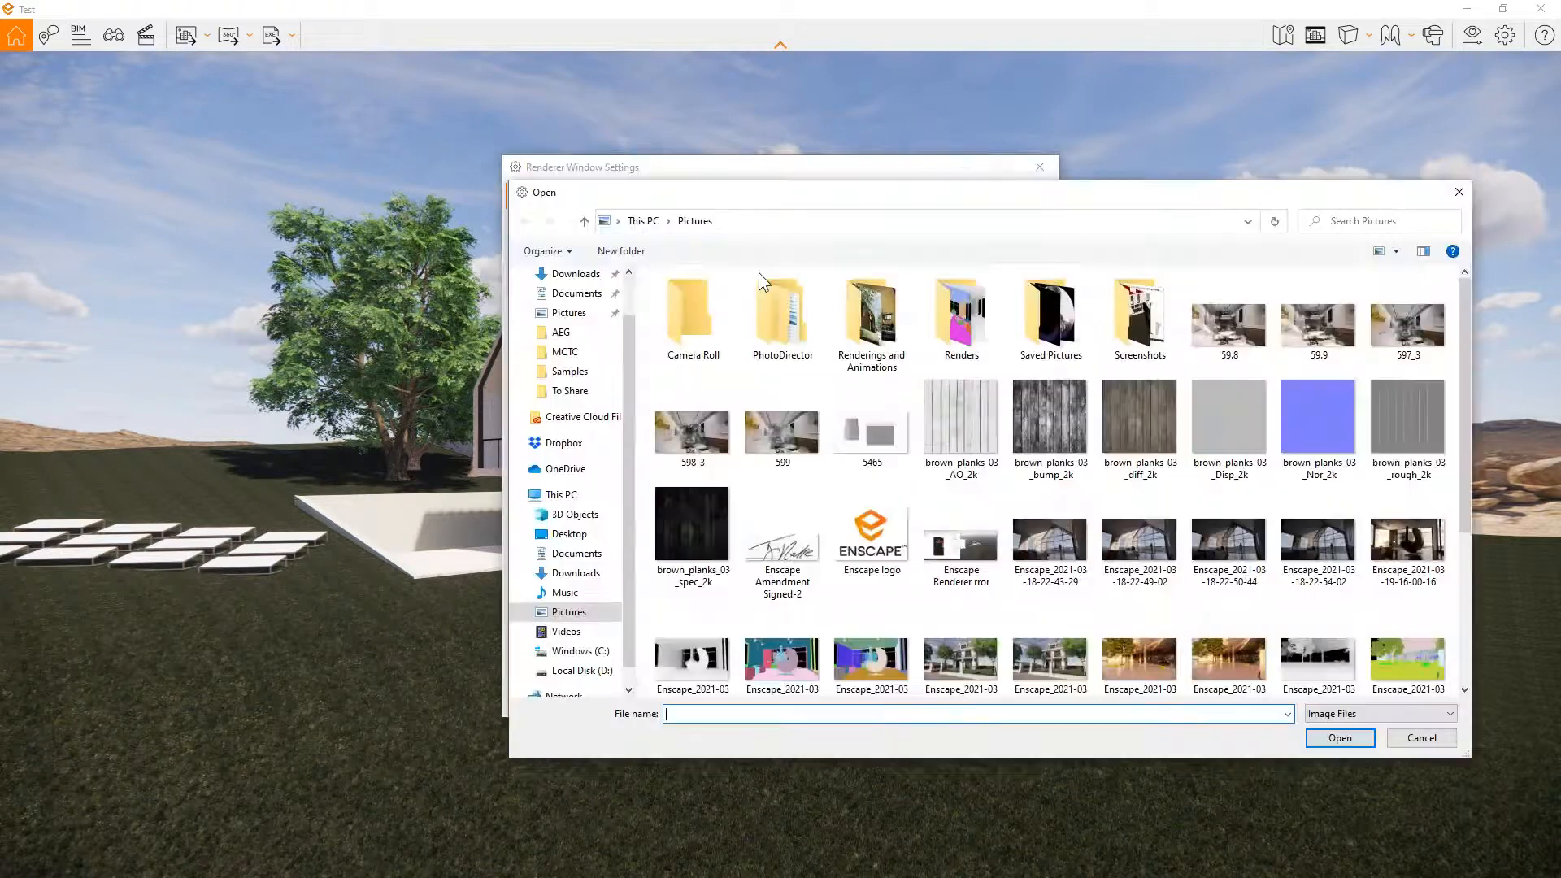
click(1023, 556)
key(Return)
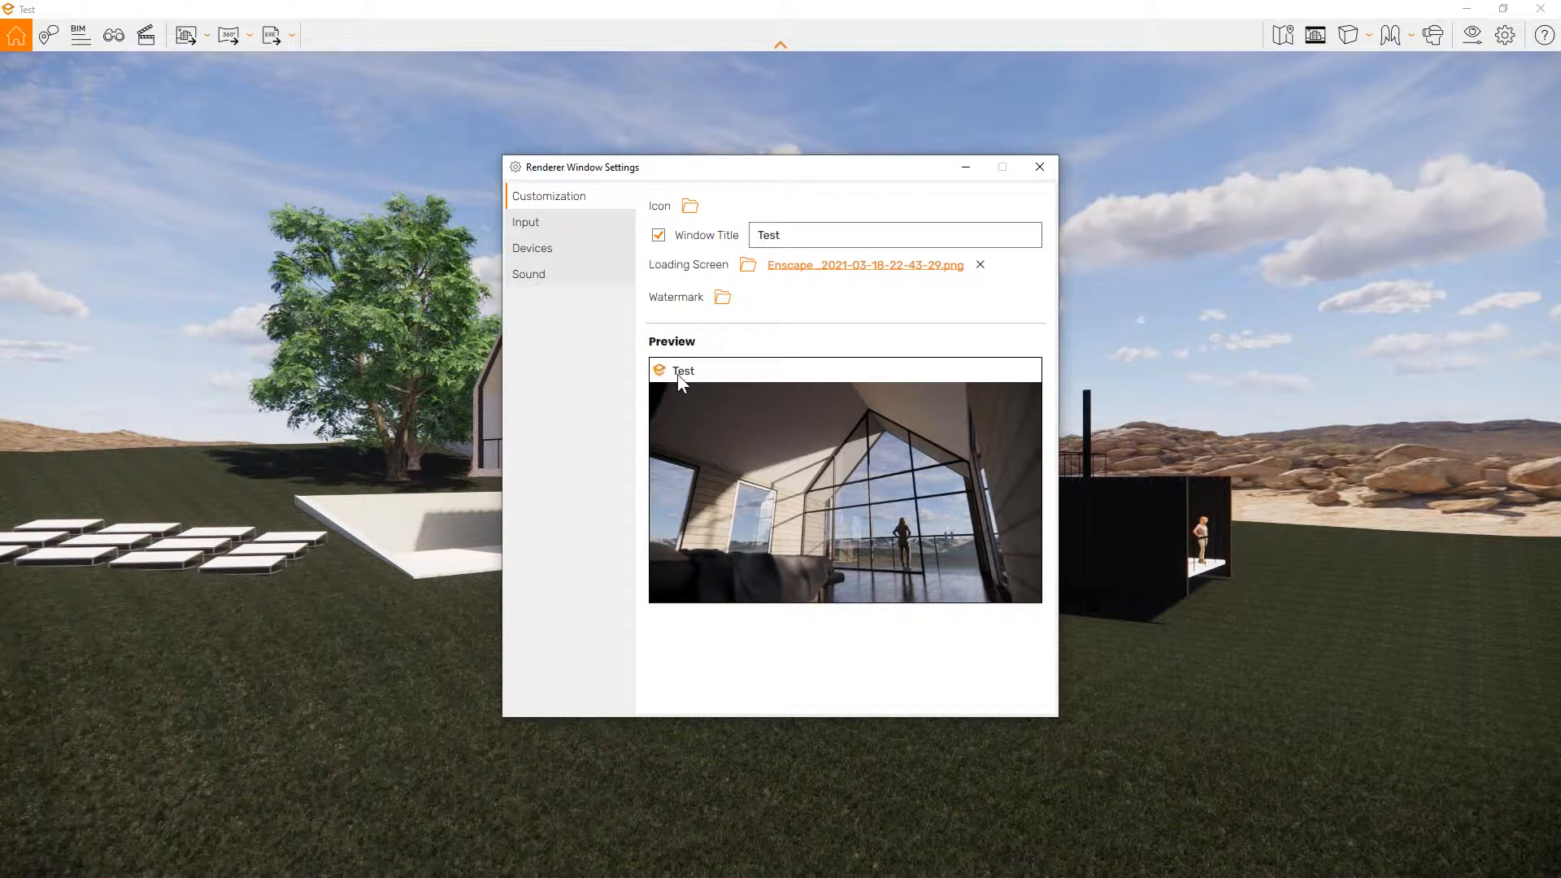
click(980, 267)
Step: Review the renderer window's Input and Sound settings and close the dialog
click(527, 223)
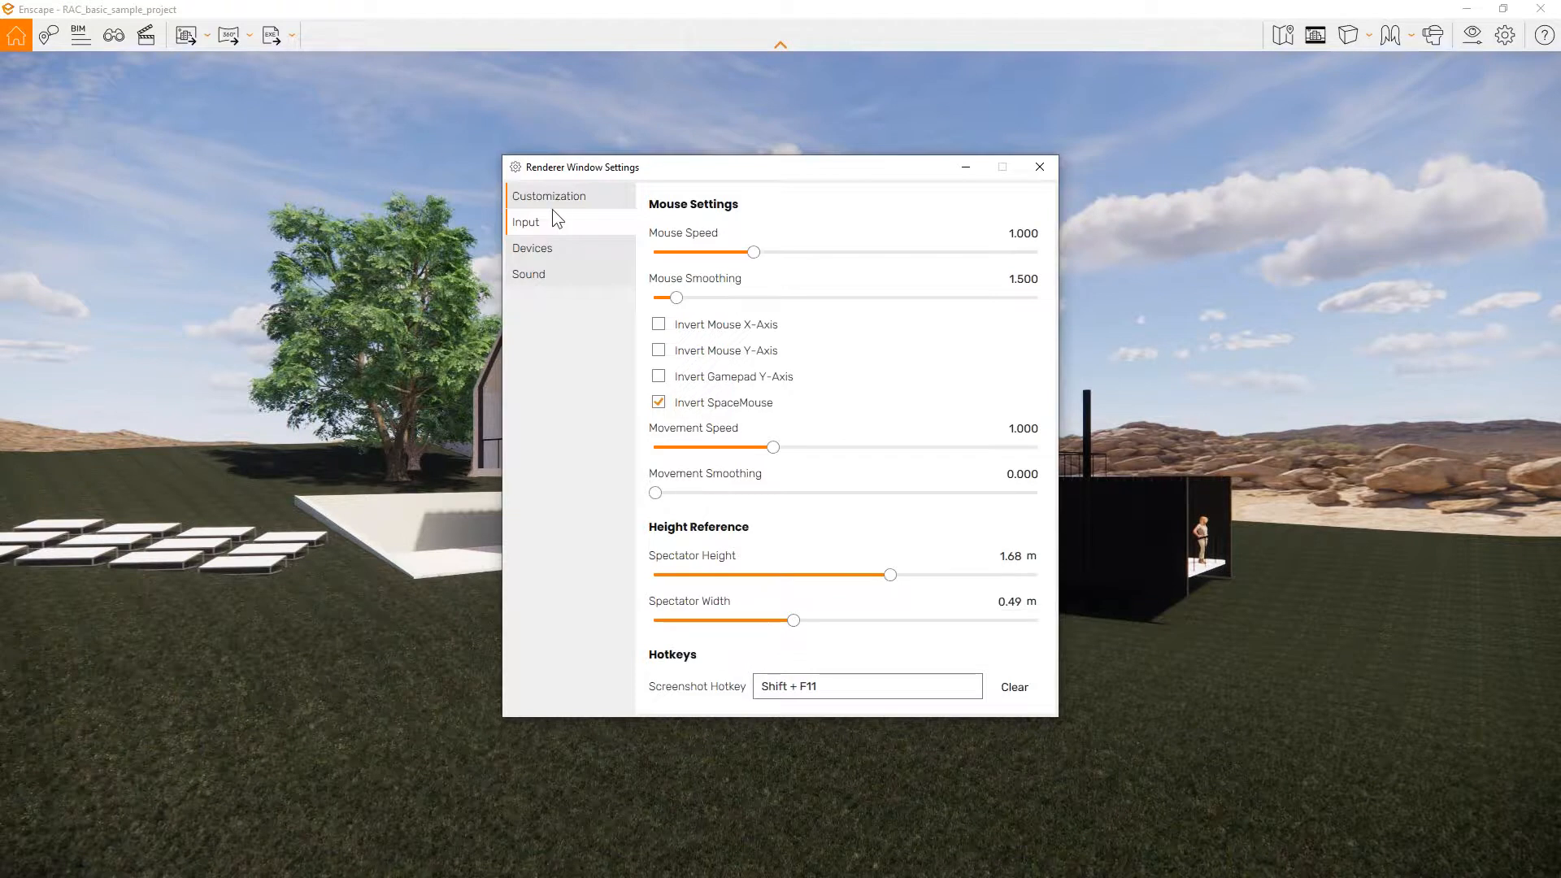
click(540, 274)
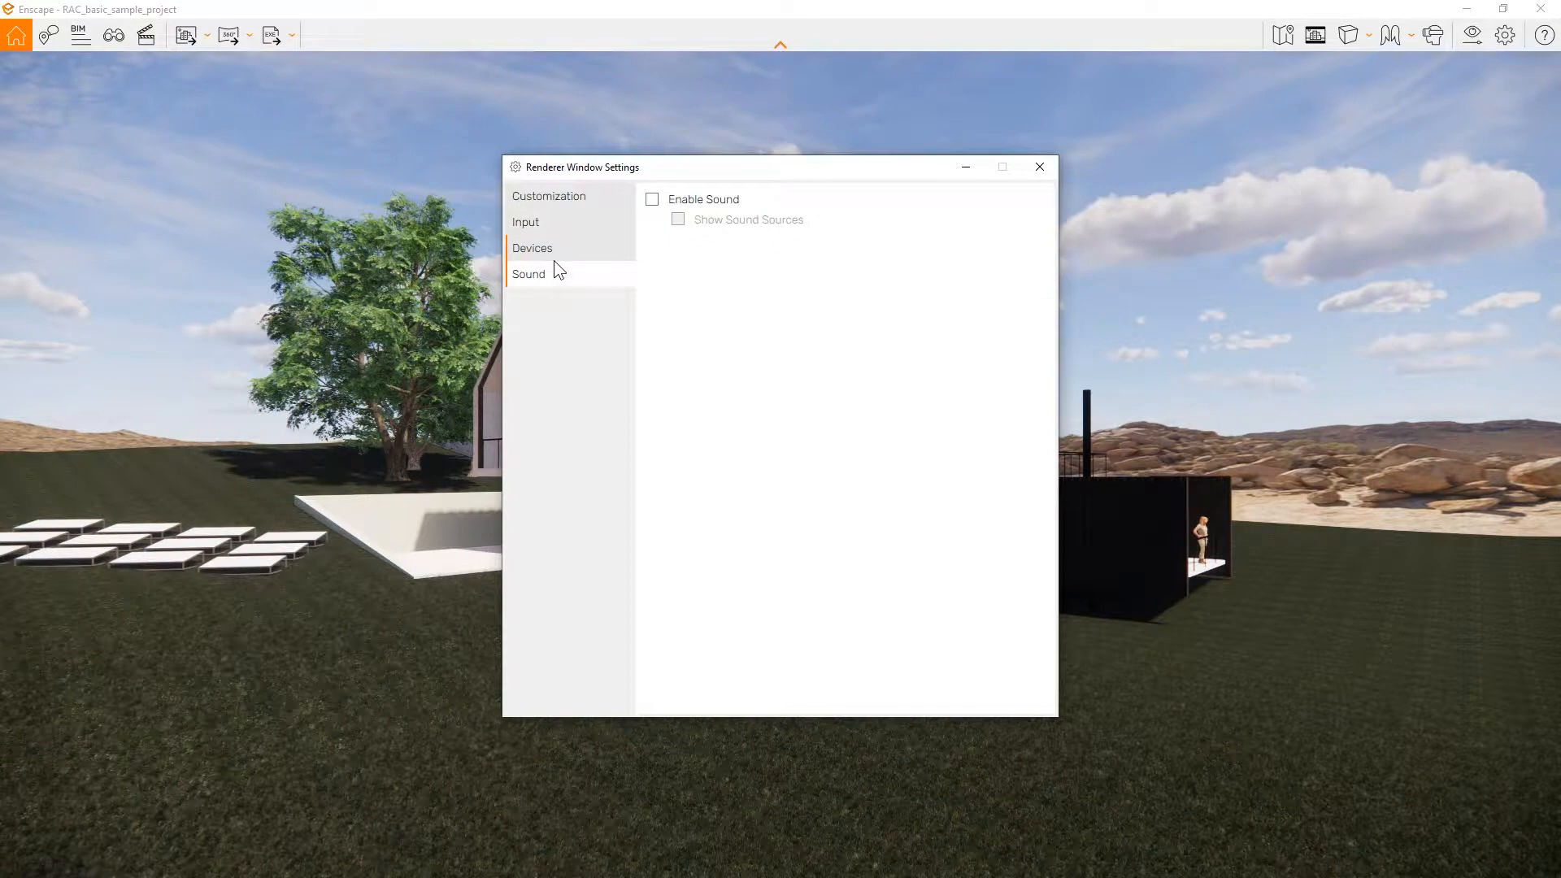
click(1039, 167)
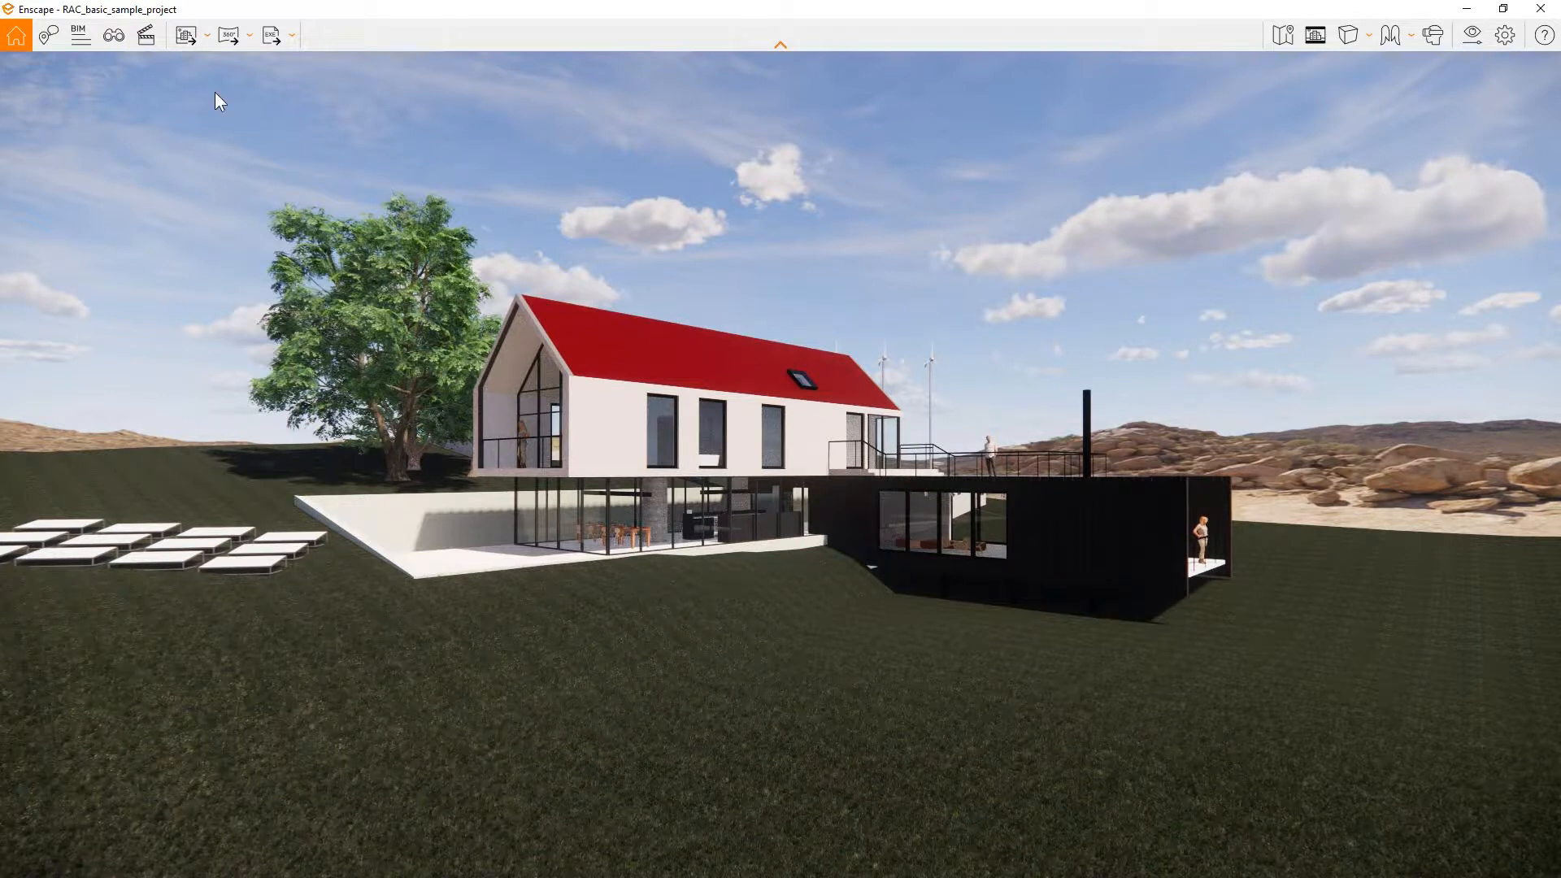
Step: Open View Management and fly from outside the house into the living room, facing the lounge chairs and fireplace
click(114, 41)
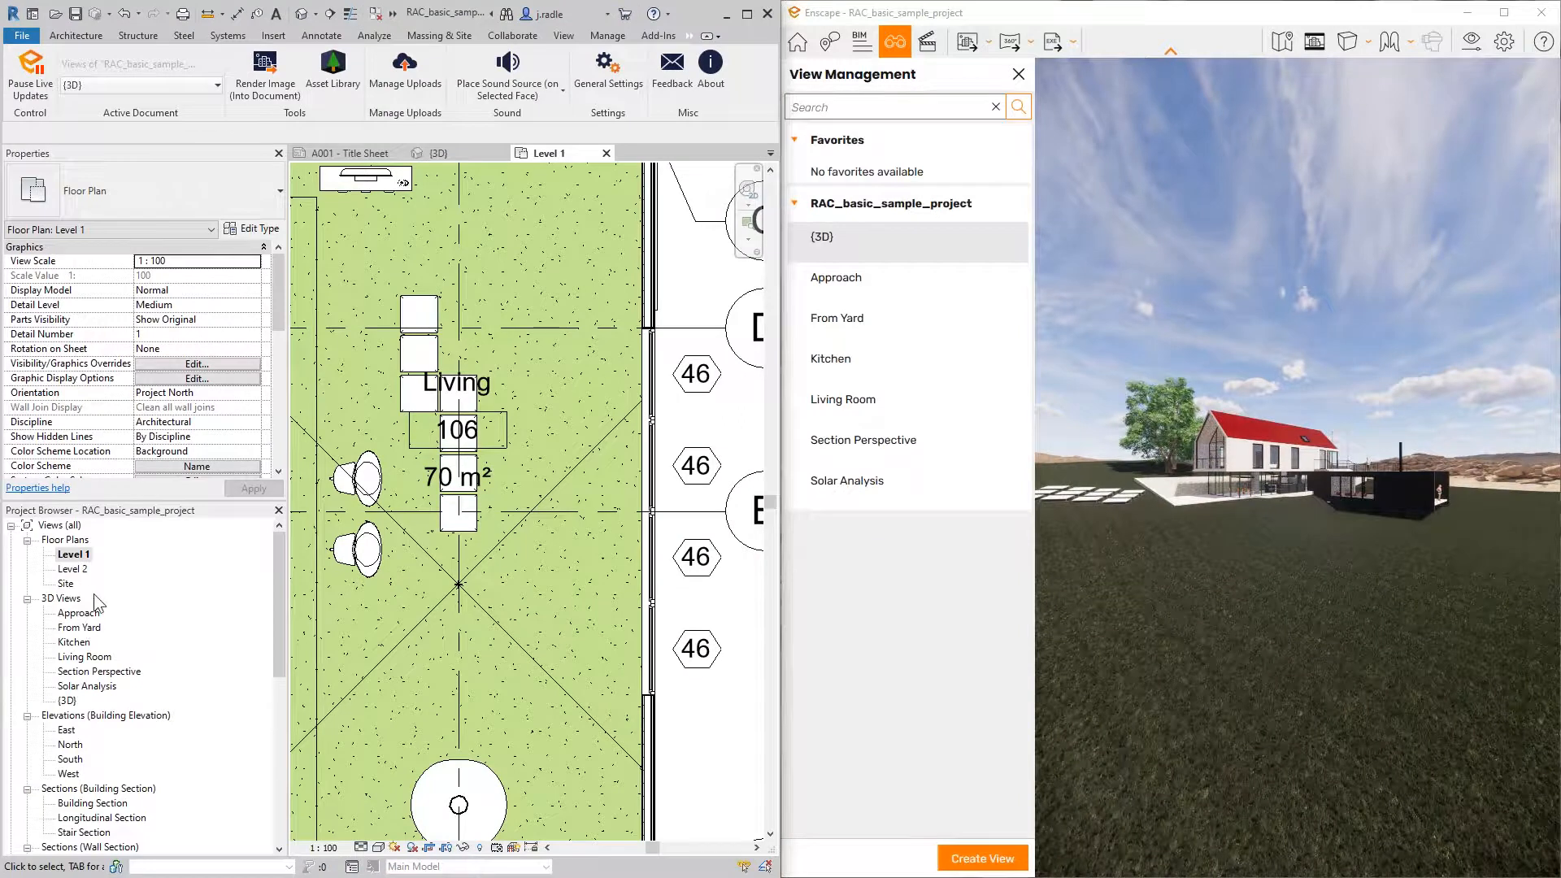
scroll(592, 461, down, 5)
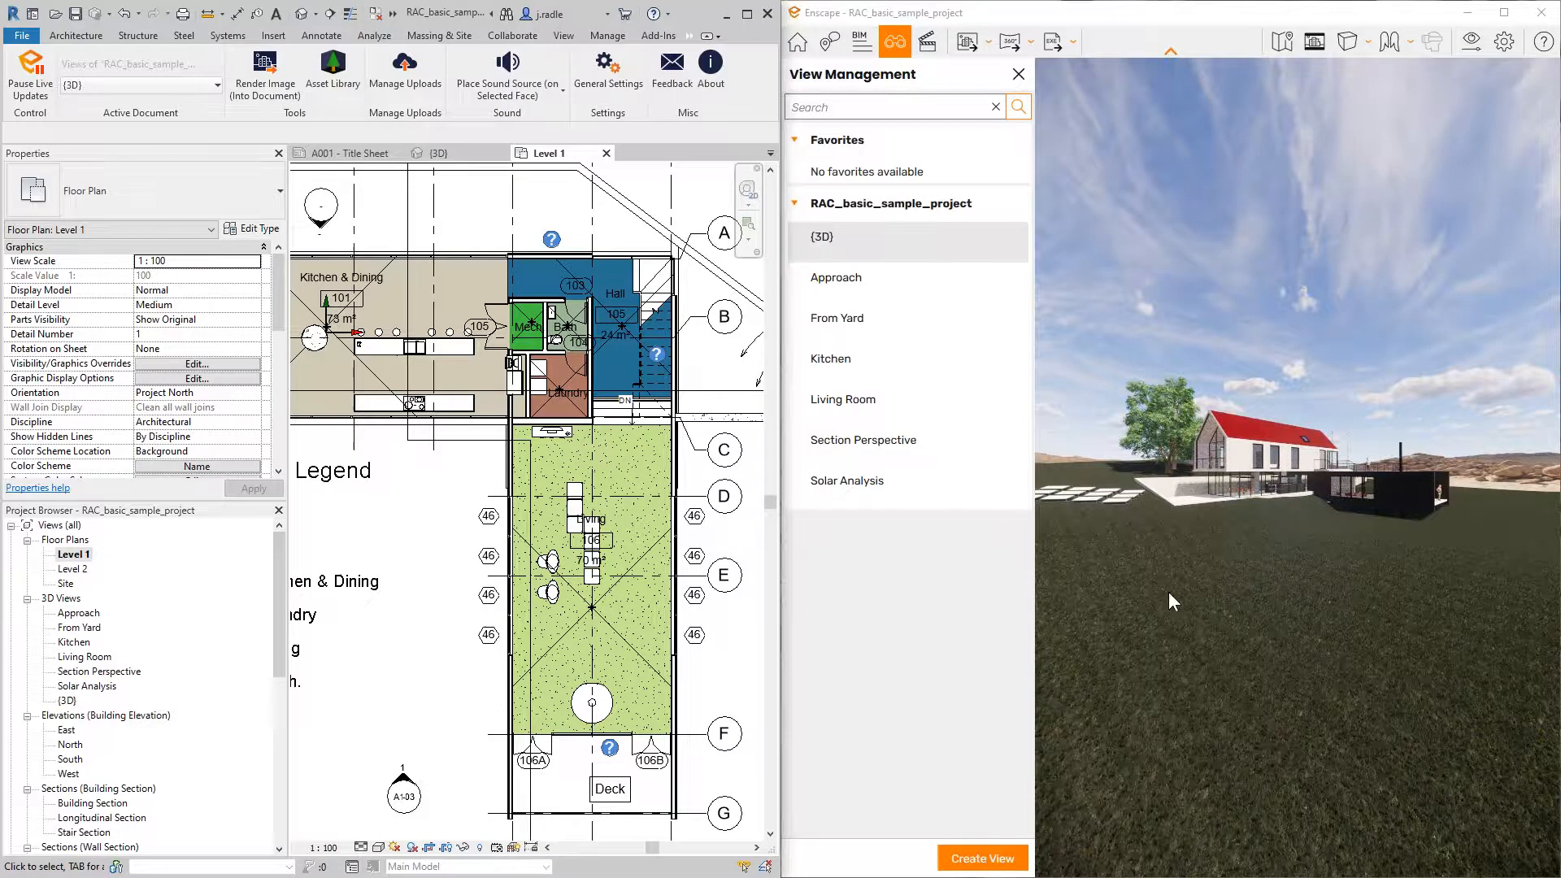
drag(1273, 591, 1337, 573)
key(w)
key(w)
key(q)
key(d)
key(q)
drag(1195, 554, 1195, 546)
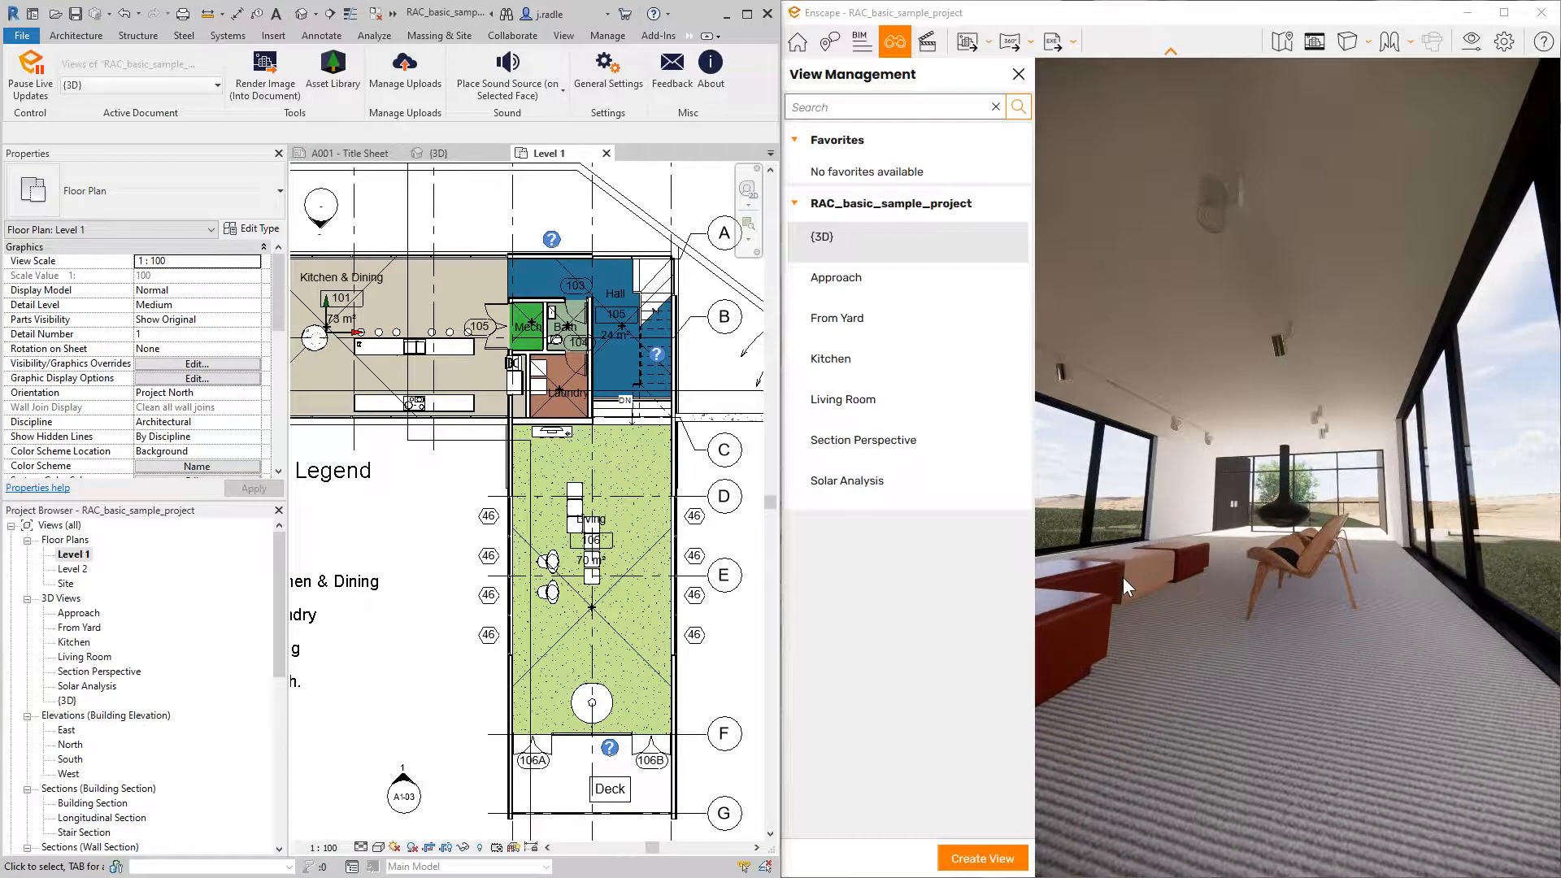
Step: Create a view named Chair from the current camera and check Revit's list of 3D views for it
click(977, 860)
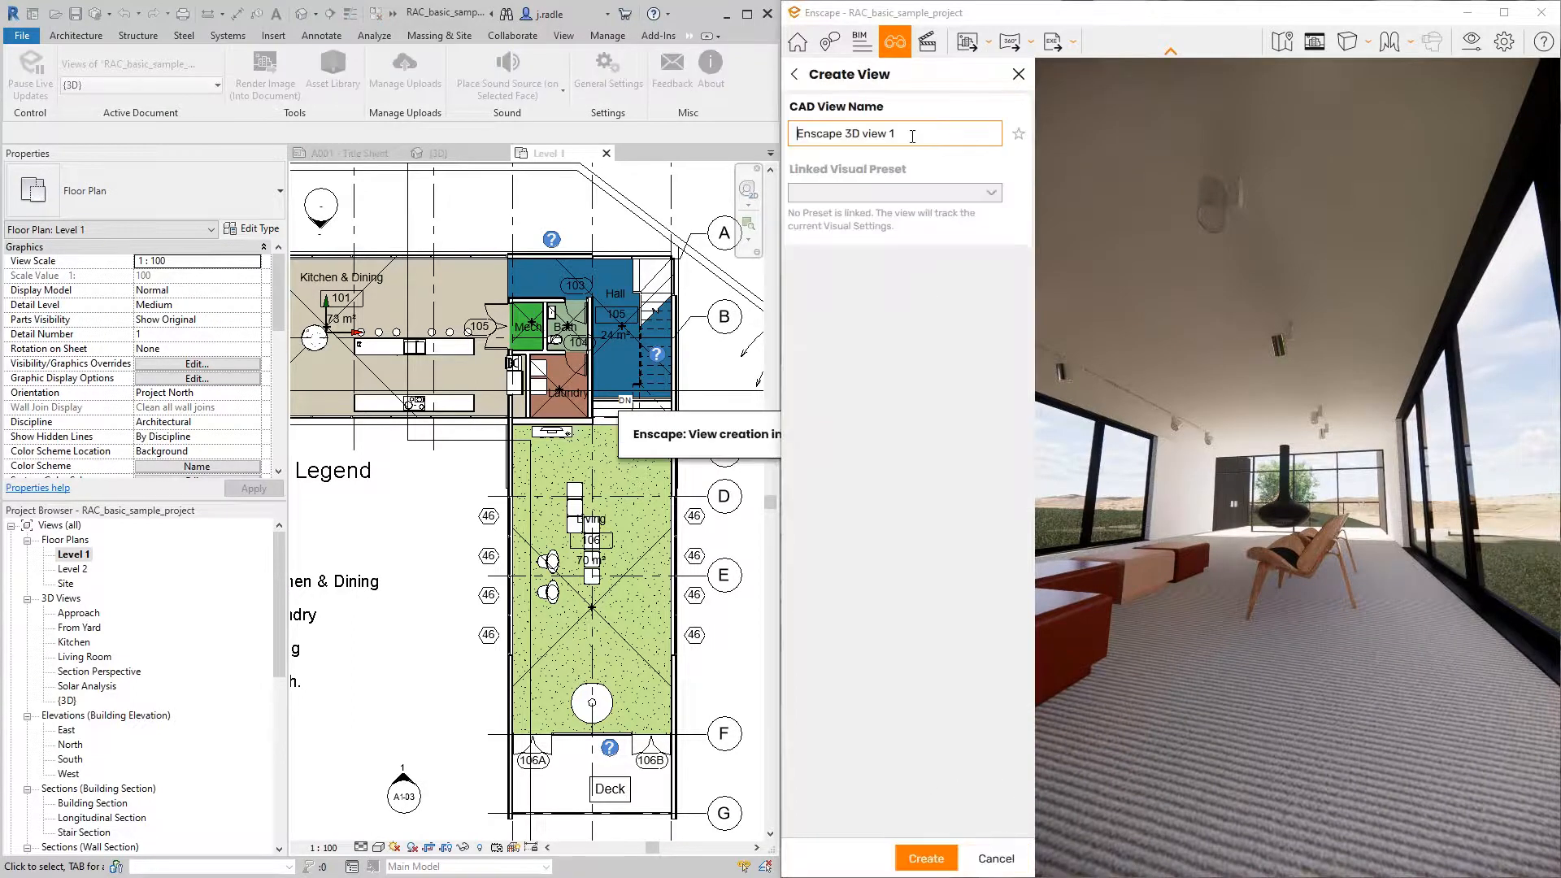
text(Chair)
key(Return)
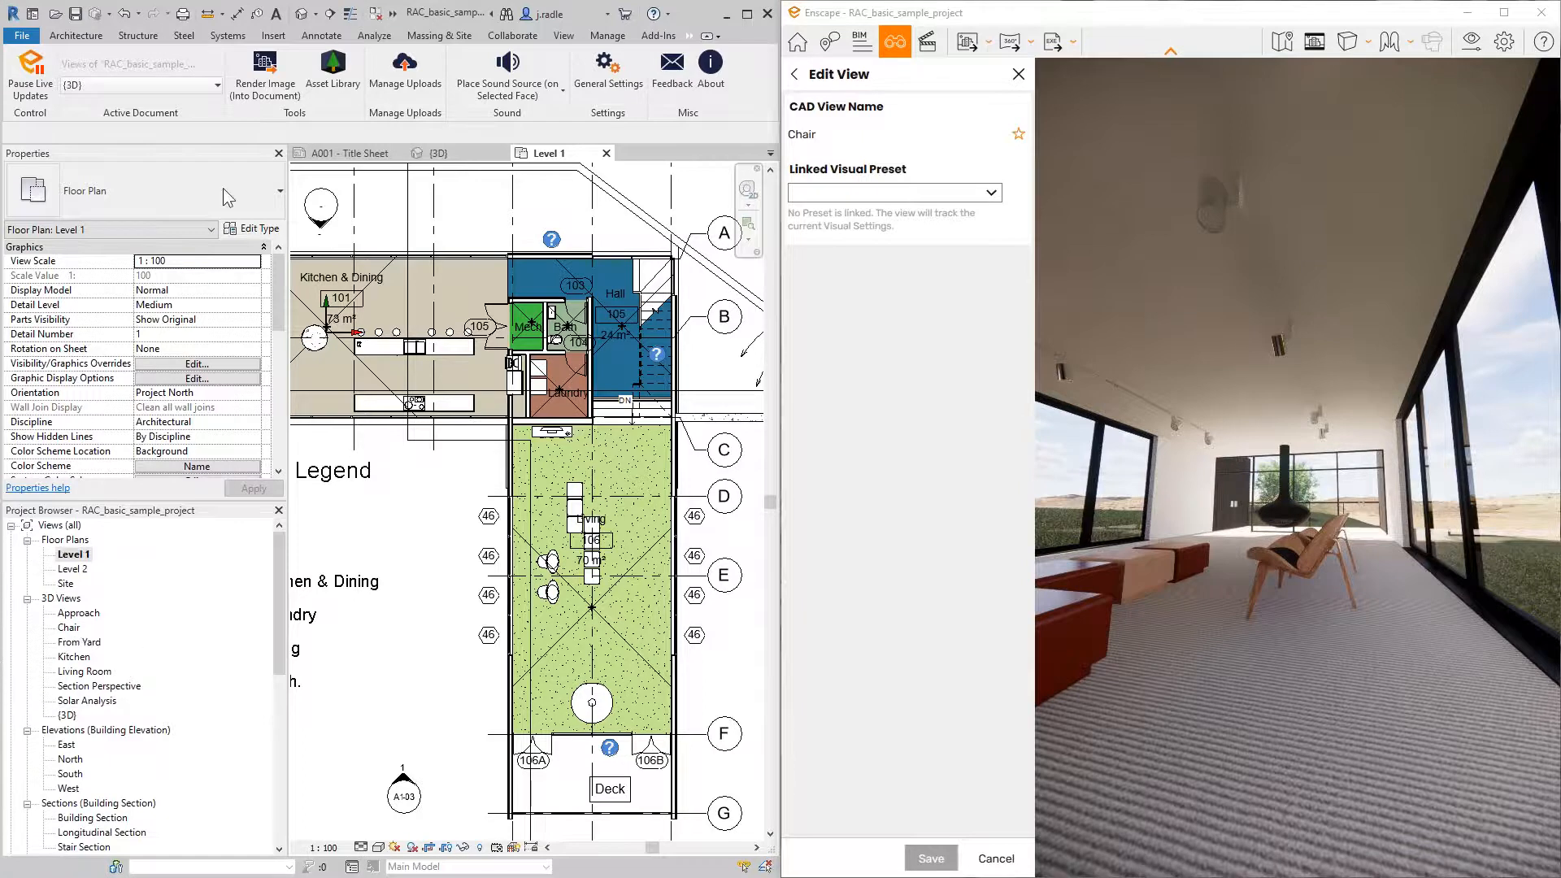
click(186, 86)
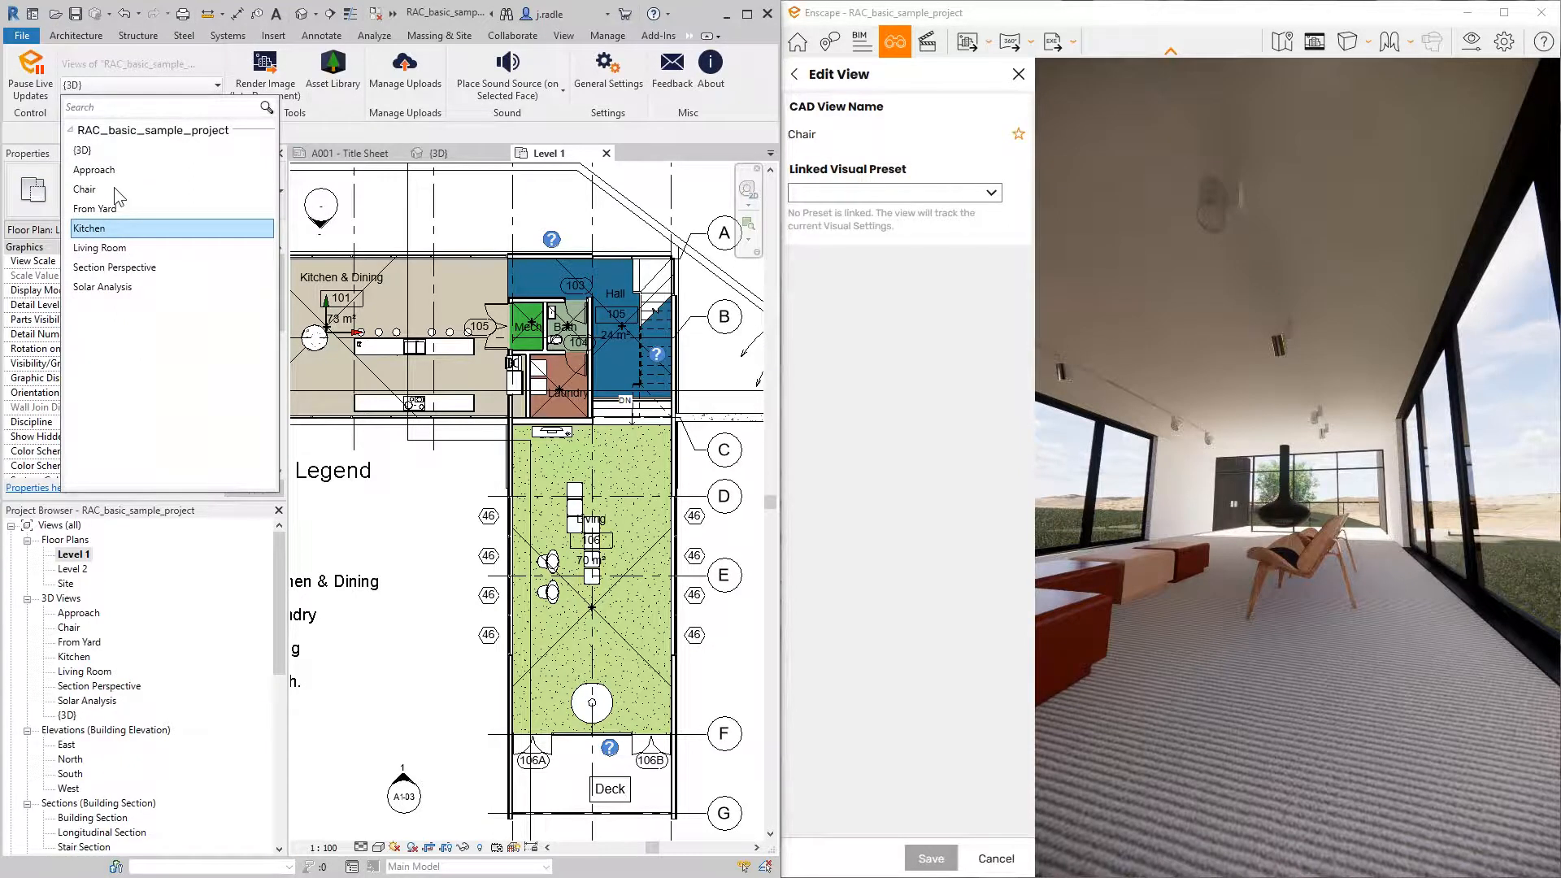
click(411, 587)
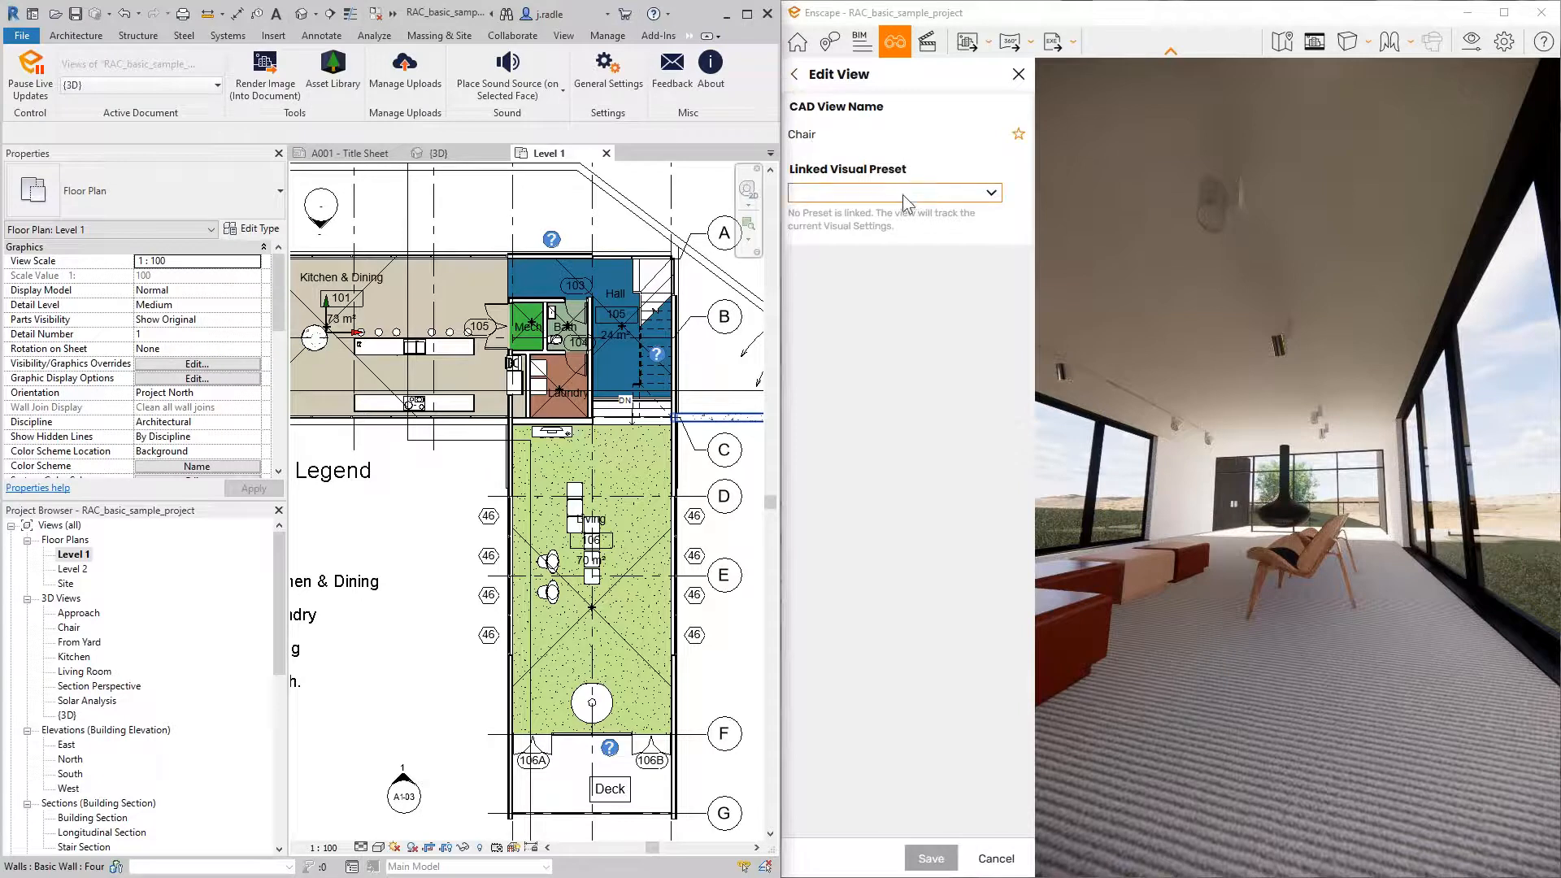
Step: Maximize the Enscape window and switch the camera to the {3D} view
click(1129, 13)
double_click(1129, 13)
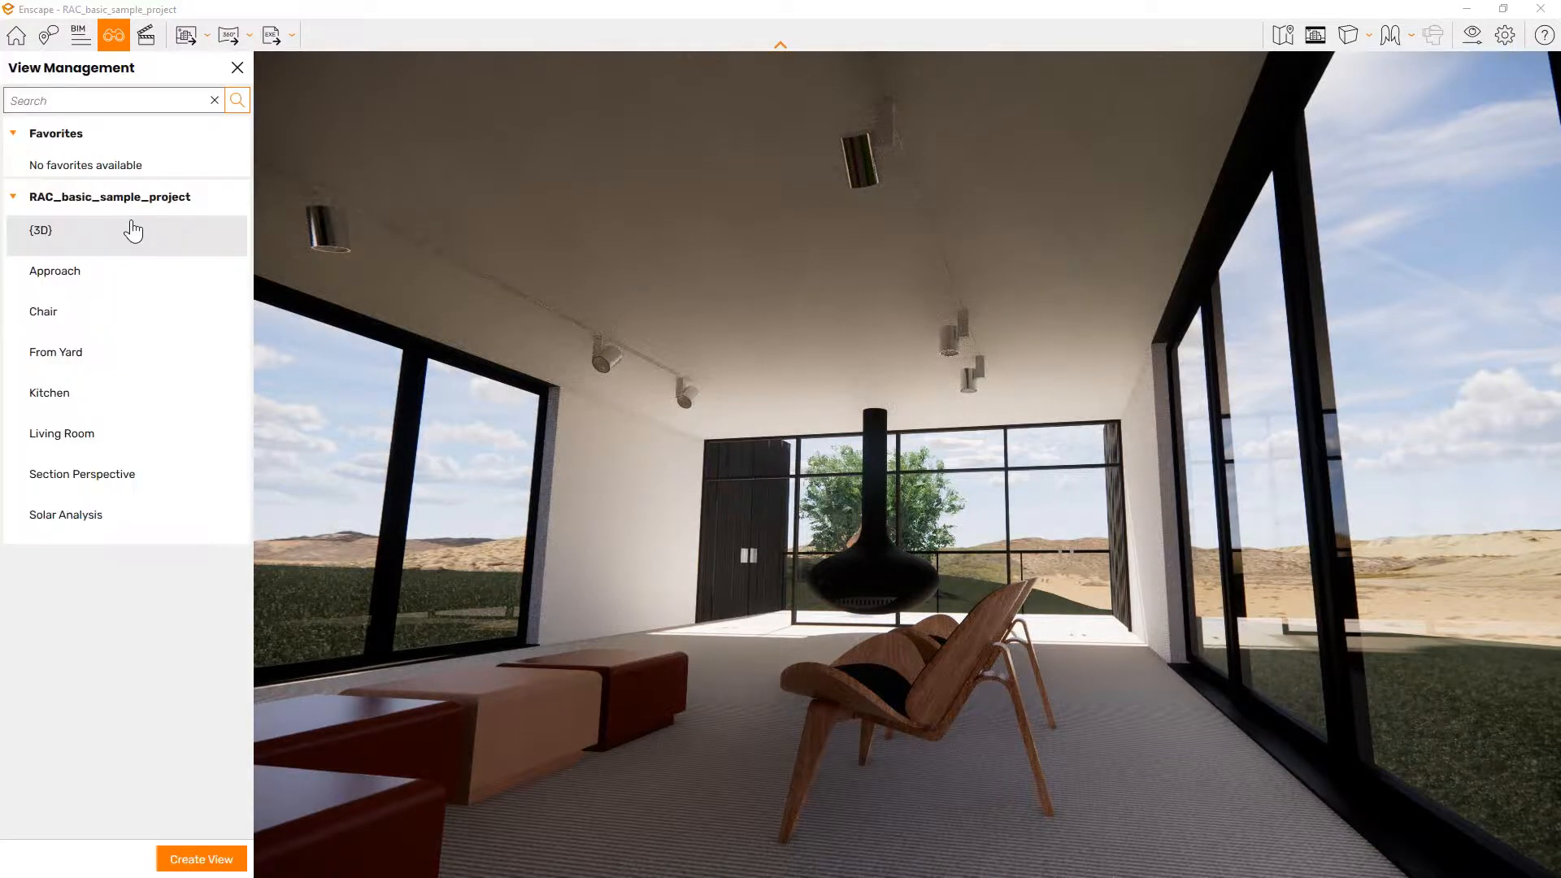
click(122, 234)
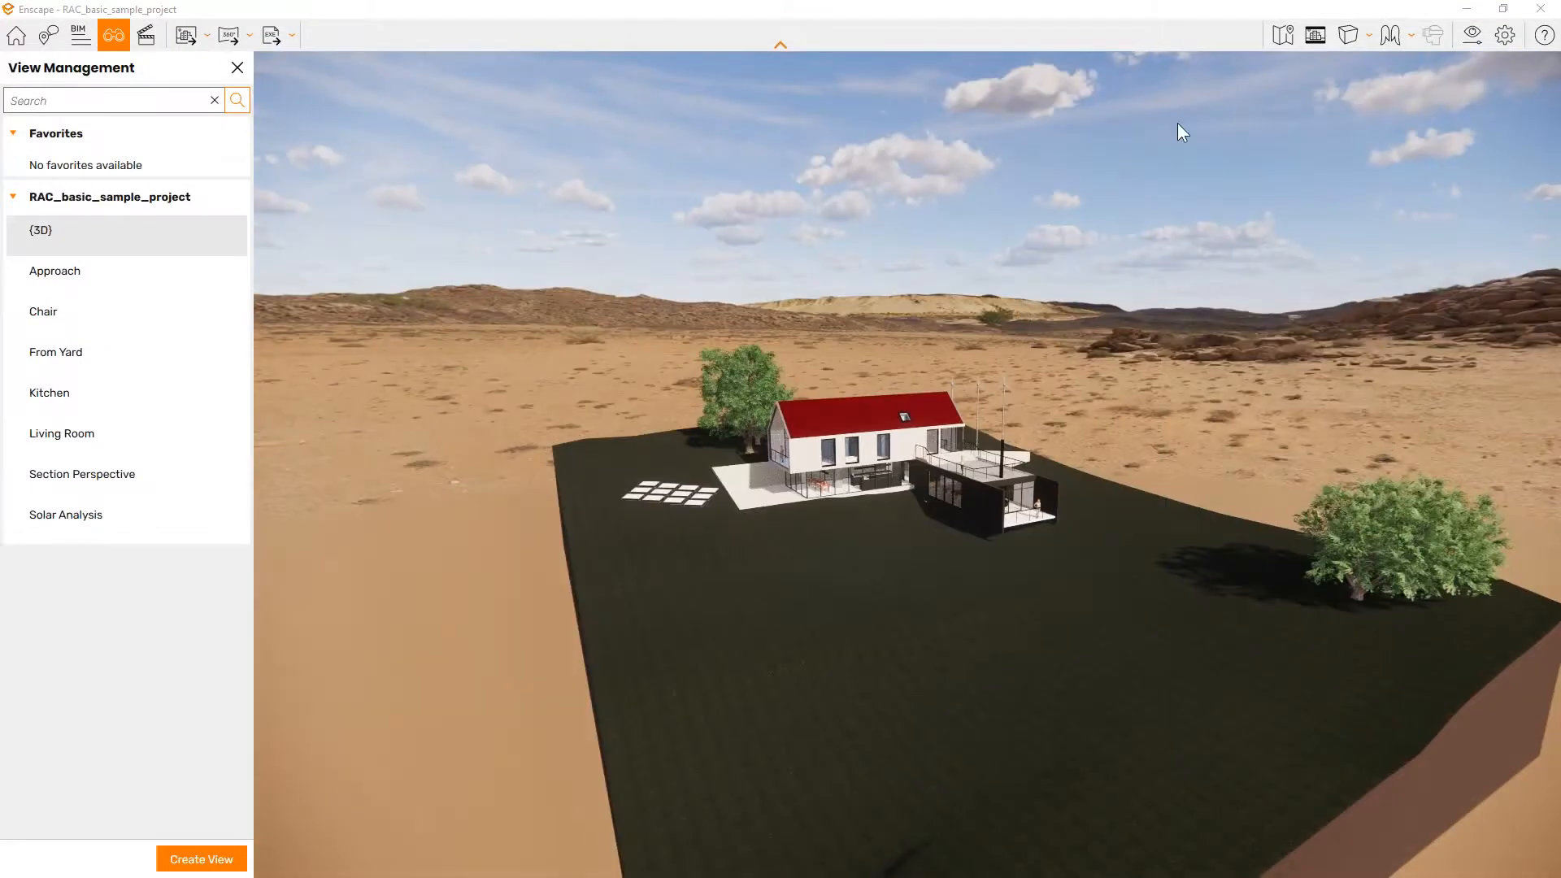
Step: Open Visual Settings, expand its presets and create a new preset named White Mode
click(1480, 45)
drag(310, 214, 1101, 217)
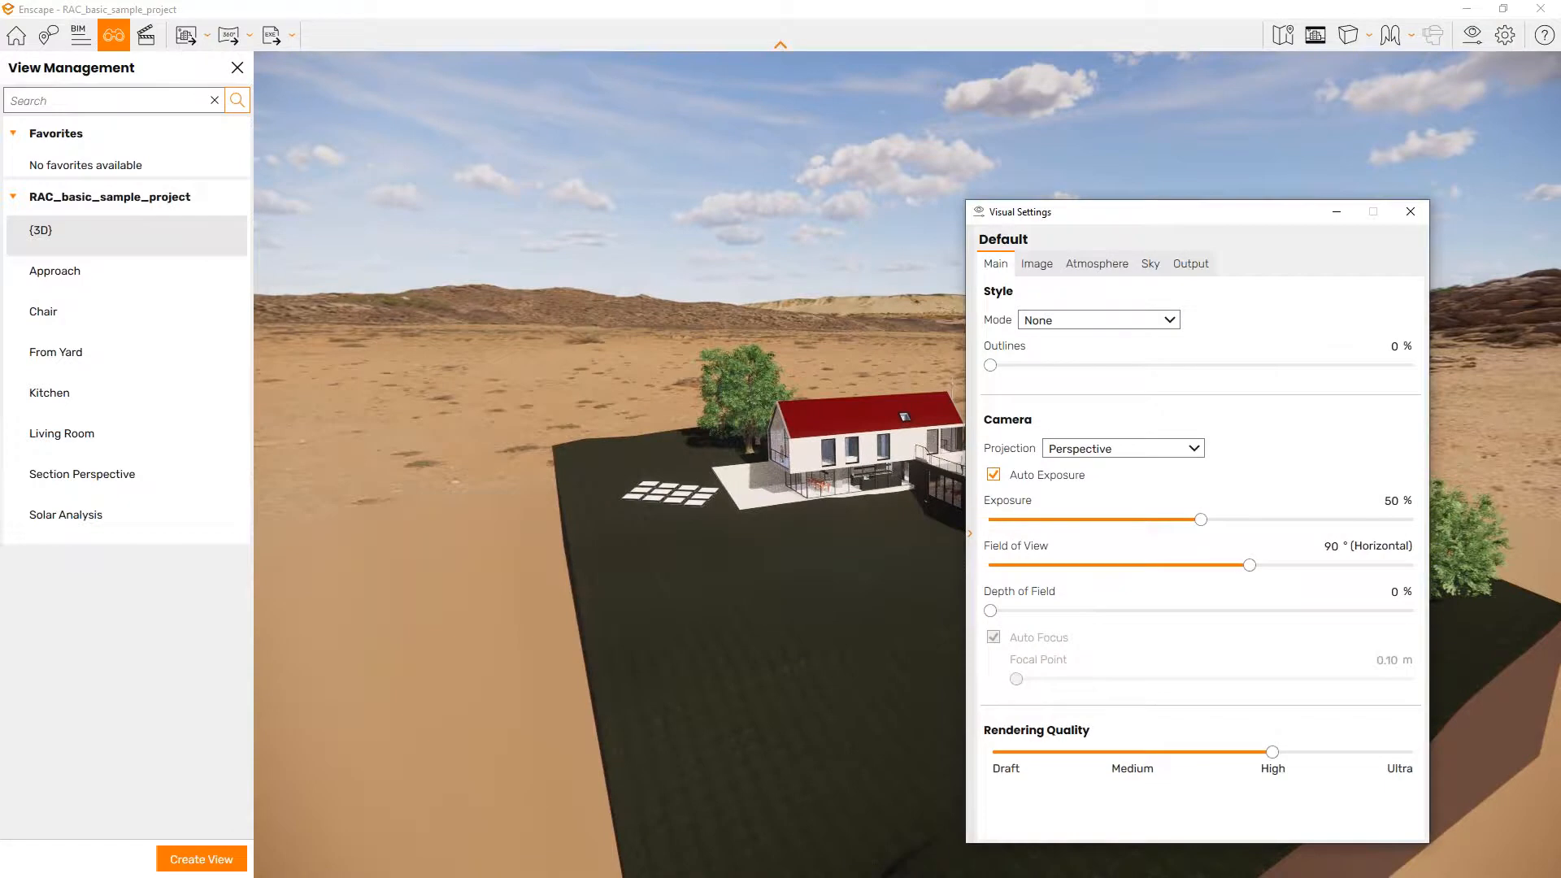
click(969, 533)
drag(1092, 221, 947, 217)
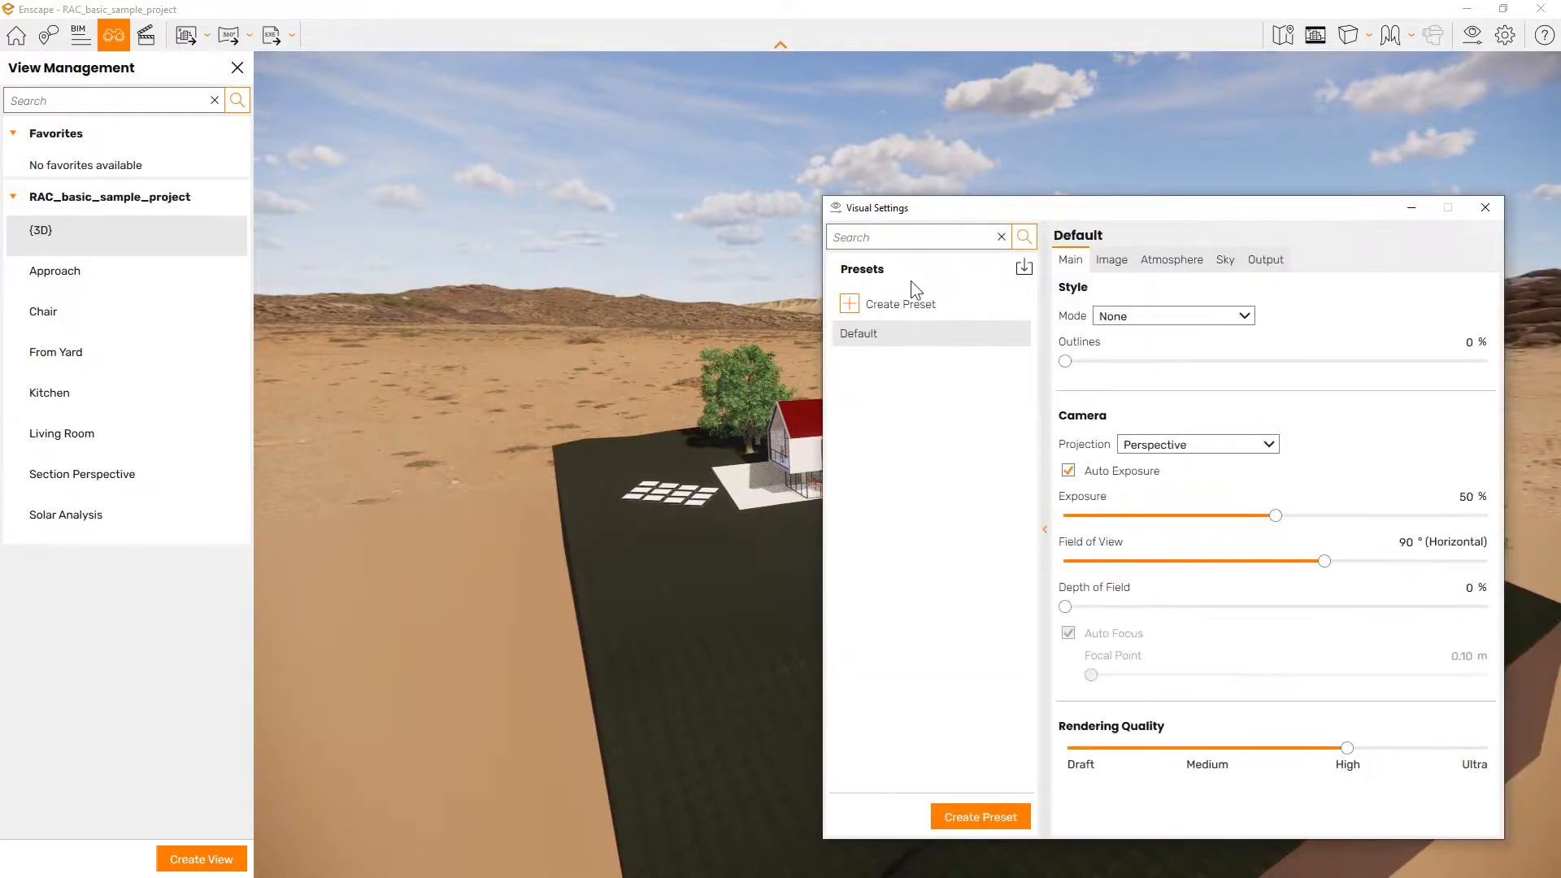
click(1046, 537)
click(1046, 536)
click(848, 304)
text(White Mode)
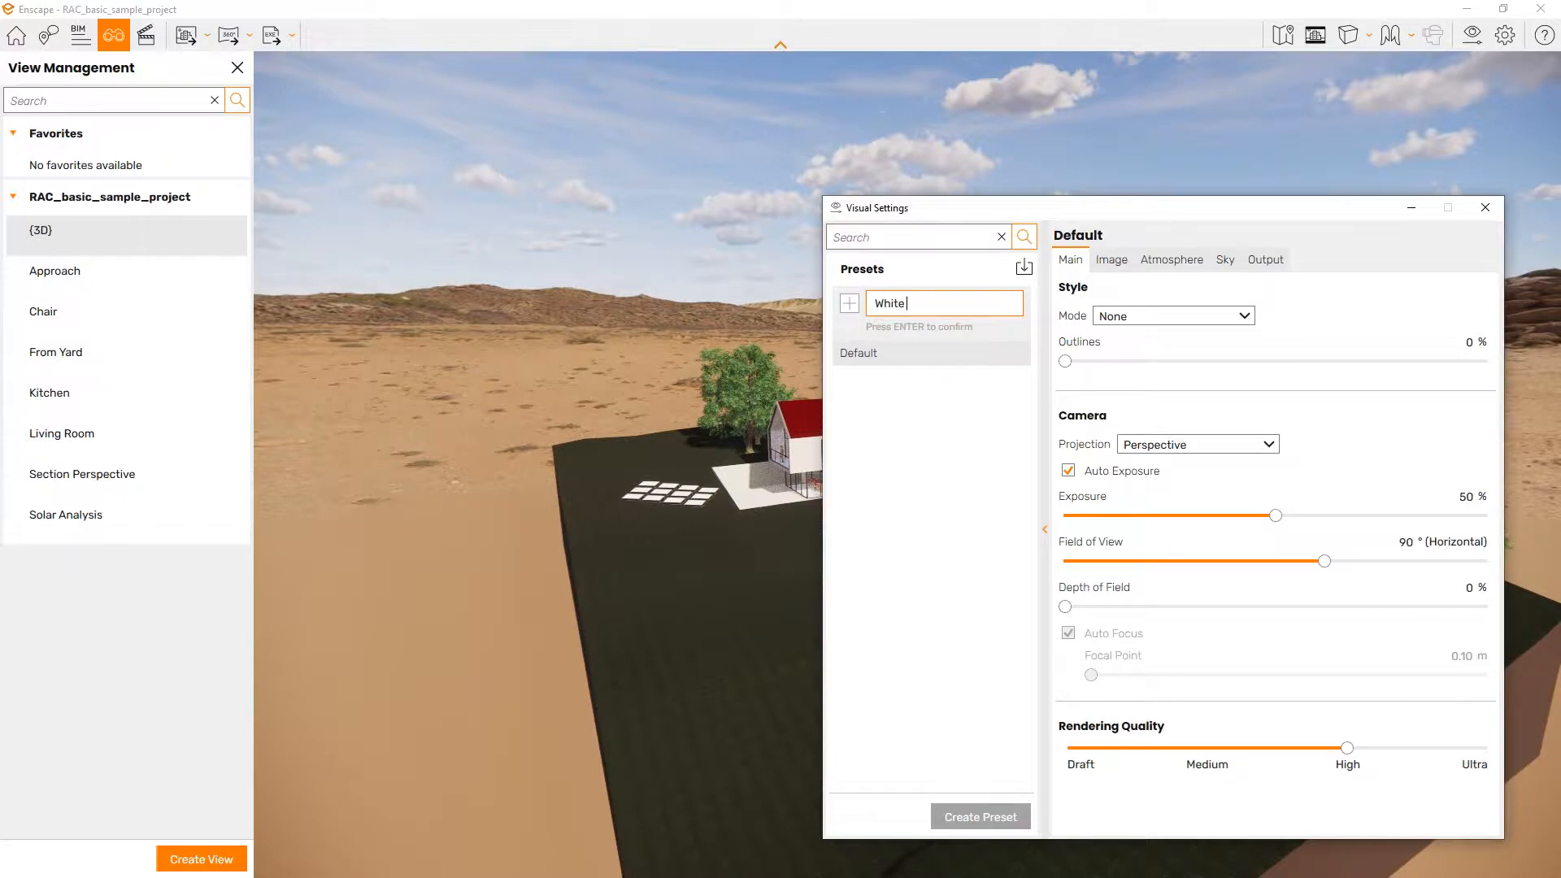
key(Return)
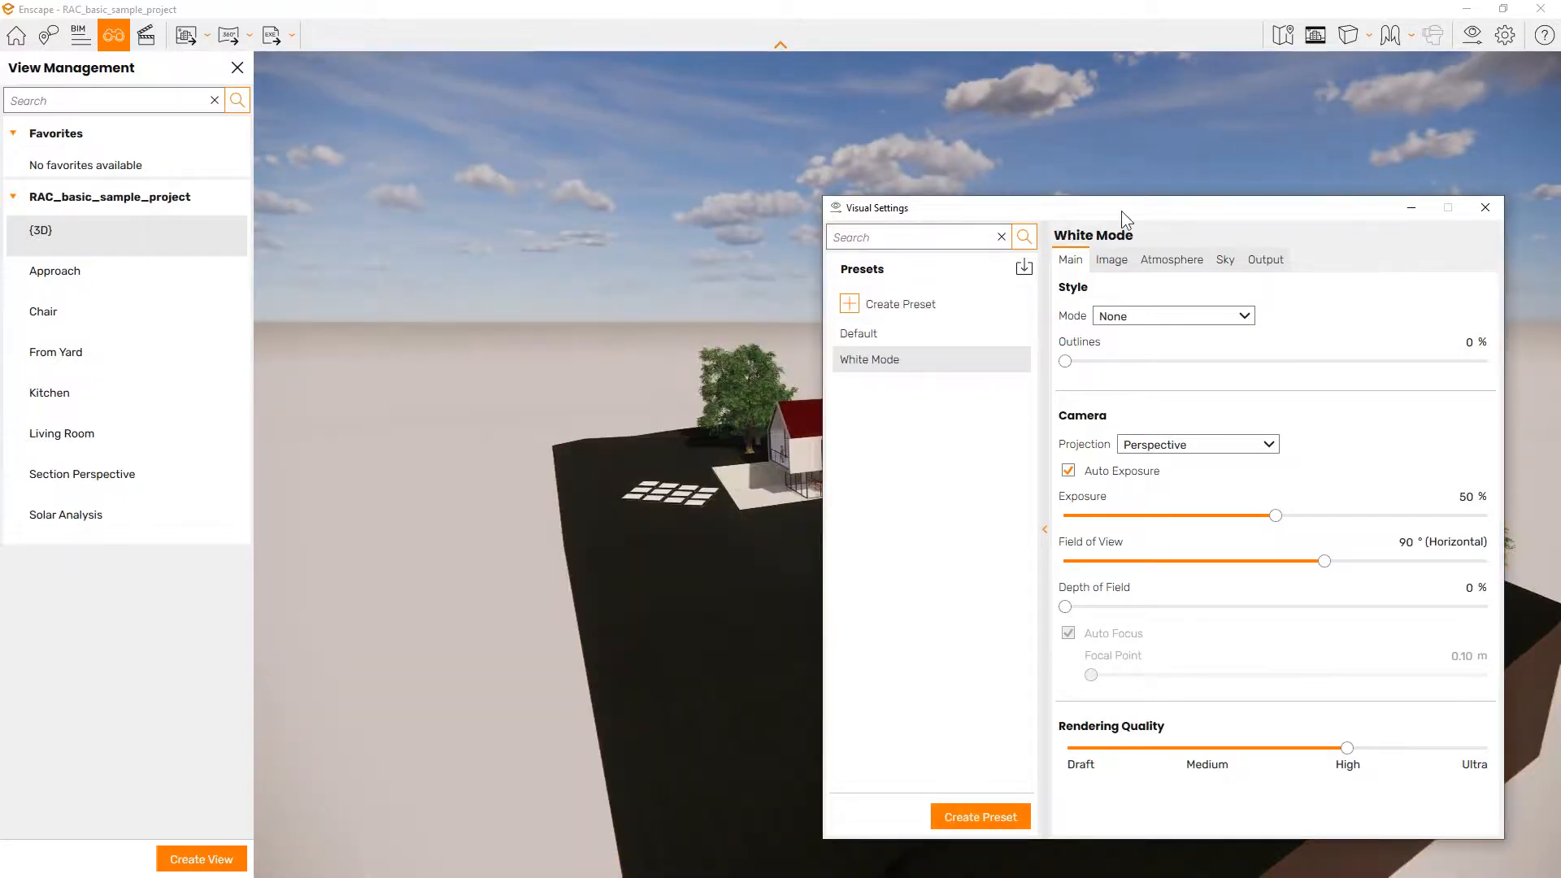
Step: Set the White Mode preset's style mode to White and its outlines to 37%
drag(1120, 211, 1019, 191)
click(1136, 296)
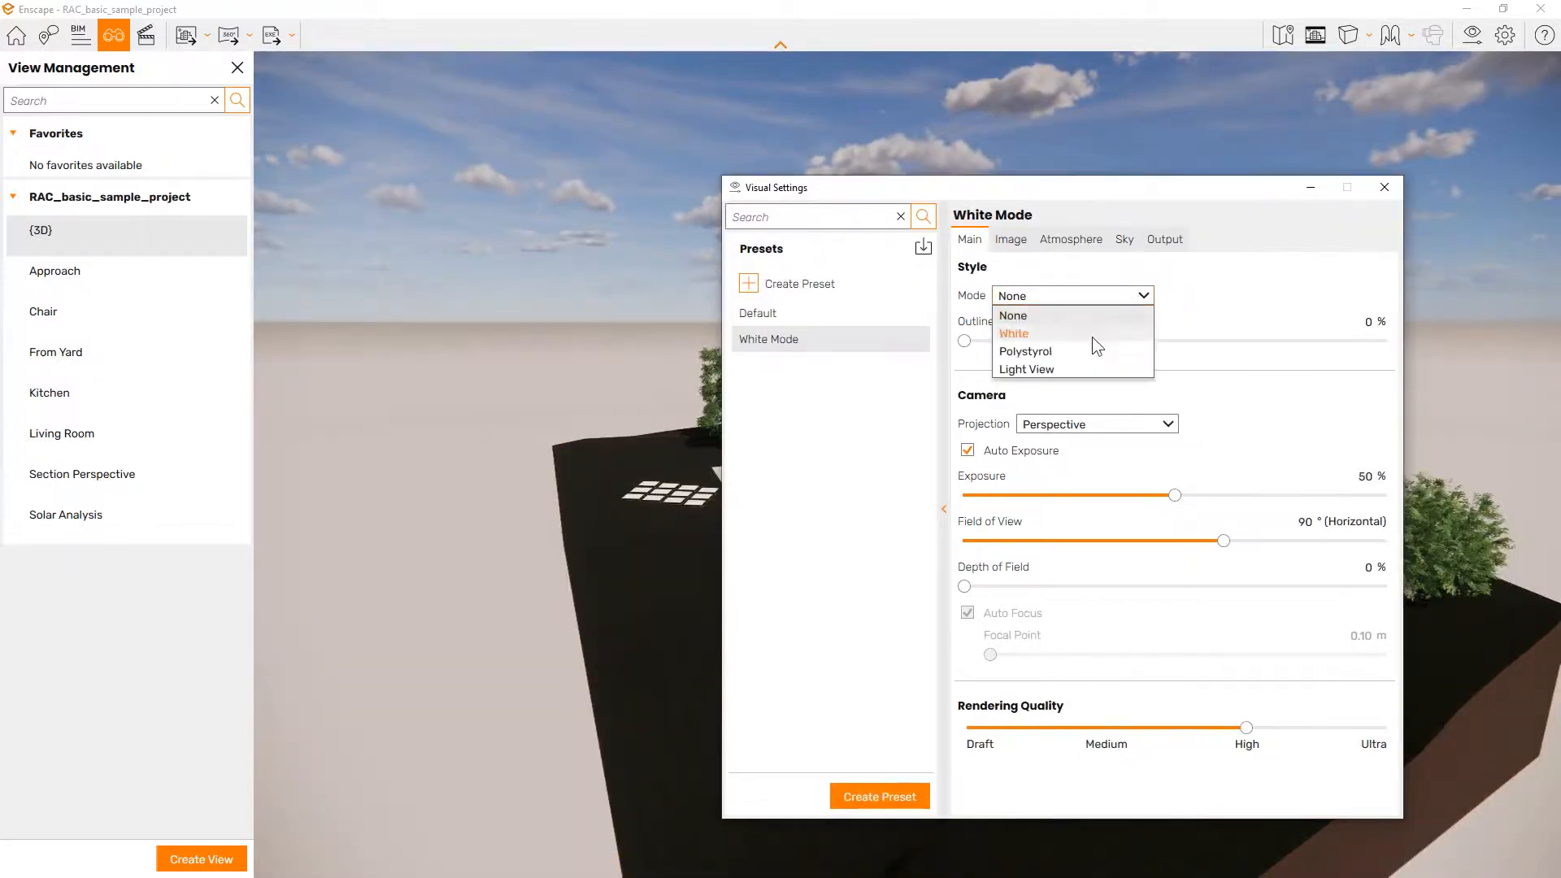
click(1090, 329)
drag(1128, 187, 450, 203)
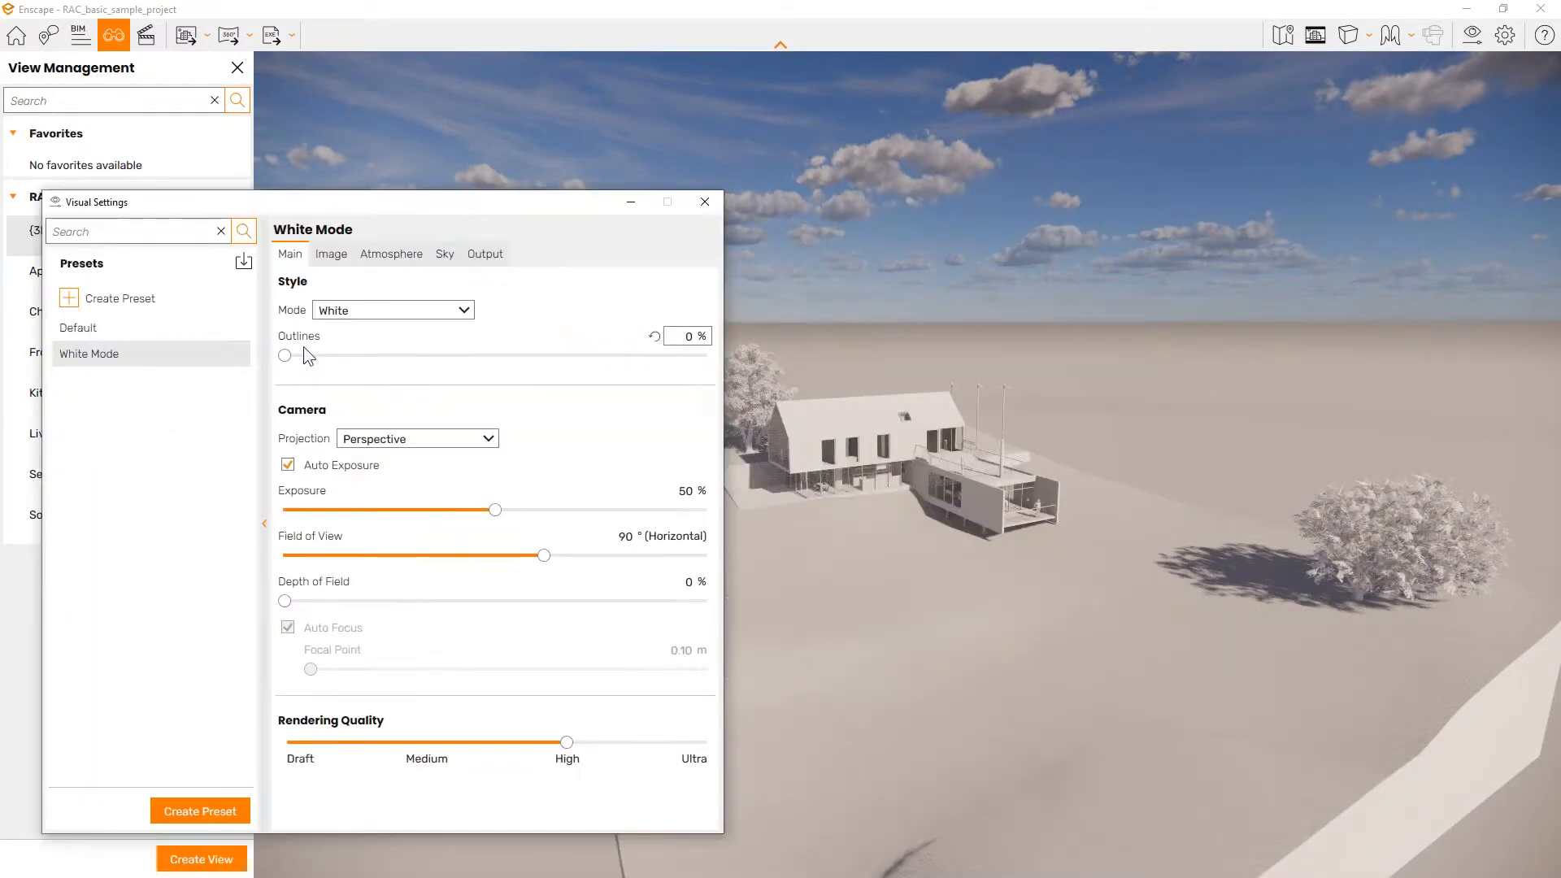
drag(289, 353, 446, 363)
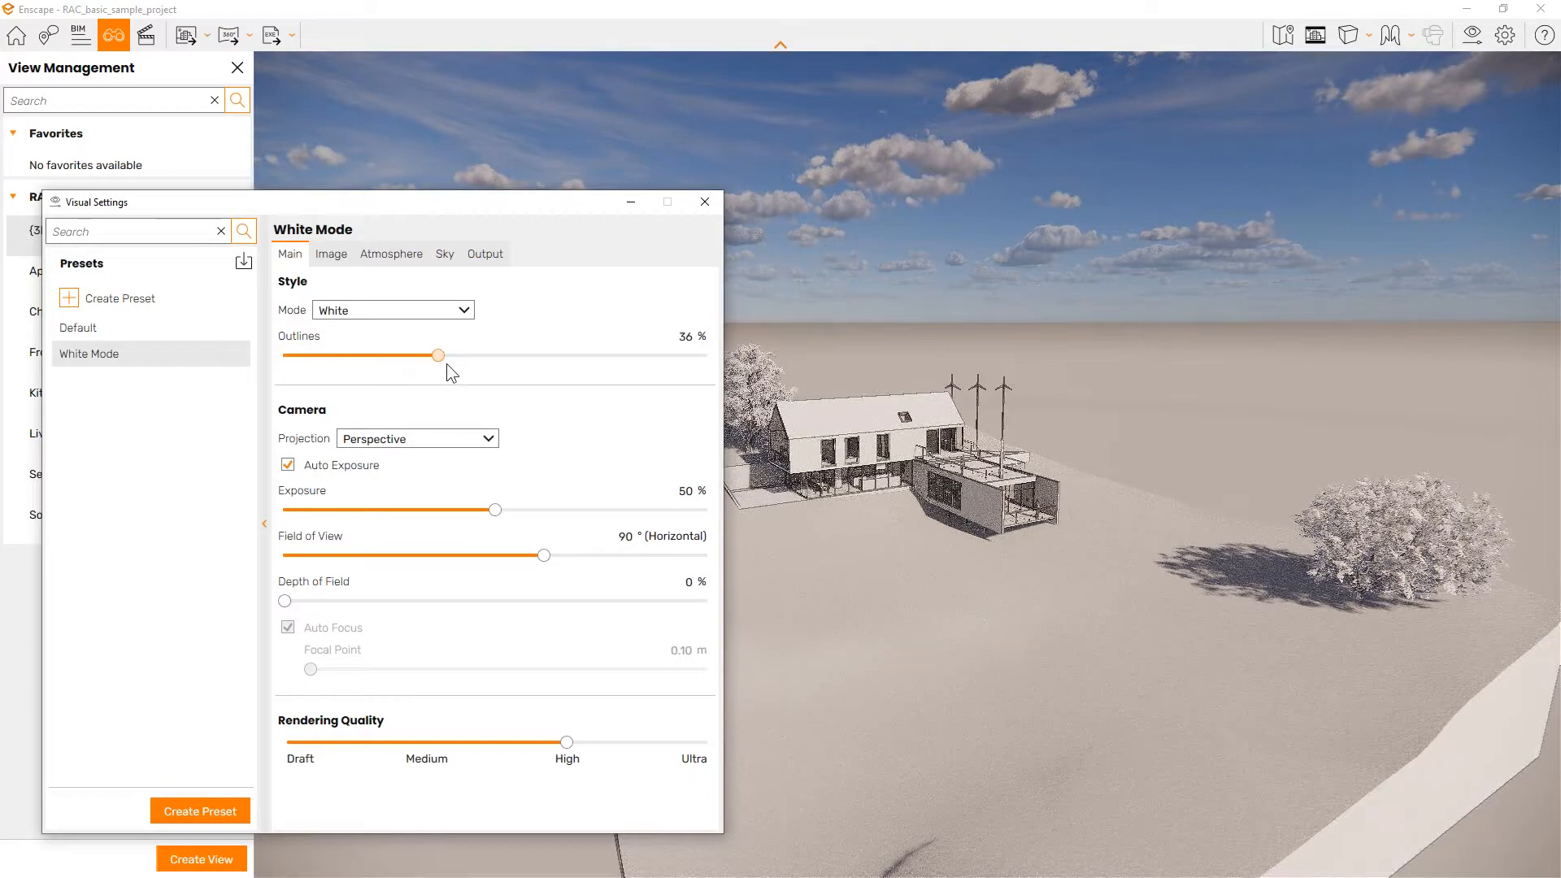
Step: Link the White Mode visual preset to the Section Perspective view and save the view
drag(525, 252, 1017, 271)
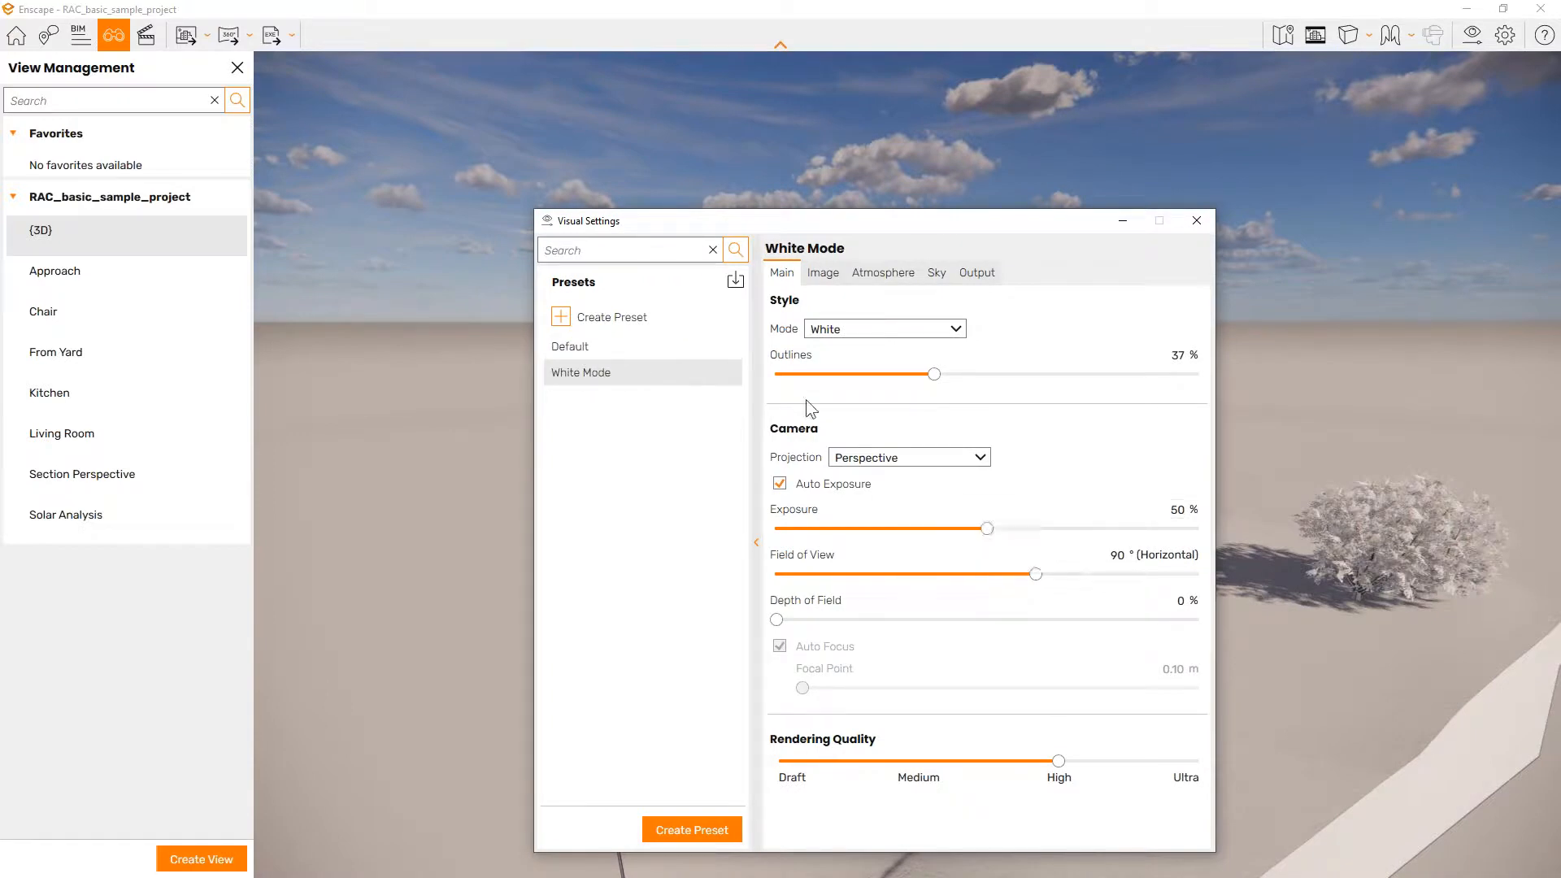
drag(813, 223, 1117, 218)
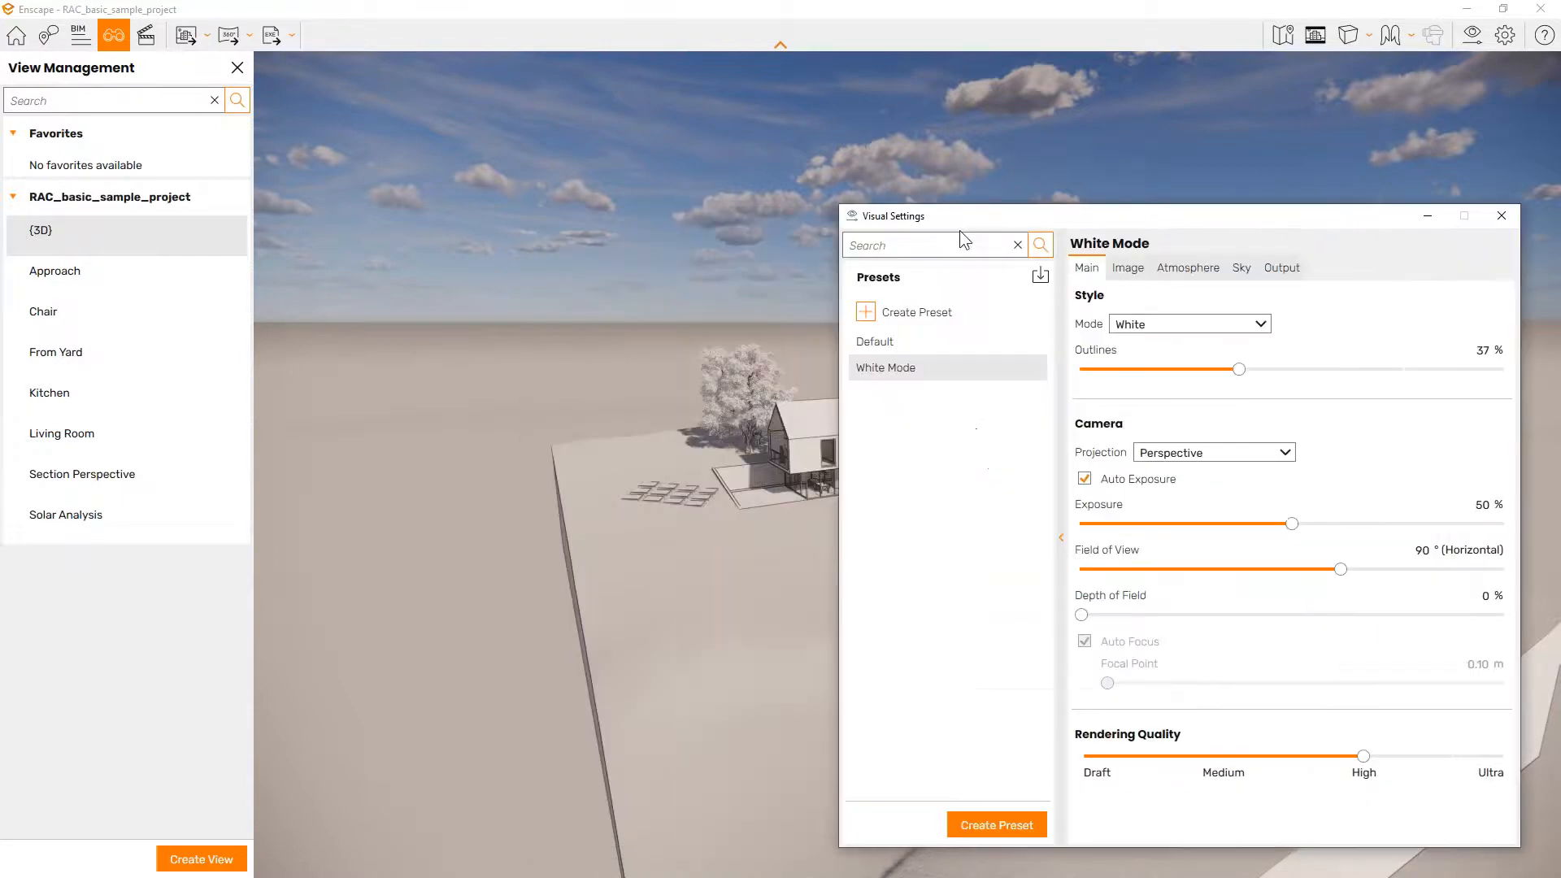
click(94, 485)
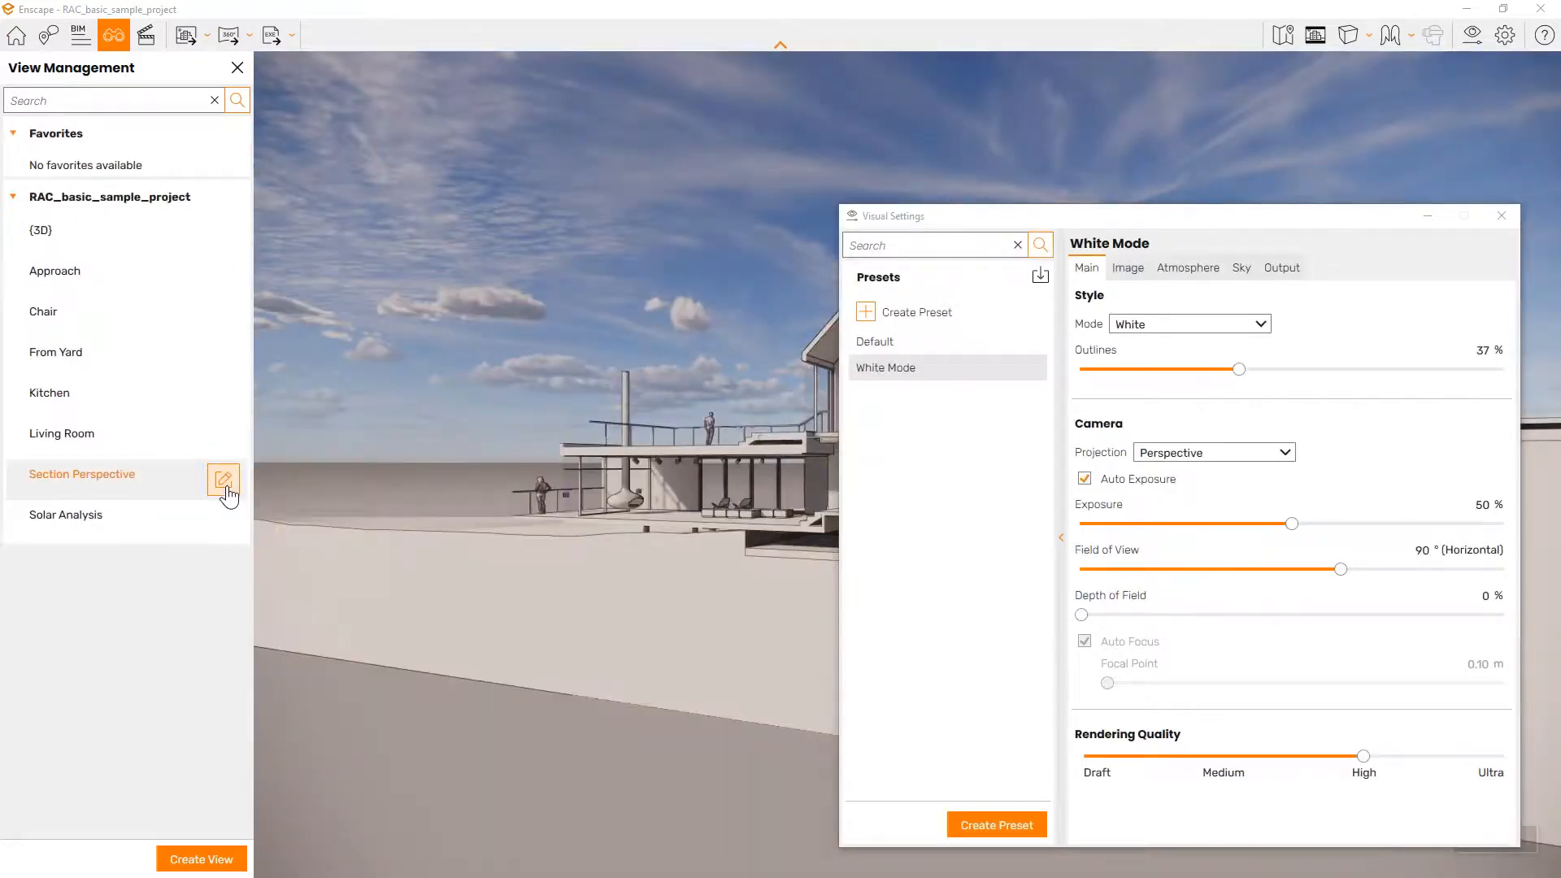
click(223, 486)
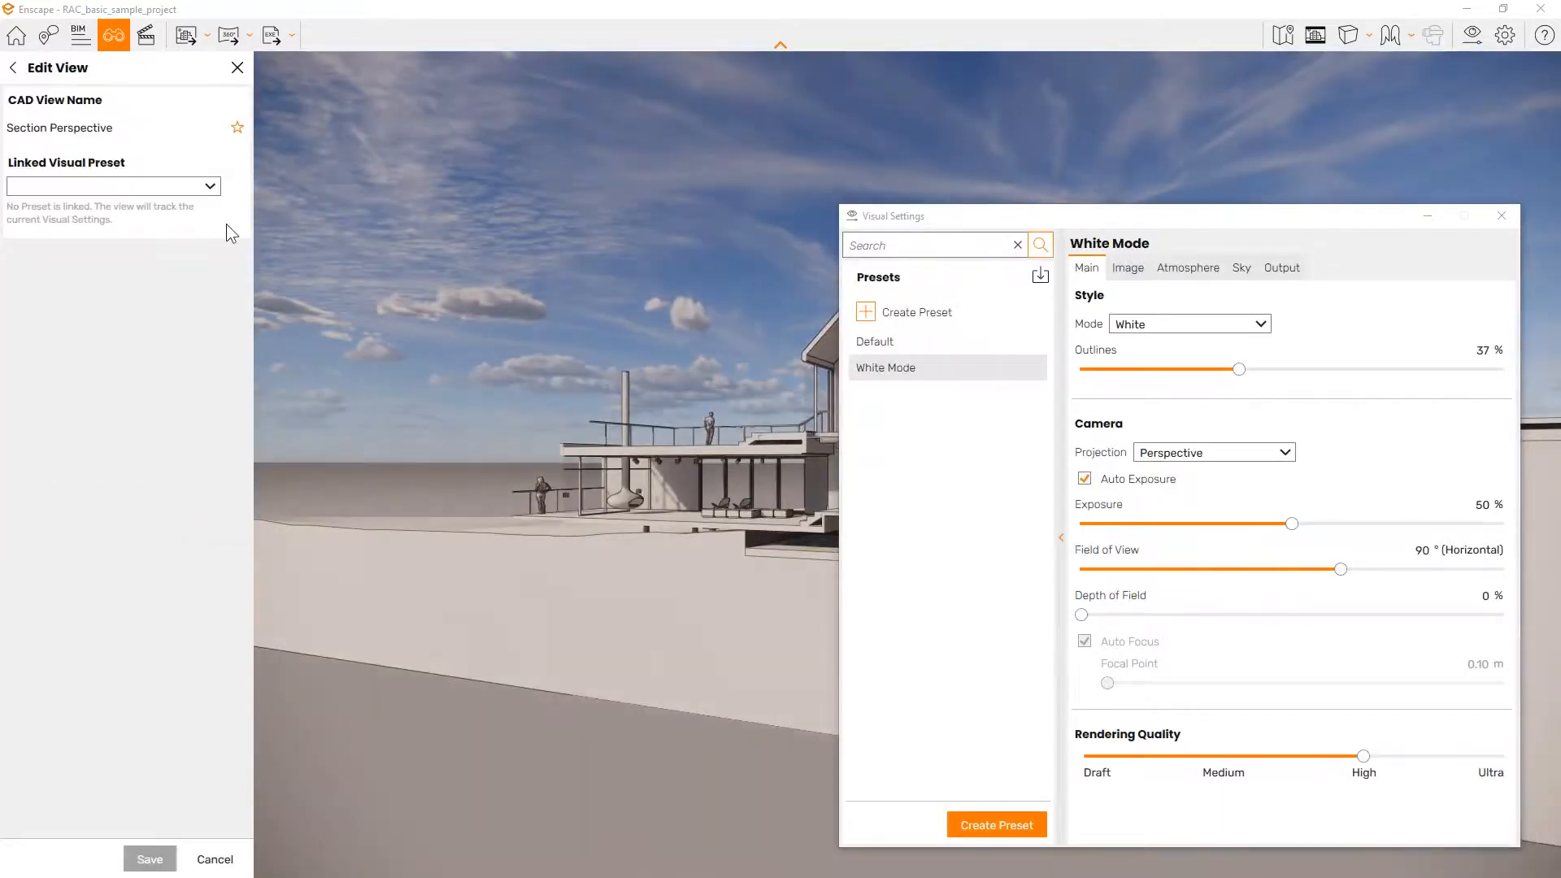
click(209, 186)
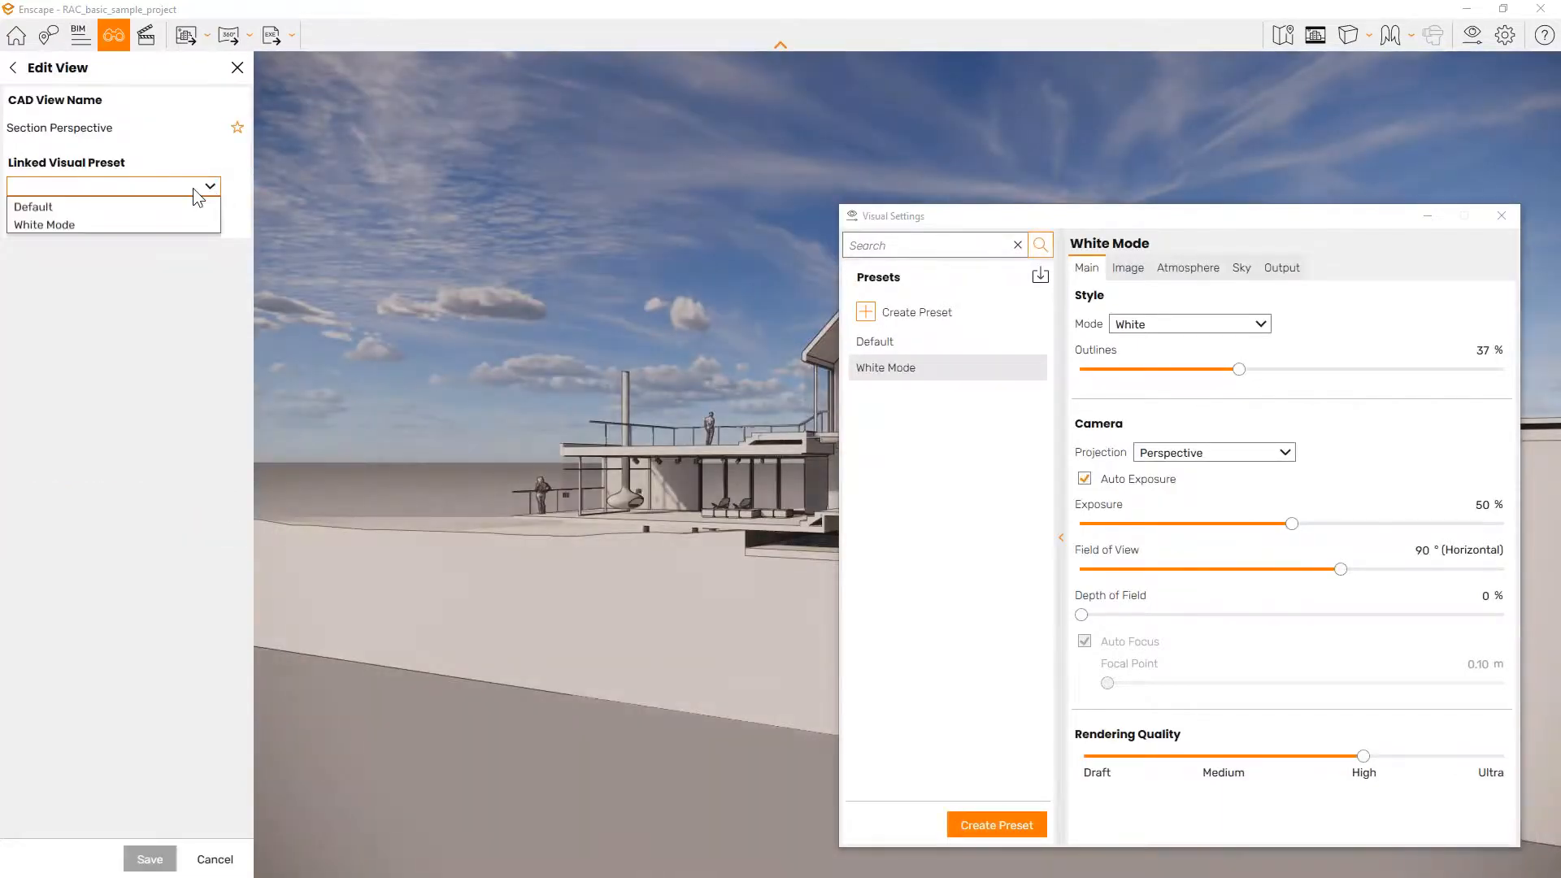
click(90, 226)
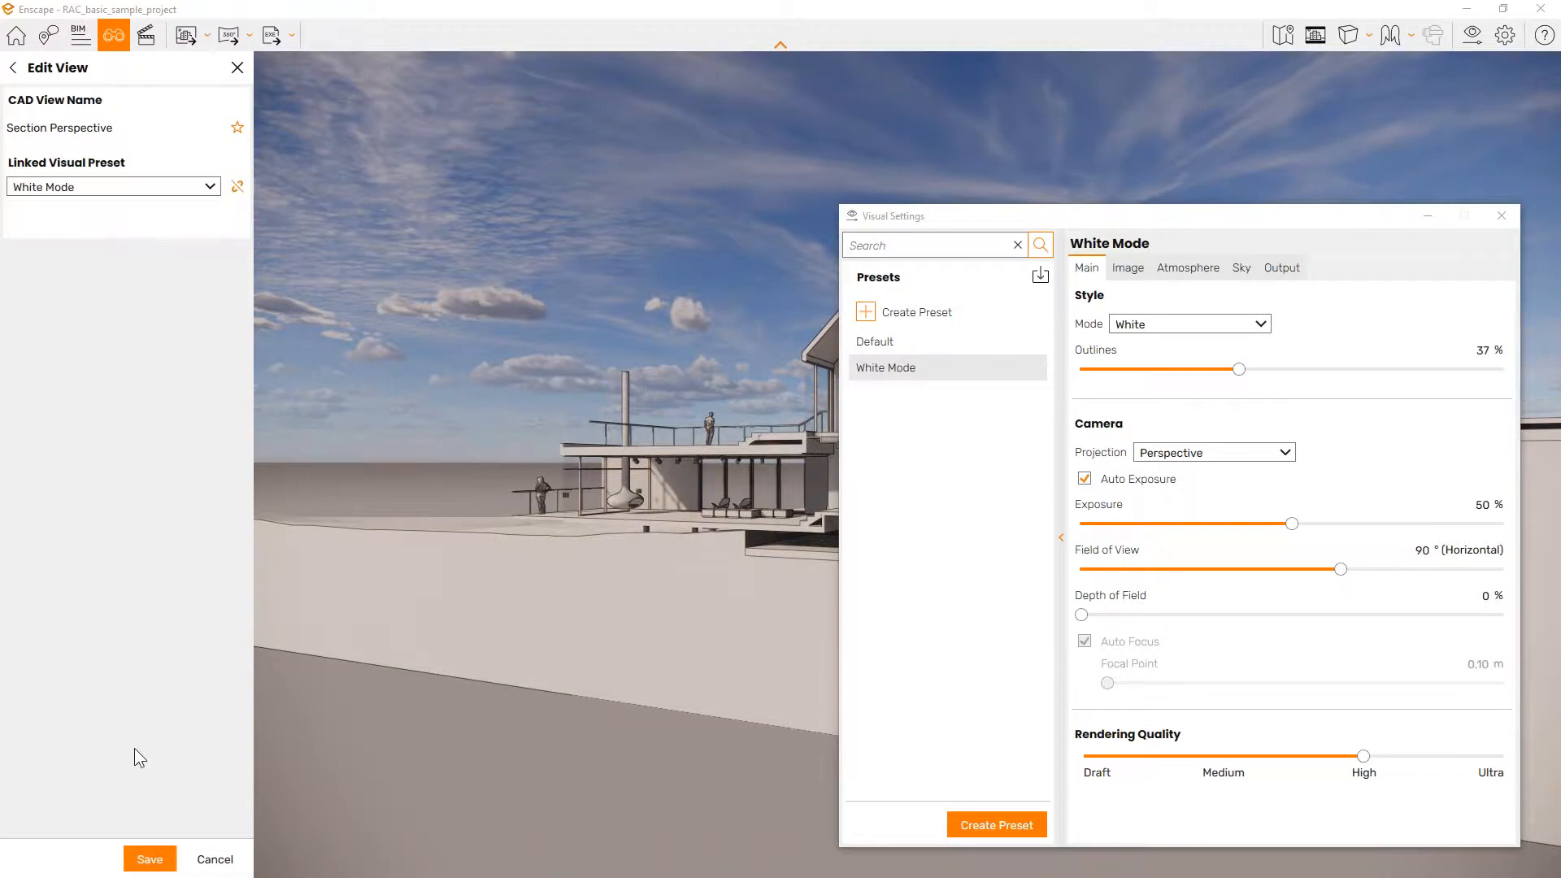
click(150, 859)
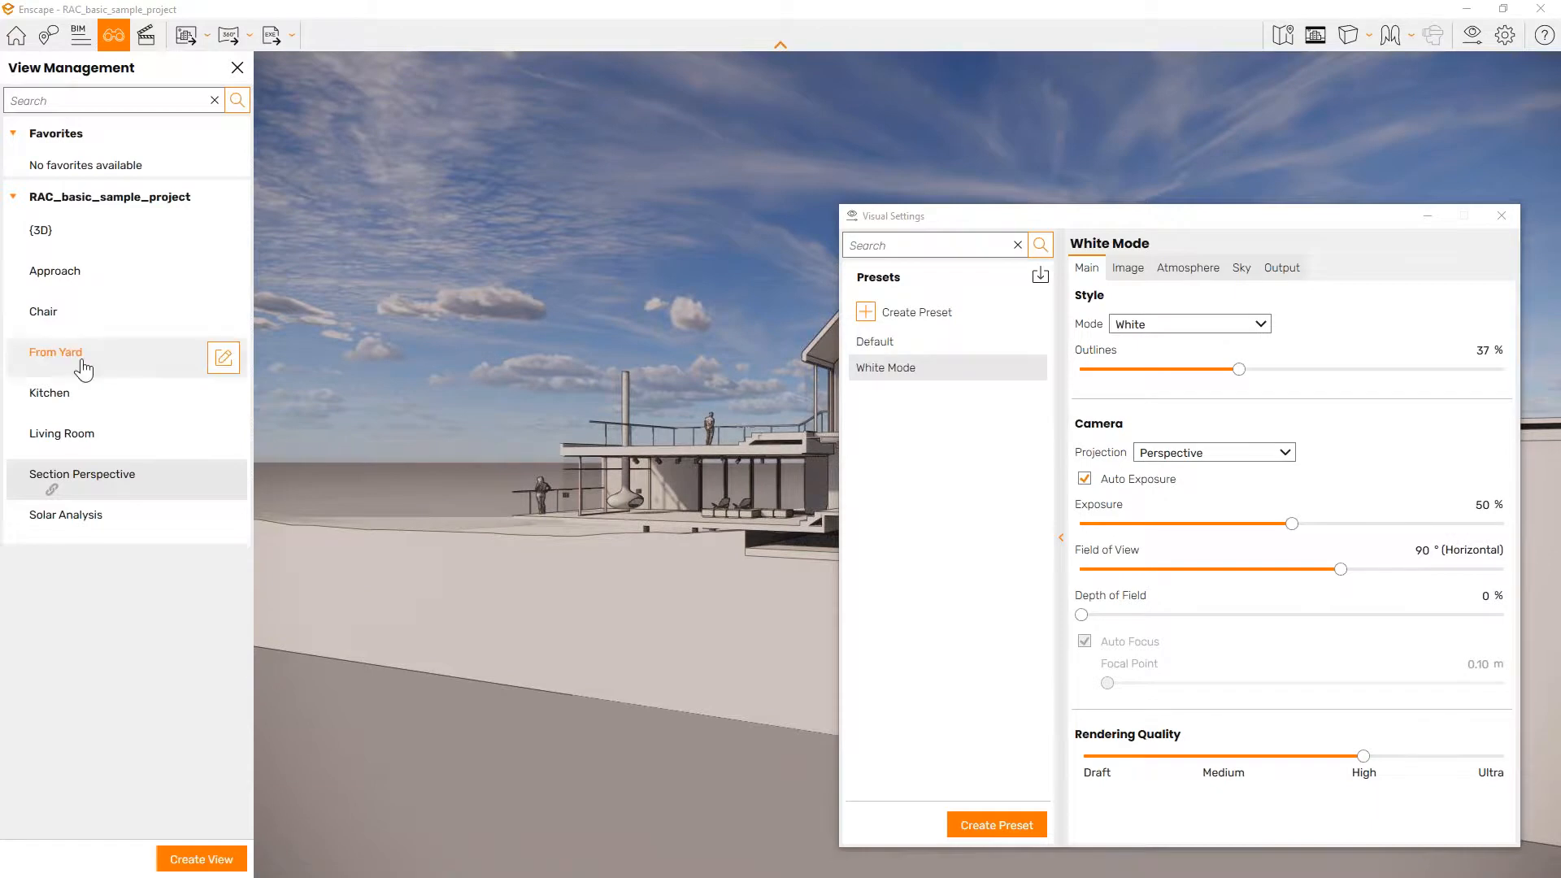
Step: Switch to the Solar Analysis view, apply the Default preset and create a new preset named Lightview
click(79, 520)
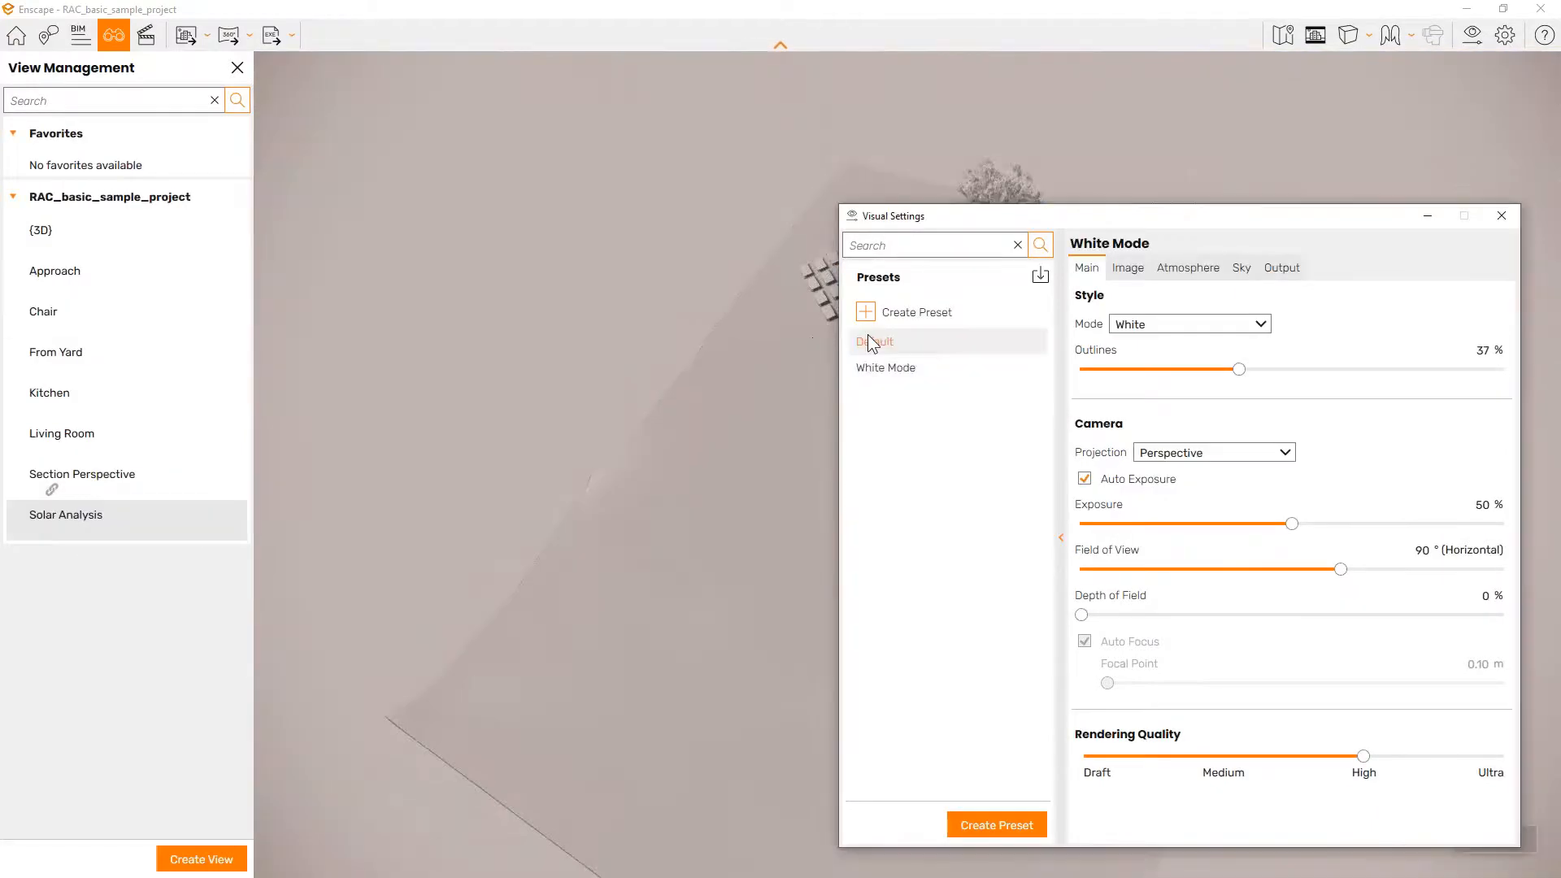
click(867, 336)
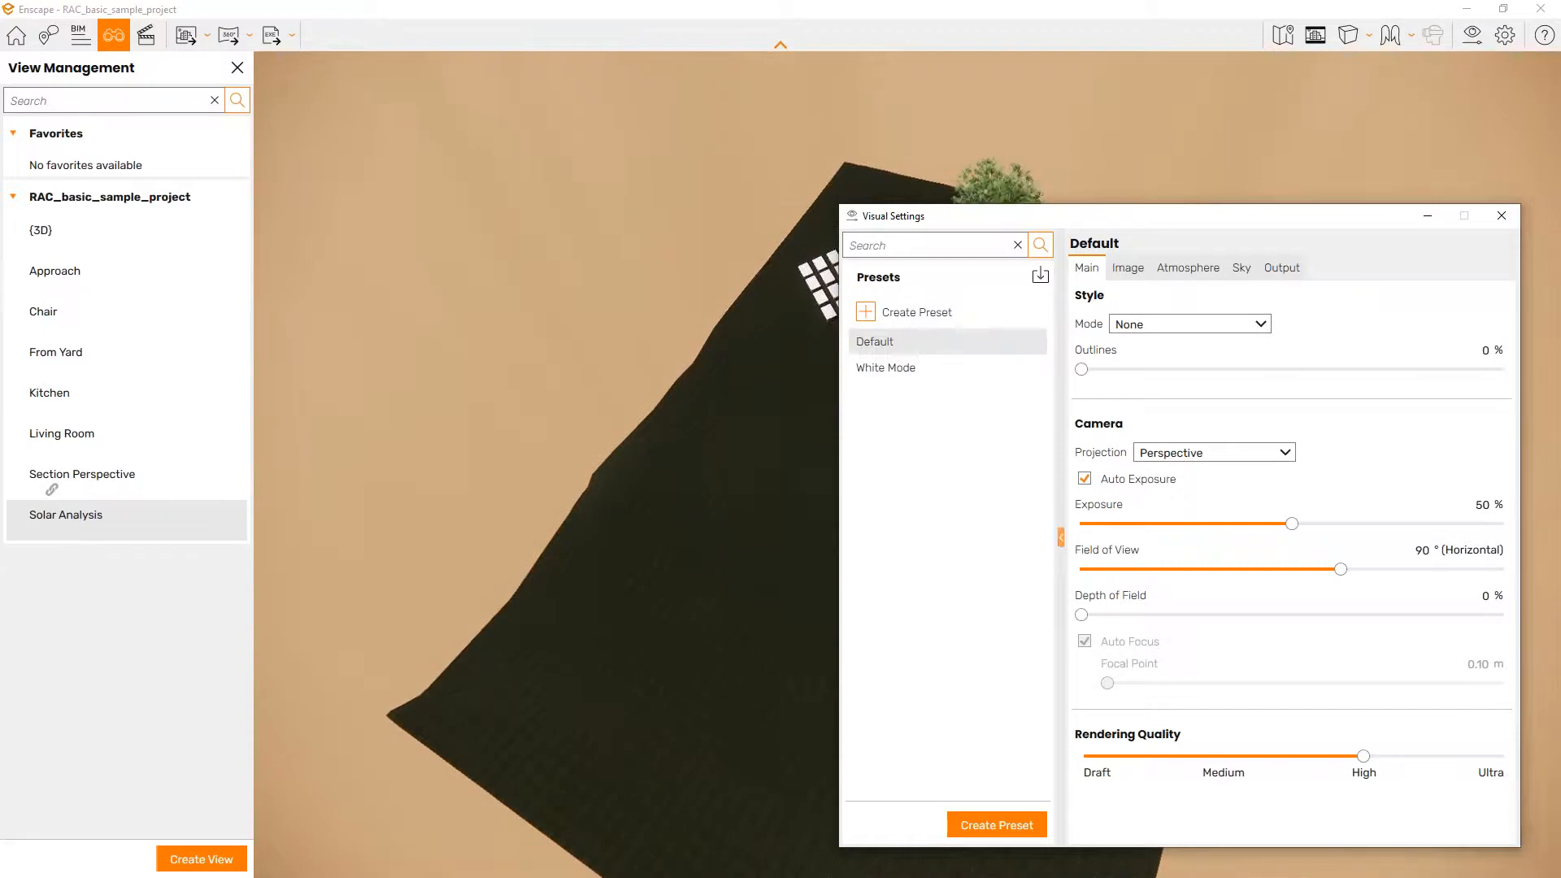
drag(1016, 215, 781, 183)
click(632, 281)
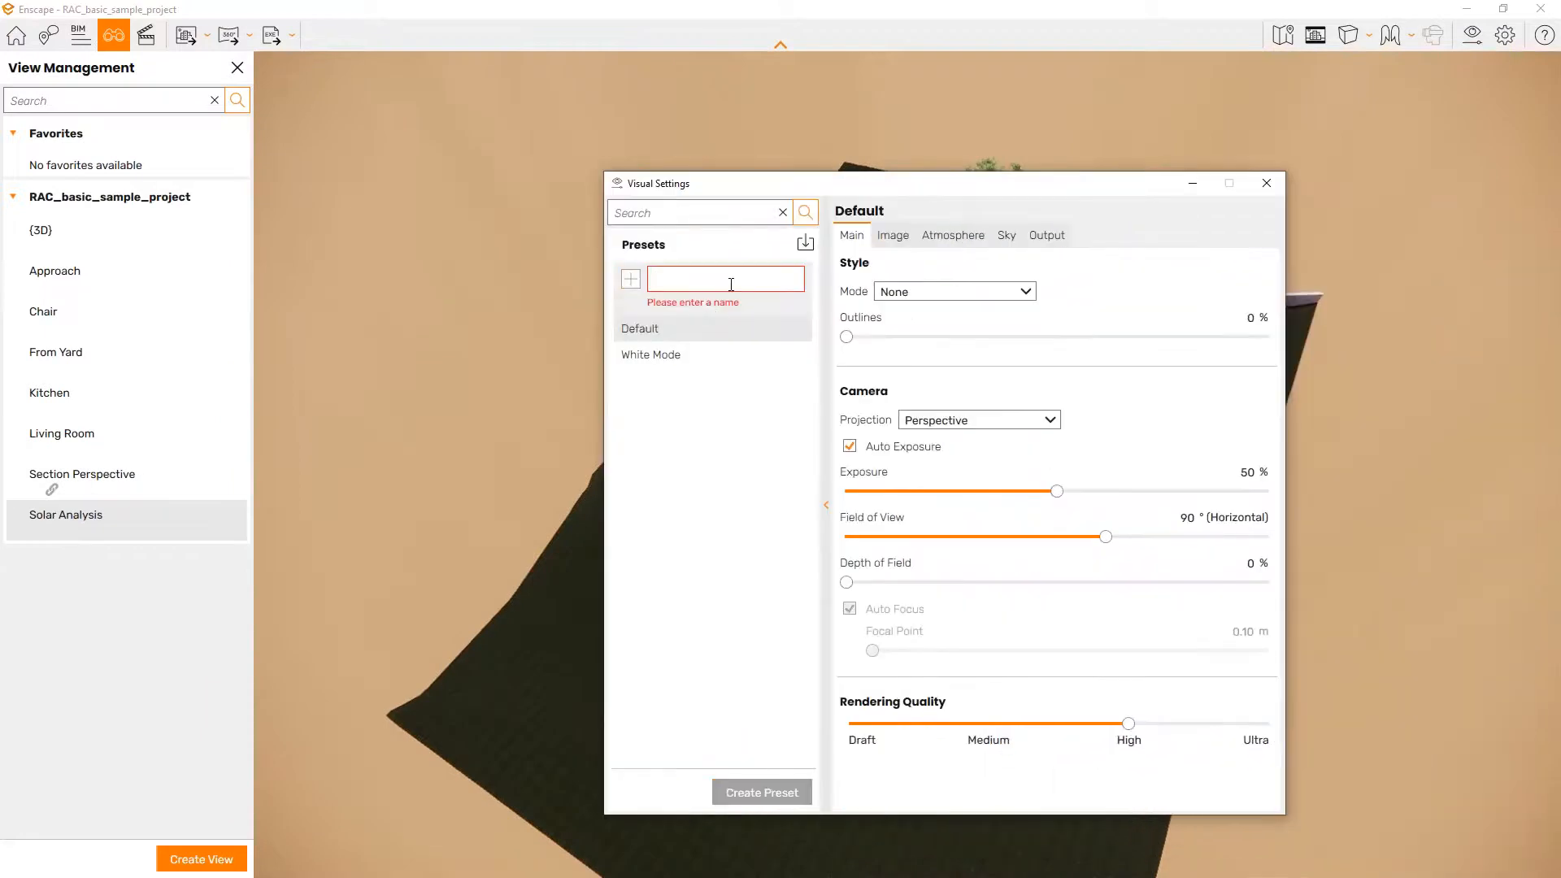
text(htview)
key(Return)
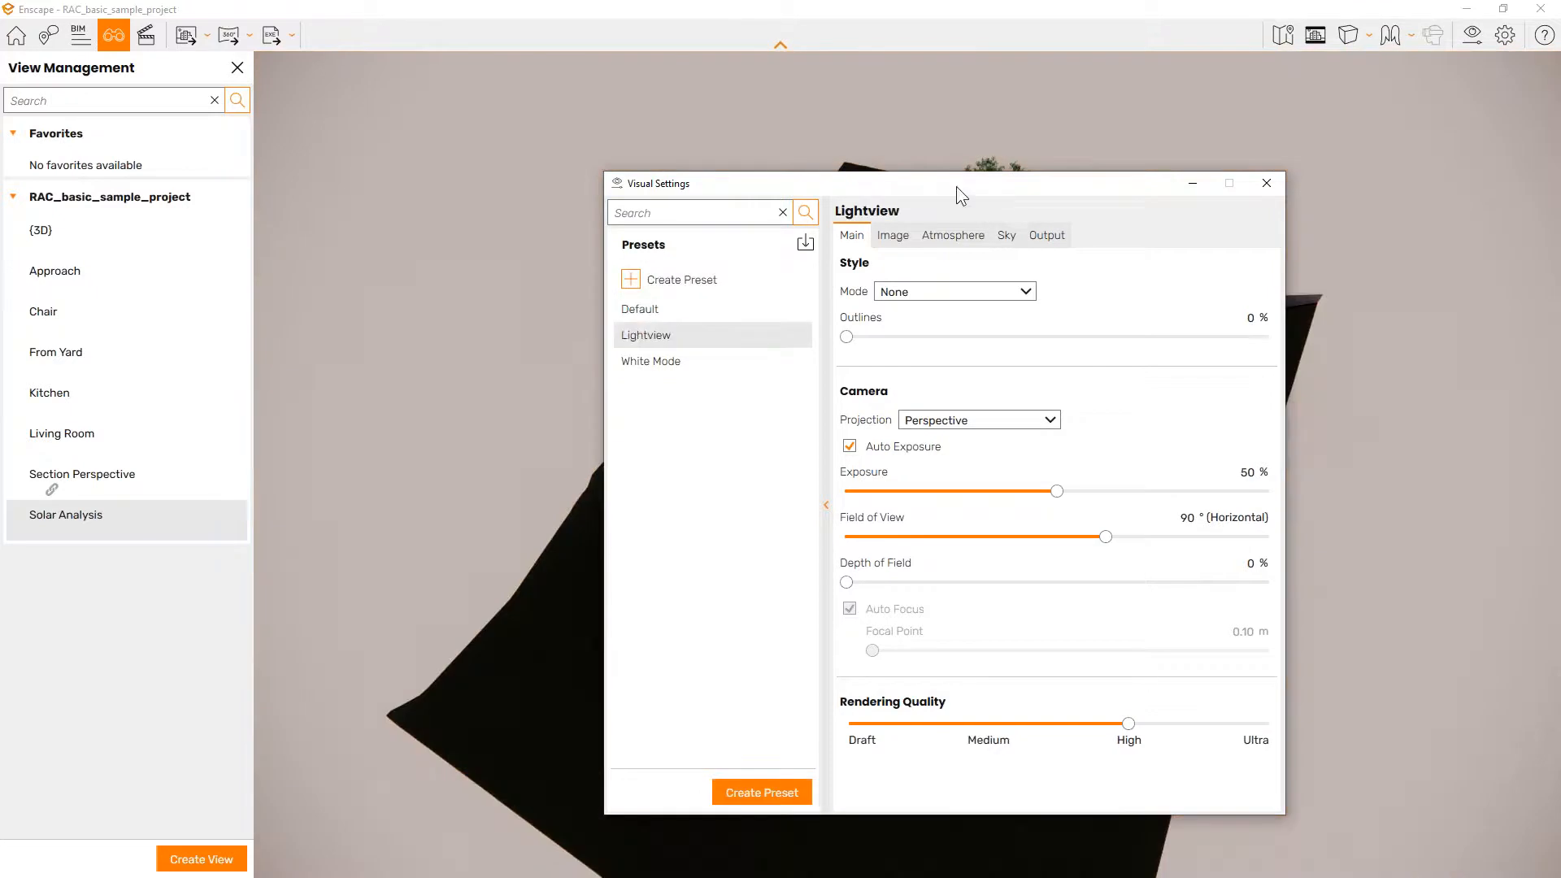
Step: Set the Lightview preset's style mode to Light View
drag(956, 187, 952, 159)
click(988, 262)
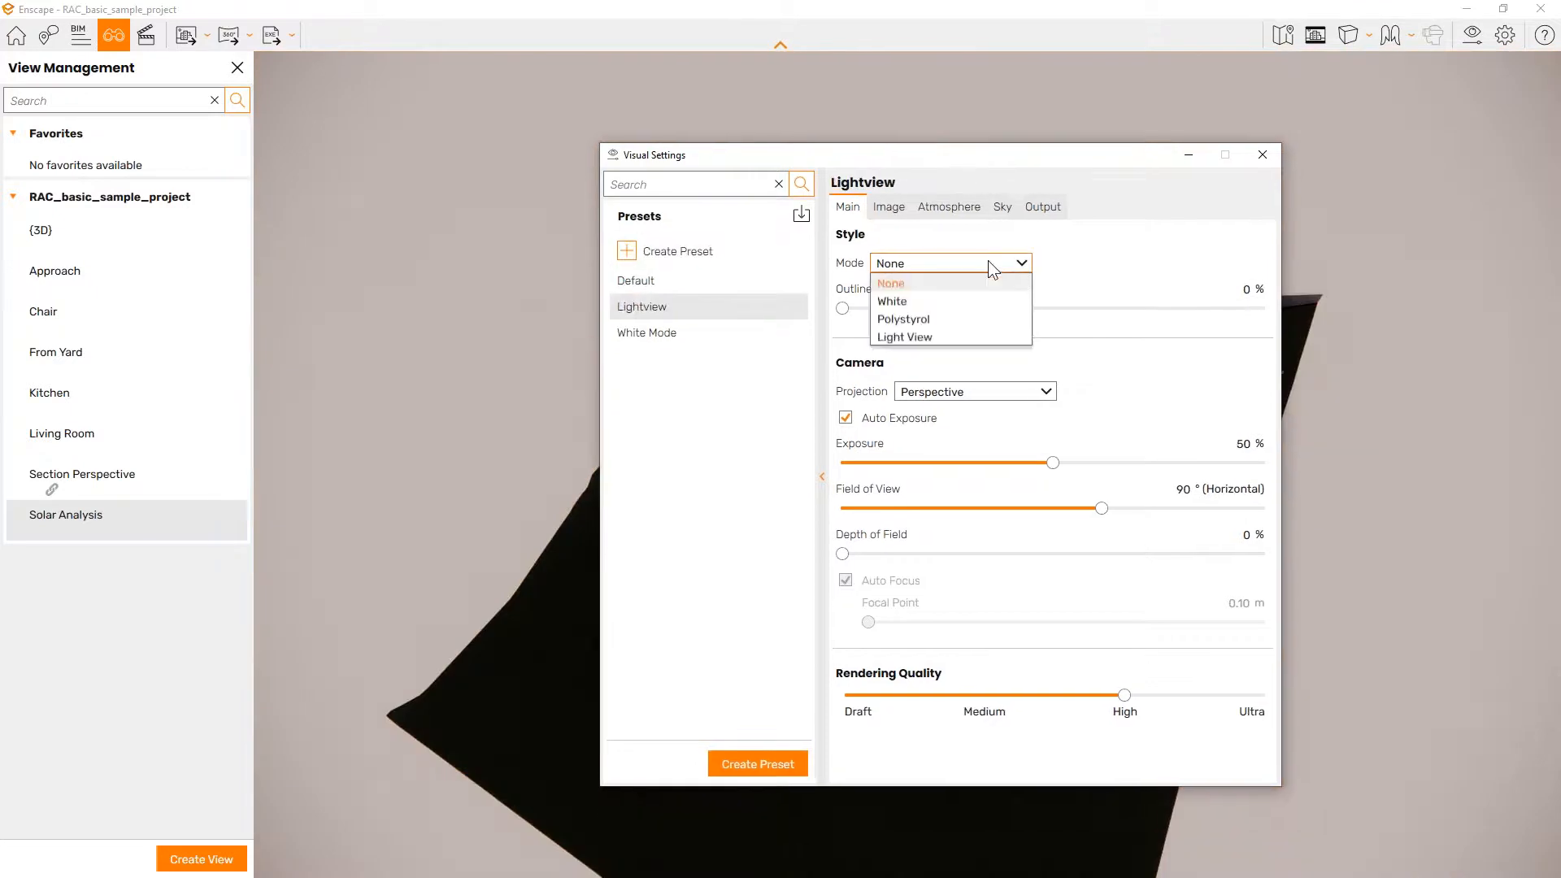
click(939, 335)
drag(1017, 153, 1021, 231)
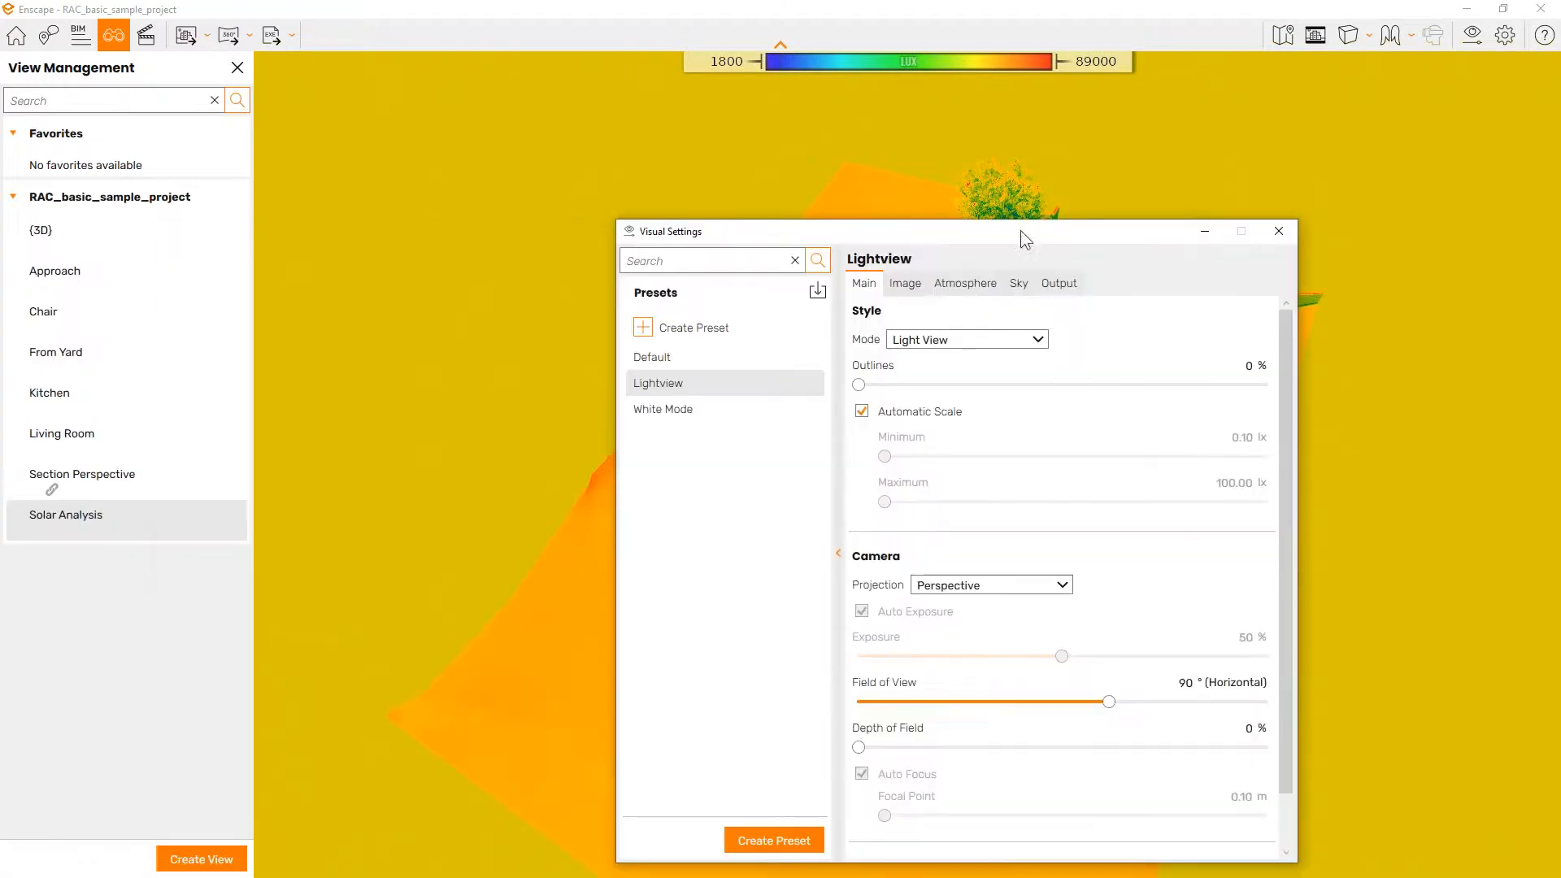
Step: Link the Lightview visual preset to the Solar Analysis view and save the view
click(216, 523)
click(146, 192)
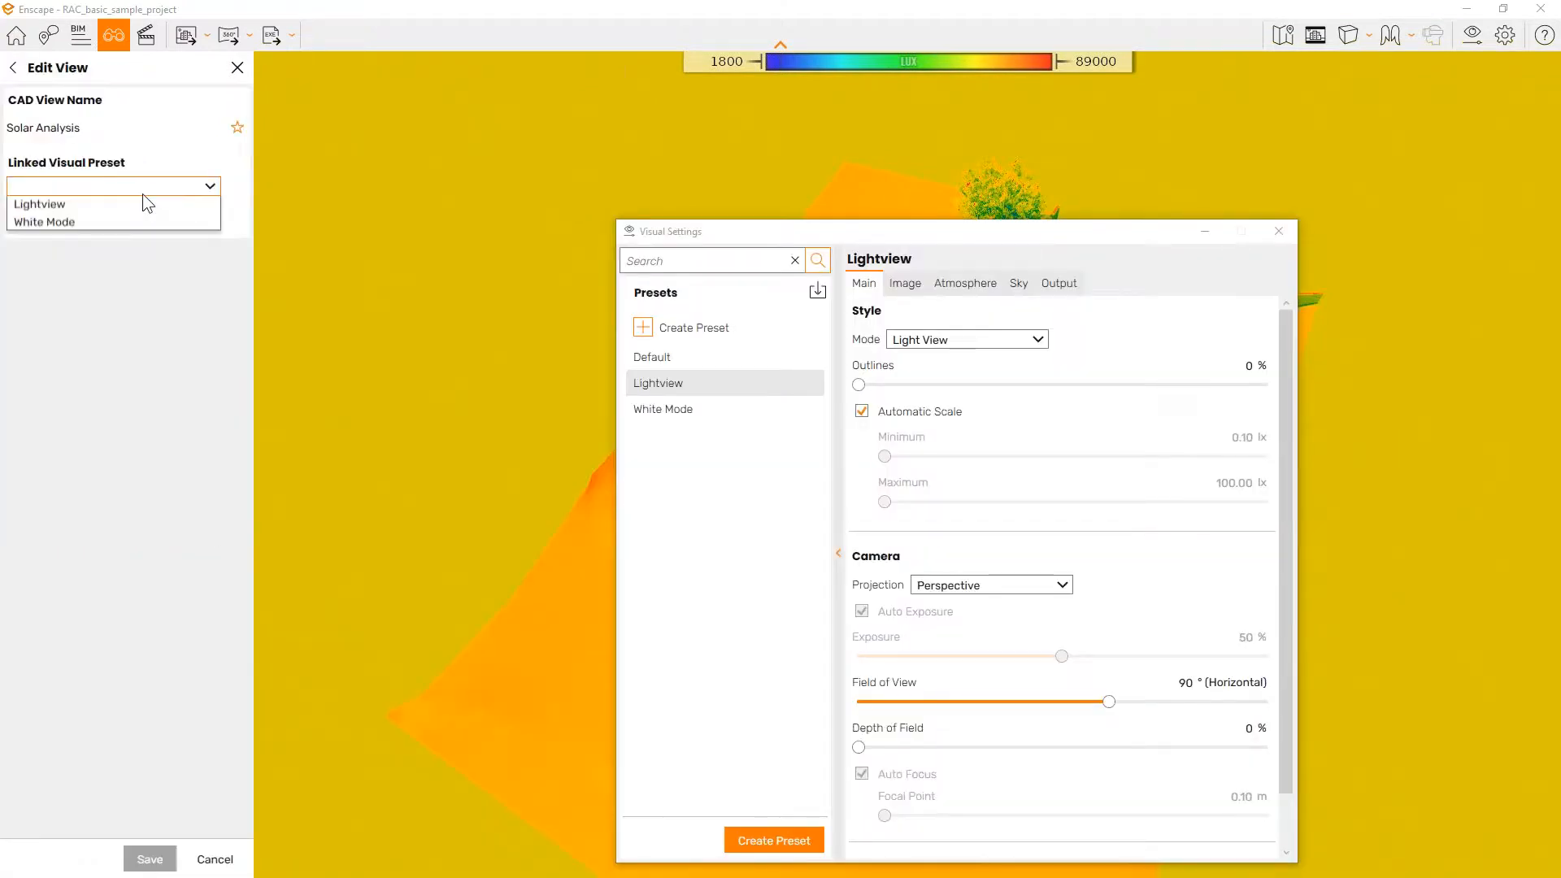
click(86, 228)
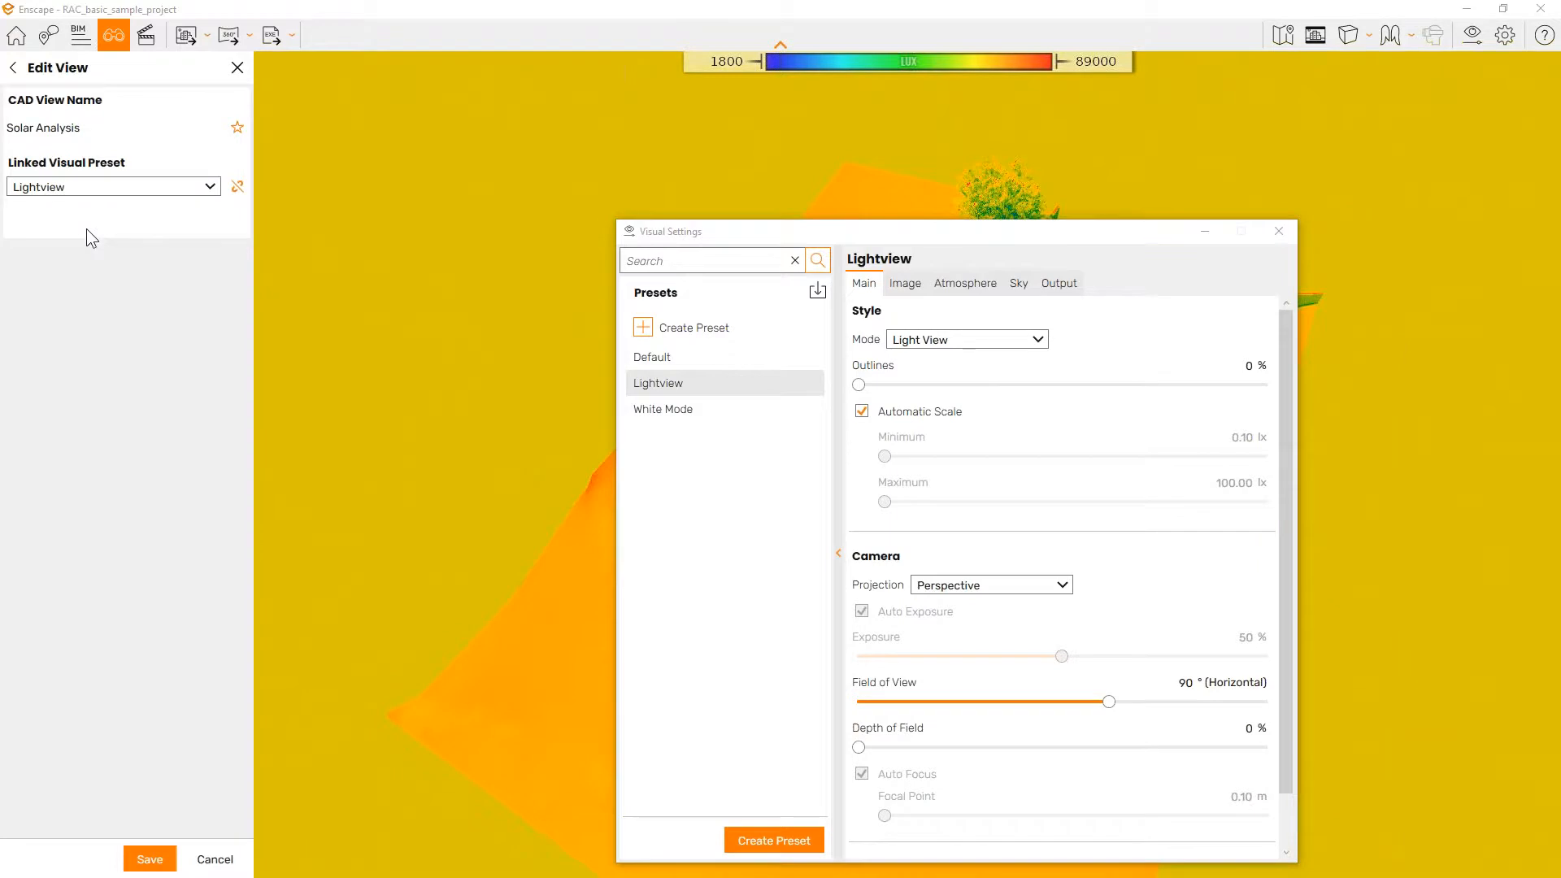
click(150, 858)
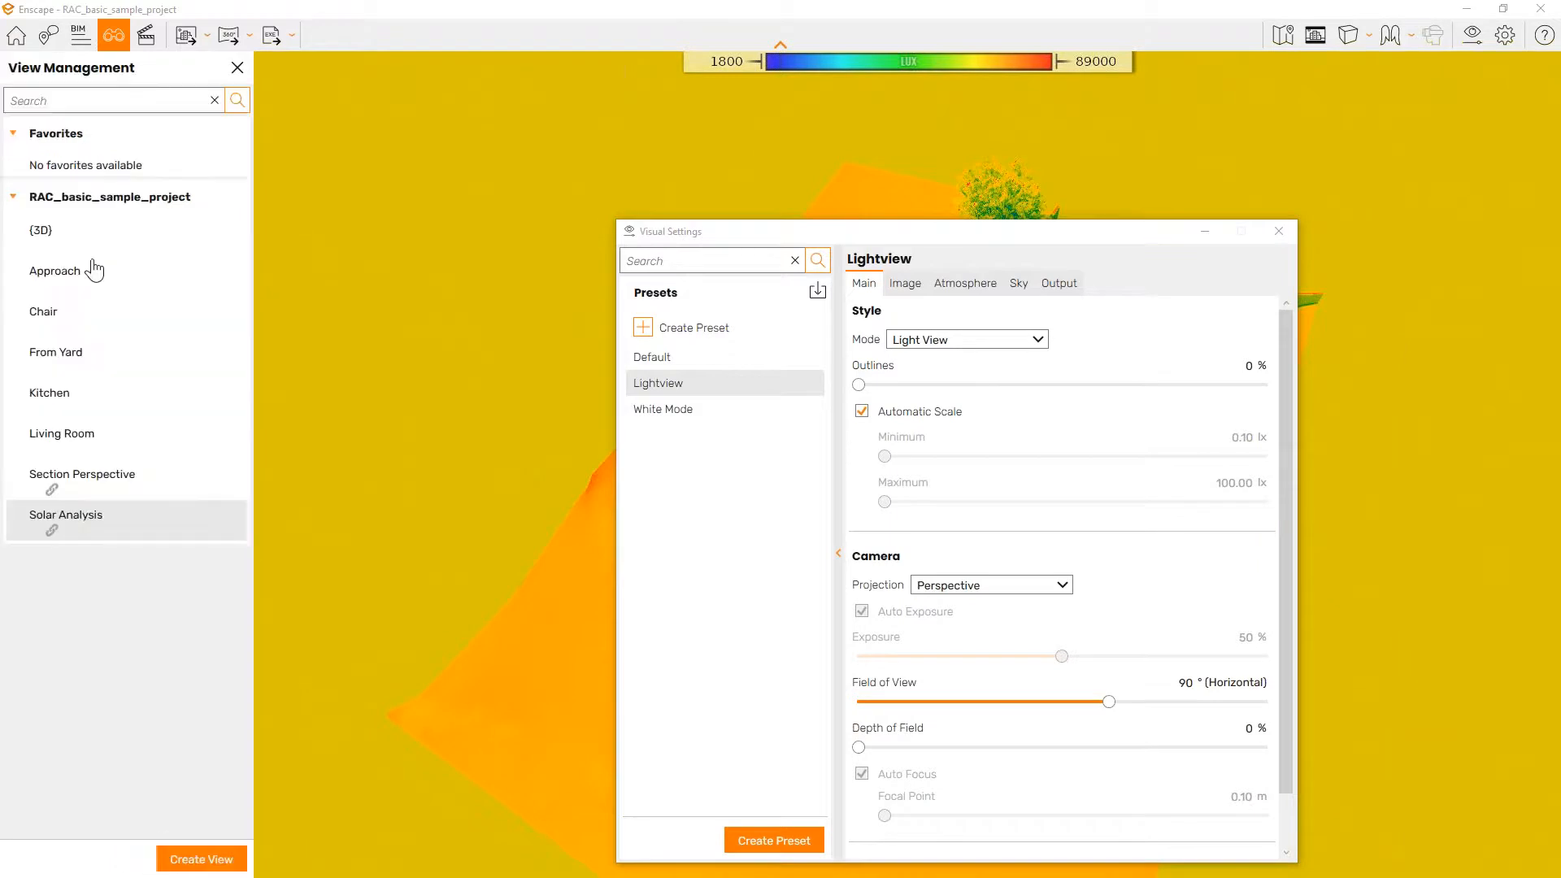
Step: Apply the Default preset, then check the linked presets by switching to the Section Perspective and Solar Analysis views
click(657, 363)
drag(822, 239, 1046, 250)
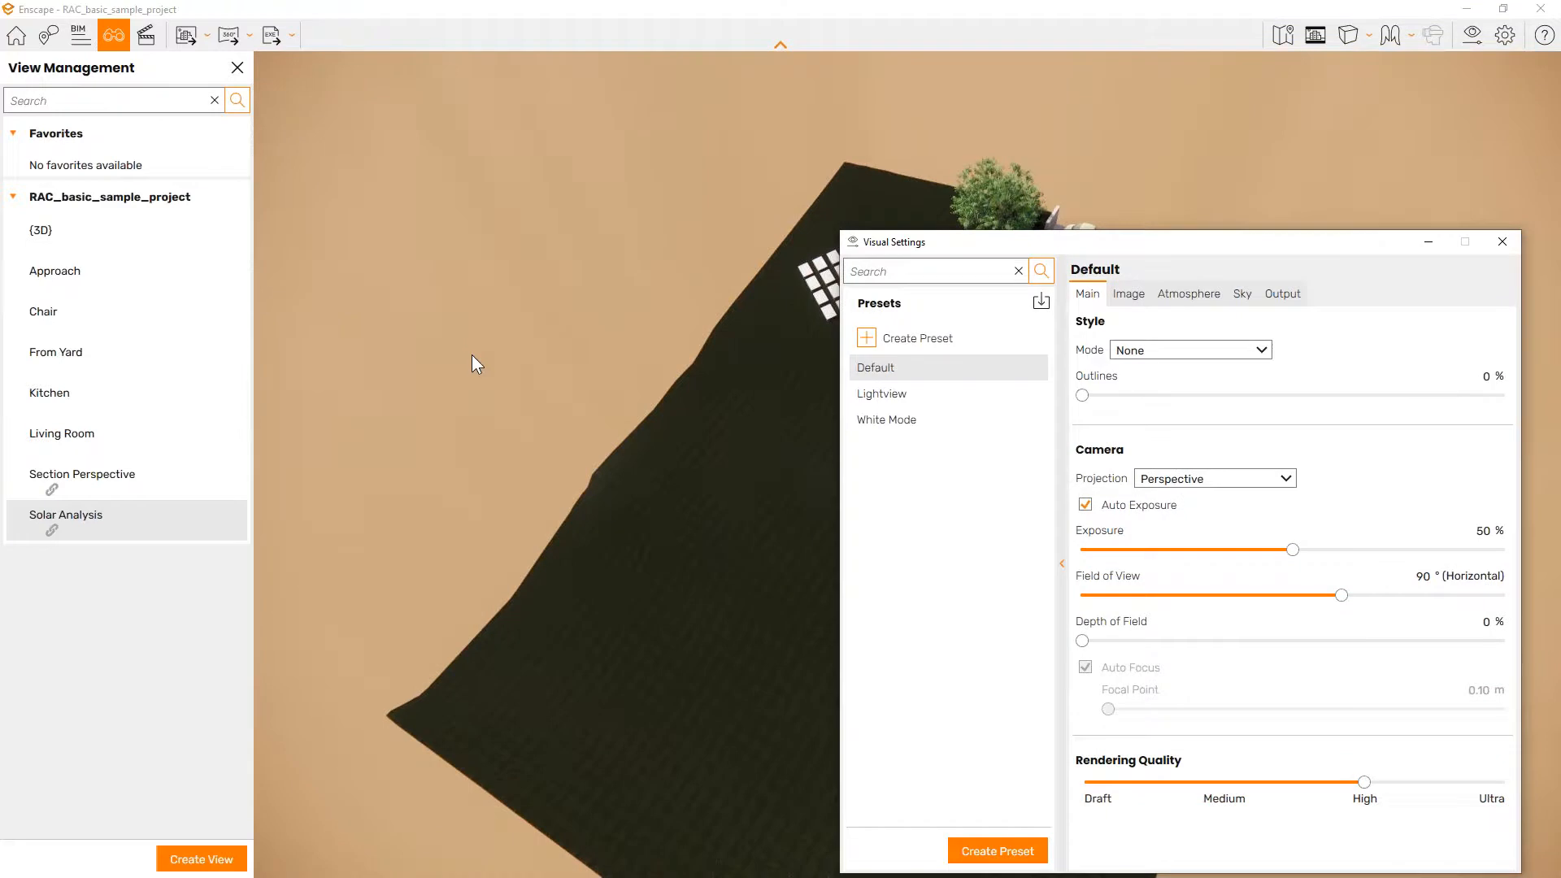
click(104, 475)
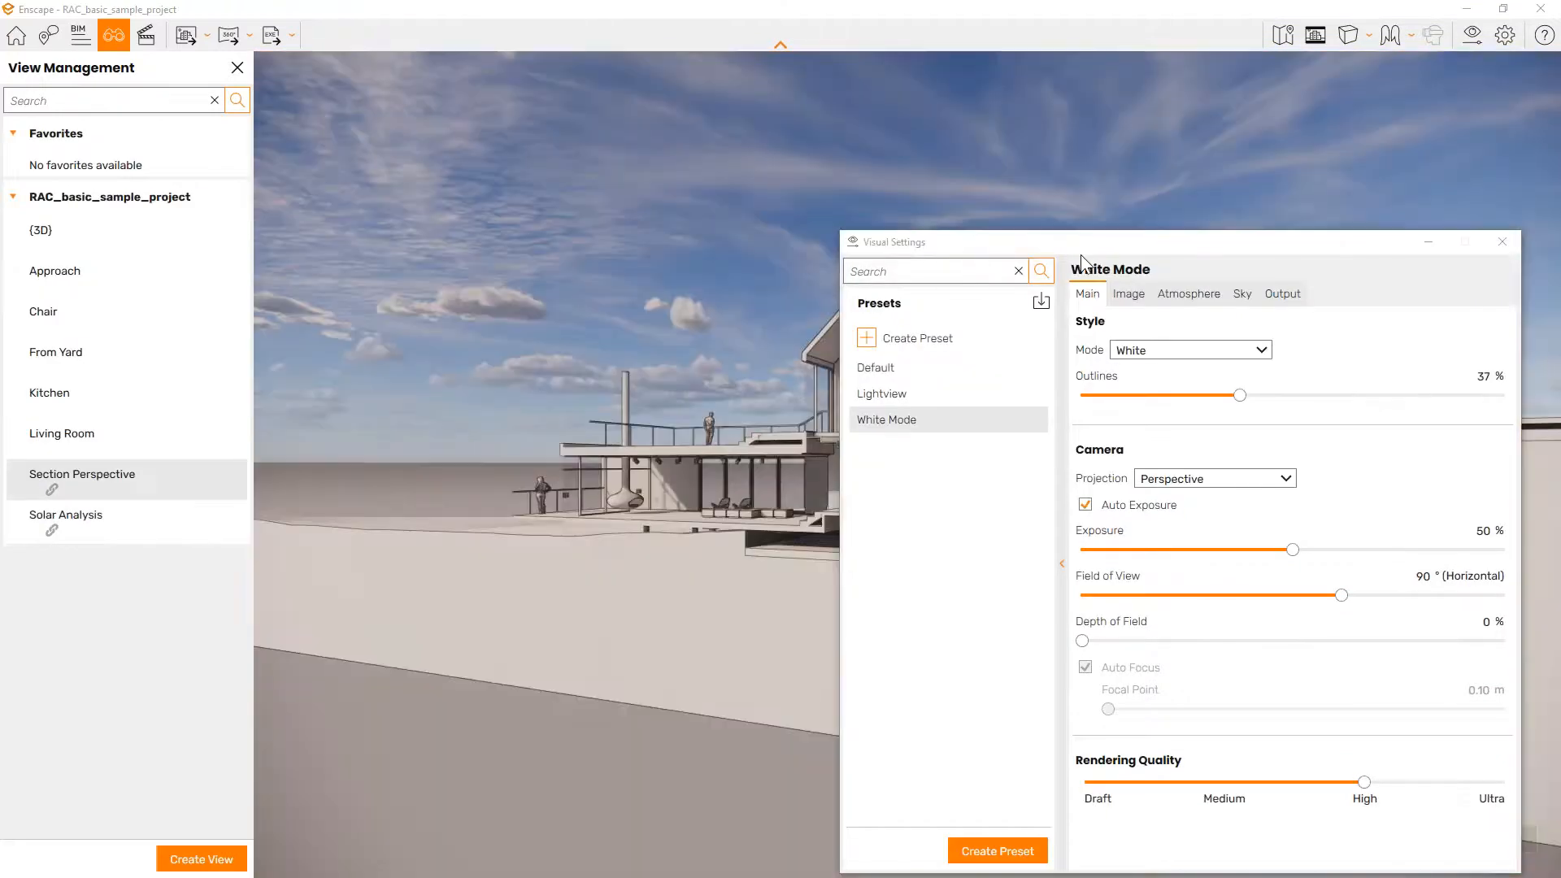
drag(1095, 252, 911, 618)
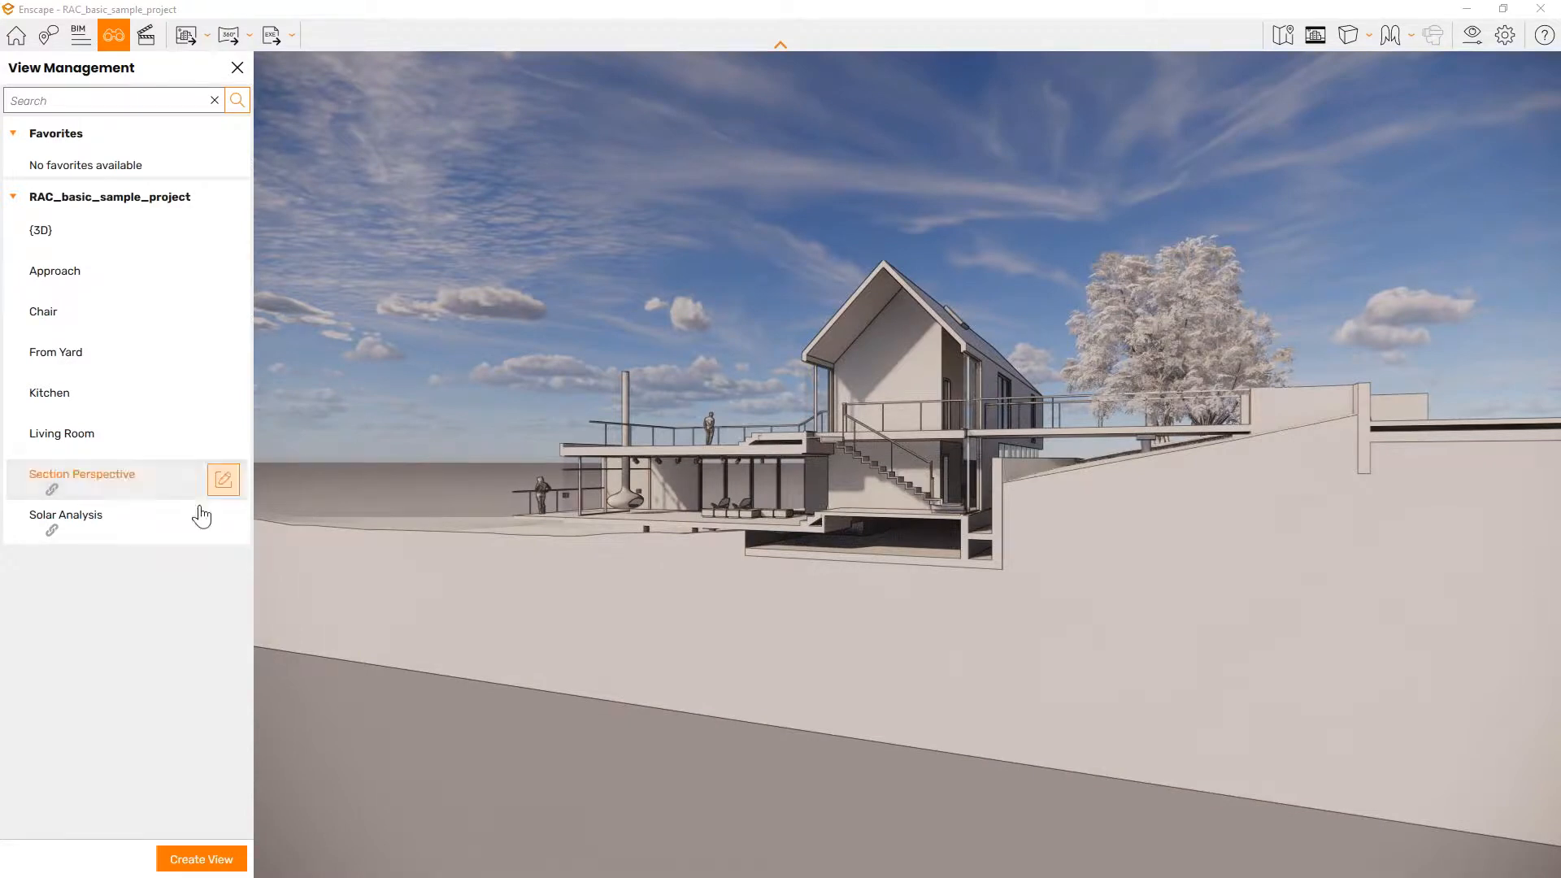
click(172, 513)
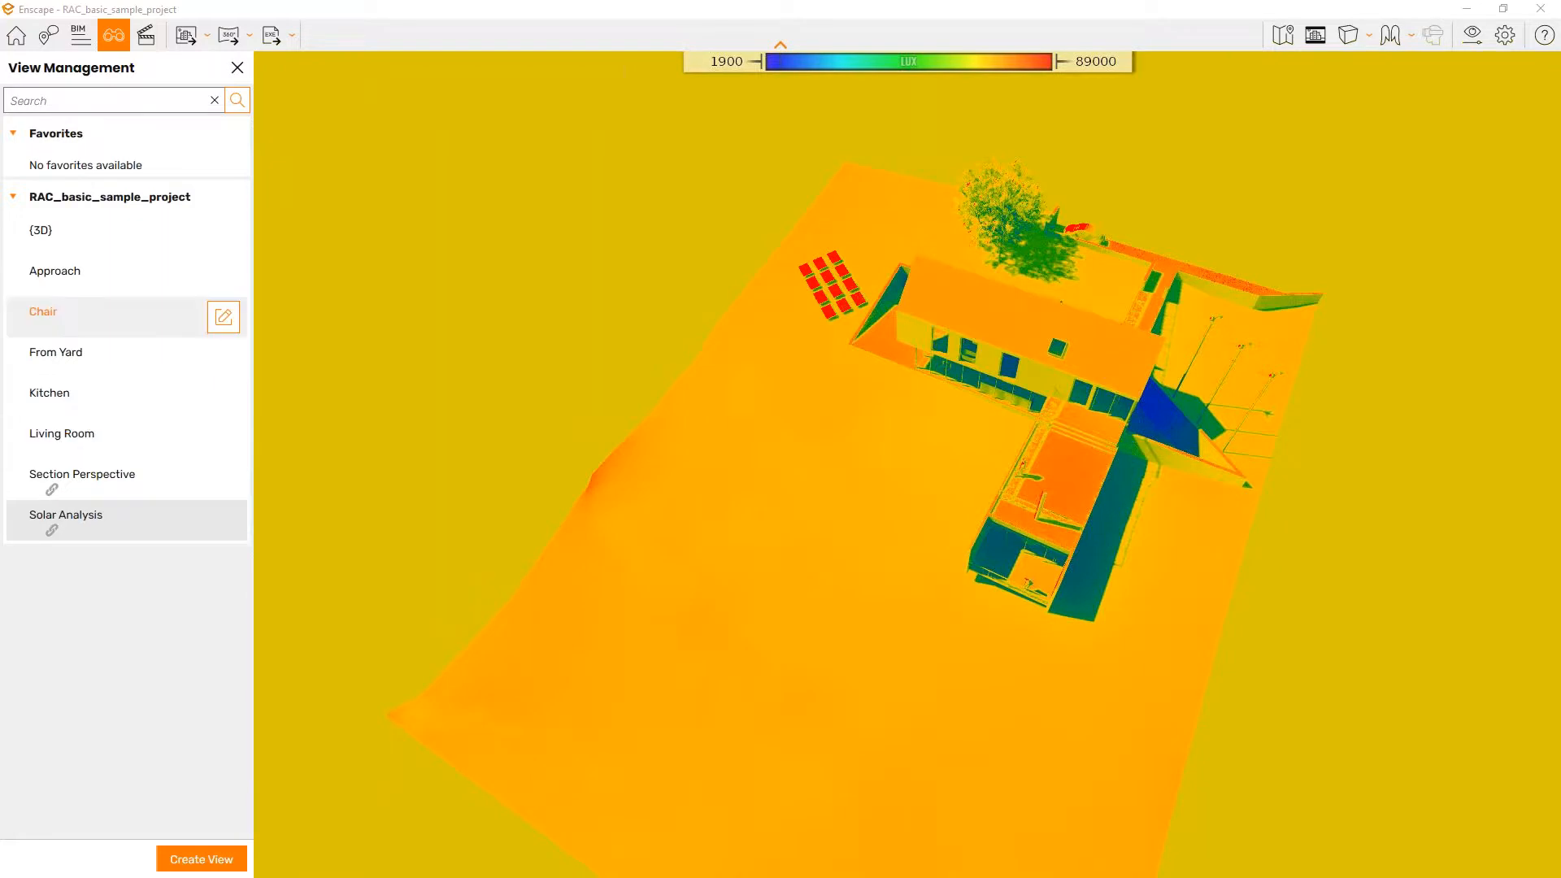
Step: Switch to the Chair view, apply the Default preset and create a new preset named Chair
click(98, 315)
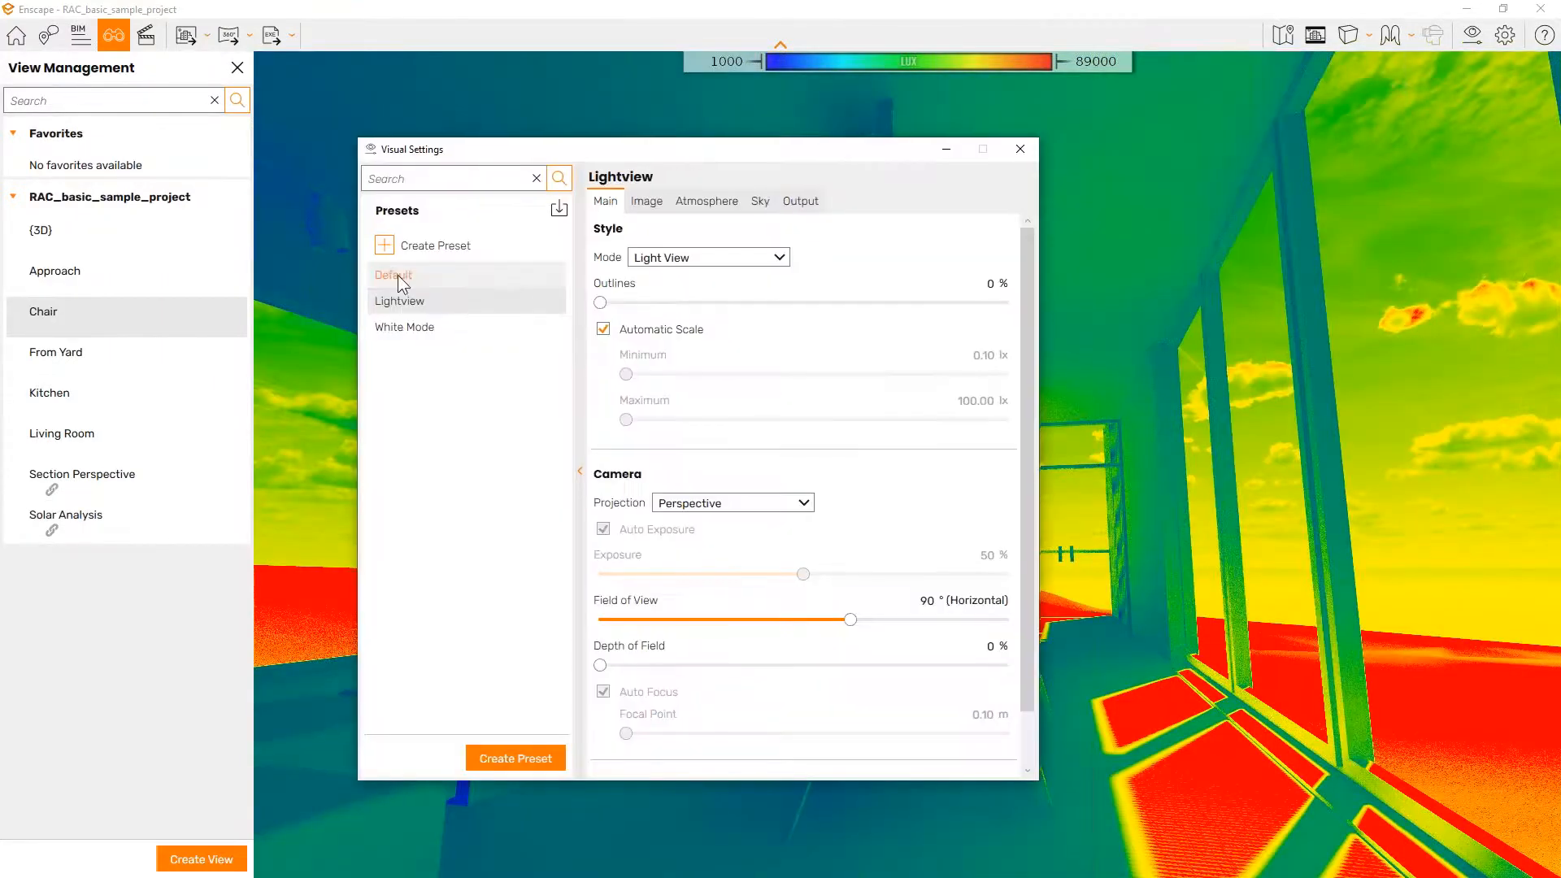
click(397, 275)
drag(690, 151, 390, 183)
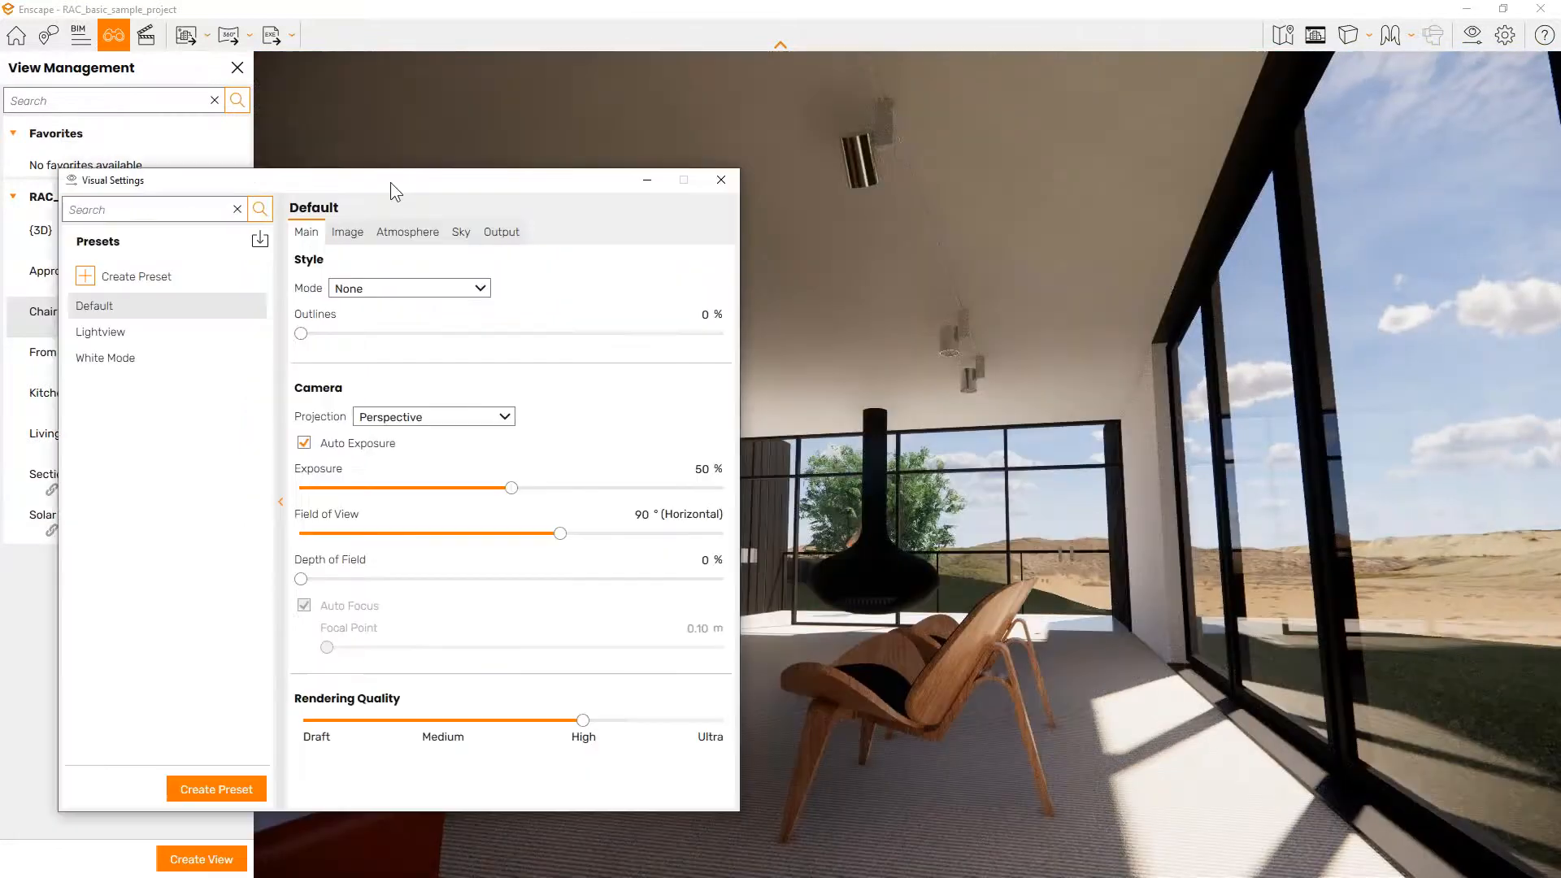
click(120, 281)
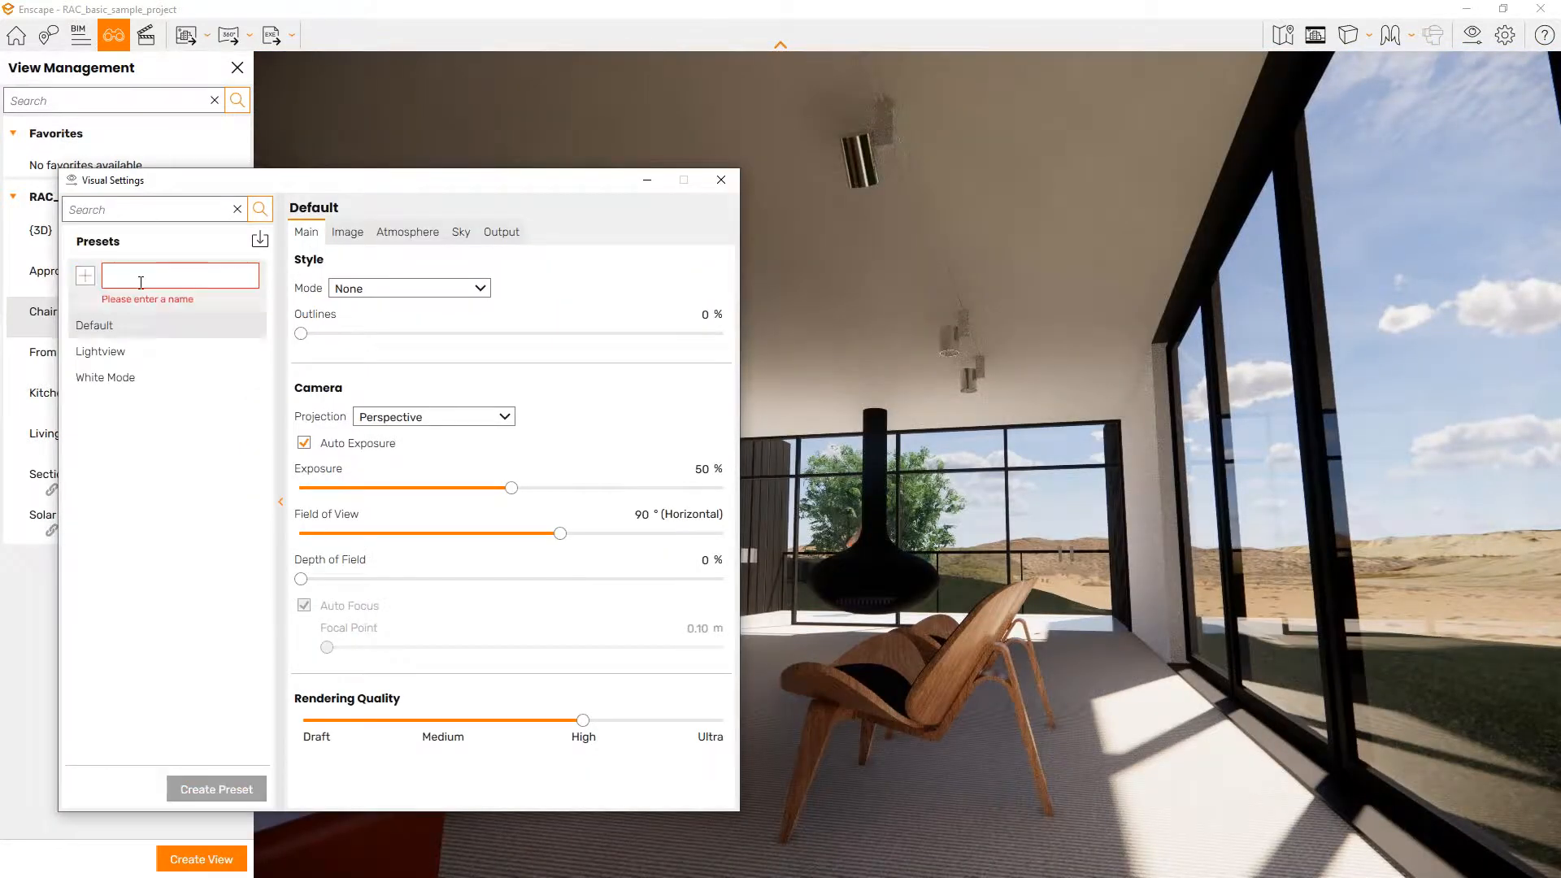
text(Chair)
key(Return)
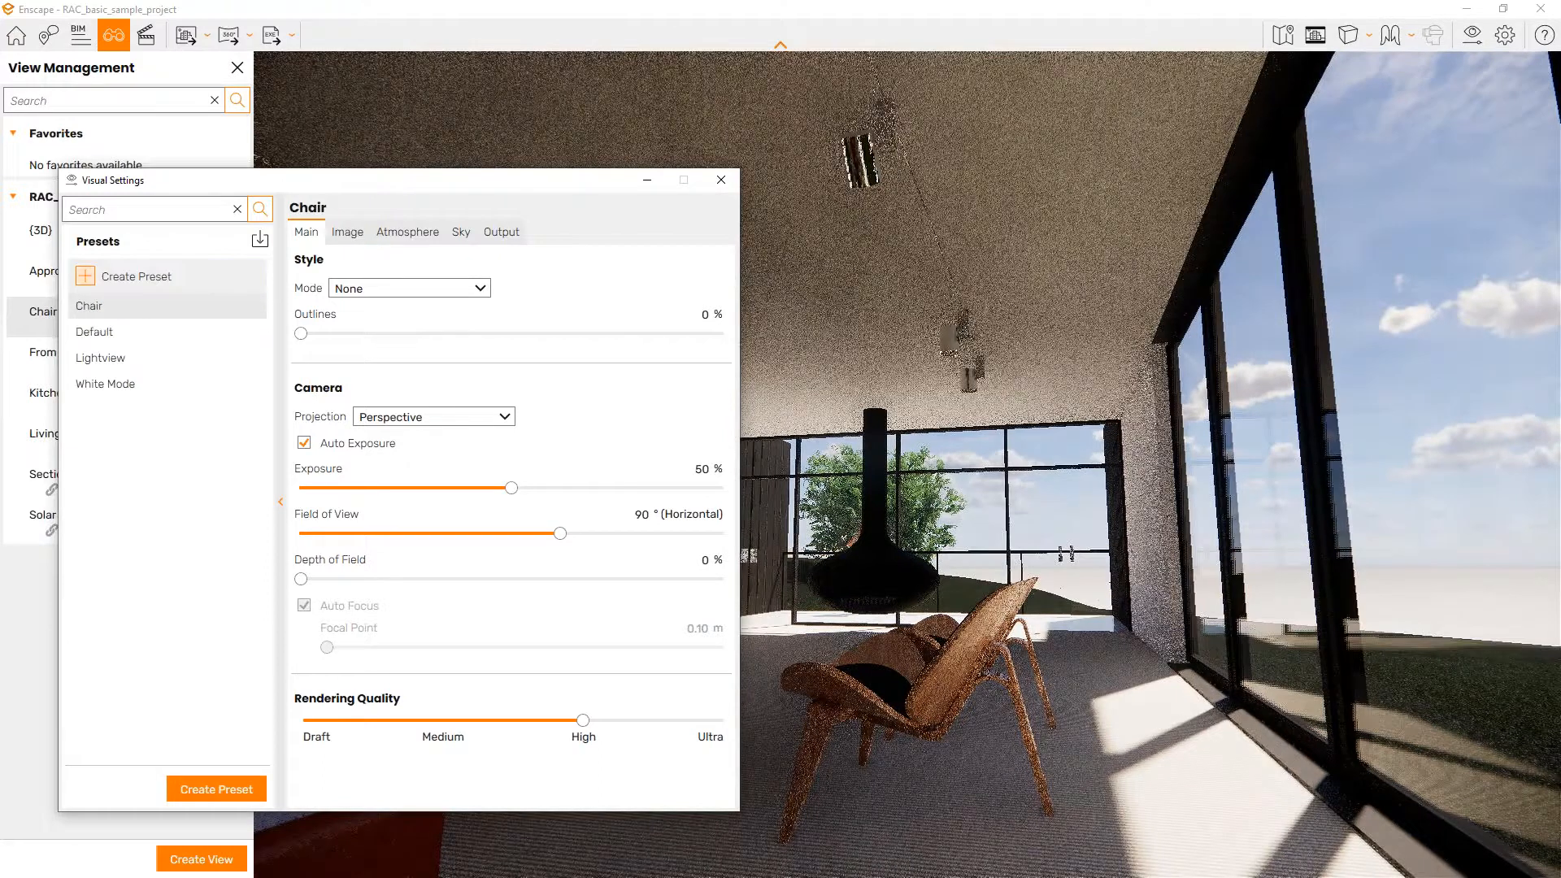
Step: Reframe the camera on the chairs and set the Chair preset's horizon source to Mountains
drag(555, 194, 516, 167)
right_drag(919, 671, 918, 613)
right_drag(1094, 642, 1094, 591)
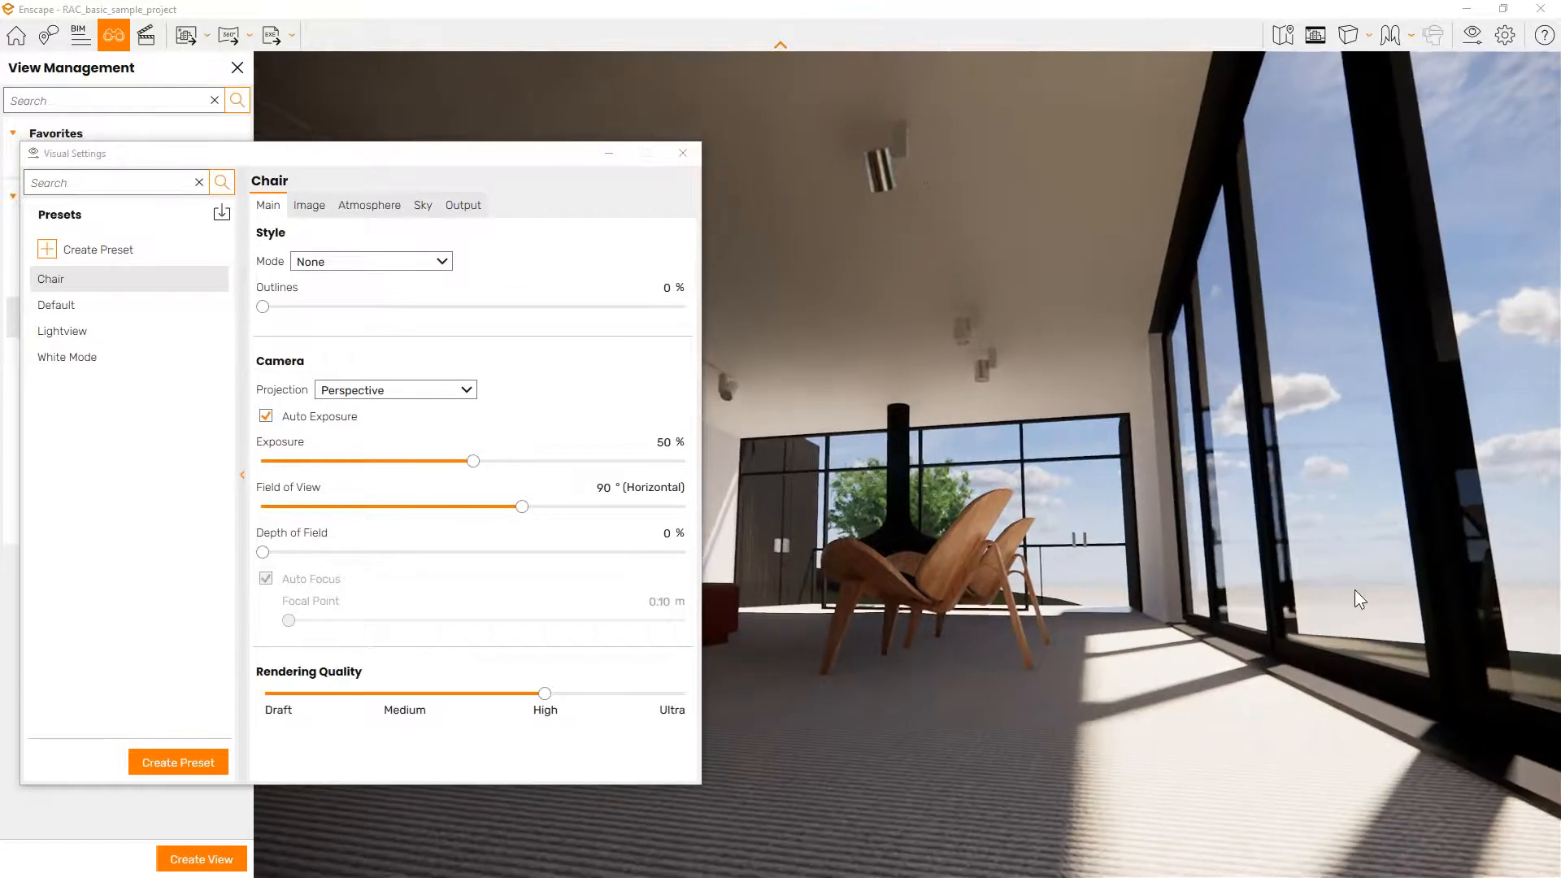
click(423, 205)
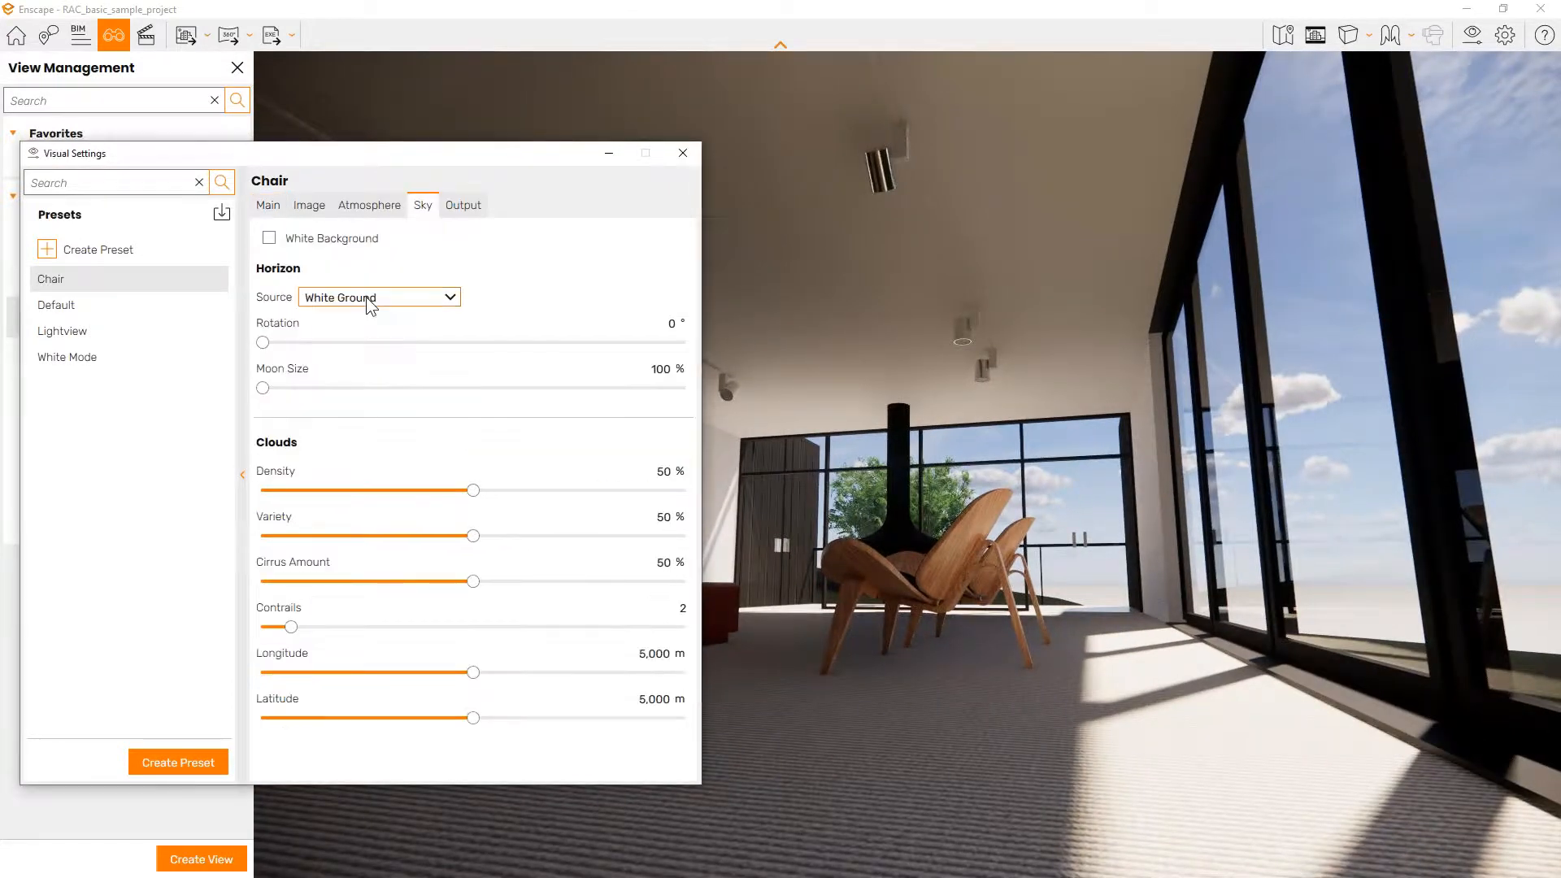
click(366, 296)
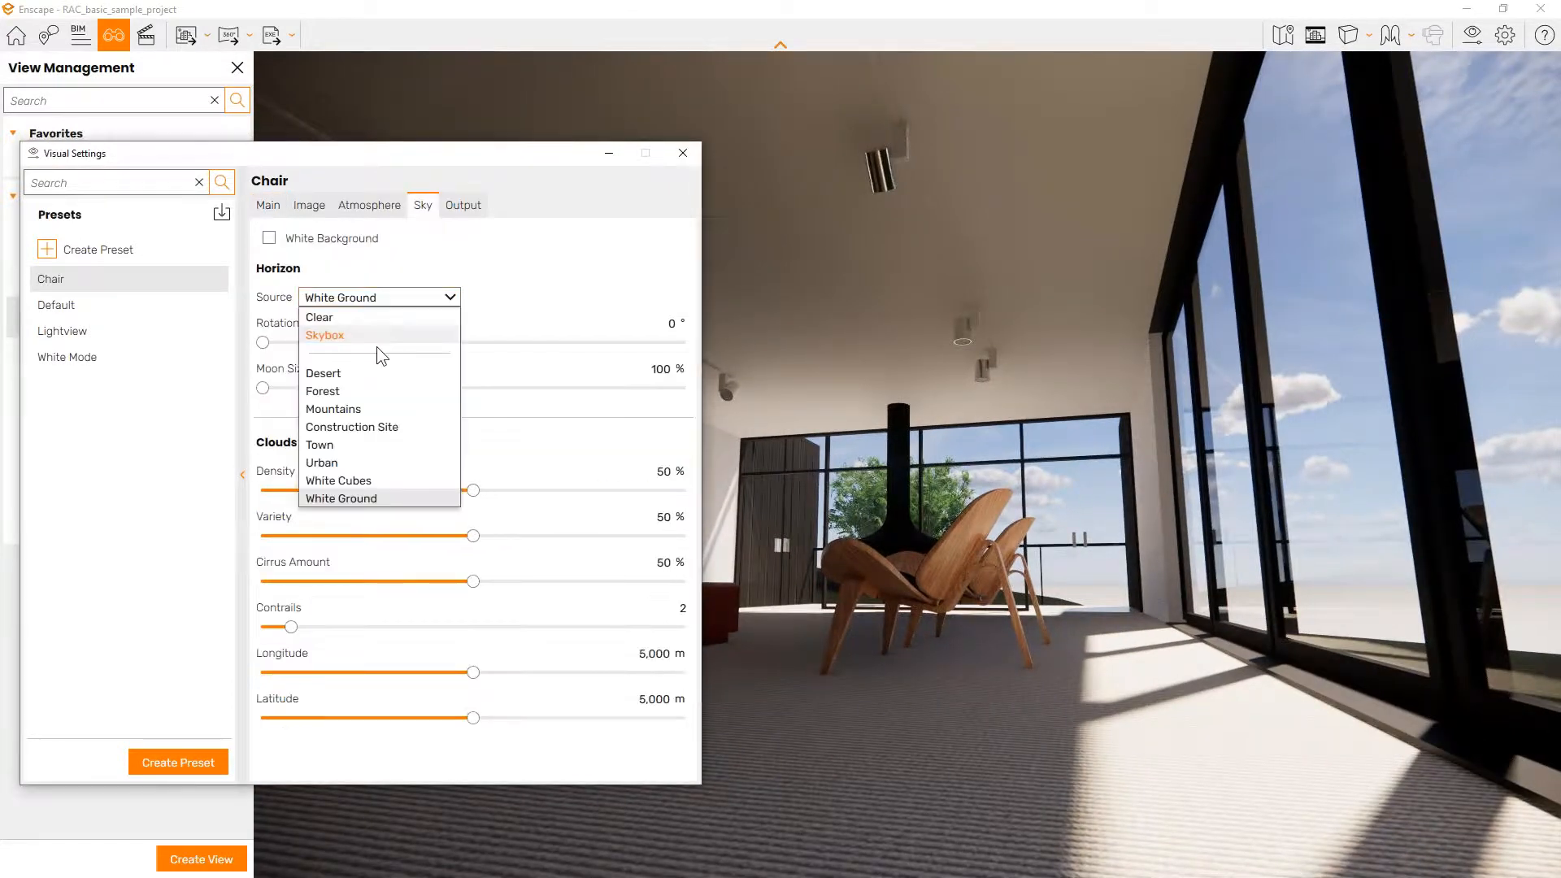
click(373, 406)
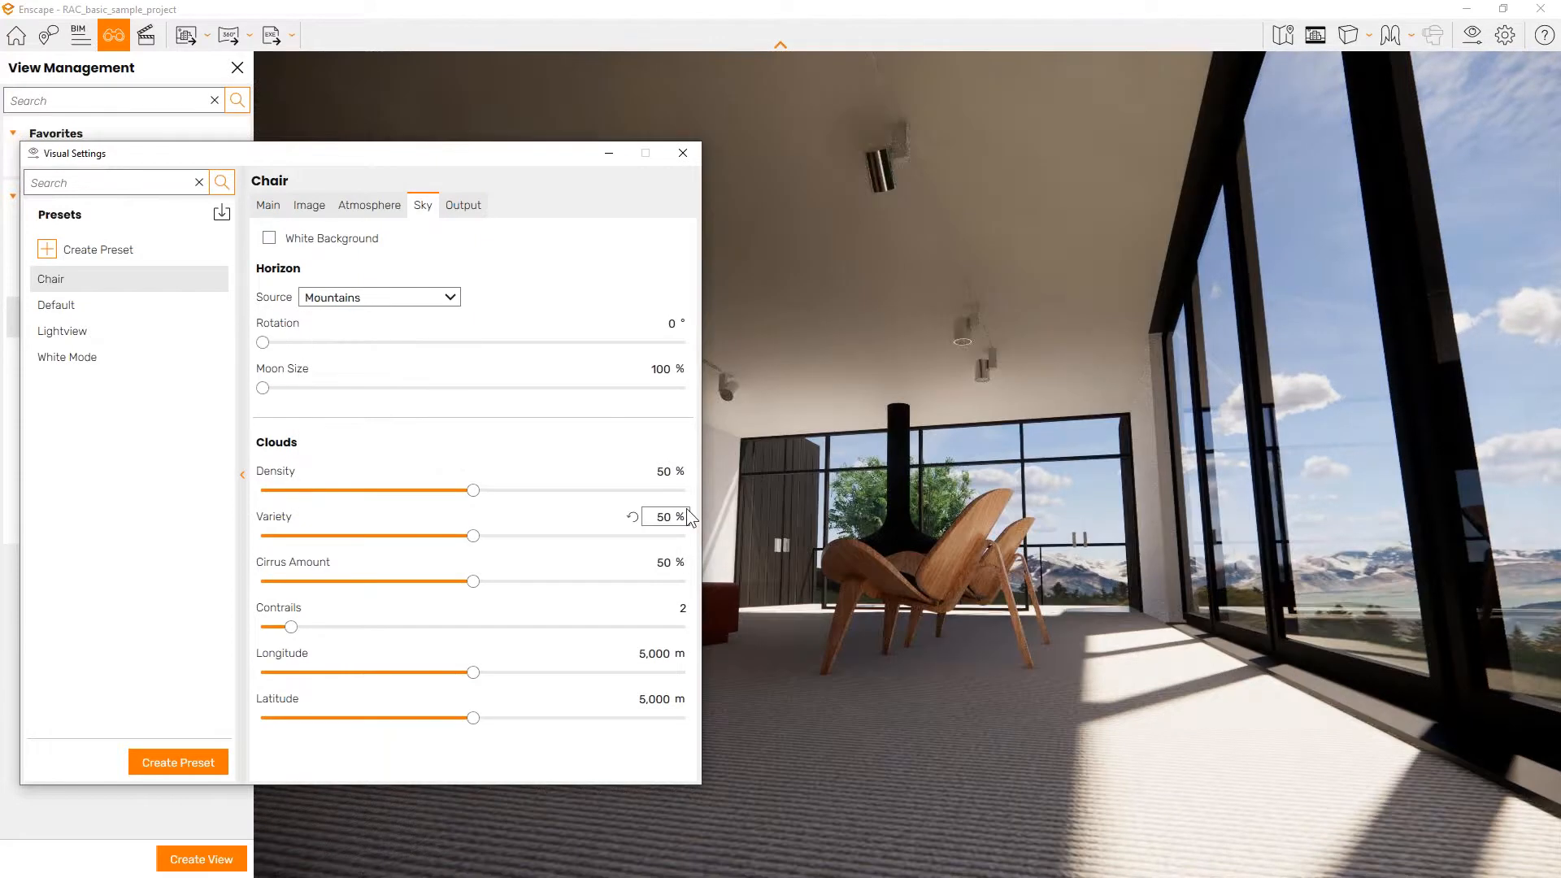
Step: Set the Chair preset's field of view to 66° and depth of field to 17%, with auto focus off and focal point 2.51 m
click(271, 205)
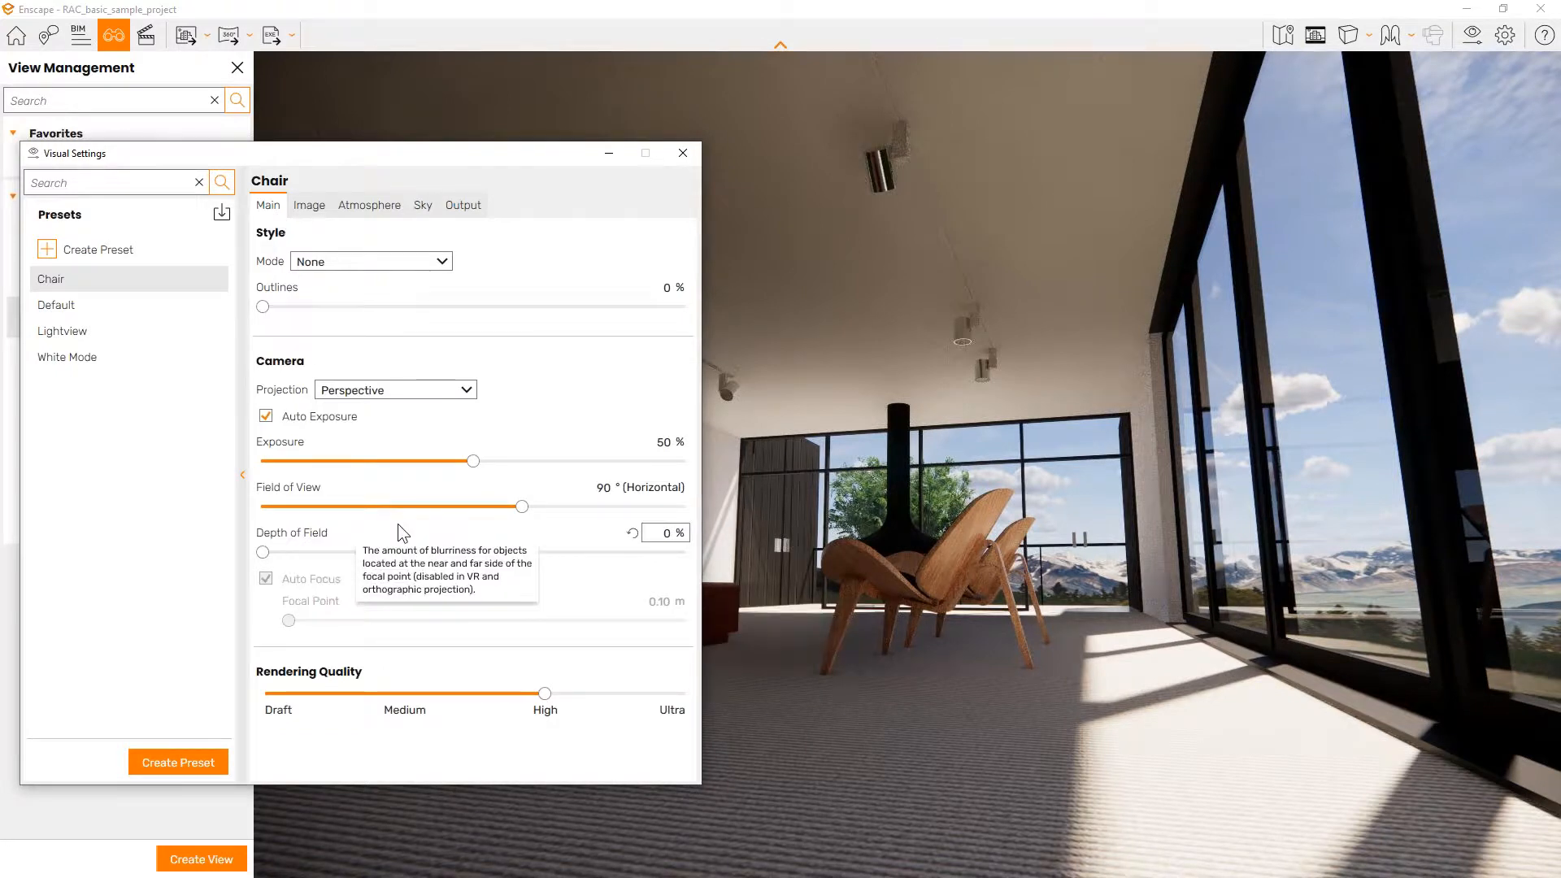
drag(514, 505, 456, 517)
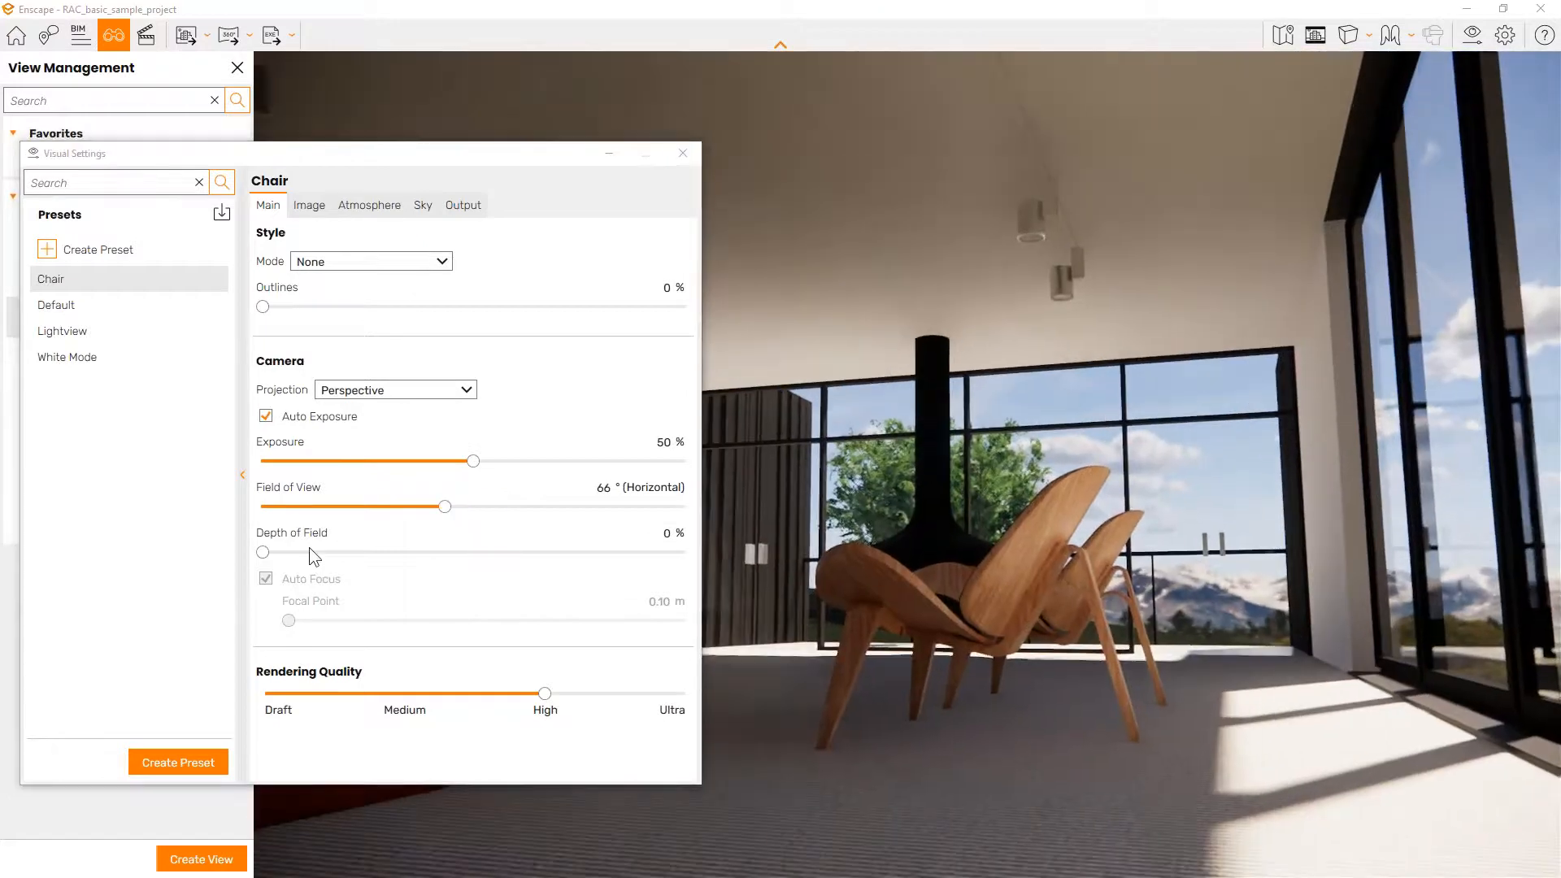
mouse_move(308, 548)
mouse_down()
mouse_move(469, 569)
mouse_move(334, 561)
mouse_up()
click(266, 578)
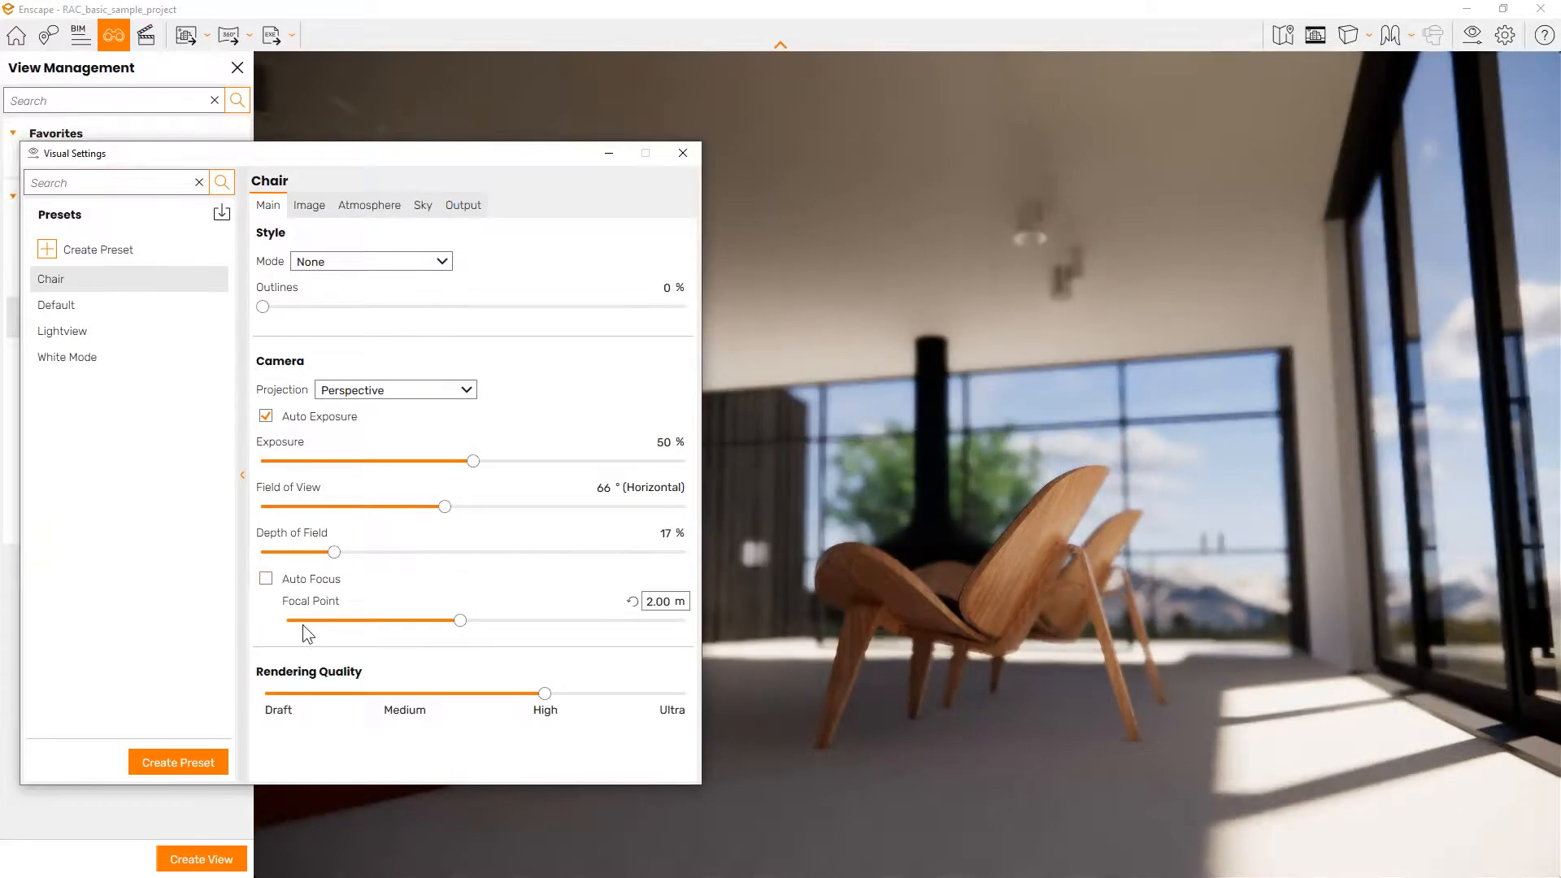
mouse_move(460, 620)
mouse_down()
mouse_move(544, 620)
mouse_move(419, 620)
mouse_move(473, 621)
mouse_up()
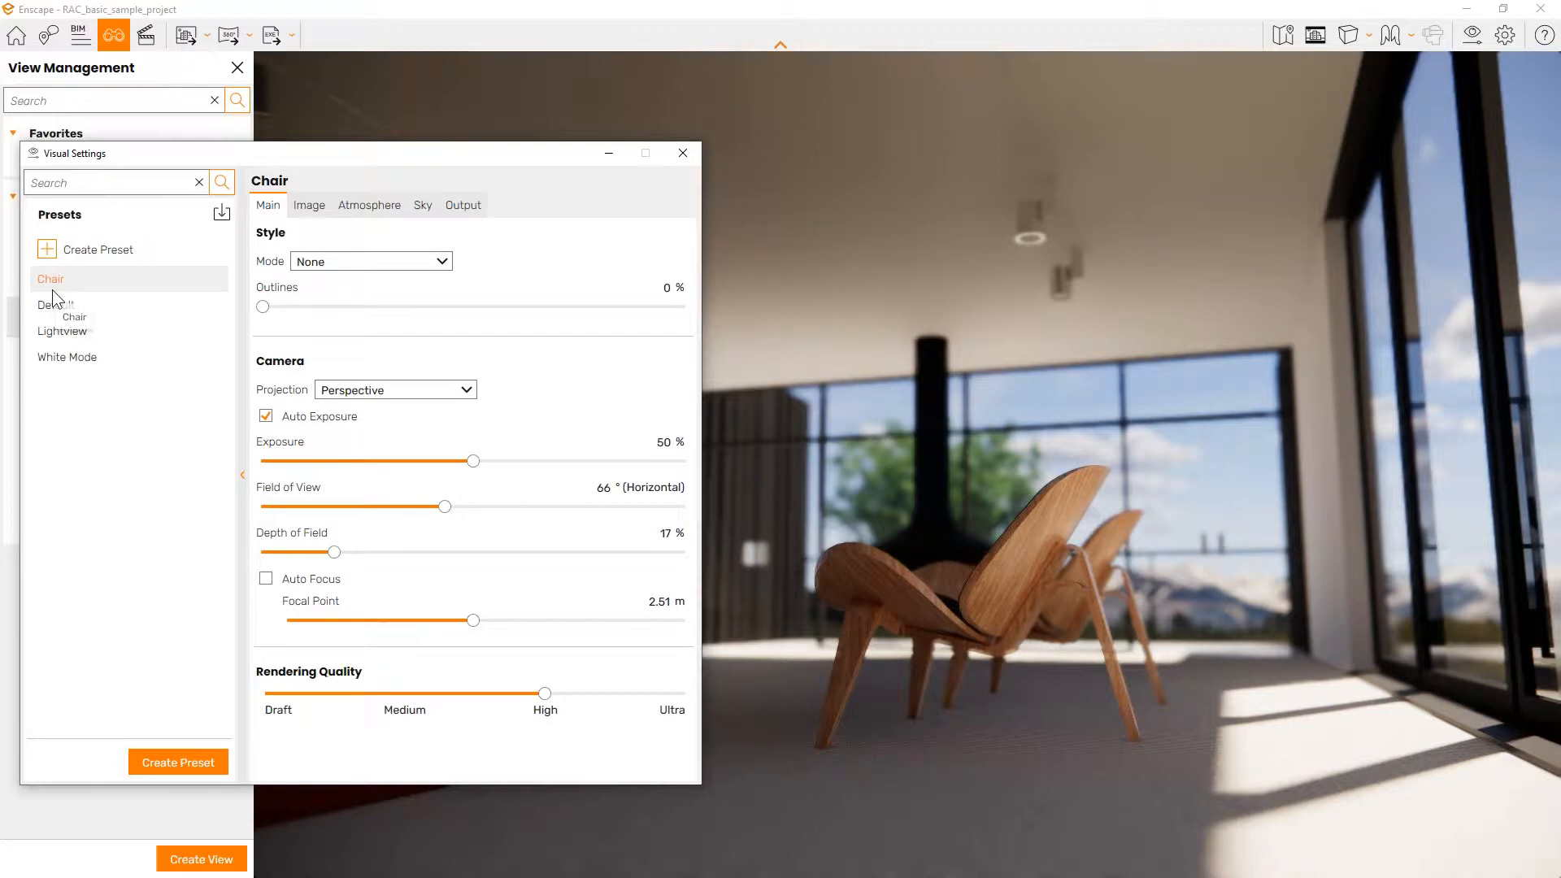
Step: Clear the Visual Settings window off the view list and switch to the Section Perspective view to check its preset
drag(231, 155, 317, 167)
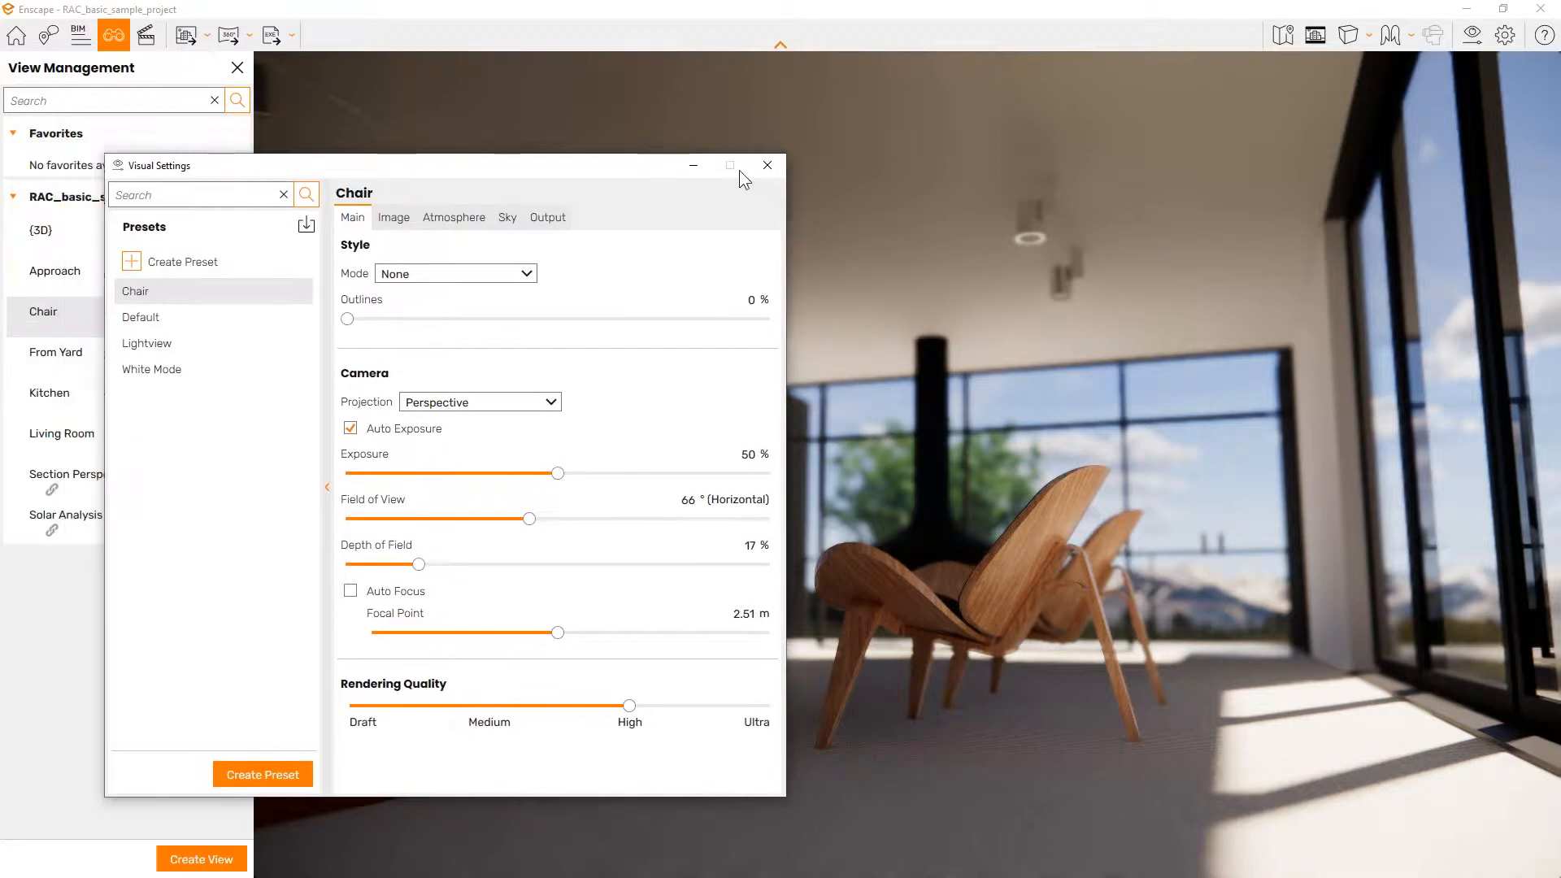
drag(566, 174, 704, 218)
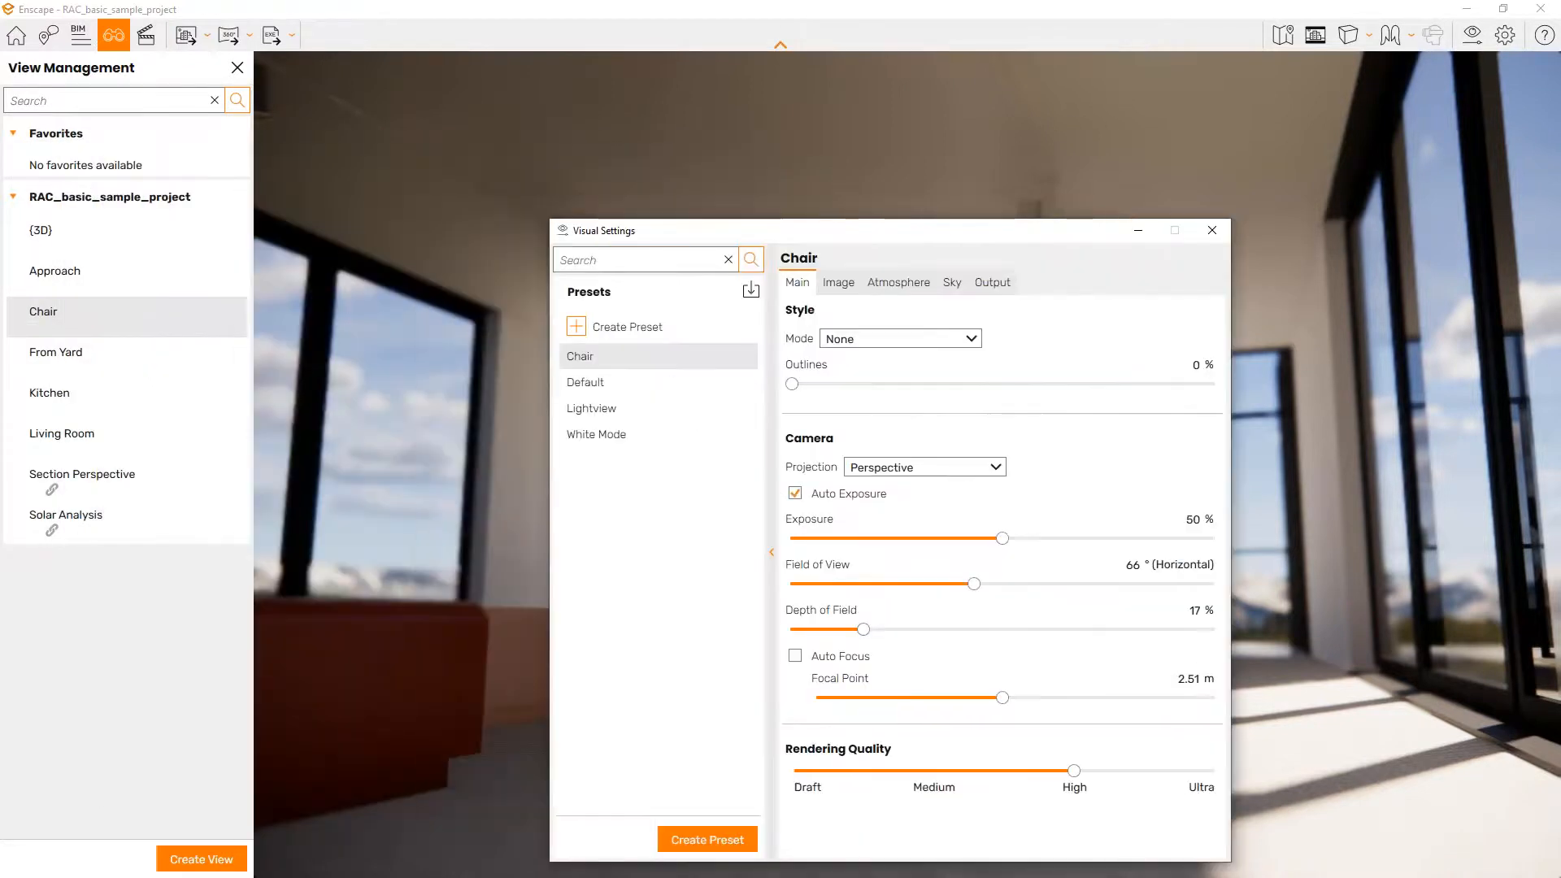
click(106, 480)
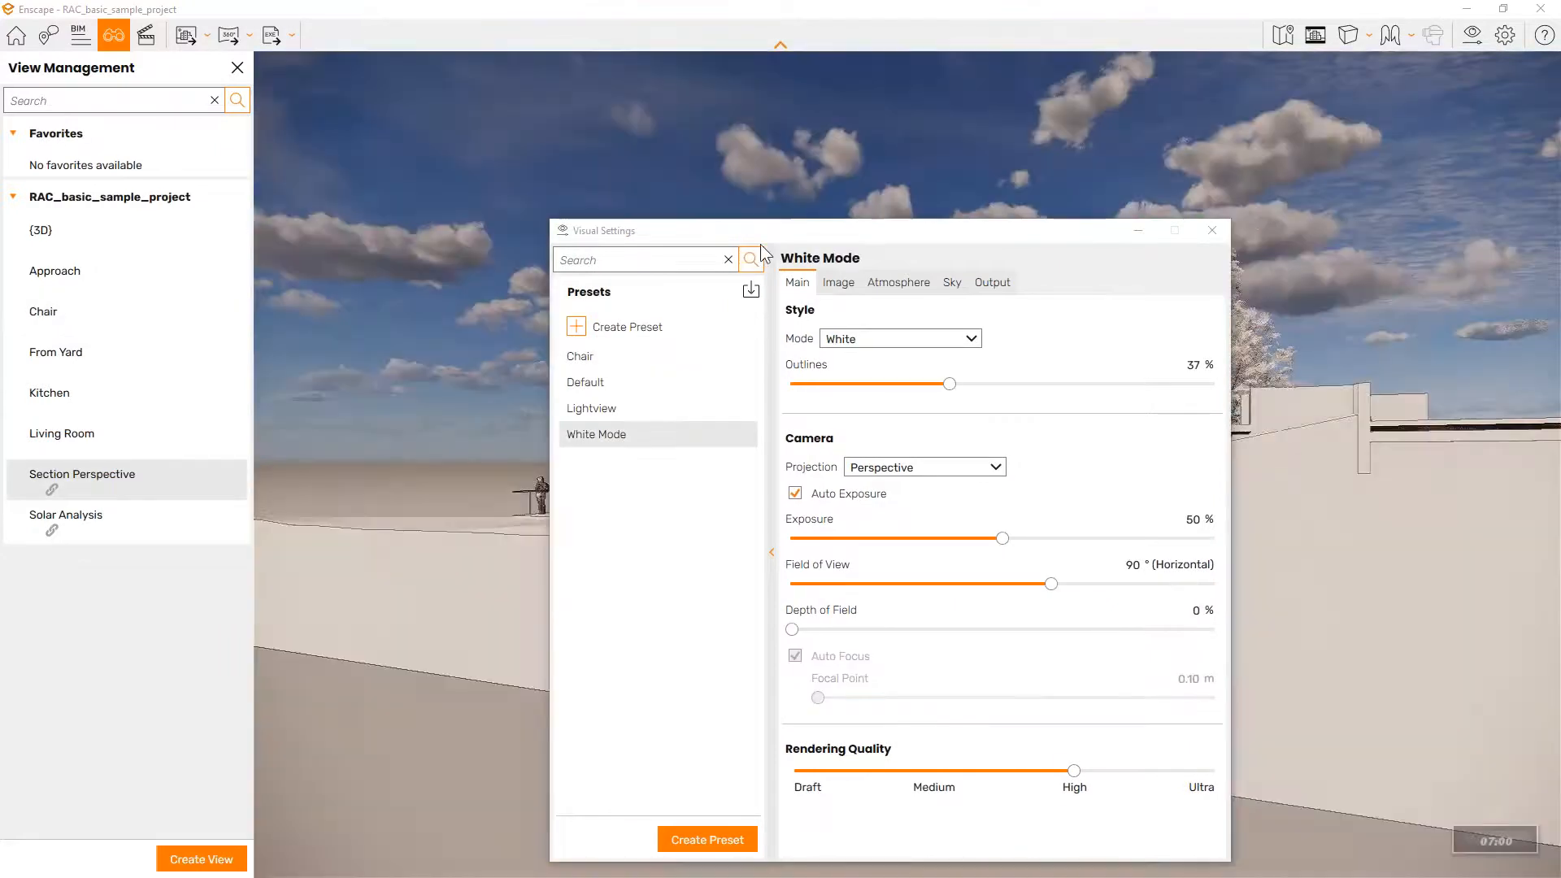
Step: Move the Visual Settings window out of the way, then link the Chair view to the Chair visual preset and save it
drag(759, 238, 1560, 773)
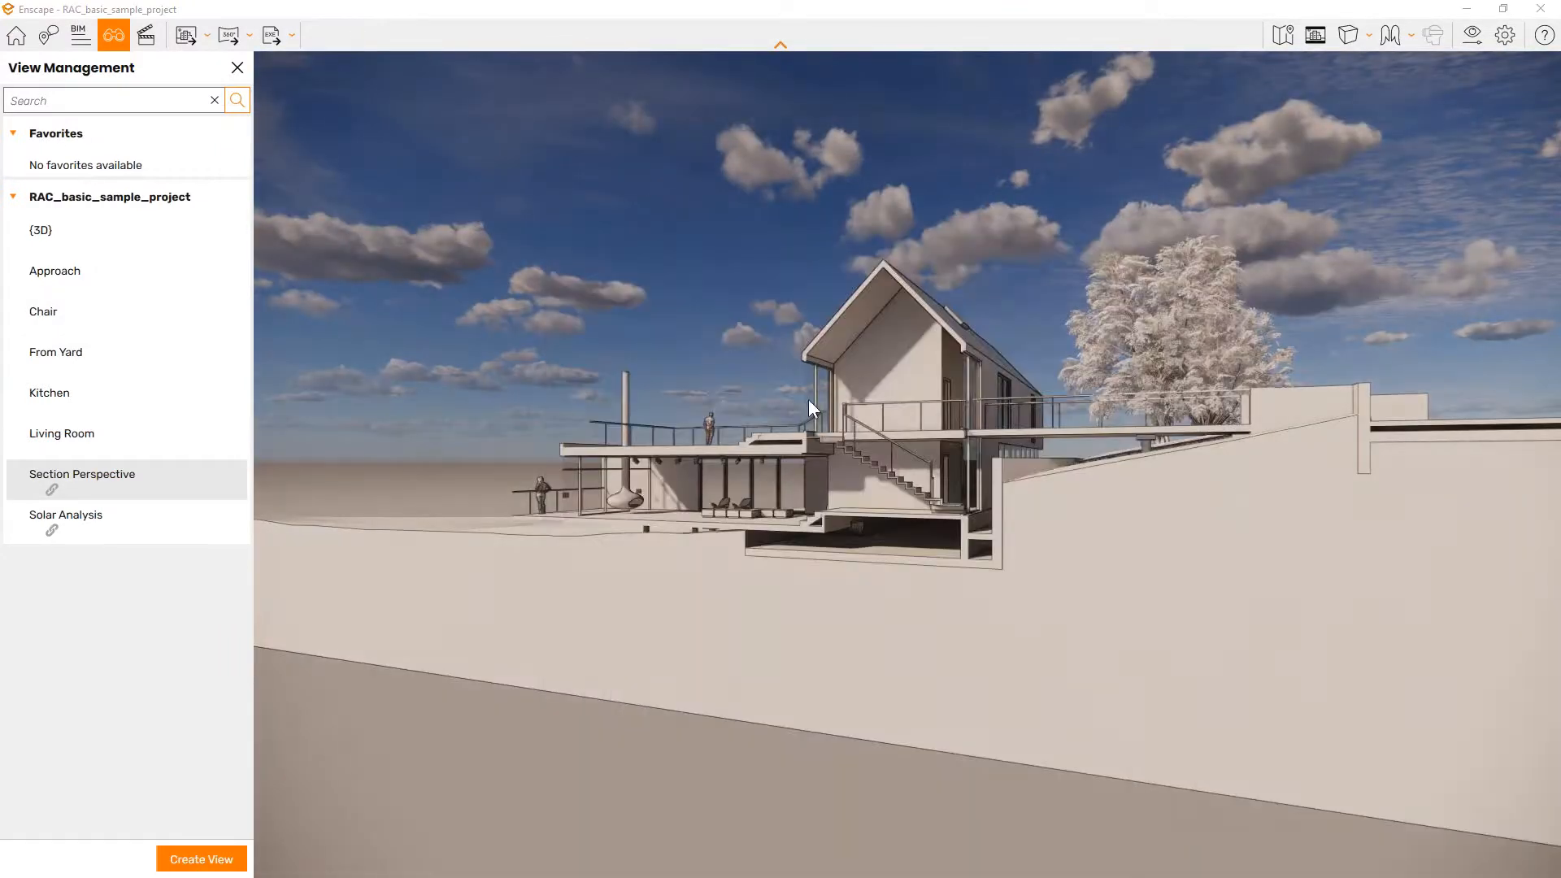
click(116, 318)
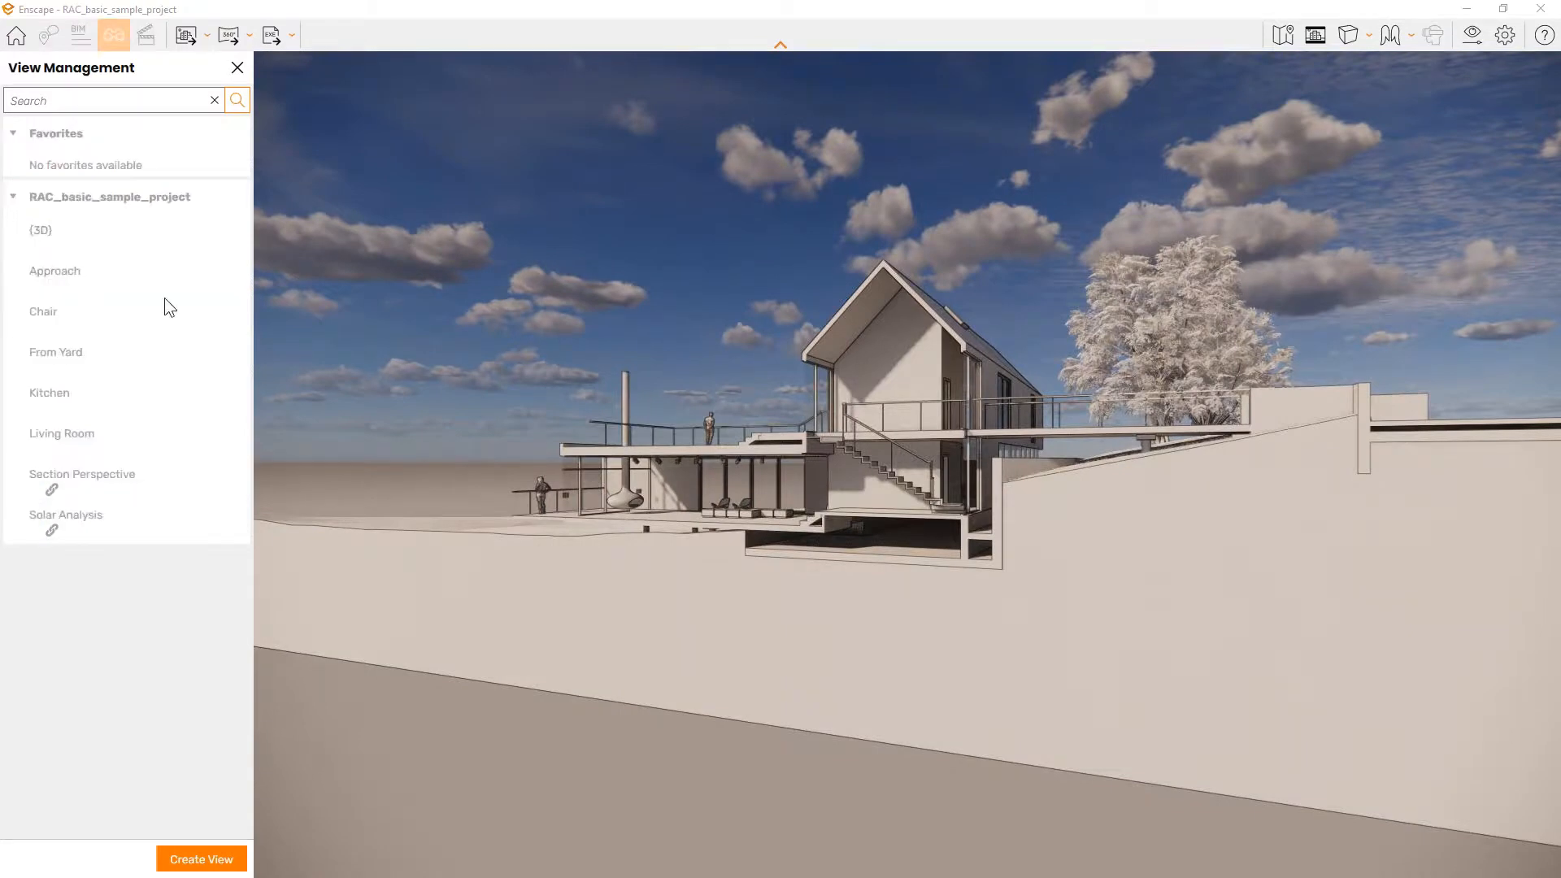
click(209, 319)
click(113, 187)
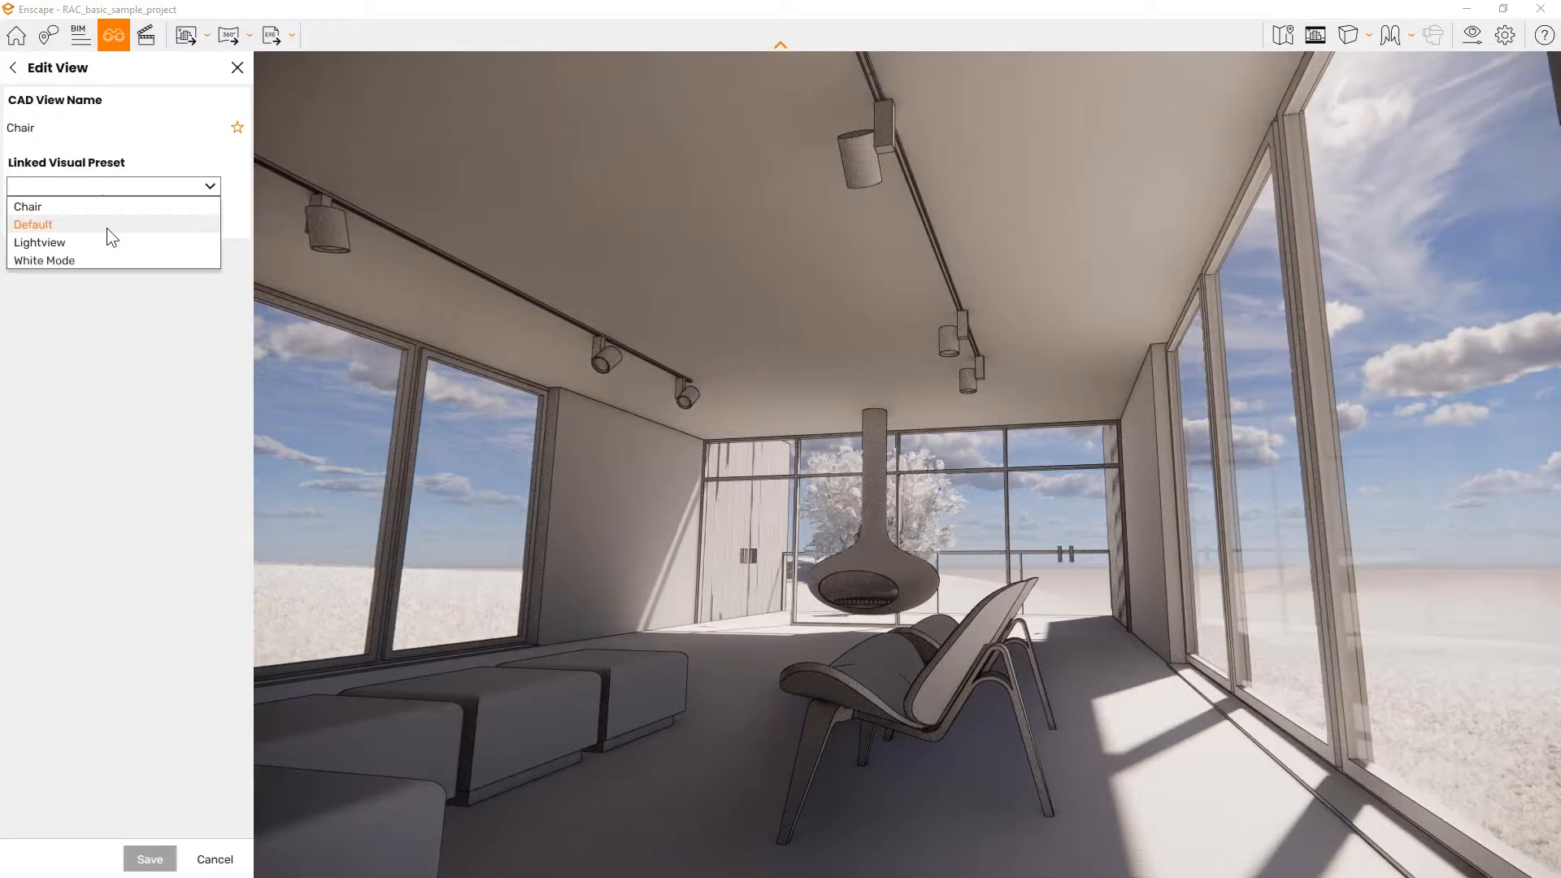
click(103, 208)
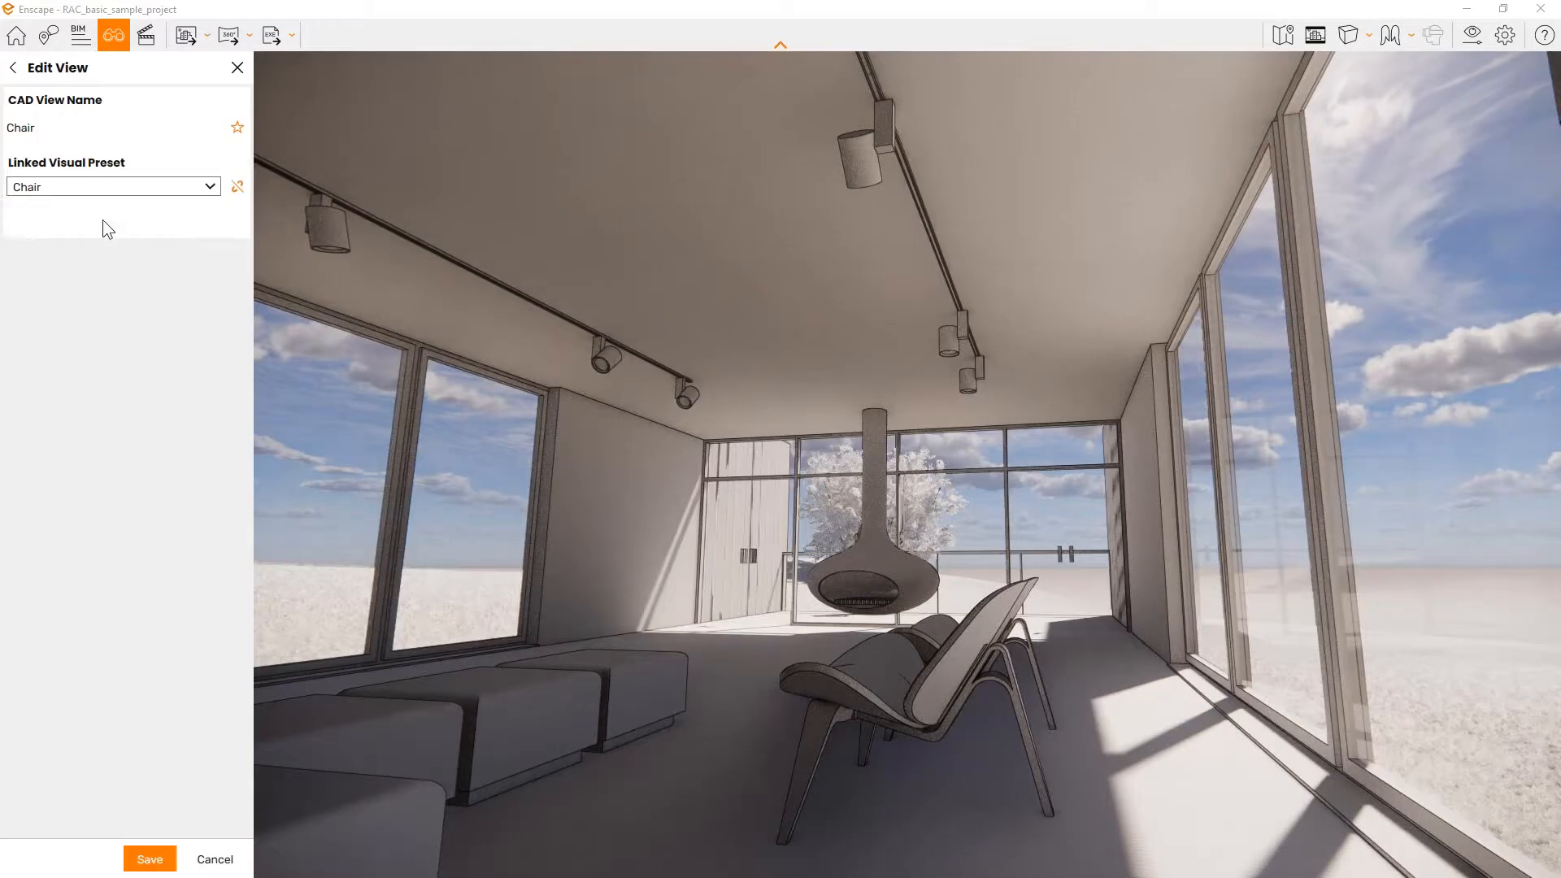
click(148, 849)
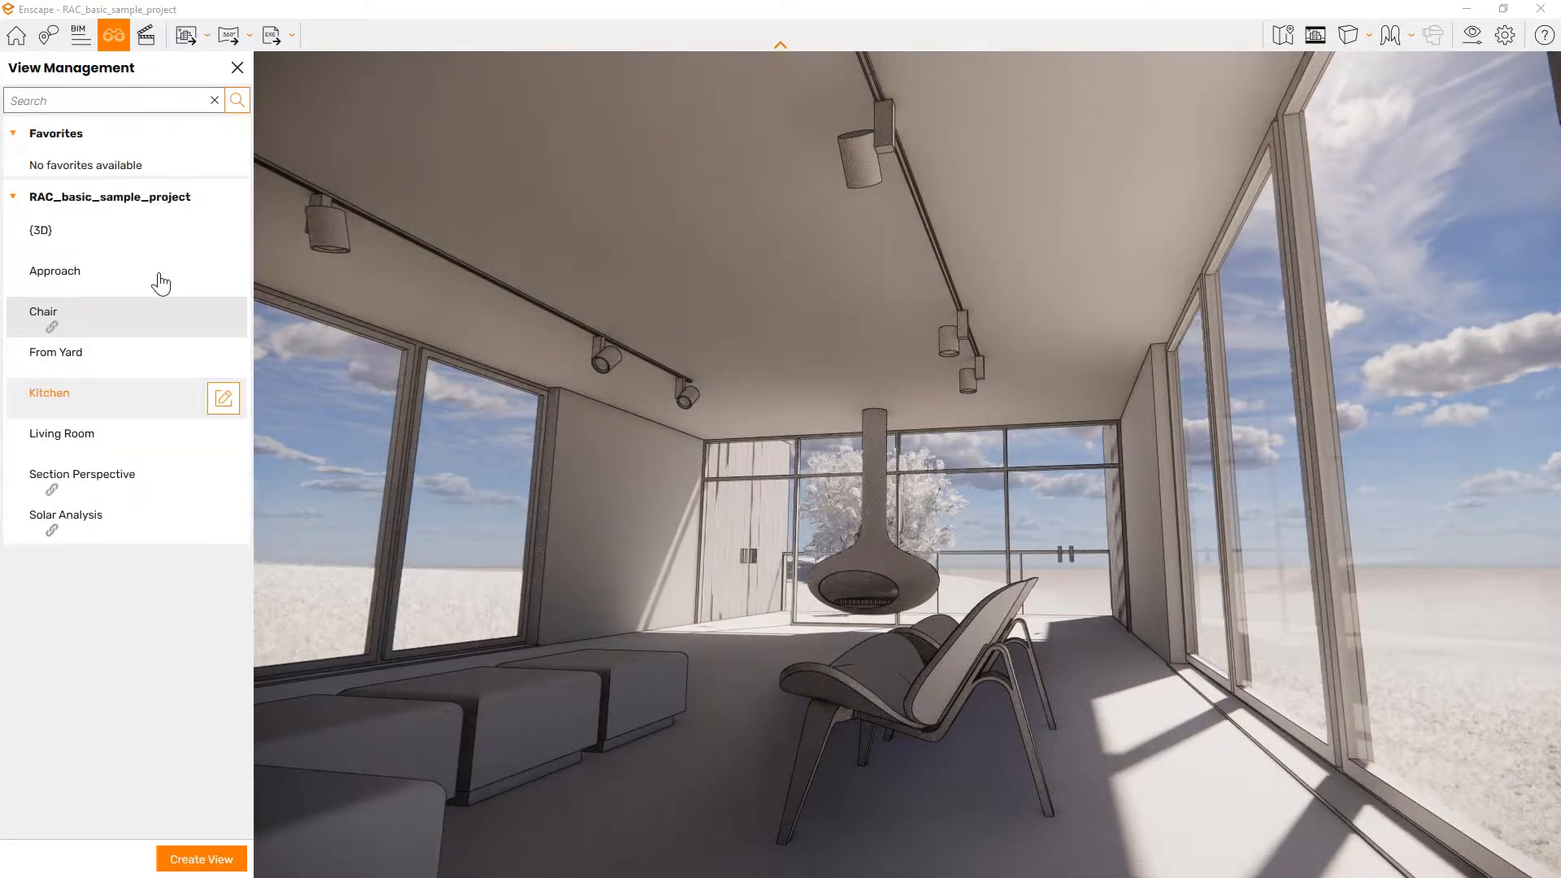
Step: Switch through the Approach, Section Perspective and Solar Analysis views to check which visual preset each one applies
click(73, 288)
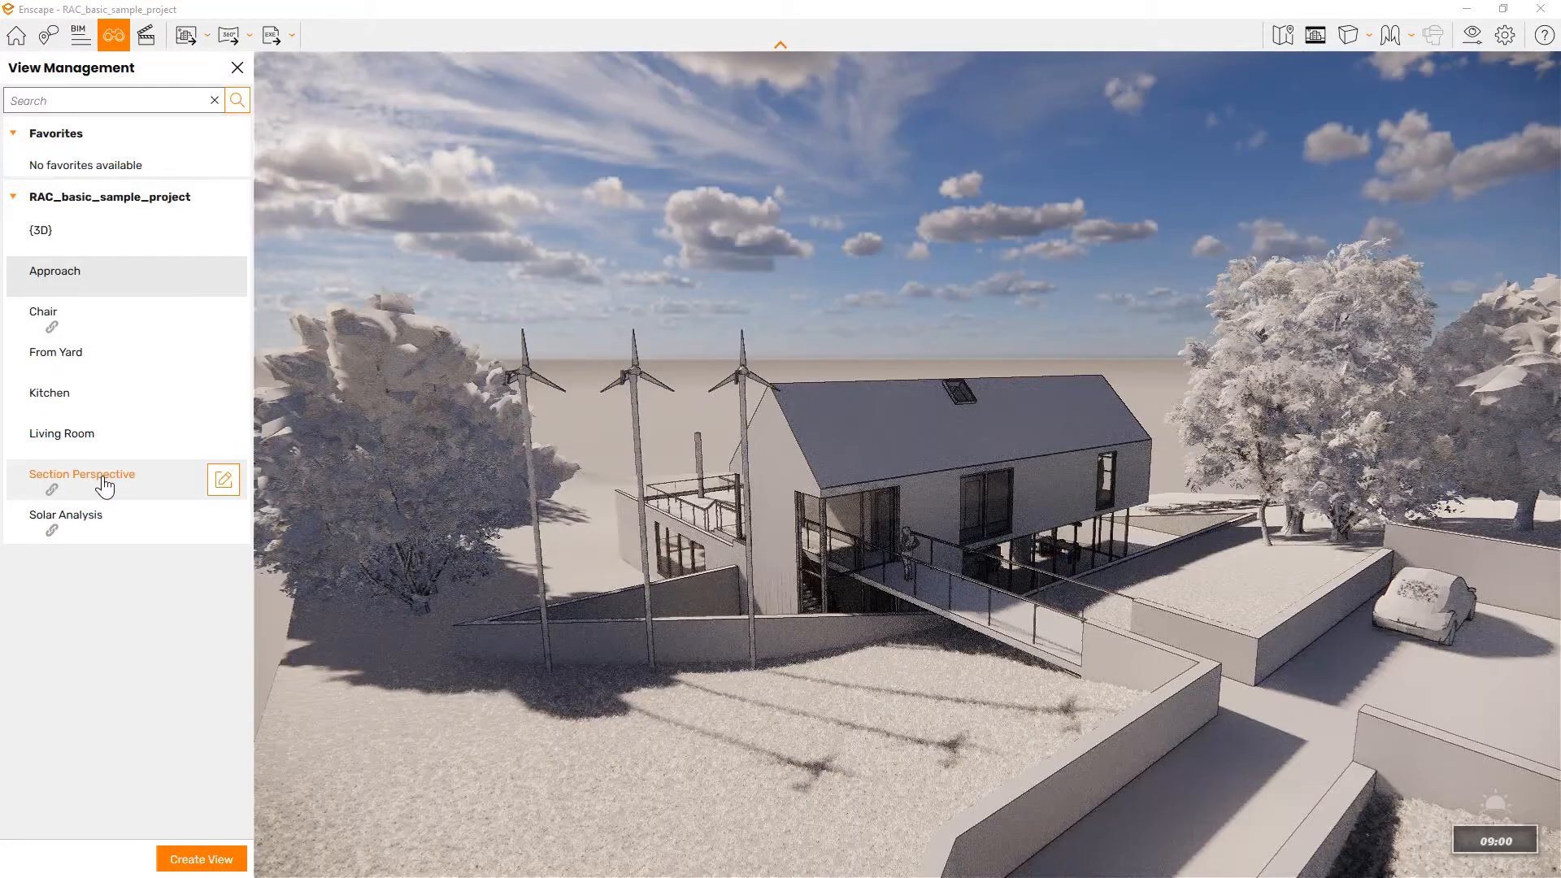
click(104, 481)
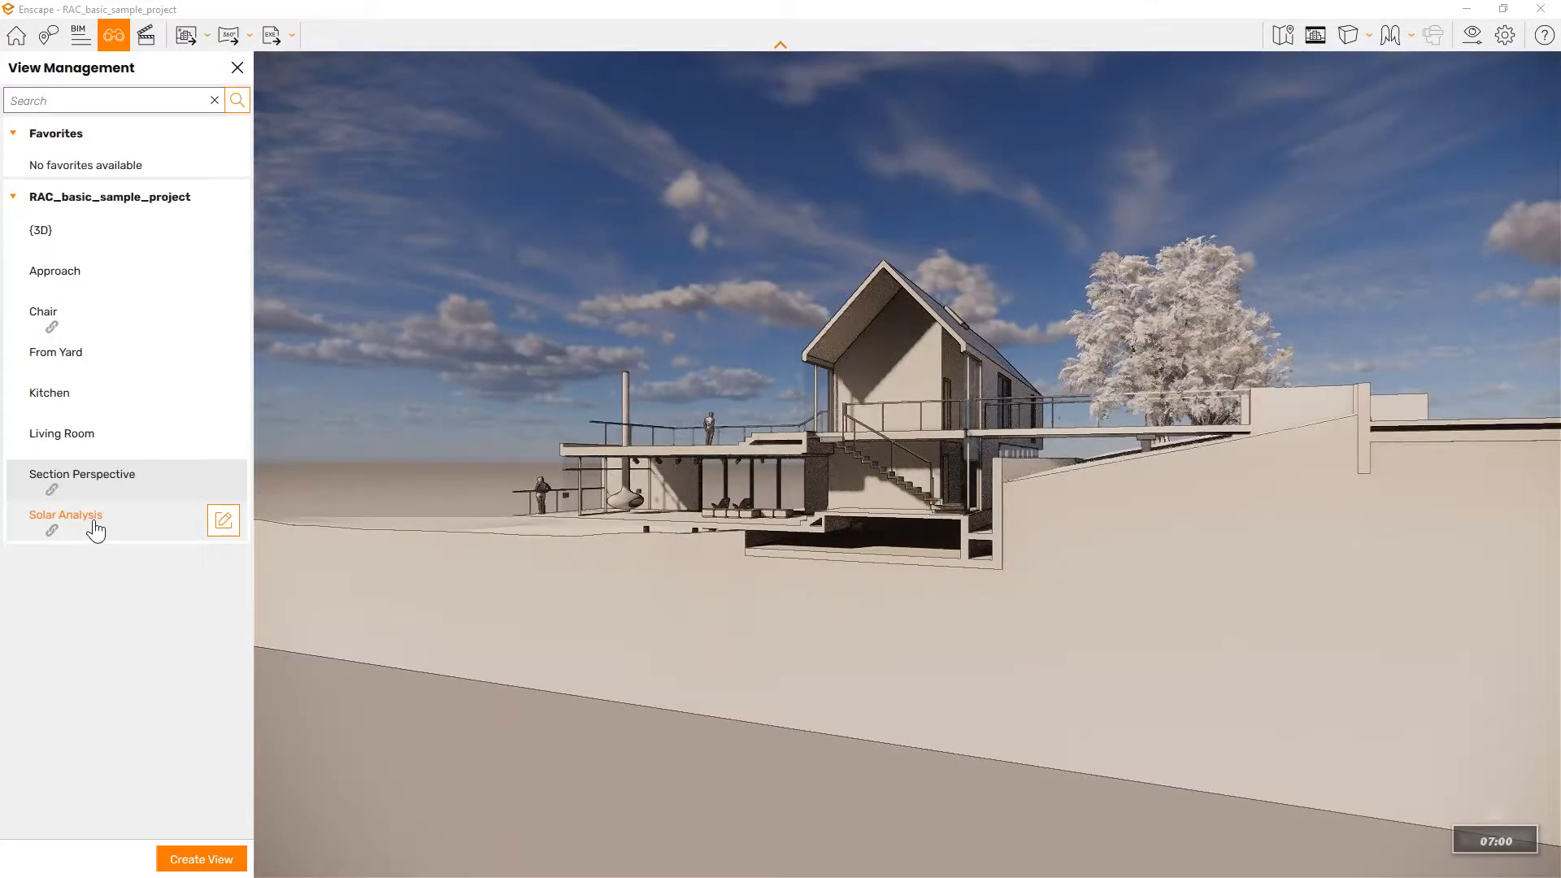
click(91, 514)
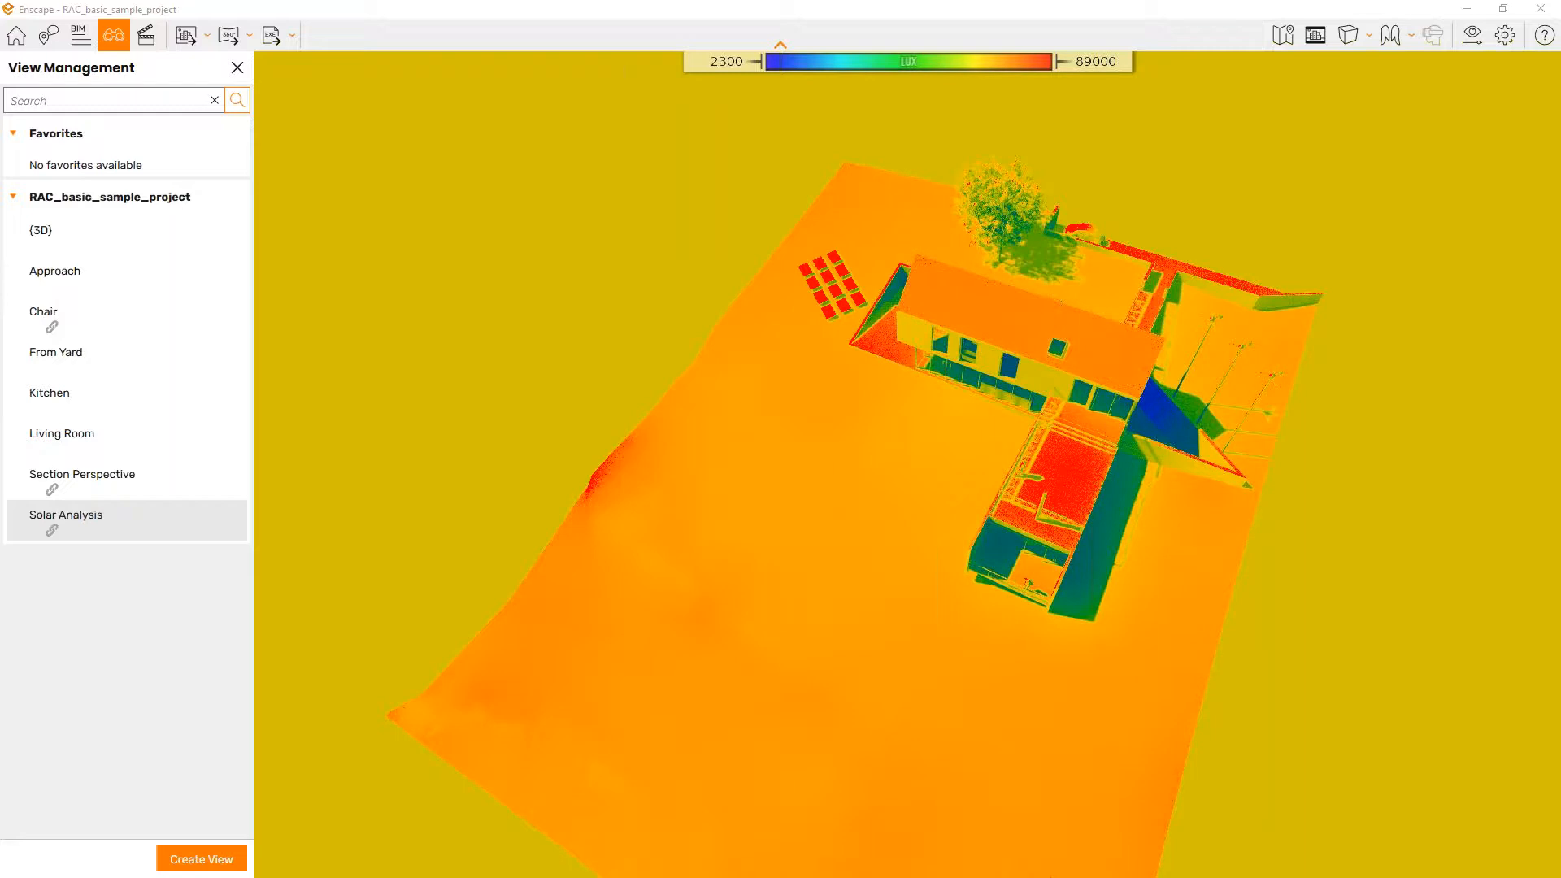
Step: Apply the Default visual preset, close the visual settings and switch to the {3D} view
key(F8)
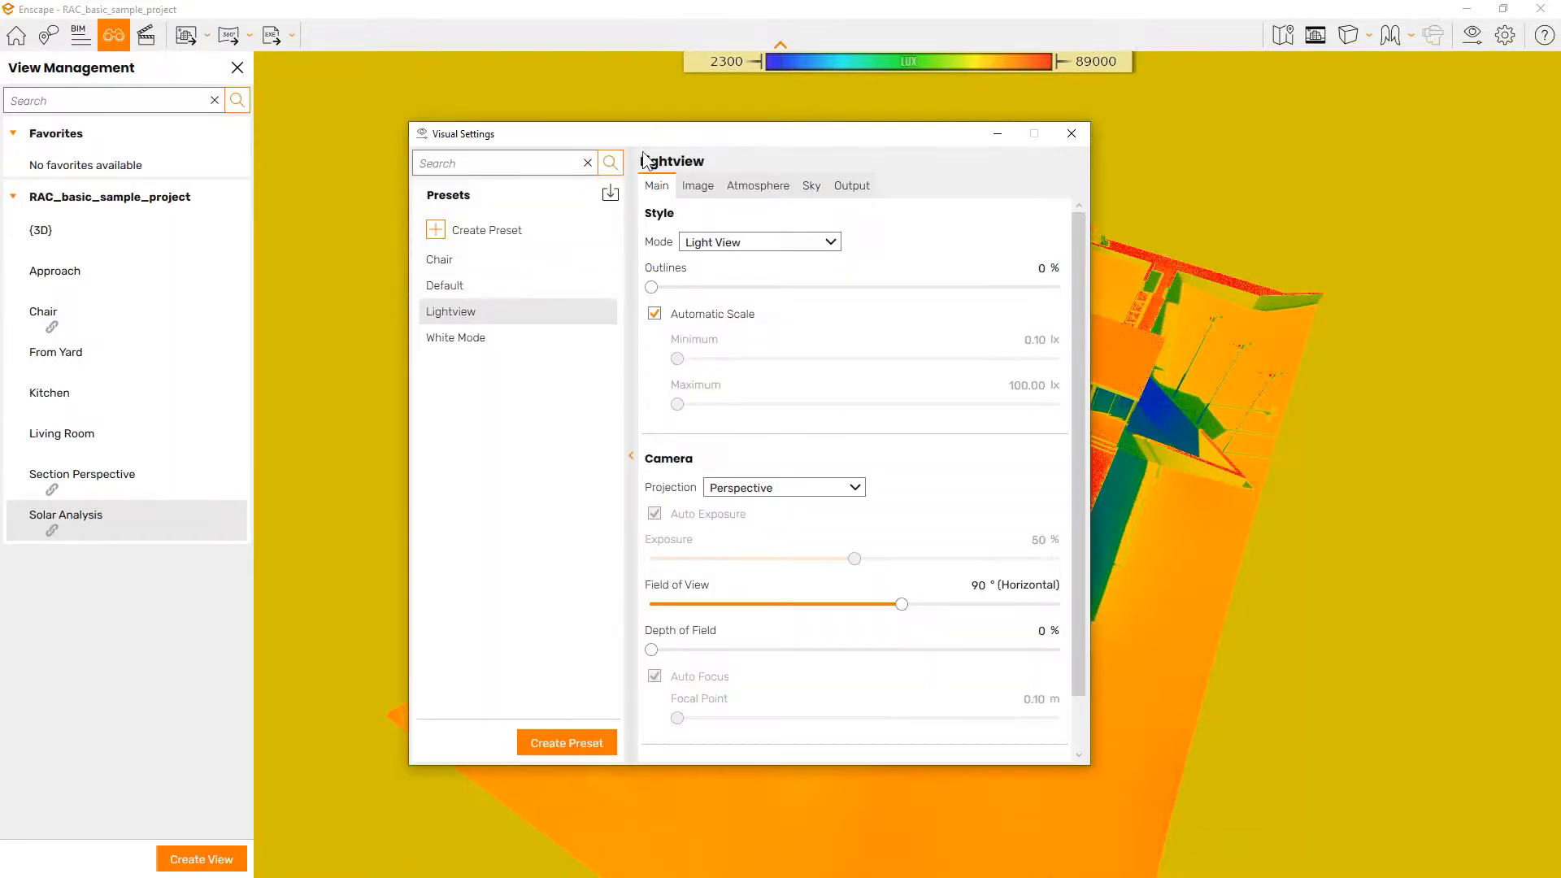
click(483, 289)
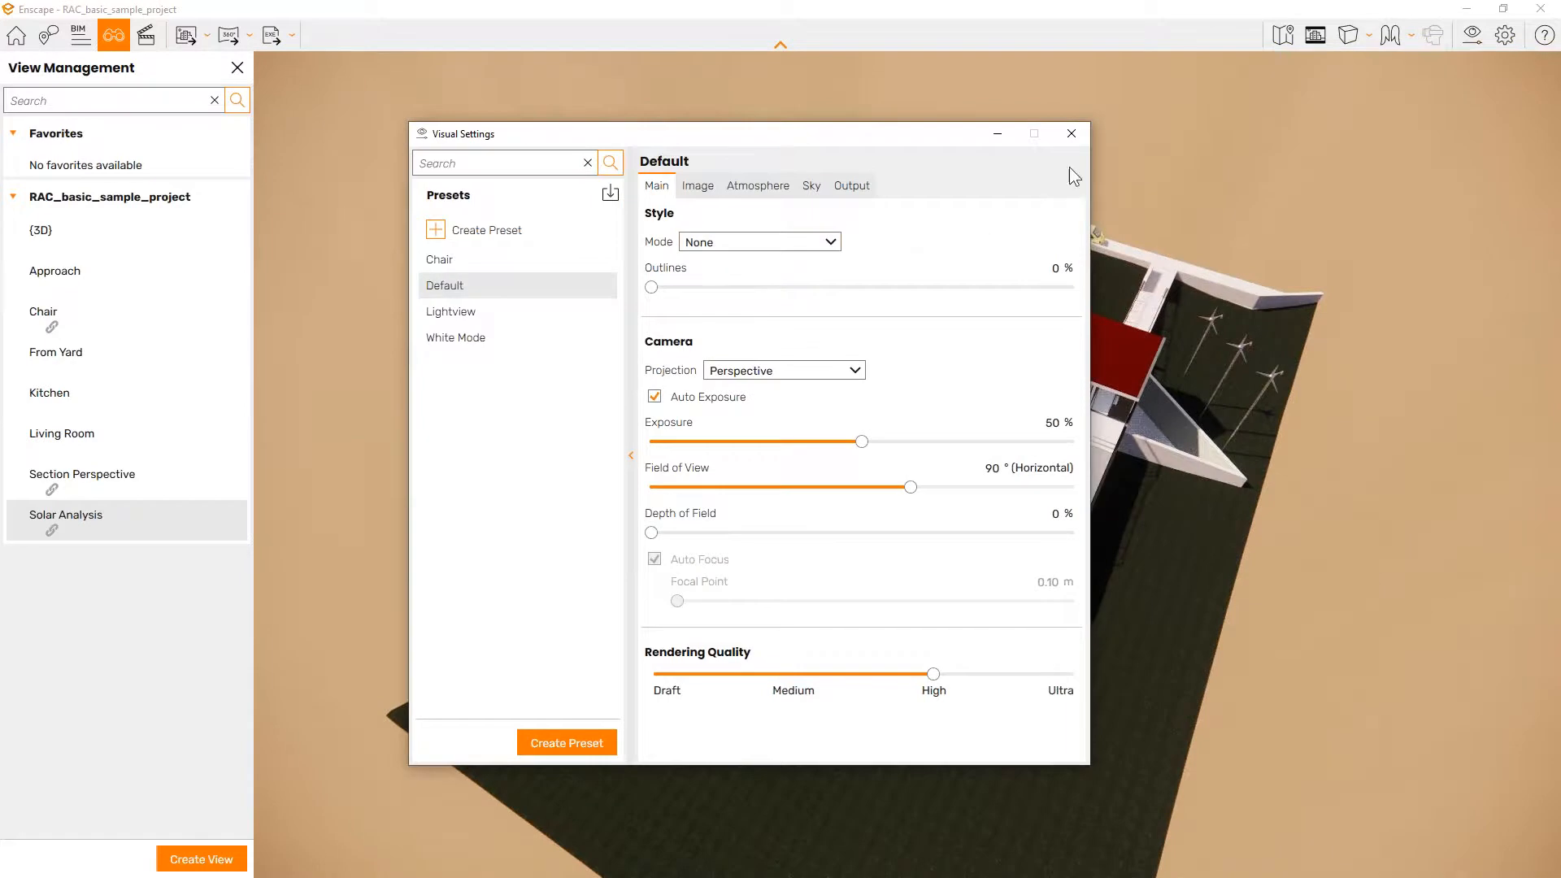
click(1071, 134)
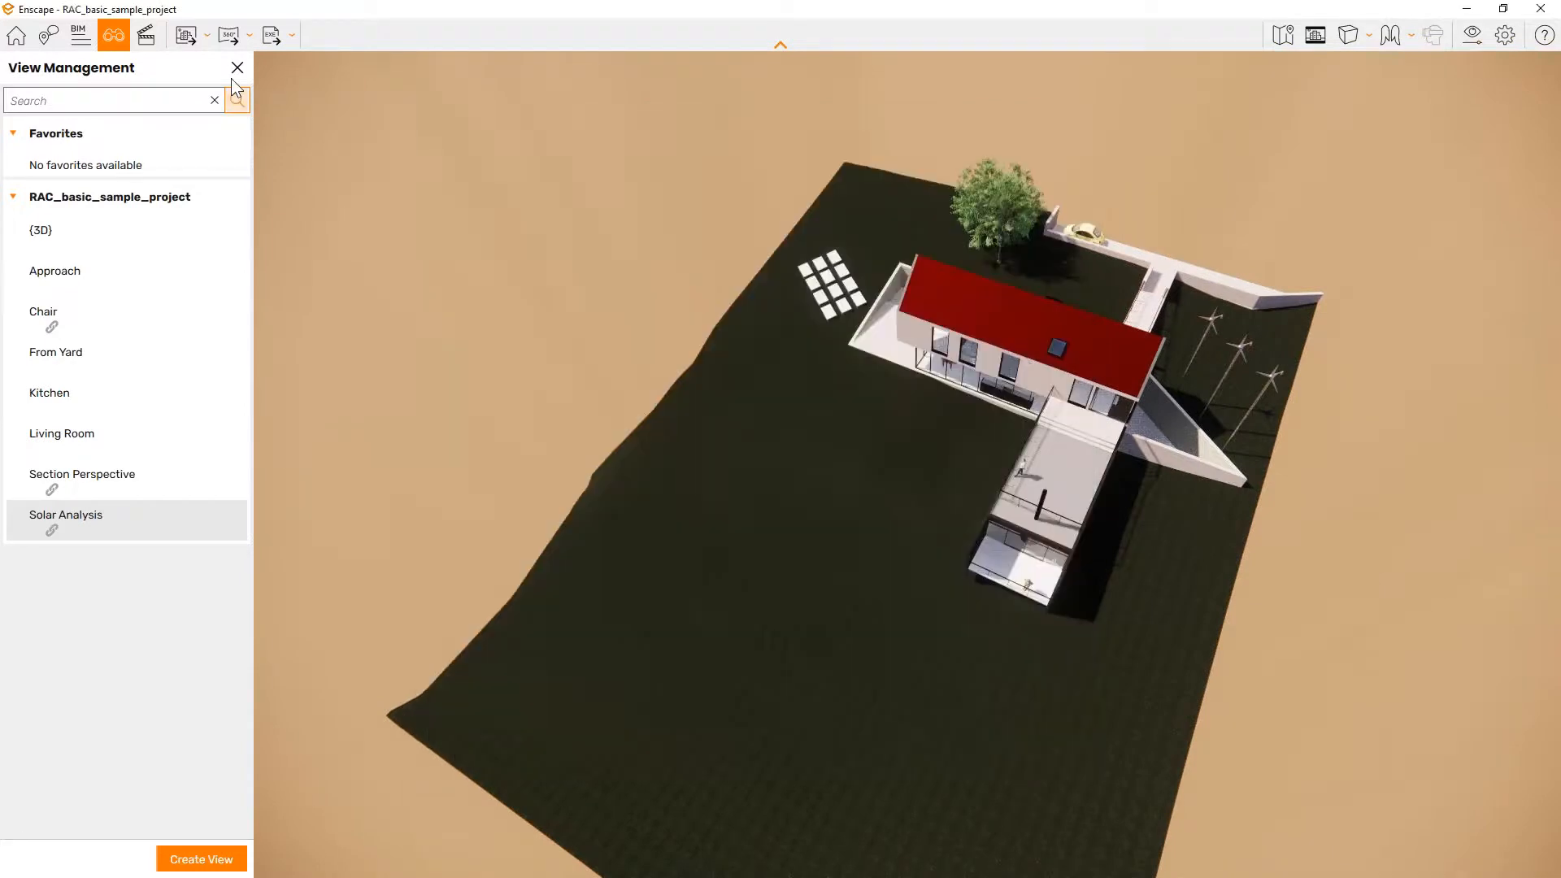
click(48, 234)
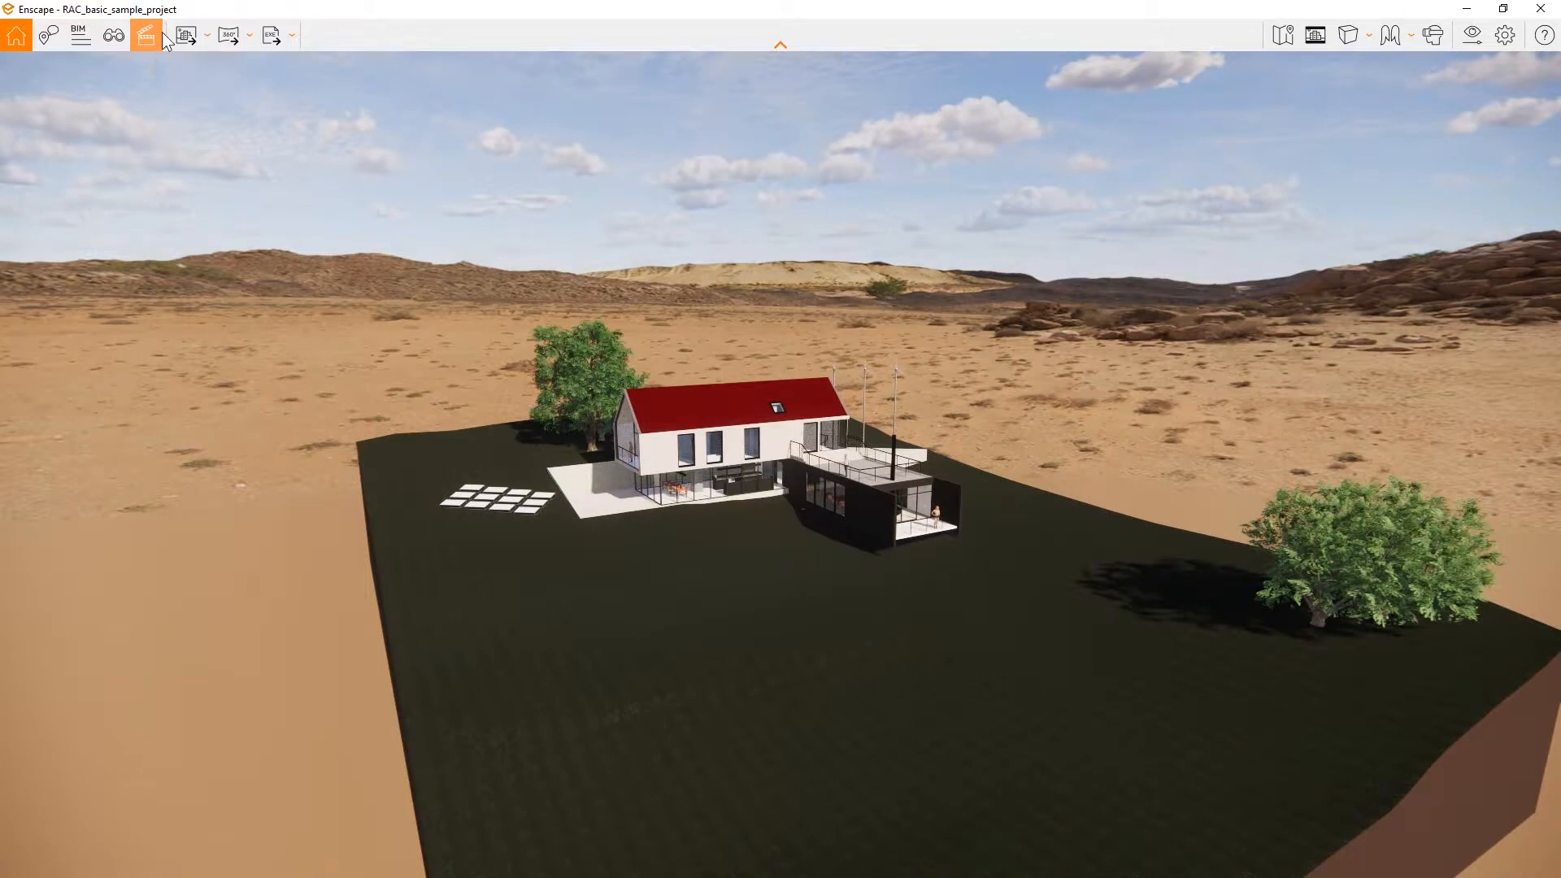
Step: Start the Video Editor, frame the long side of the house from low over the lawn and add a keyframe
click(162, 34)
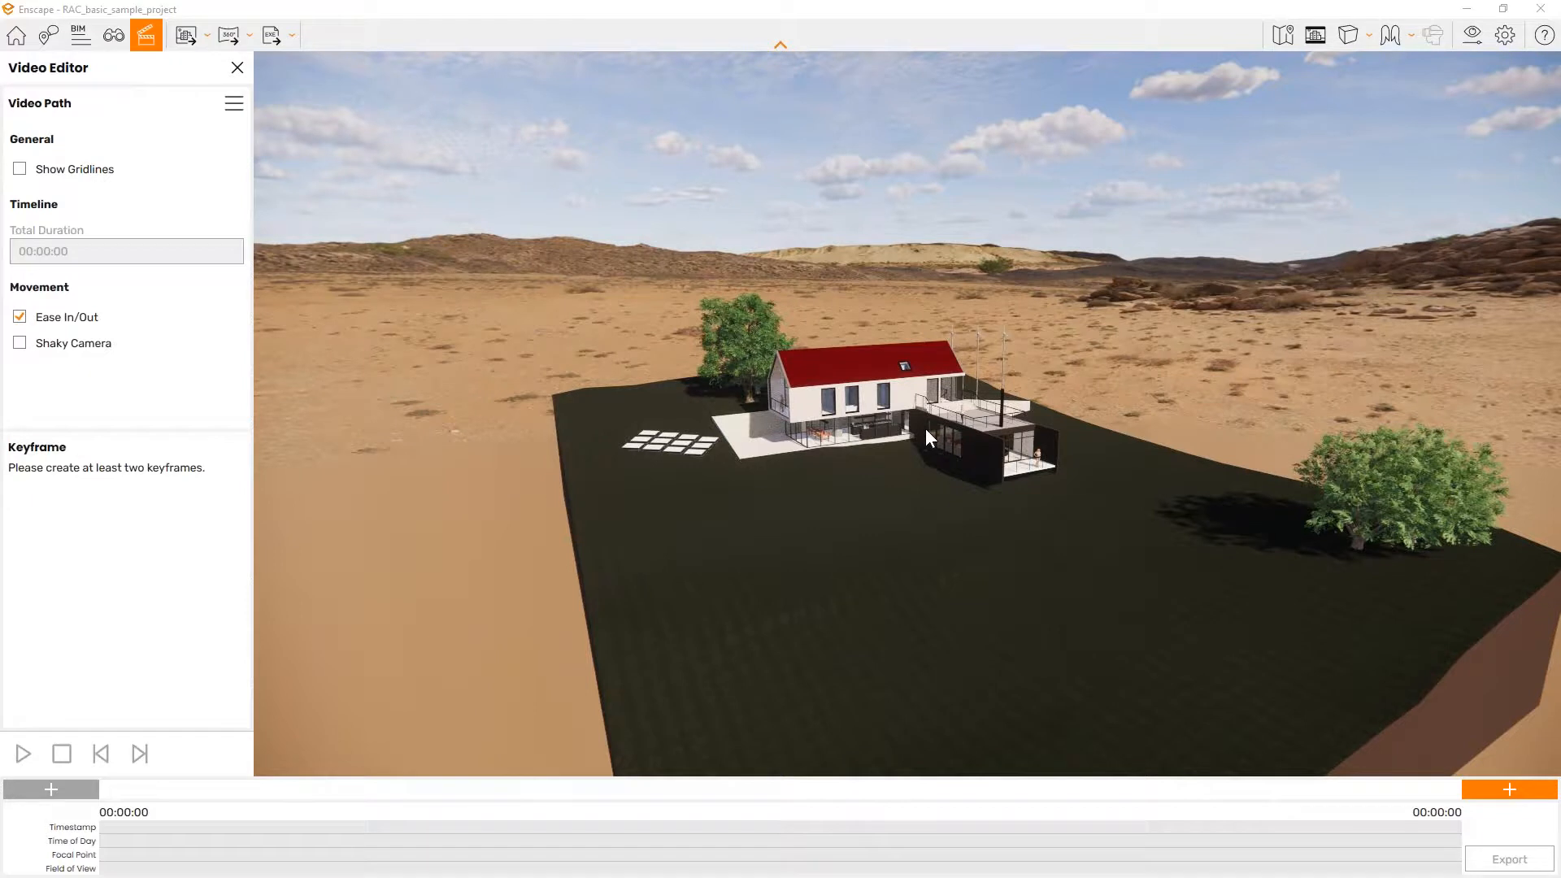
scroll(888, 452, up, 5)
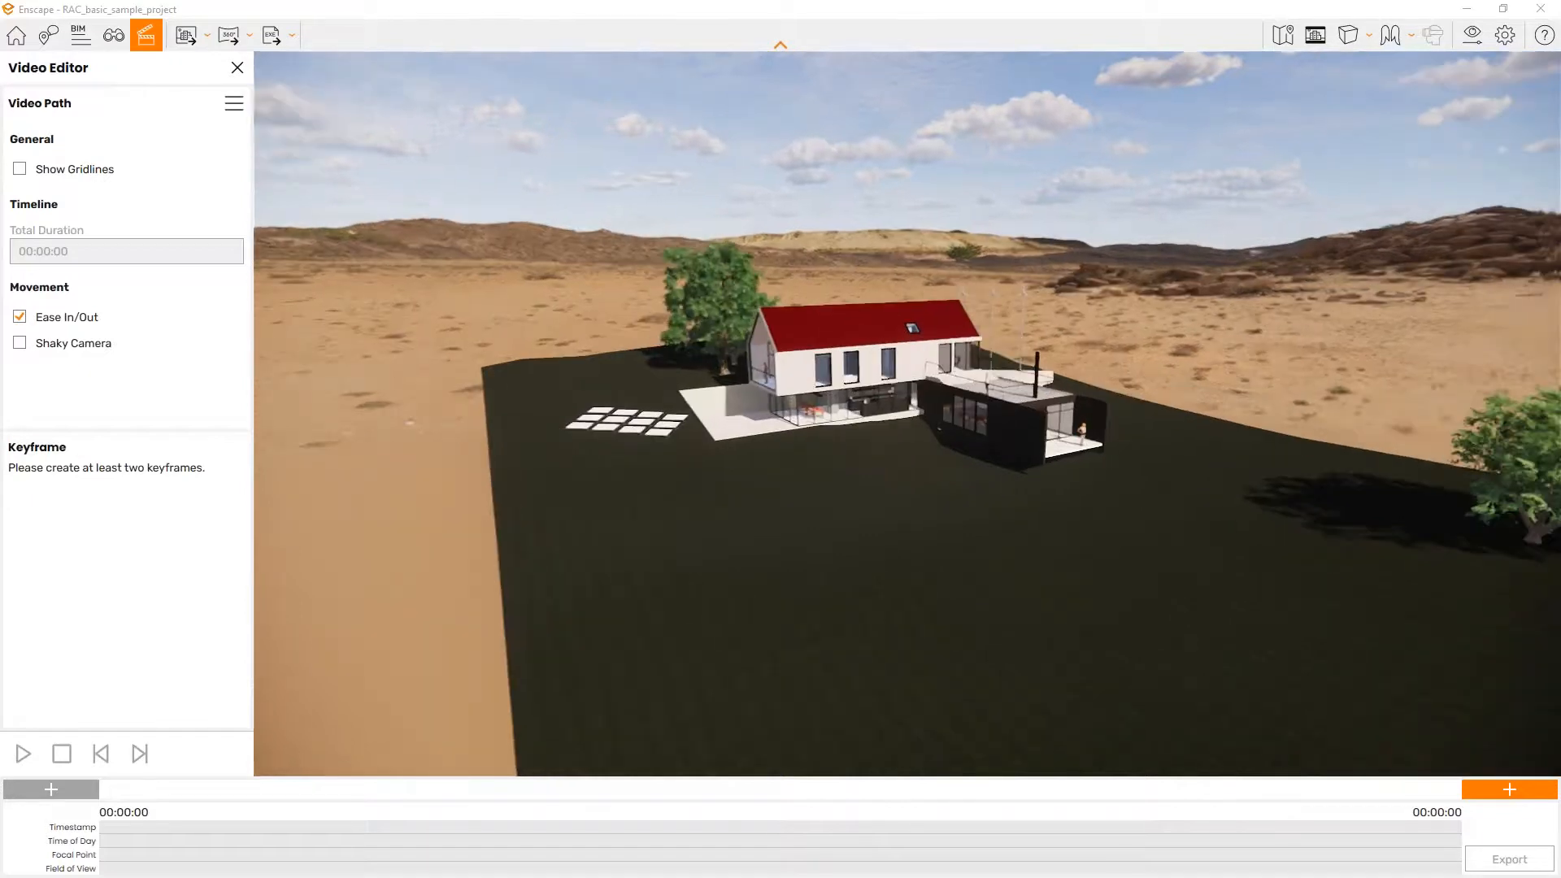
right_drag(888, 453, 894, 268)
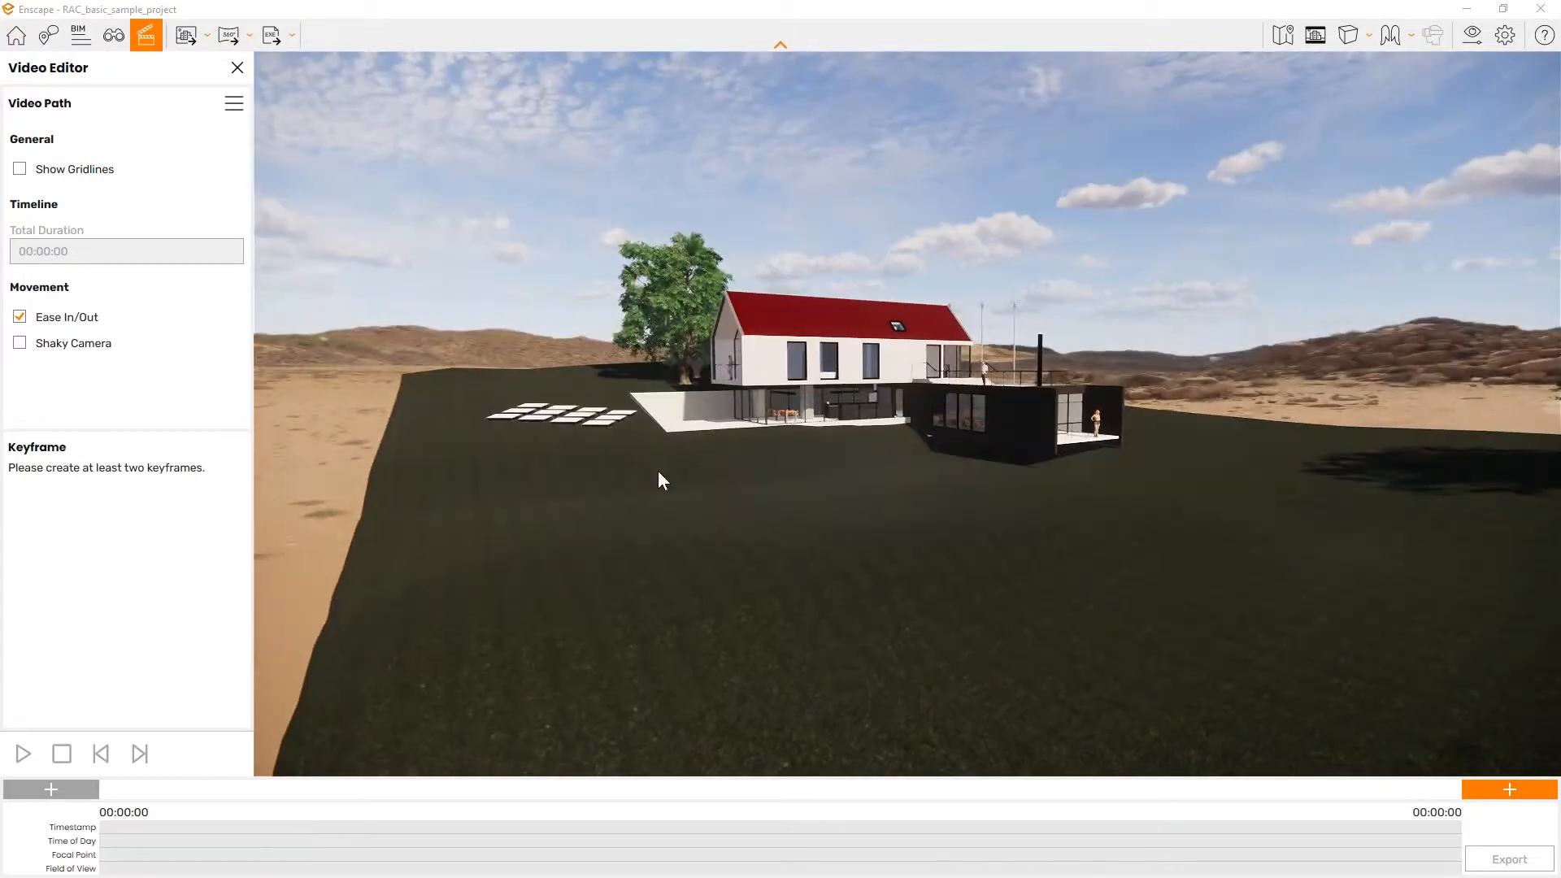
click(1501, 791)
Step: Fly the camera around to the glazed gable end beside the large tree and add another keyframe
mouse_move(922, 457)
right_down()
mouse_move(1463, 463)
mouse_move(1179, 508)
mouse_move(1113, 480)
right_up()
mouse_move(806, 410)
right_down()
mouse_move(772, 425)
mouse_move(788, 422)
right_up()
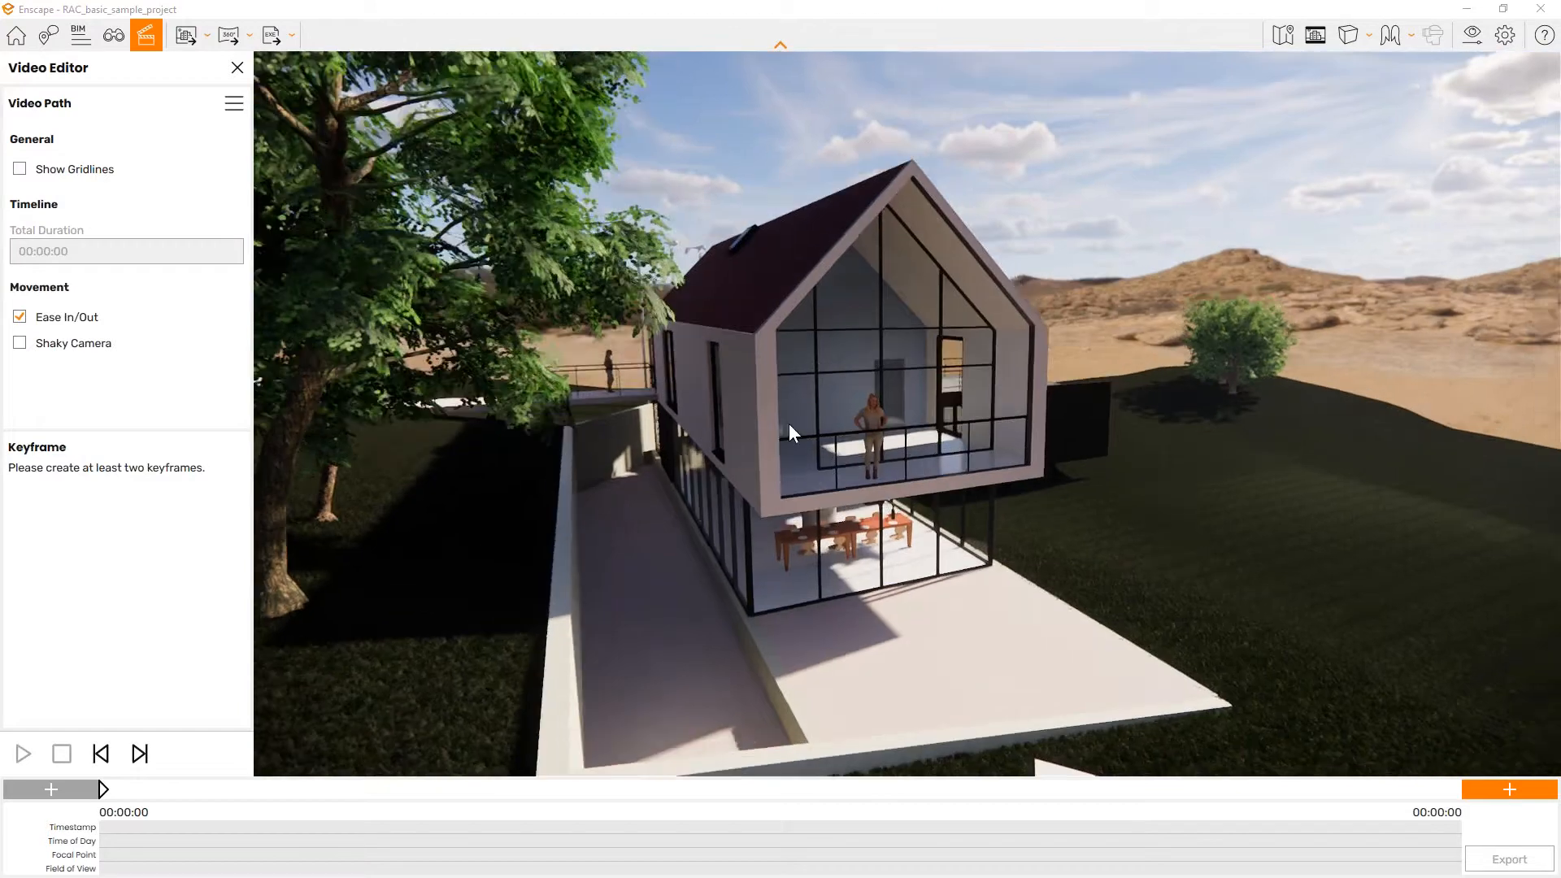
key(a)
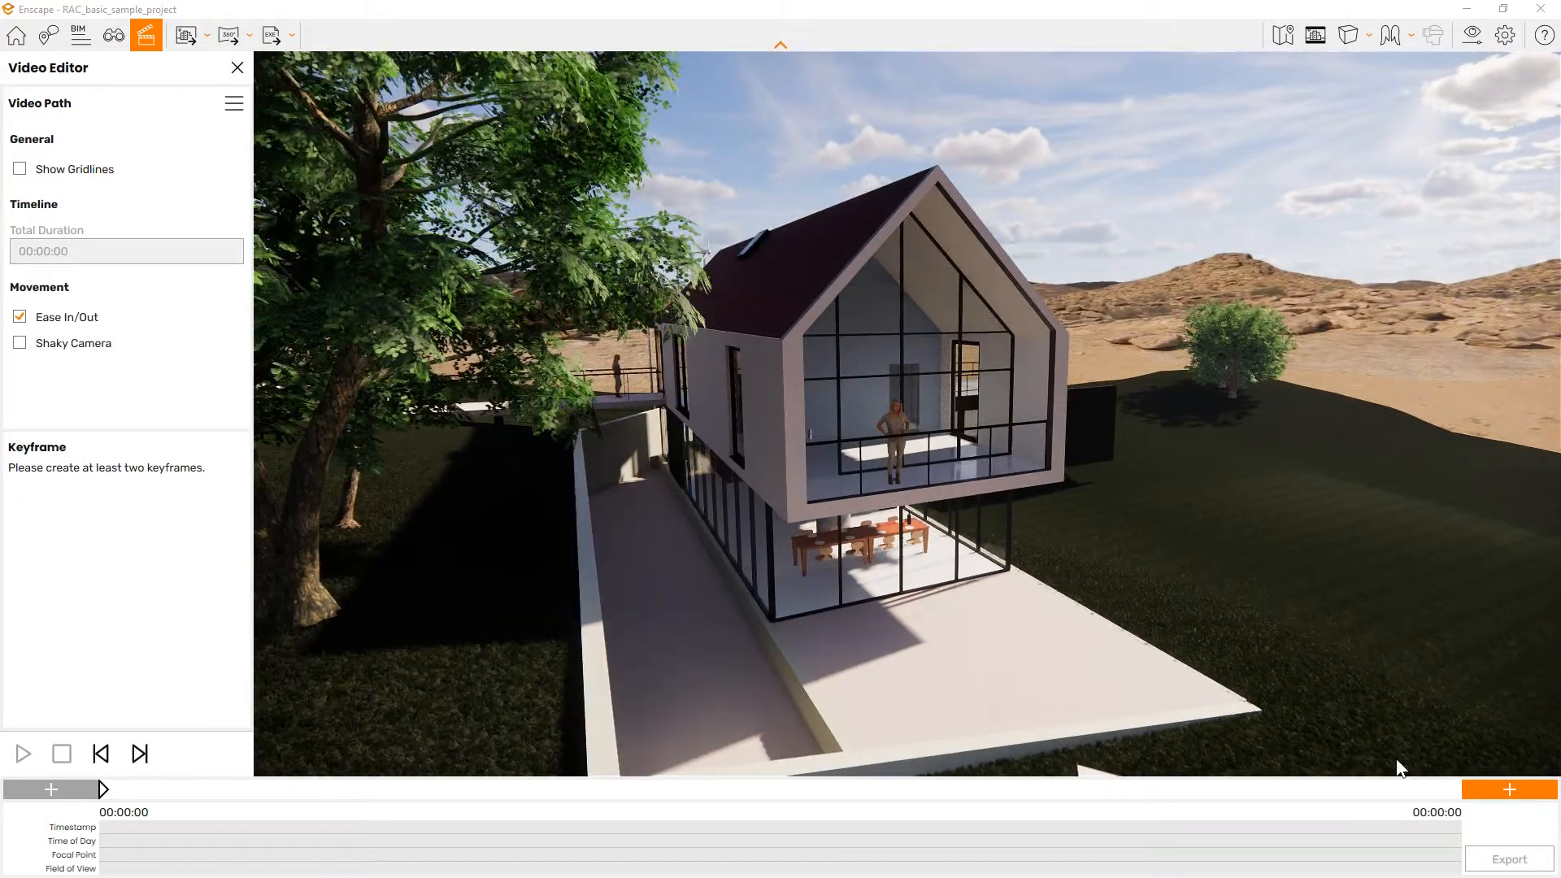
click(1505, 788)
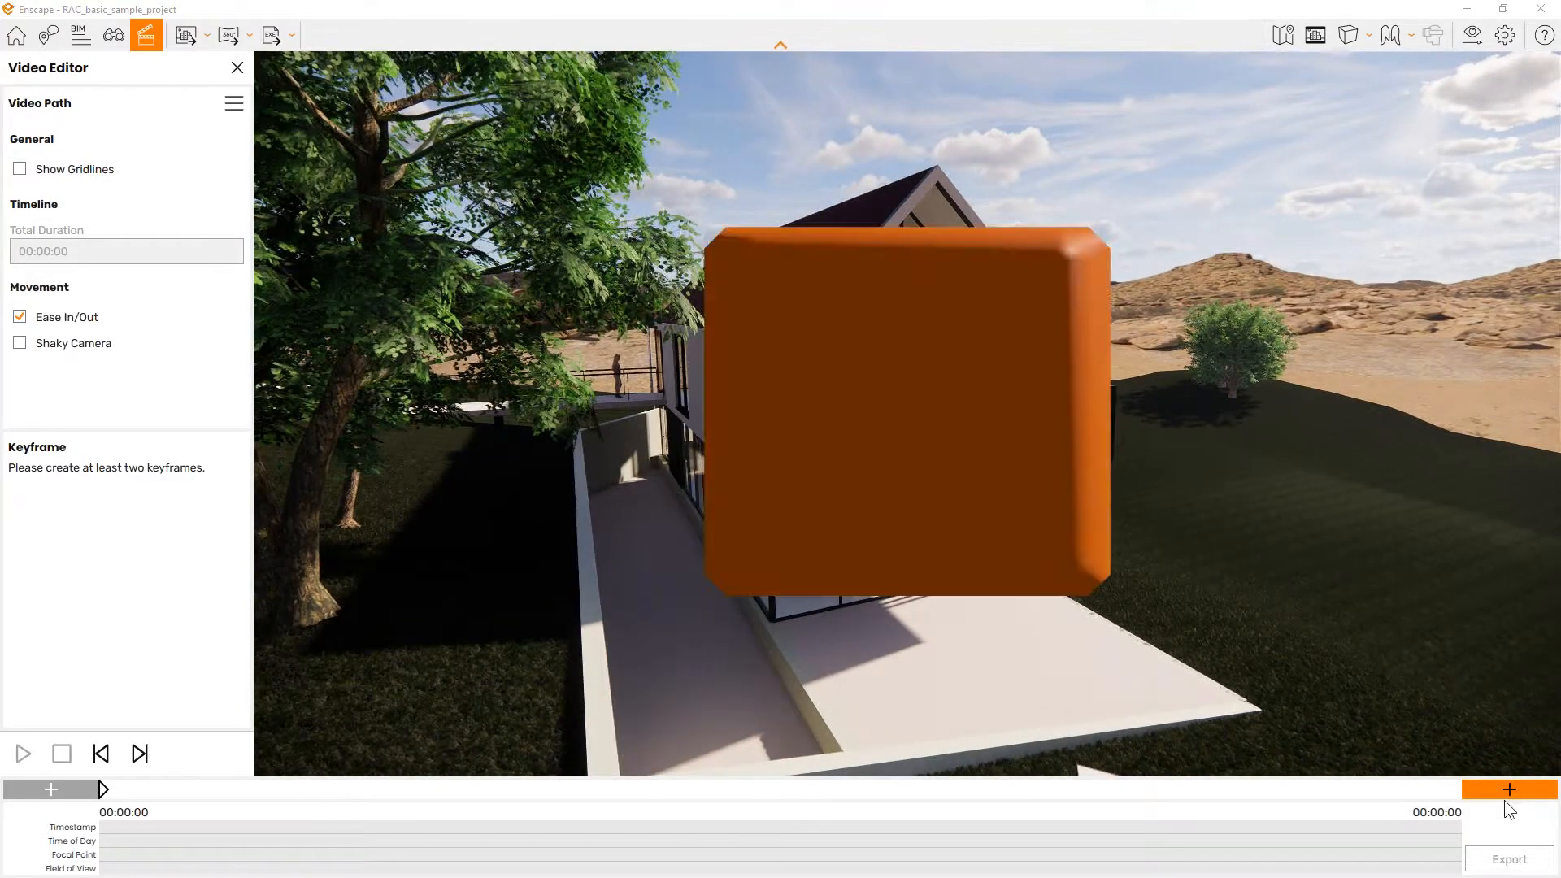
Step: Set the video path's total duration to 25 seconds
drag(927, 423, 1203, 408)
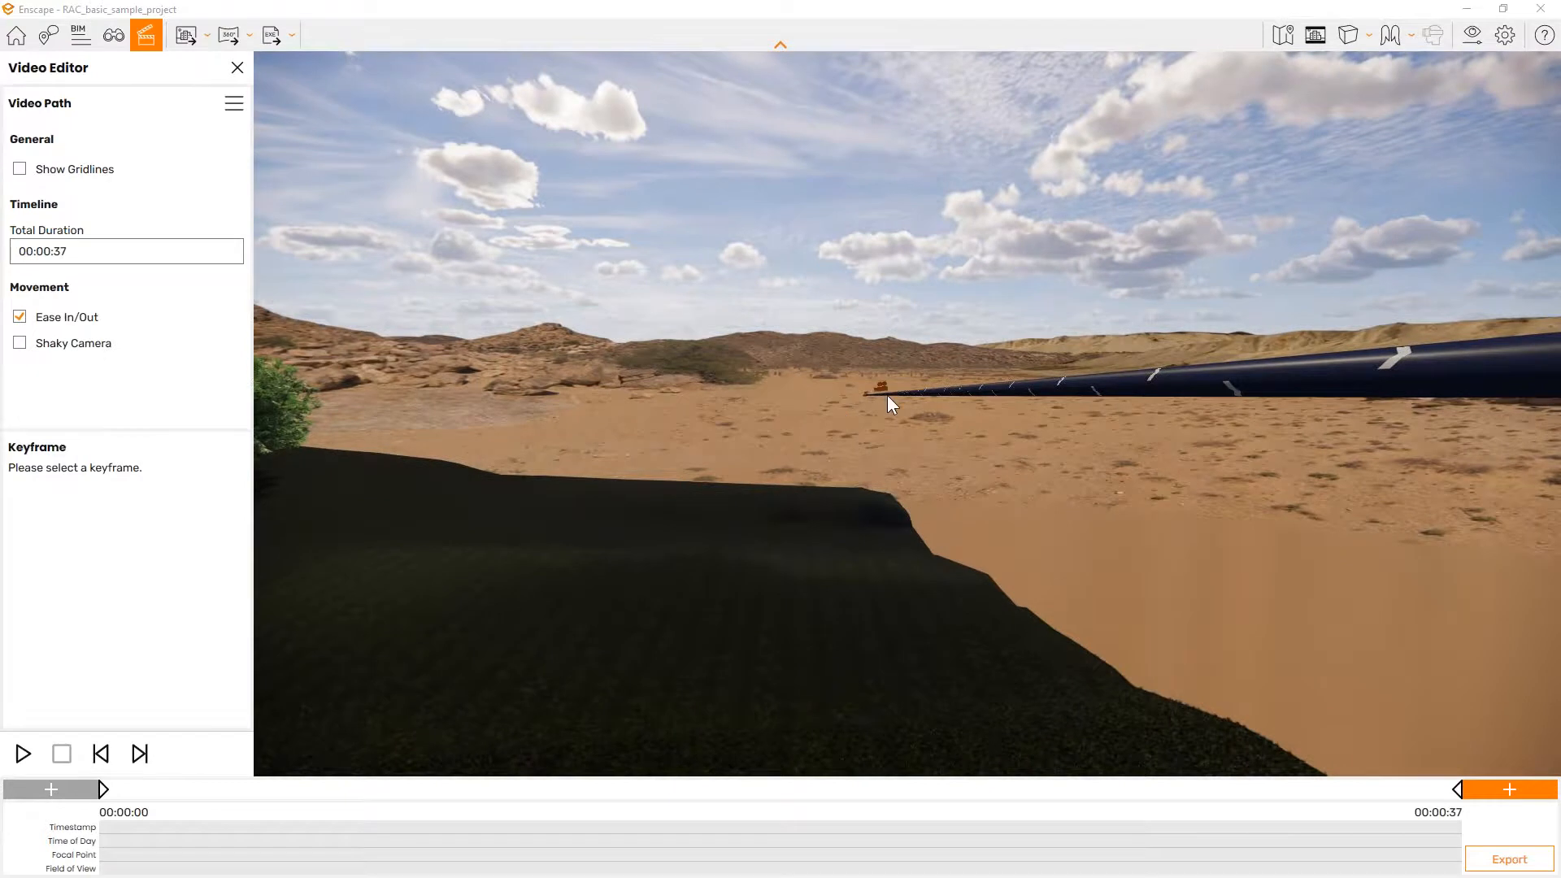
right_drag(856, 623, 975, 517)
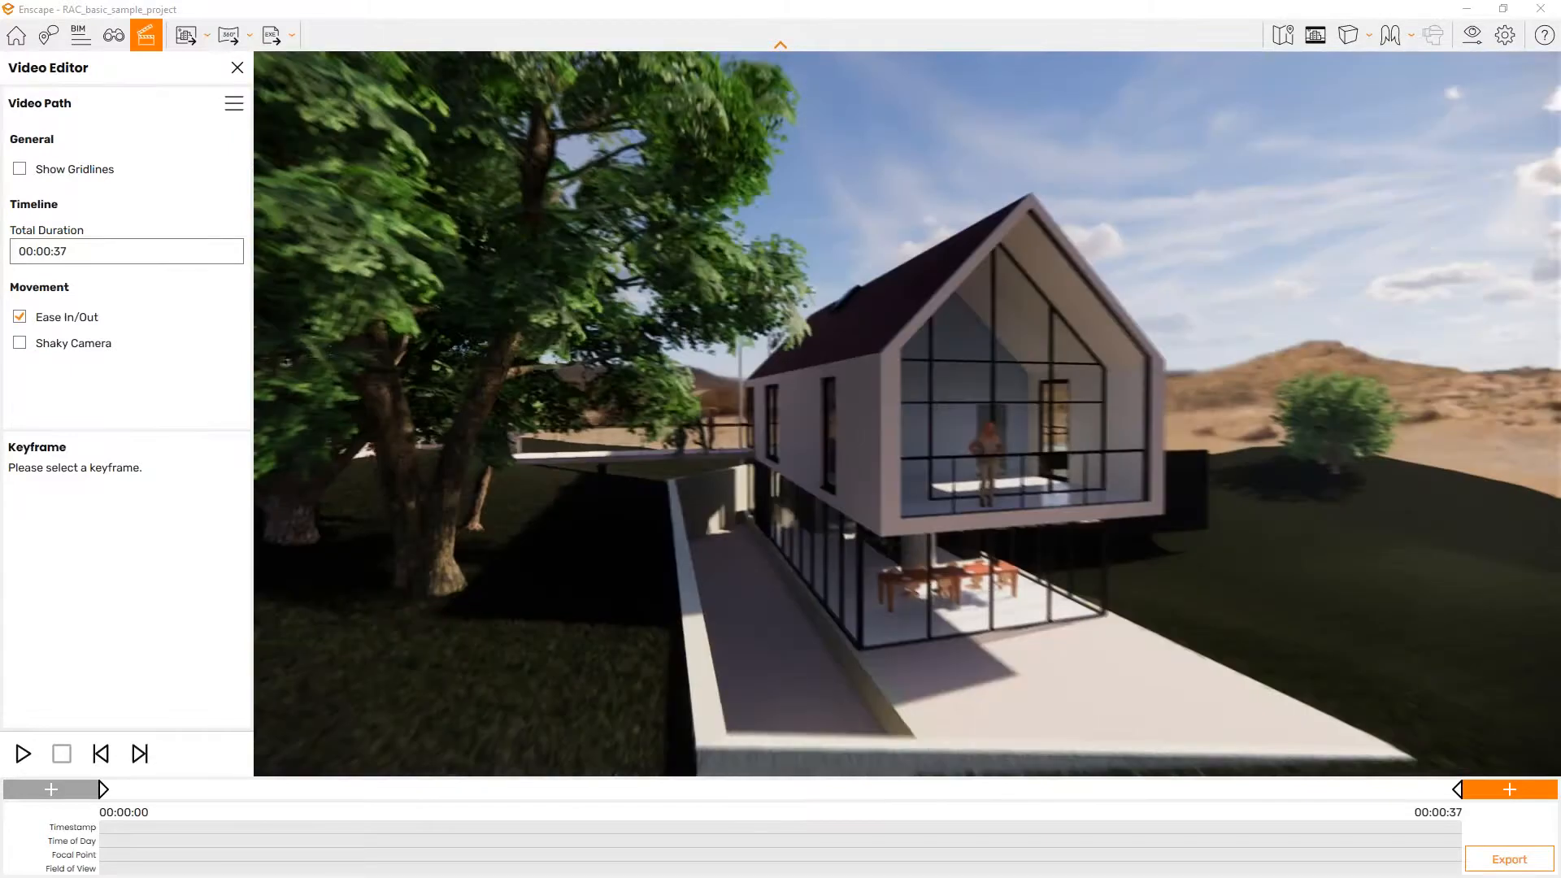
key(s)
key(ctrl)
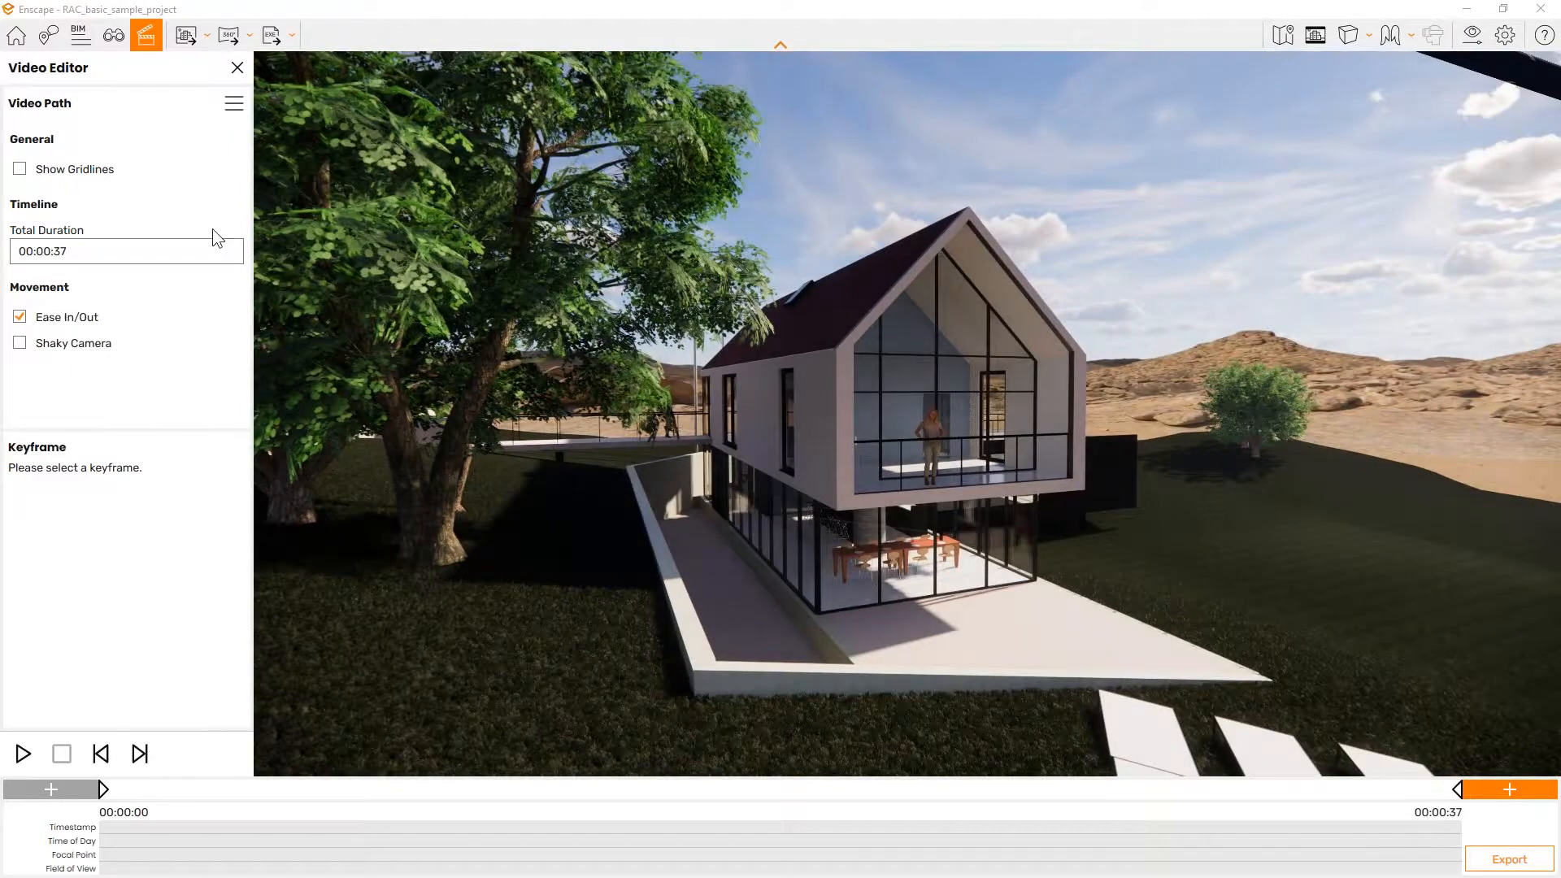
key(ctrl)
click(76, 252)
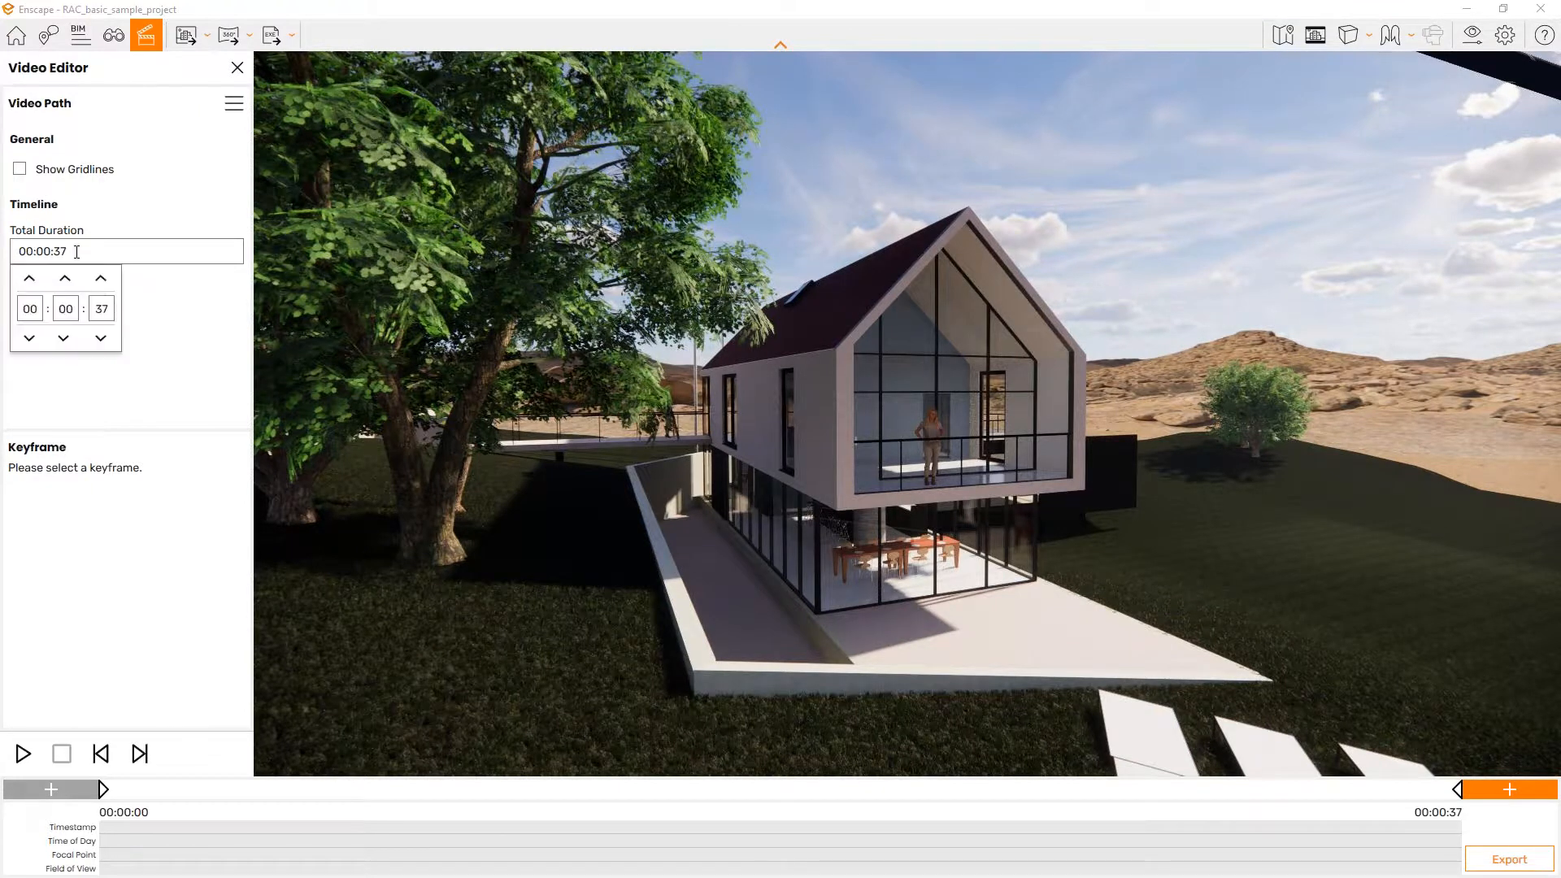
click(100, 337)
click(101, 338)
click(101, 337)
click(100, 337)
click(100, 337)
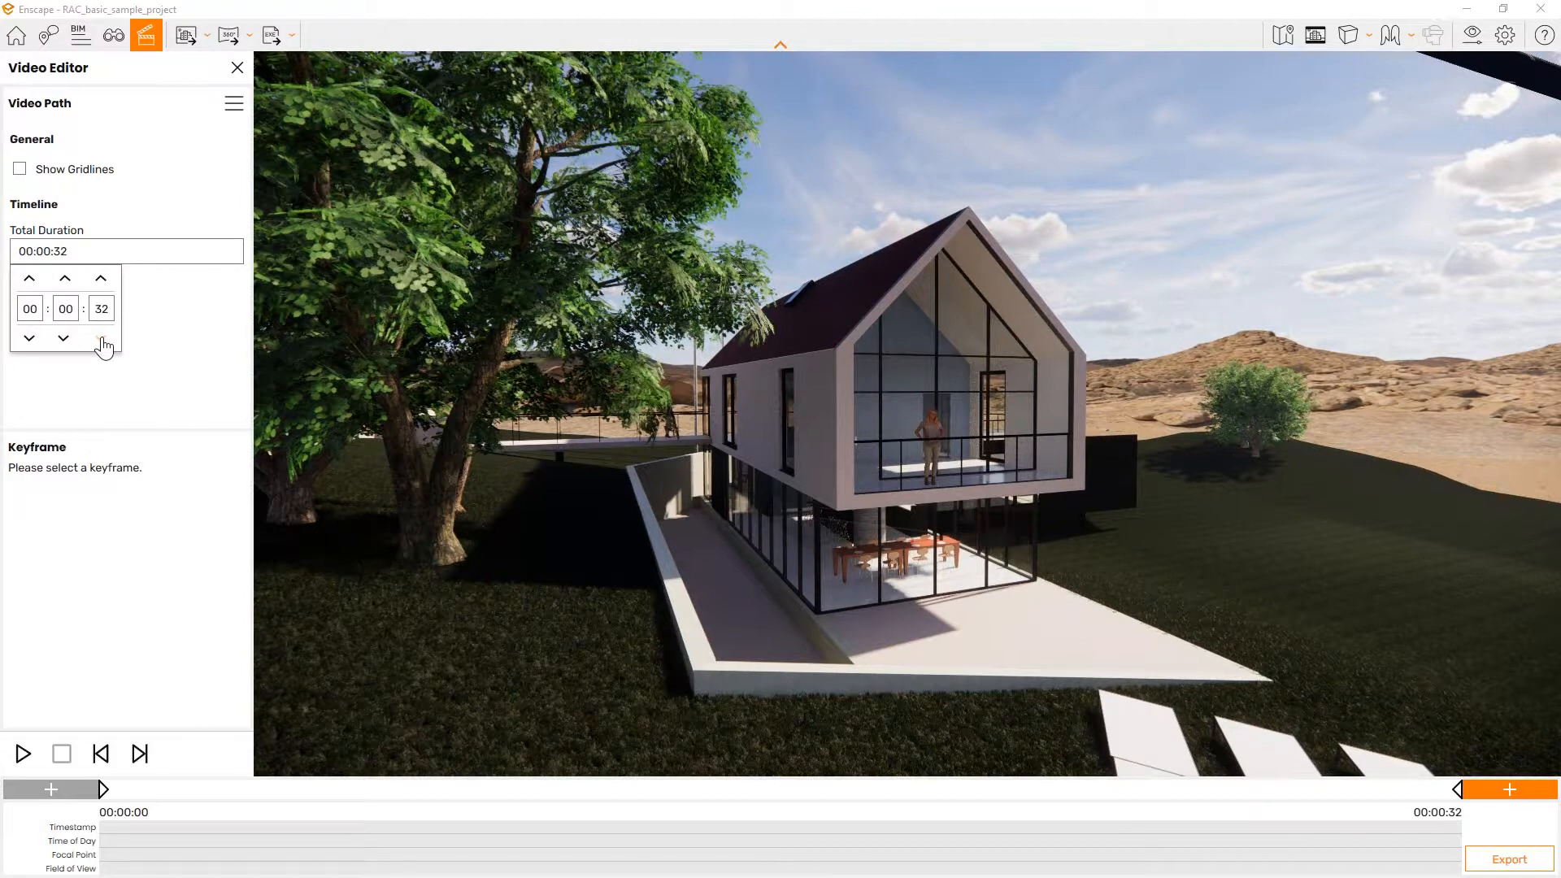
double_click(109, 314)
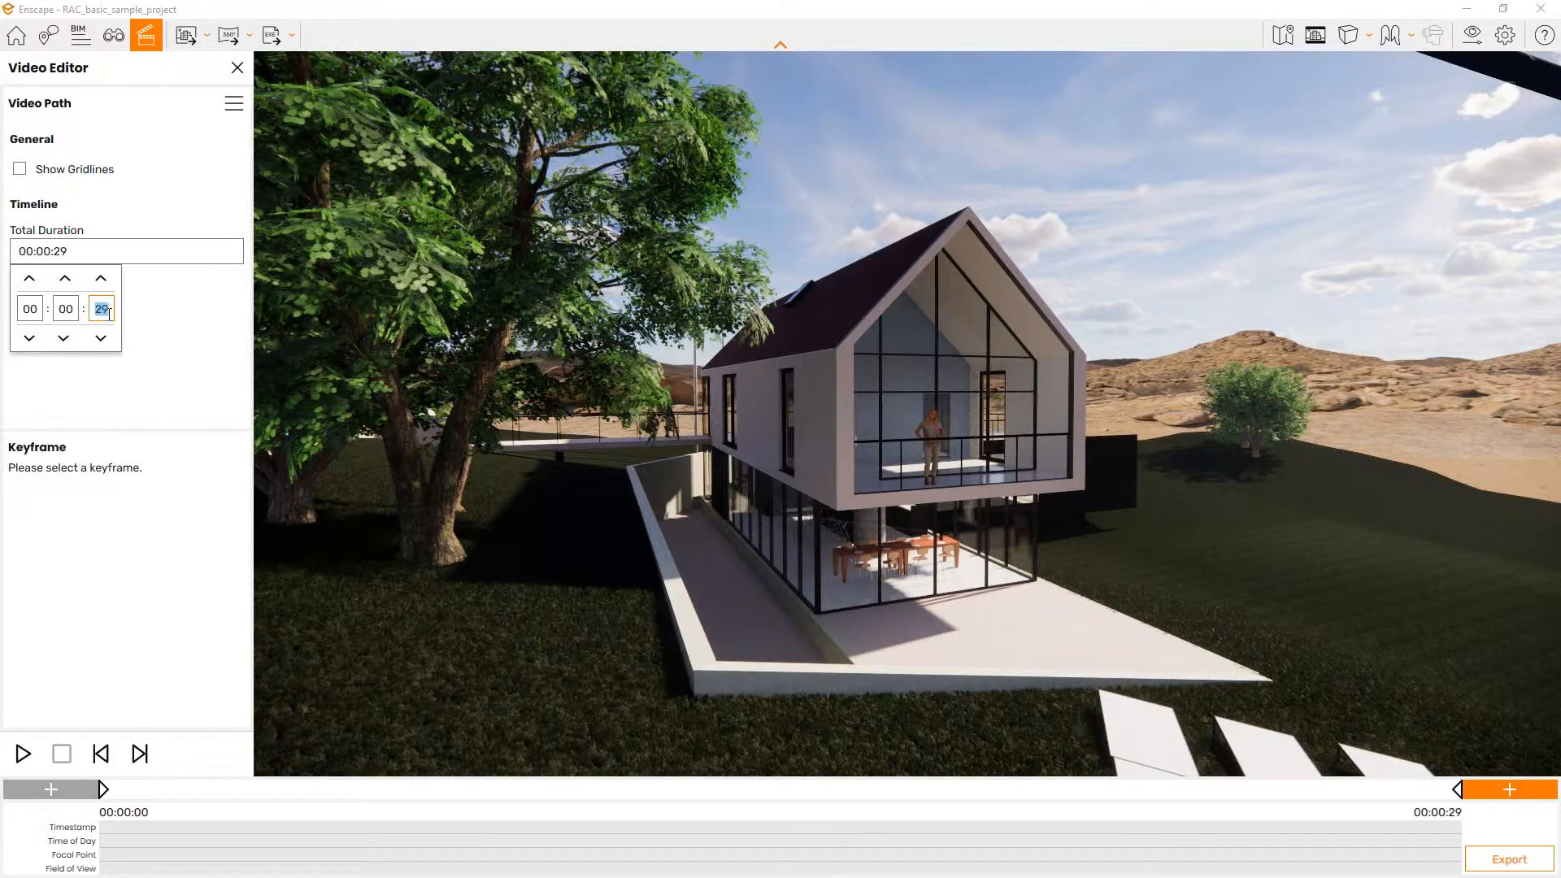
text(25)
key(Return)
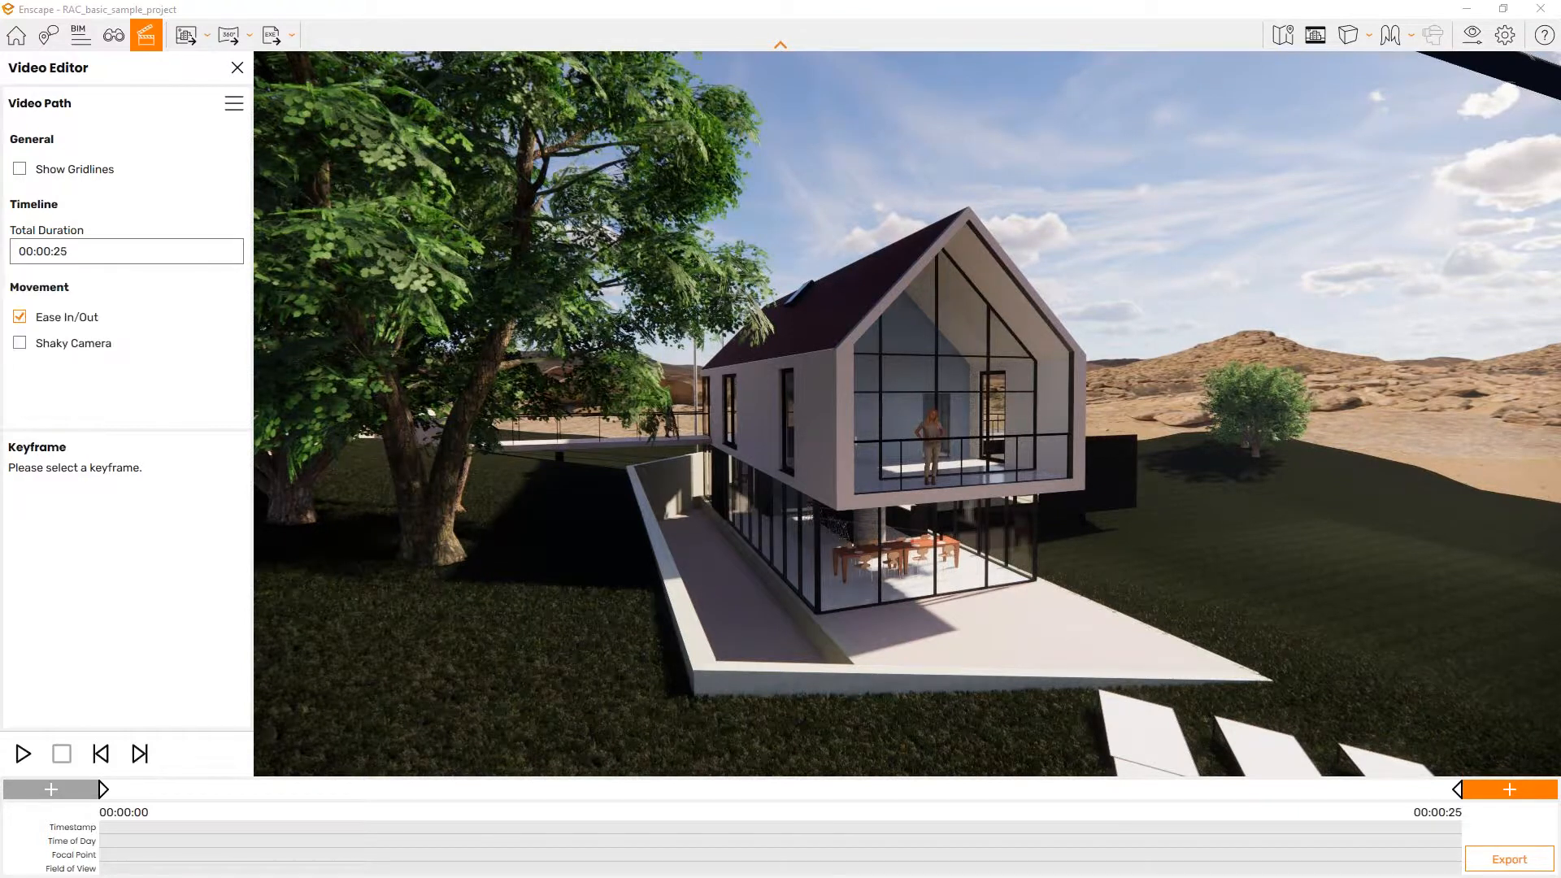
Step: Play the video path preview, stop it and look at the path and its keyframe cameras from outside
click(22, 753)
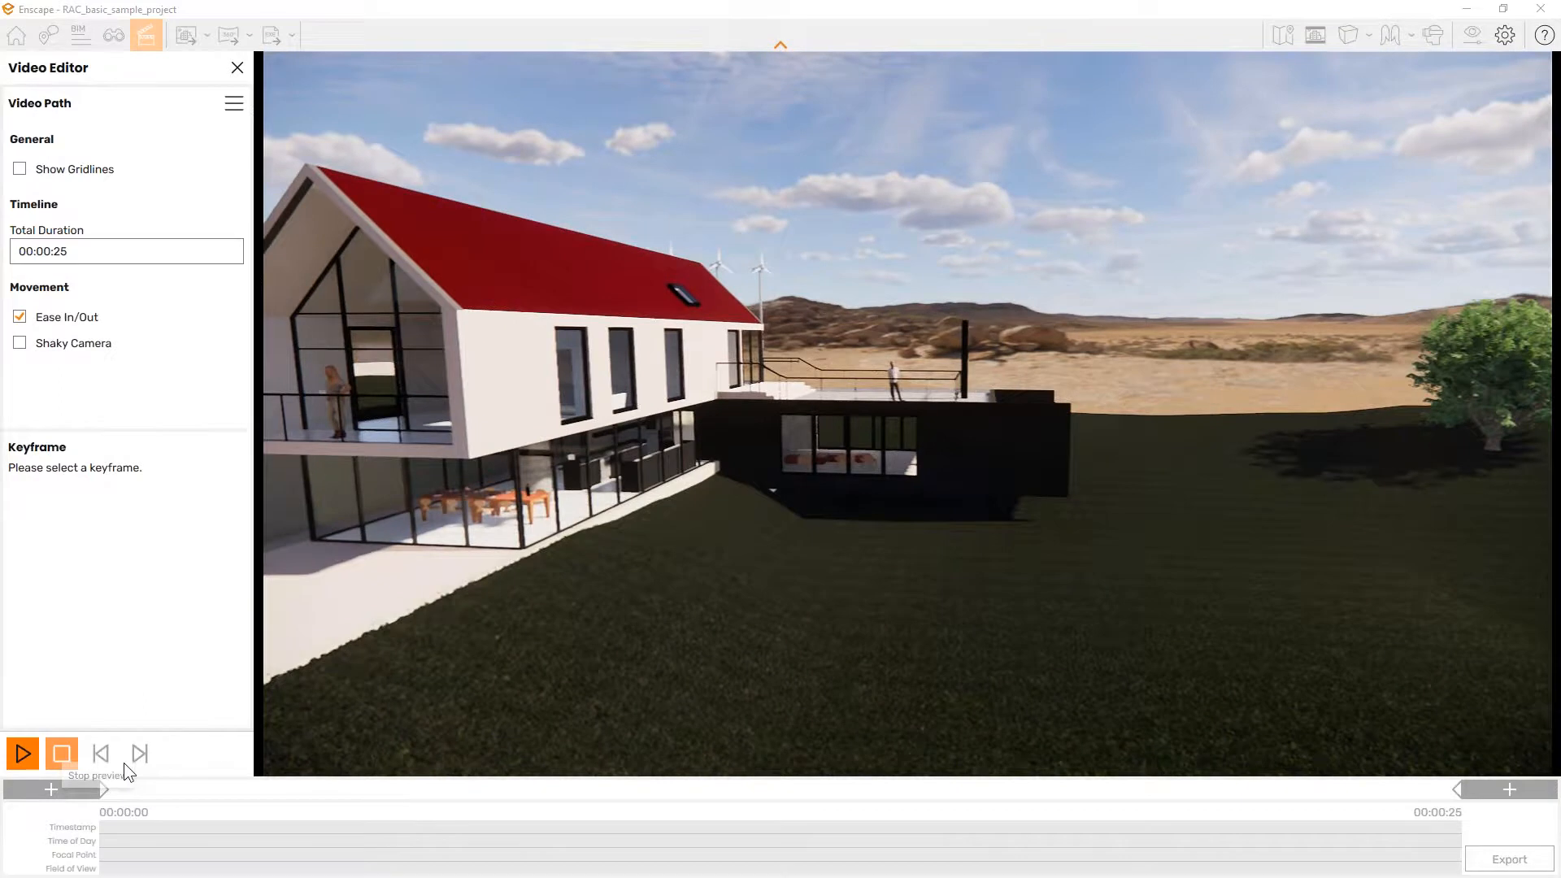
click(136, 756)
drag(1016, 520, 1091, 486)
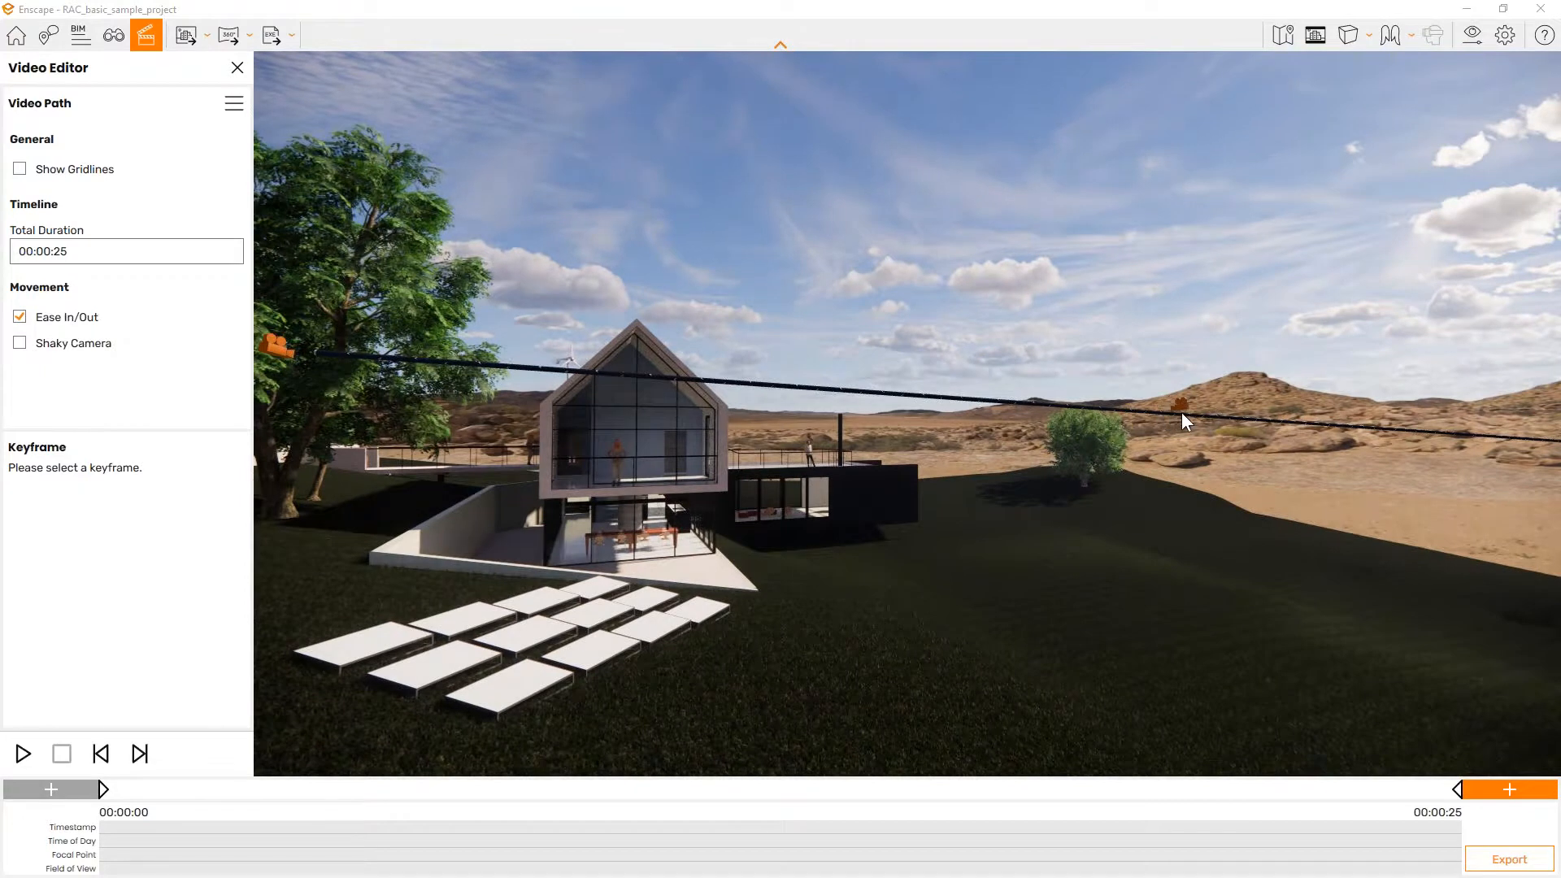
Step: Select the middle keyframe and pull the camera back and up for an elevated view of the whole house
click(1182, 413)
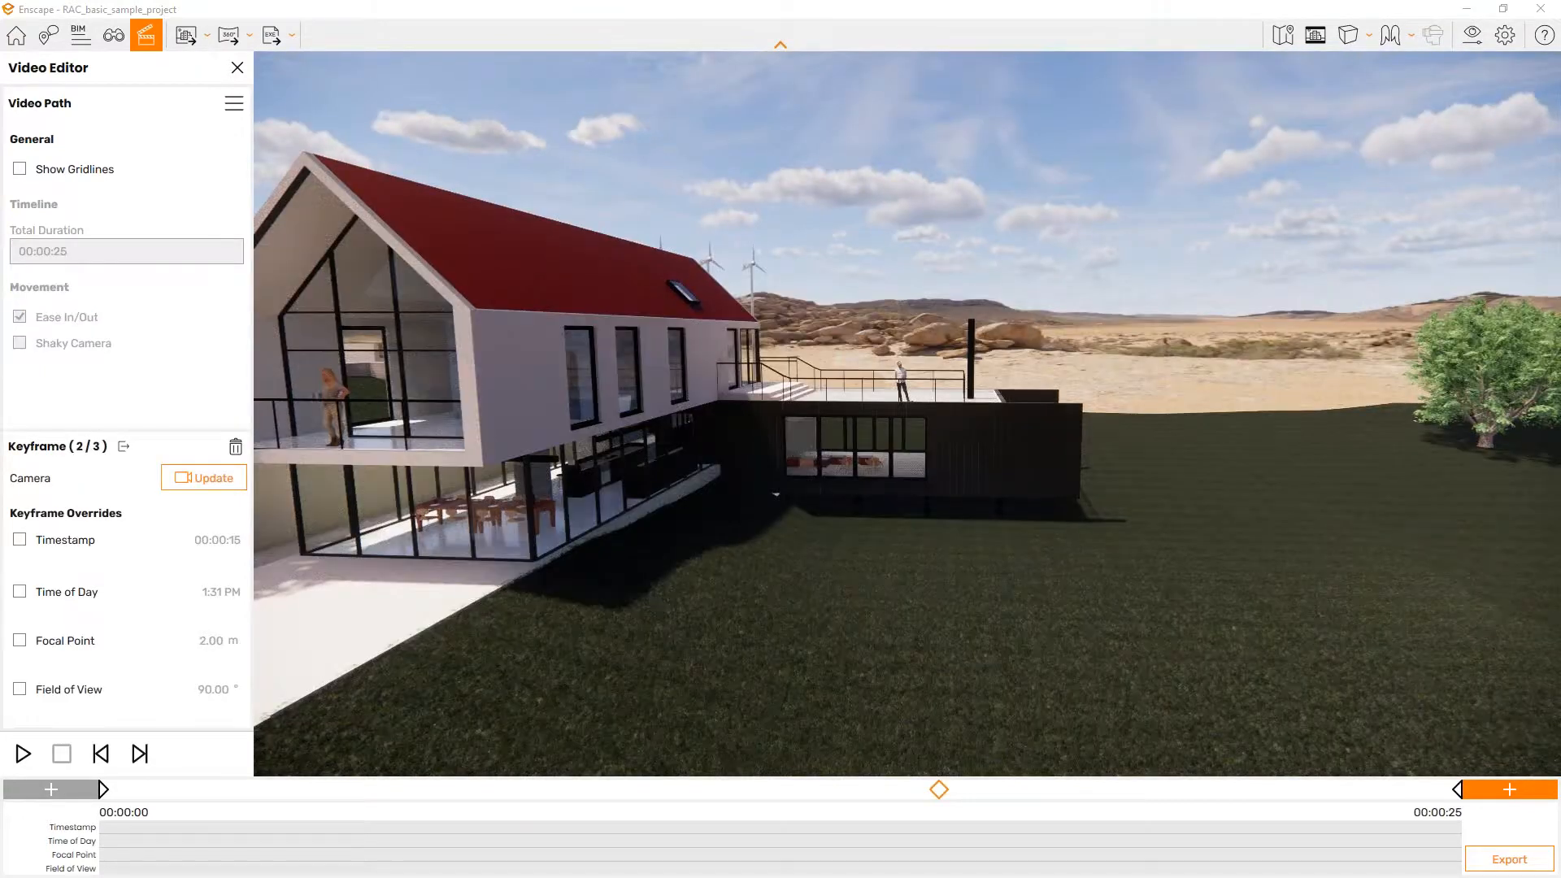
drag(1181, 412, 894, 416)
key(s)
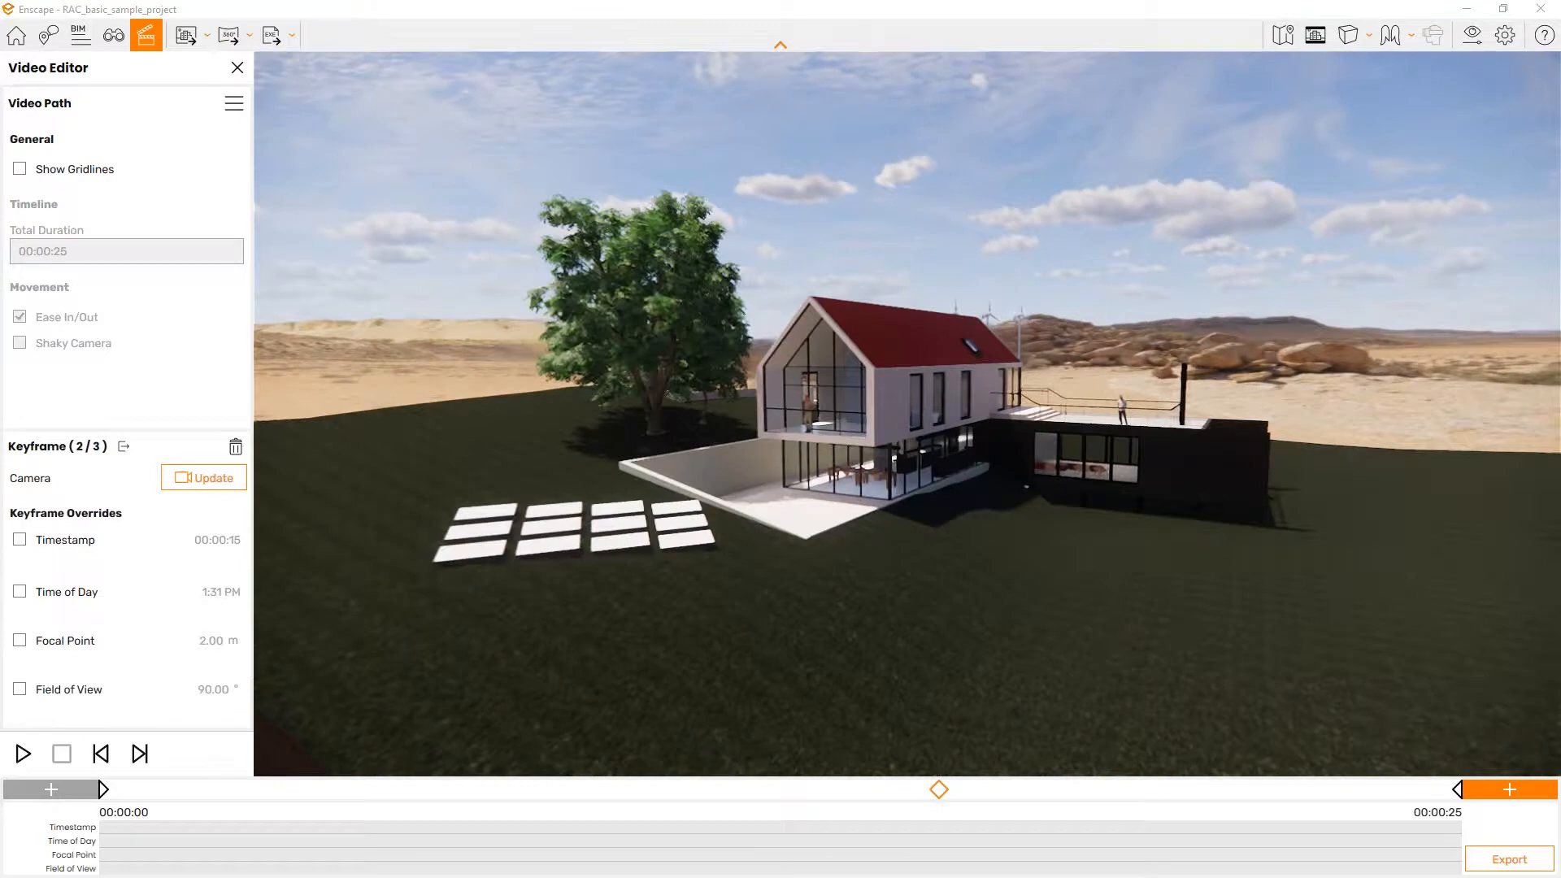
key(e)
drag(731, 365, 725, 446)
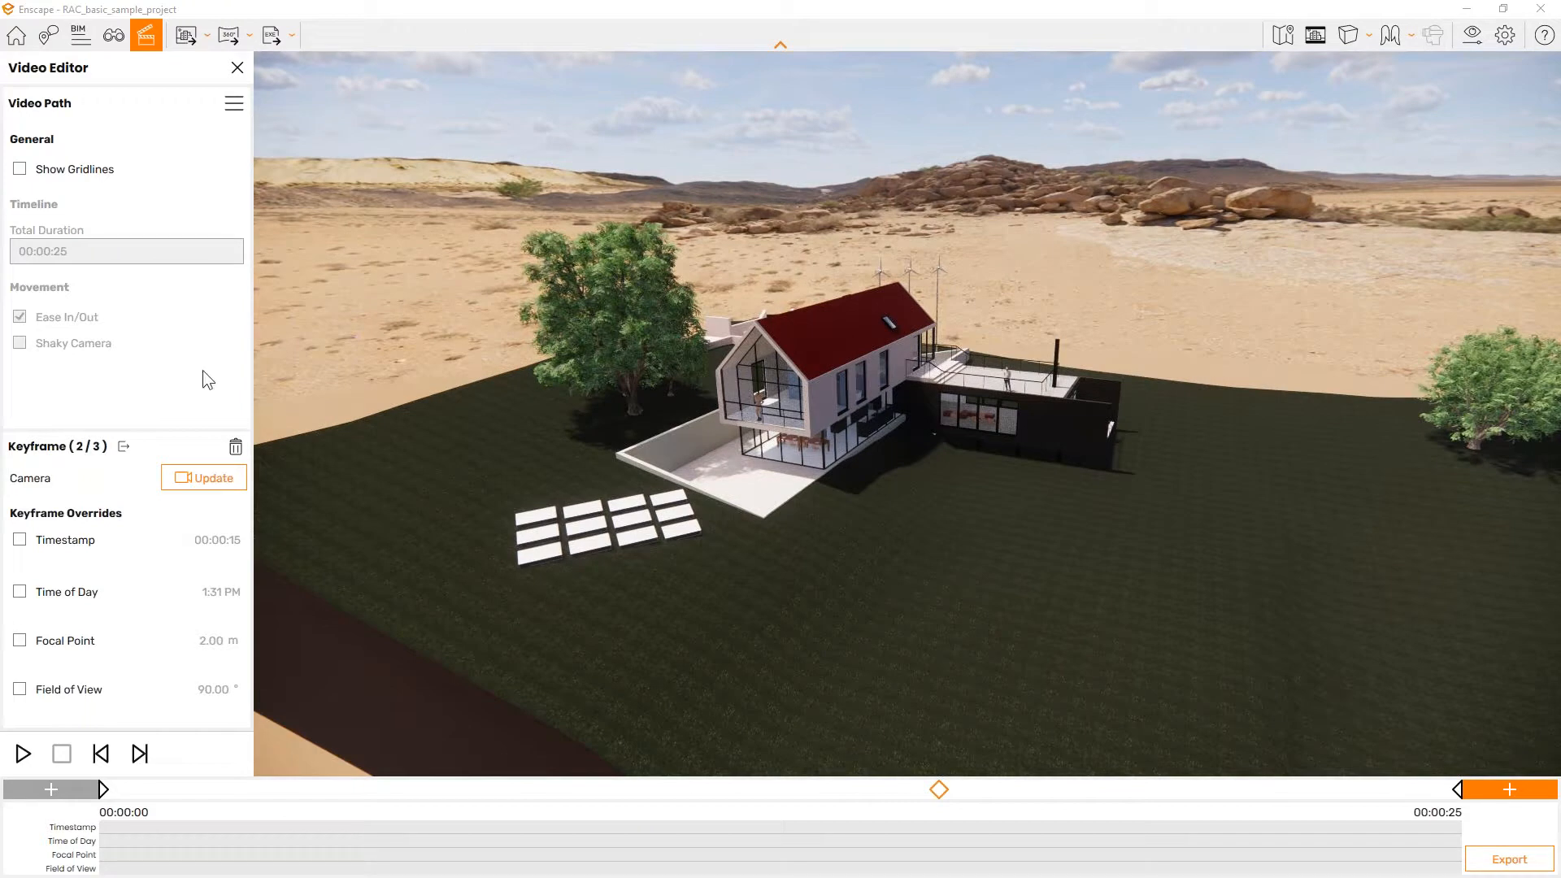
Step: Show the framing gridlines, fine-tune the house's position in the frame and update the middle keyframe's camera
click(21, 170)
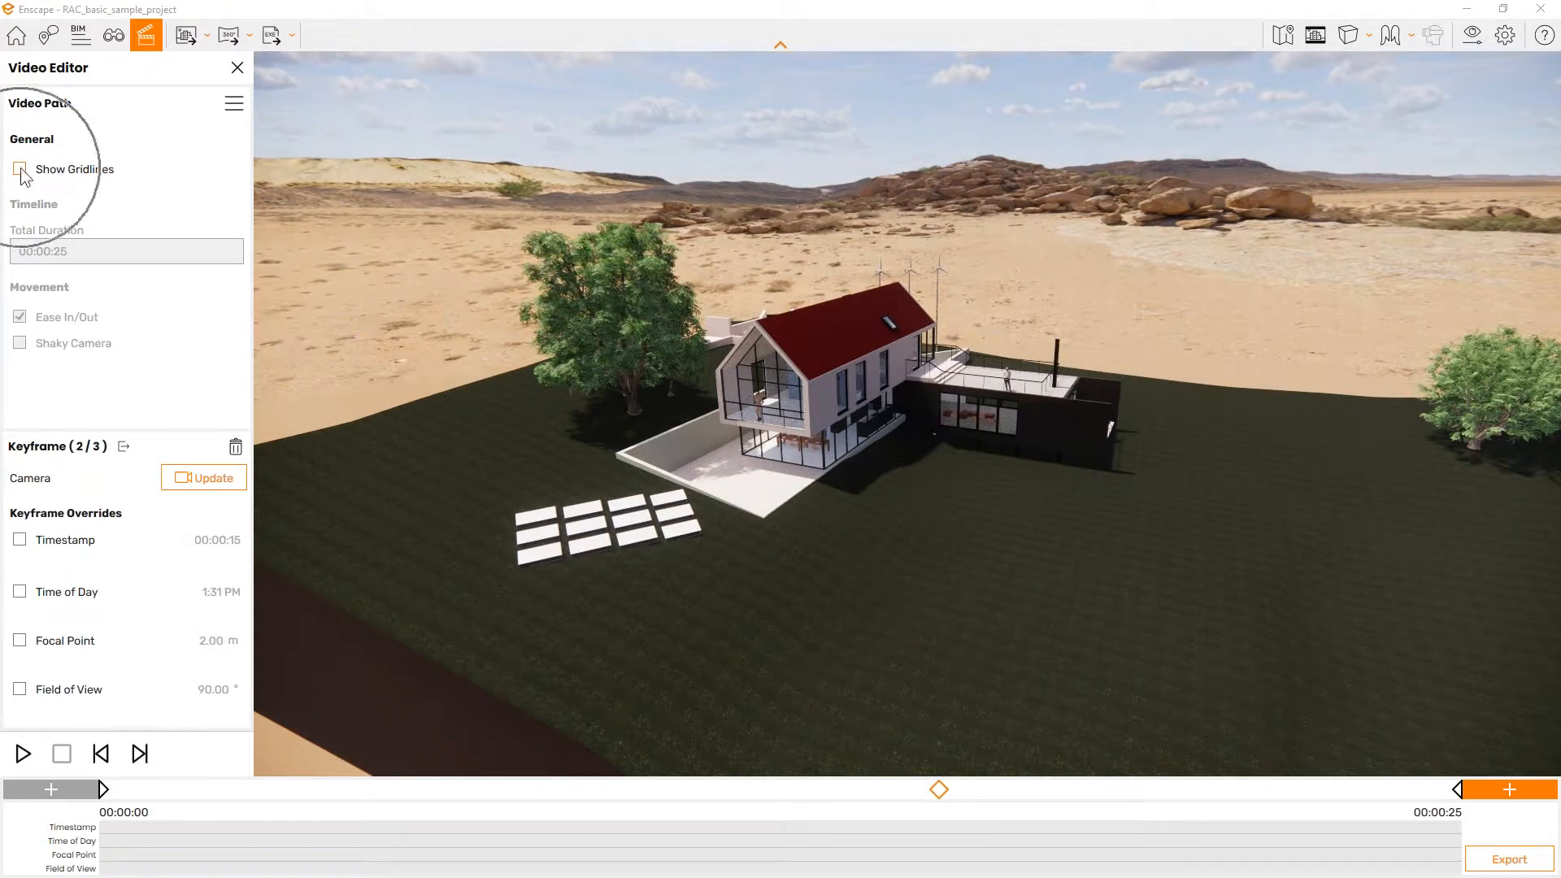
click(21, 170)
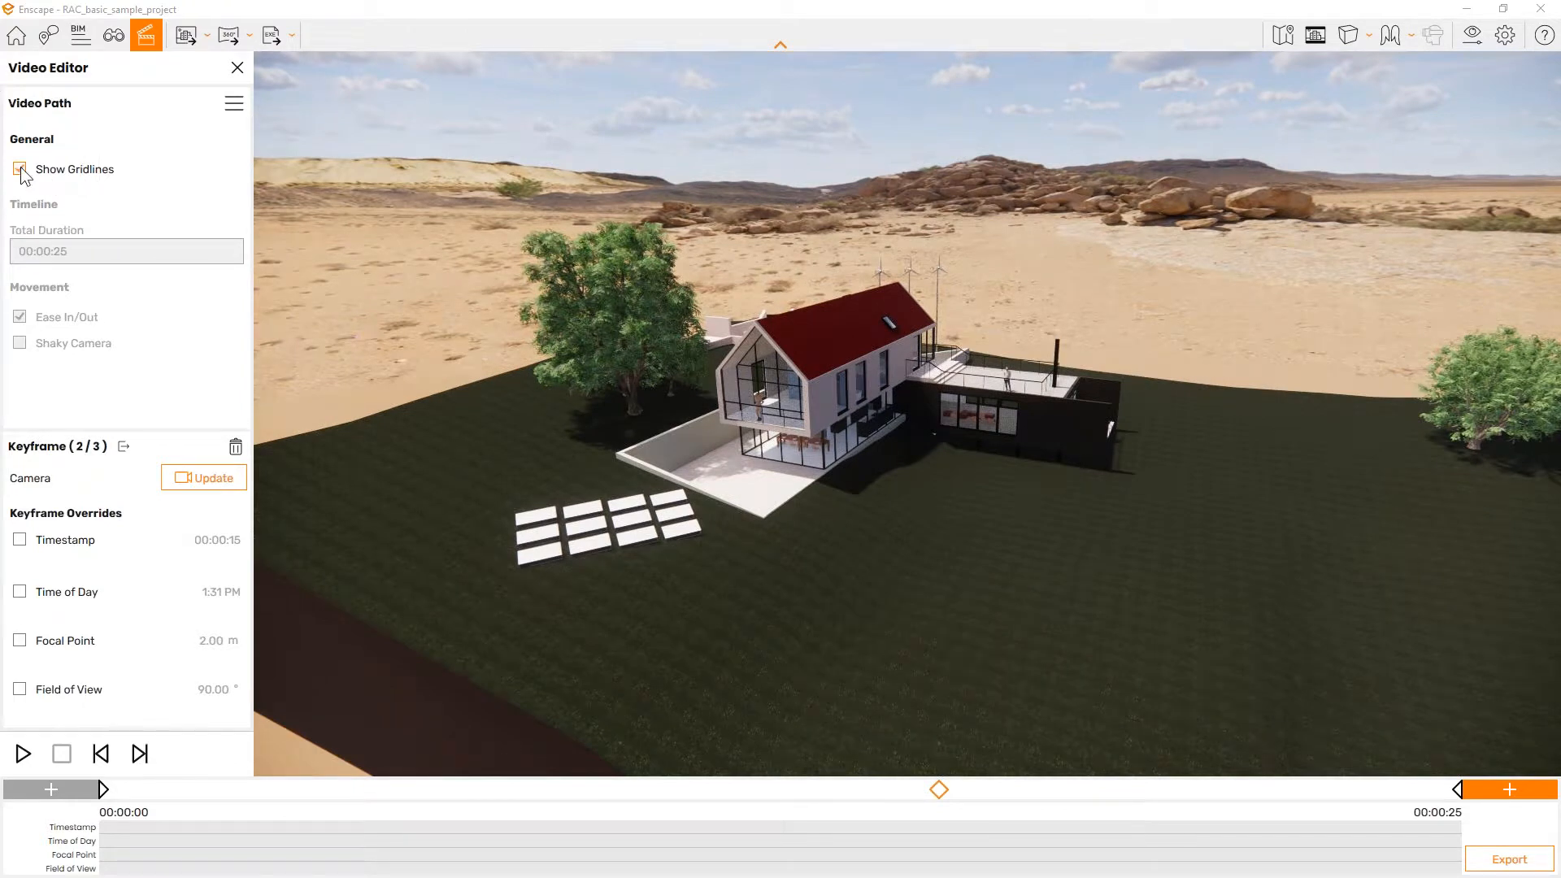
drag(894, 455, 874, 397)
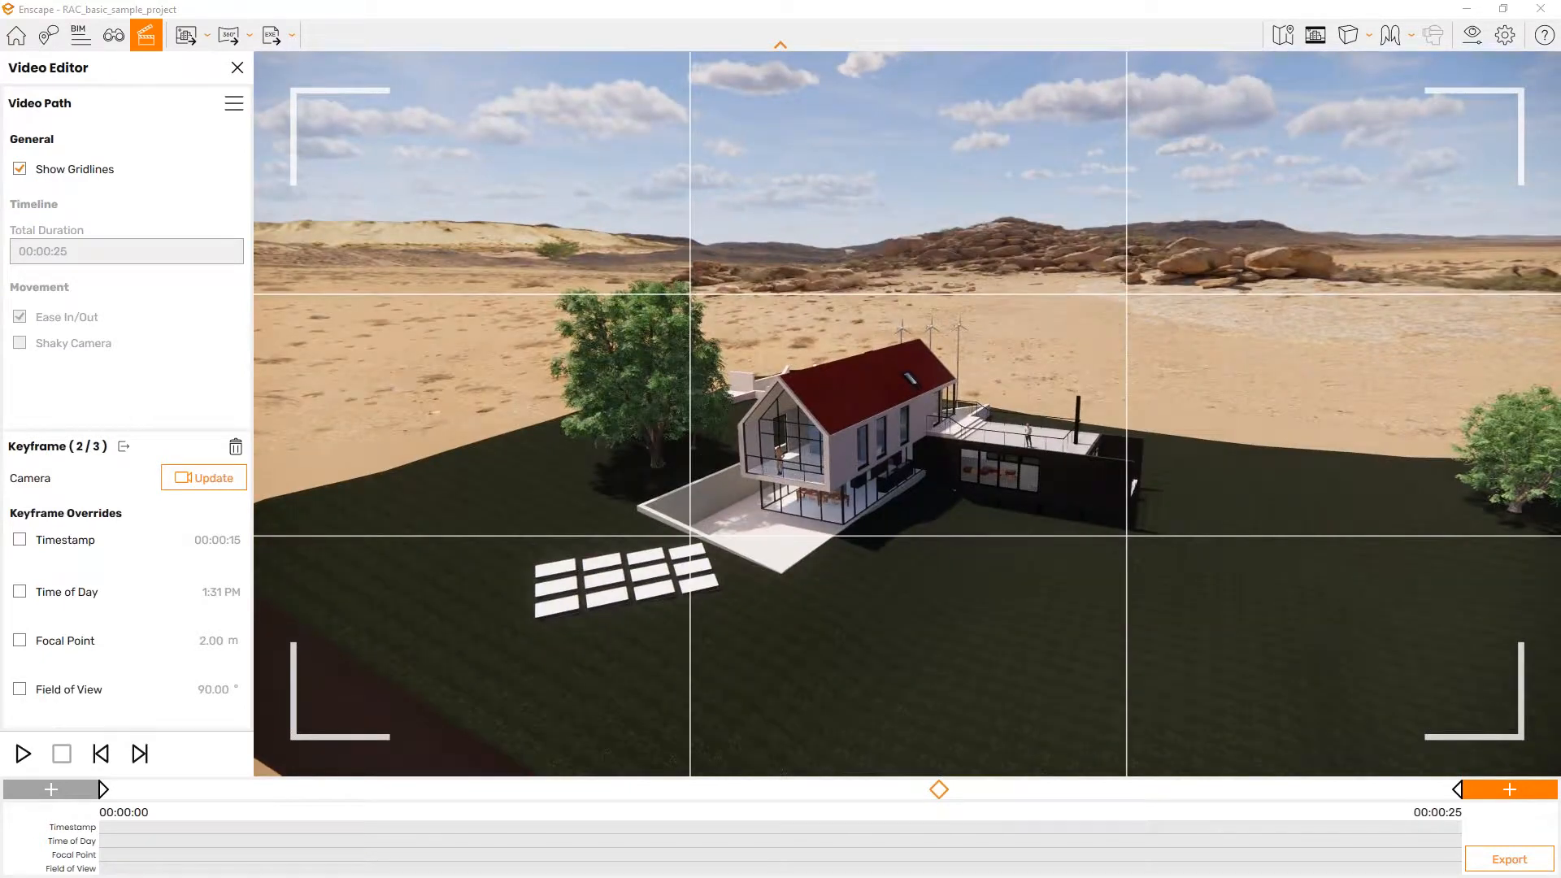
drag(875, 397, 827, 379)
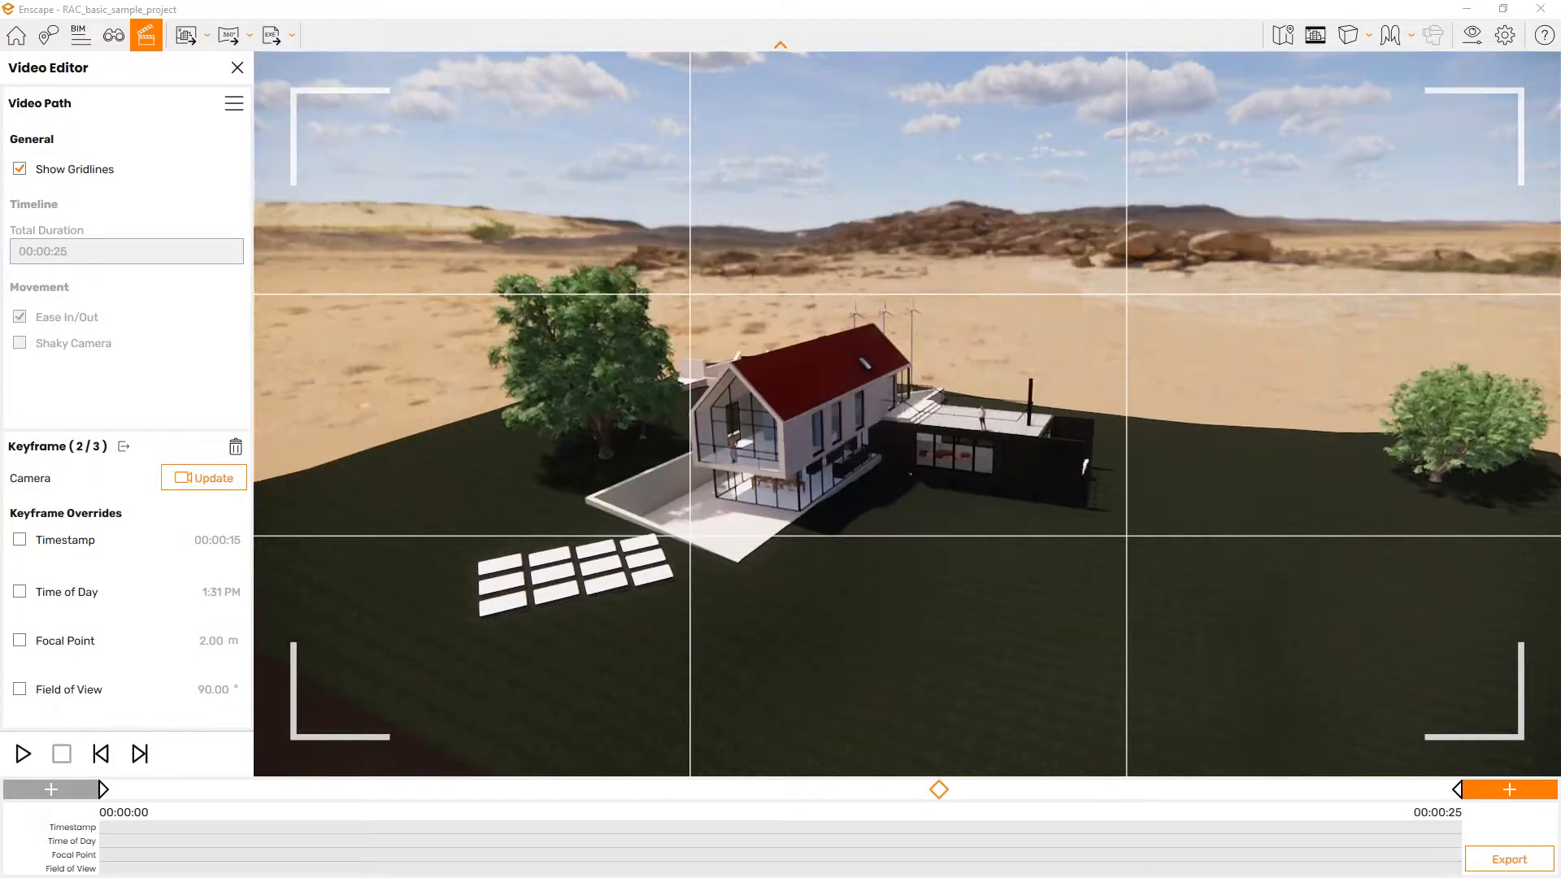
click(202, 478)
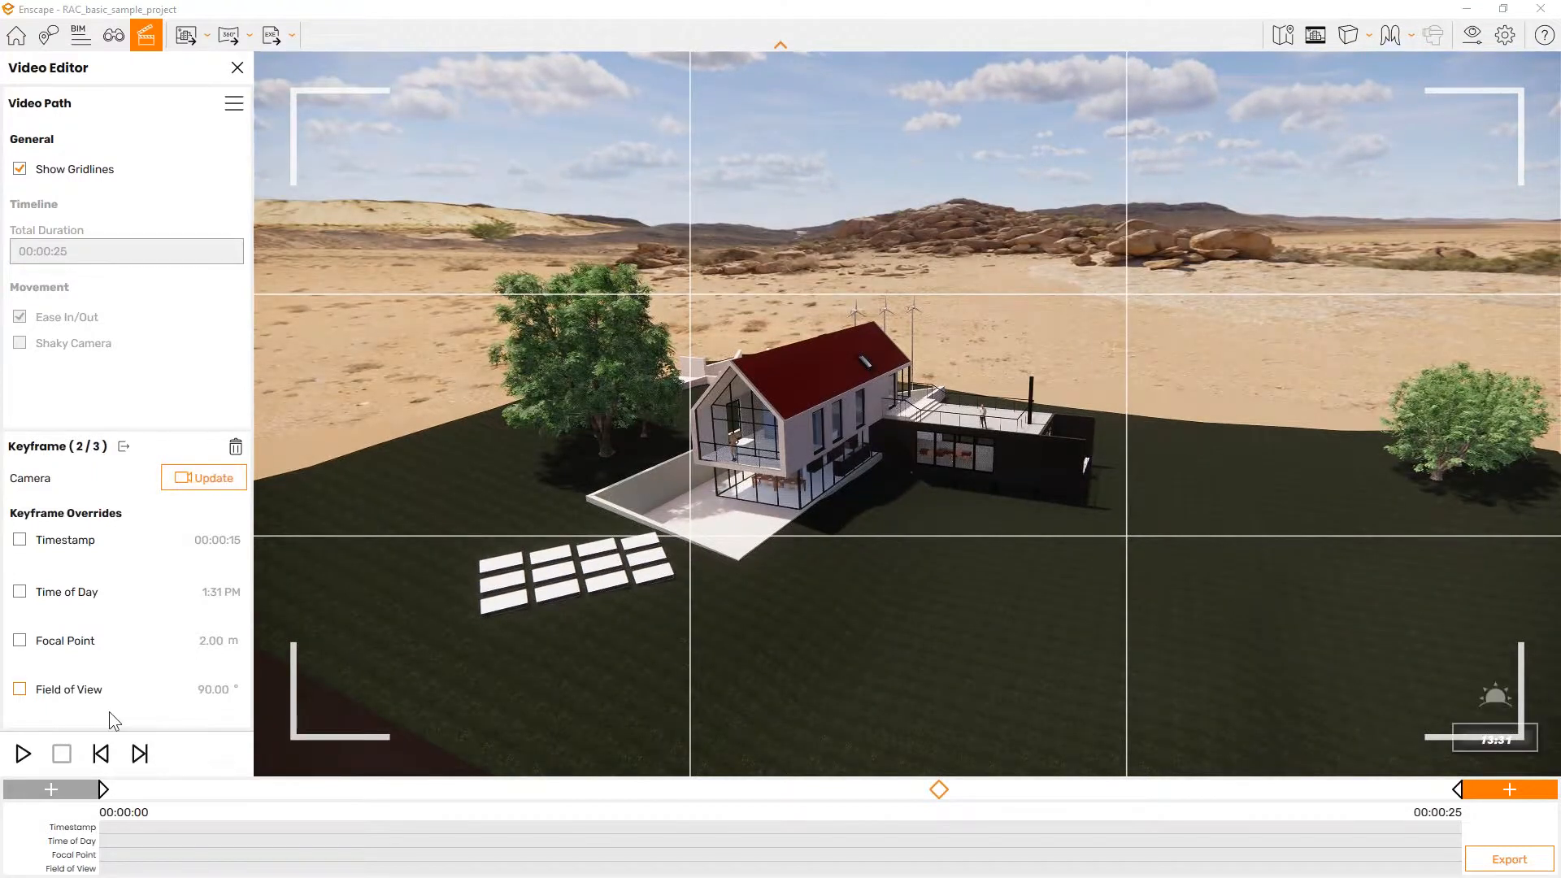
Step: Preview the video path's motion after the middle keyframe change, playing it again with the first keyframe selected
click(23, 753)
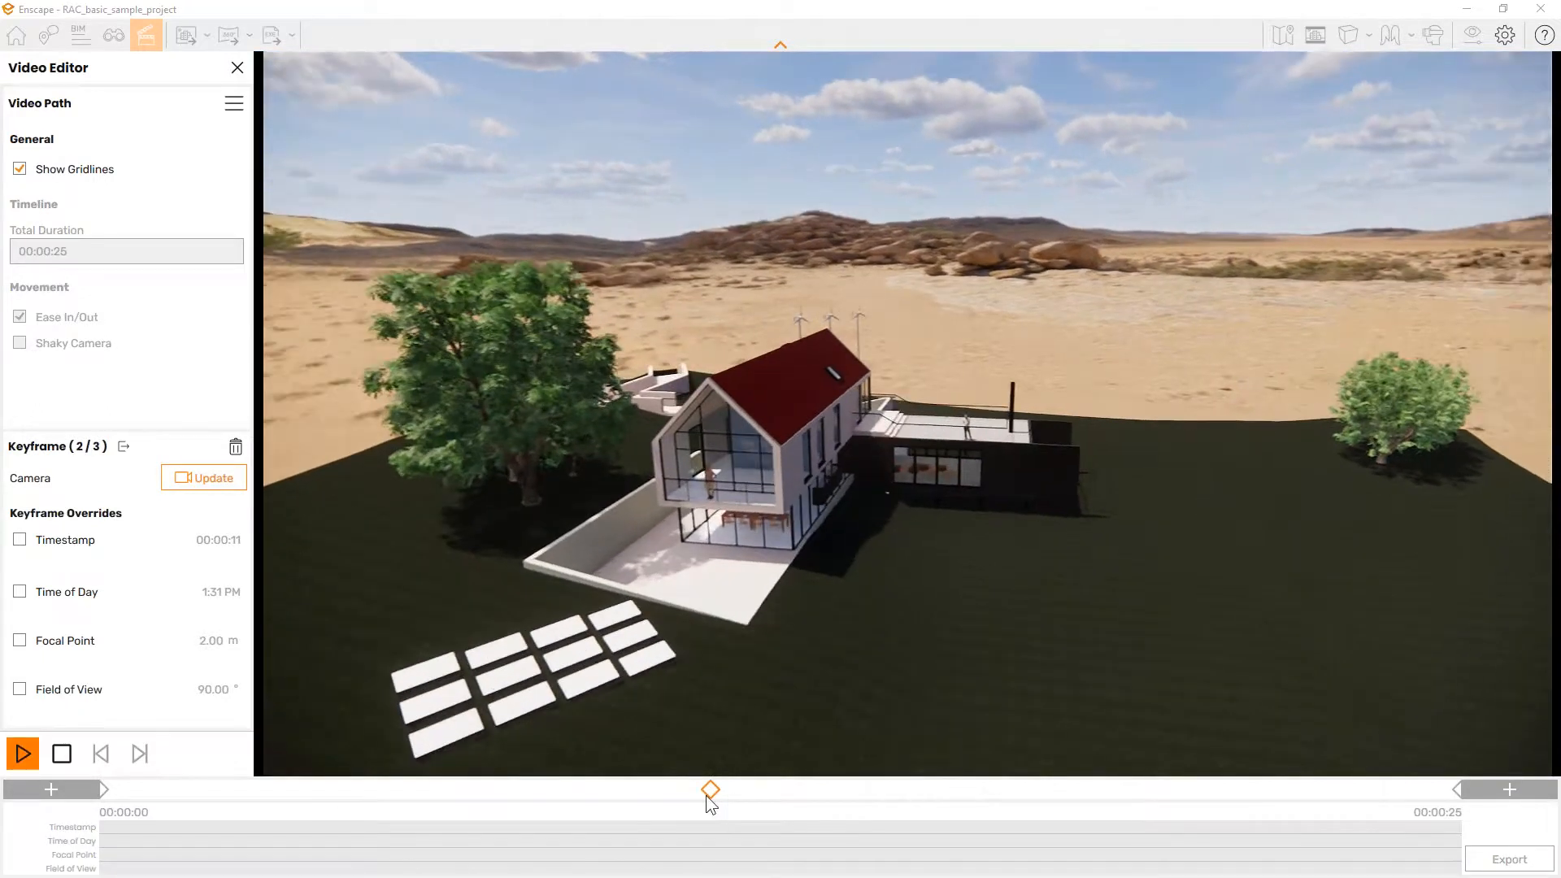
click(68, 754)
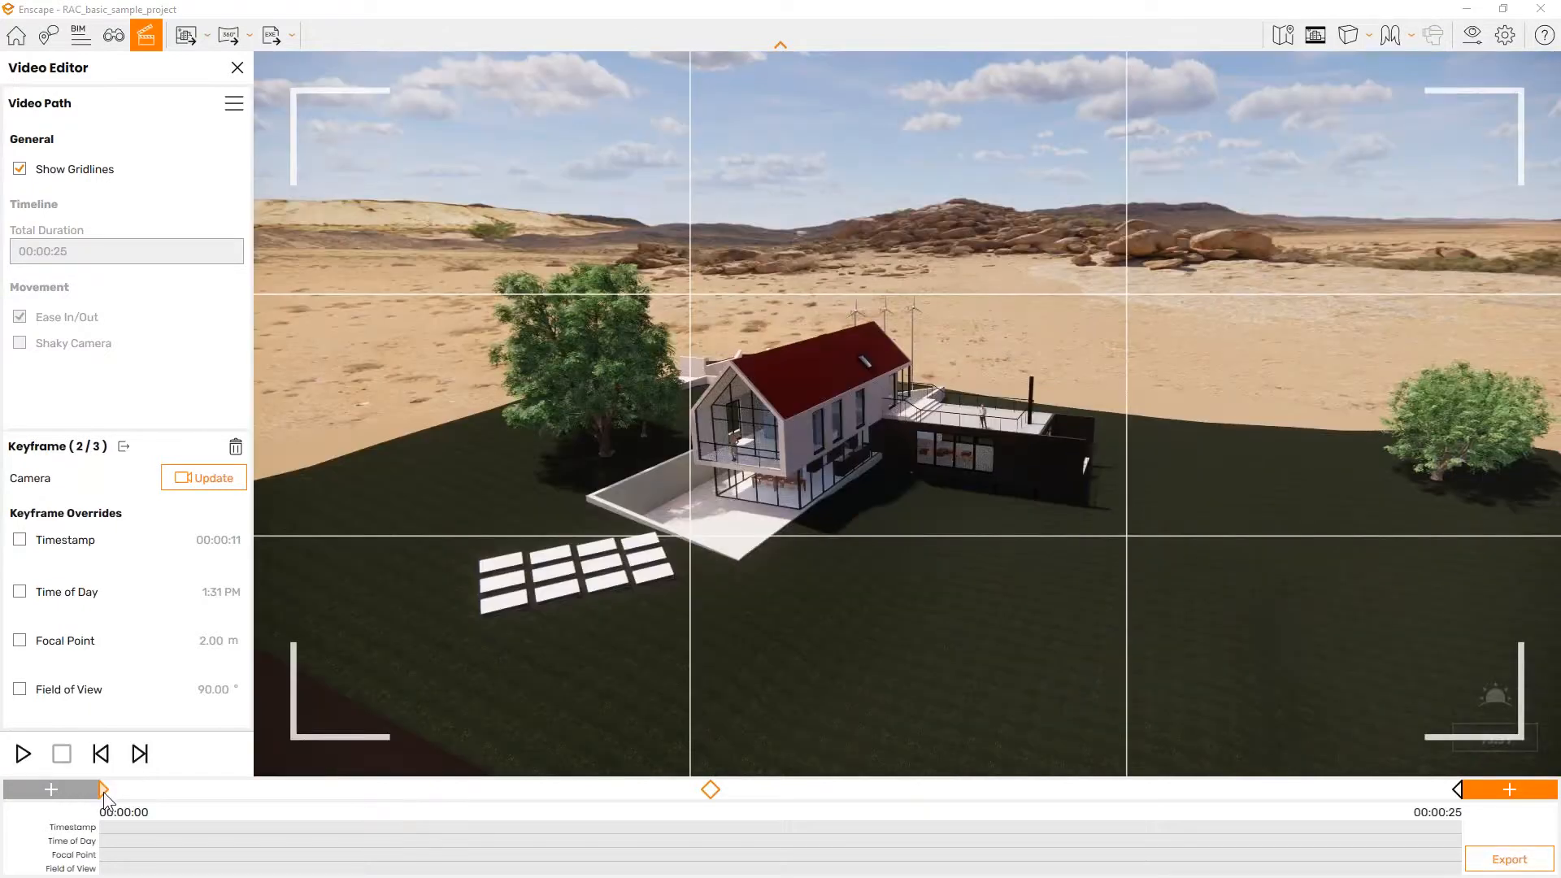
click(104, 792)
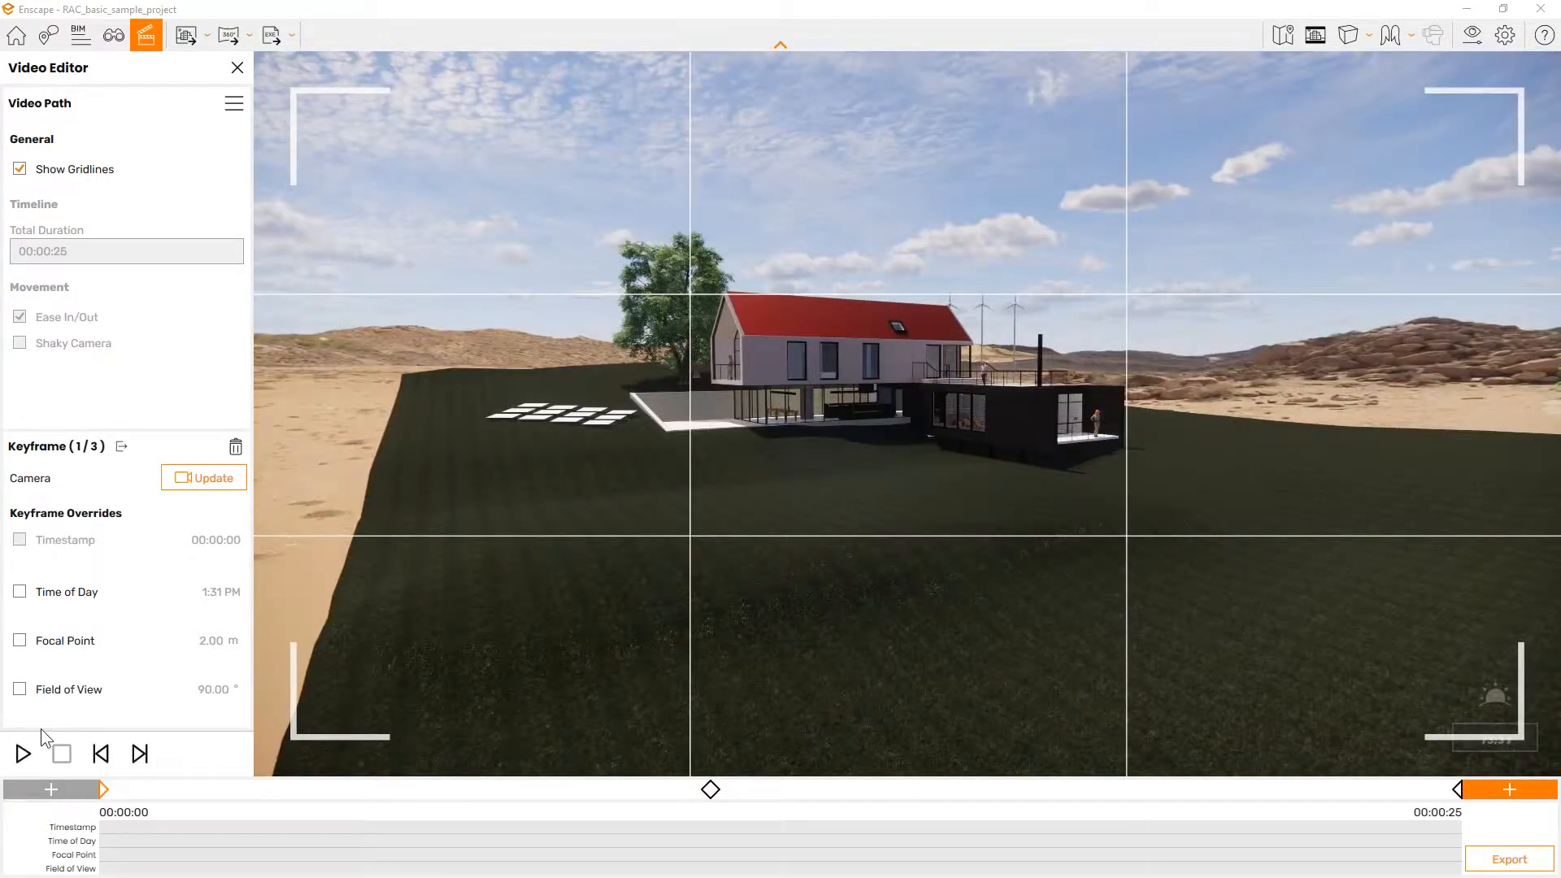
click(23, 754)
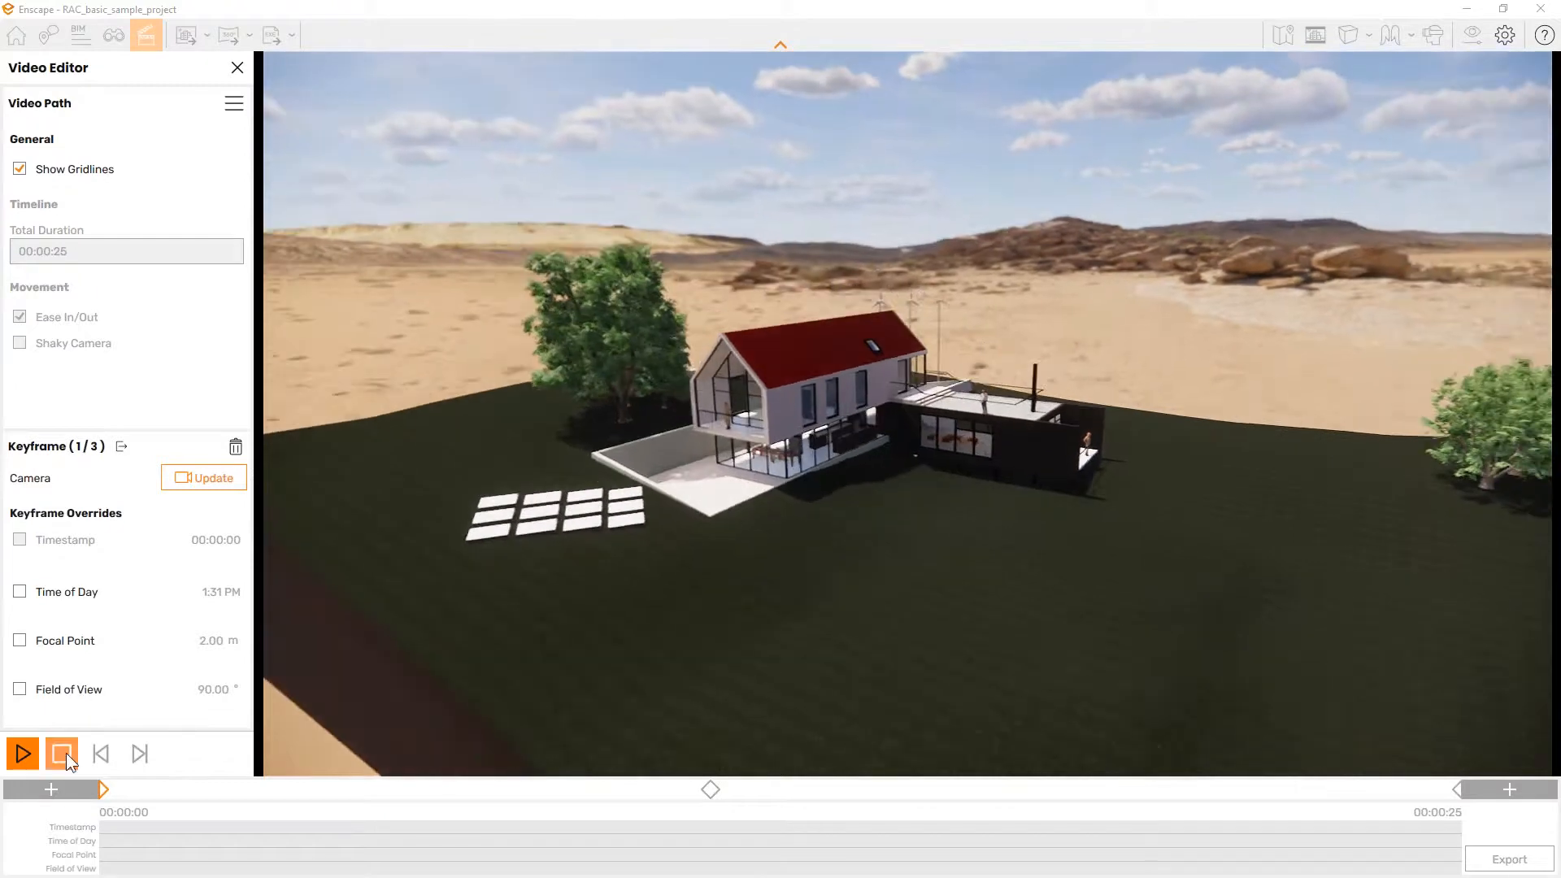
click(62, 753)
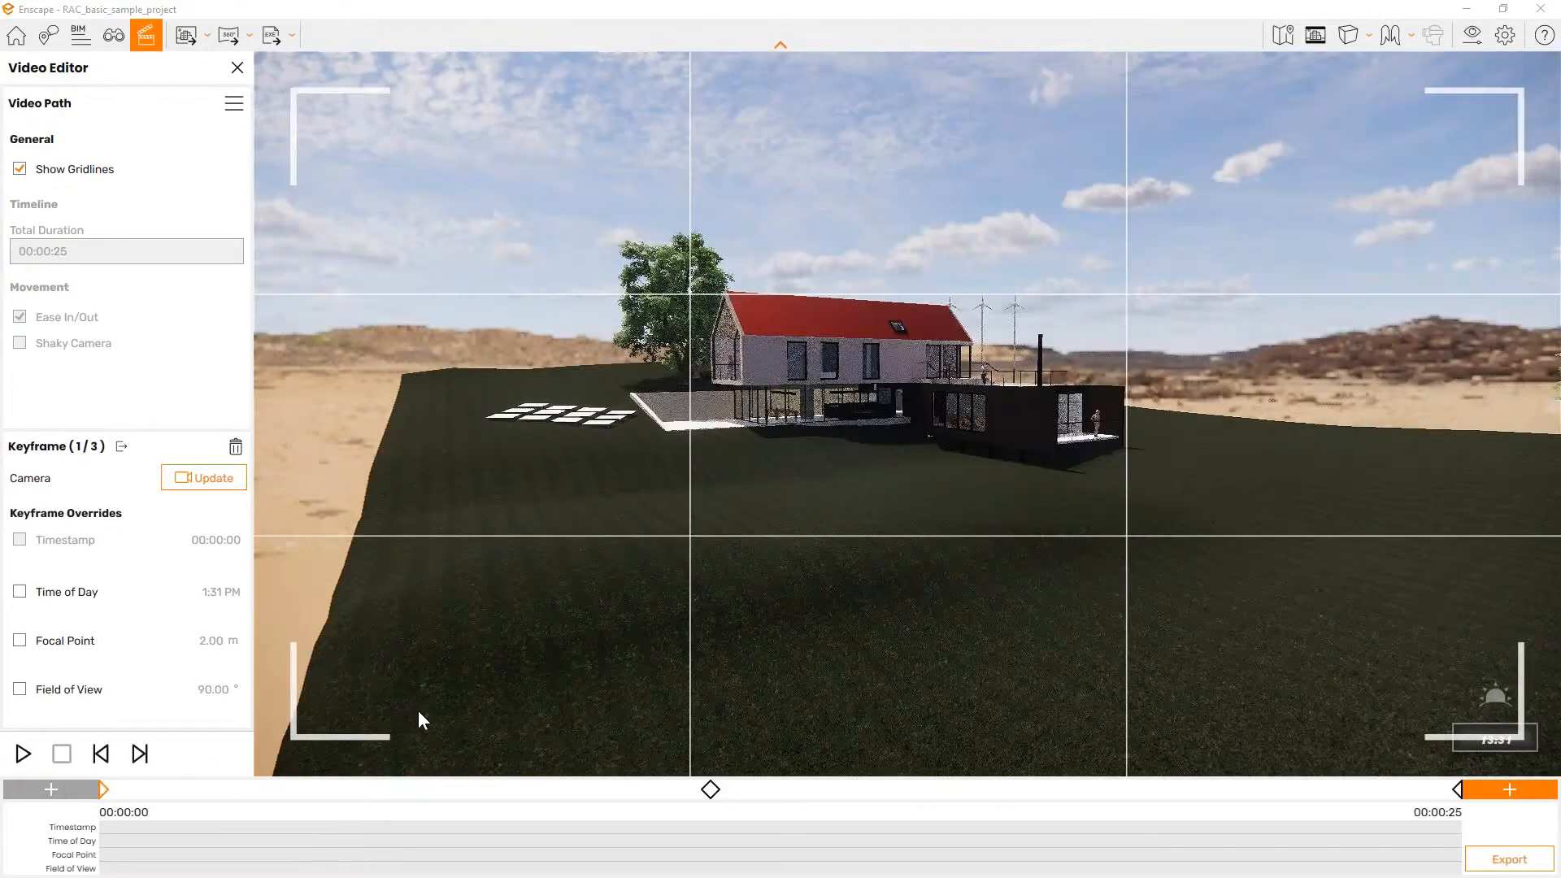
Step: Hide the framing gridlines and override the first keyframe's time of day with 7:31 AM
click(20, 169)
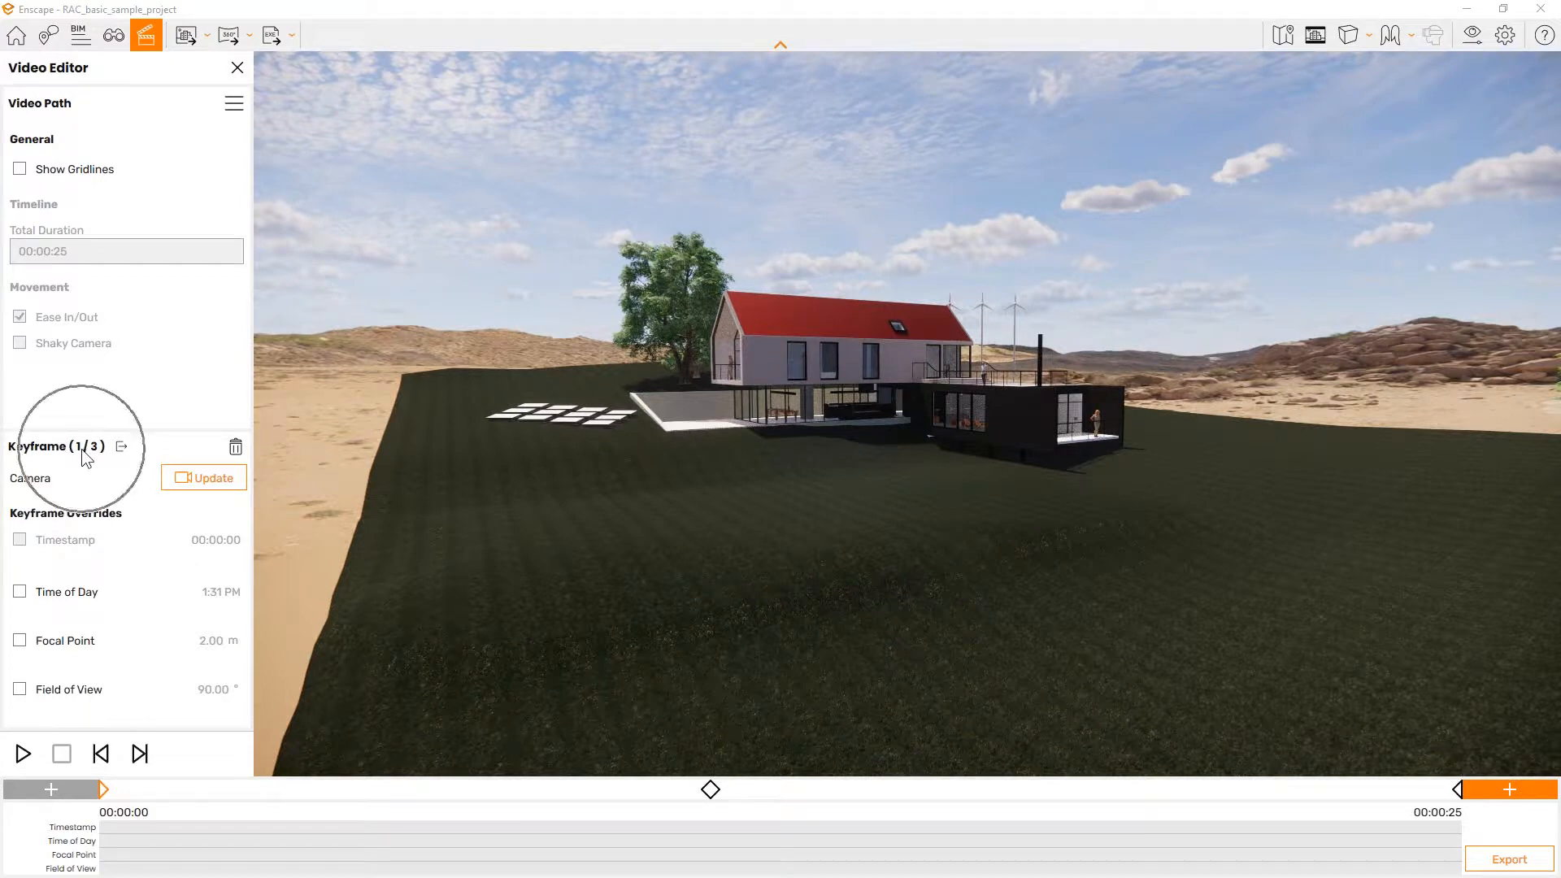
click(19, 591)
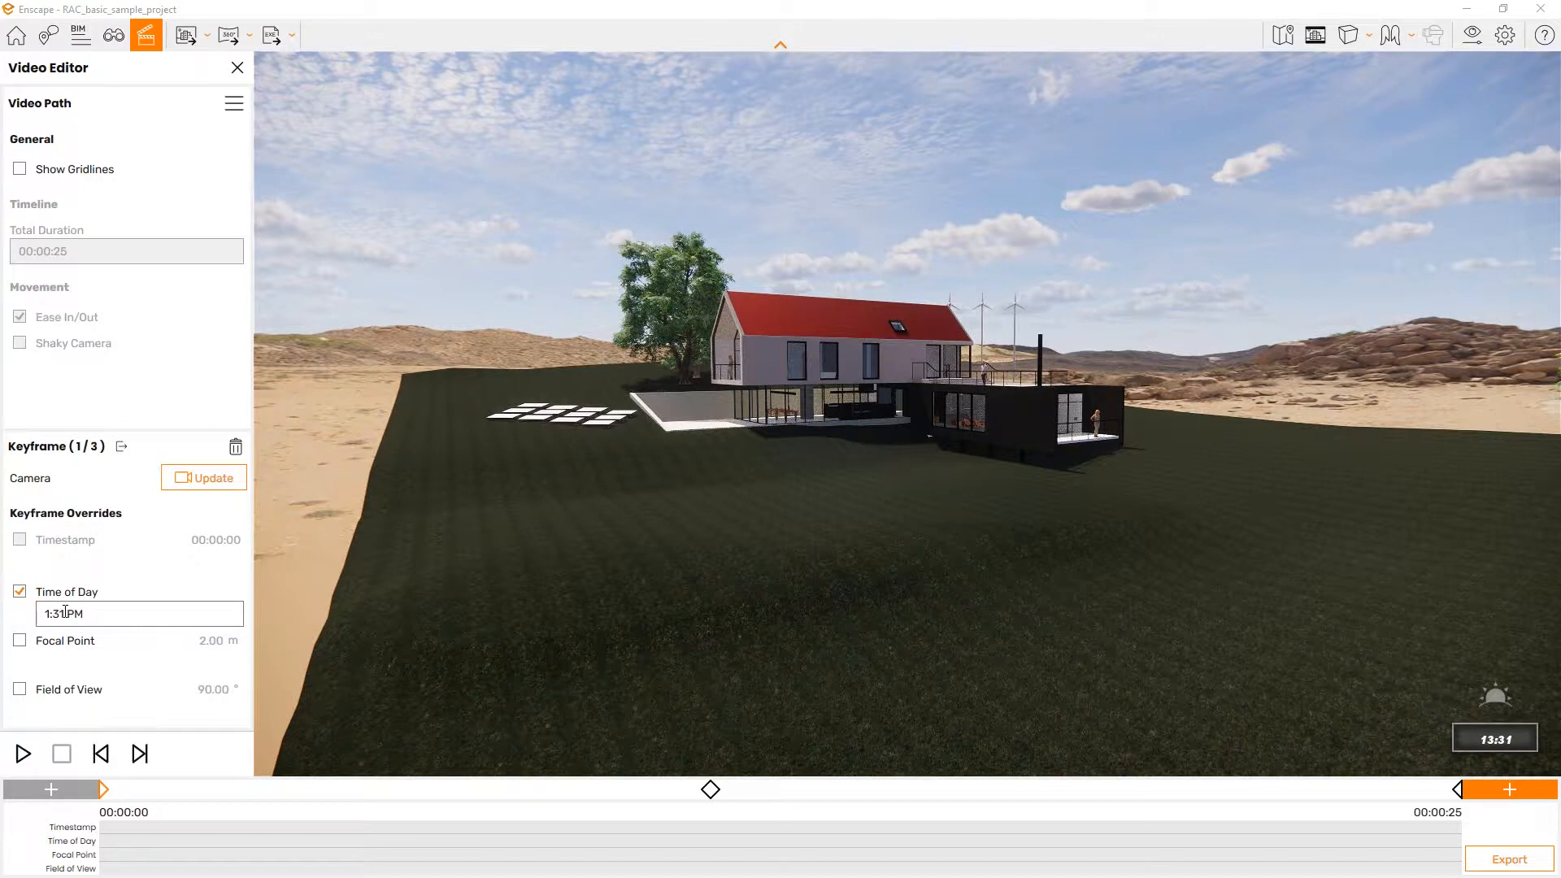
click(57, 613)
click(55, 701)
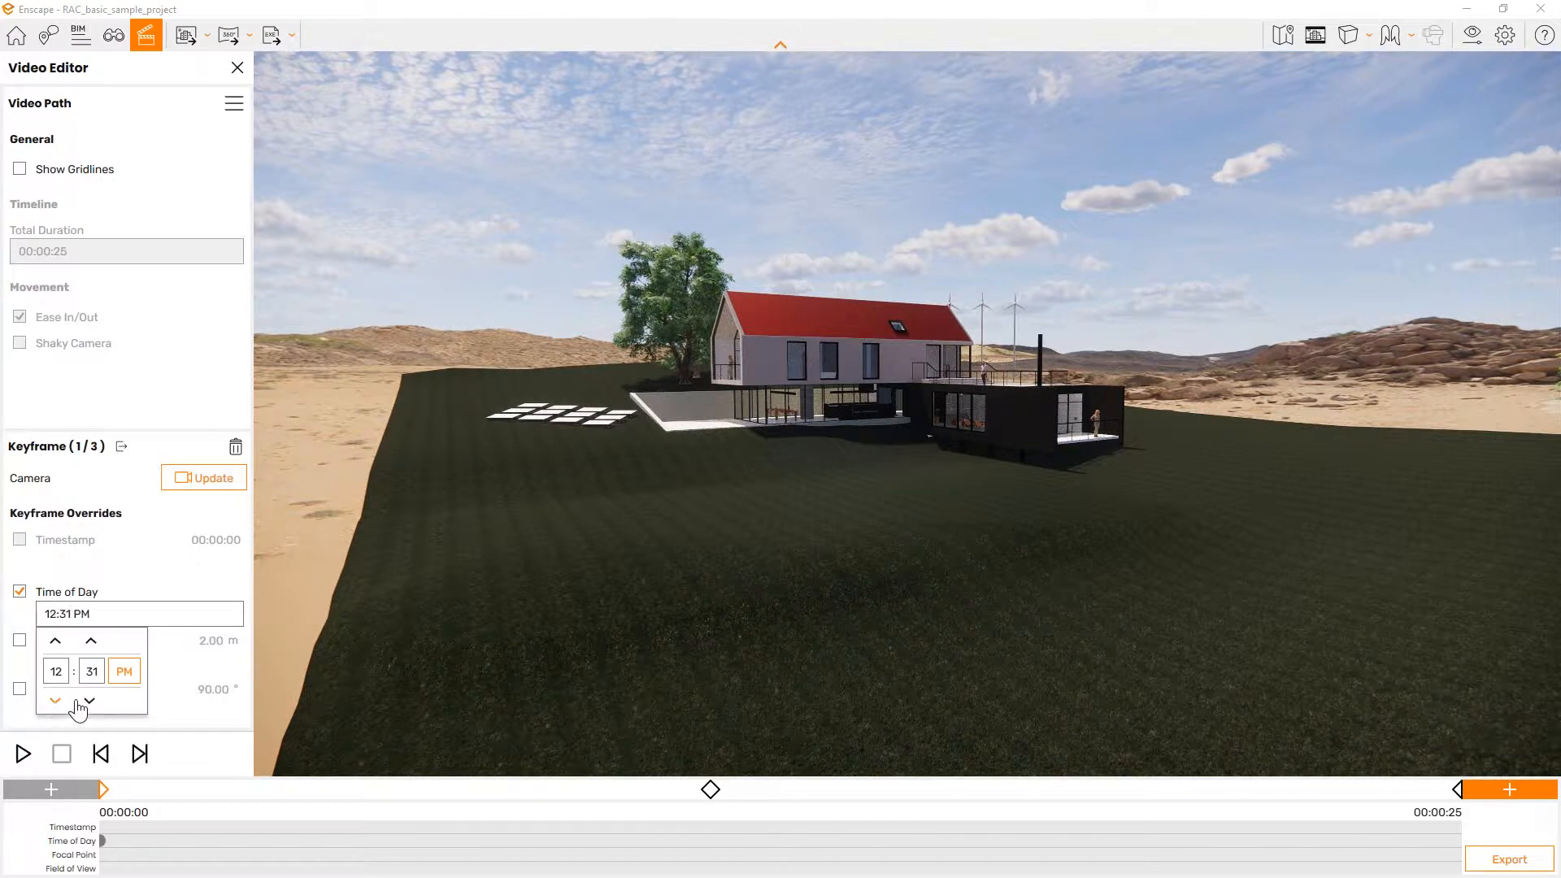
click(123, 672)
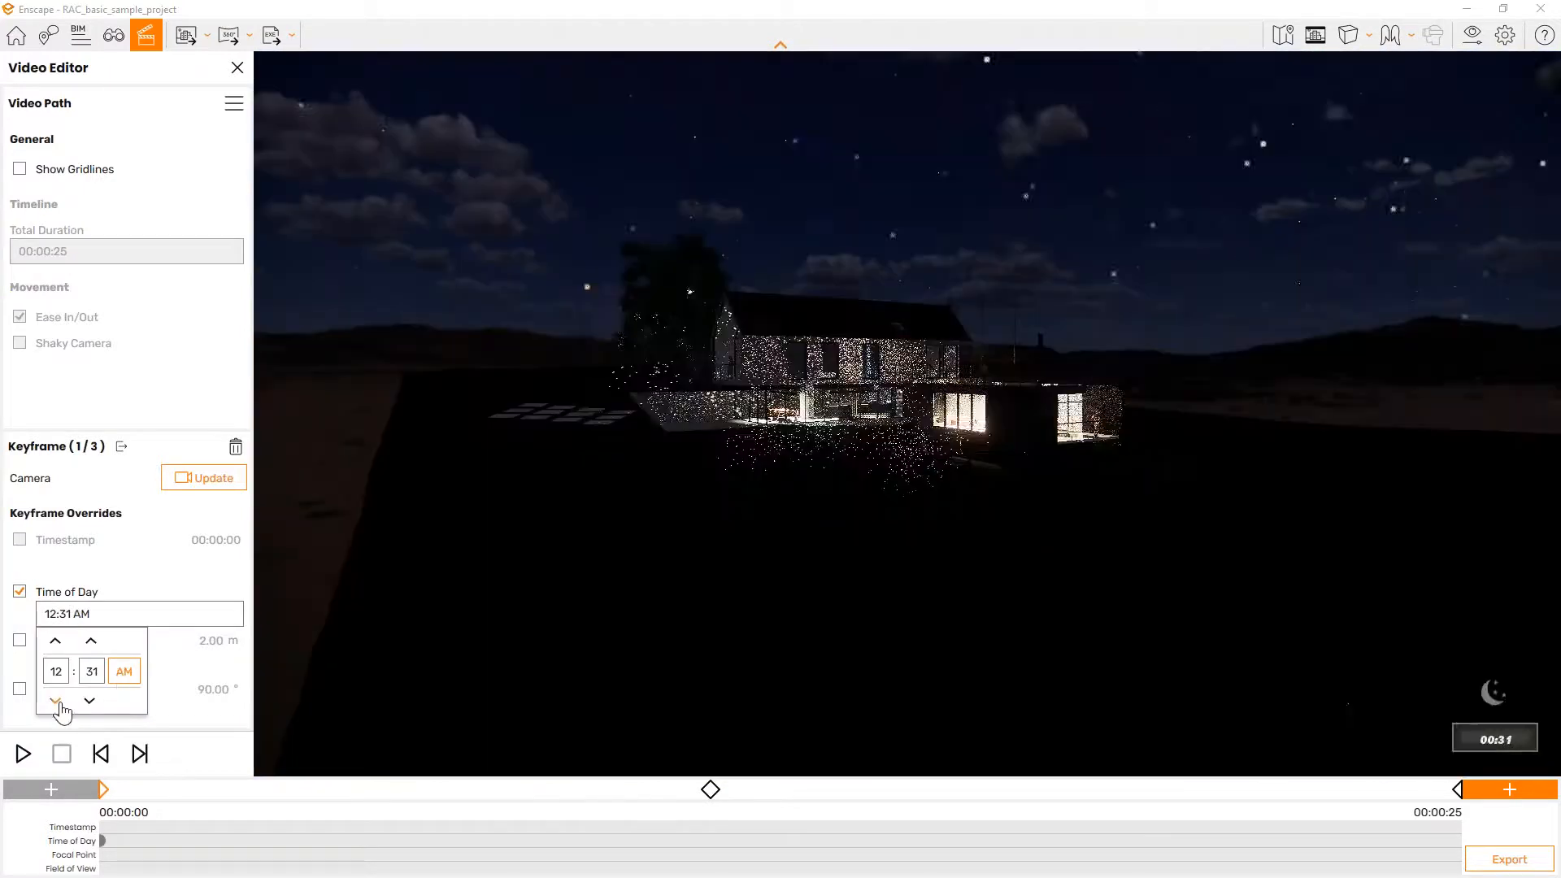
click(55, 641)
click(55, 641)
click(55, 641)
click(55, 642)
click(56, 641)
click(55, 641)
click(55, 641)
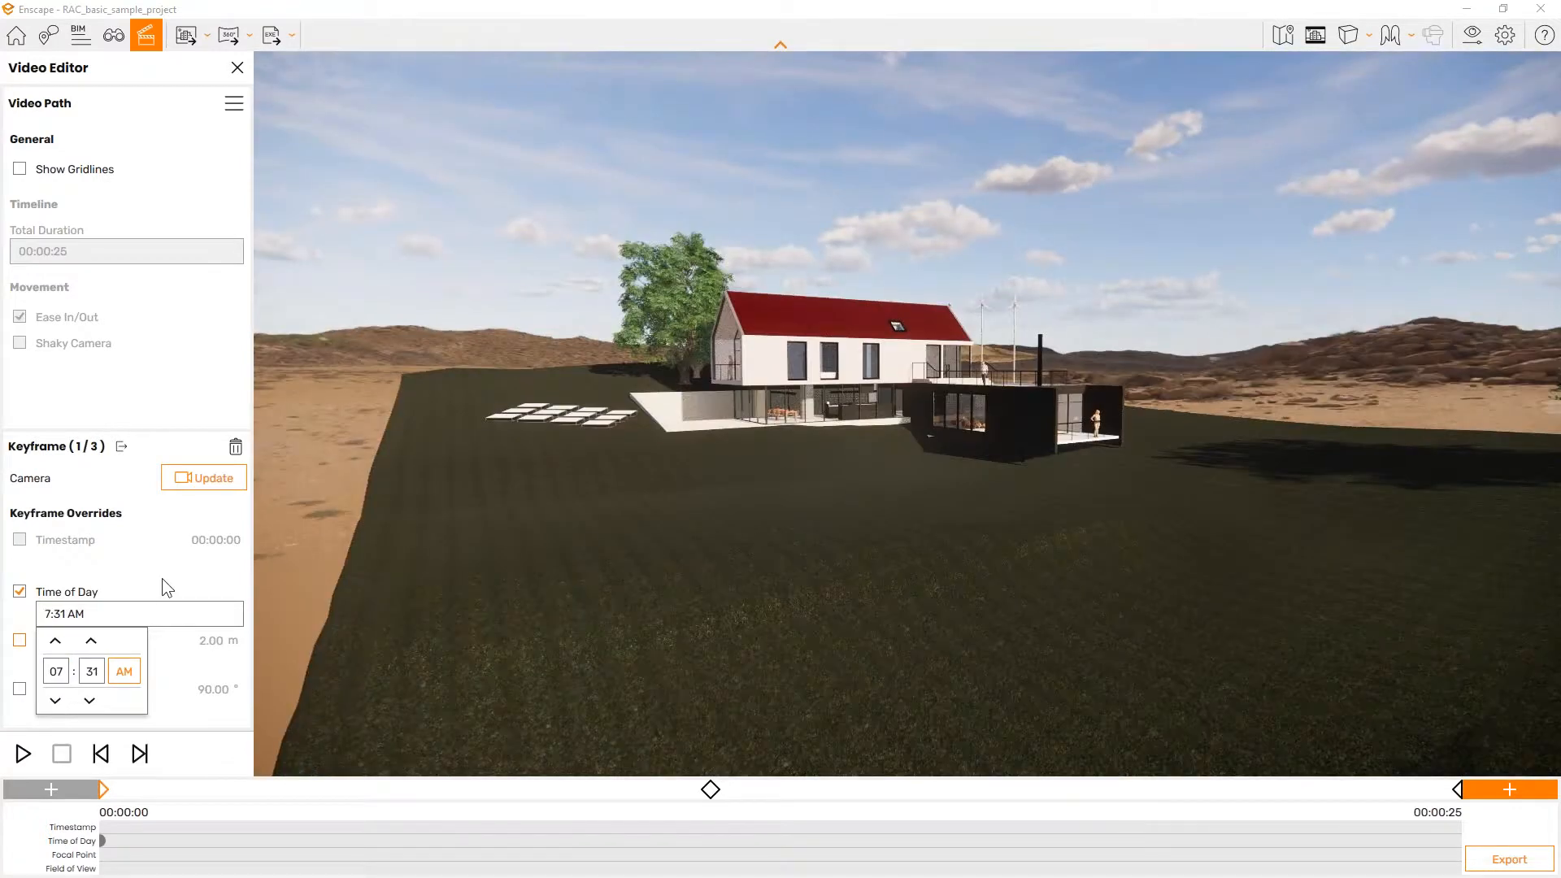
click(192, 485)
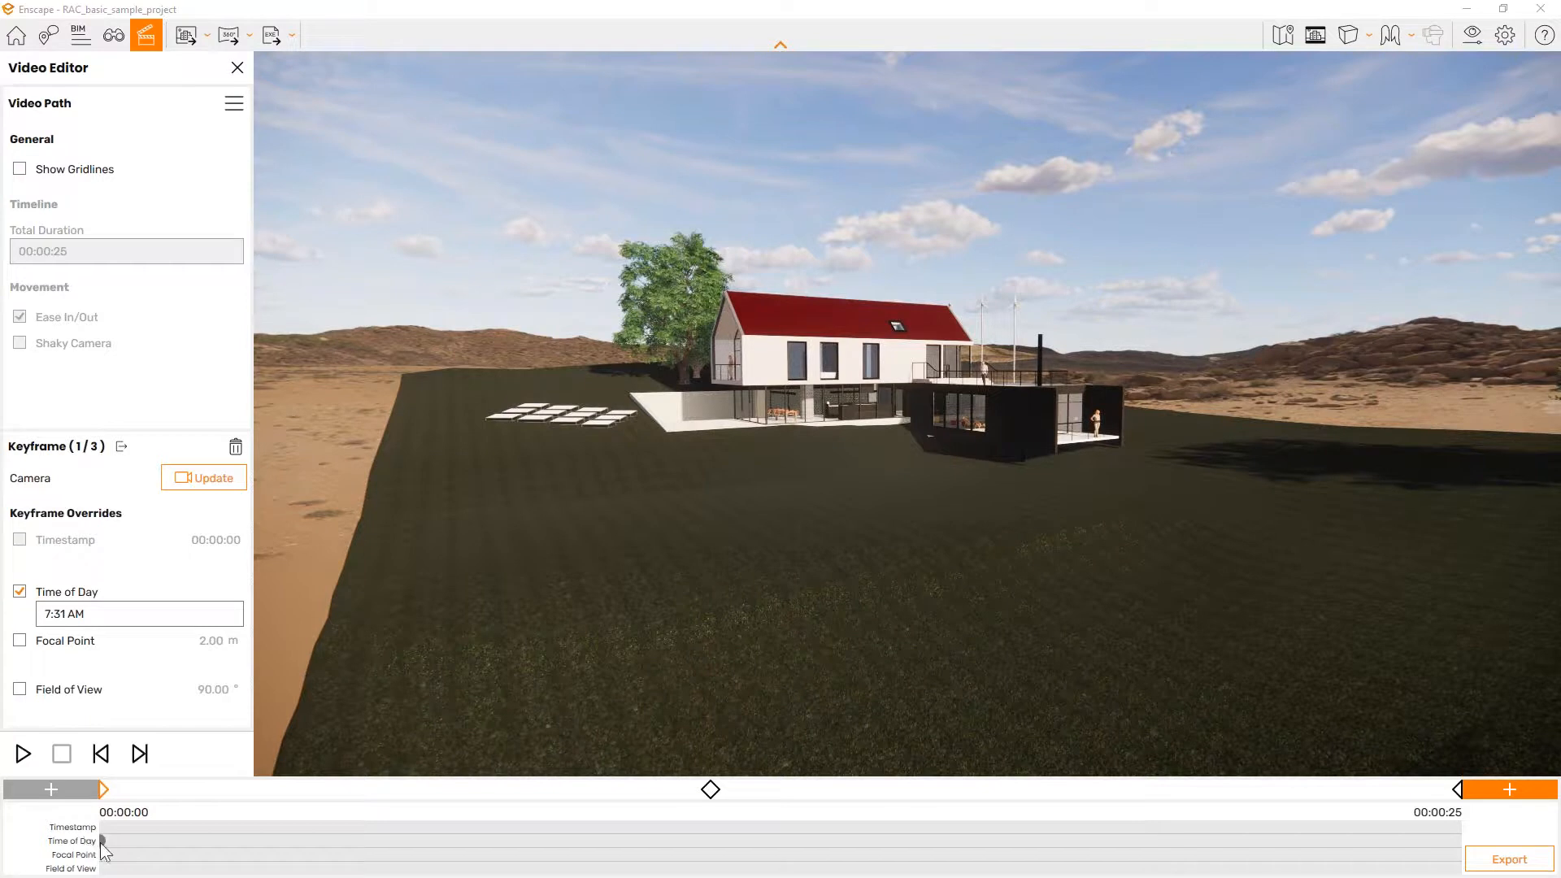
Step: Override the middle keyframe's time of day with 1:31 PM and update the keyframe
click(707, 790)
click(19, 591)
click(91, 617)
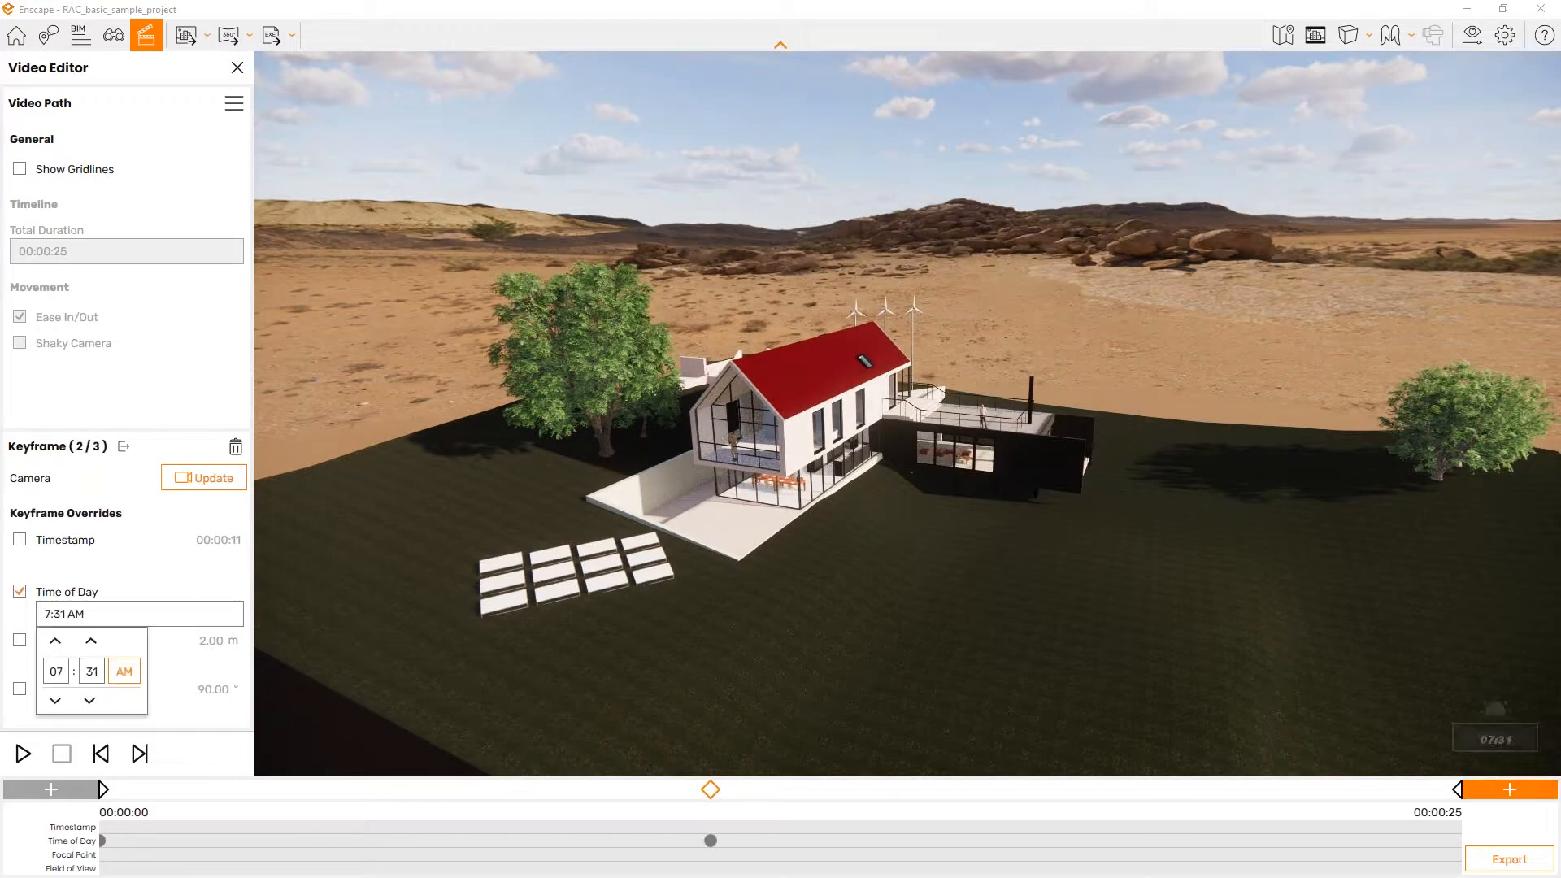
click(56, 641)
click(55, 641)
click(56, 641)
click(55, 641)
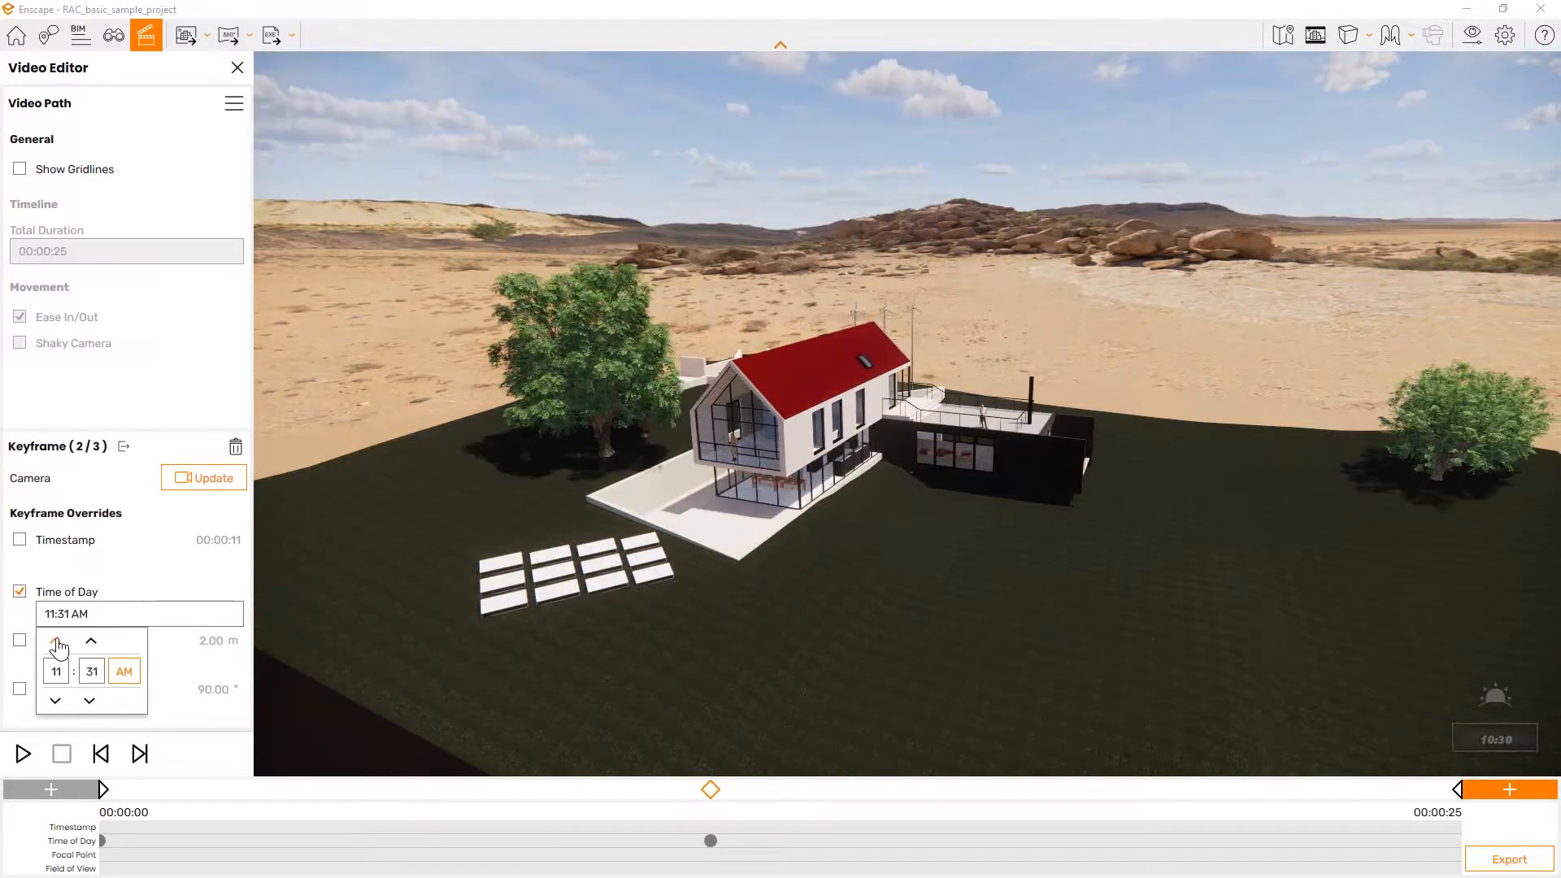
click(55, 641)
click(56, 642)
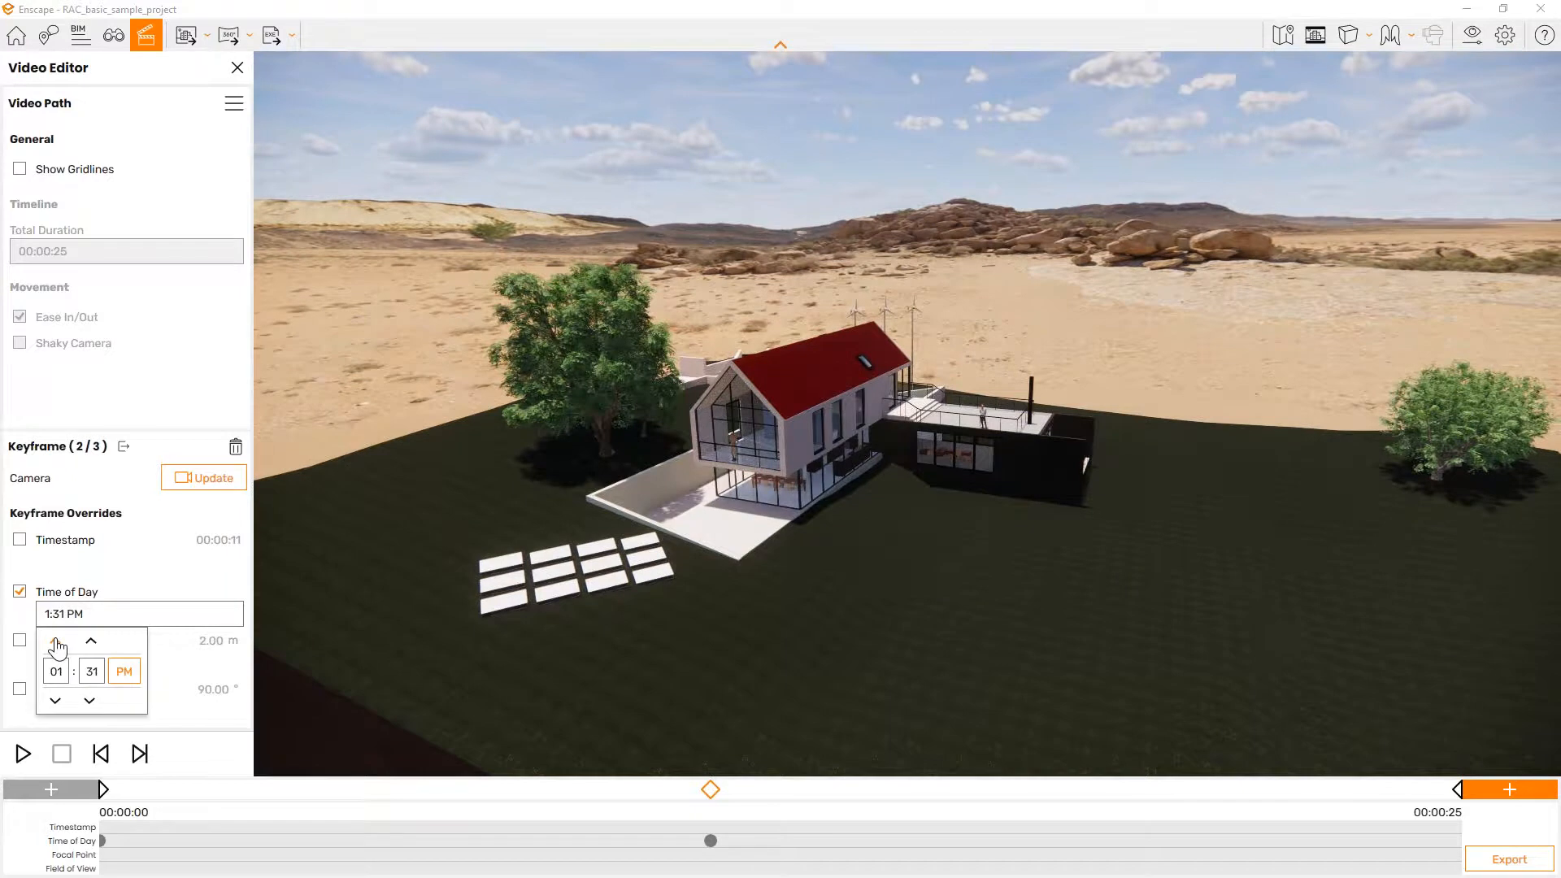
click(65, 592)
click(195, 478)
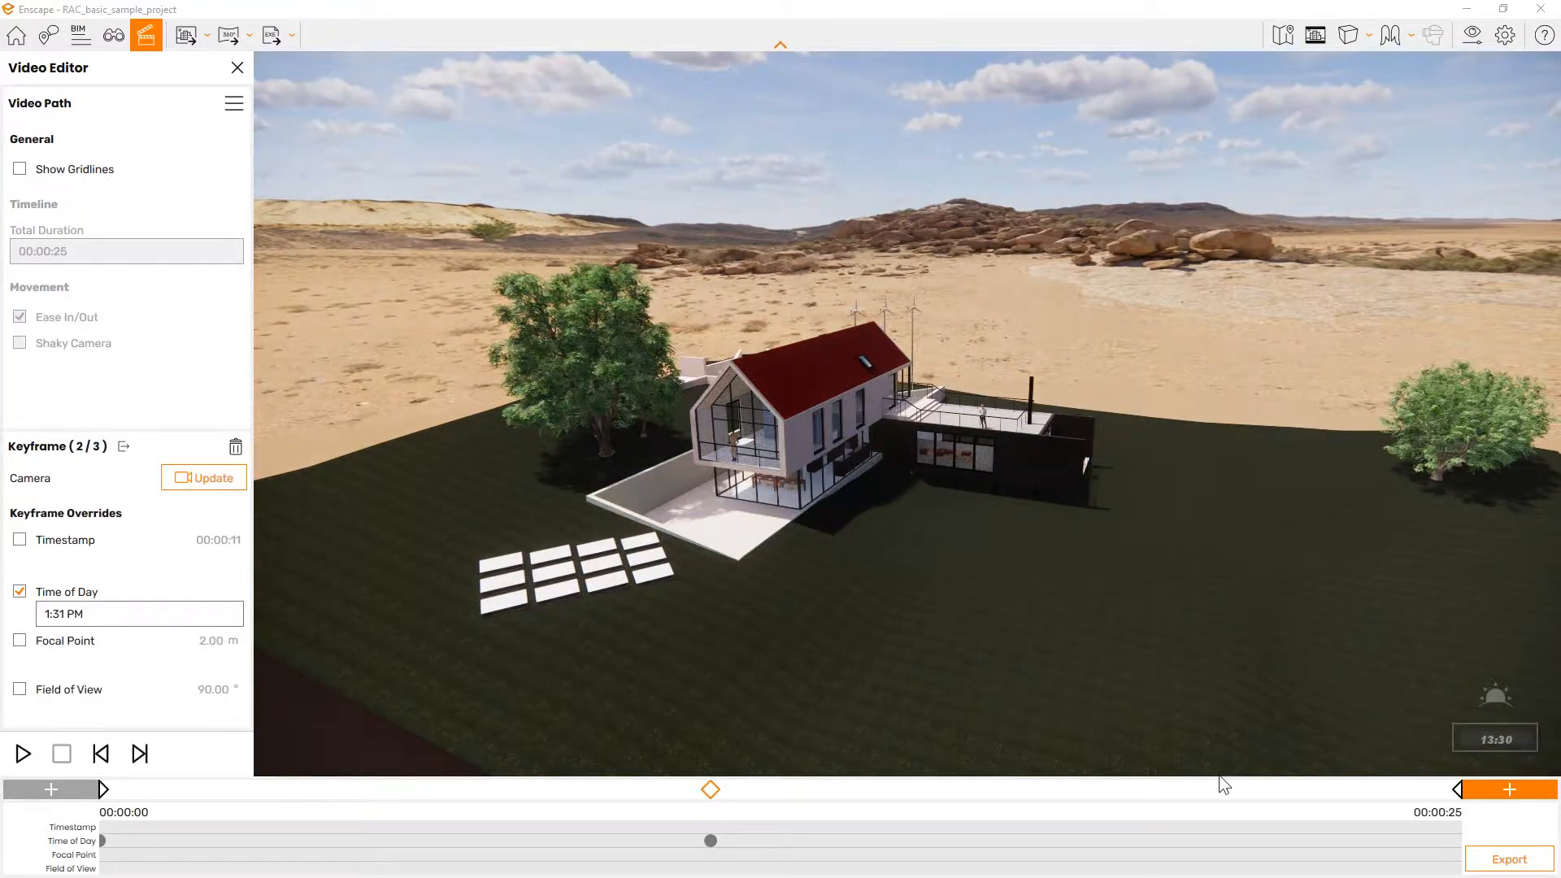
Step: Override the last keyframe's time of day with 5:31 PM
click(1457, 792)
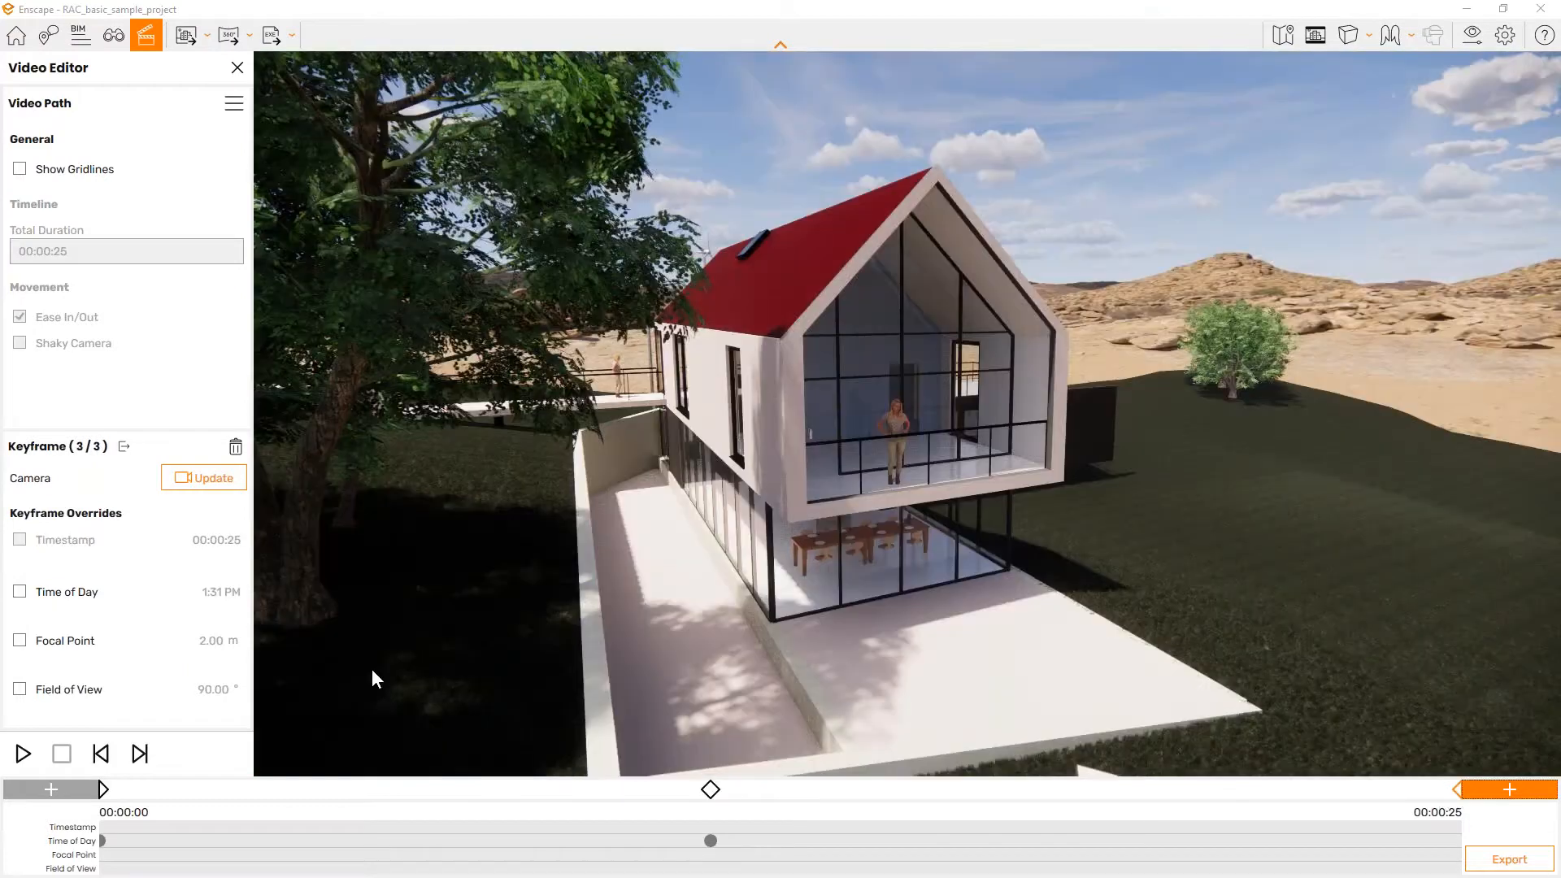
click(19, 592)
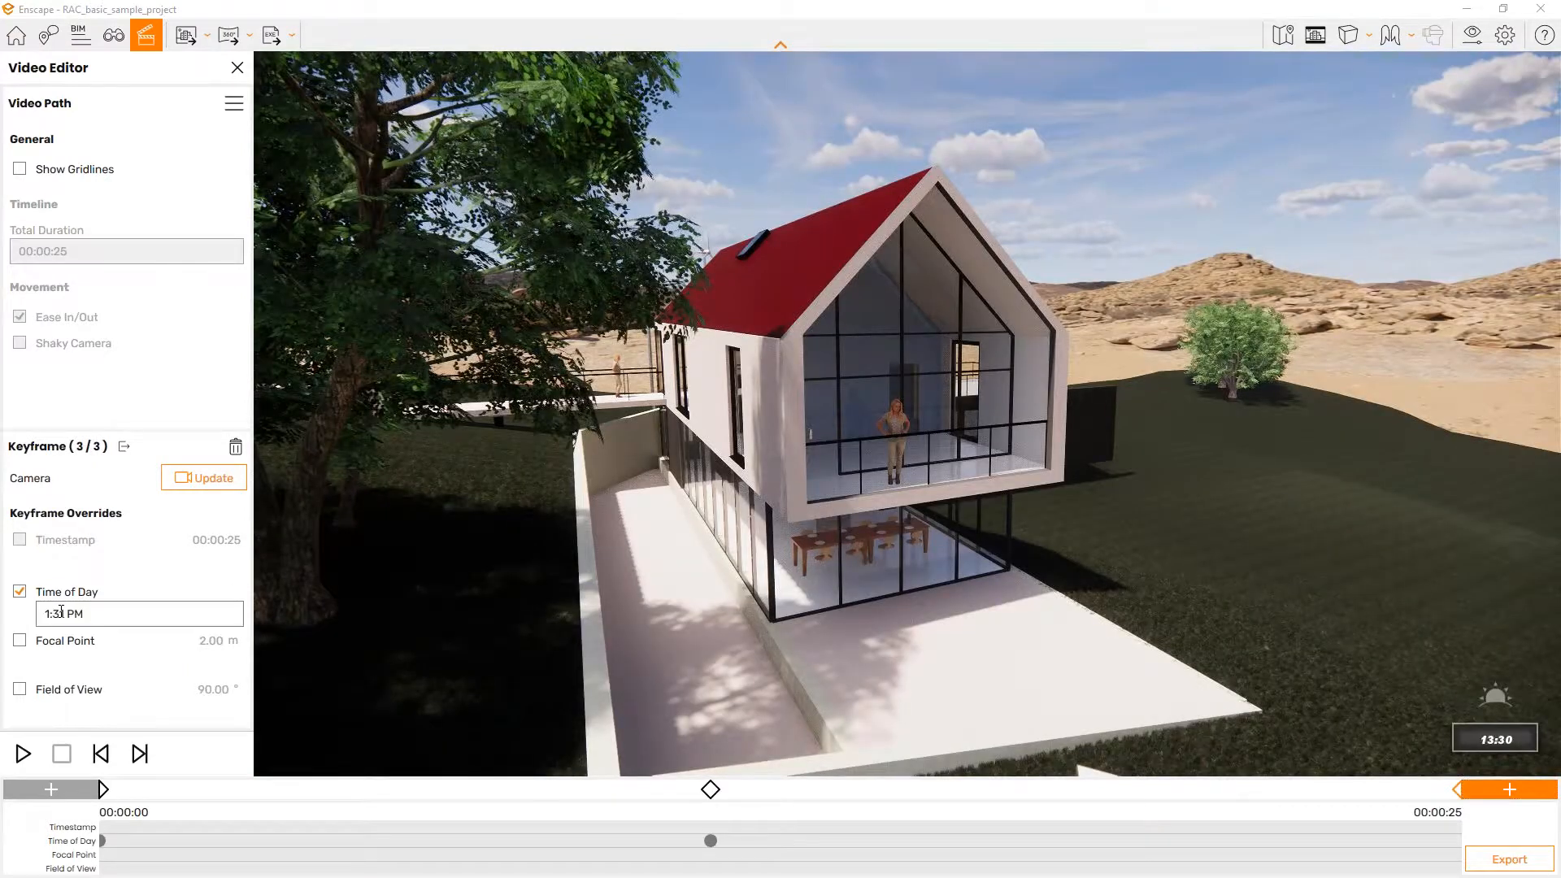
click(61, 611)
click(59, 642)
click(59, 642)
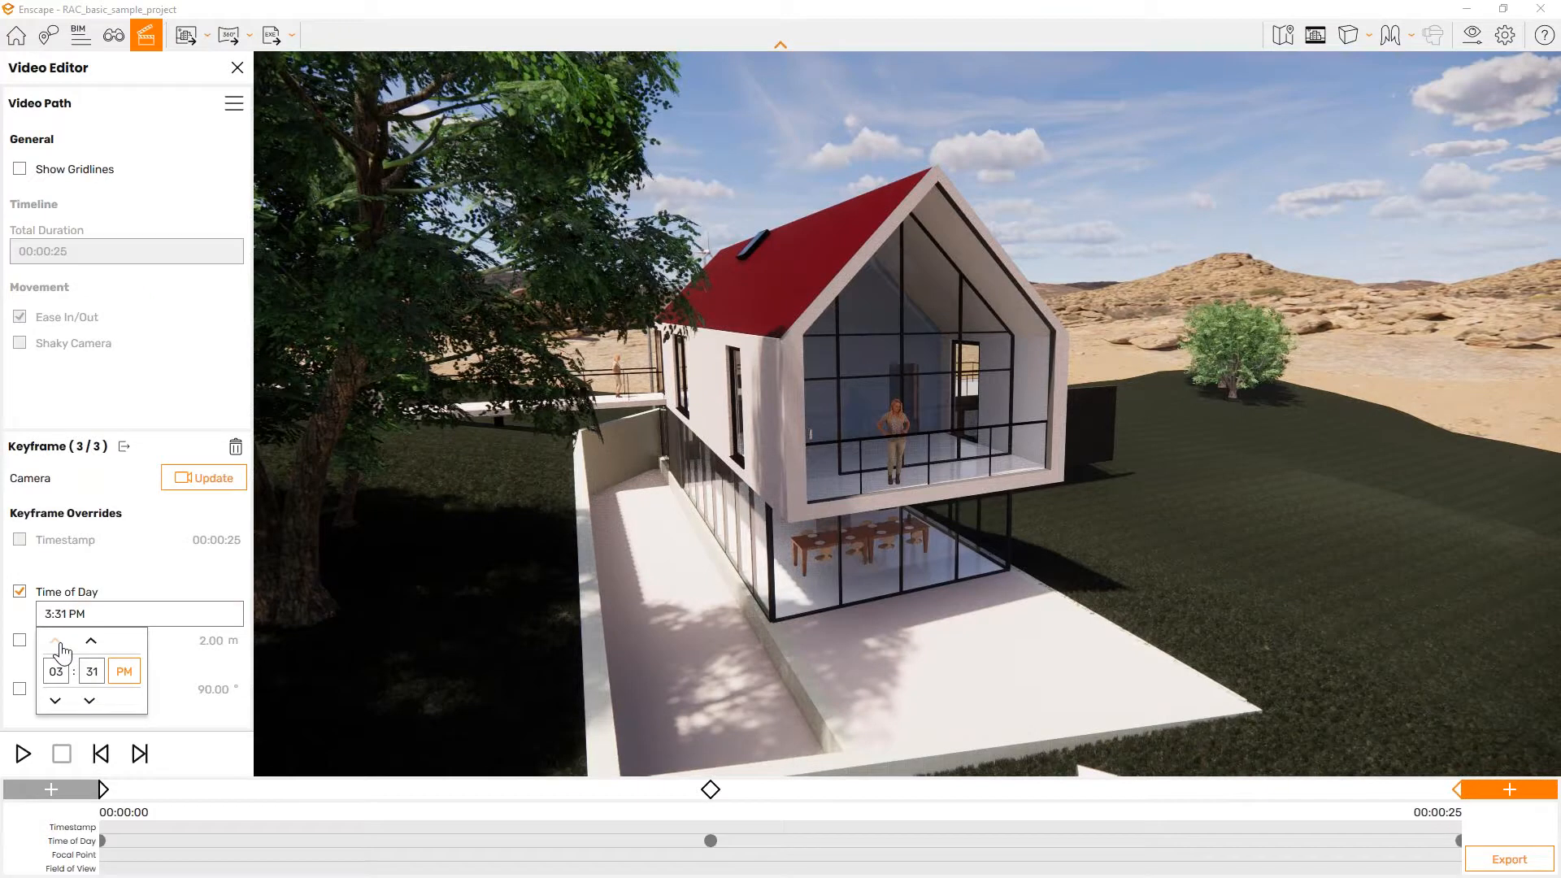
click(57, 642)
click(57, 642)
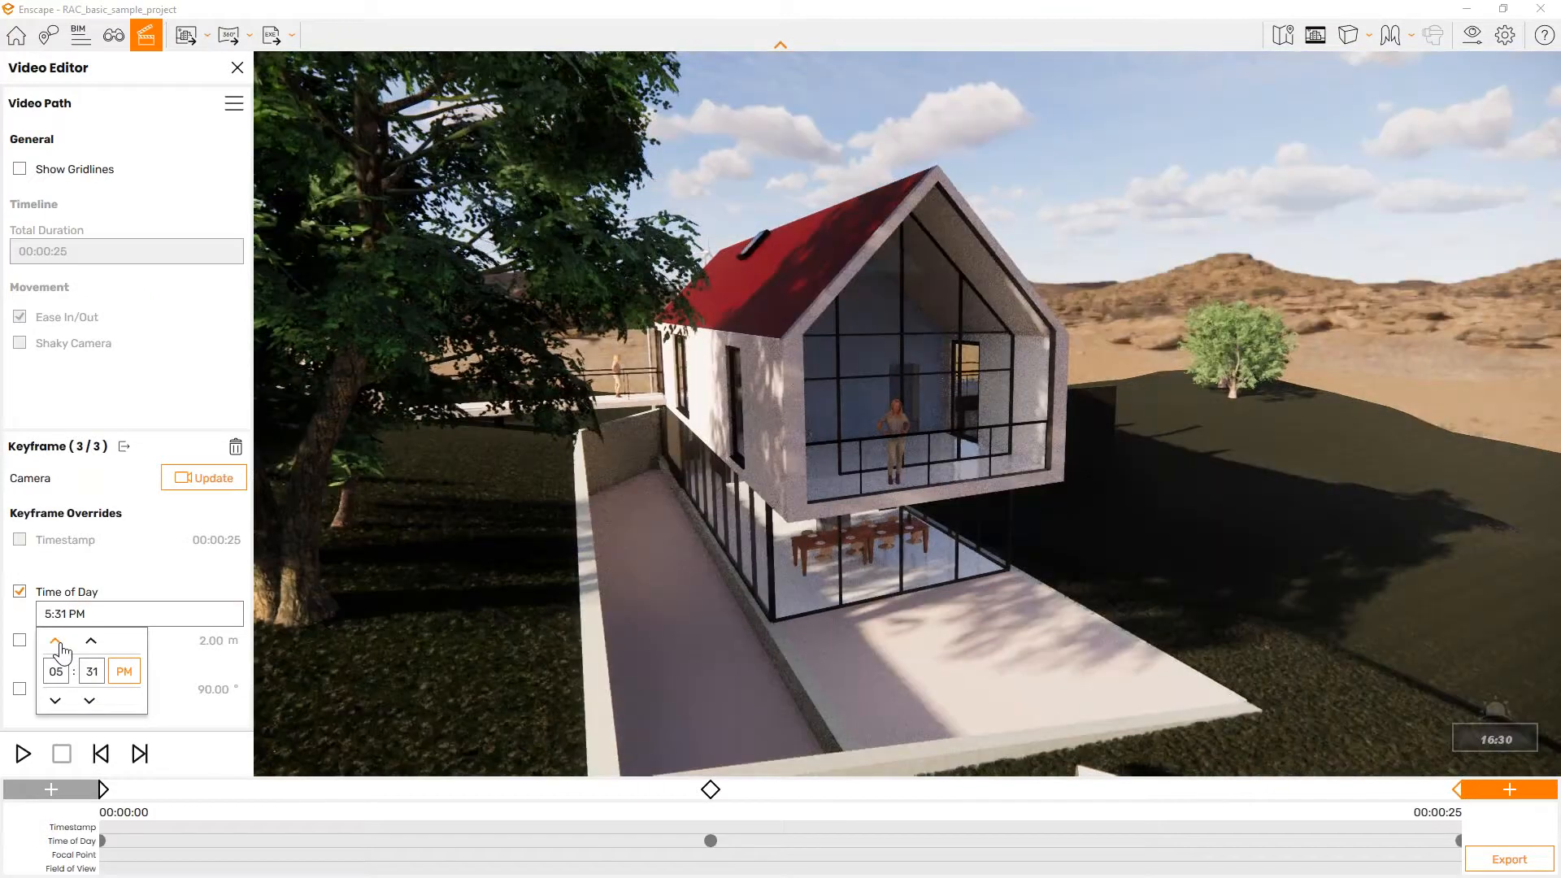
click(57, 642)
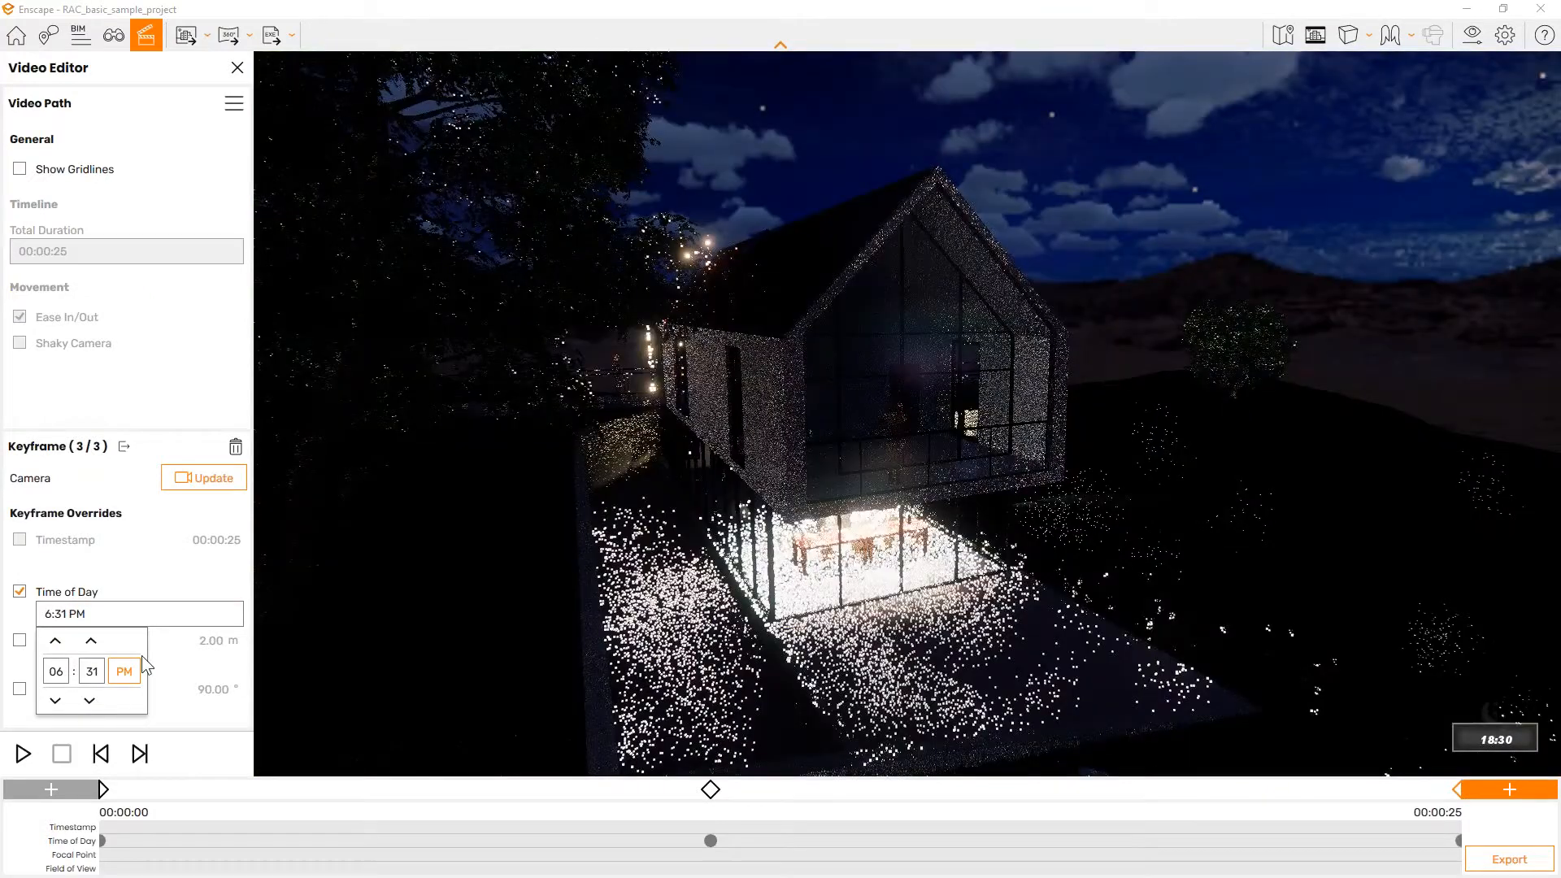
click(55, 700)
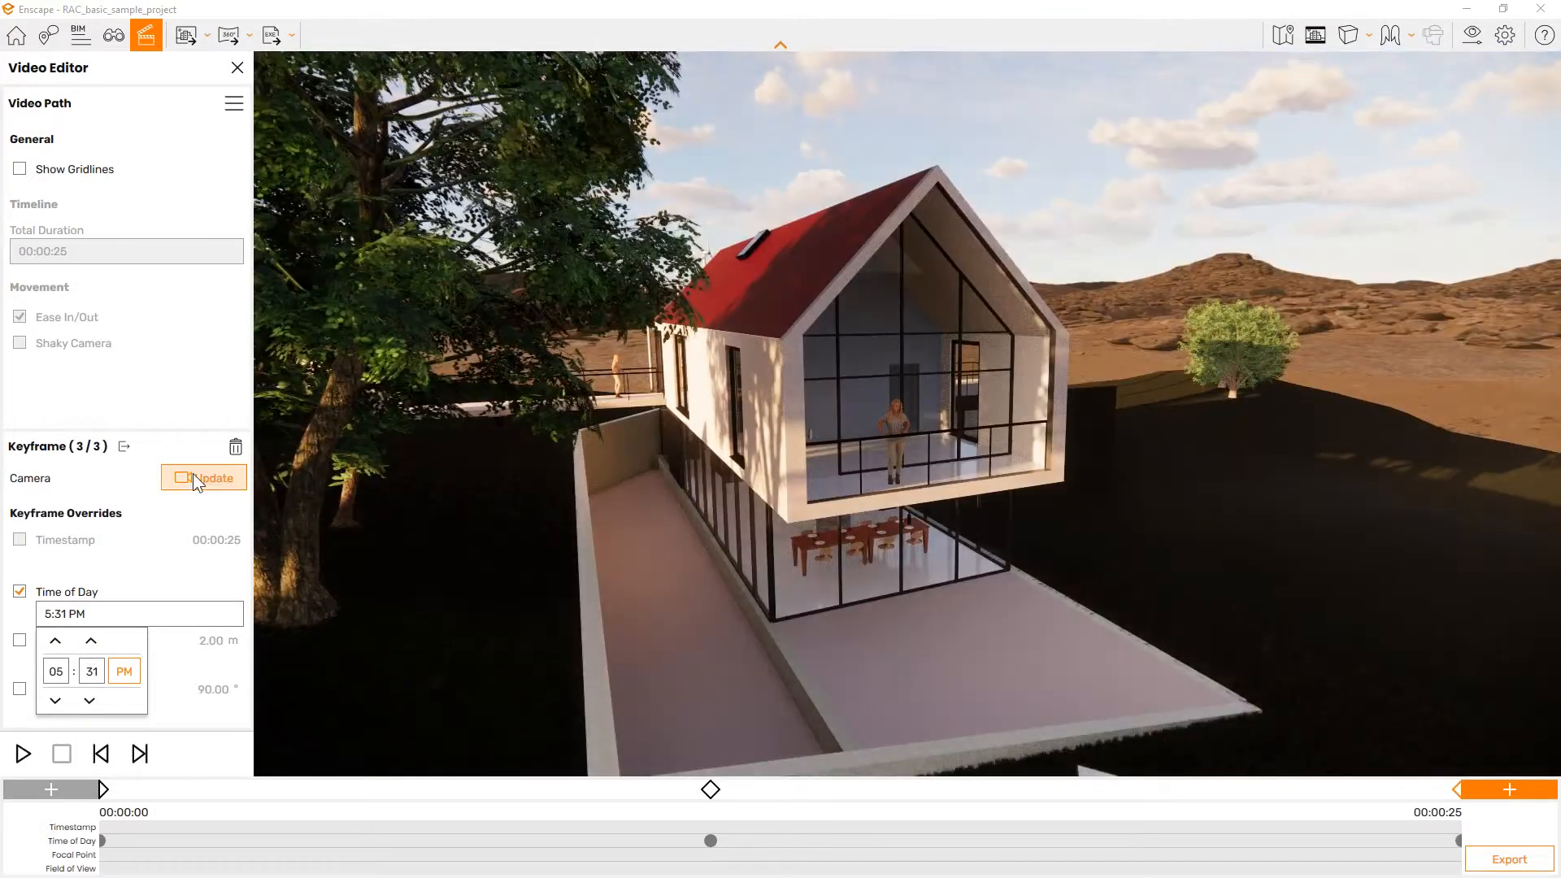
click(324, 591)
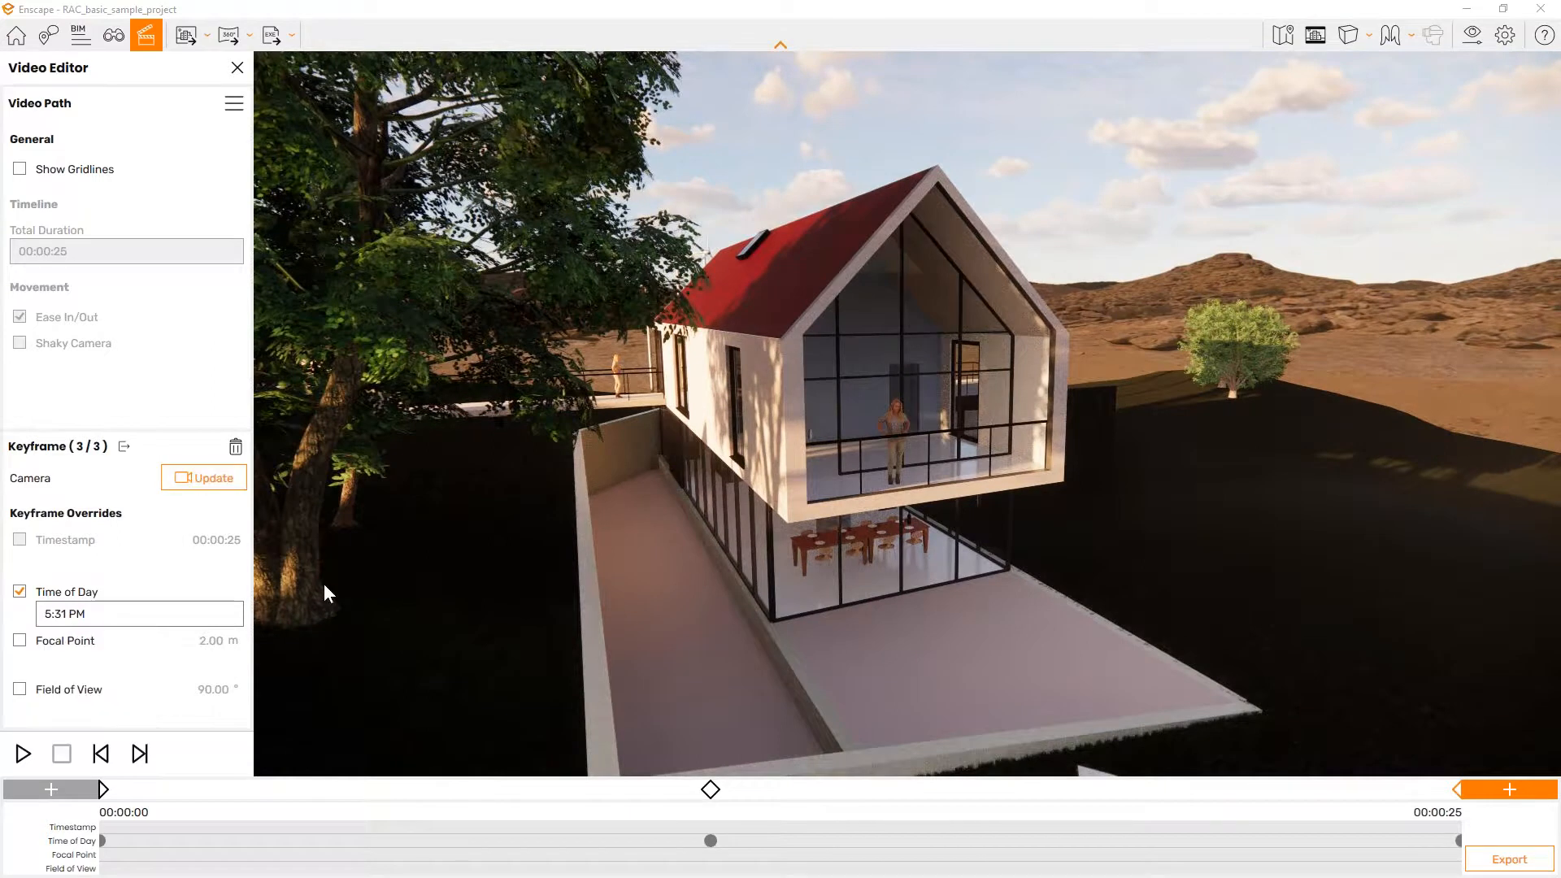
Step: Play the video path from the first keyframe and review the resolution choices in the video export settings without exporting
click(103, 788)
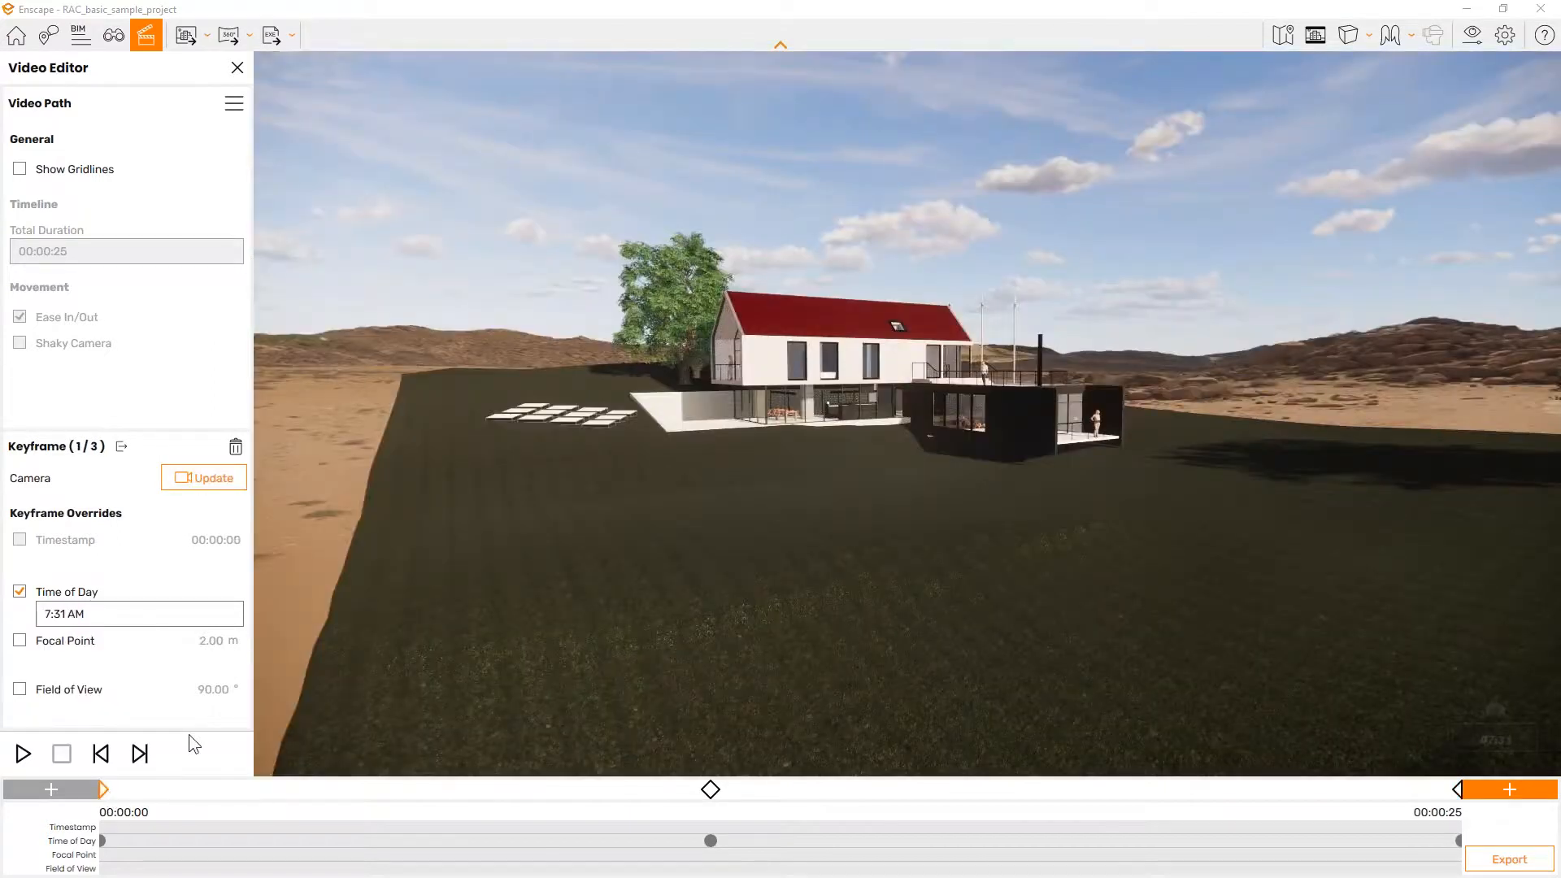
click(22, 754)
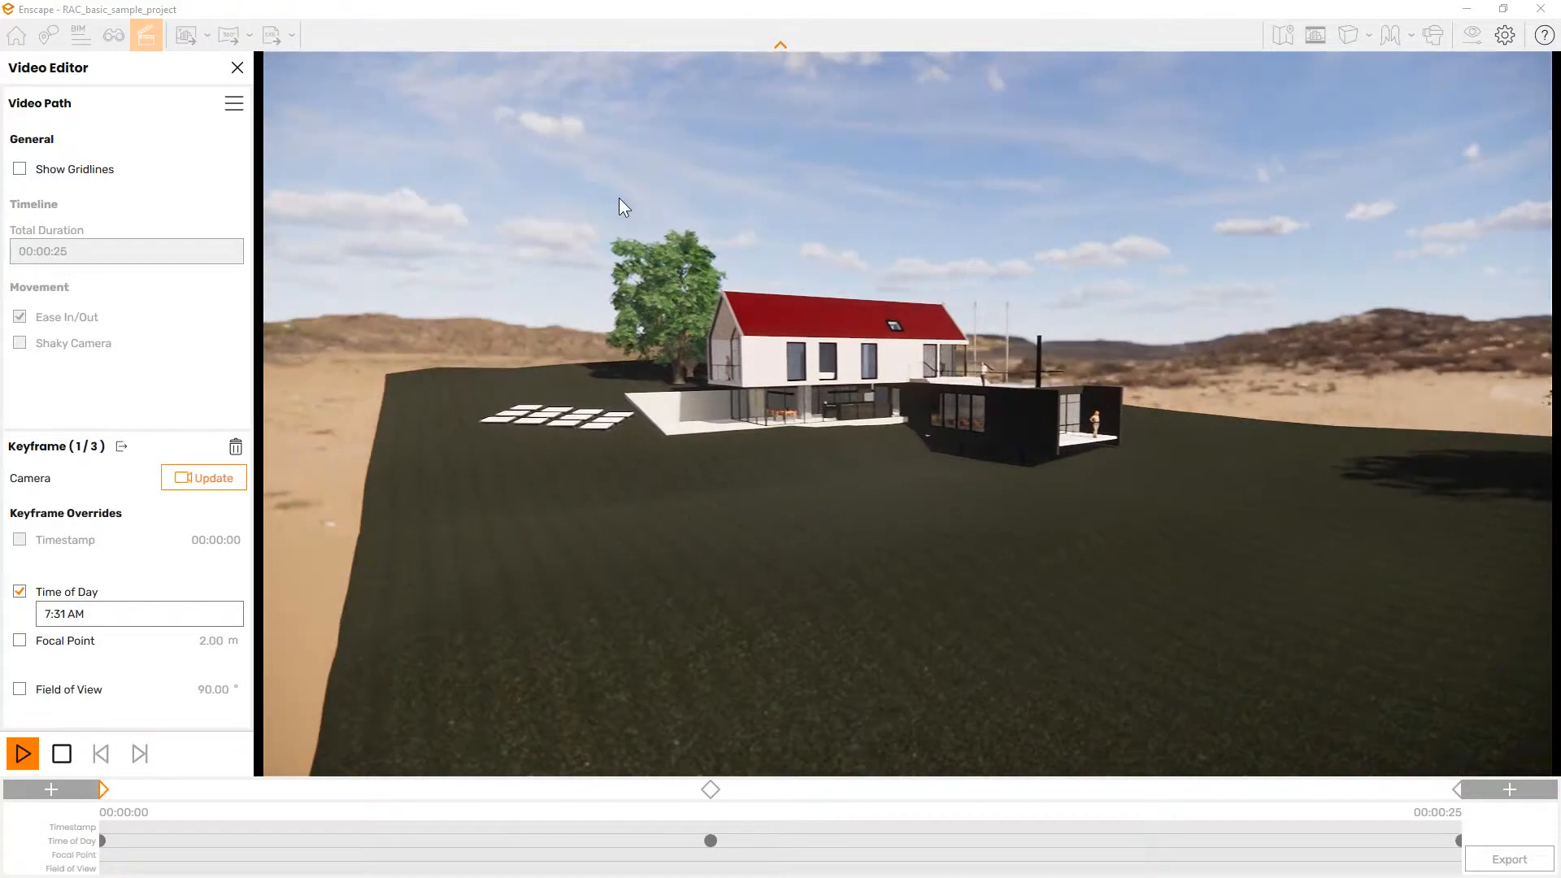
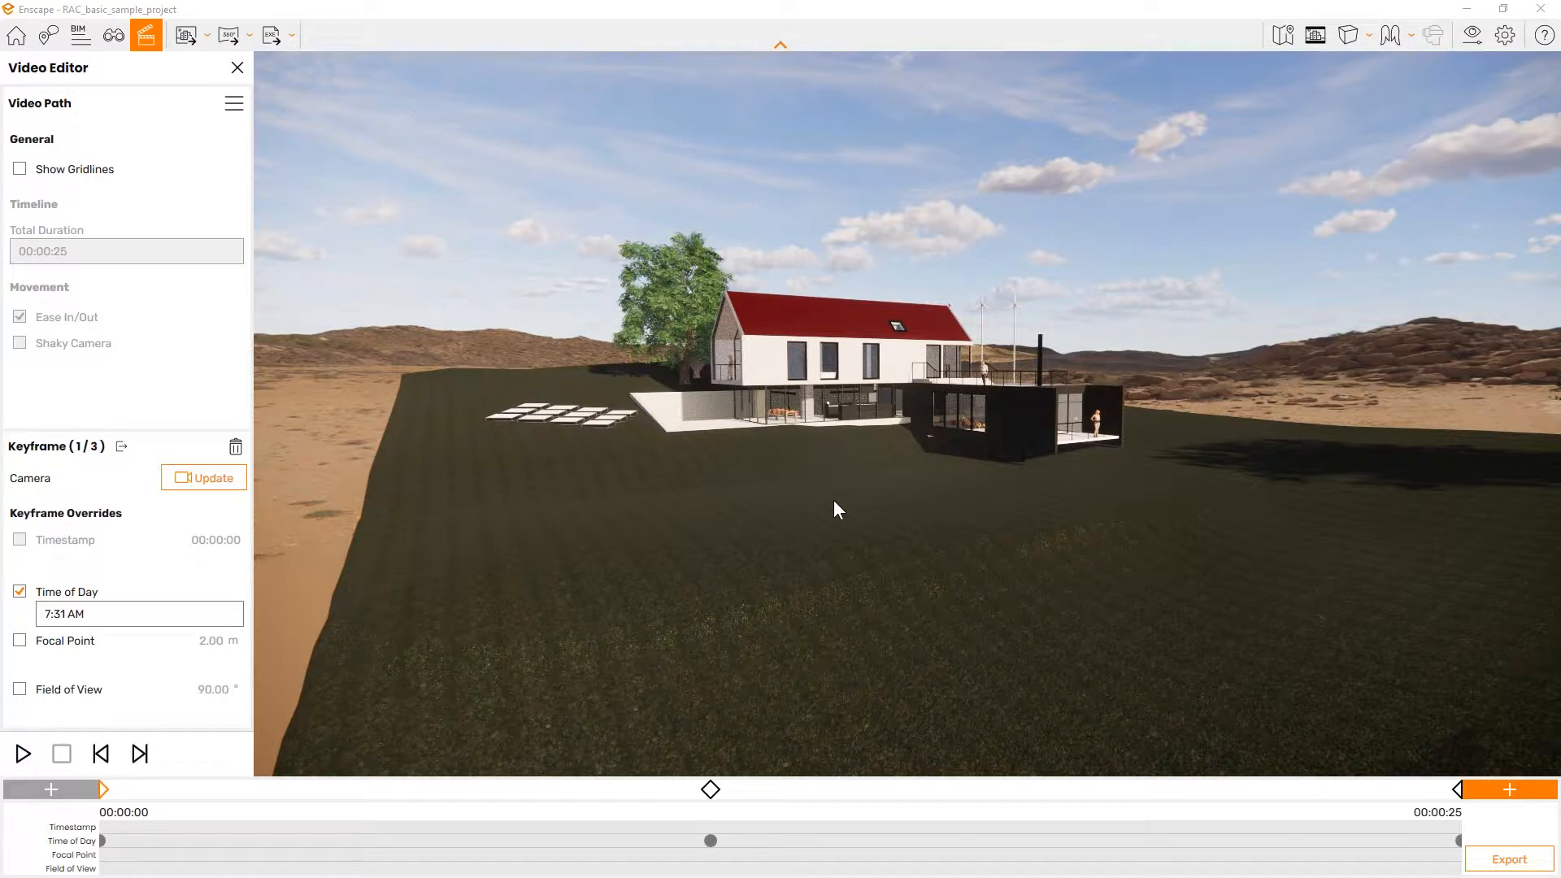
click(1509, 861)
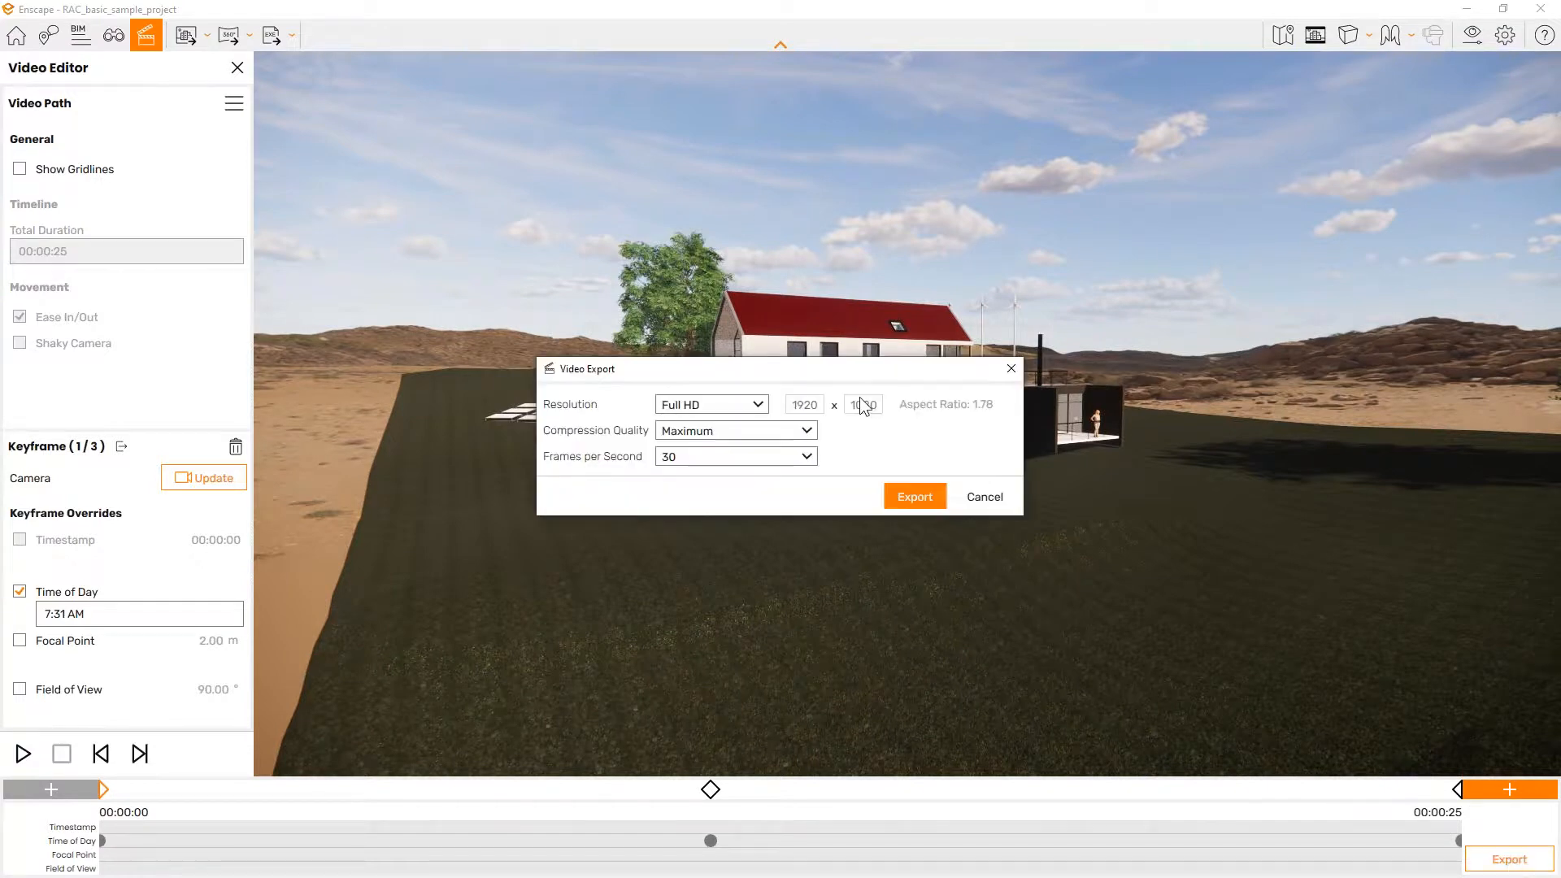
drag(864, 374, 966, 422)
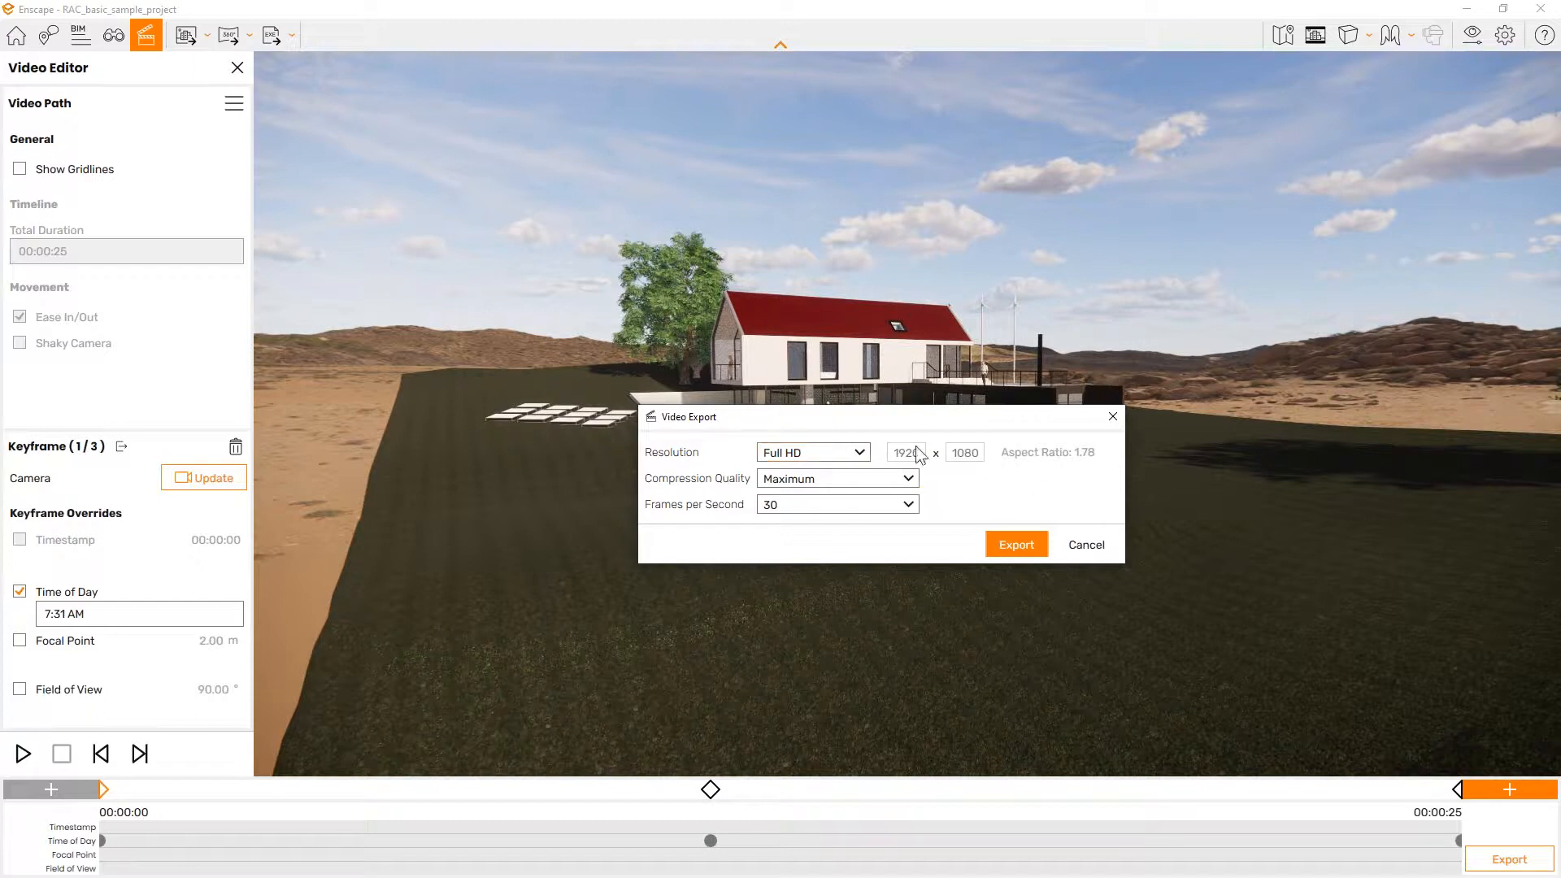
click(821, 452)
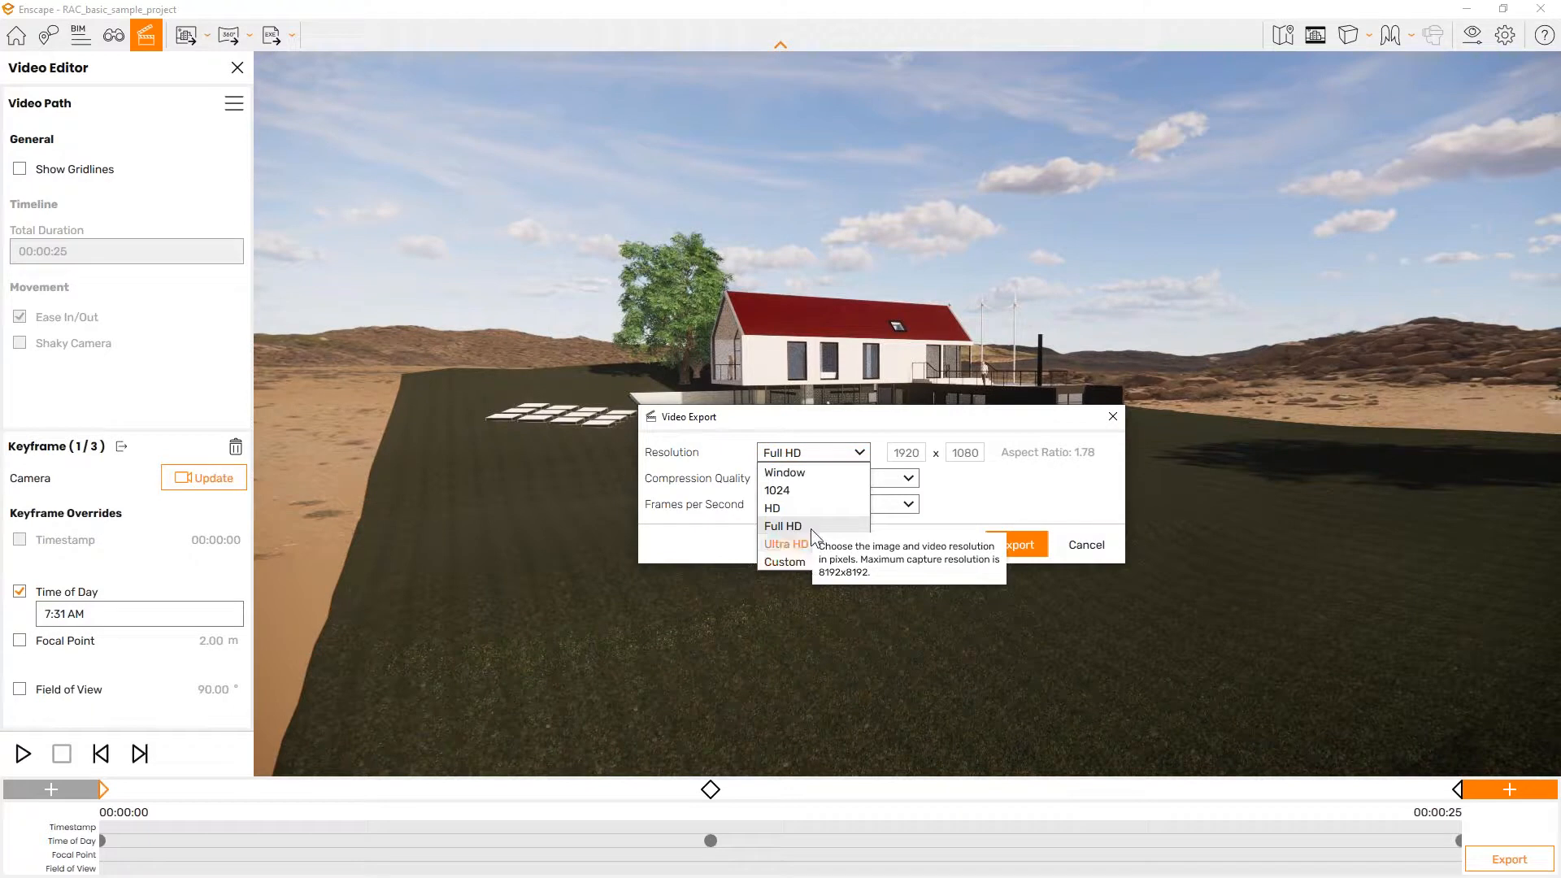
click(987, 486)
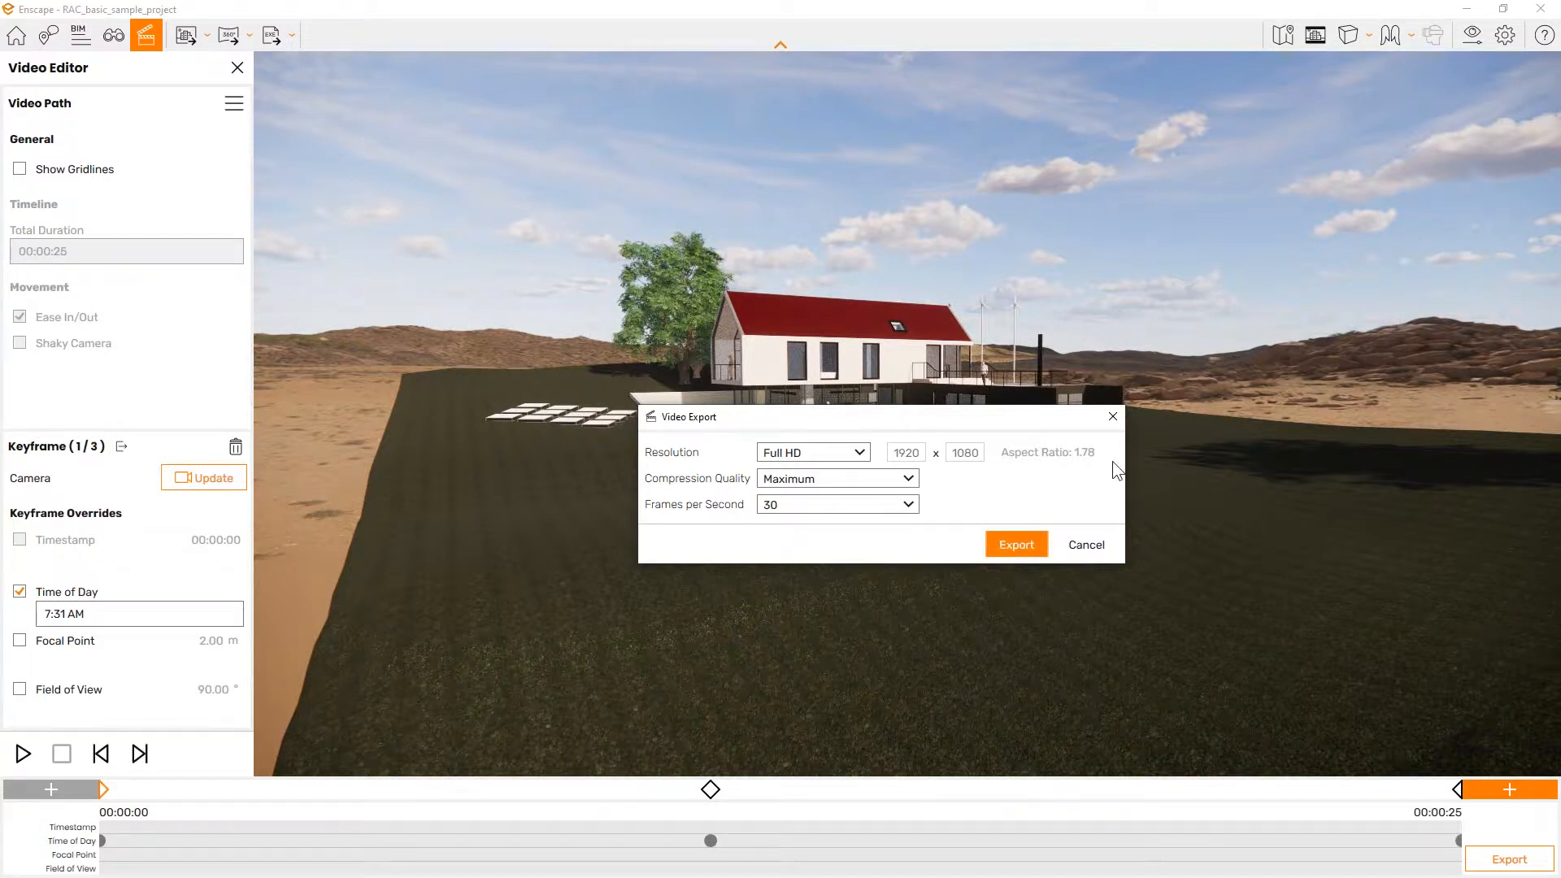
click(1112, 418)
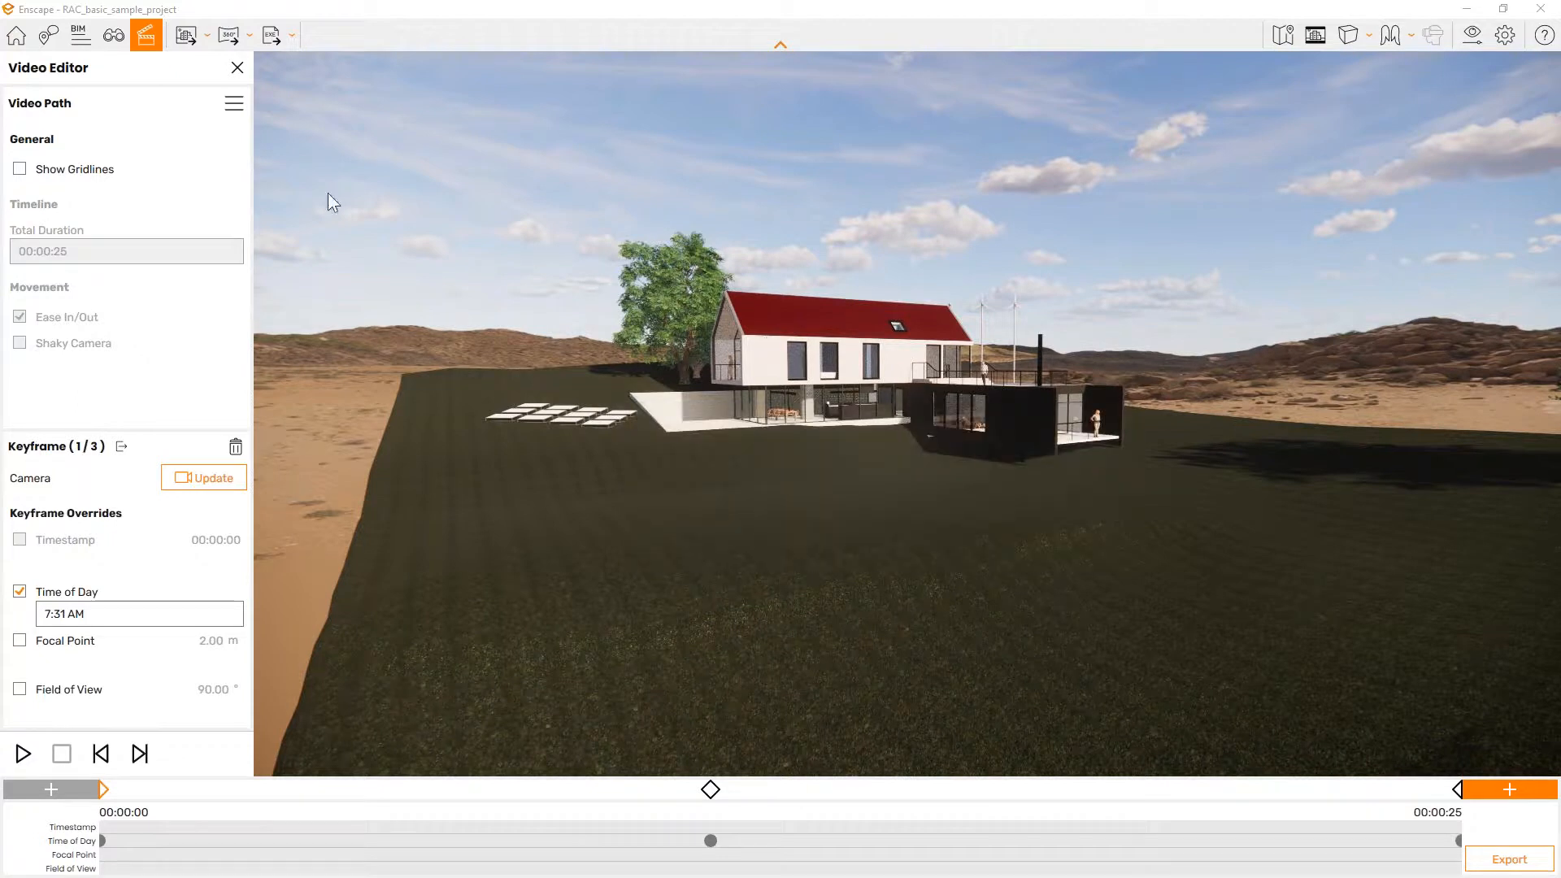
Step: Leave the video editor, view the house from a distance and place the Enscape window beside Revit
click(236, 68)
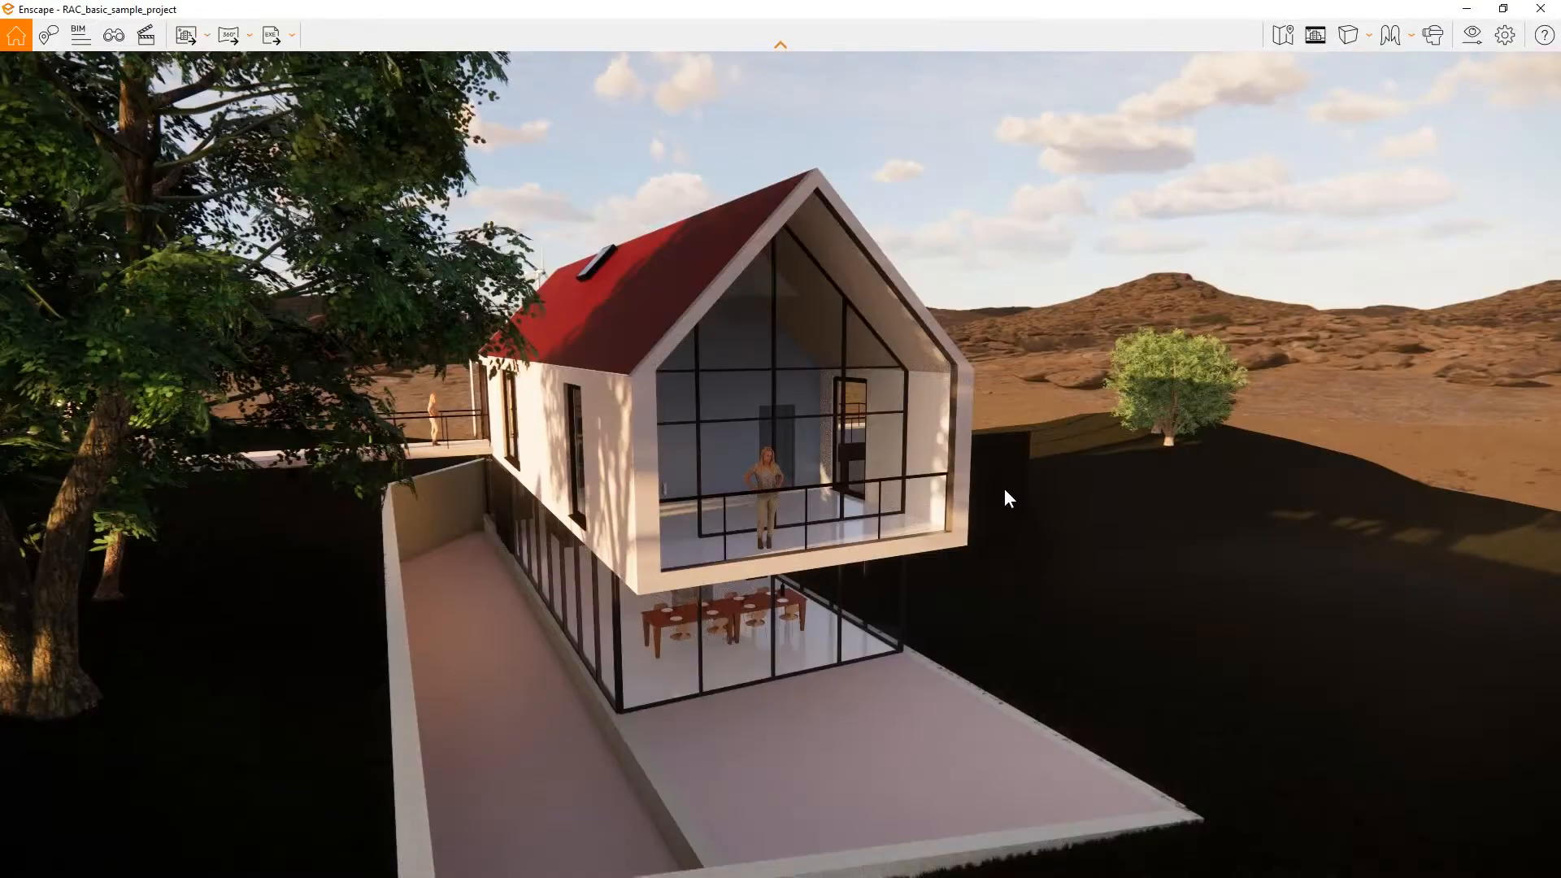
mouse_move(1004, 490)
right_down()
mouse_move(1025, 483)
mouse_move(986, 480)
right_up()
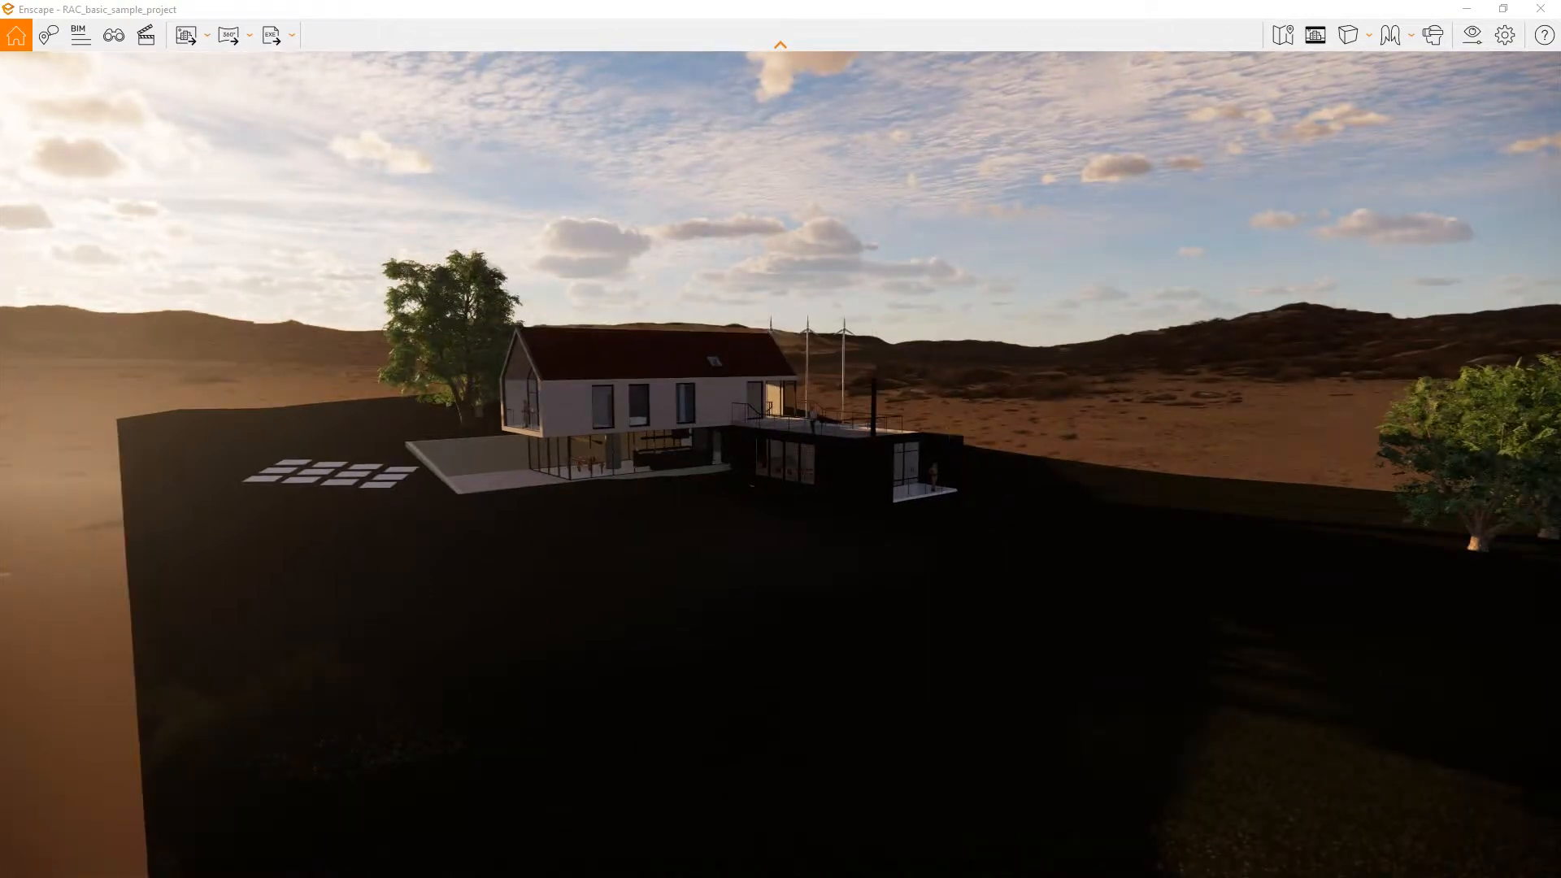
drag(884, 13, 1556, 205)
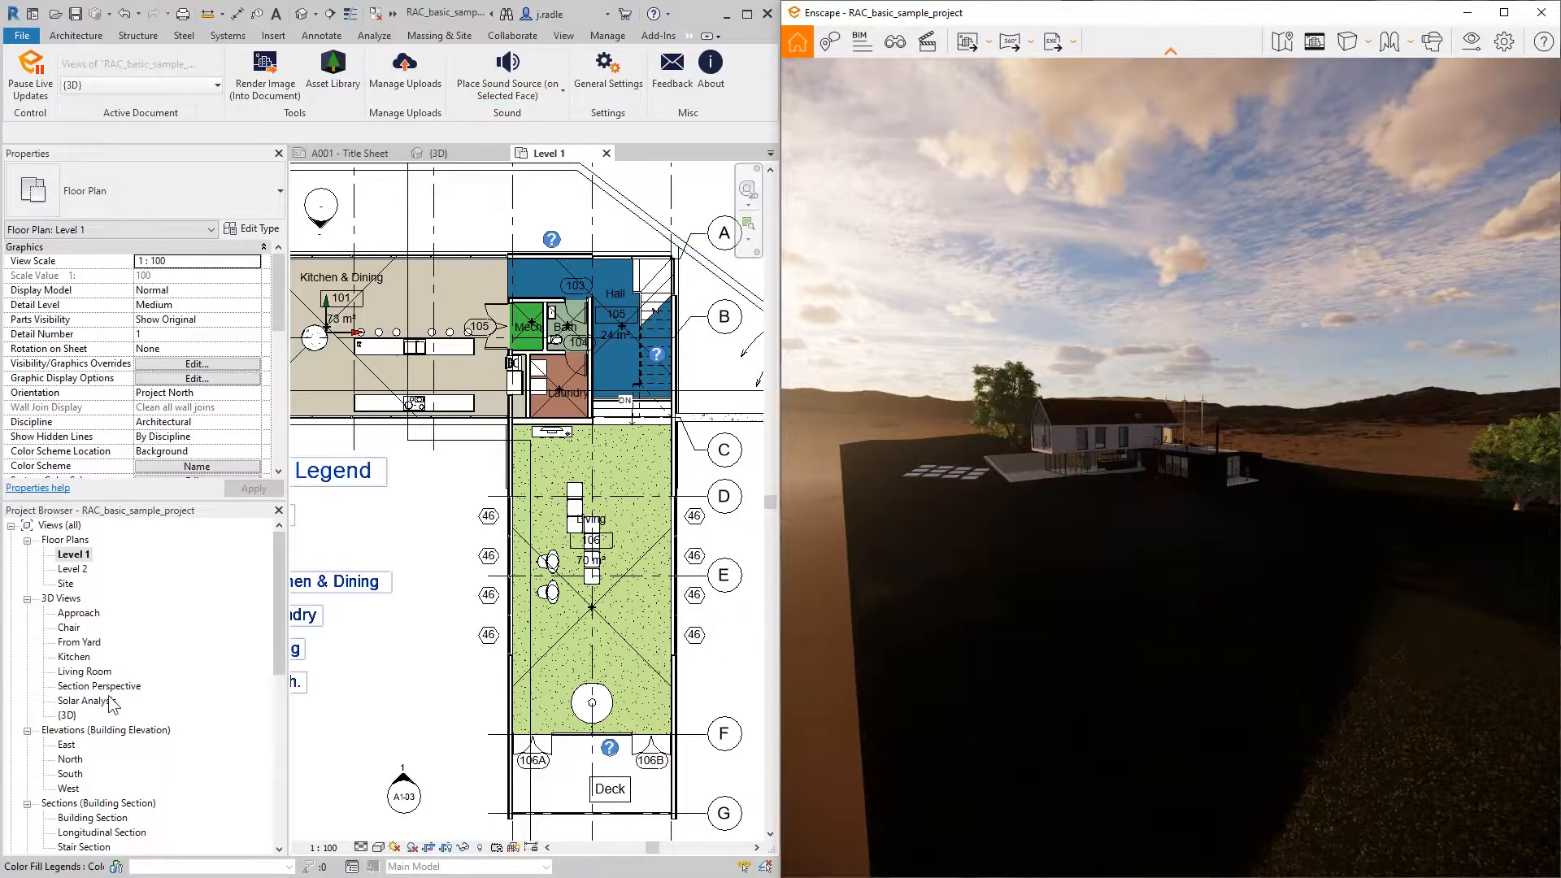
Step: Open the {3D} view in Revit and shift Enscape's time of day back to about 13:01
double_click(68, 715)
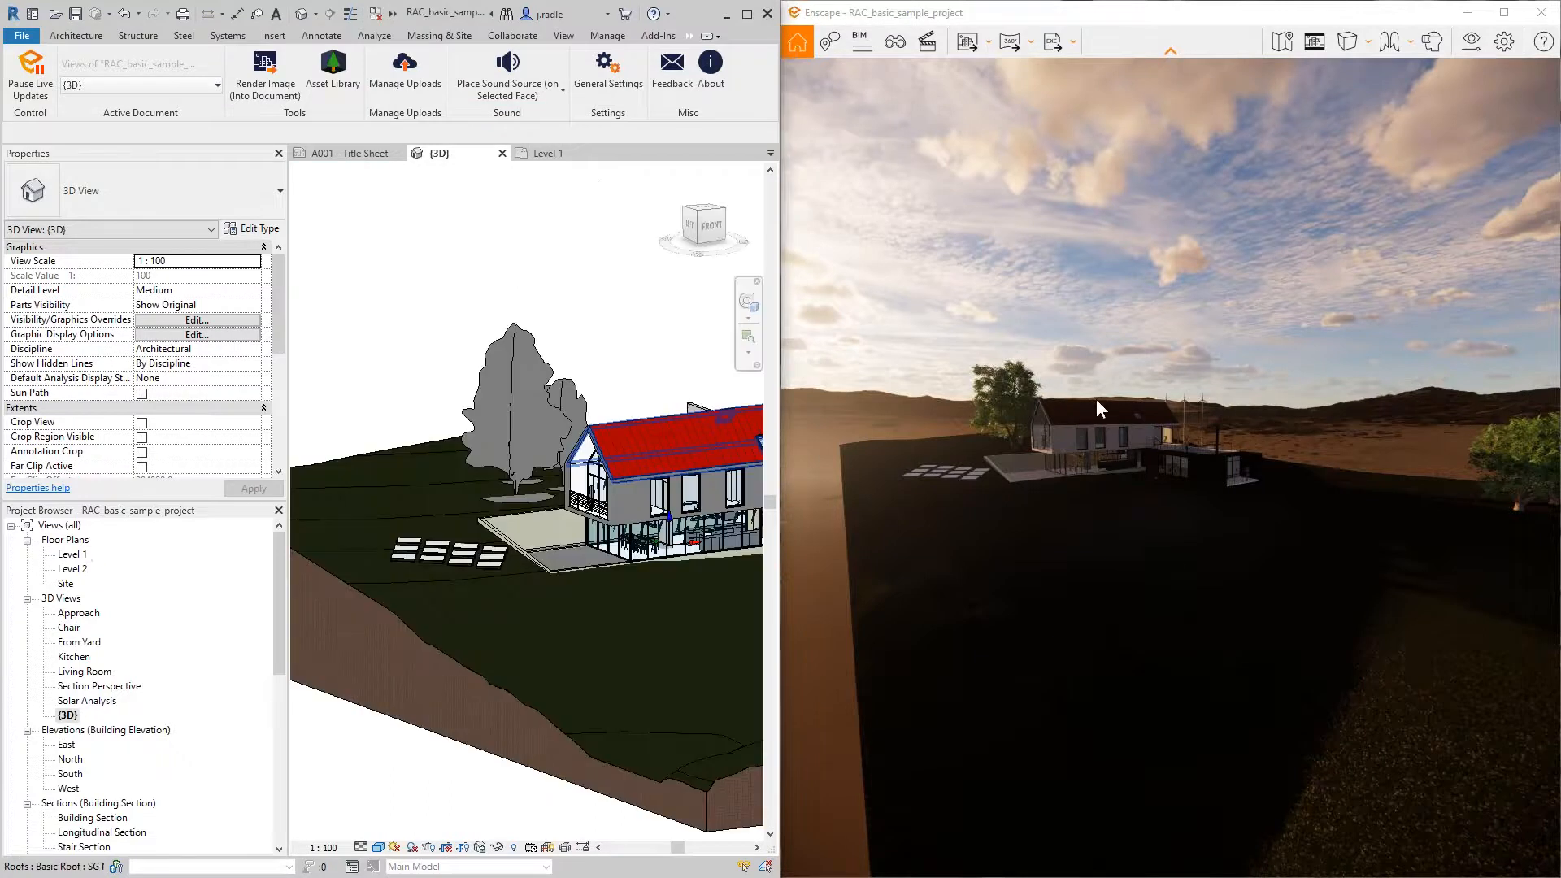
key(u)
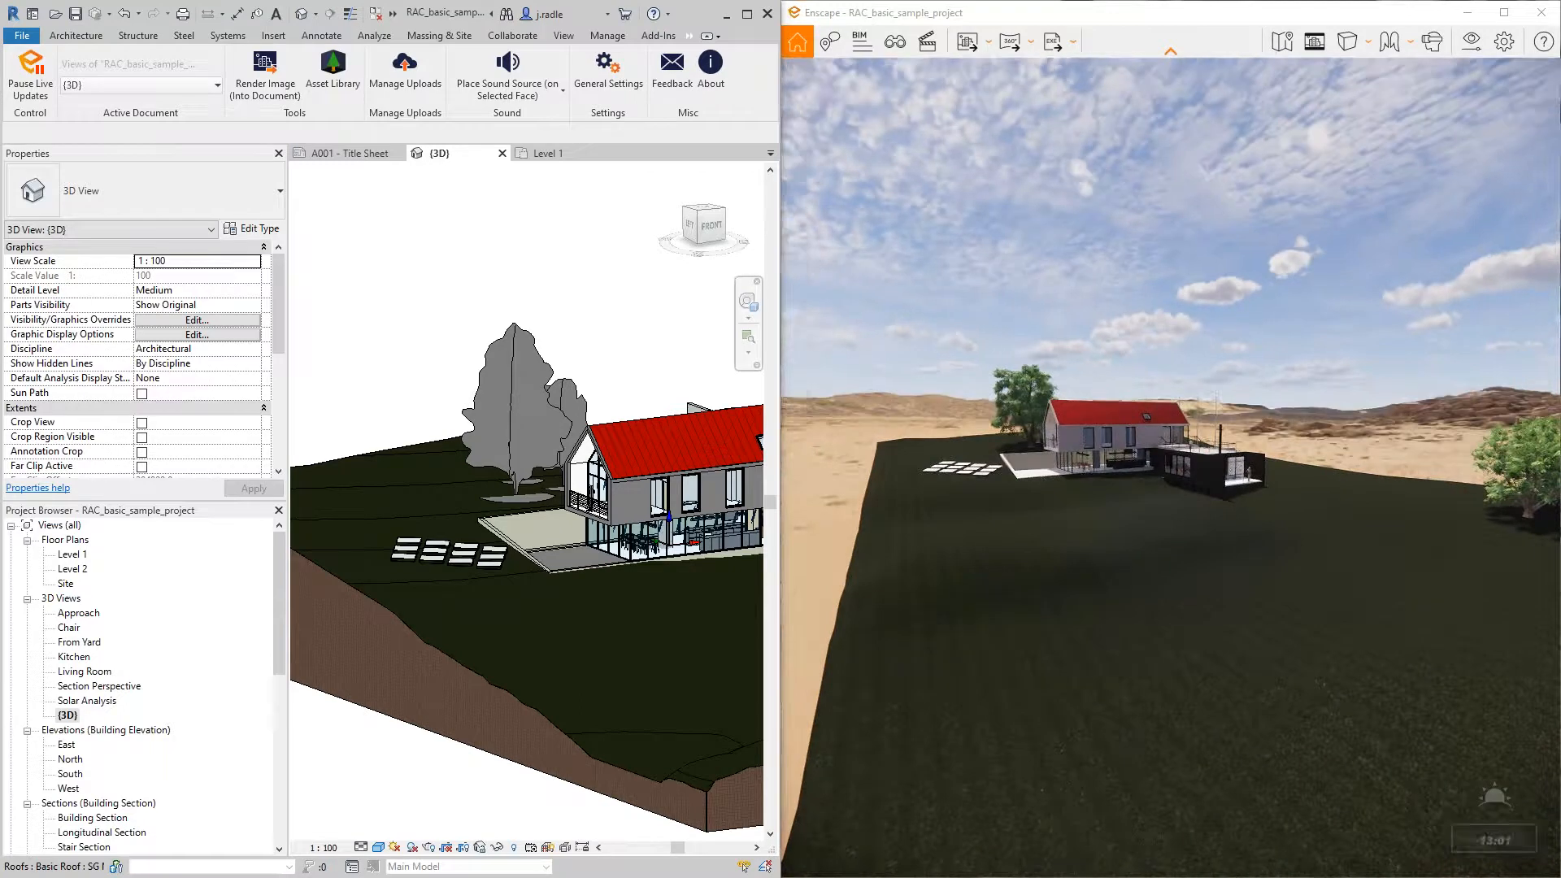
Step: Open the Enscape Asset Library, show its Vegetation category and place its window over the Enscape view, clear of the Revit model
key(w)
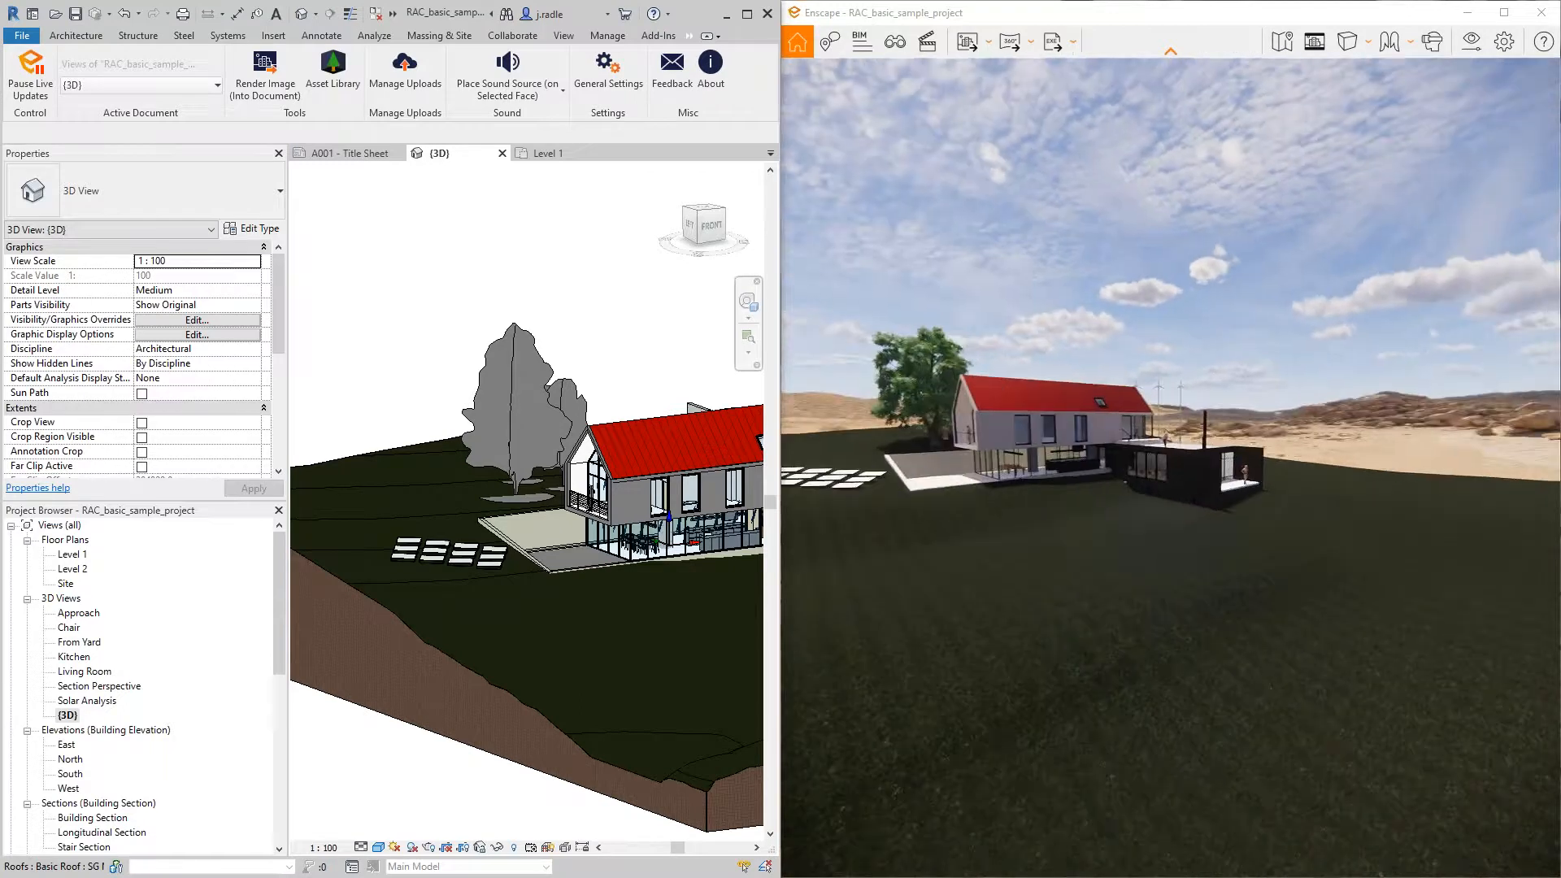
shift+middle_drag(609, 388, 674, 411)
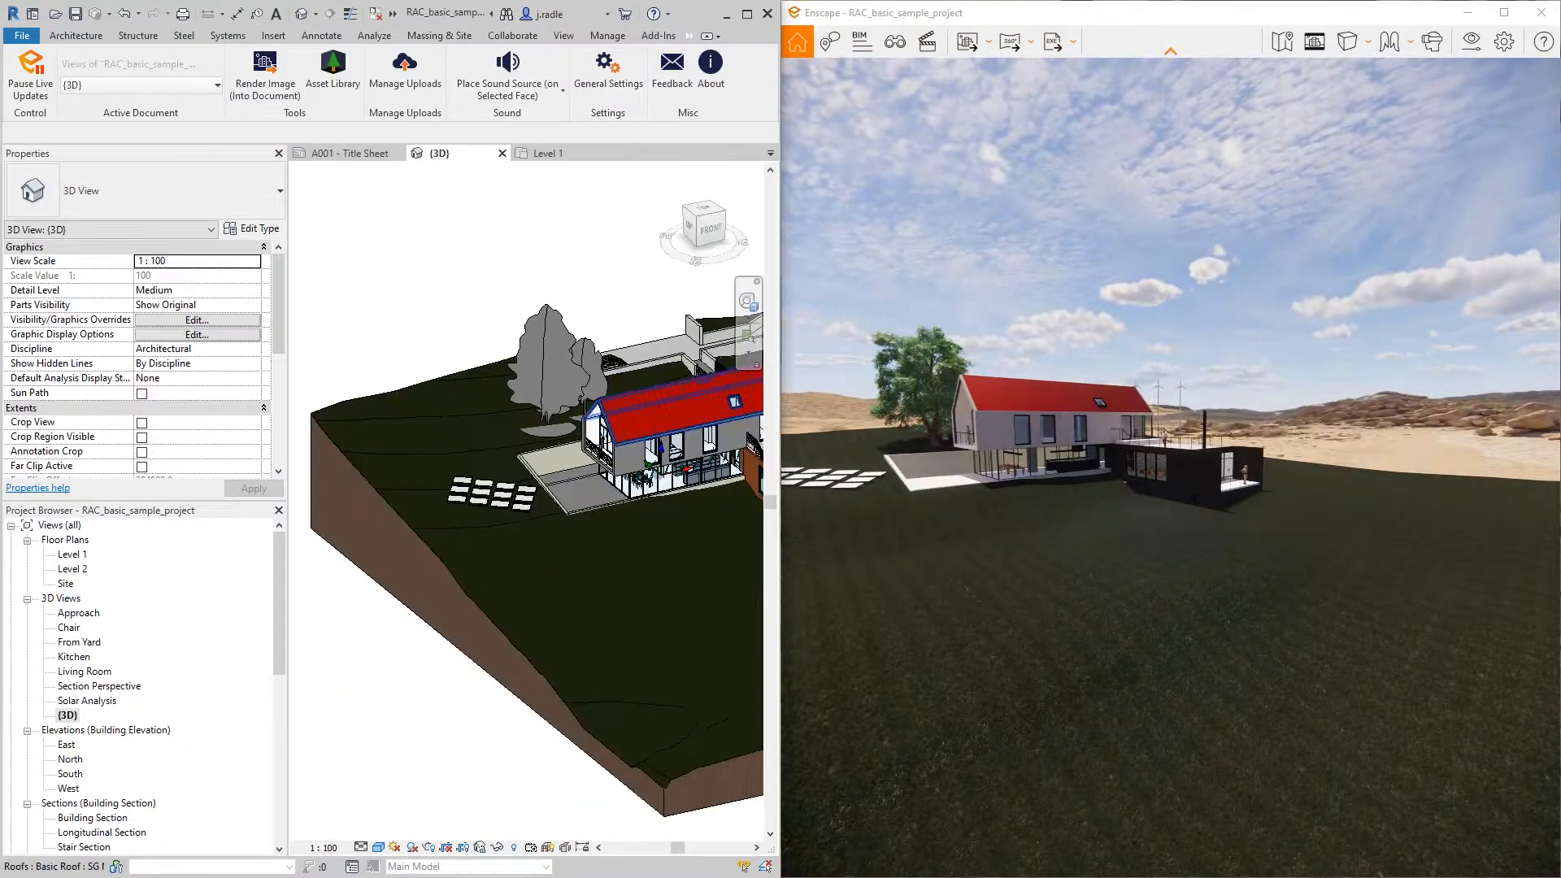
click(332, 69)
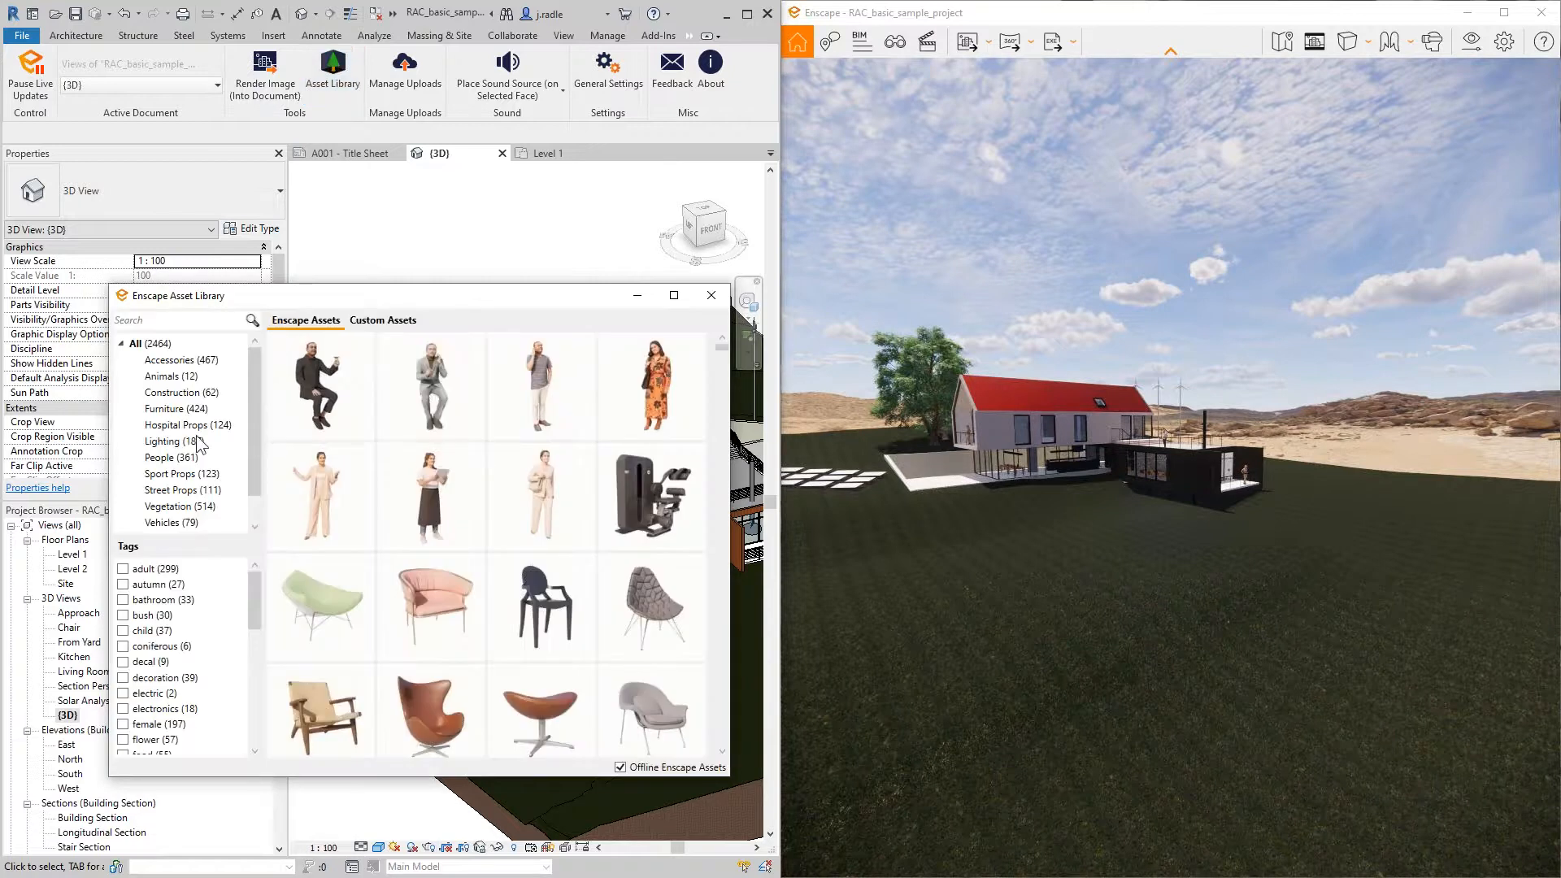
scroll(175, 484, down, 1)
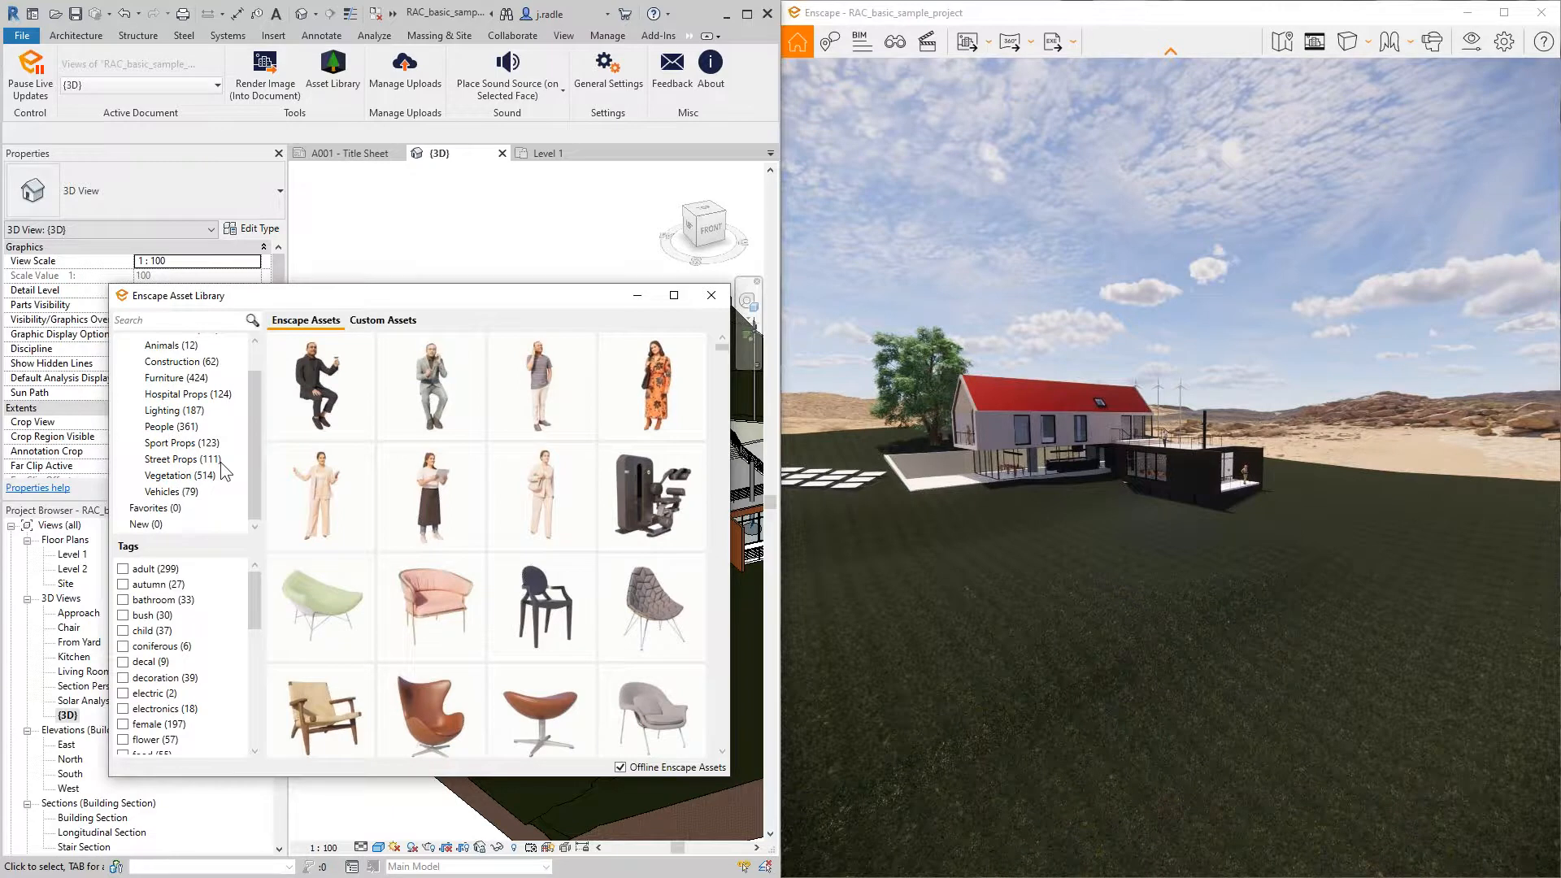
click(216, 474)
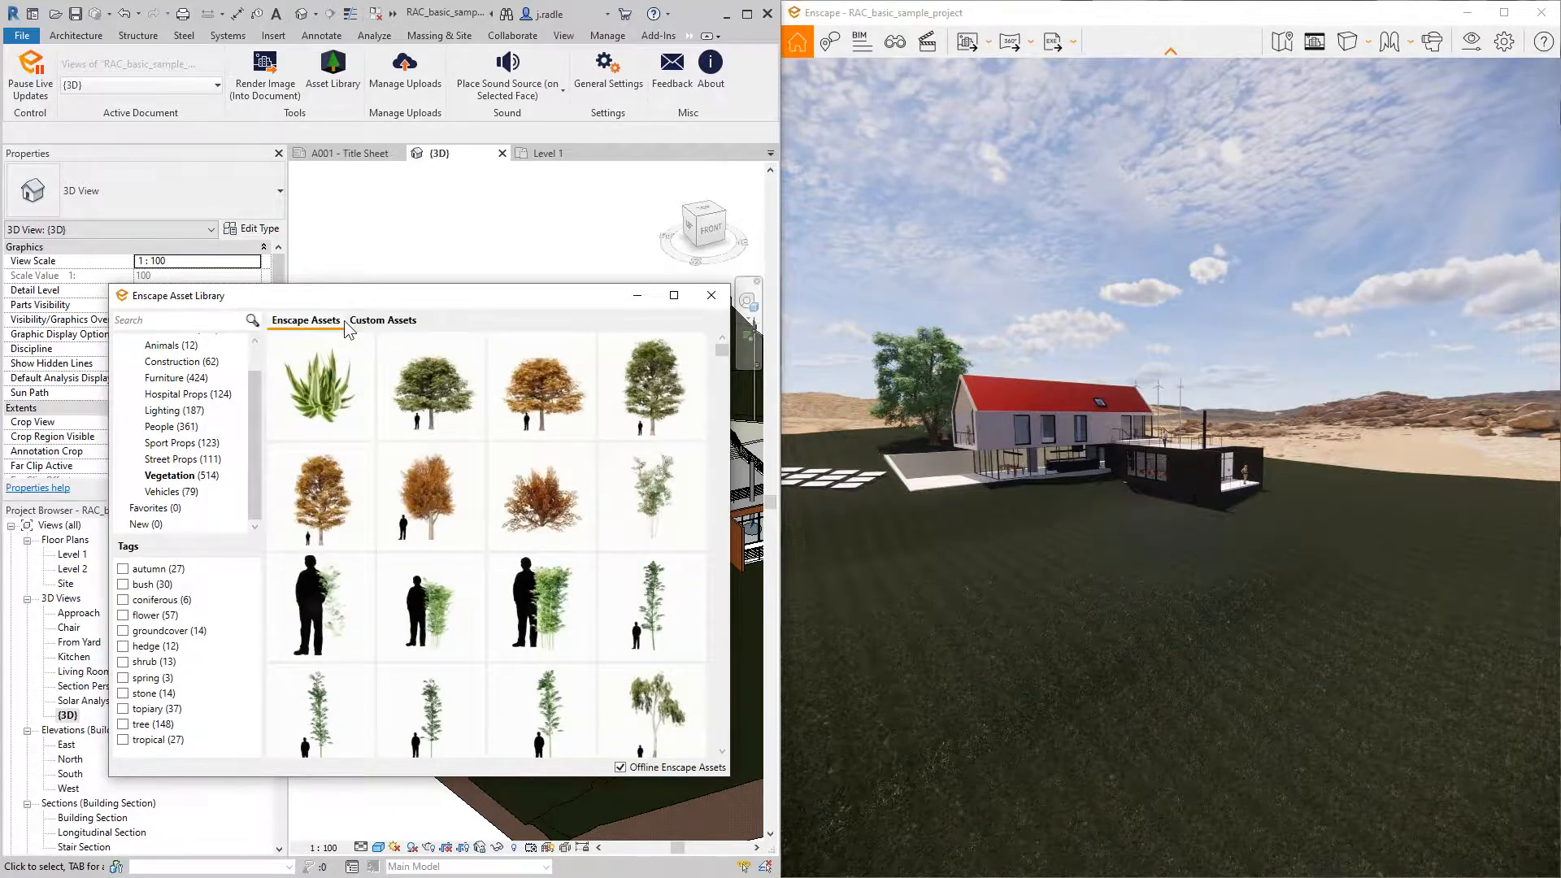
drag(343, 296, 1081, 321)
scroll(430, 492, down, 1)
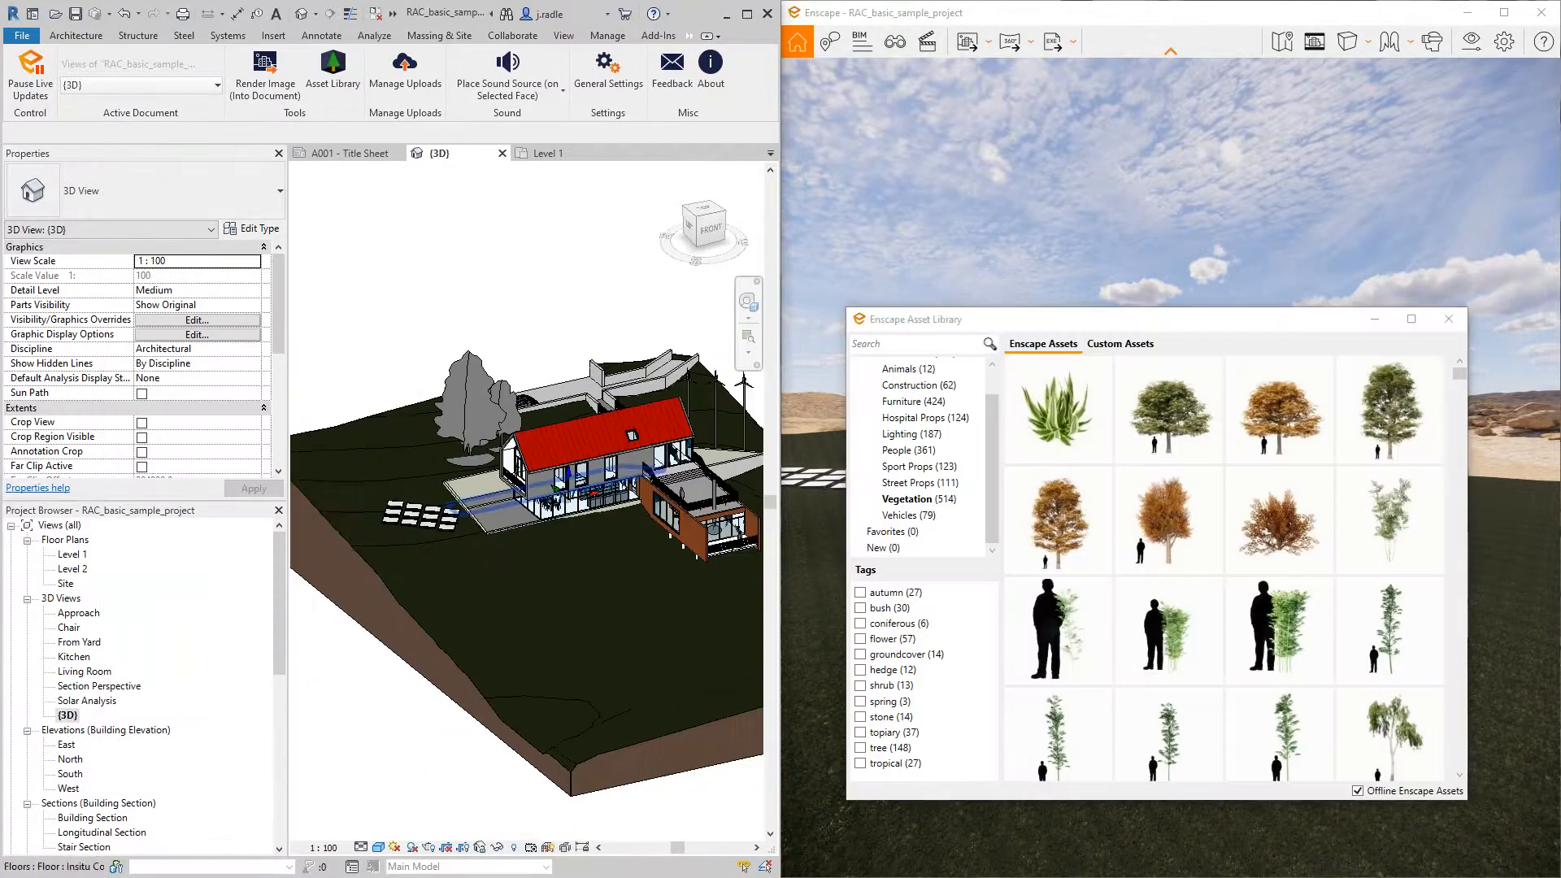
Step: Place several Ash 06 trees from the Vegetation assets on the lawn around the house in the {3D} view
mouse_move(1102, 543)
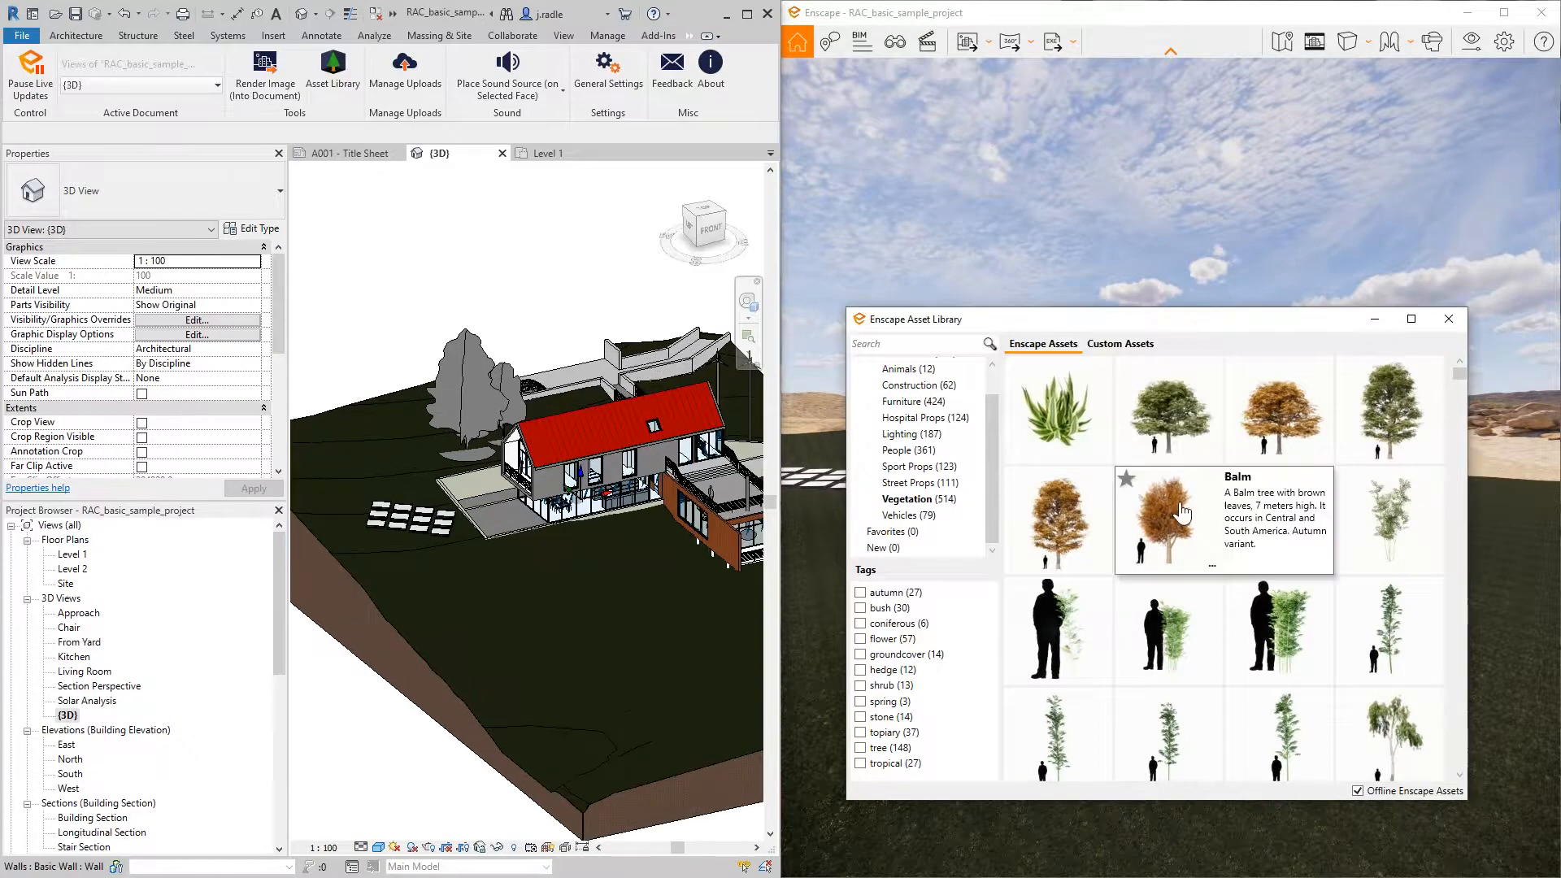
click(1065, 540)
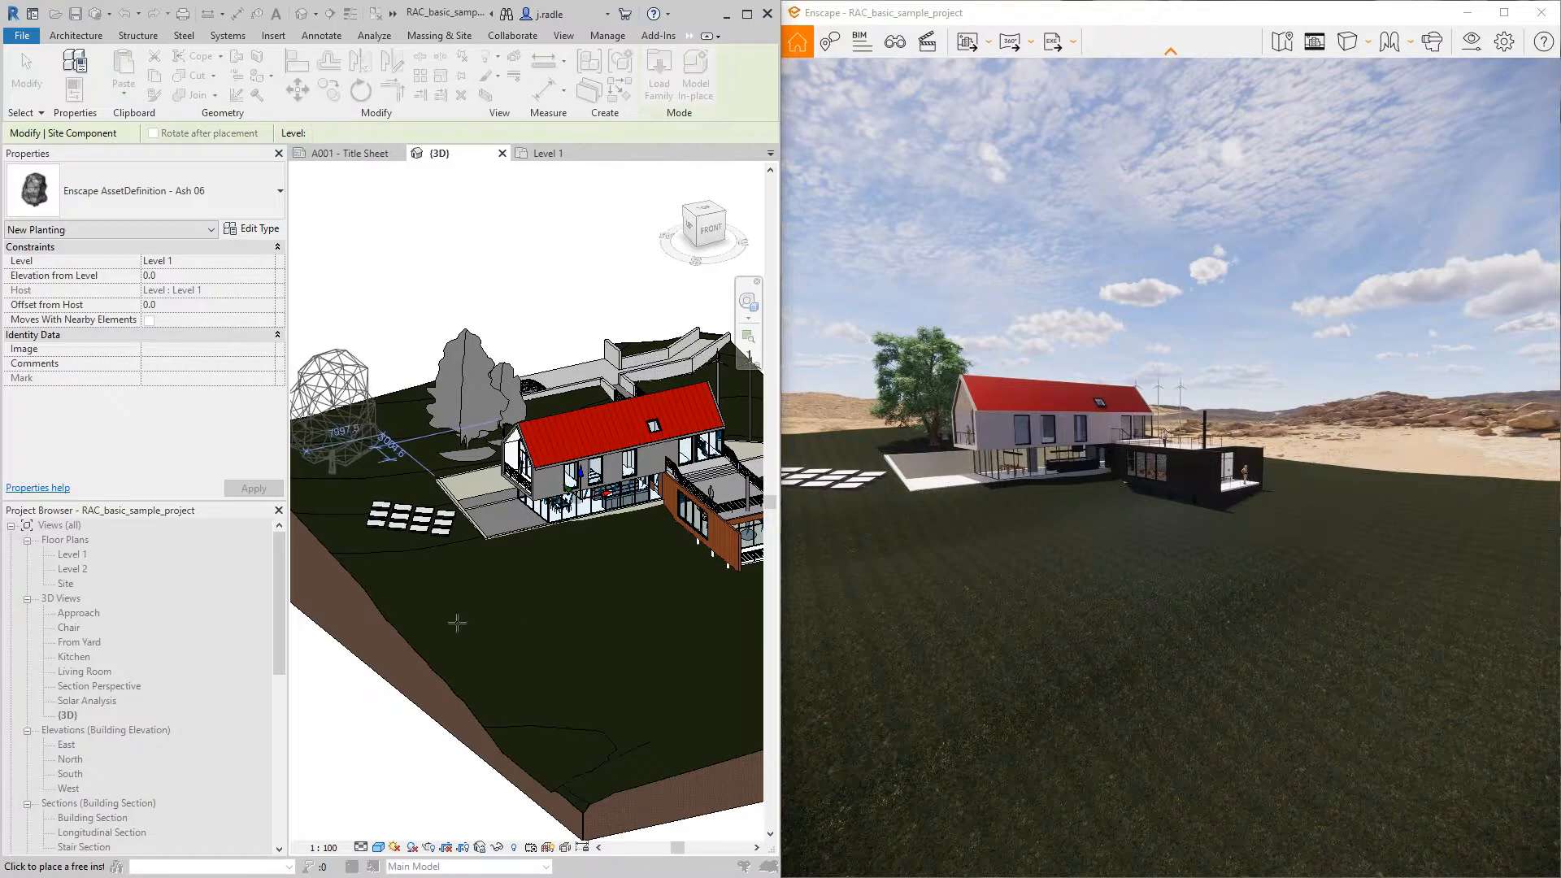
click(331, 470)
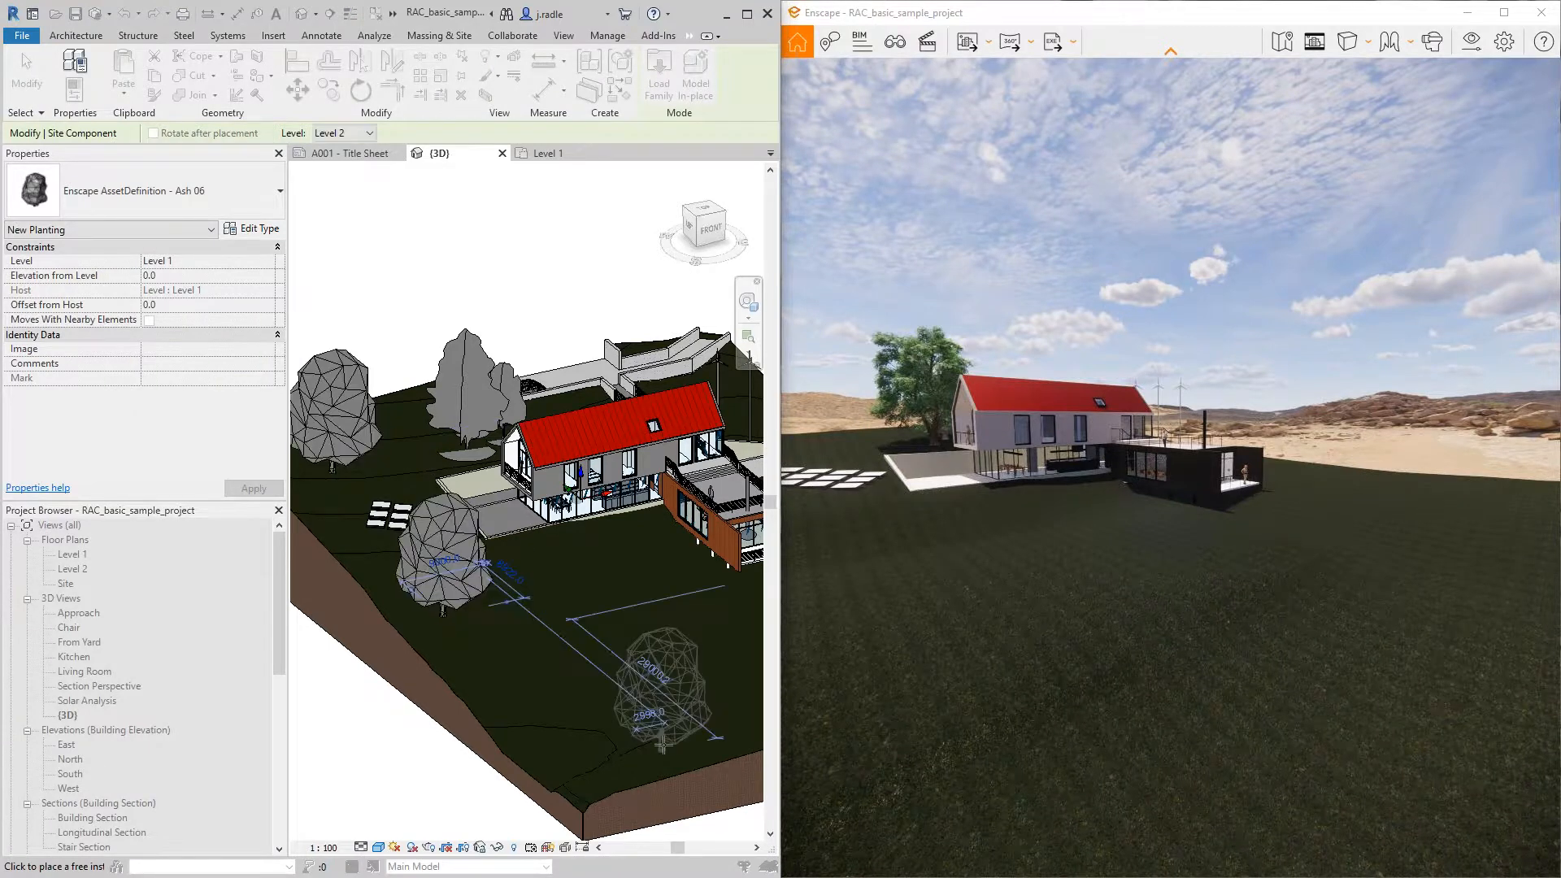
click(663, 744)
scroll(668, 730, down, 1)
middle_drag(668, 729, 491, 747)
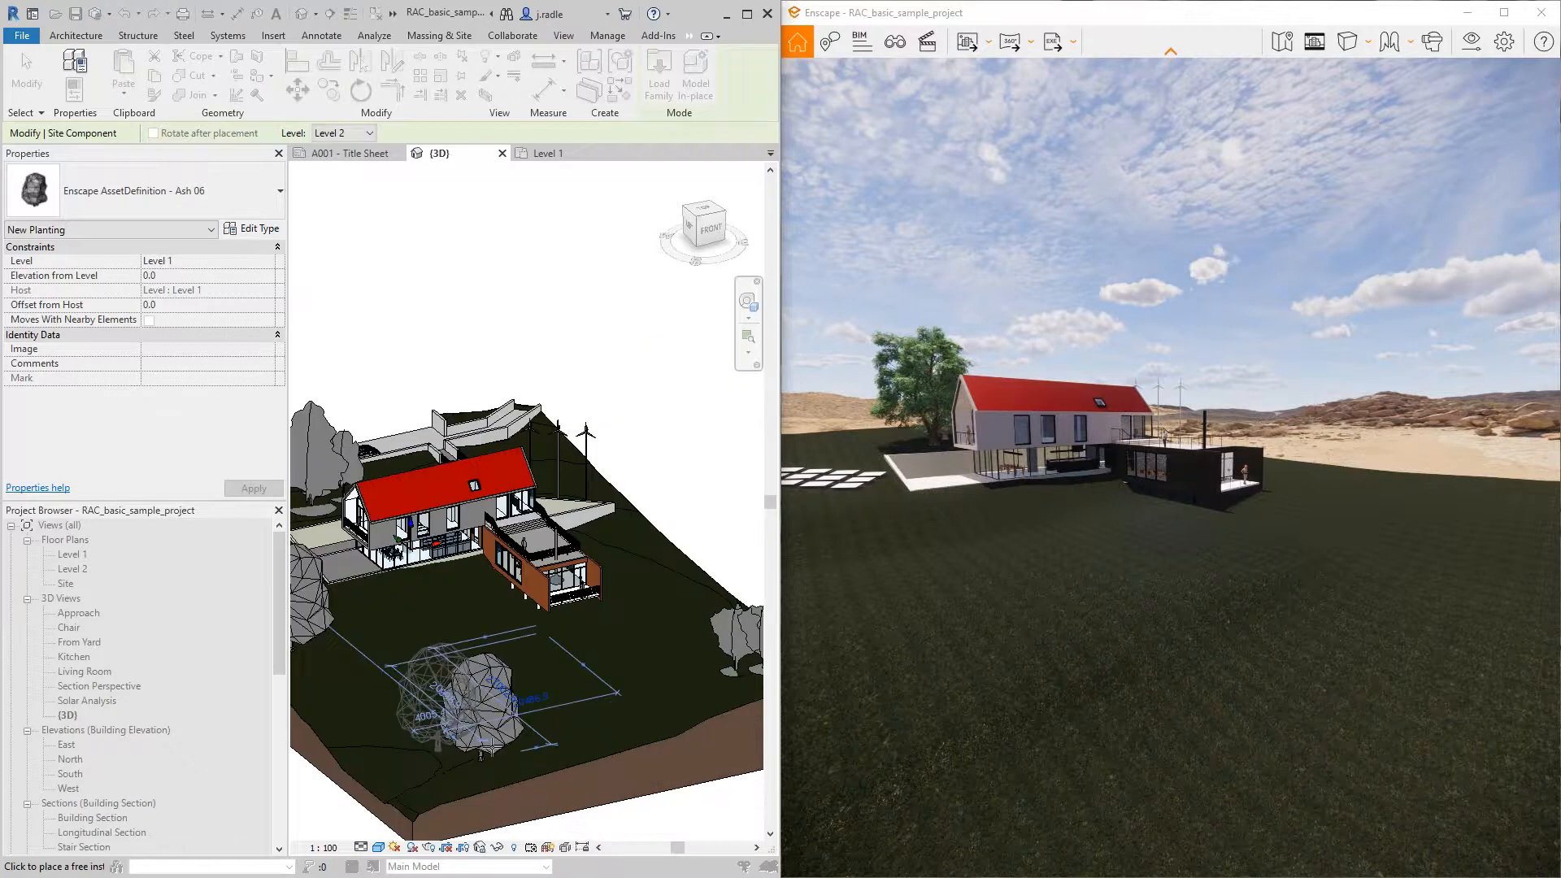
key(Escape)
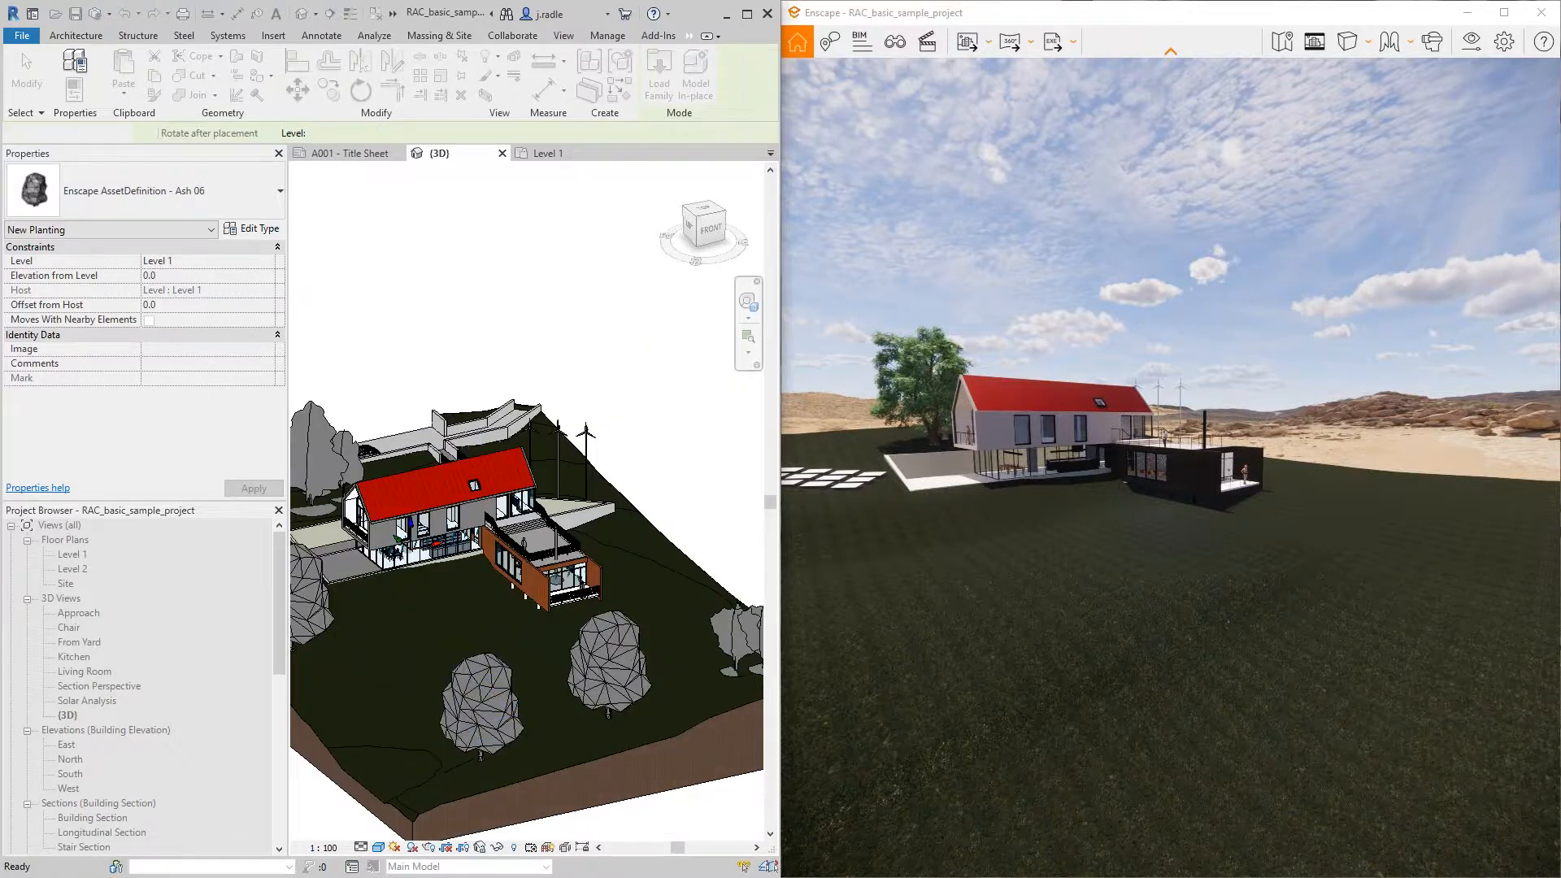
Step: Move the Asset Library back over Revit and inspect the placed ash trees and the house in the Enscape view
drag(1143, 323, 362, 340)
right_drag(1138, 487, 821, 504)
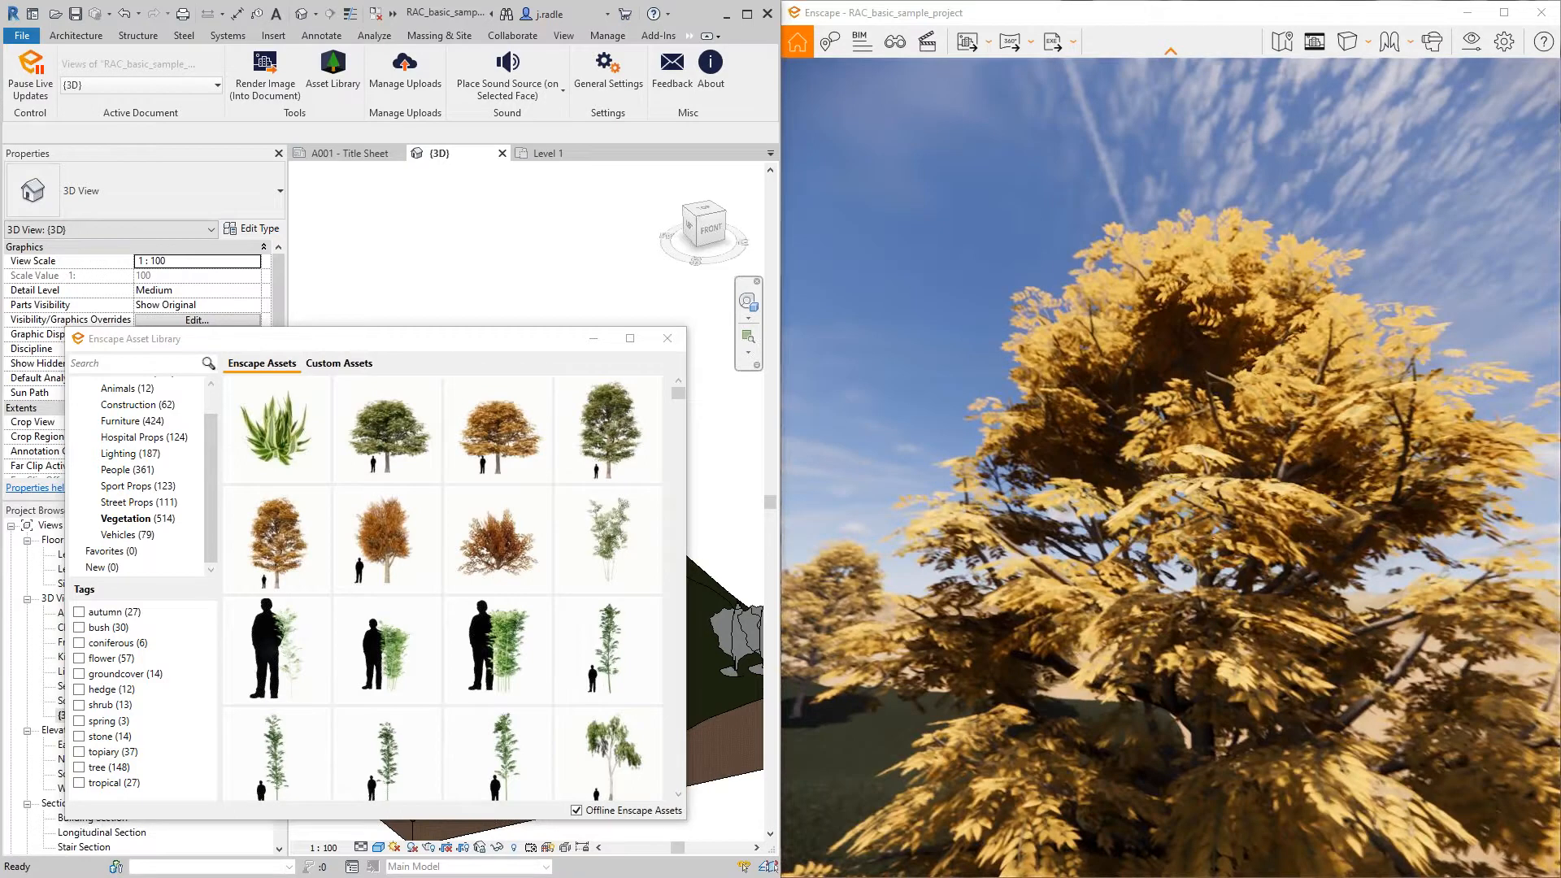
scroll(1166, 726, down, 10)
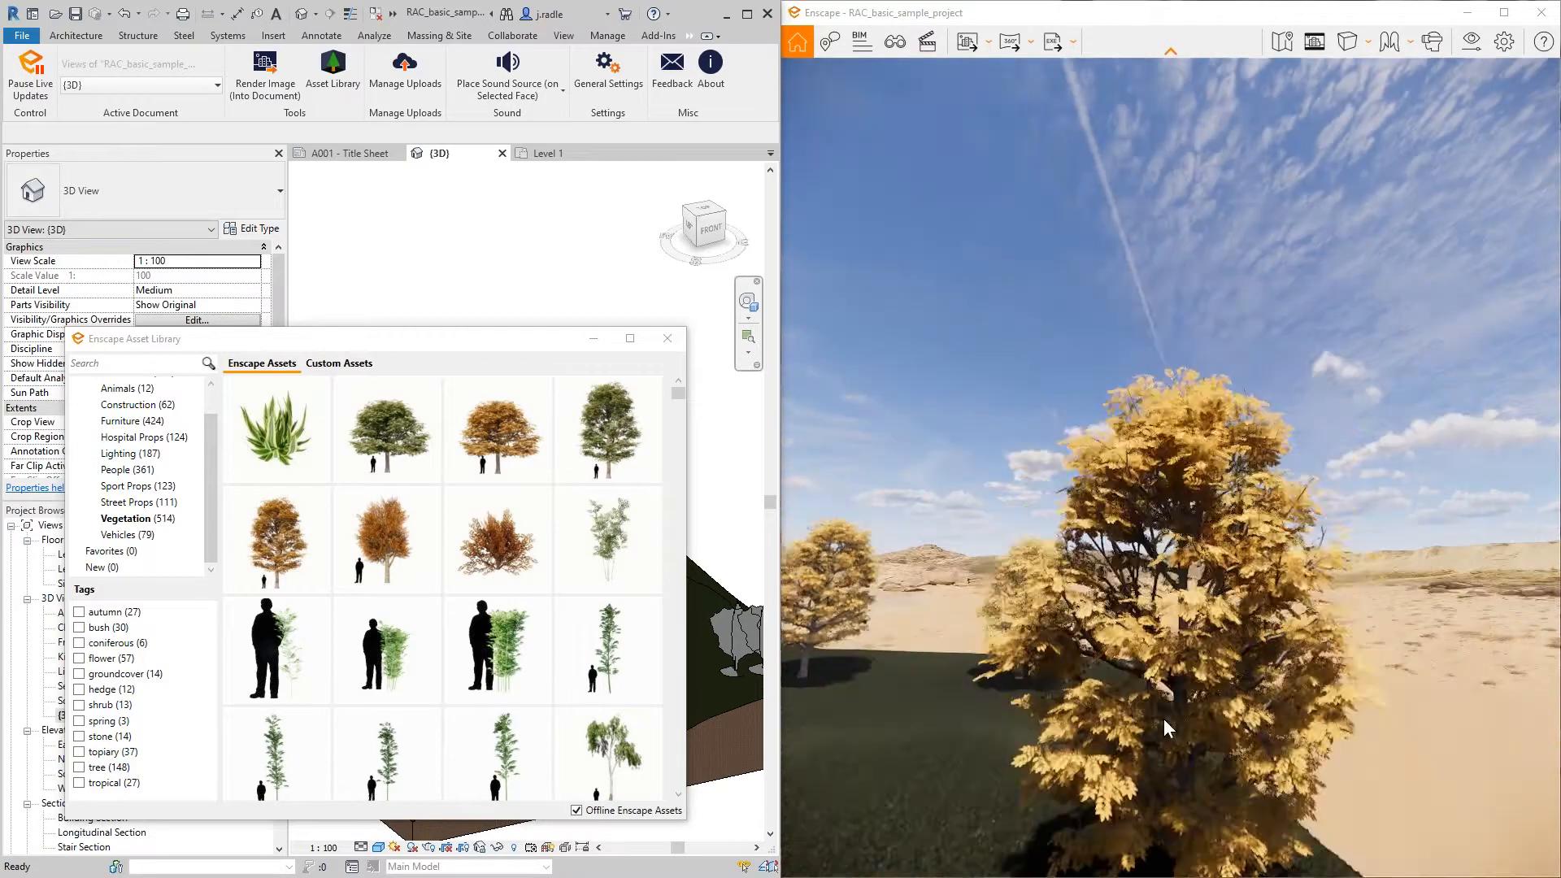
scroll(1183, 693, up, 5)
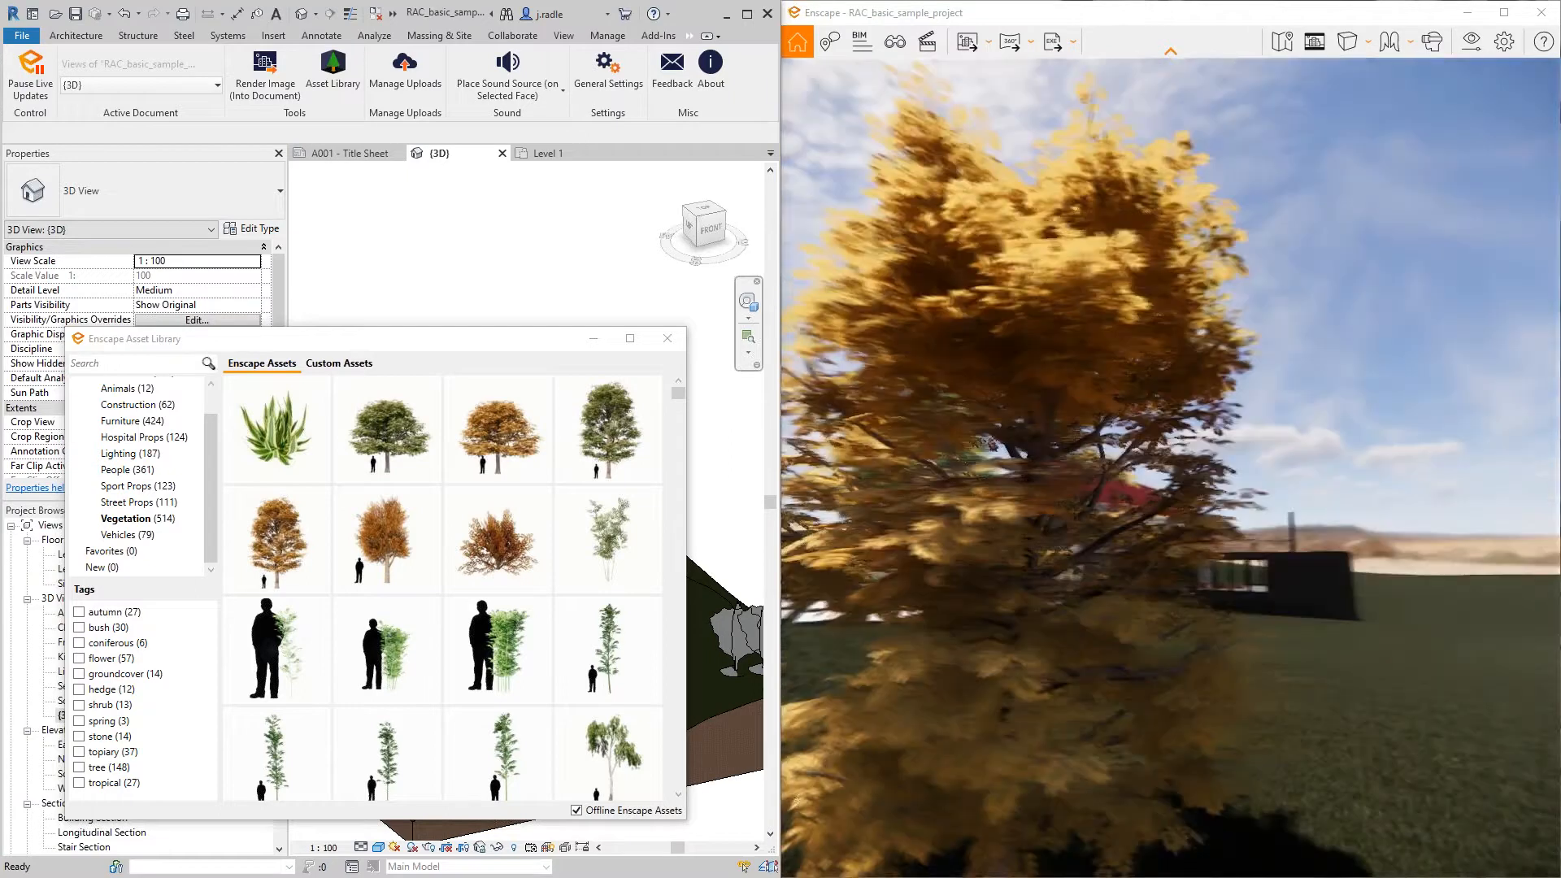
right_drag(1183, 694, 1252, 622)
drag(1252, 622, 1419, 619)
key(s)
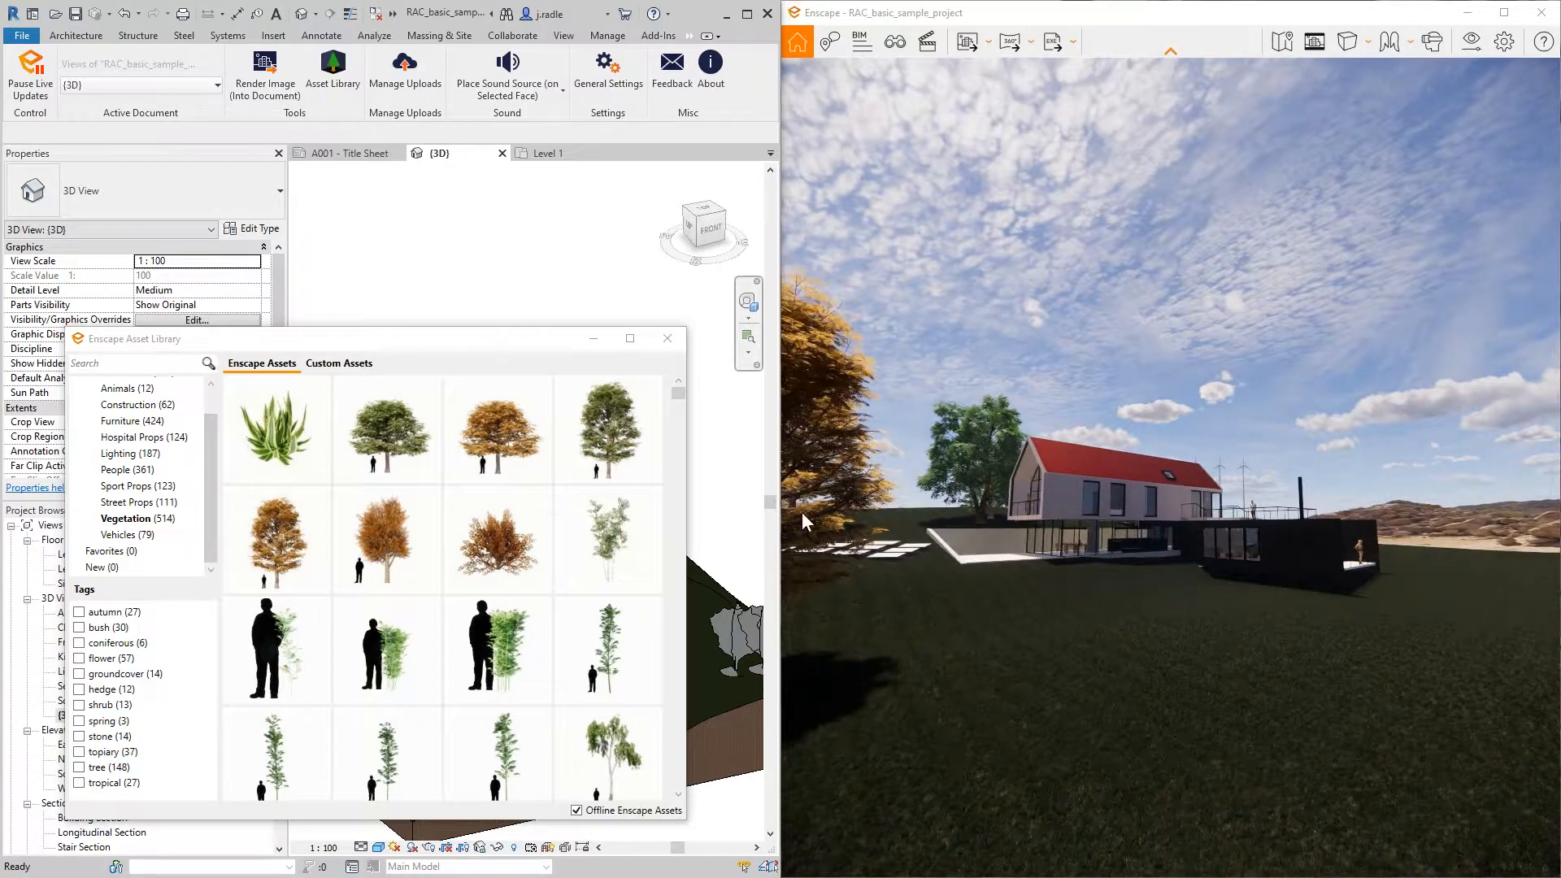
Step: Show the Custom Assets in the Asset Library and look over entries such as Pillows
mouse_move(574, 489)
drag(456, 343, 520, 343)
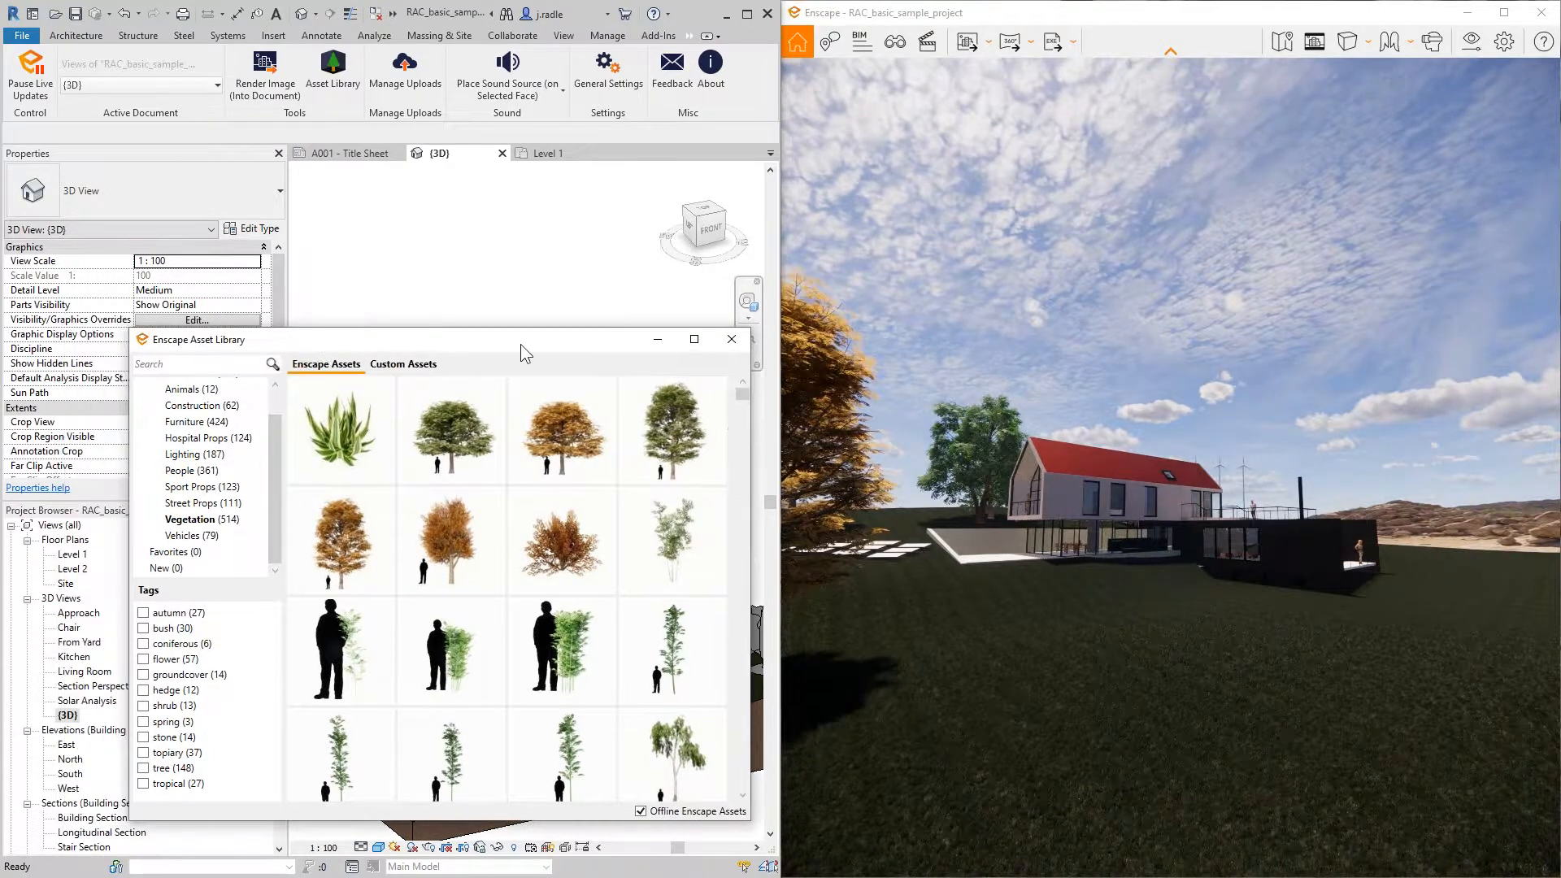
click(399, 365)
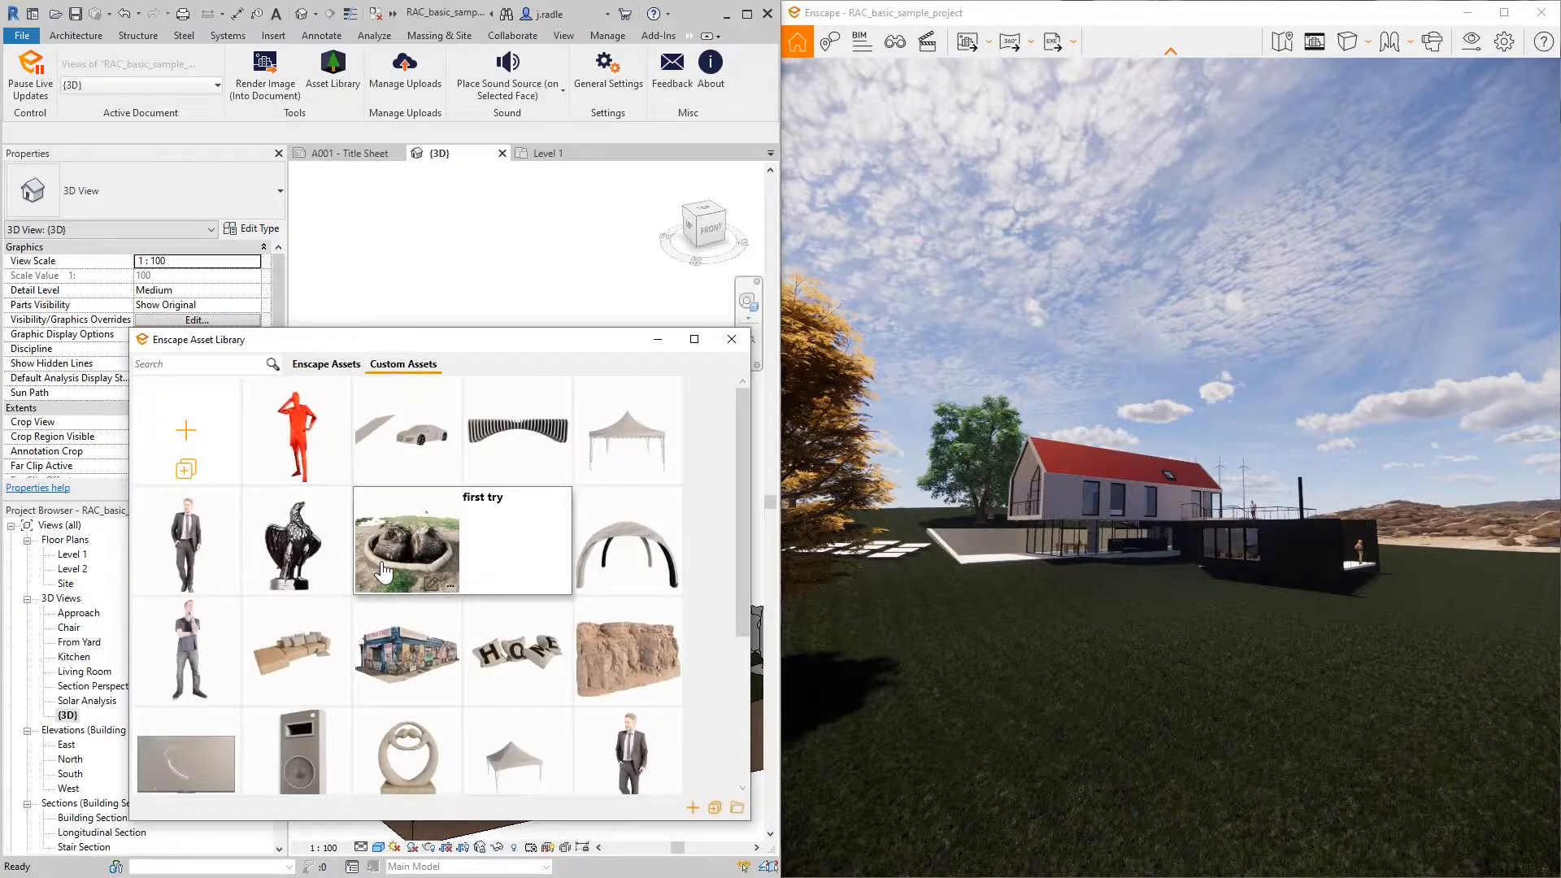
mouse_move(429, 468)
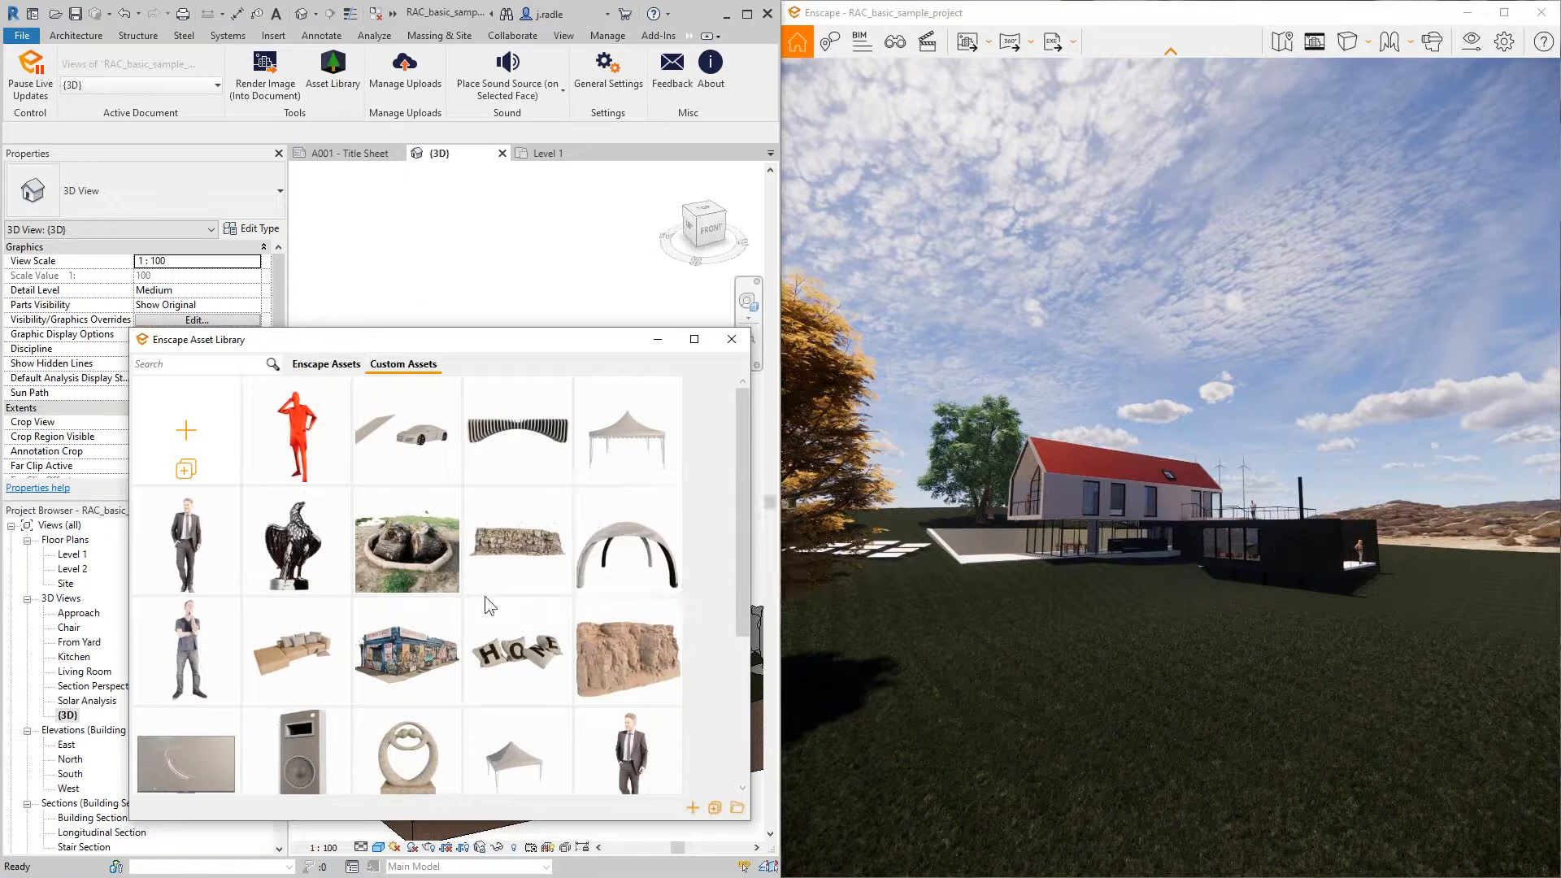
mouse_move(504, 662)
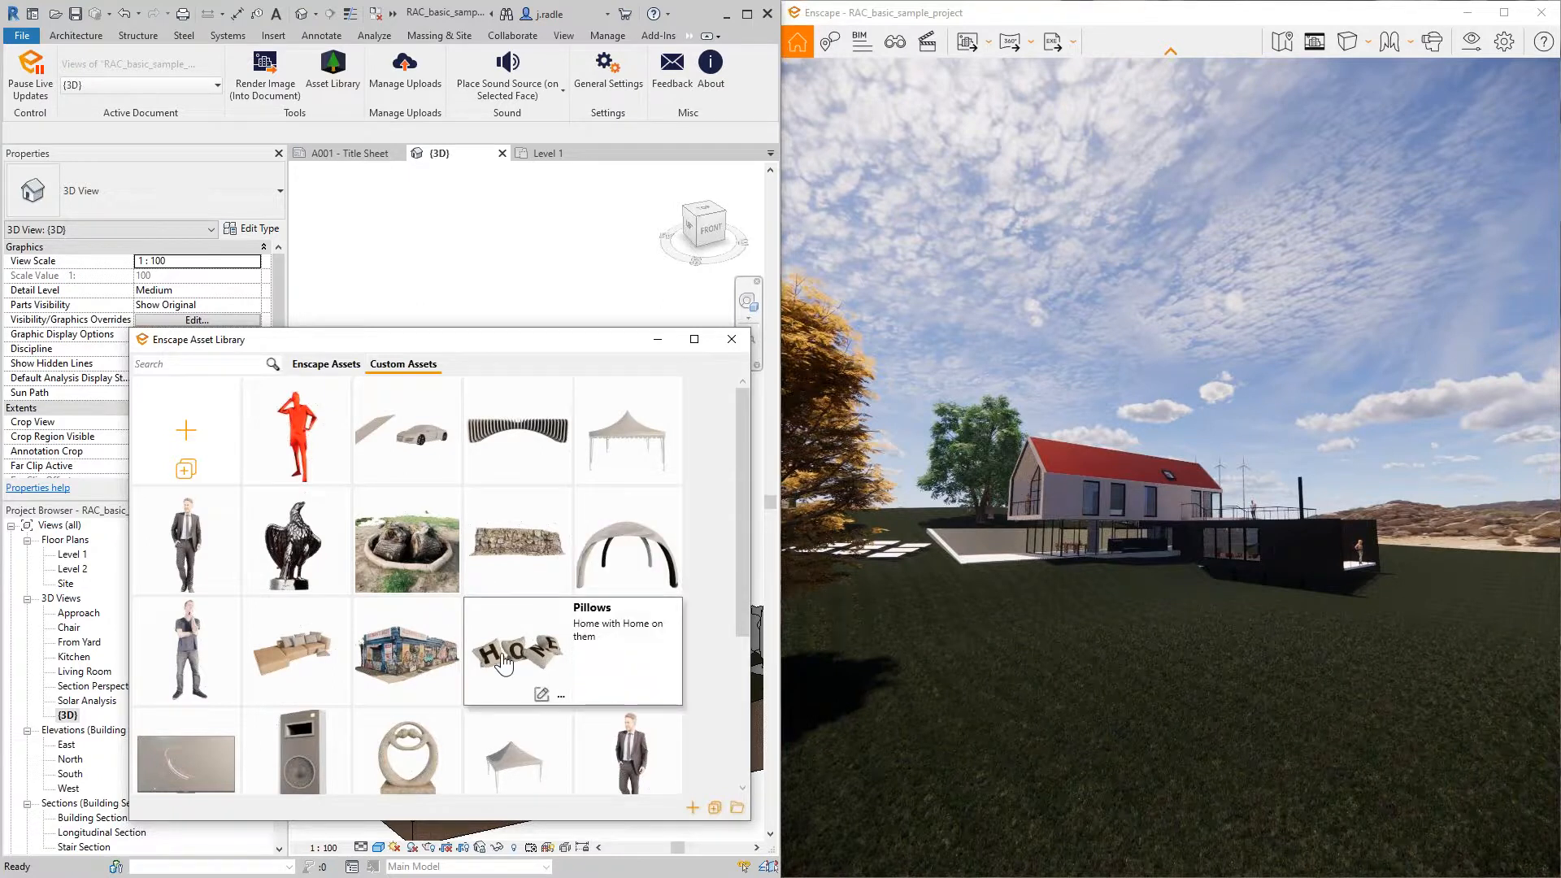
Step: Return to the Enscape Assets and browse the Vegetation models from bamboo to ground cover, hedges and stones
click(317, 364)
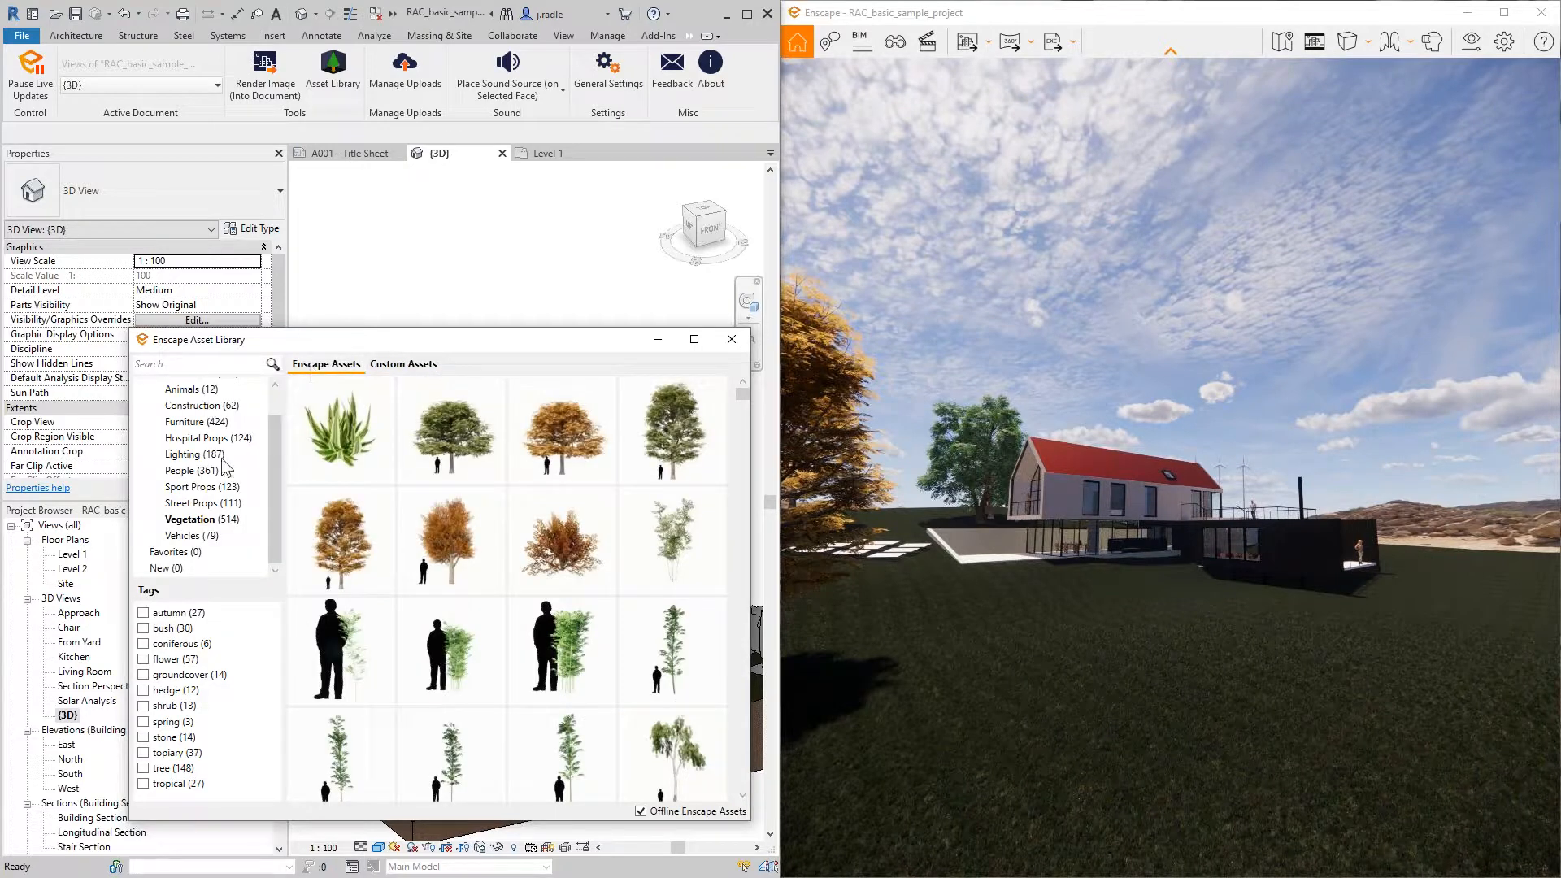
mouse_move(562, 756)
mouse_move(563, 807)
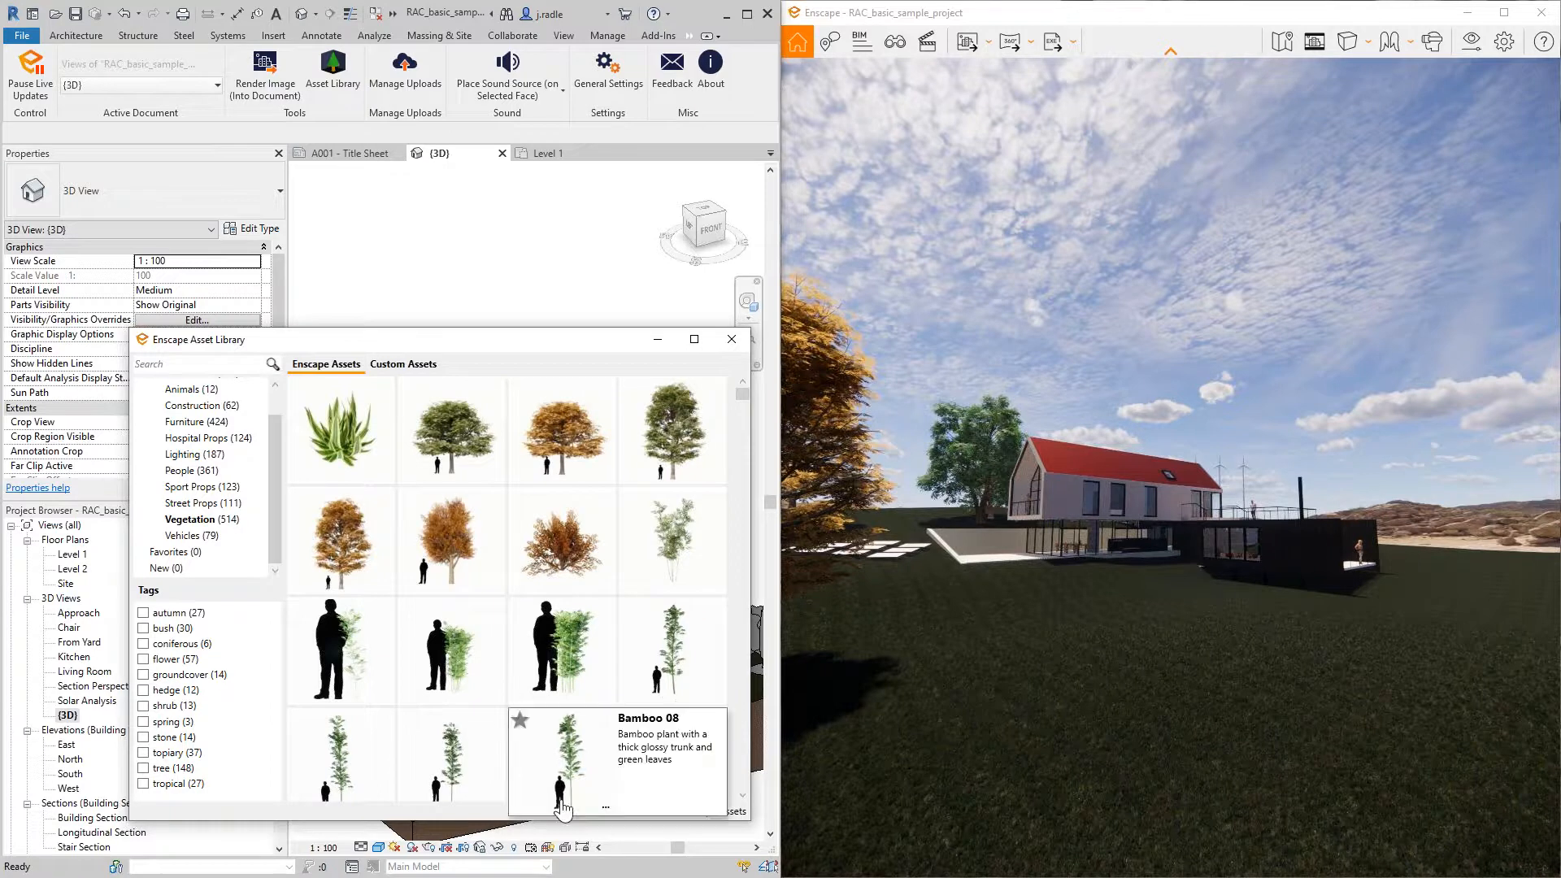
click(382, 557)
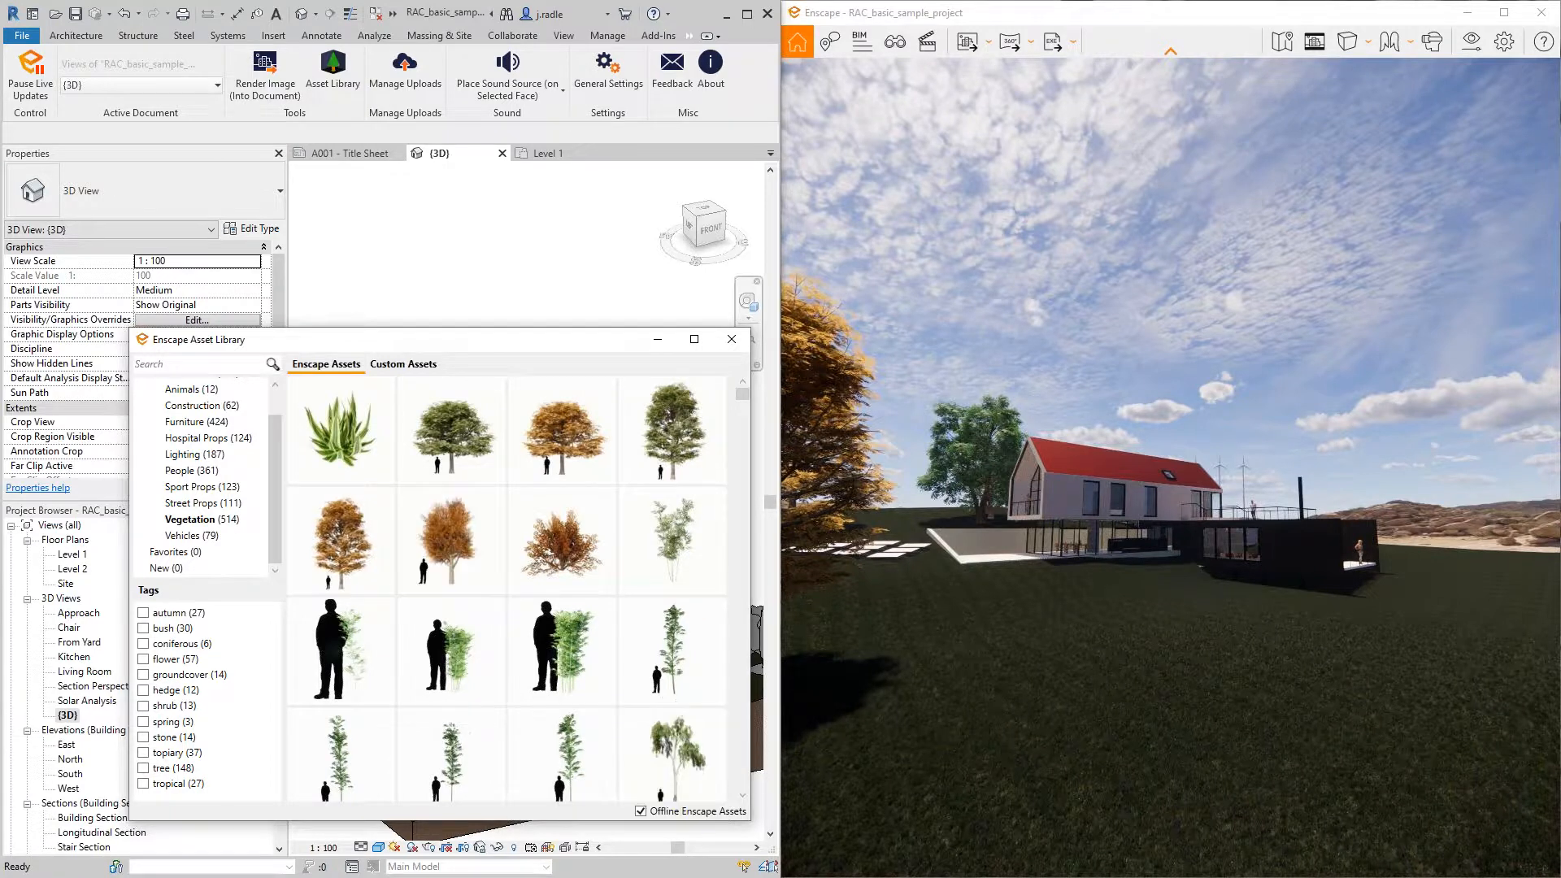
mouse_move(547, 711)
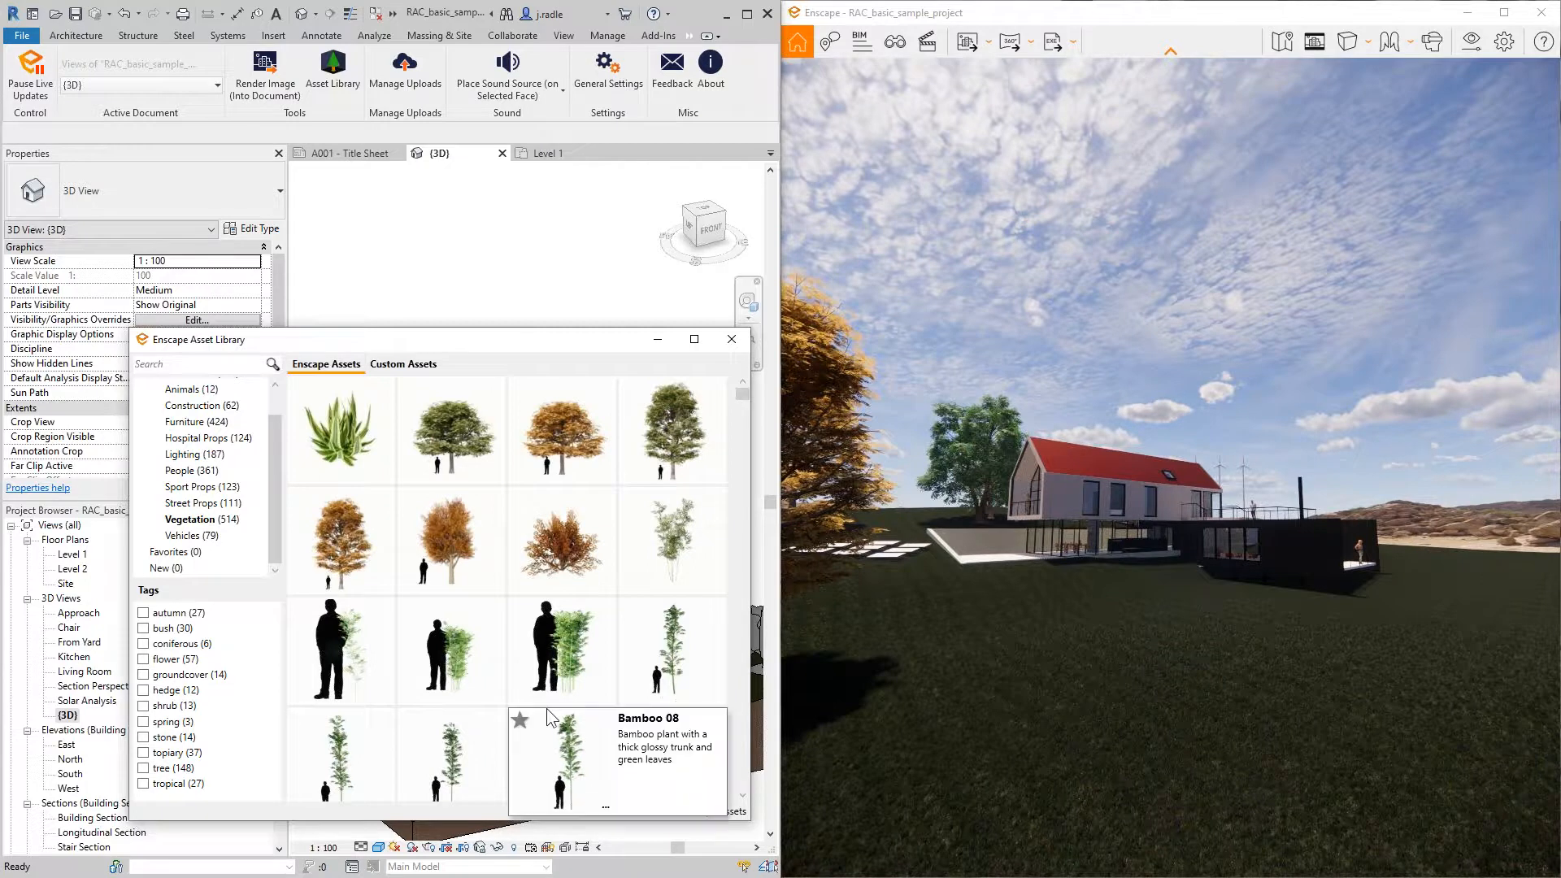
scroll(546, 709, down, 3)
scroll(538, 679, down, 5)
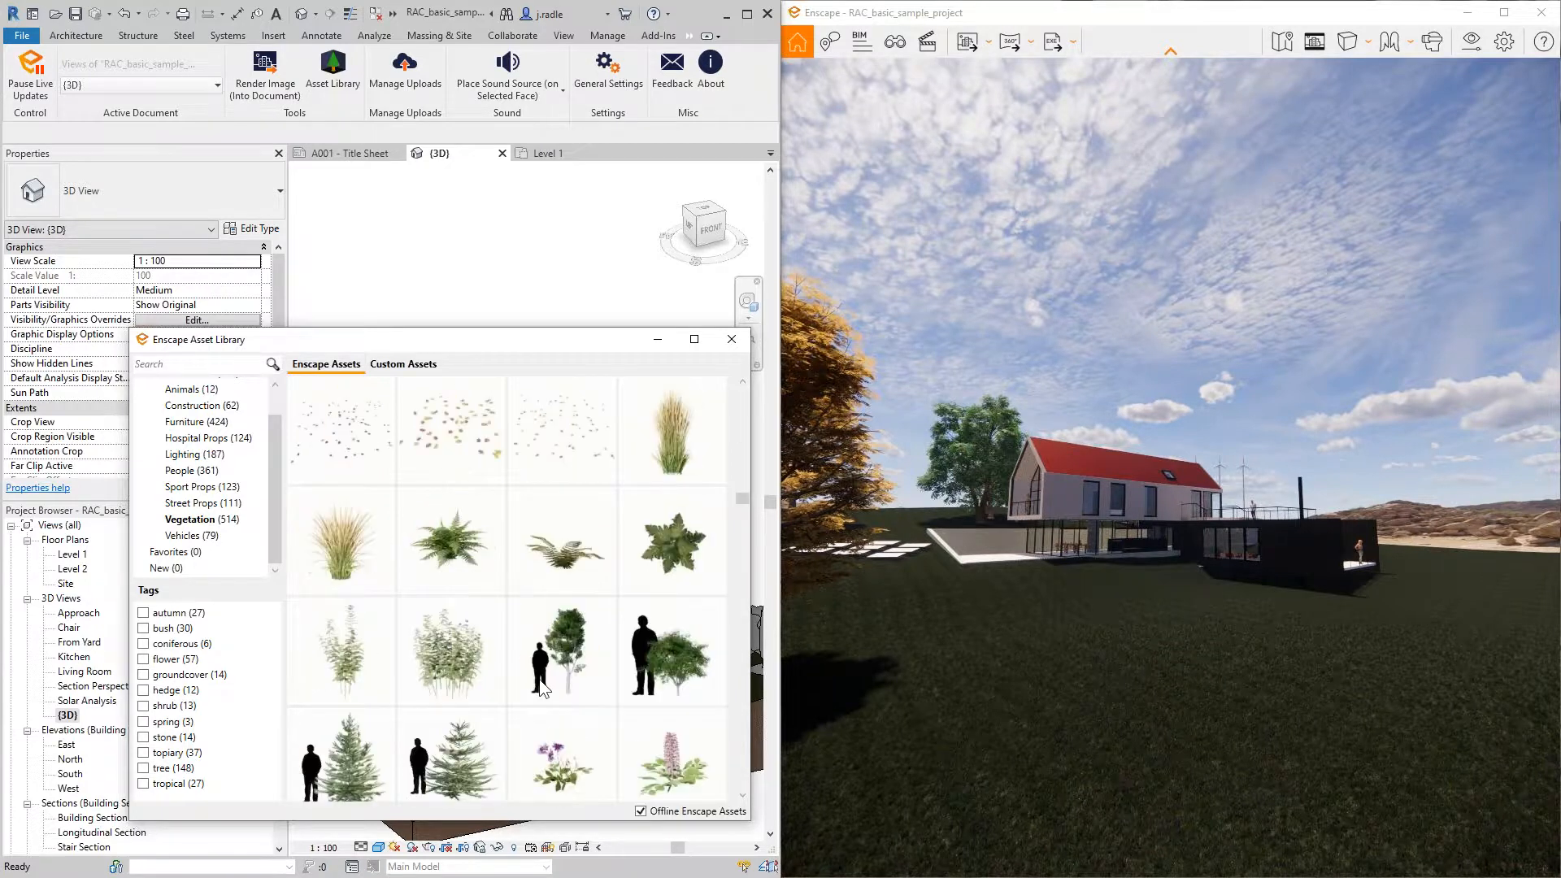
mouse_move(451, 540)
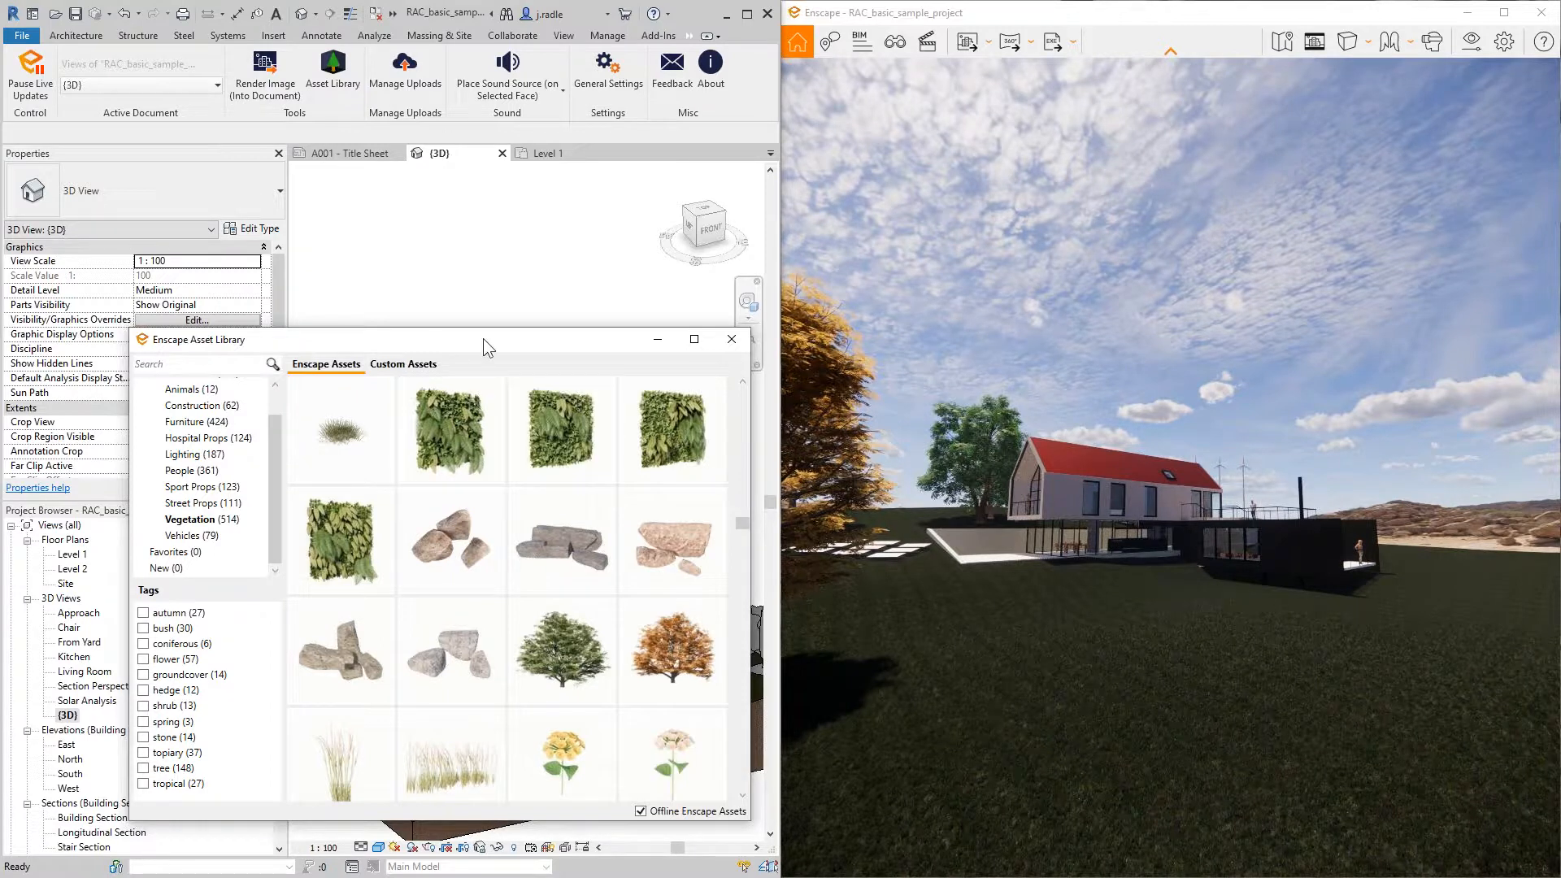
Step: Browse the other asset categories, including People, Furniture, Construction, Animals and Accessories
click(198, 503)
click(190, 474)
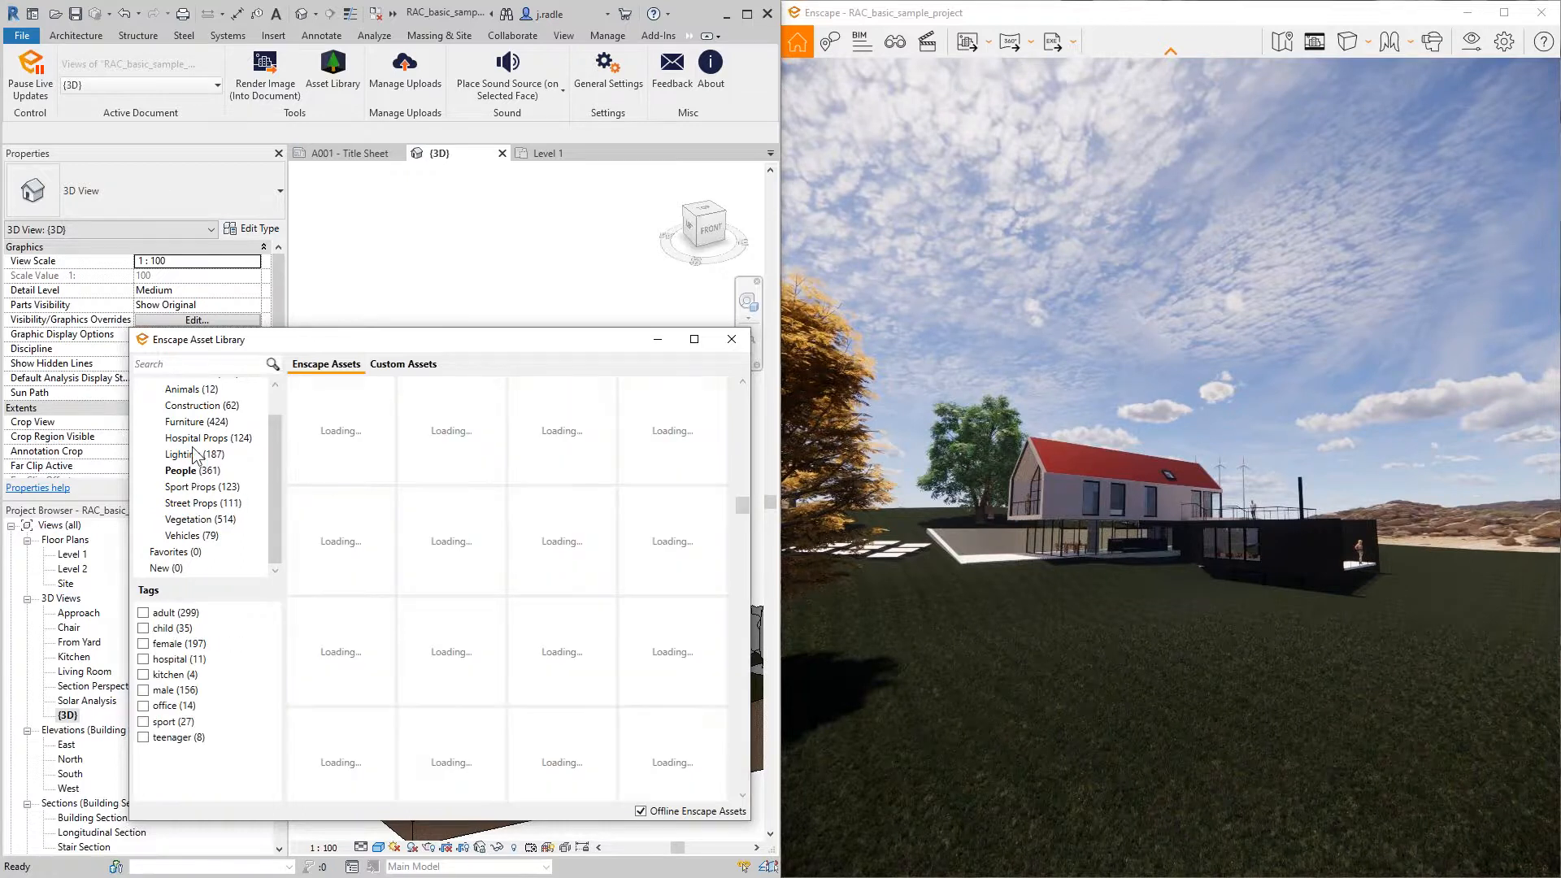
click(193, 453)
click(200, 420)
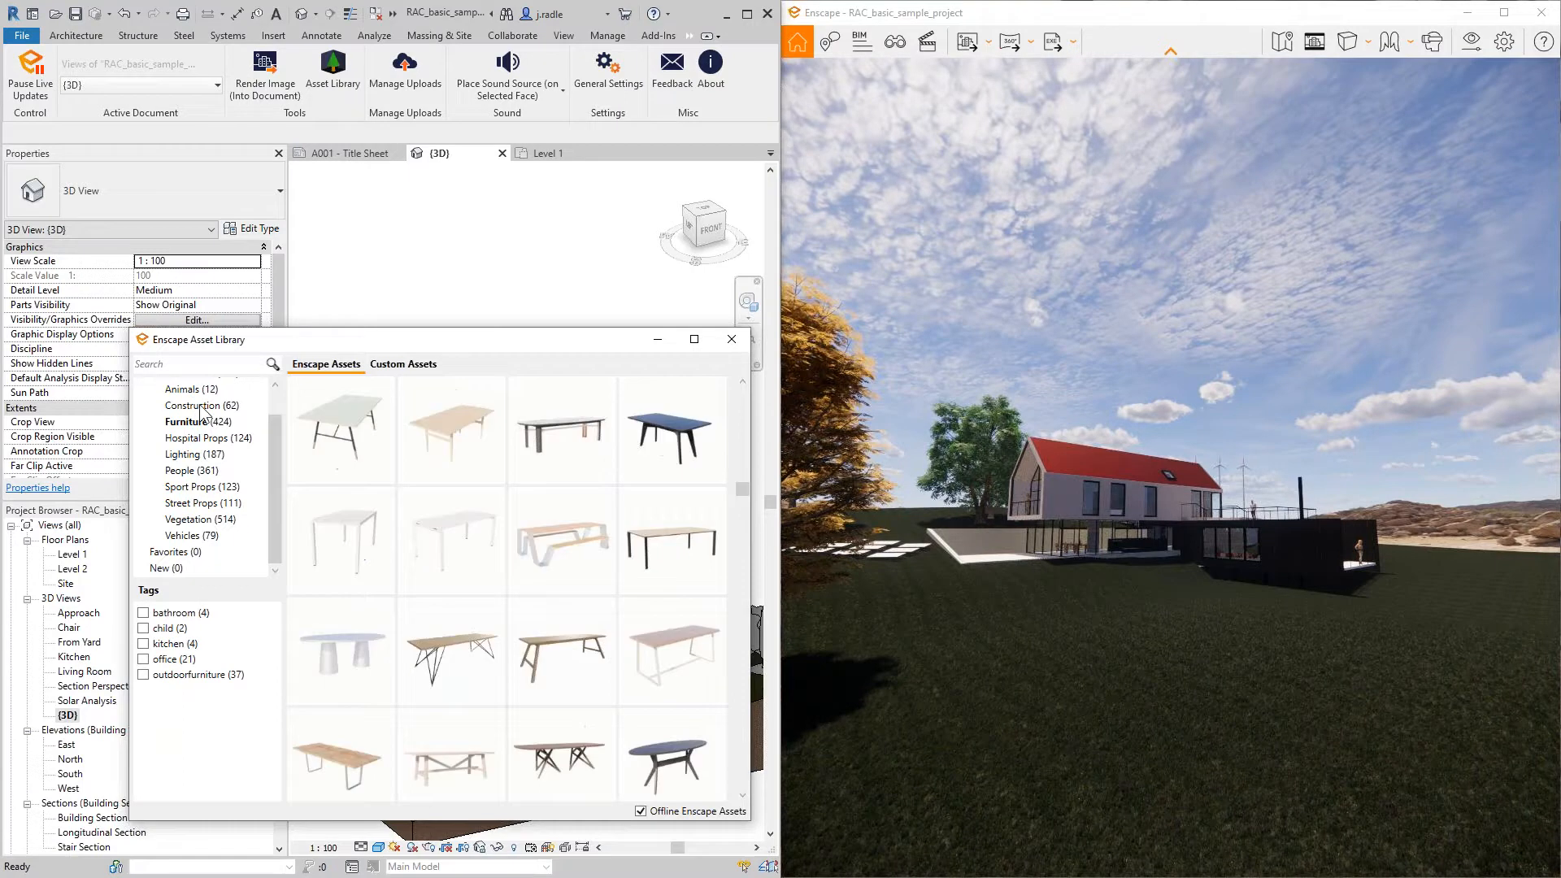
click(200, 407)
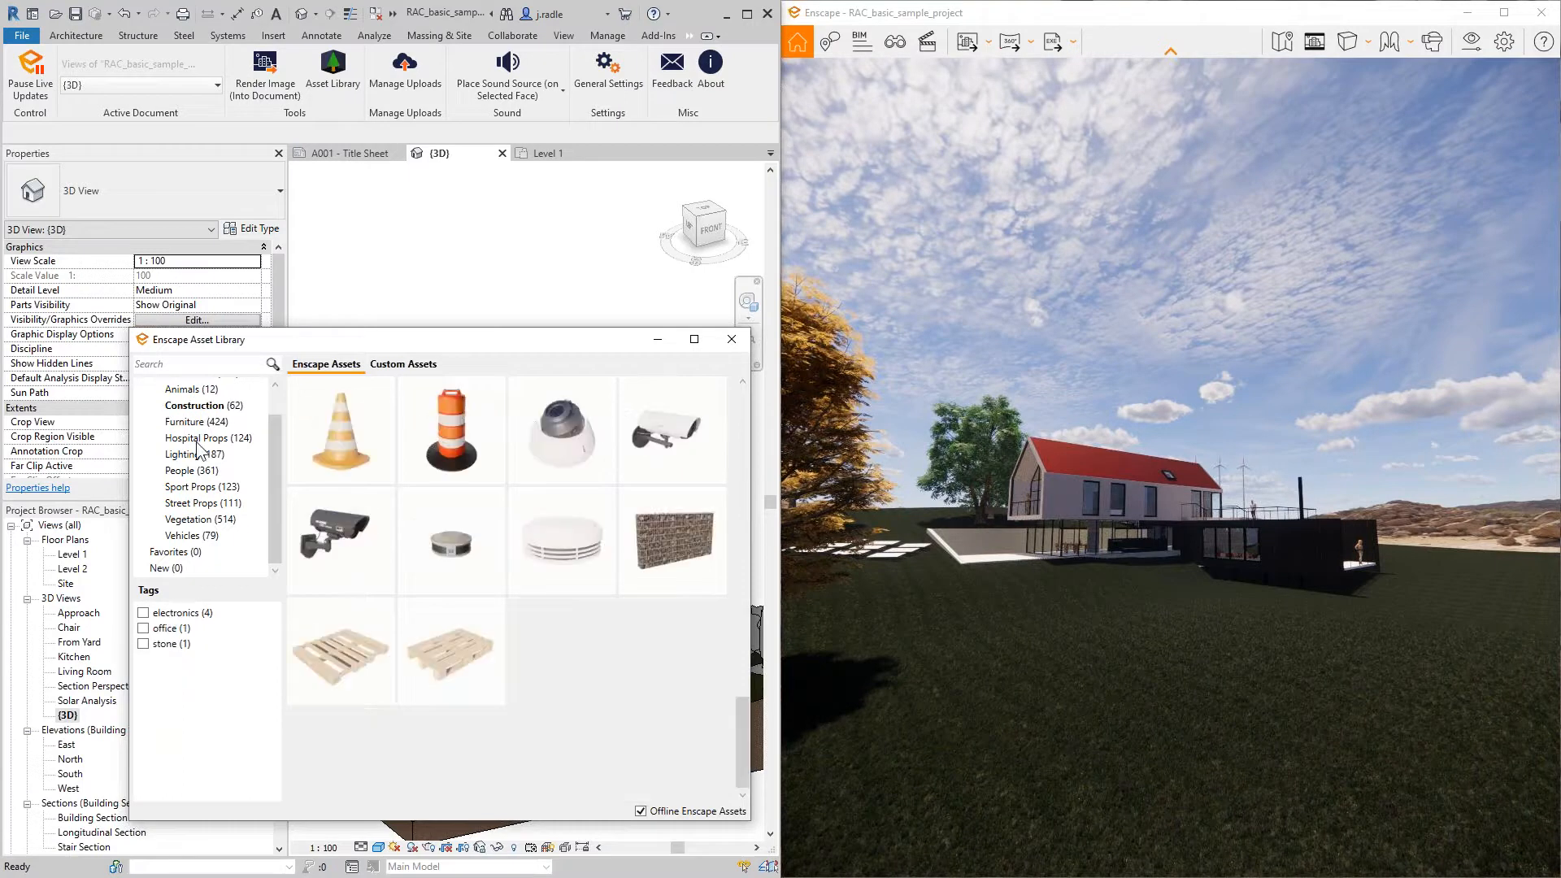
scroll(197, 444, up, 1)
click(196, 419)
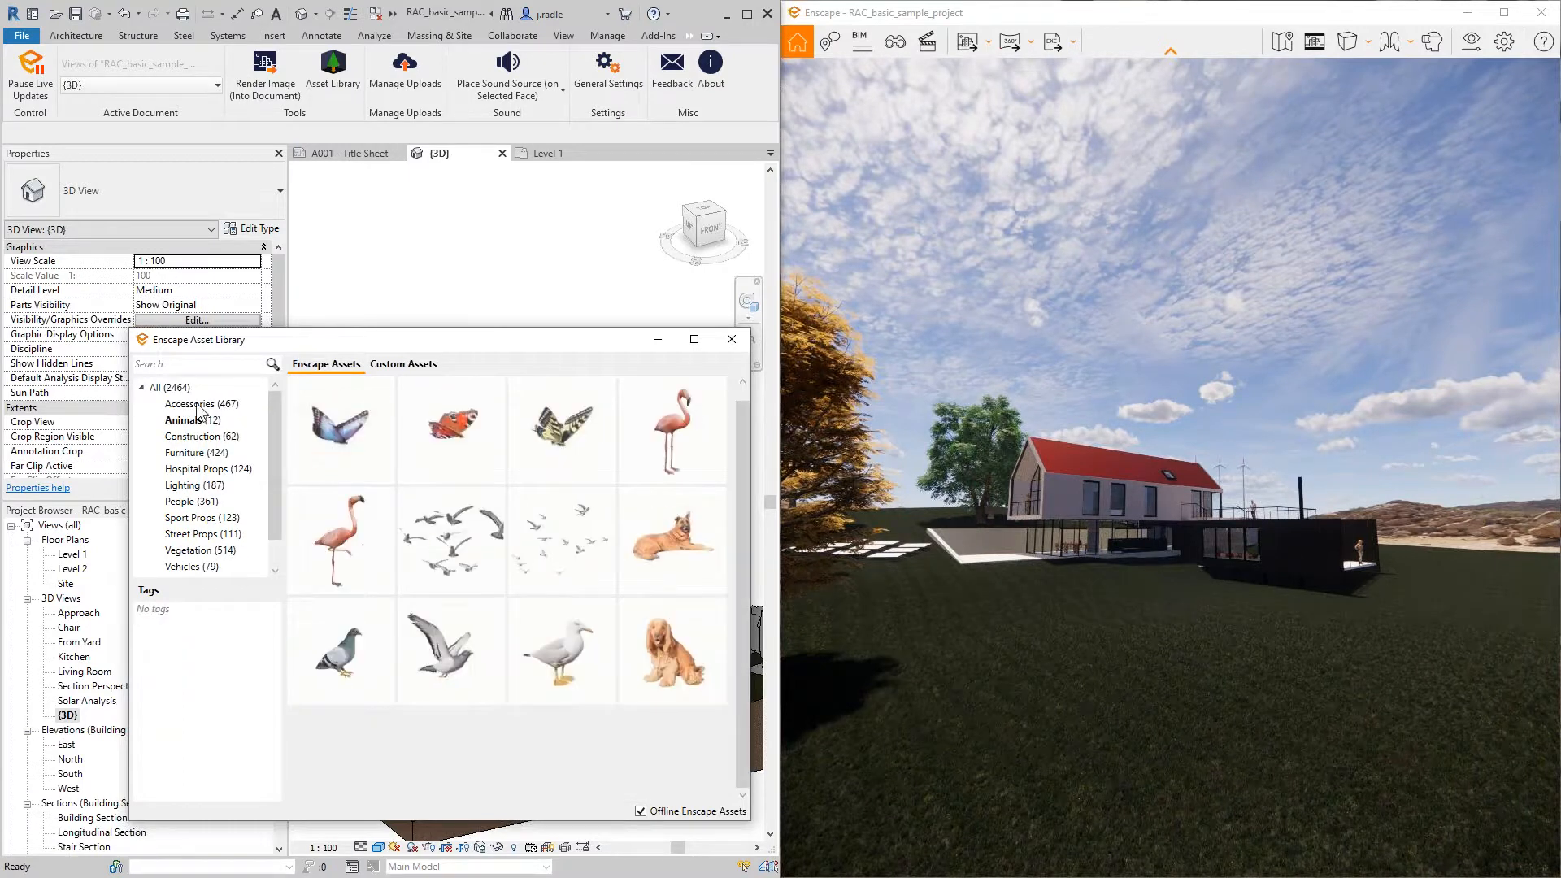
click(196, 404)
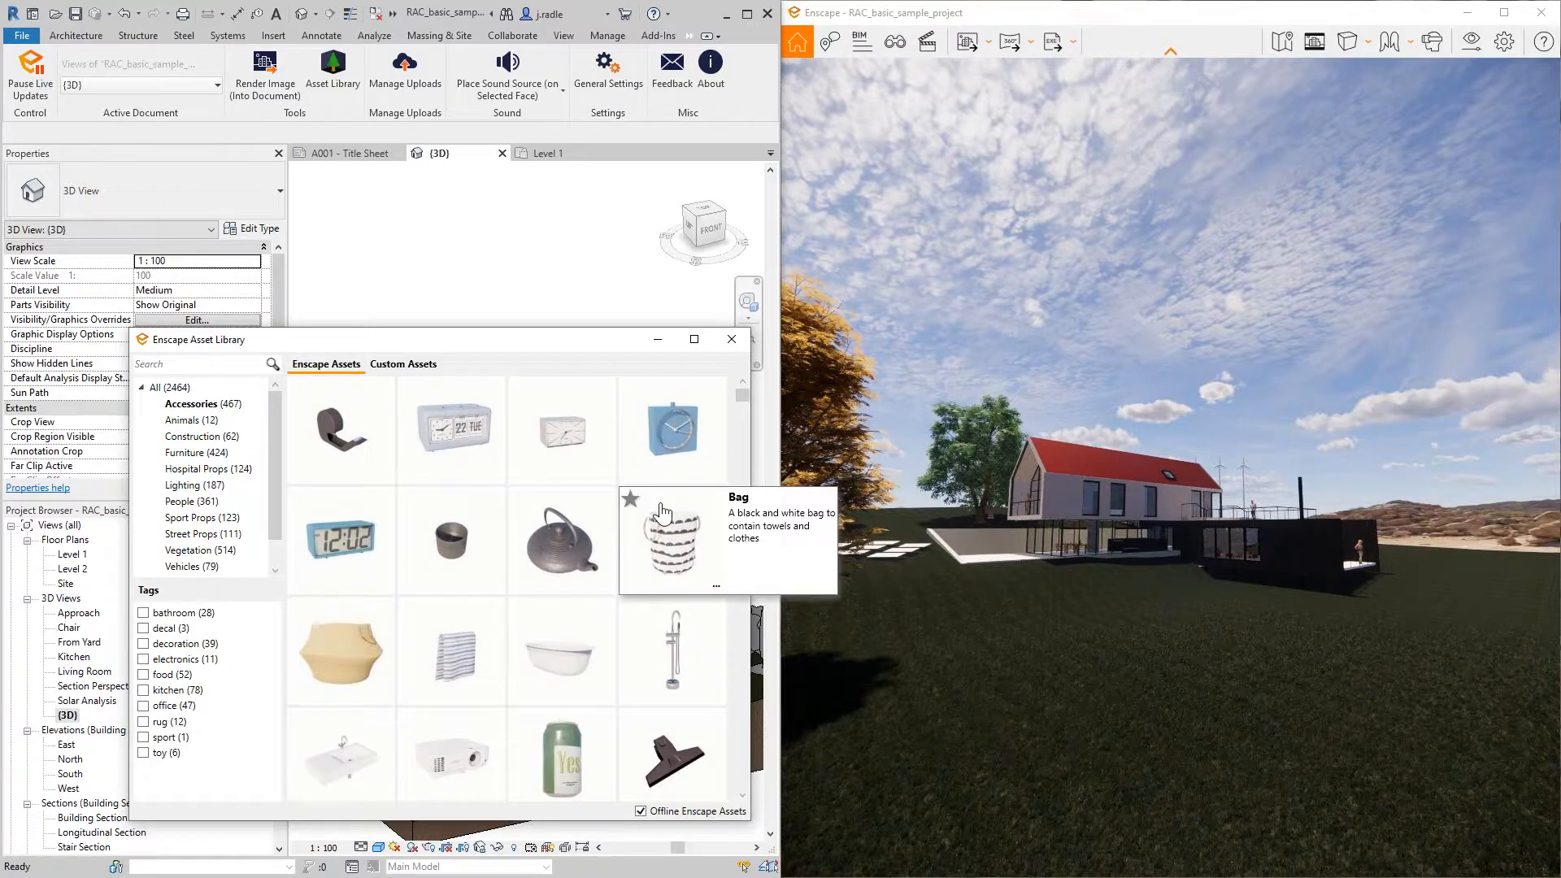
mouse_move(404, 528)
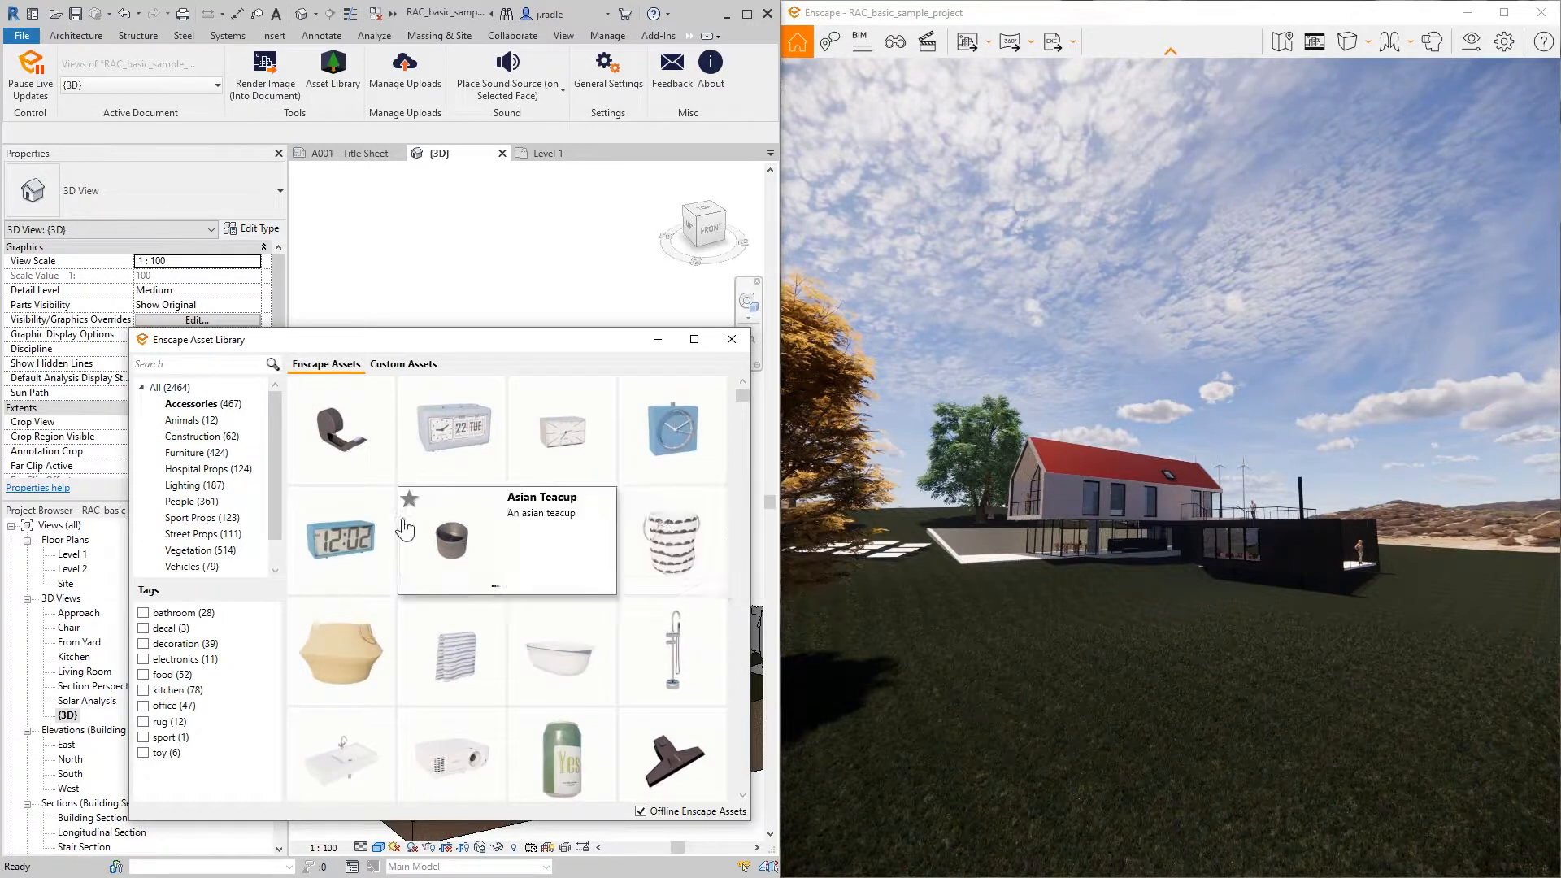
scroll(216, 551, down, 2)
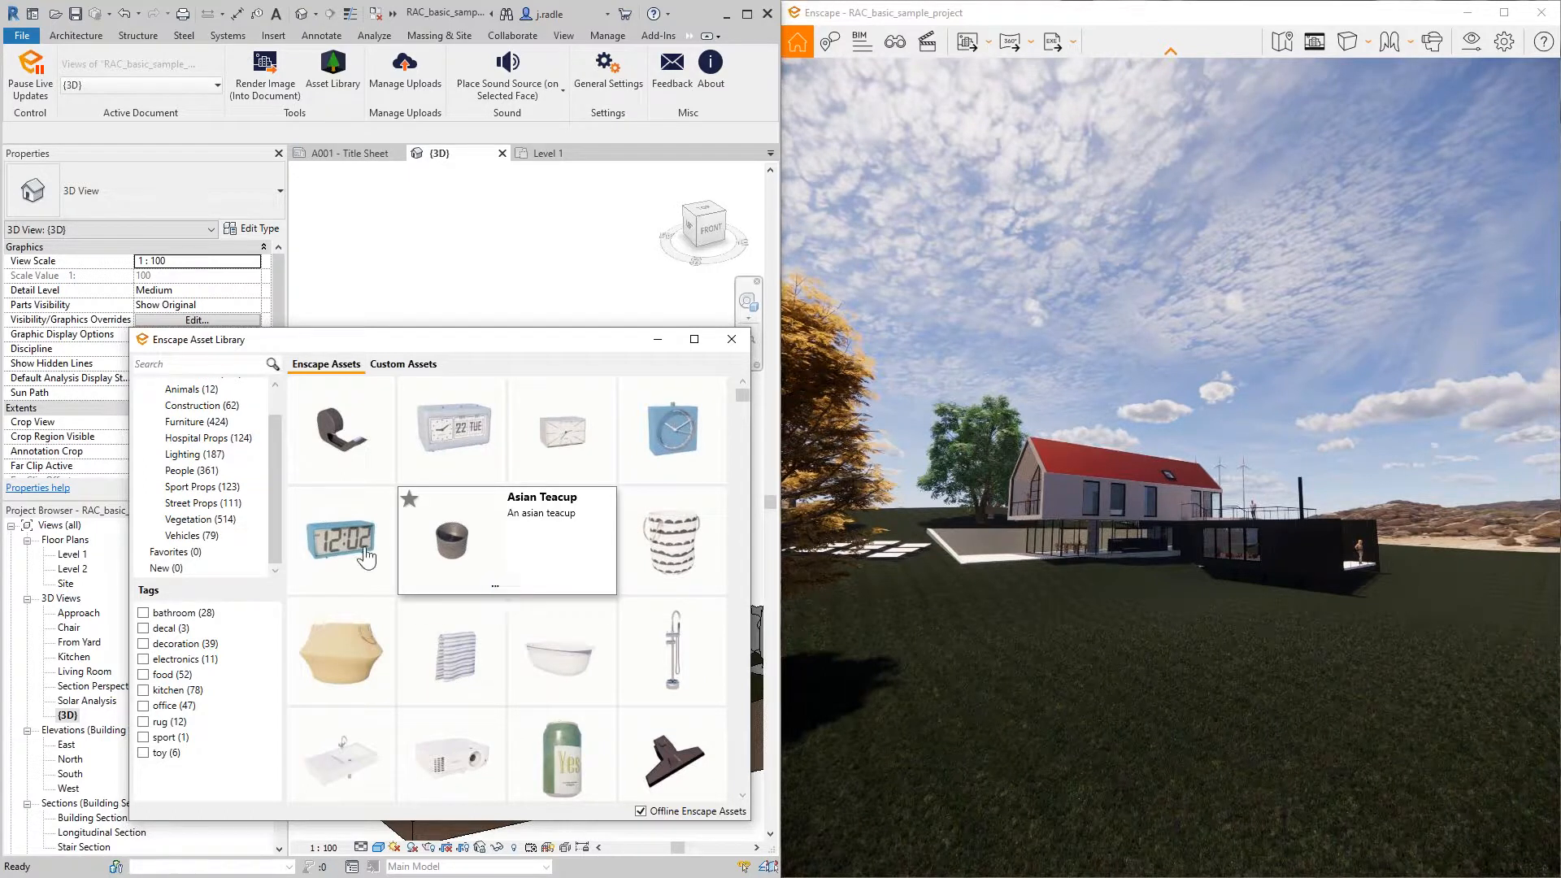
Step: Review the placement and family-linking options of Accent Chair 02 in the Furniture category without choosing one, and move the library window up
click(198, 520)
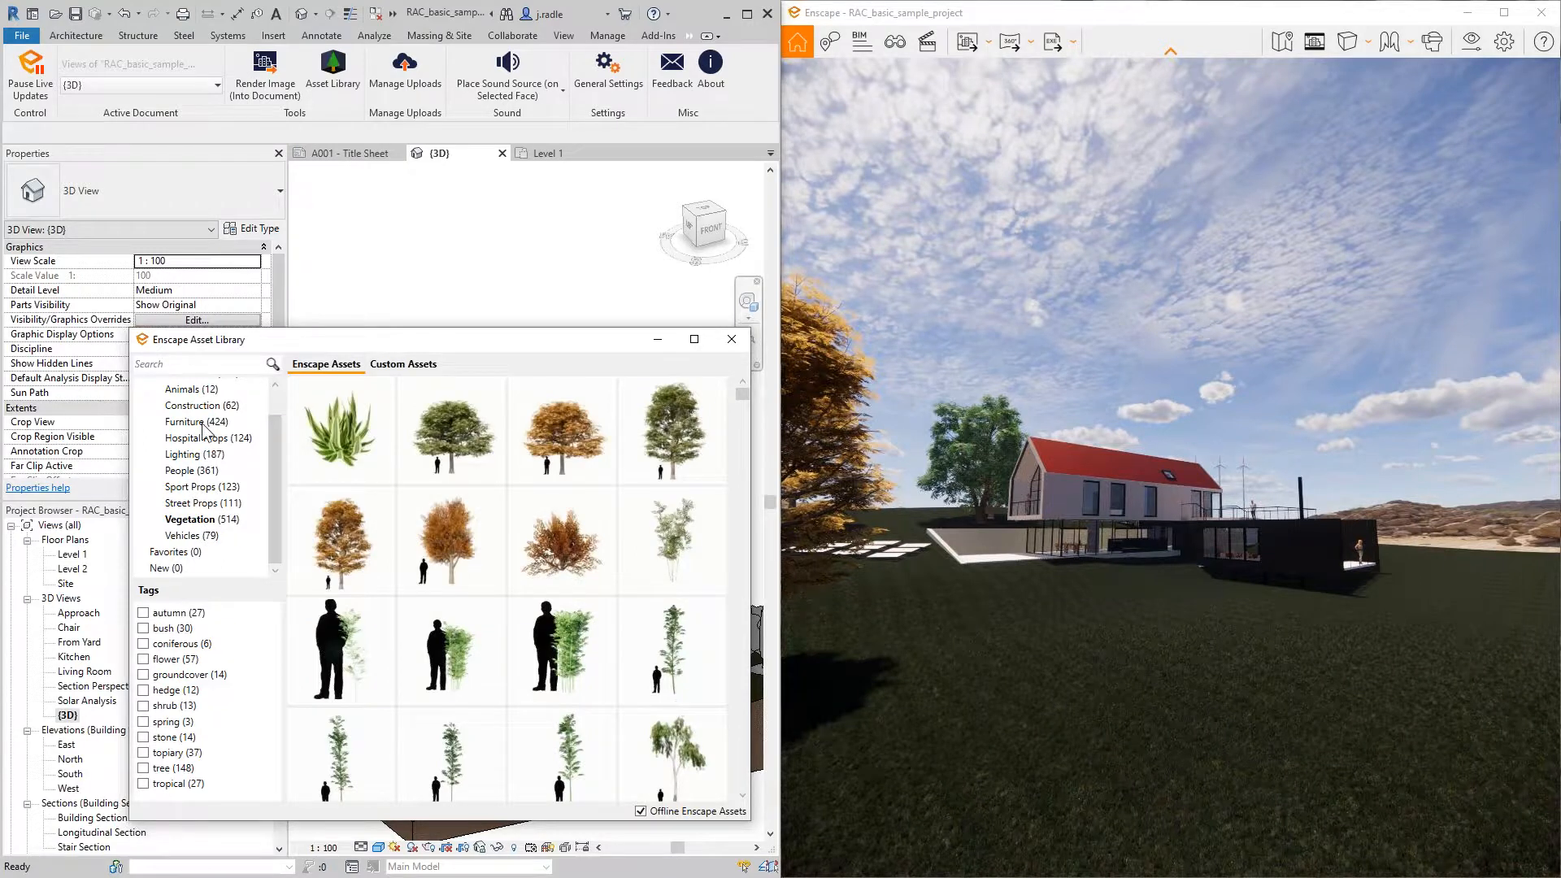
click(199, 423)
click(495, 586)
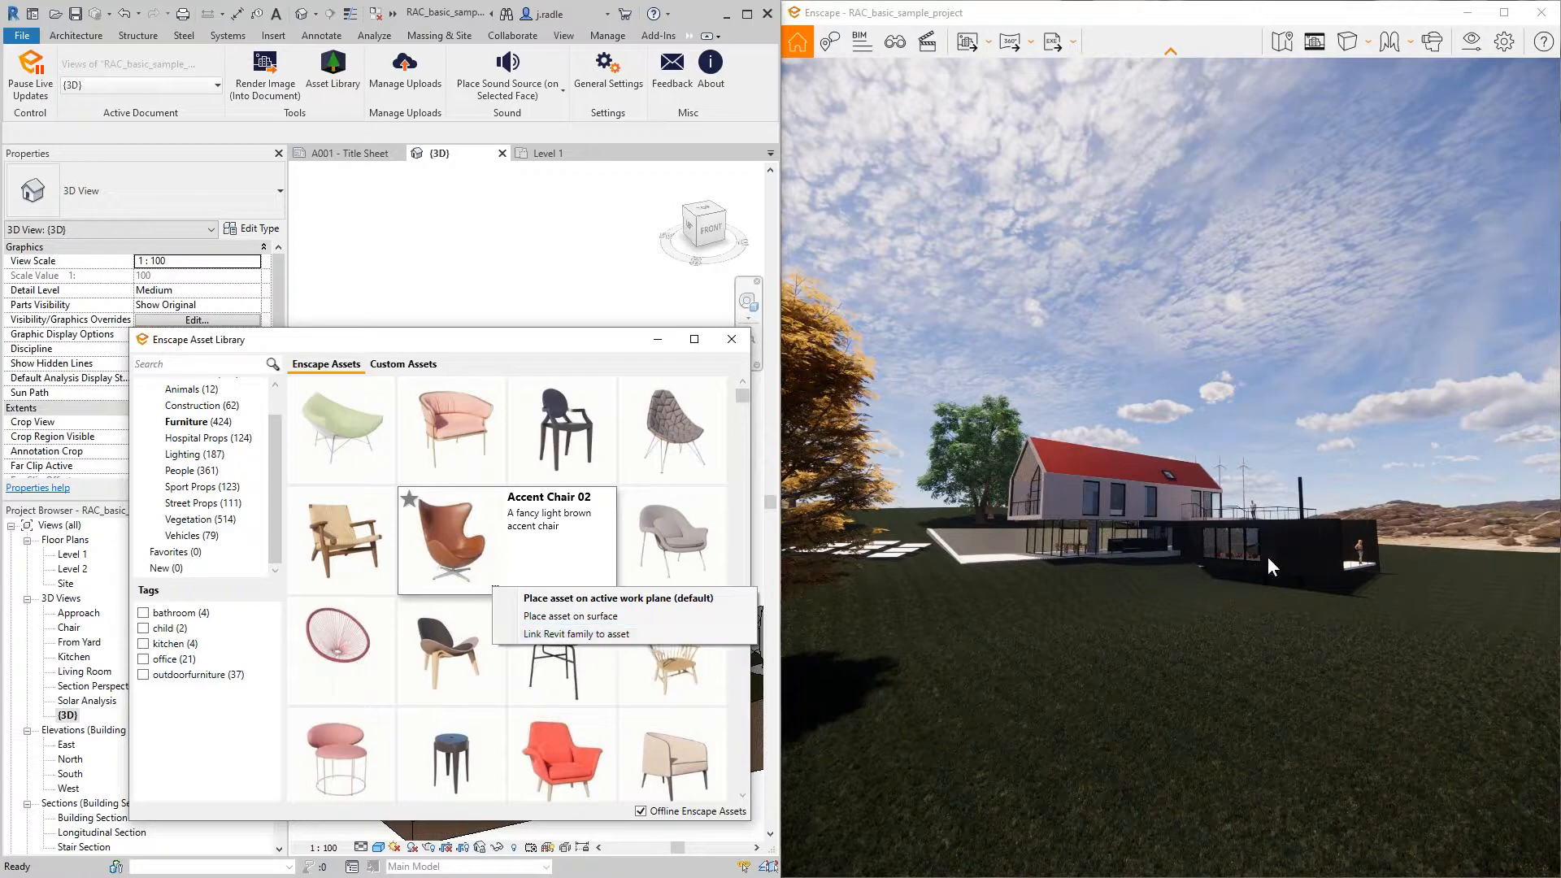
click(550, 348)
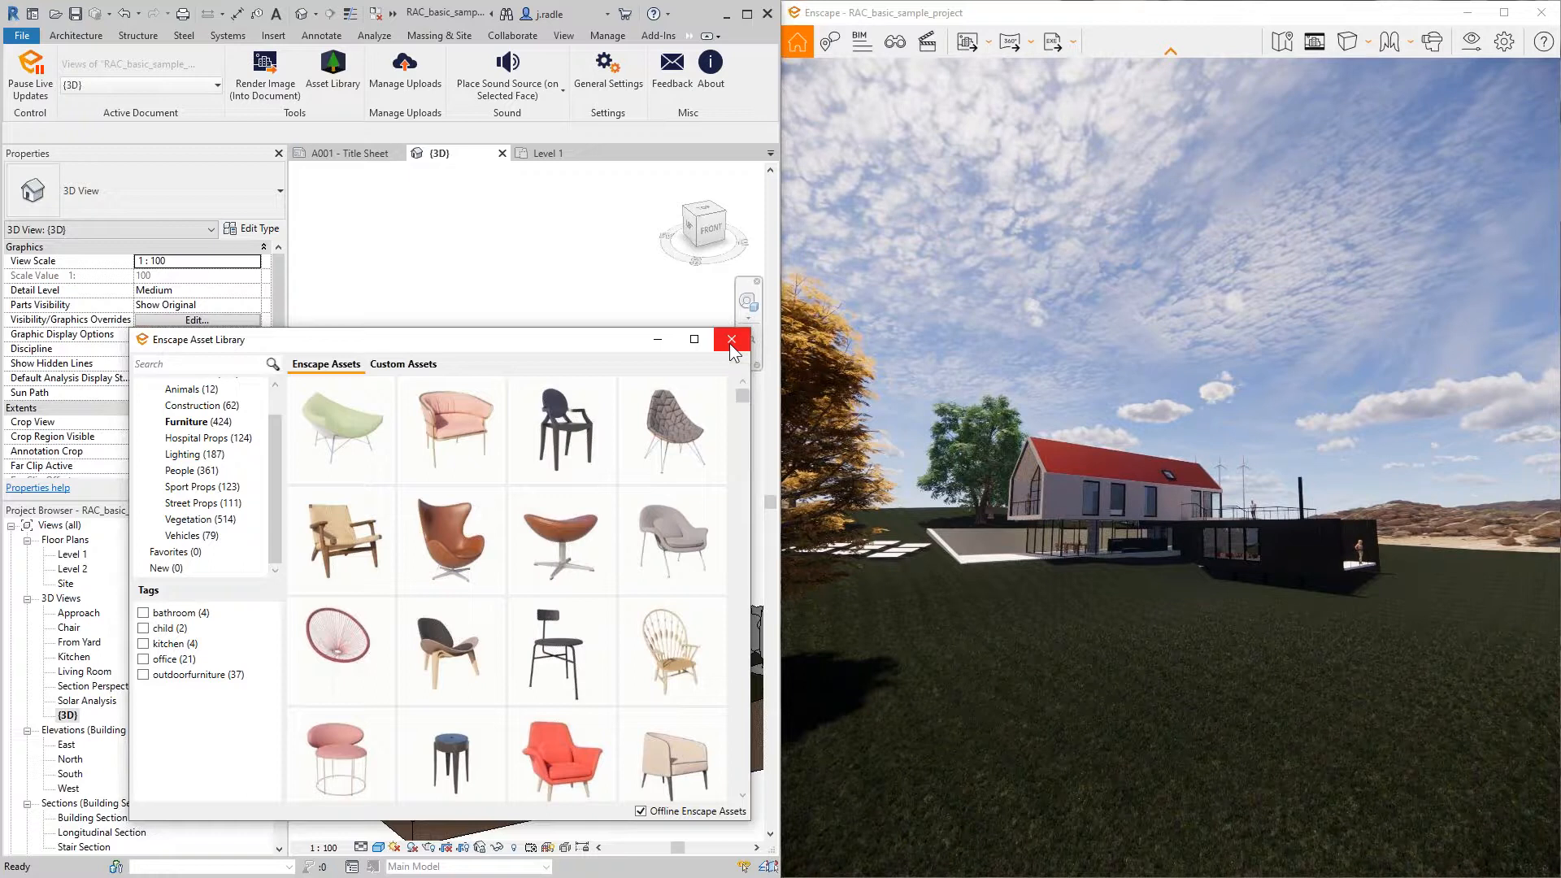
drag(587, 337, 588, 245)
mouse_move(683, 331)
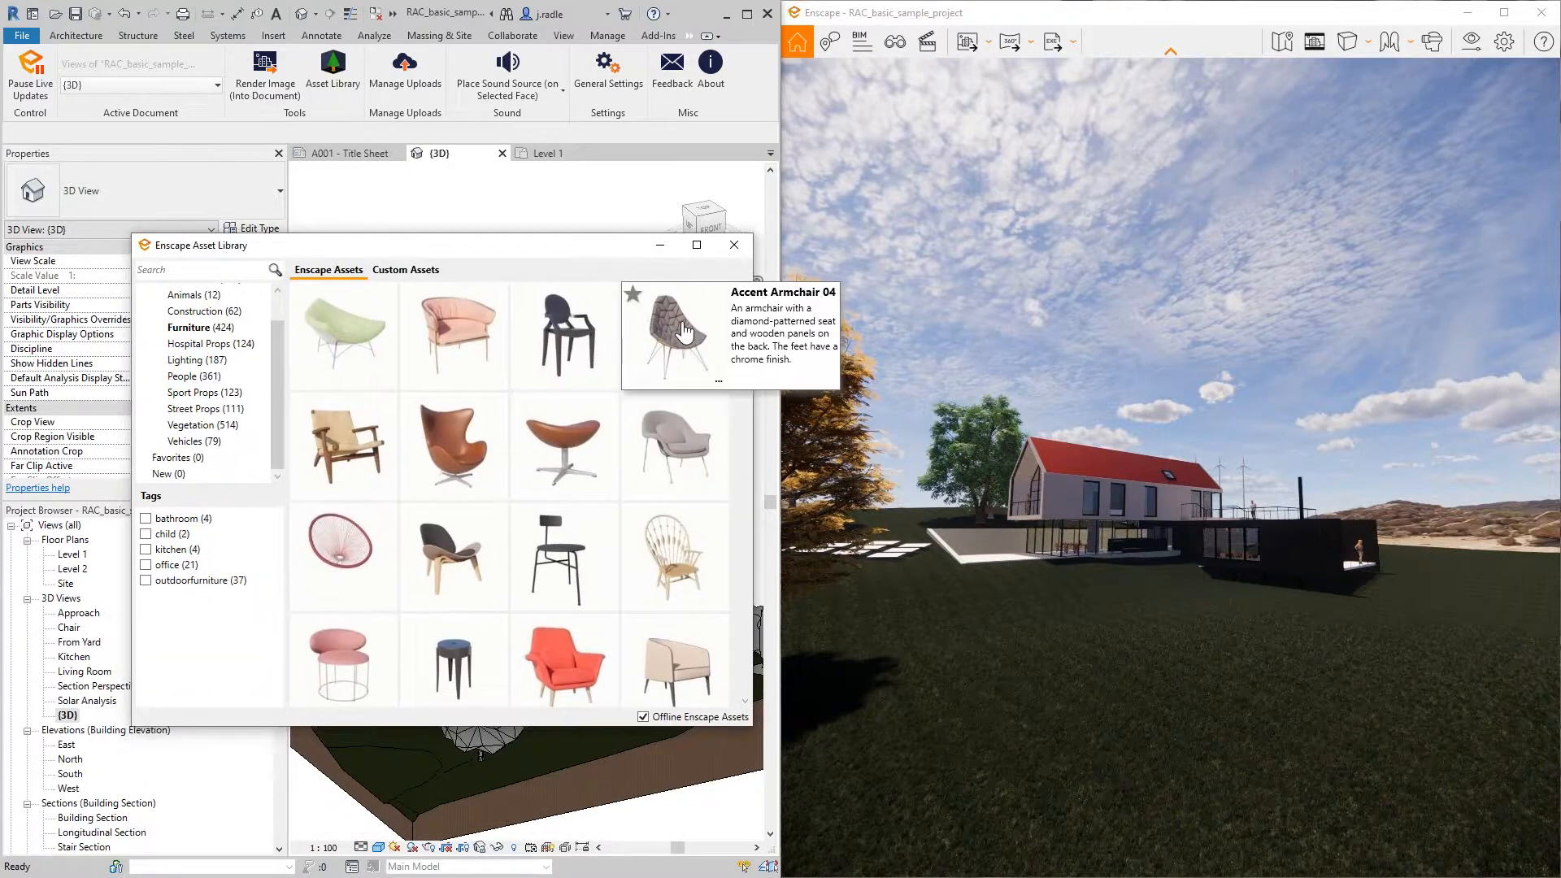